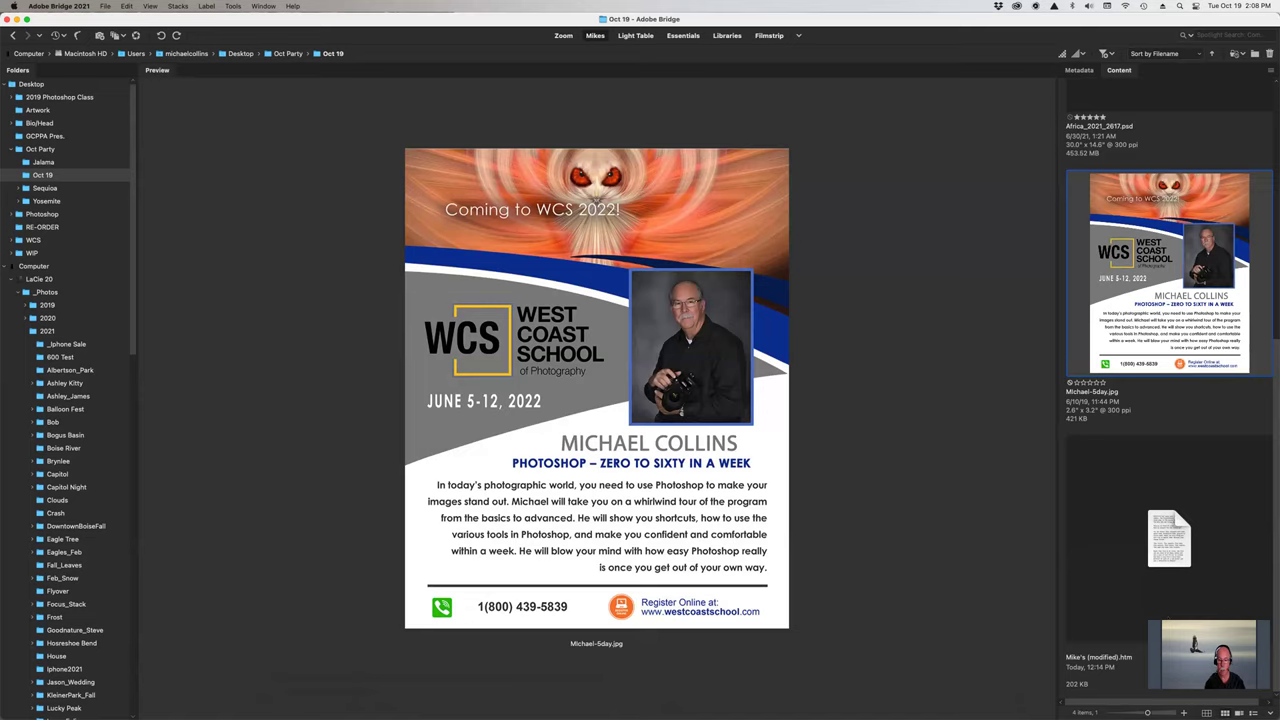
Step: Open Africa_2021_2142.jpg from the Oct 19 folder in Photoshop and display it at 100%
click(1091, 514)
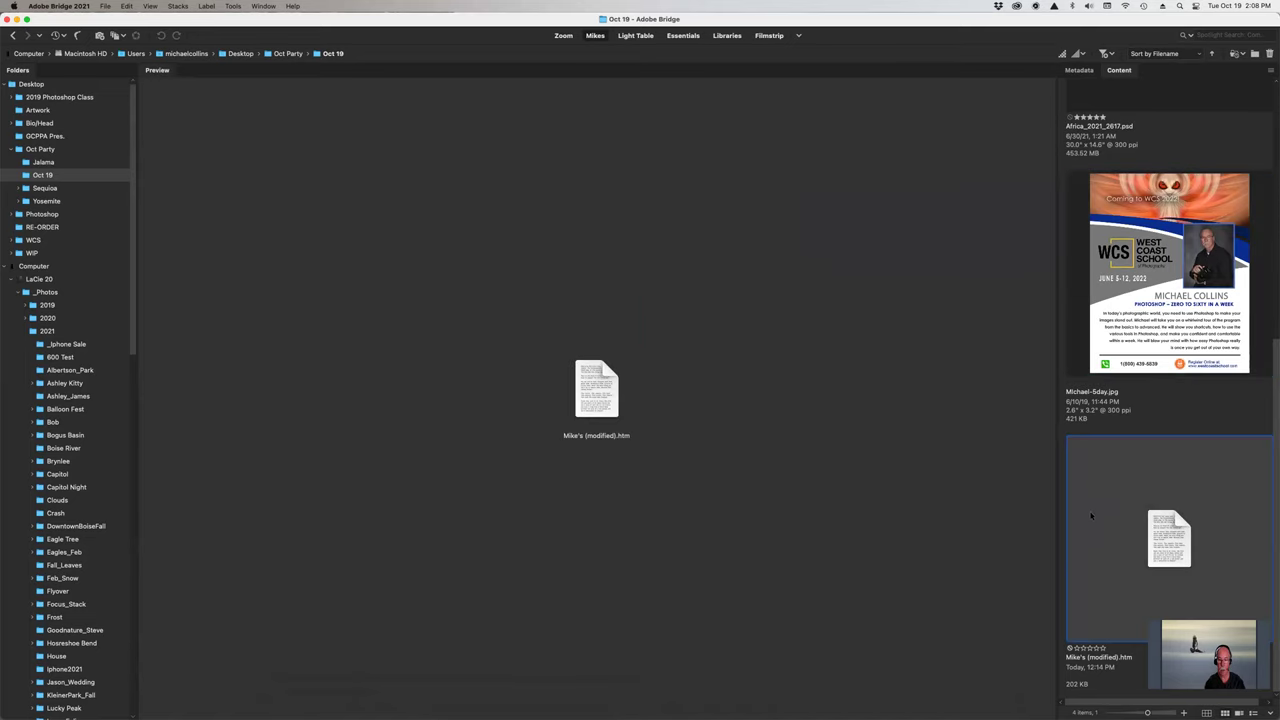
scroll(1091, 514, up, 5)
click(1160, 200)
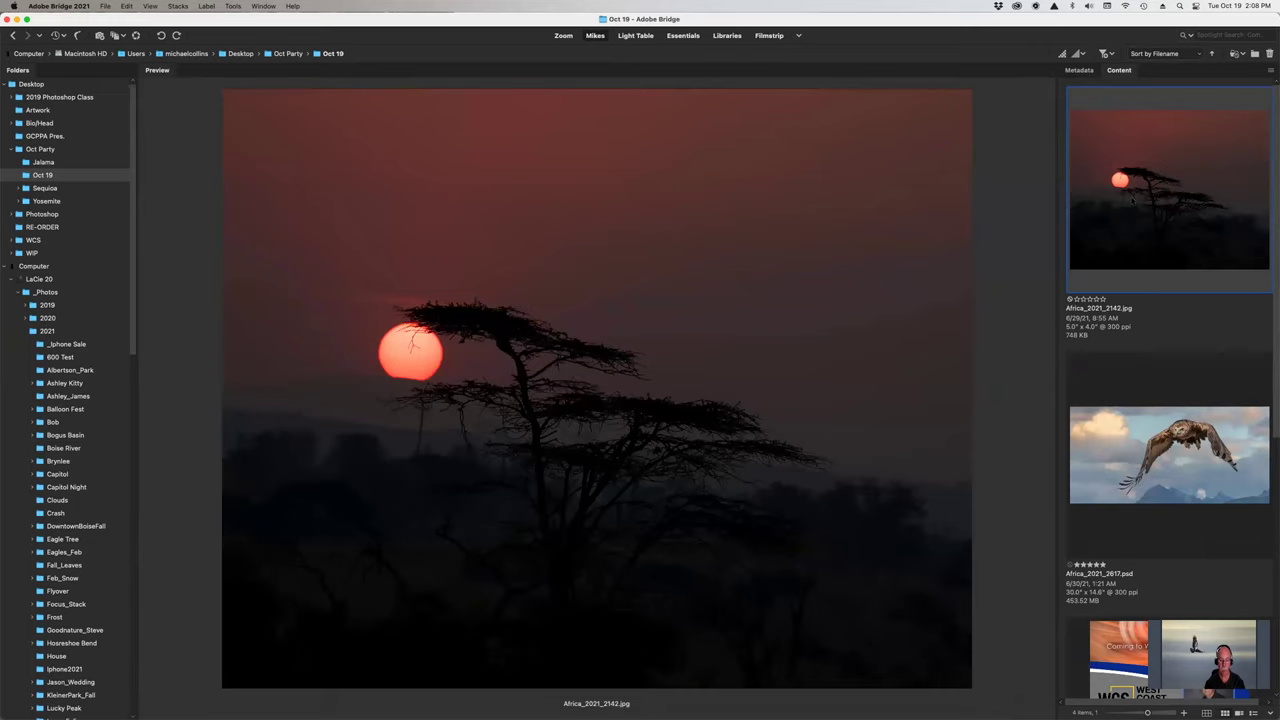
double_click(1131, 198)
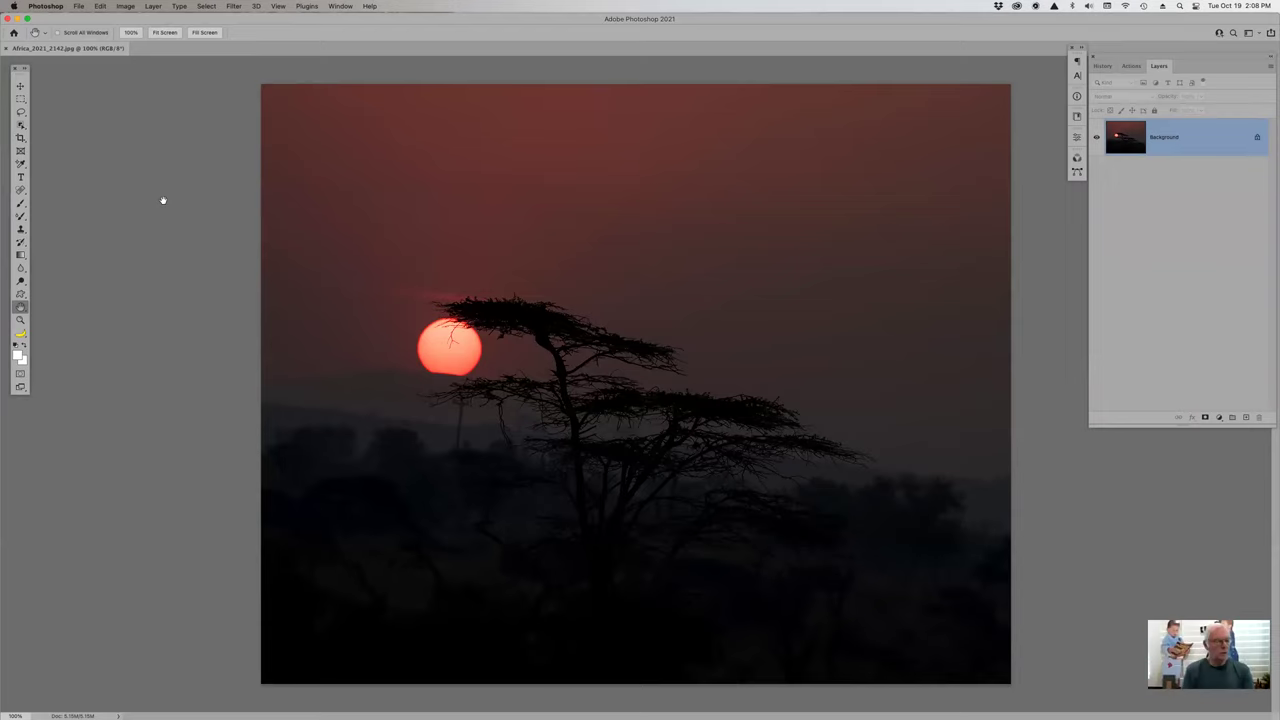
key(super+0)
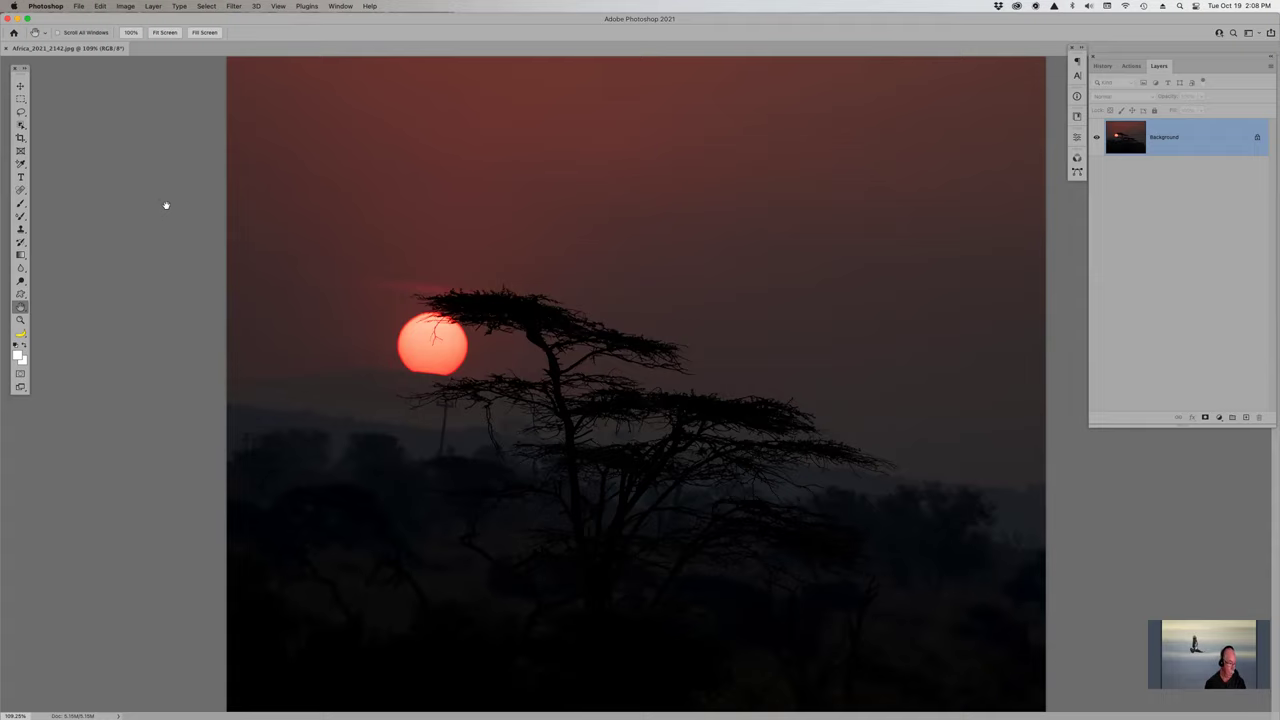
key(super+1)
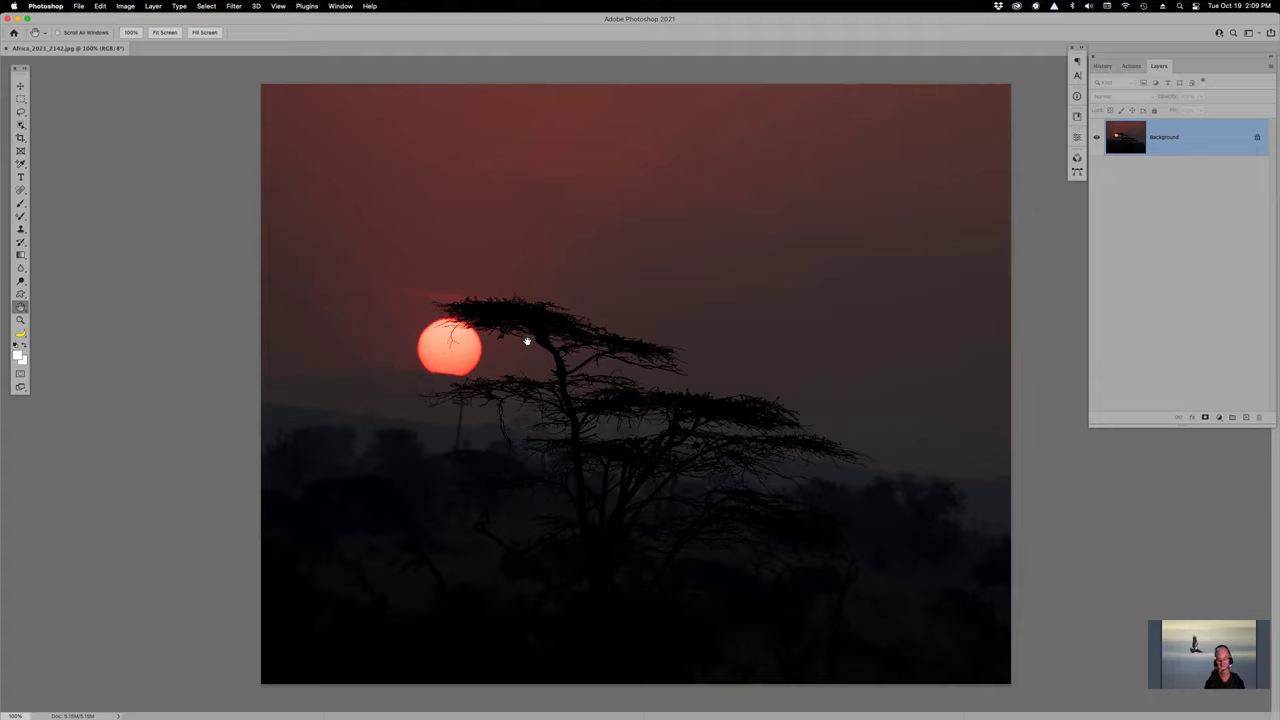
Step: Select the entire canvas of the sunset photo and copy it to a new layer
key(super+a)
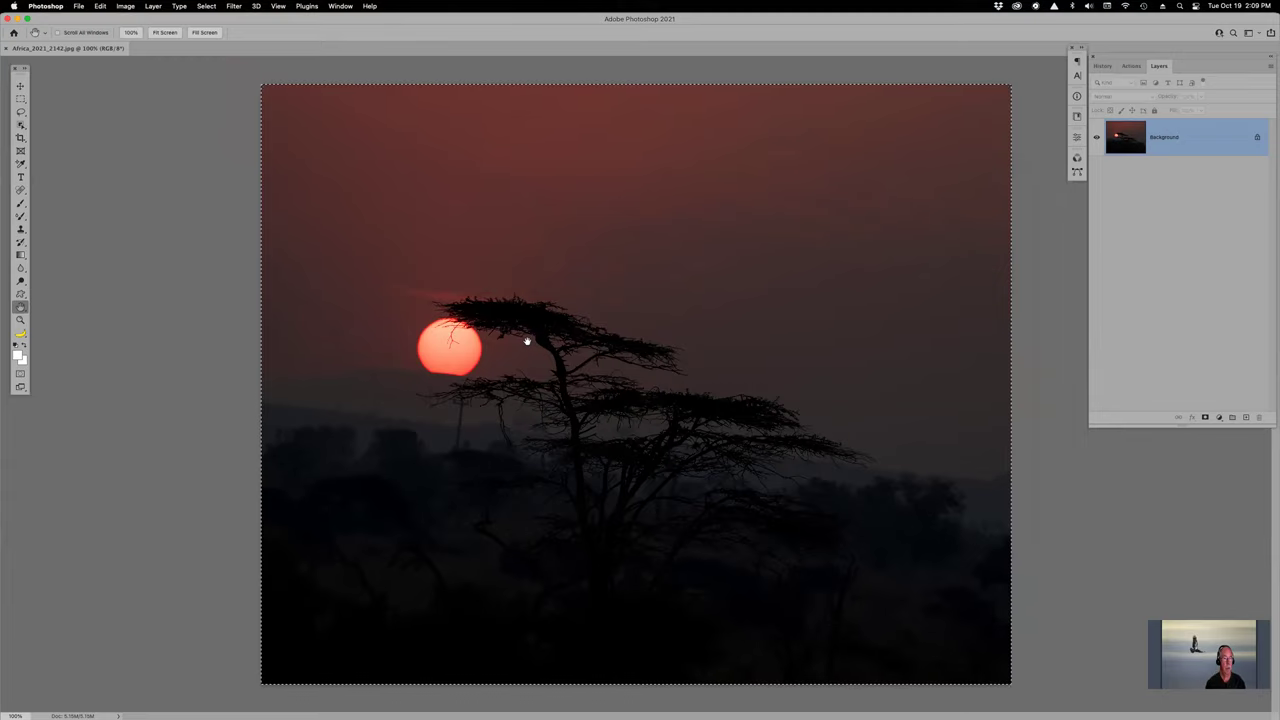
click(78, 6)
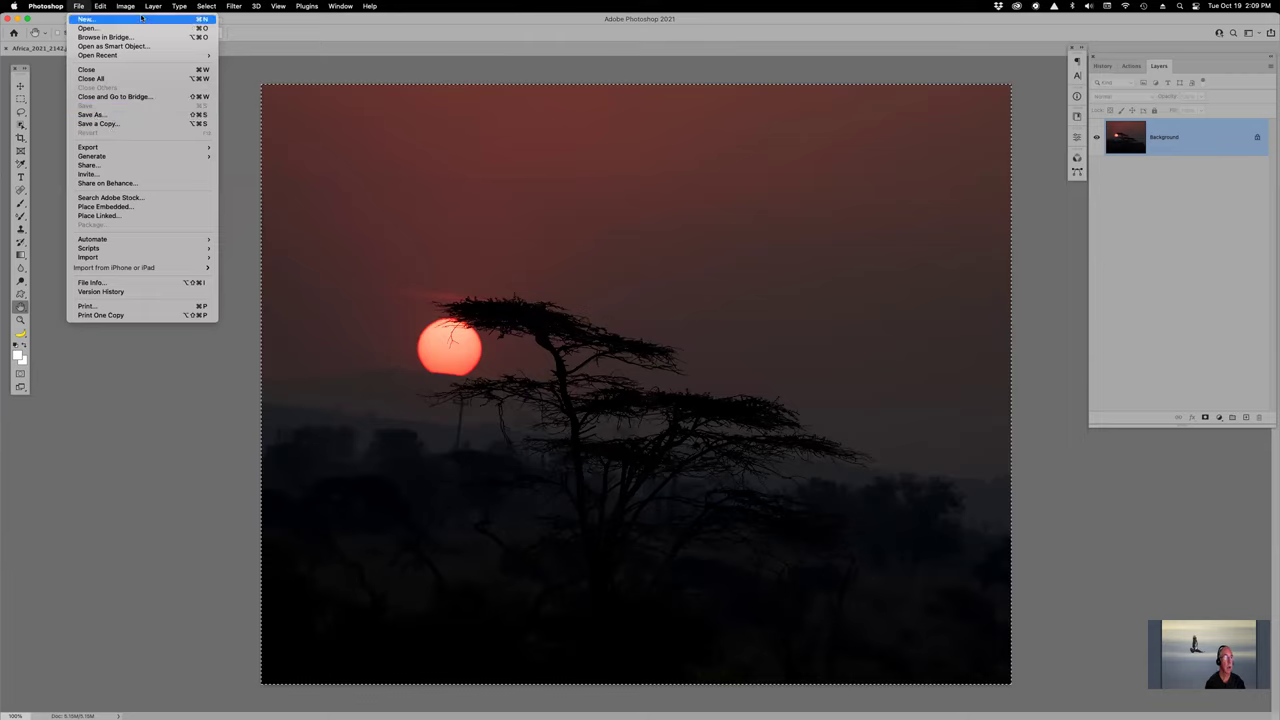
mouse_move(100, 6)
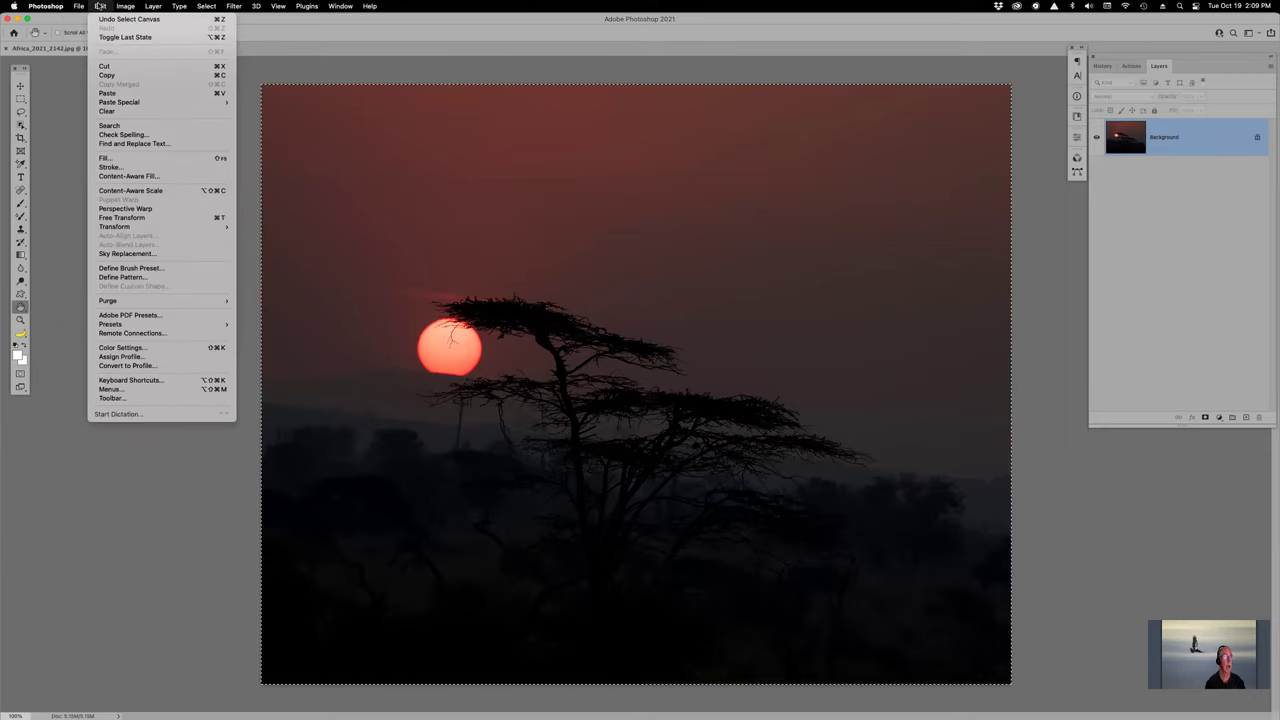
click(130, 77)
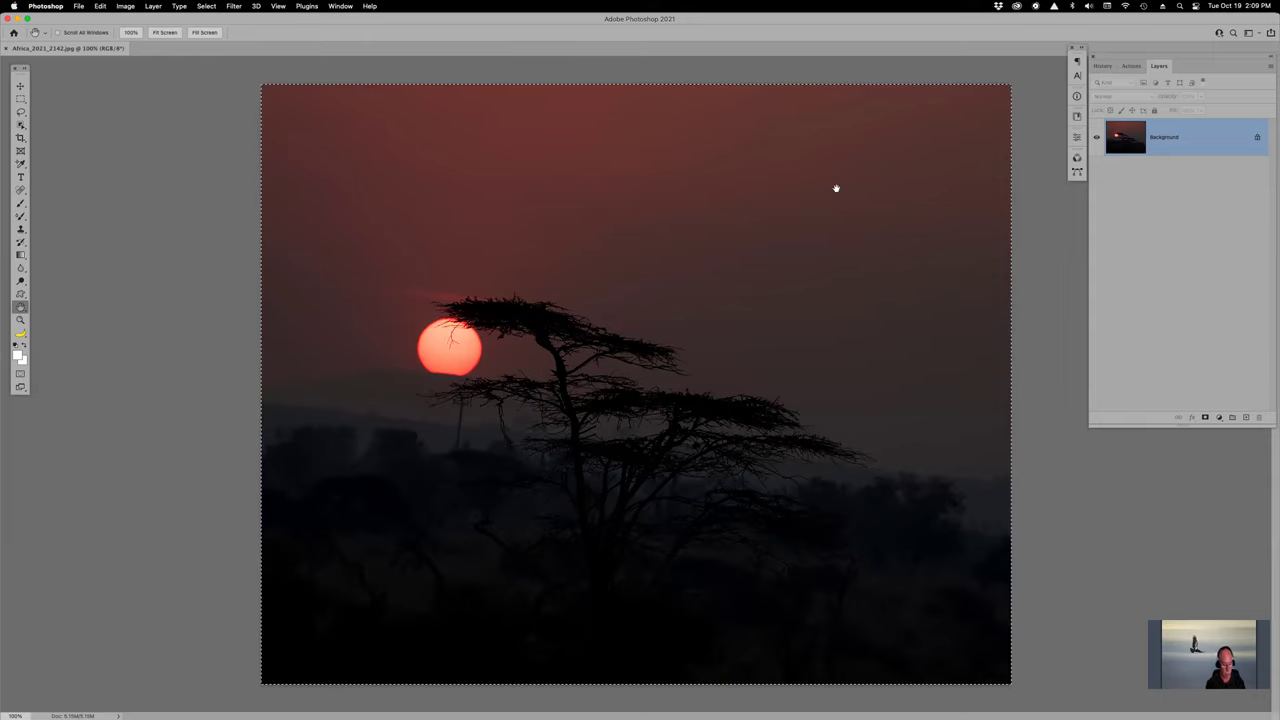
key(super+j)
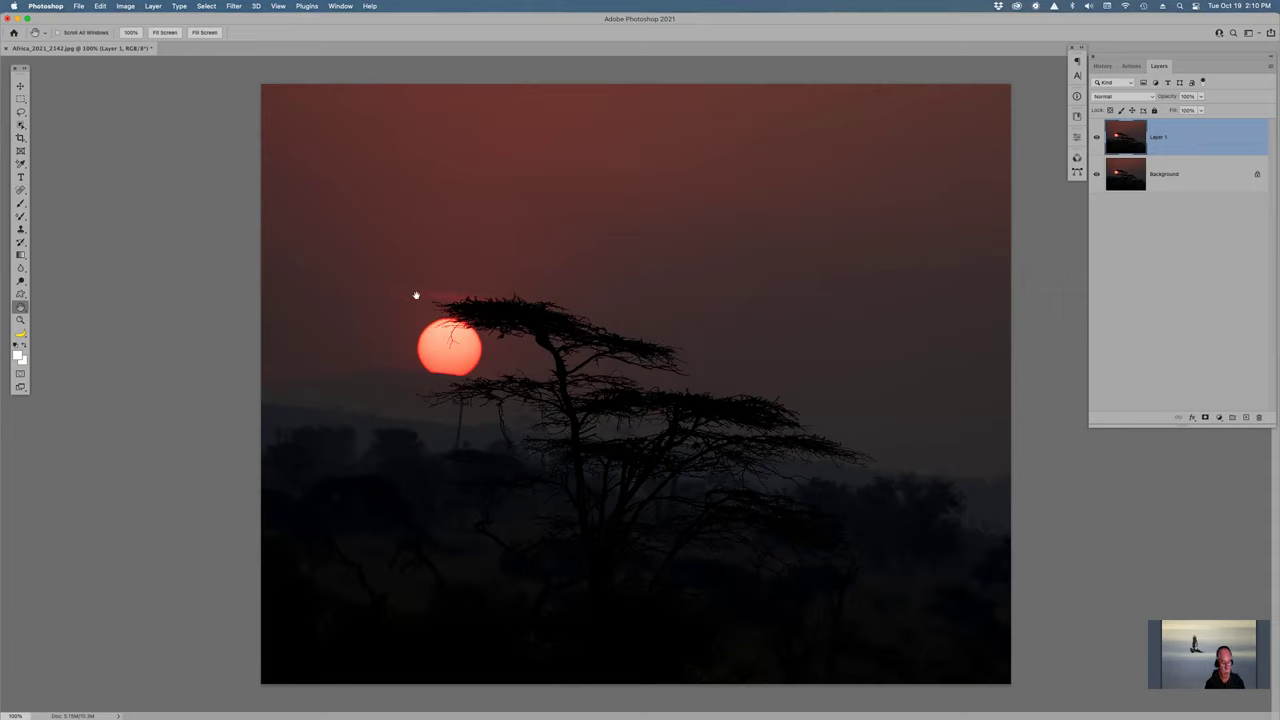
Step: Select a rectangular area around the sun and copy it to a new layer
key(m)
drag(395, 292, 520, 411)
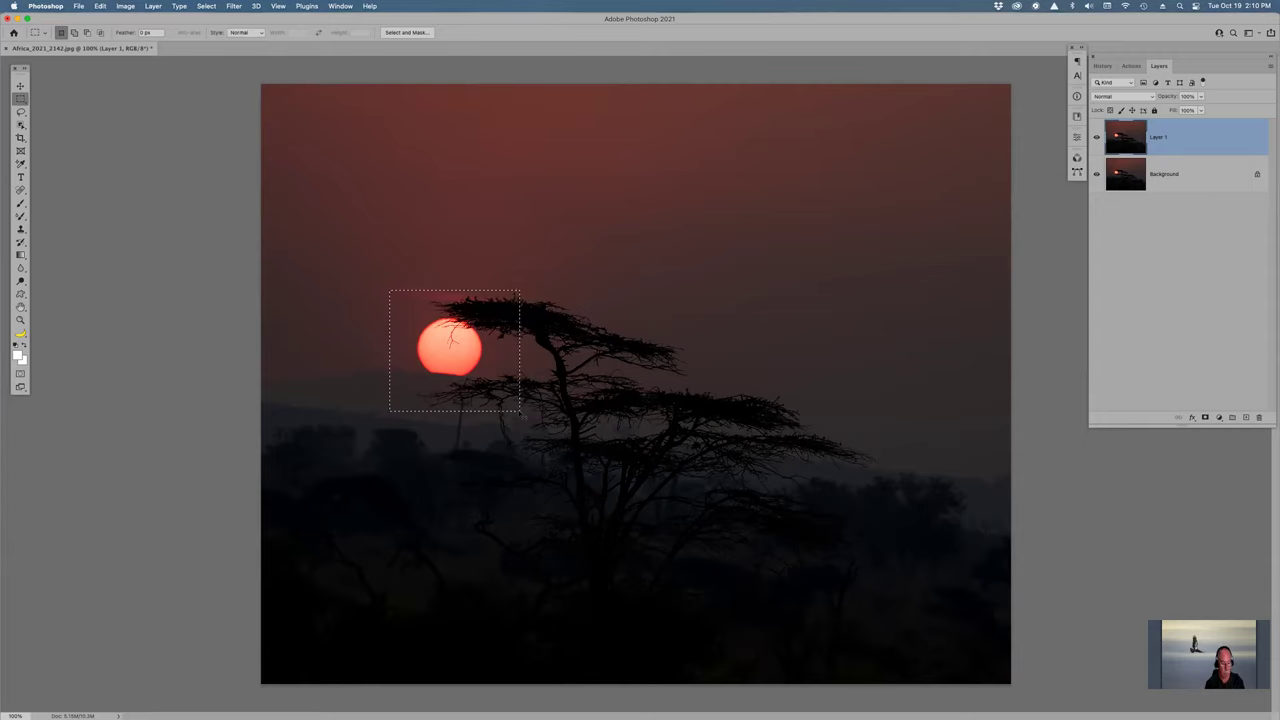
key(super+j)
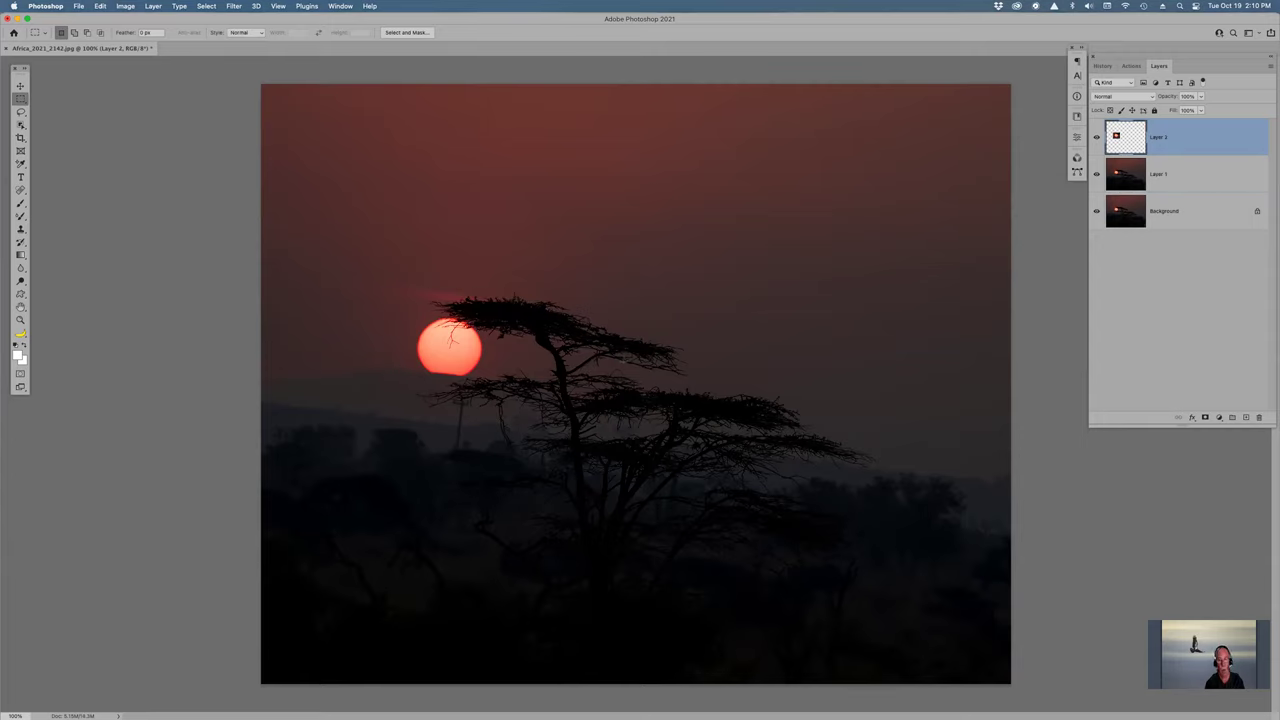
key(super+z)
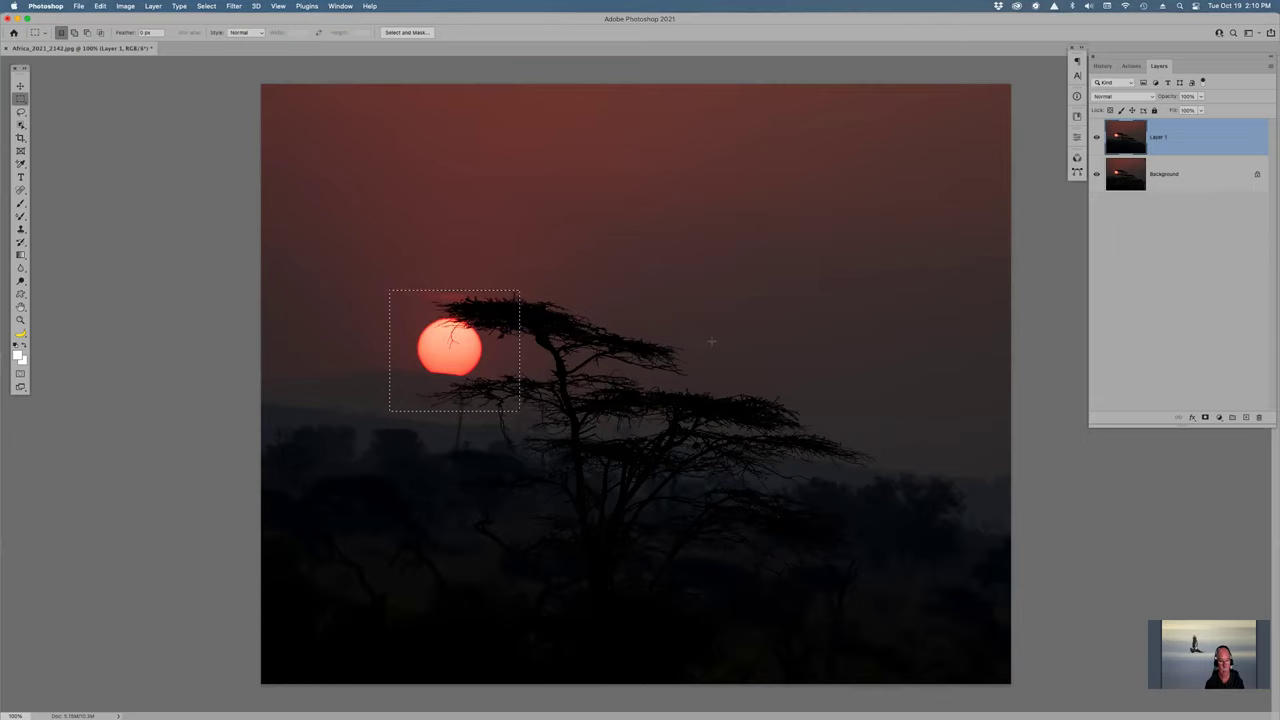
key(super+j)
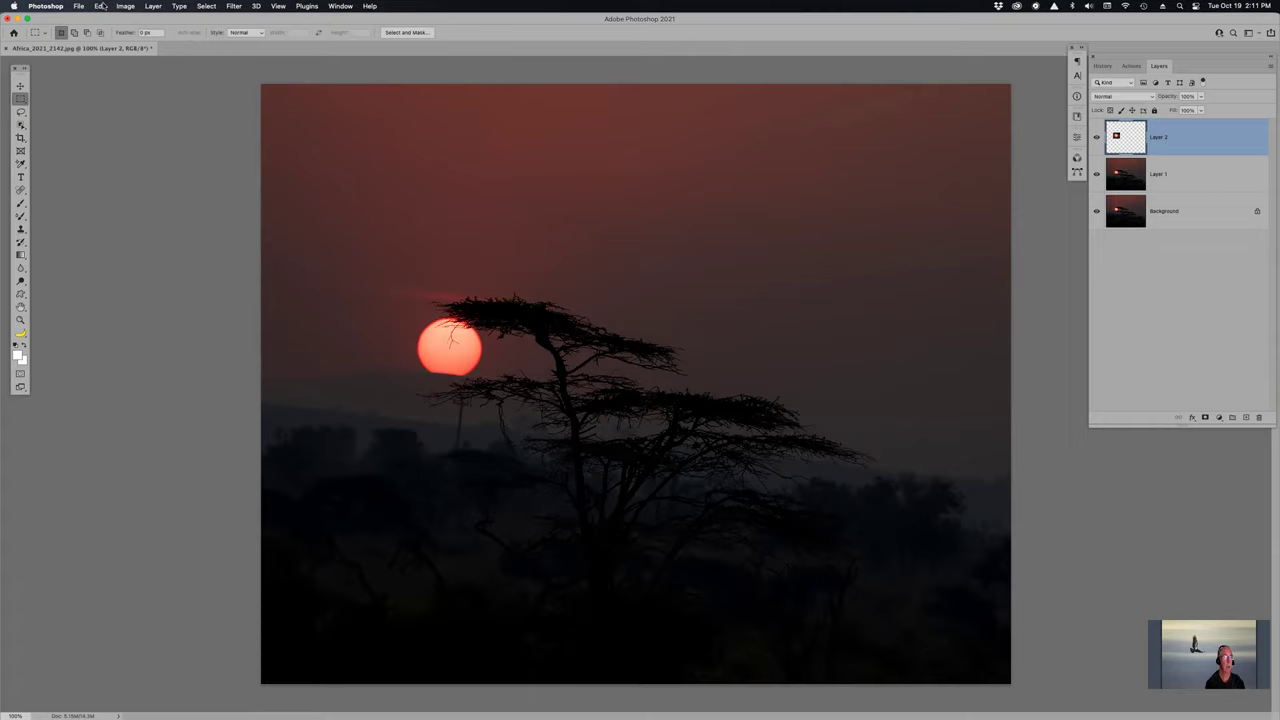
Step: Try to resize the image to a width of 150000 pixels with proportions linked, then cancel the resizing
click(124, 6)
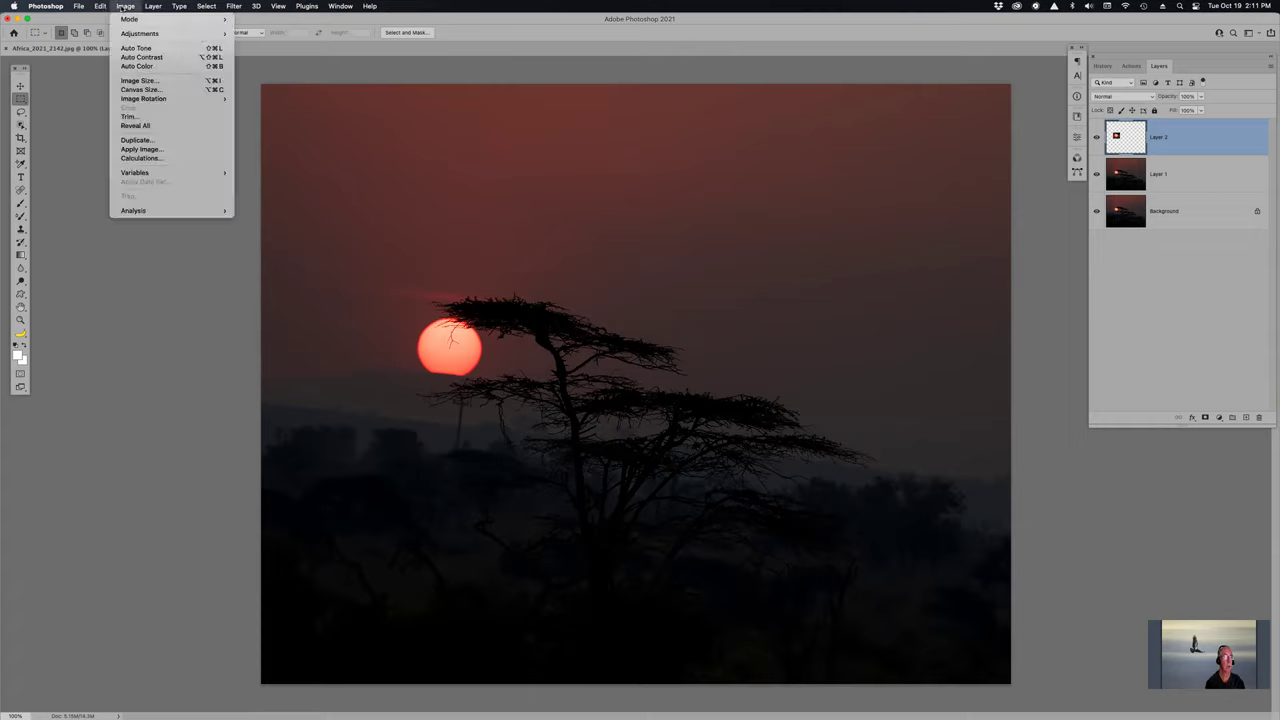
click(150, 81)
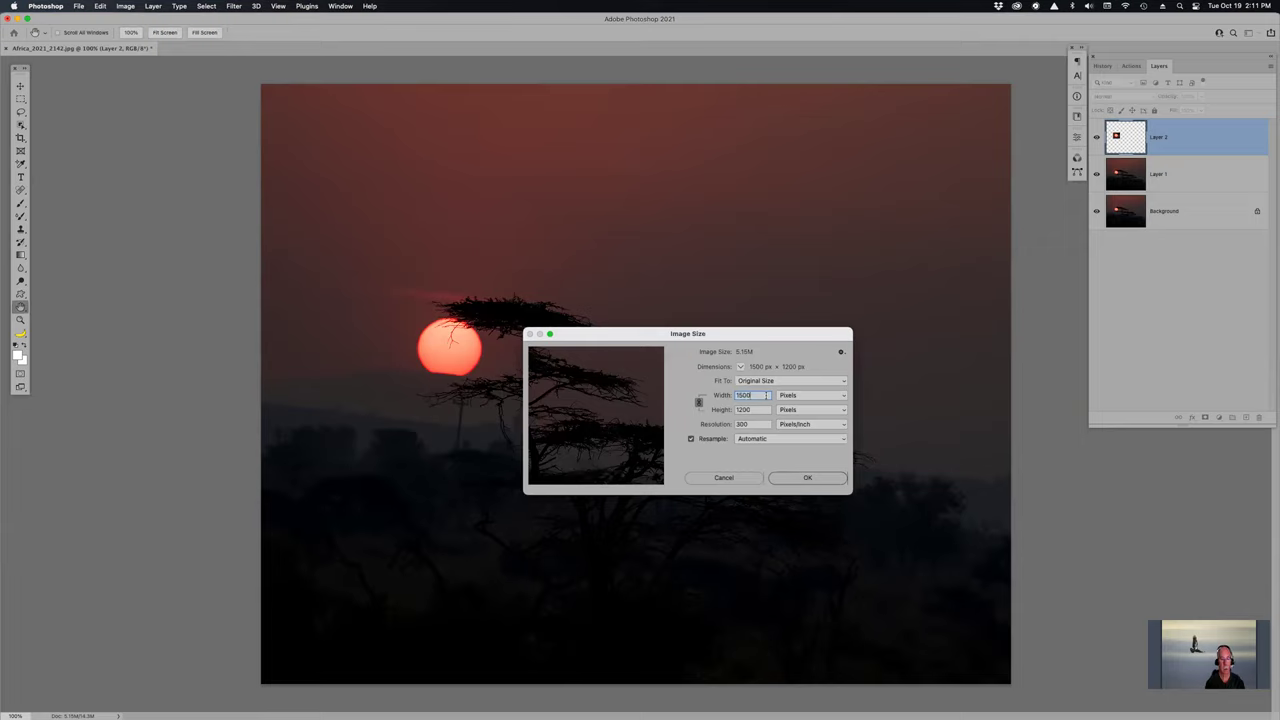
text(00)
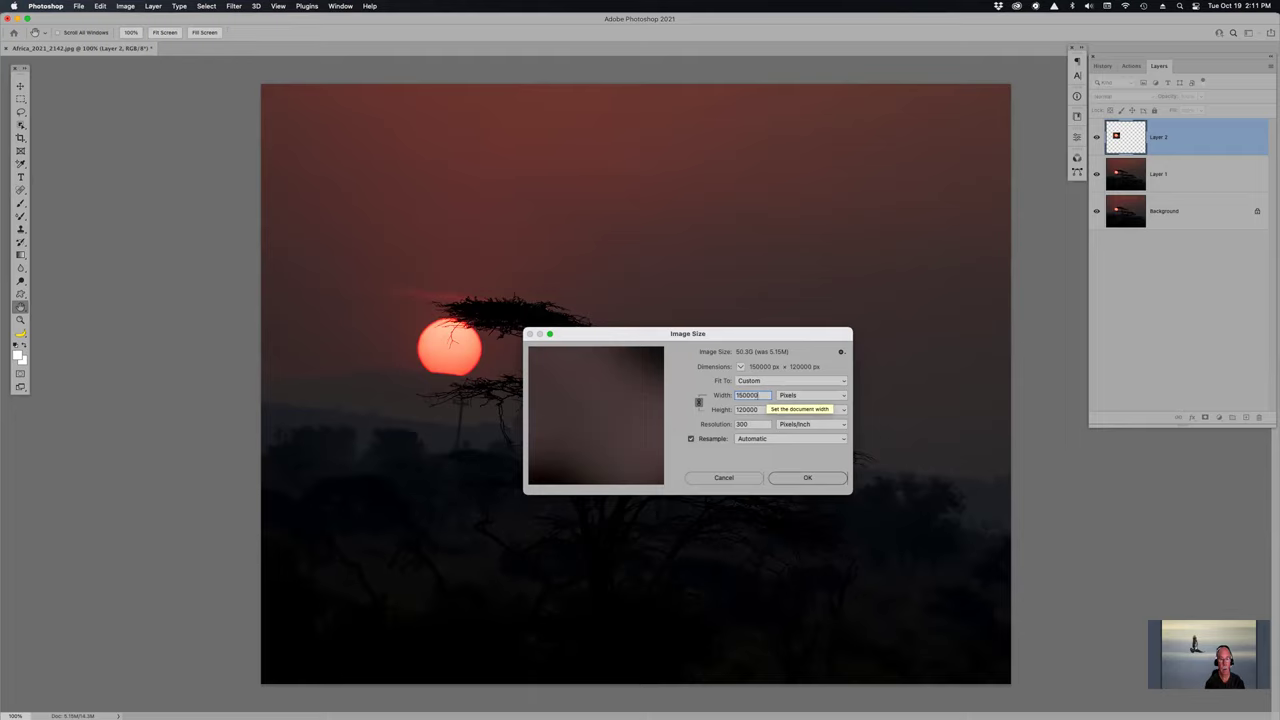
click(806, 479)
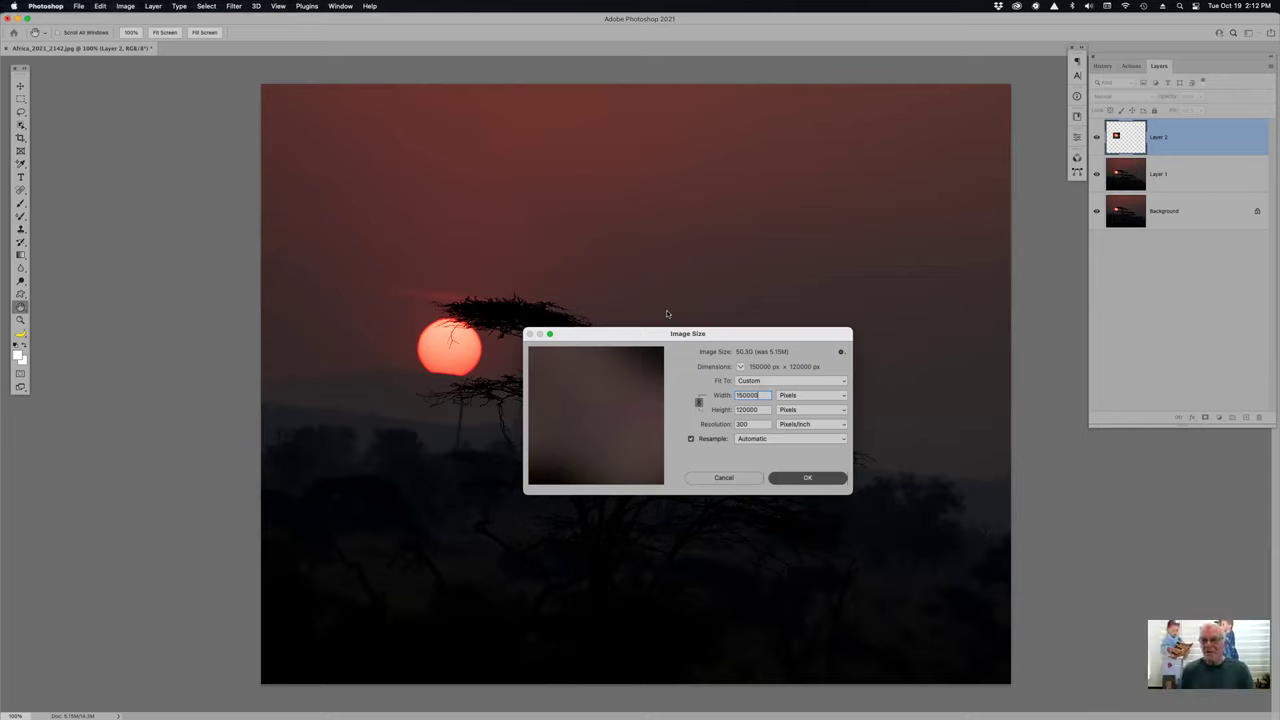
key(Return)
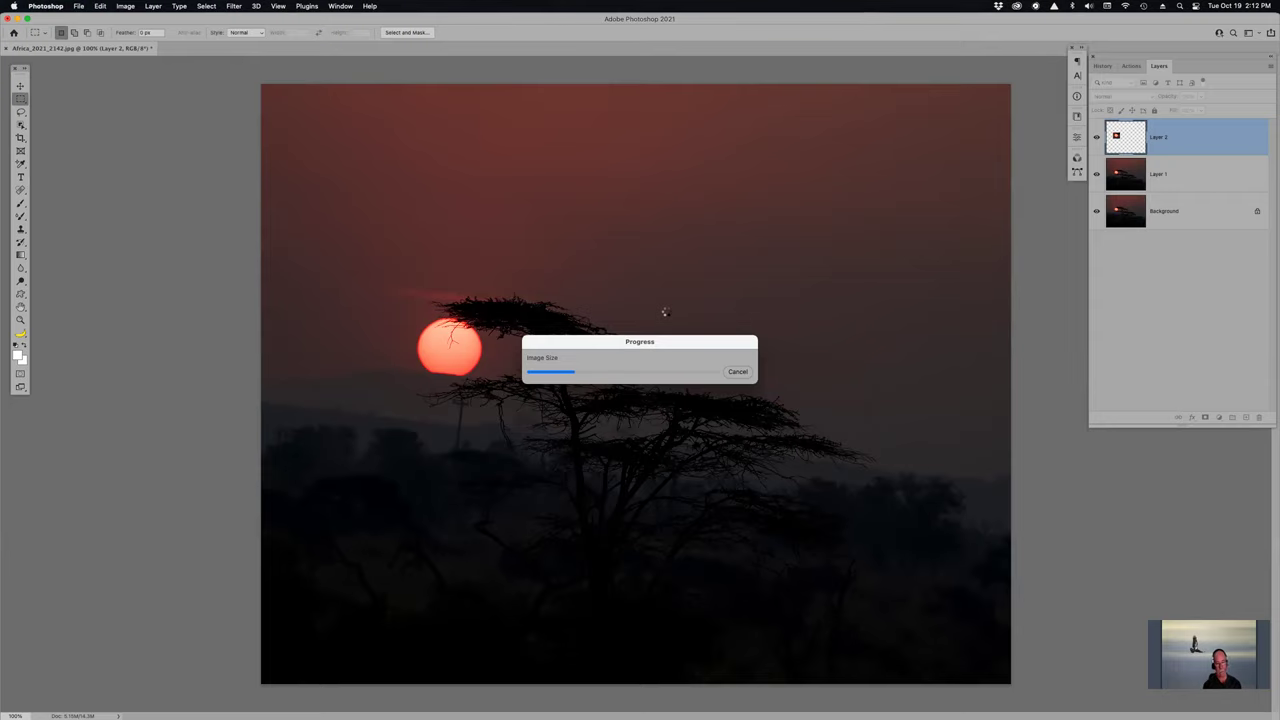
click(738, 374)
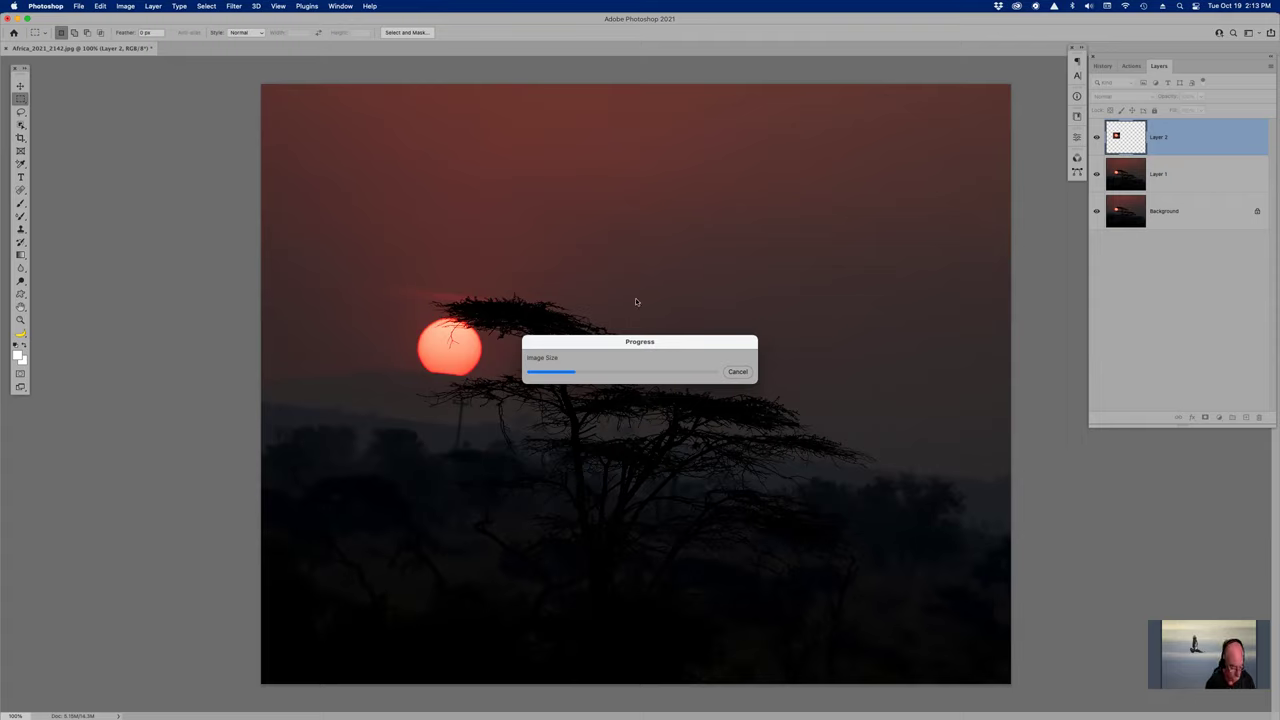
Step: Force quit Adobe Photoshop 2021 and close the list of running applications
key(super+alt+Escape)
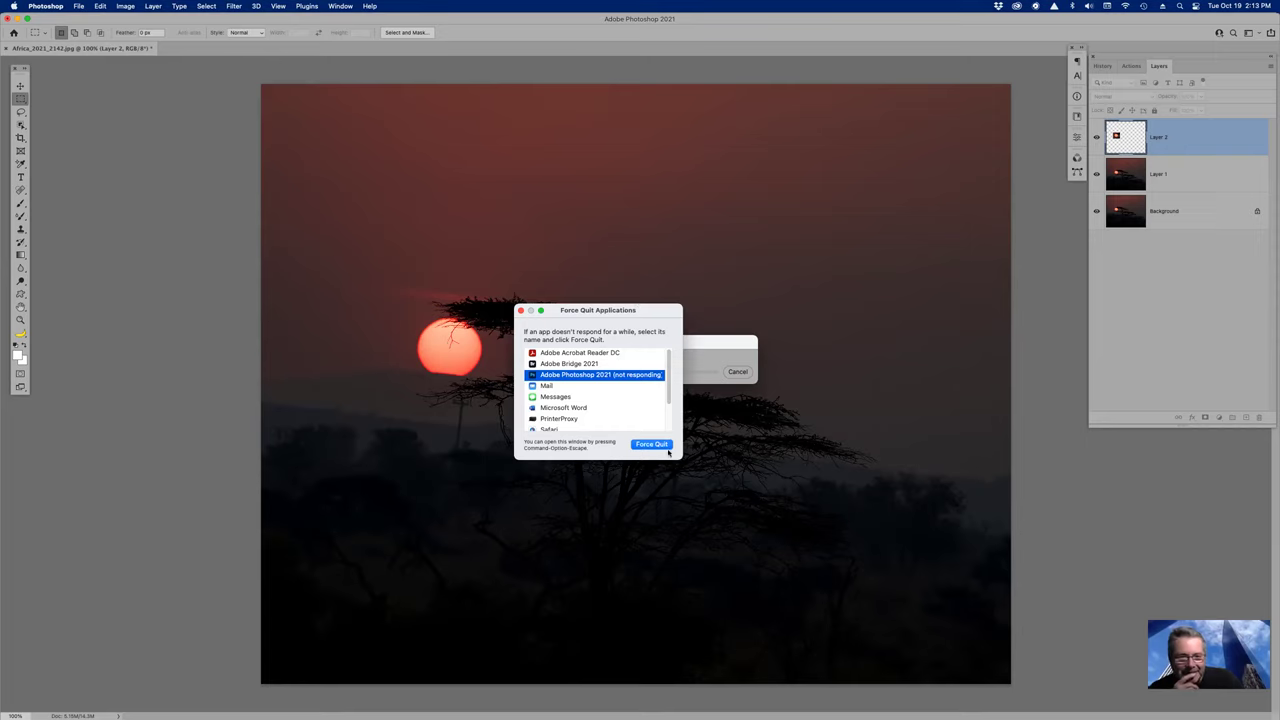
click(658, 446)
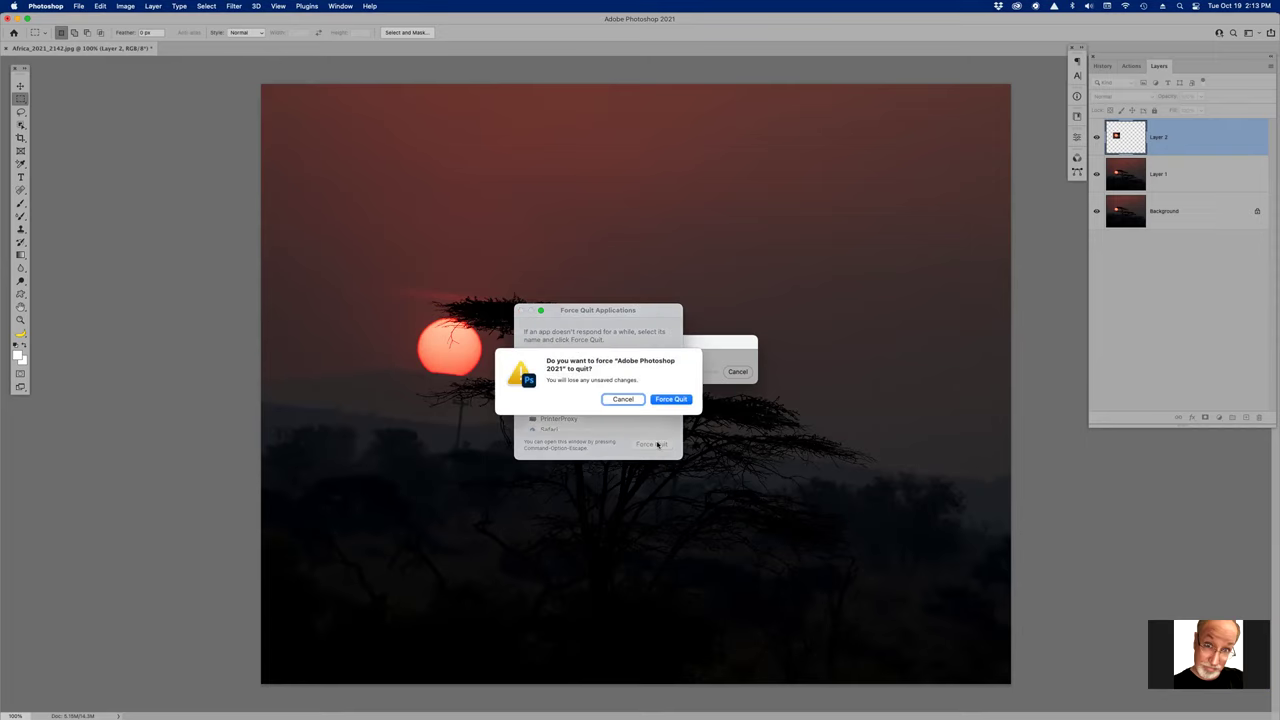
click(680, 403)
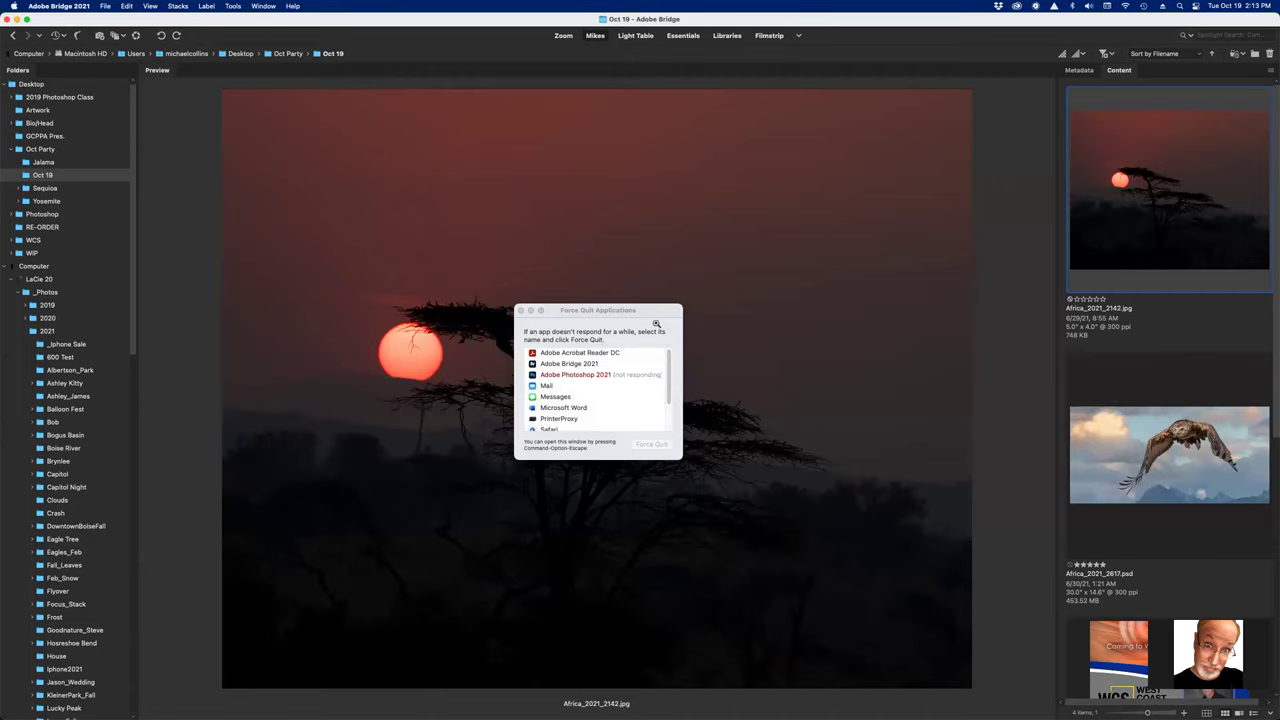
click(521, 311)
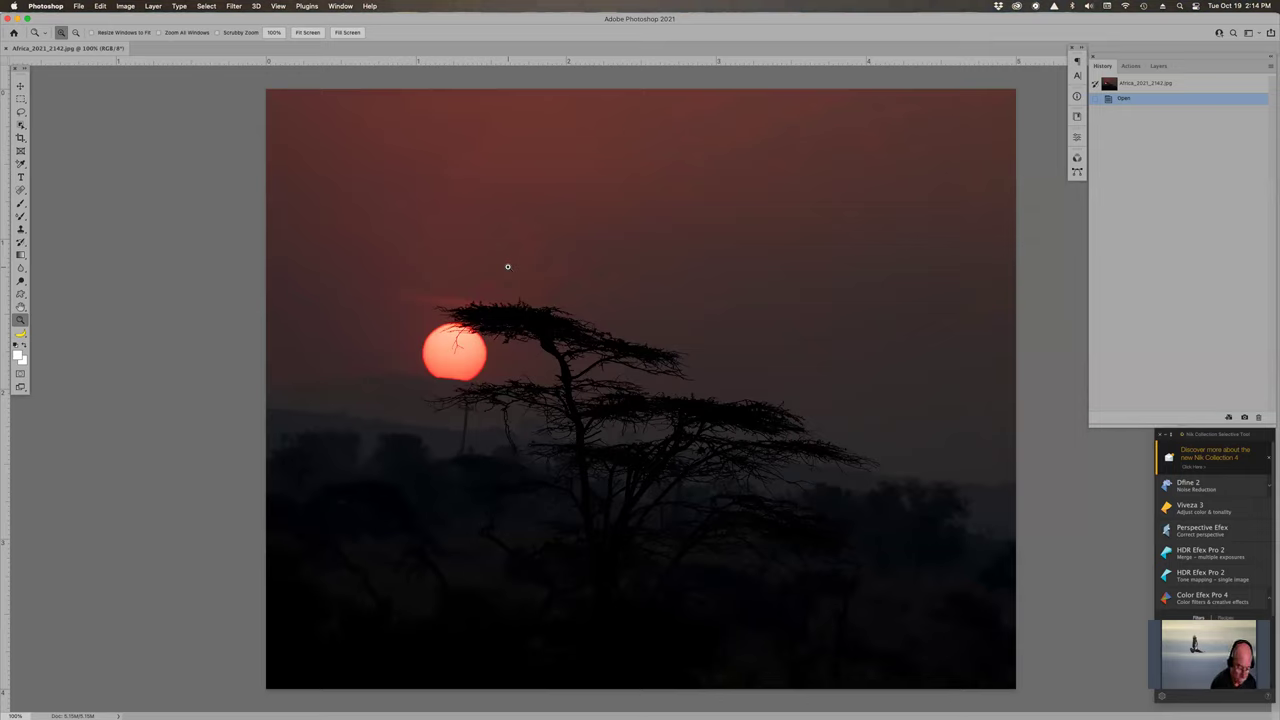
key(super+o)
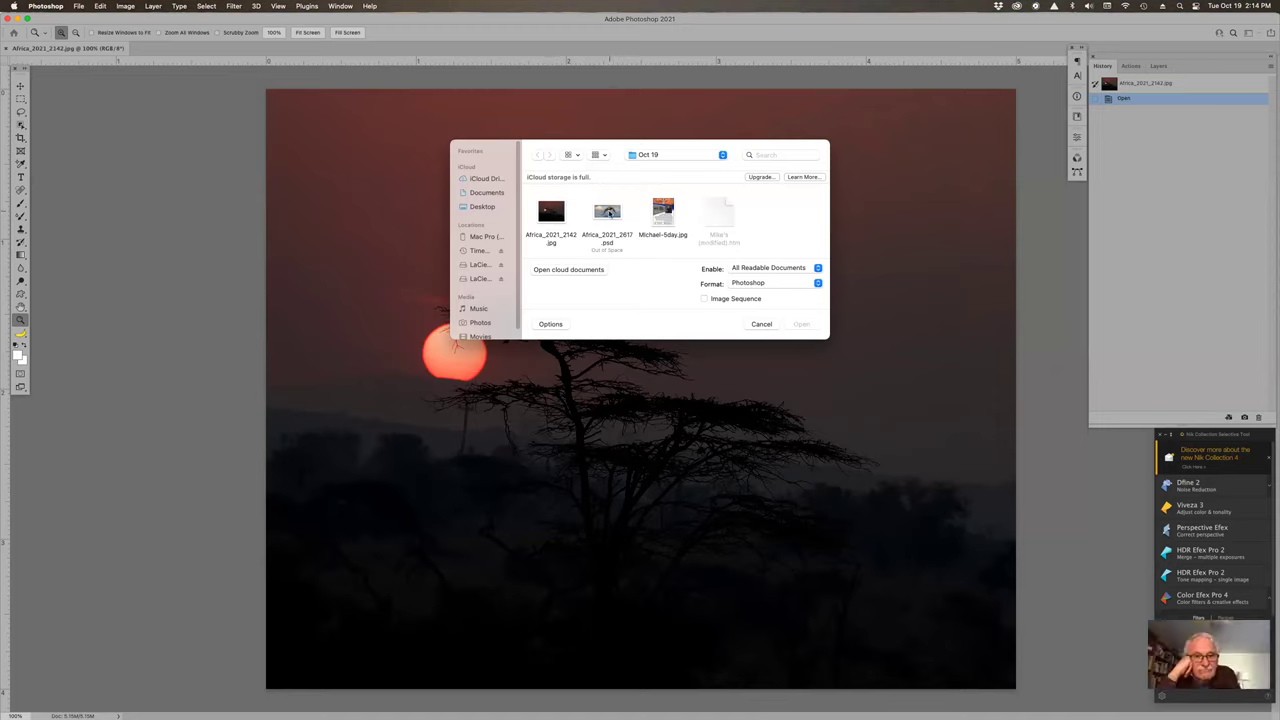
click(609, 213)
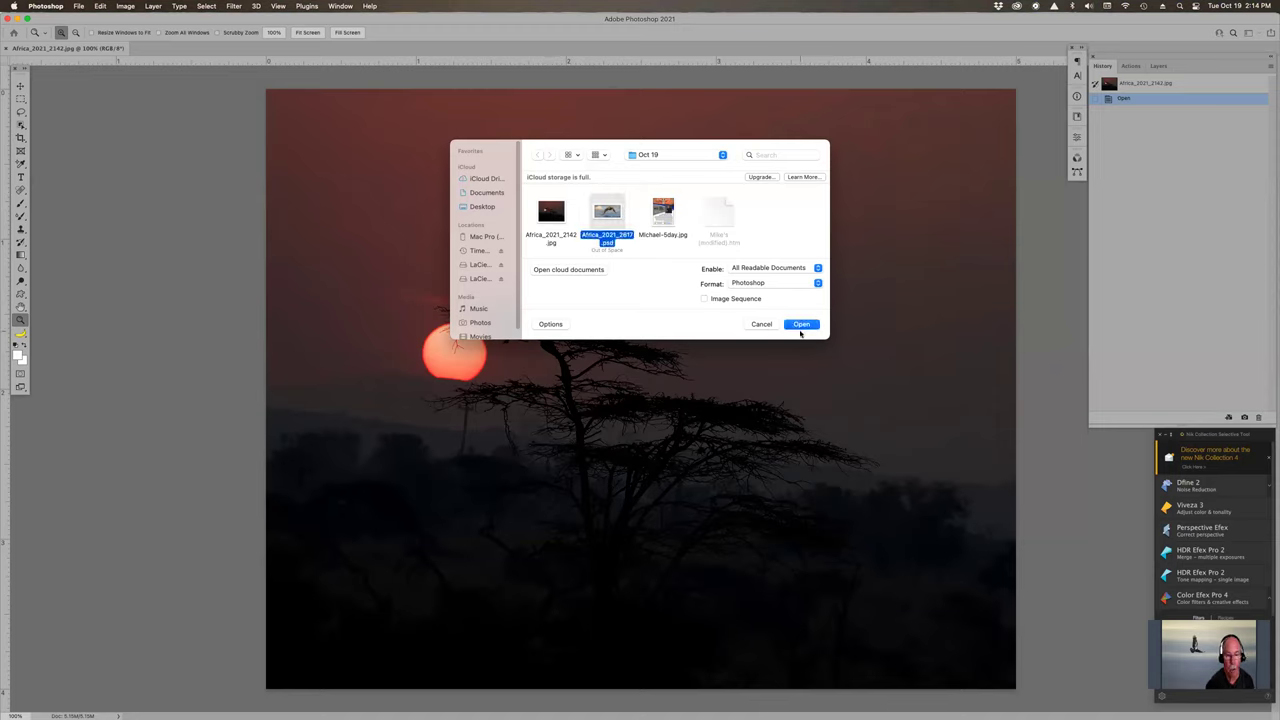
click(760, 324)
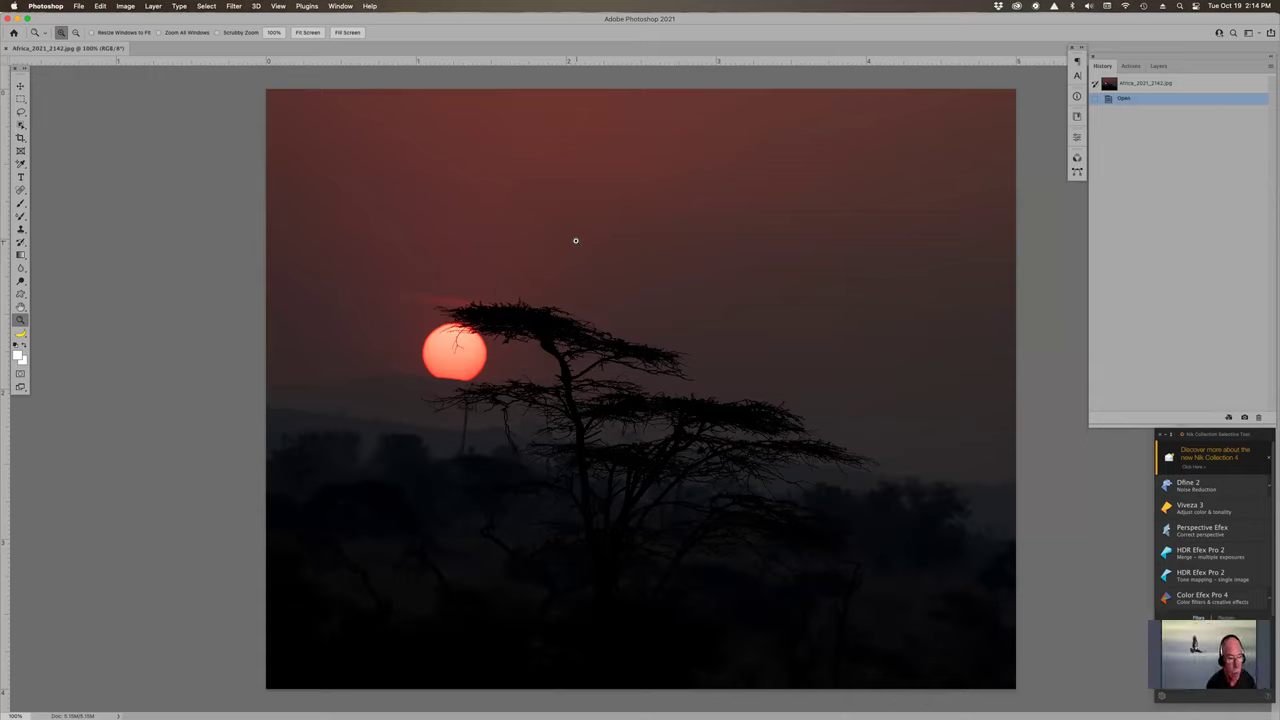
key(super+p)
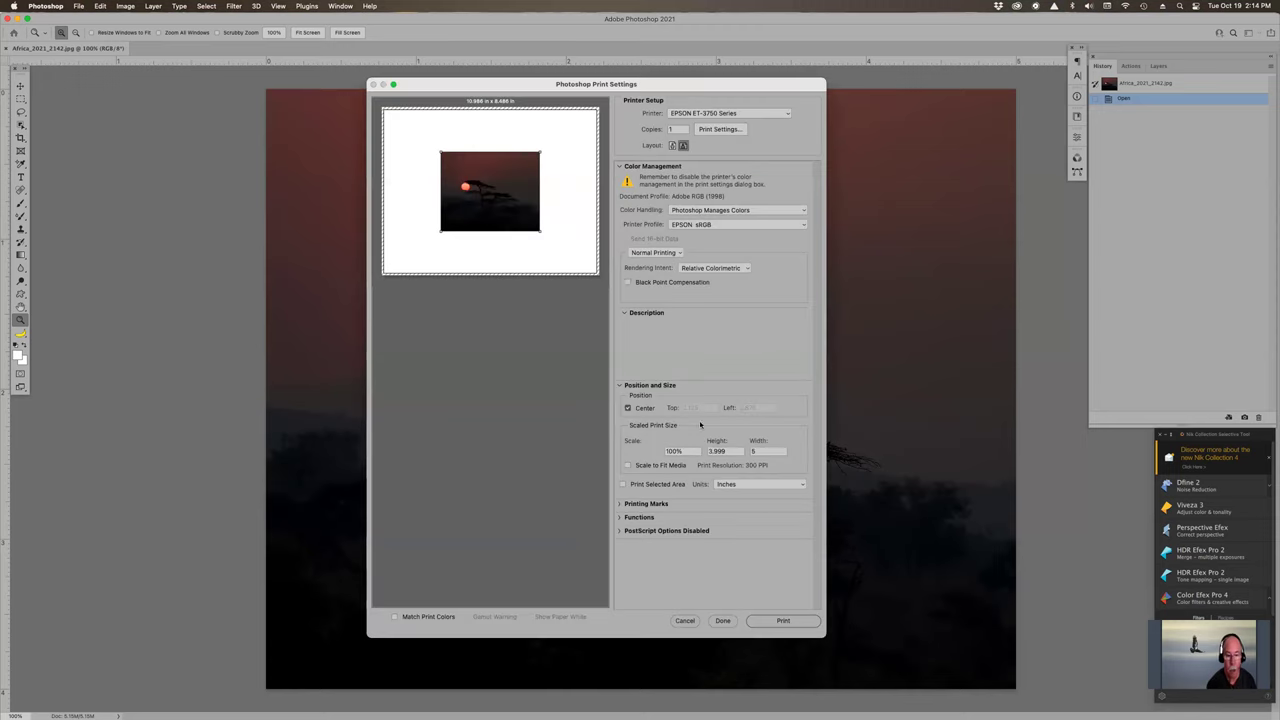
click(685, 621)
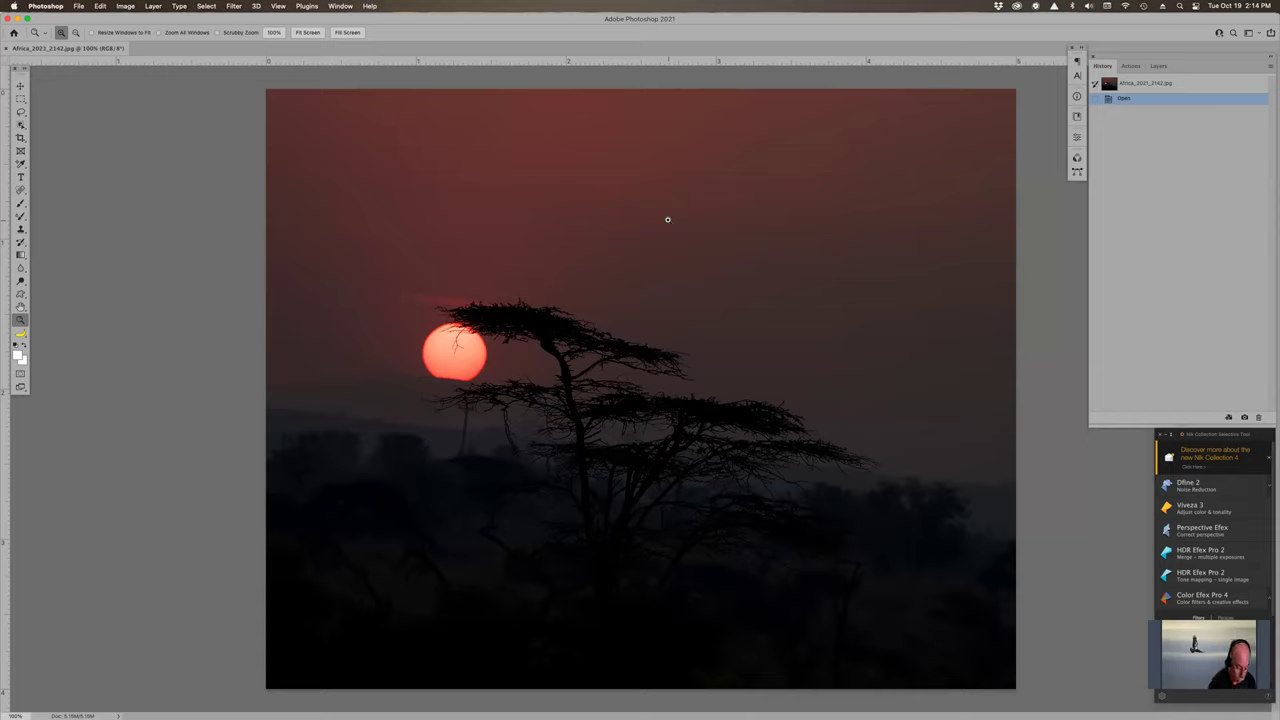
Step: Duplicate the Background layer, show the layer list, and try inverting the copy's colors before undoing the inversion
key(super+j)
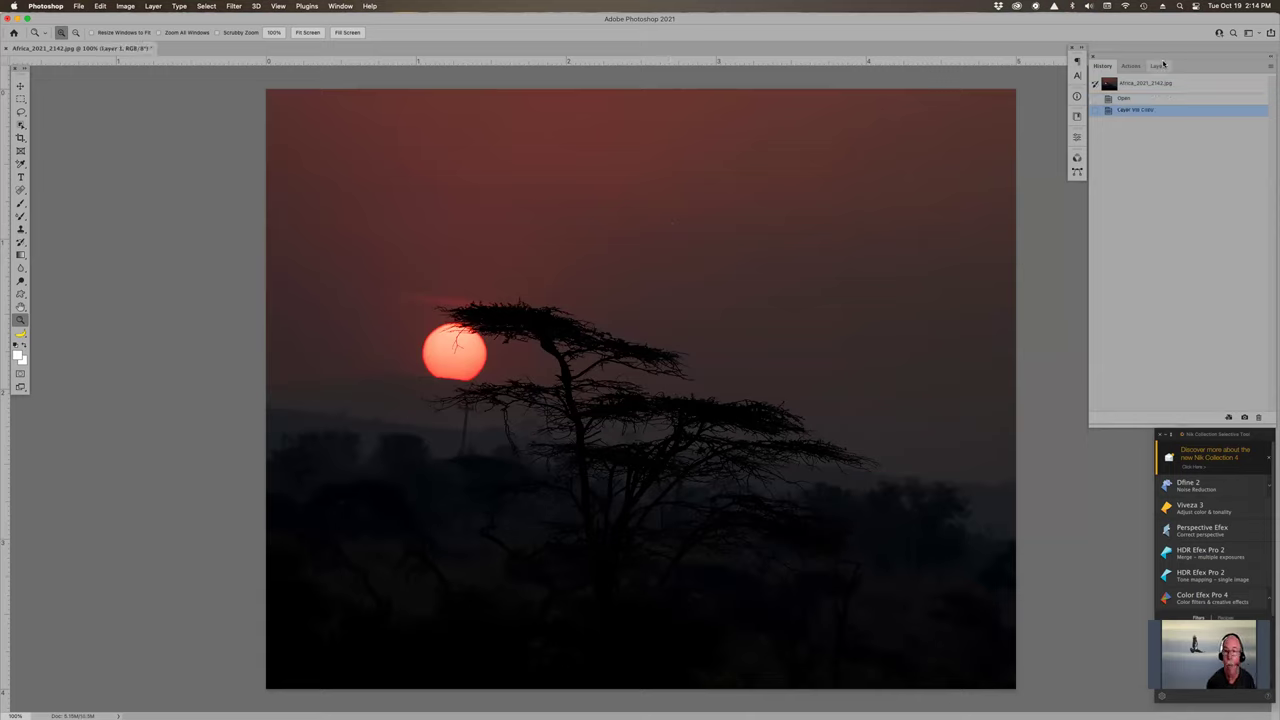
click(1160, 65)
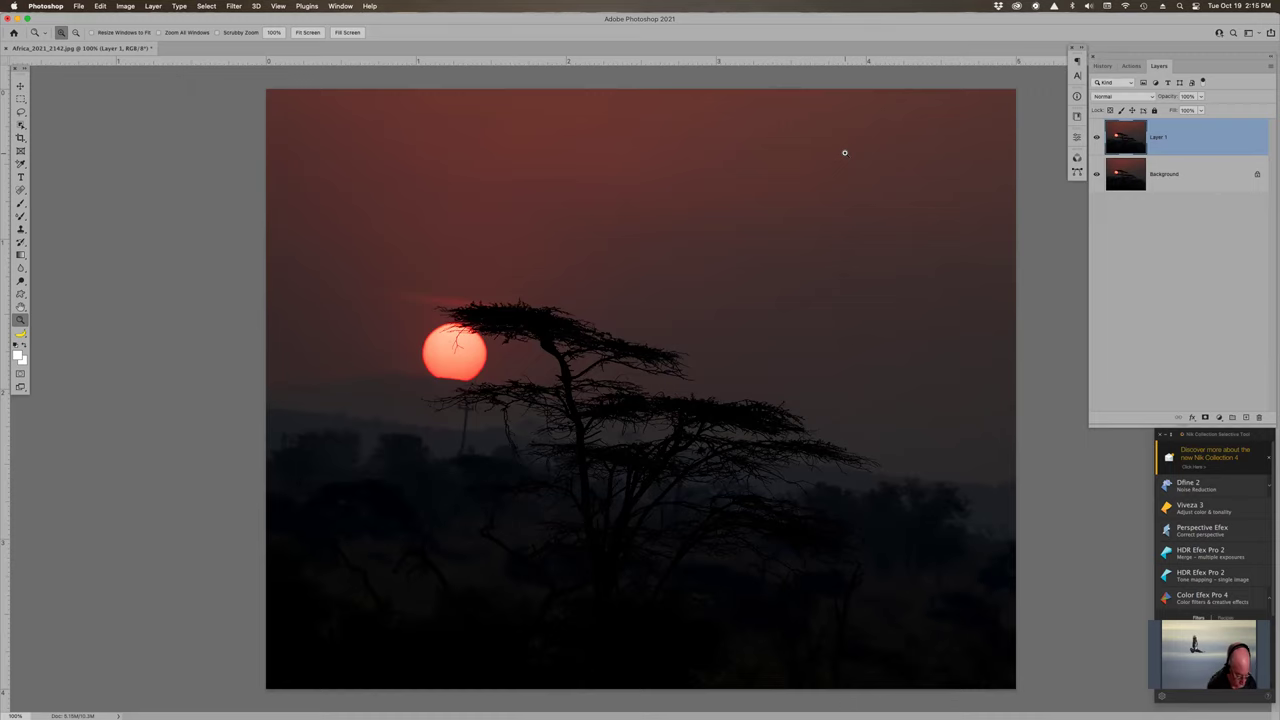
key(super+i)
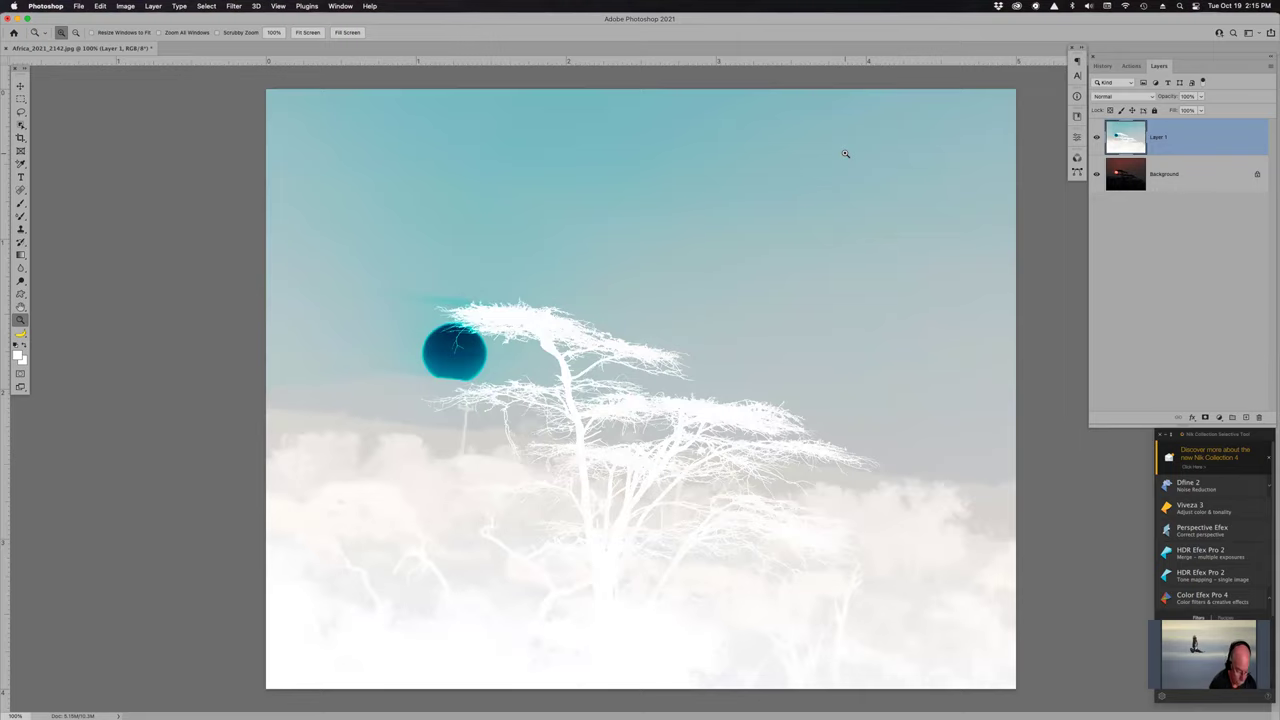
key(super+z)
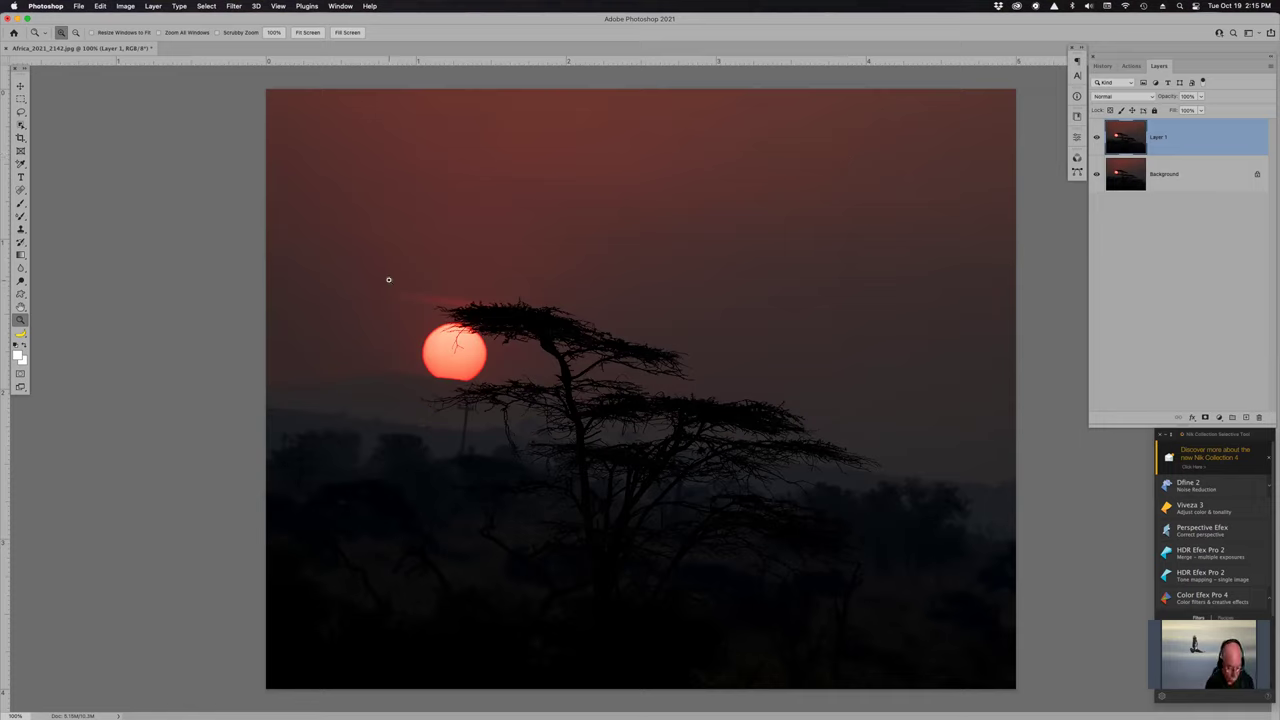
Step: Select a rectangular area around the sun, invert the selection, and invert it back
key(m)
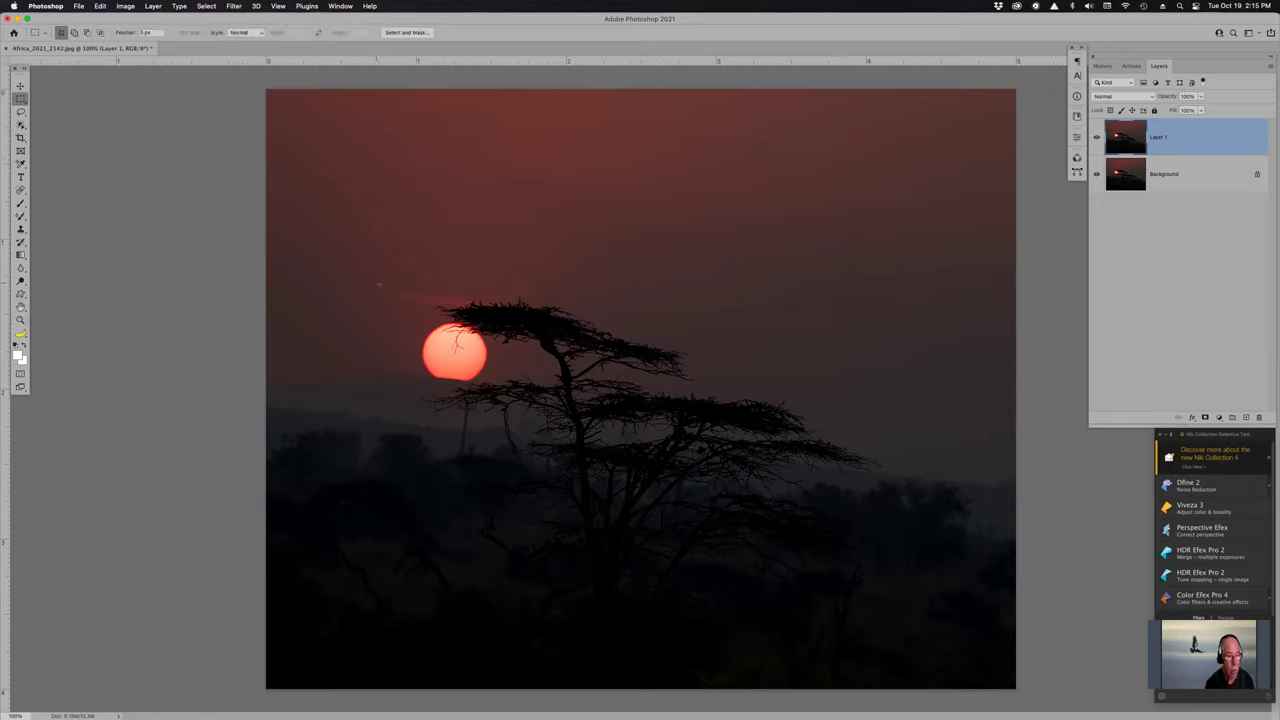
drag(383, 286, 562, 425)
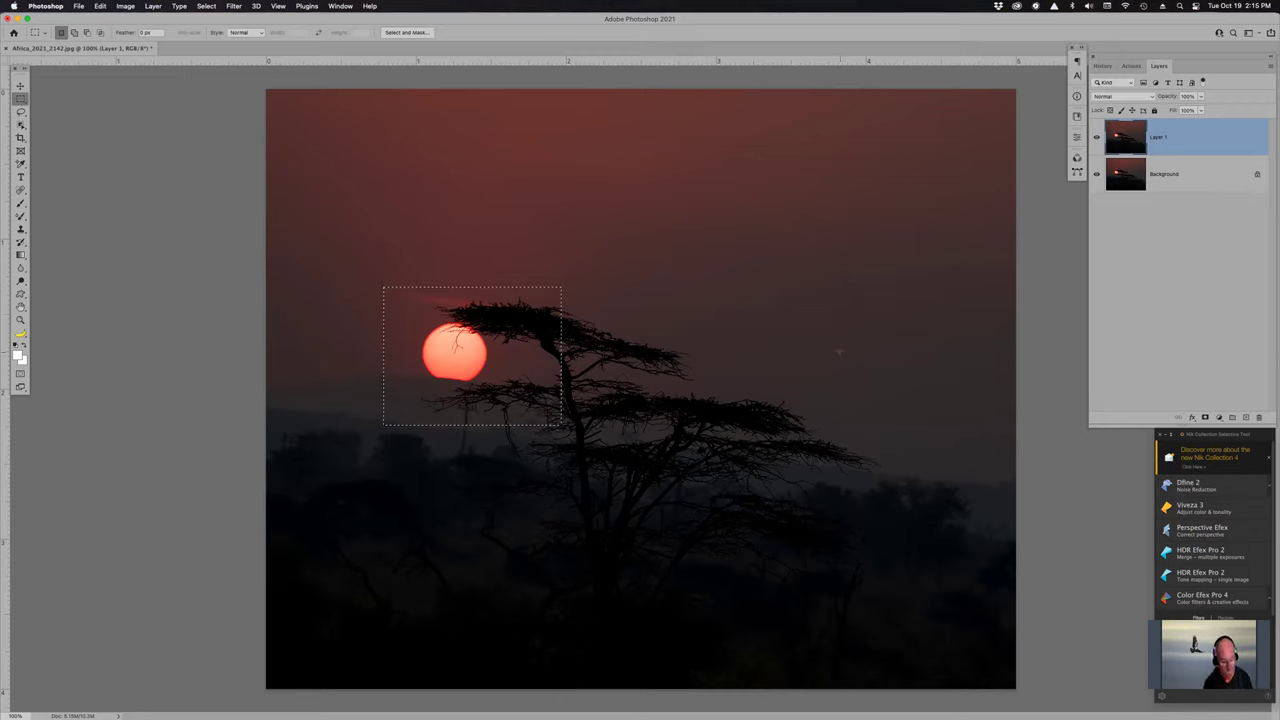
key(shift)
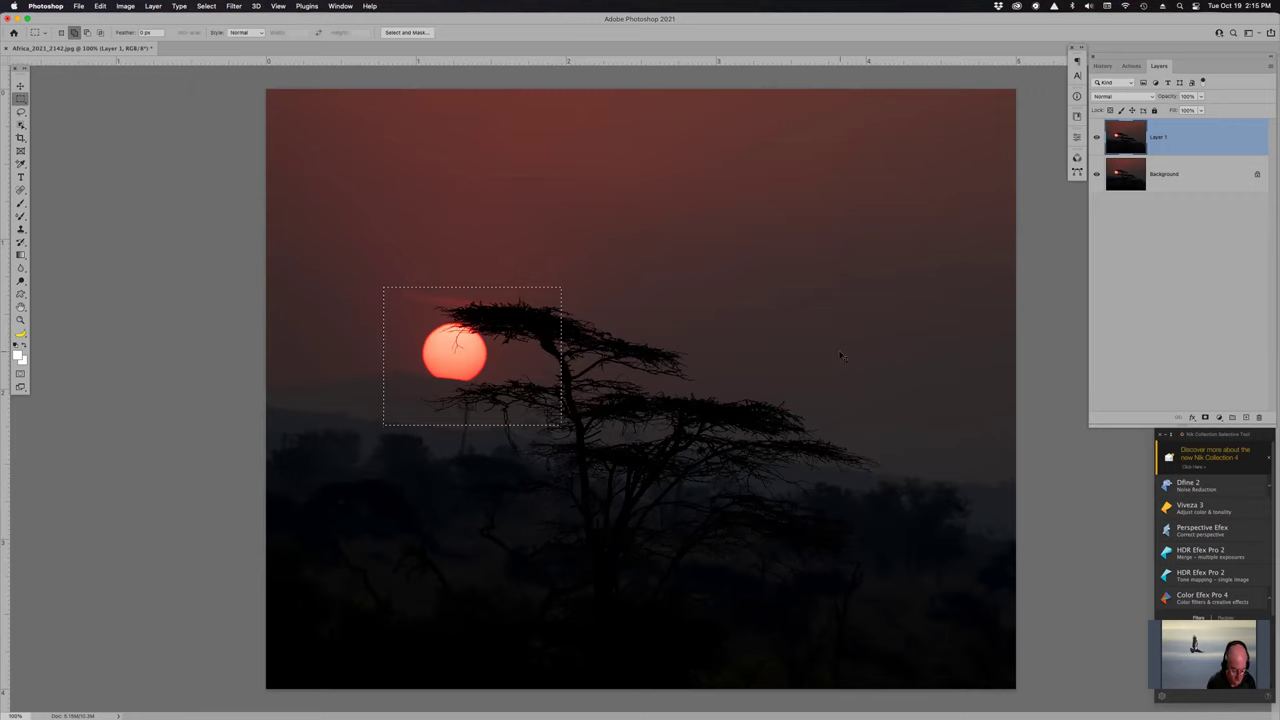
key(super+shift+i)
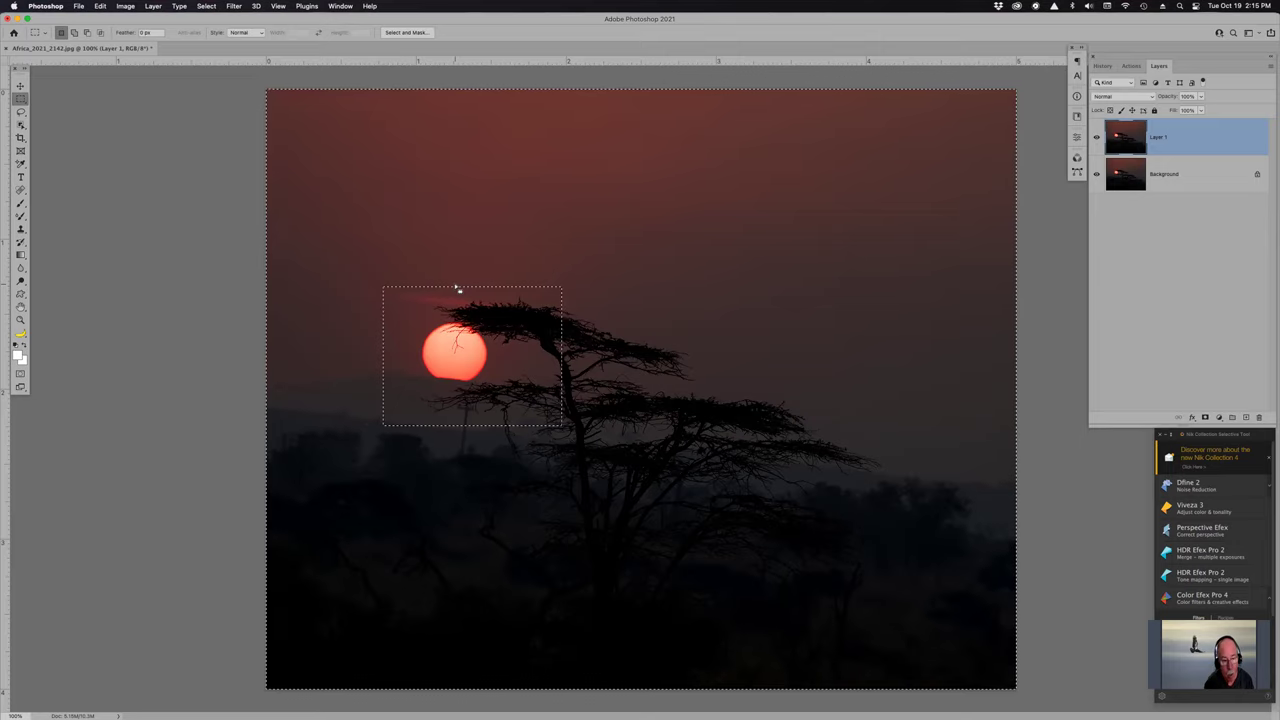
key(shift+super+i)
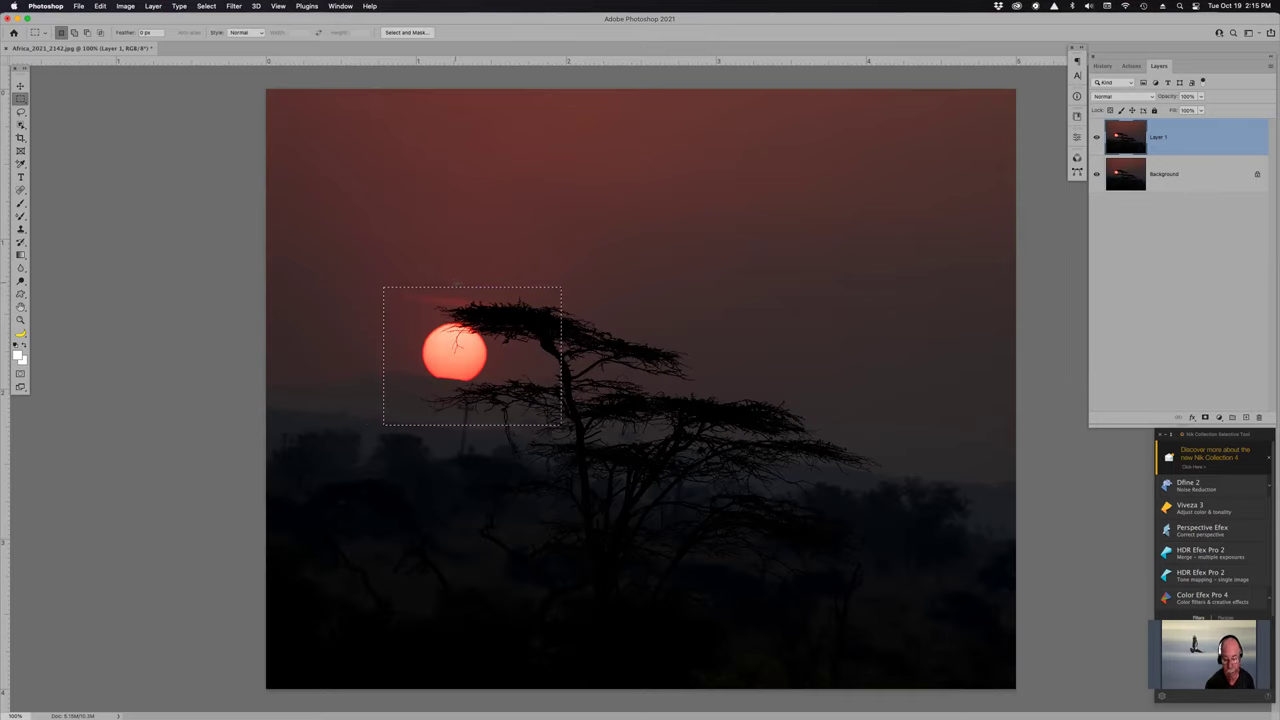
Step: Deselect the rectangular area around the sun
click(205, 7)
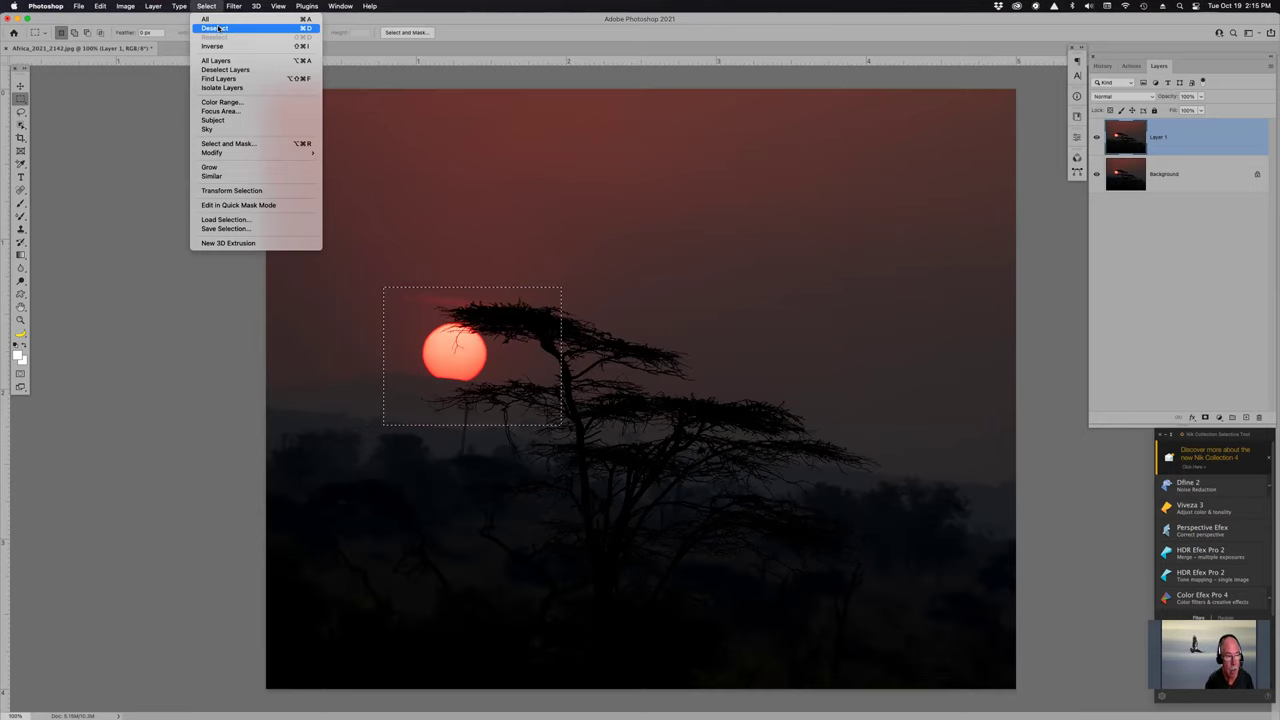
click(306, 6)
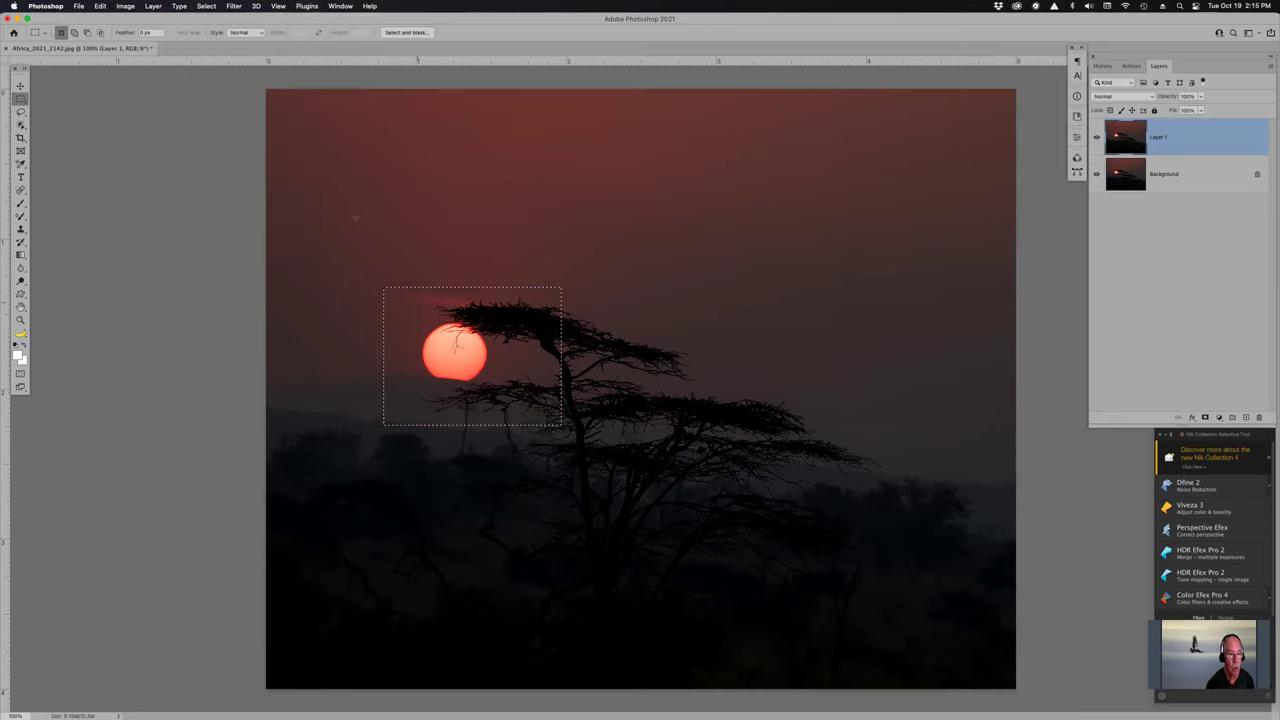
click(205, 6)
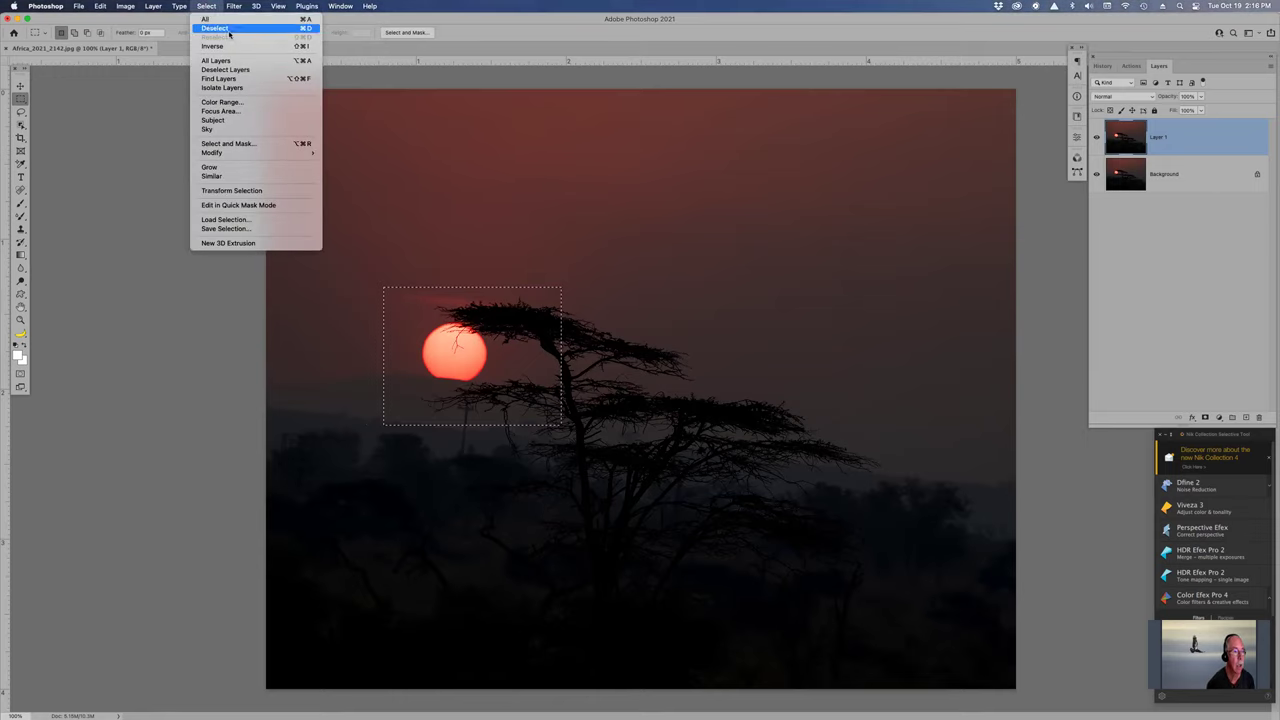
click(229, 29)
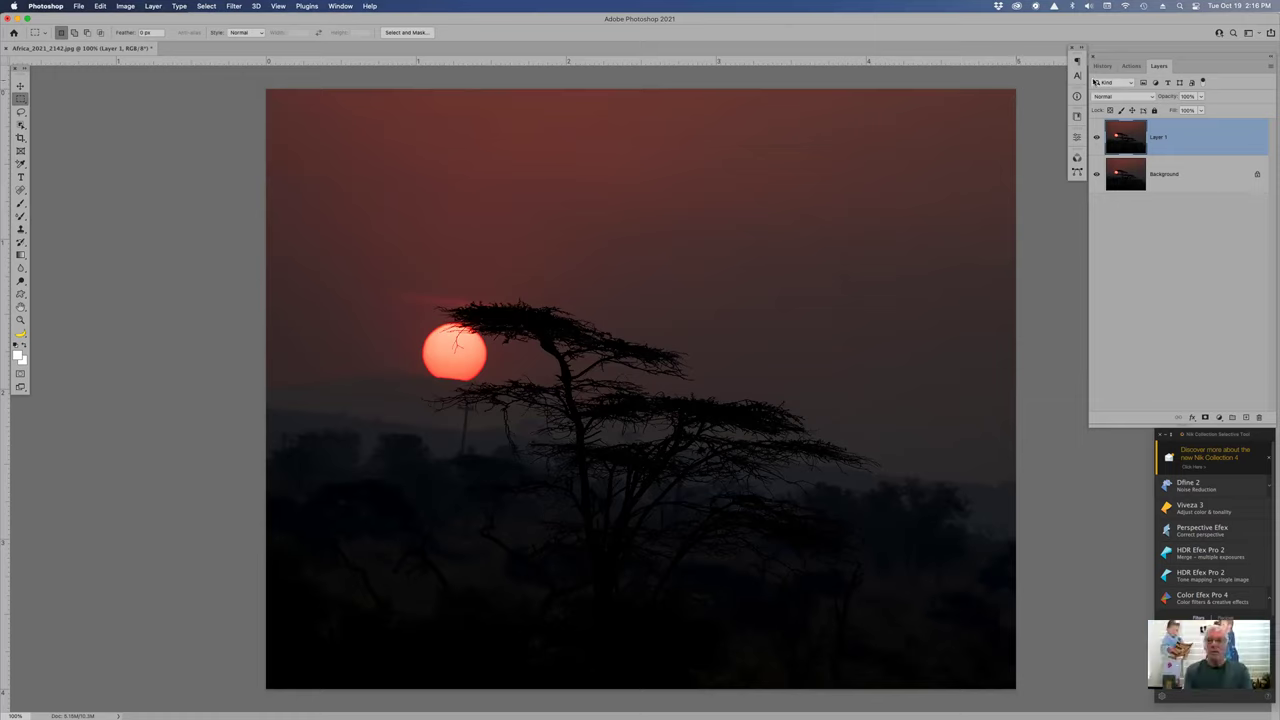
Step: Show the document's history, try setting Layer 1's blending mode to Normal, and undo the blending change
click(1103, 66)
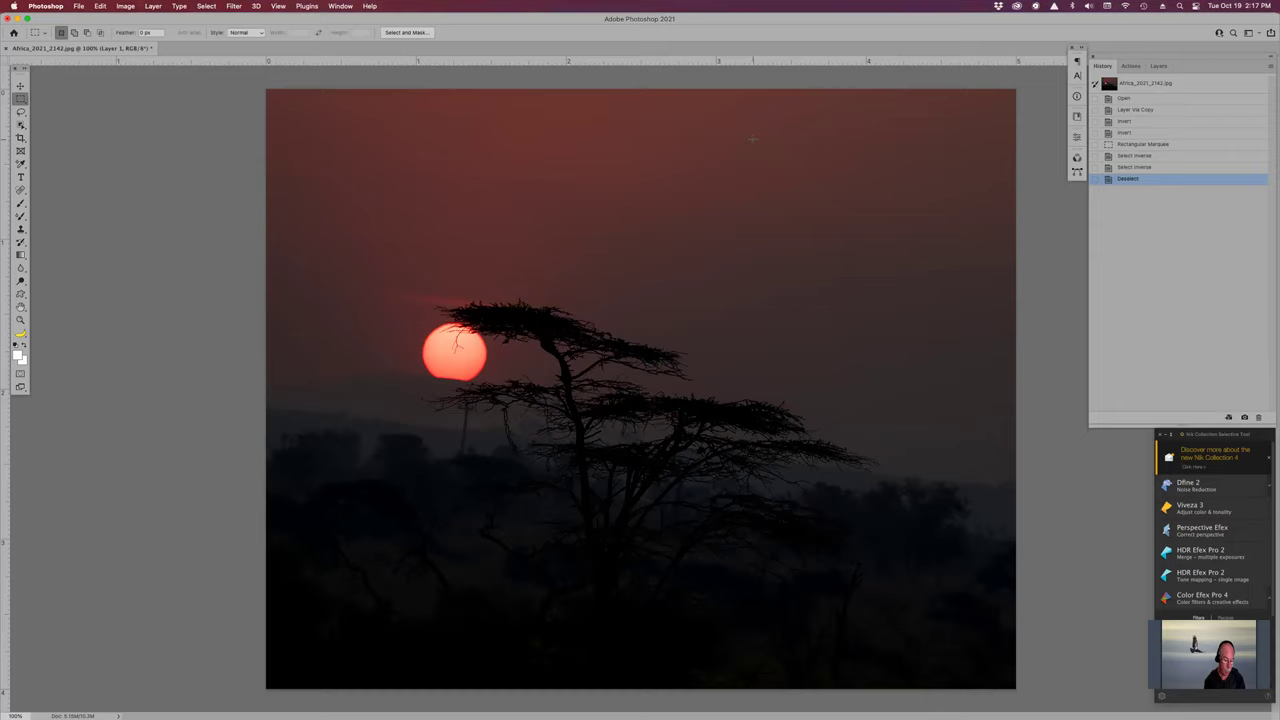
key(shift+alt+n)
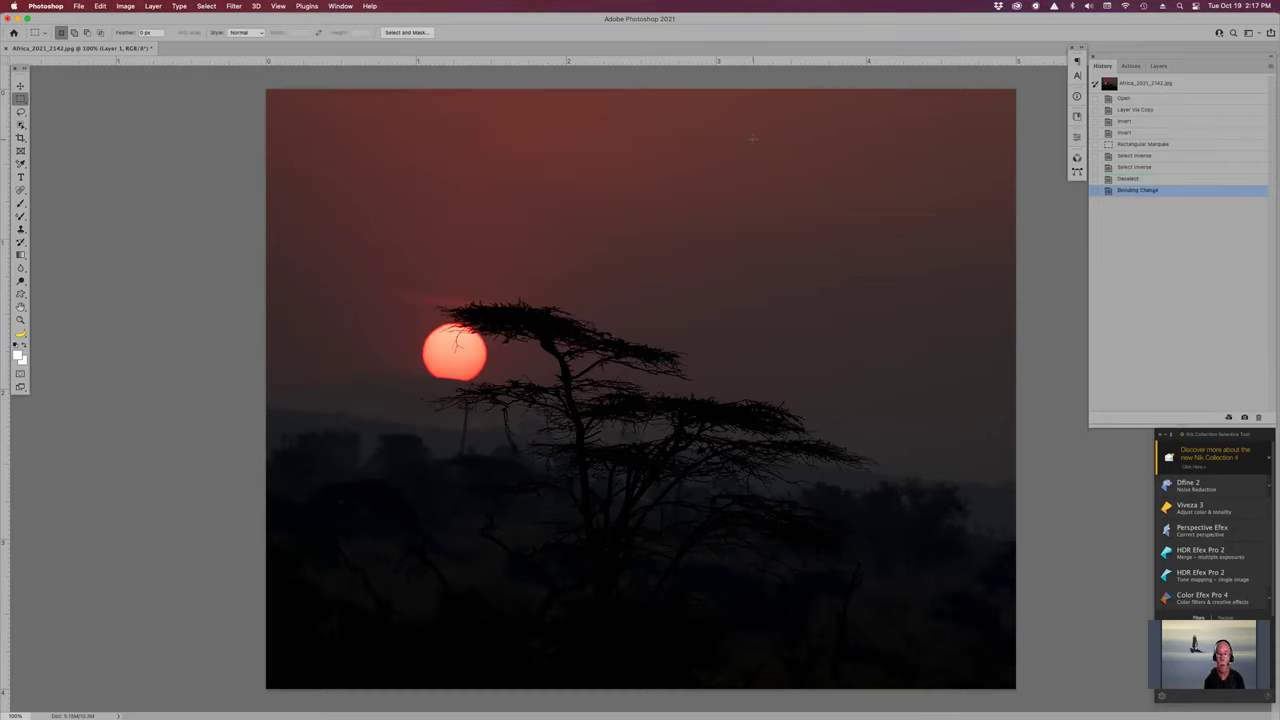
key(super+z)
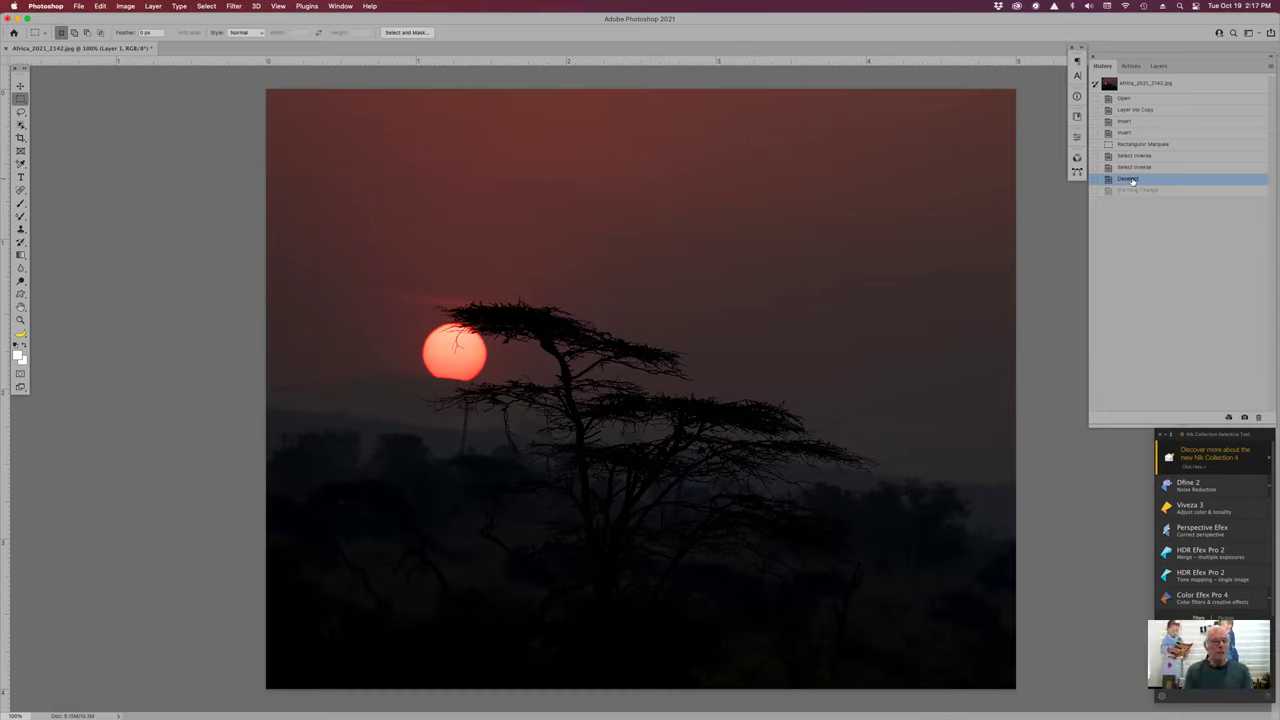
Step: Try converting Layer 1 to black and white with the Default preset, and undo the conversion
key(super+alt+shift+b)
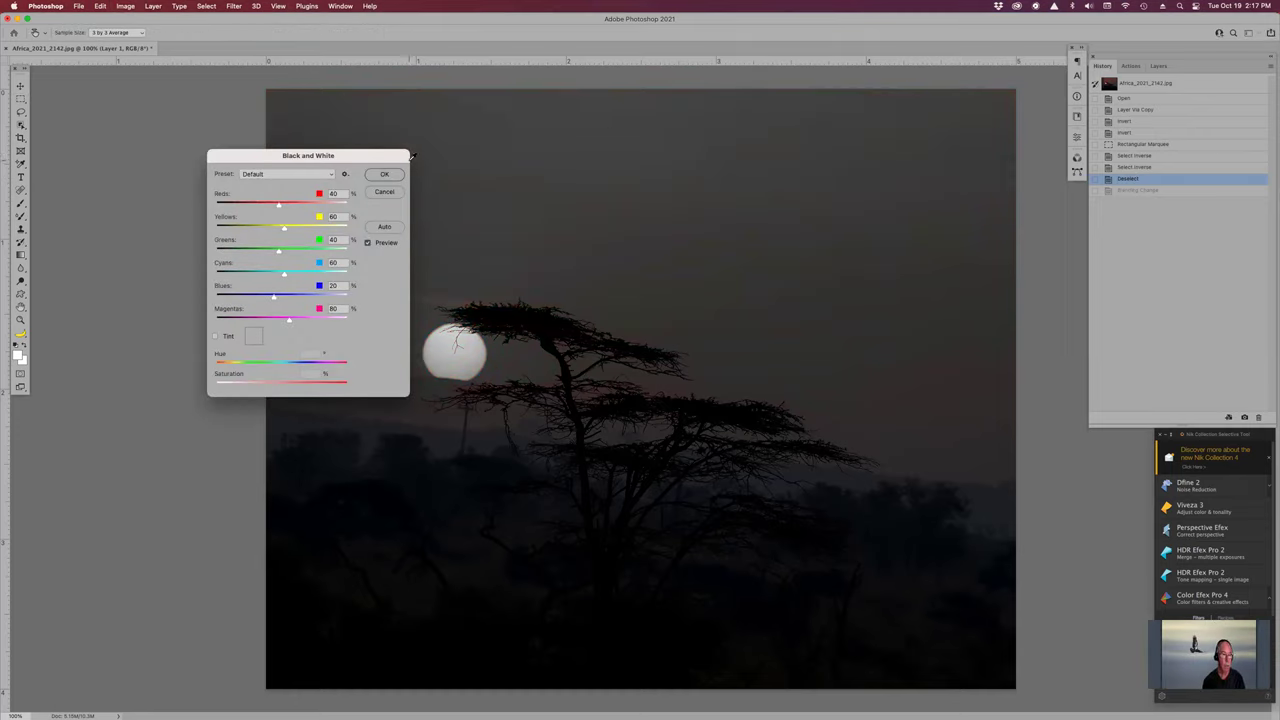
click(385, 191)
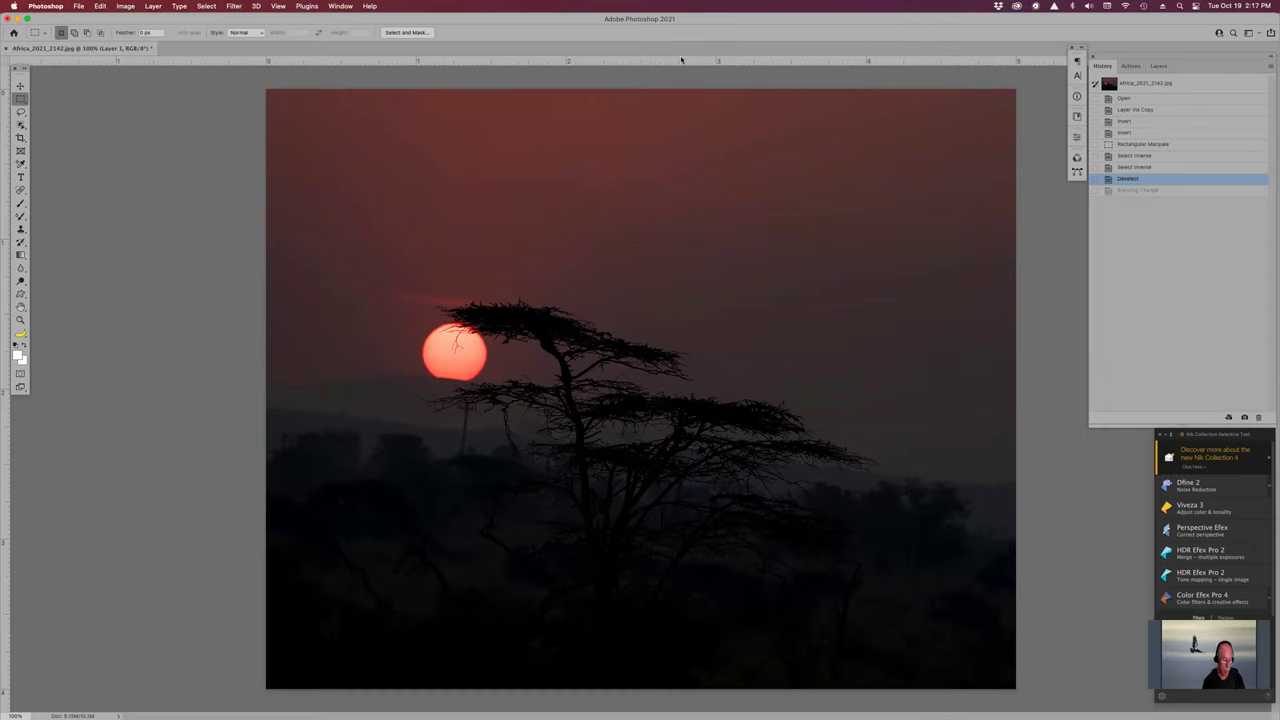
key(super+alt+shift+b)
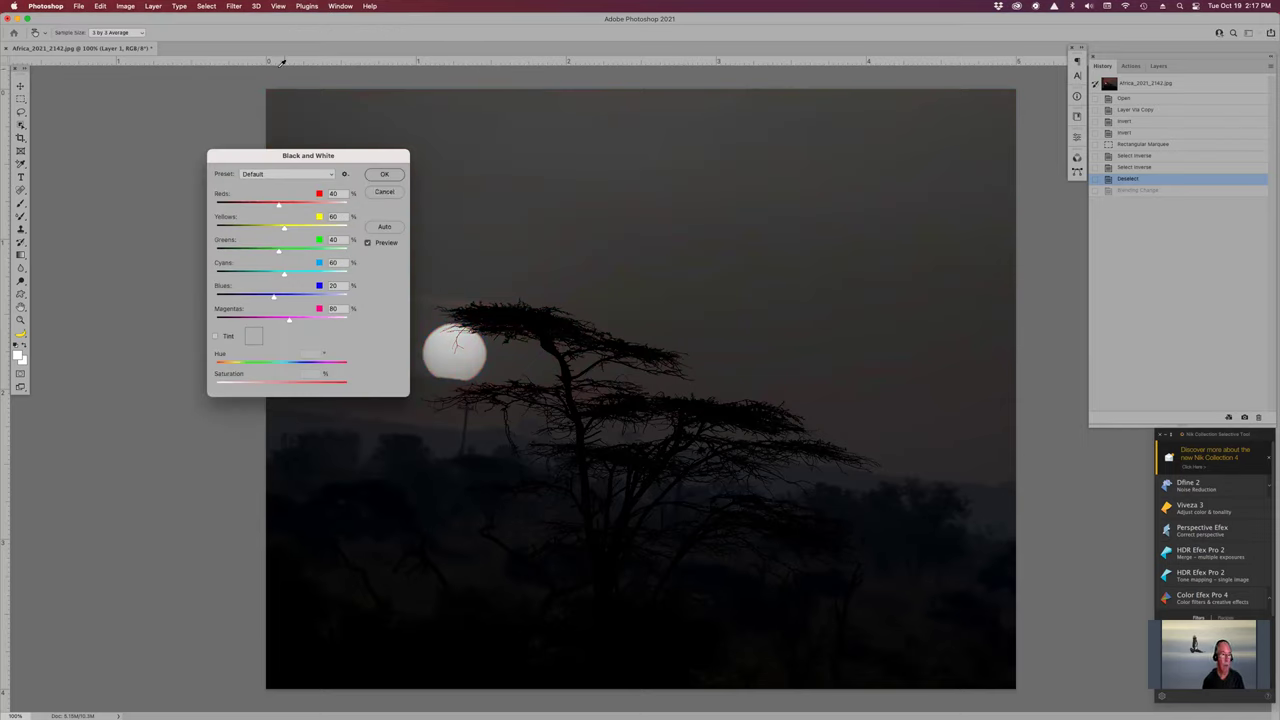
click(383, 175)
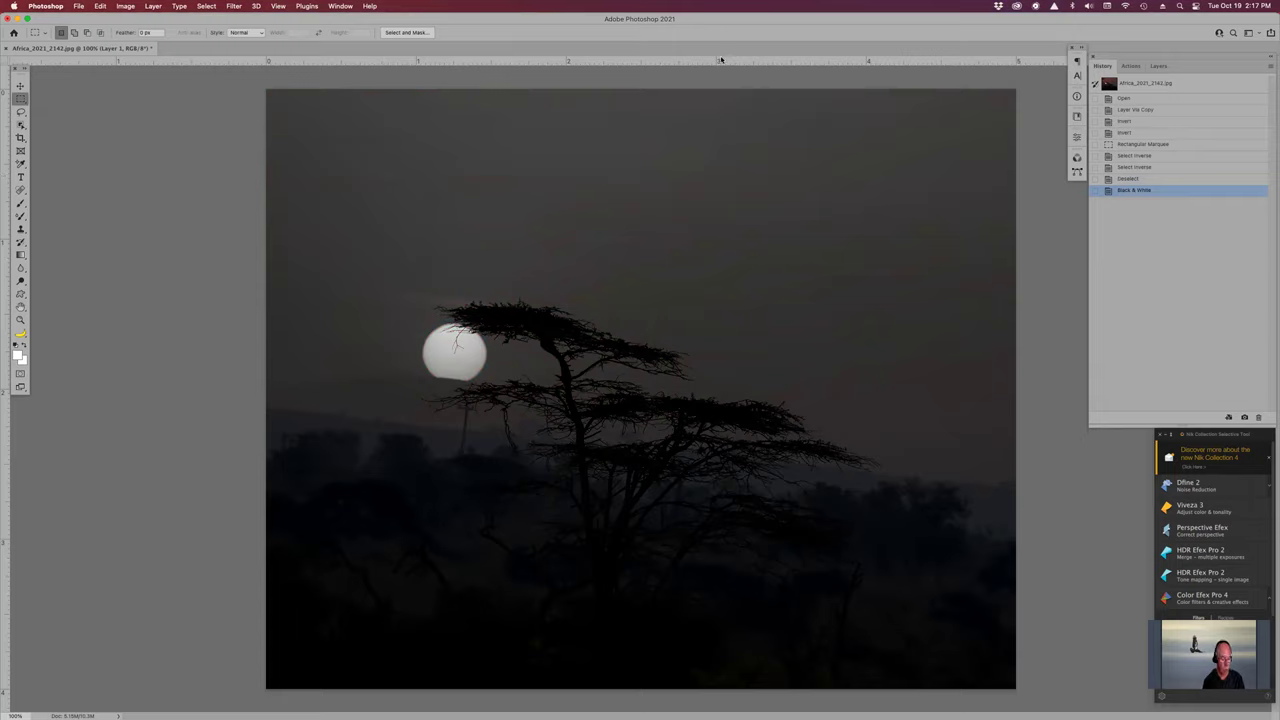
key(super+z)
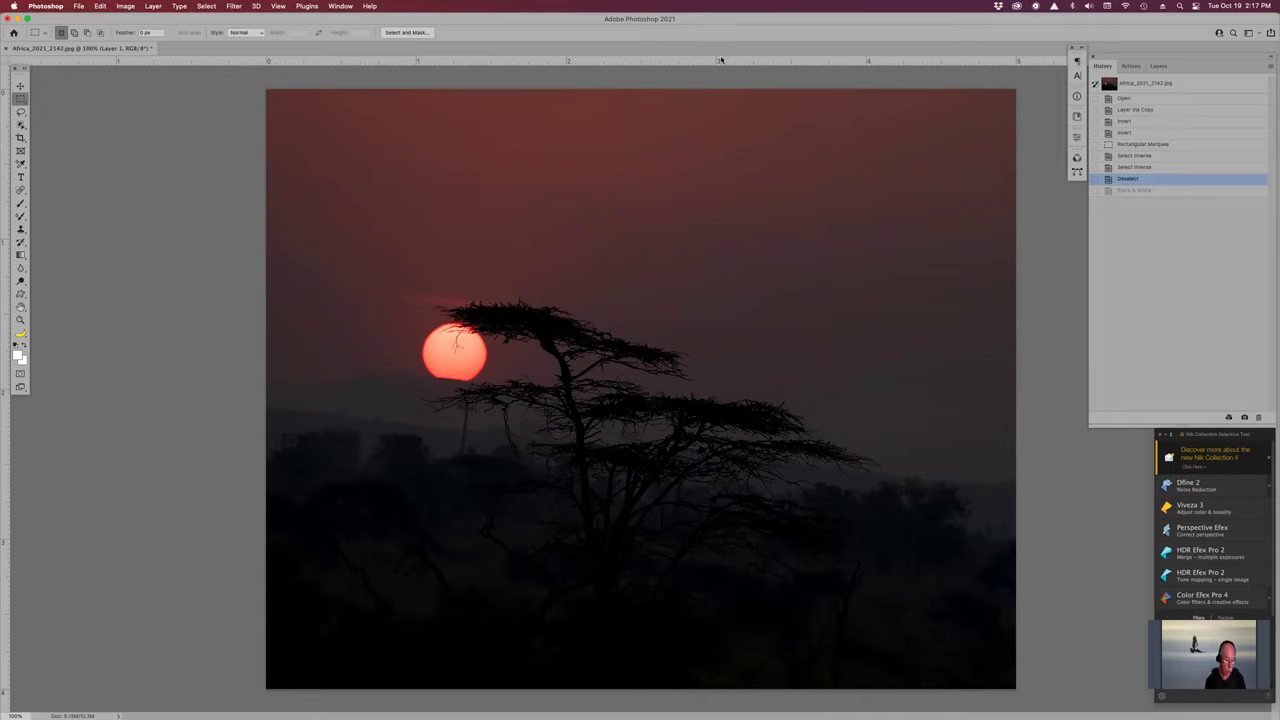
Step: Try desaturating Layer 1 with Hue/Saturation at a saturation of -100, and cancel the adjustment
key(super+u)
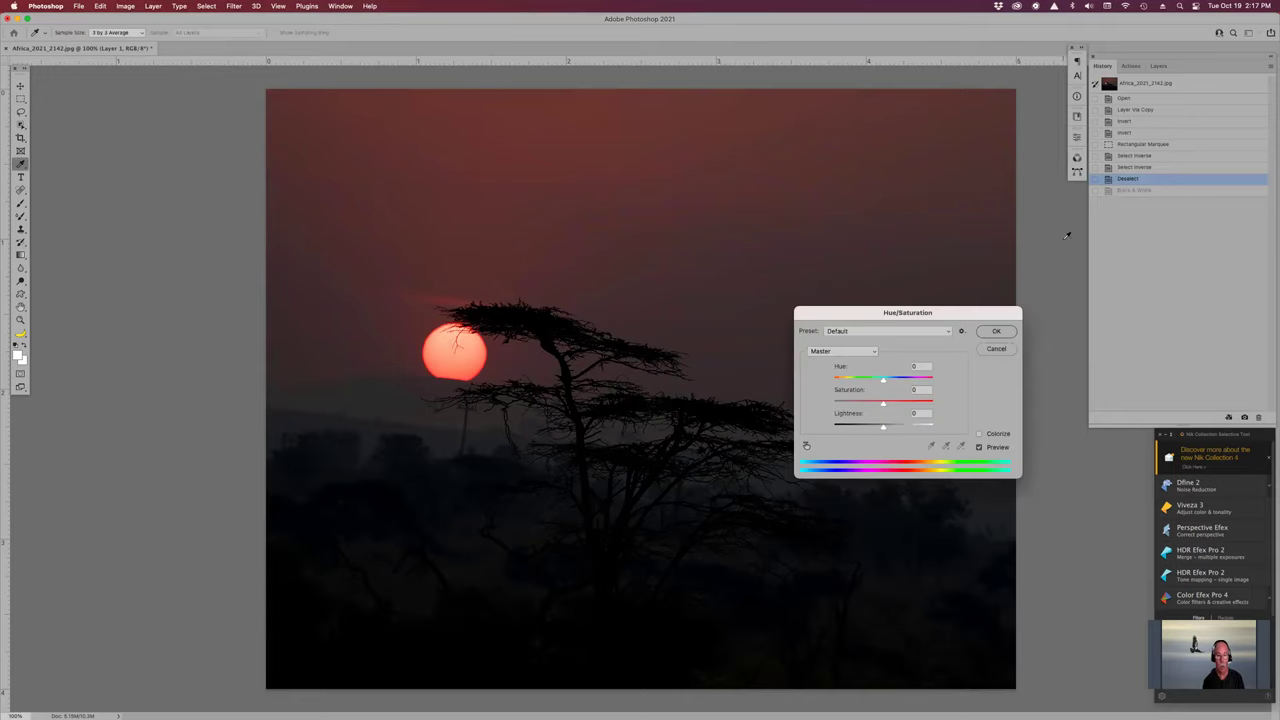
drag(883, 403, 815, 405)
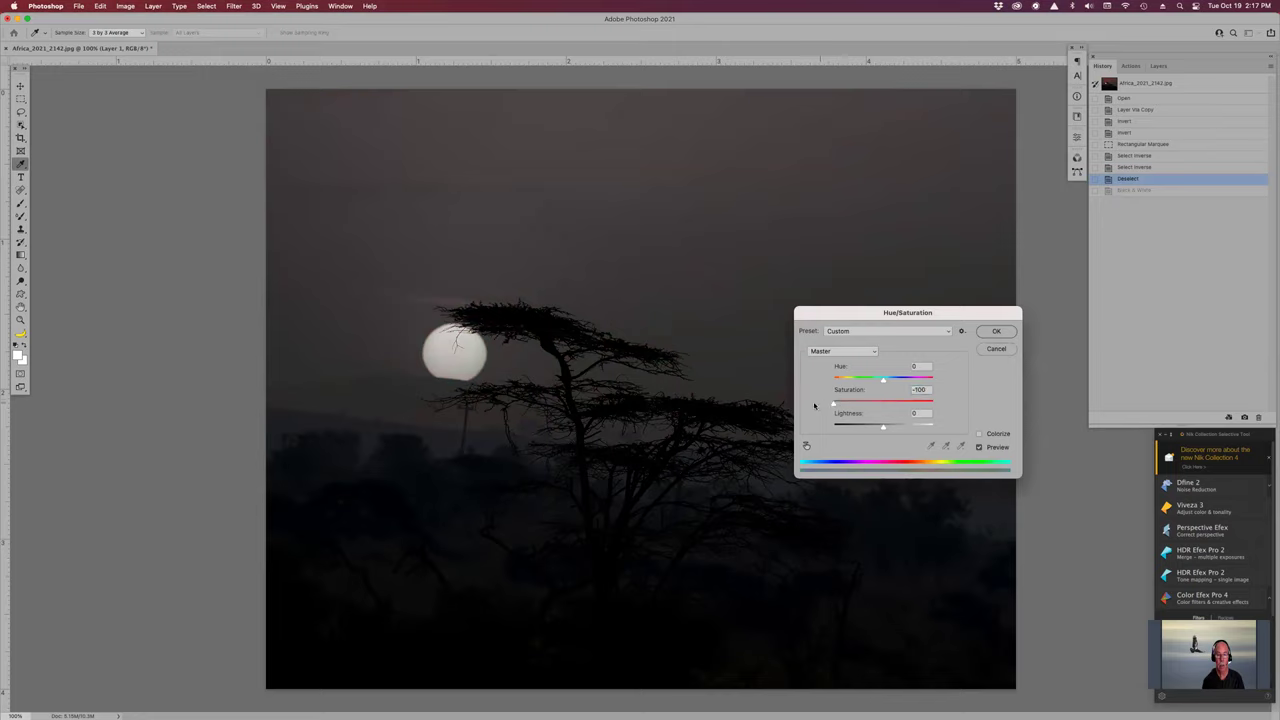
click(997, 349)
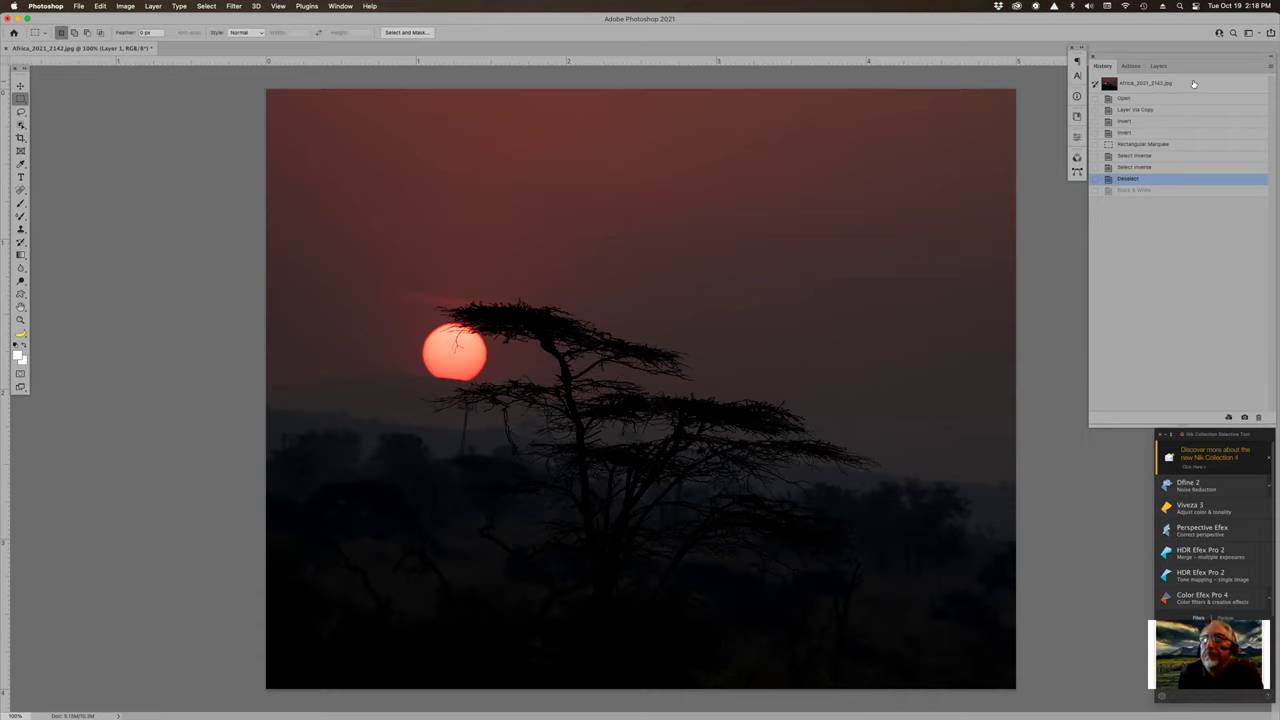
Step: Step back through the history to the original snapshot and the Open state, and return to the Deselect state
click(1190, 83)
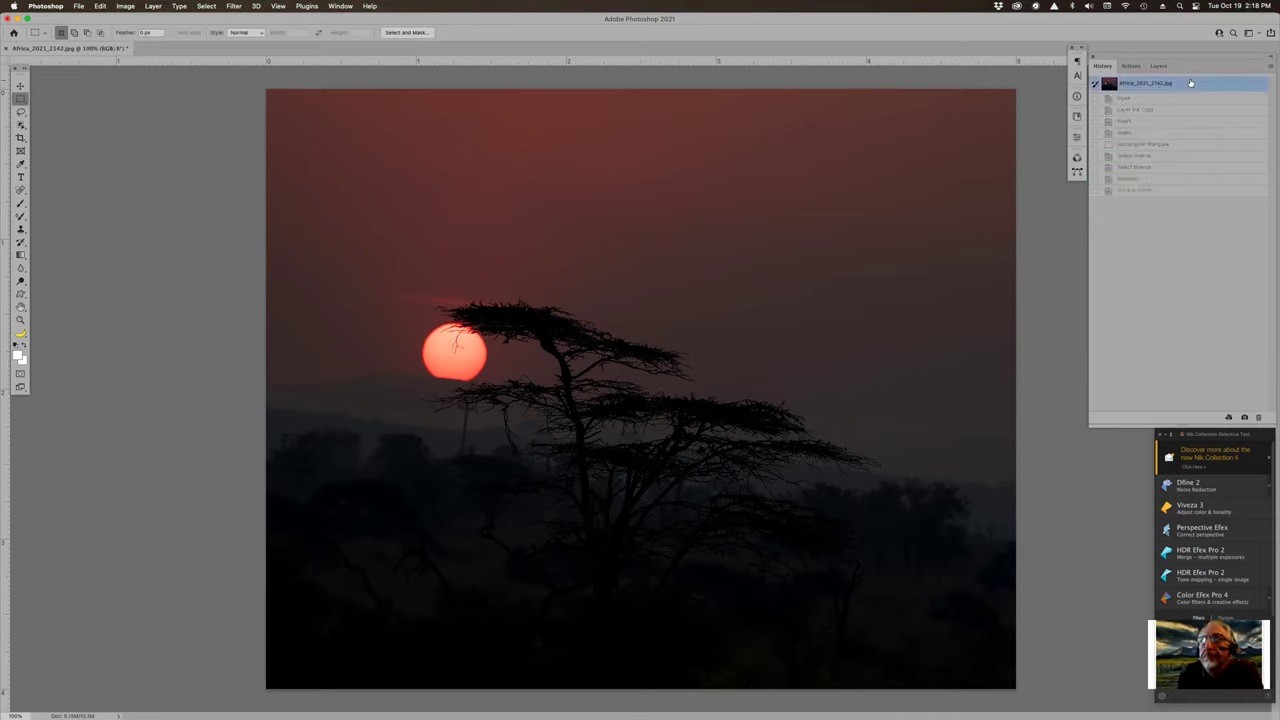
click(1140, 190)
click(1170, 88)
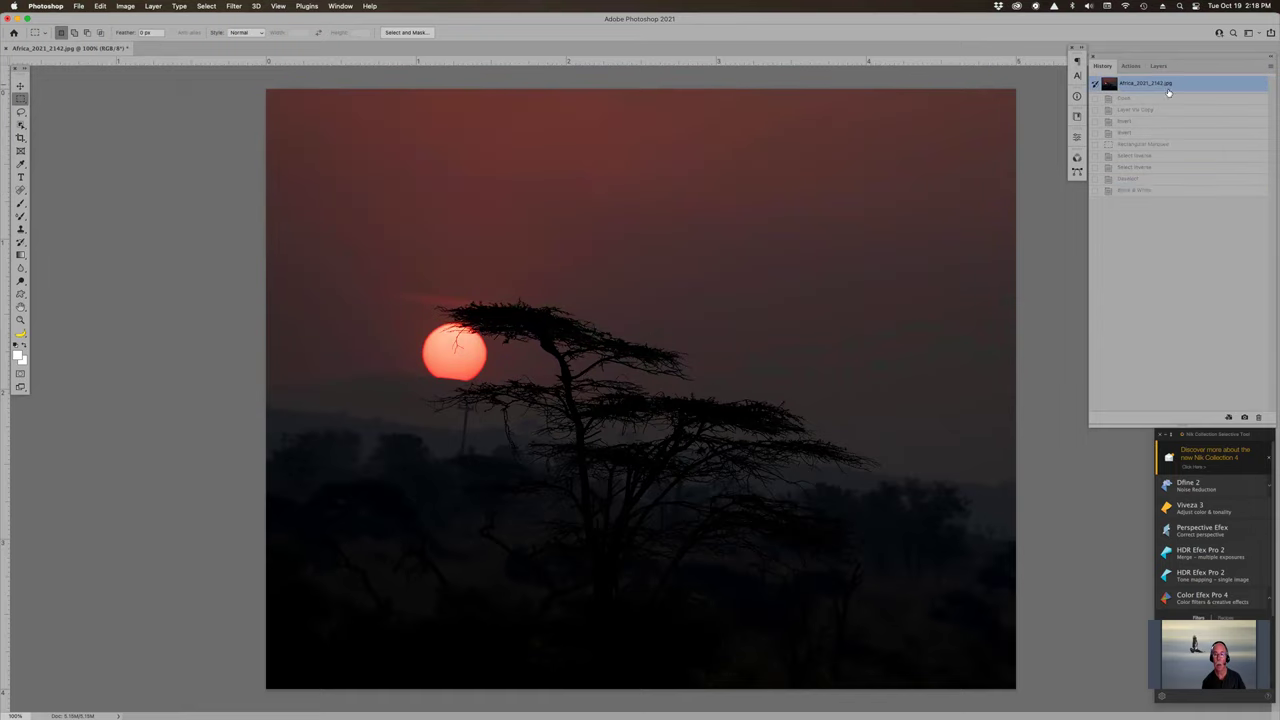
click(1163, 99)
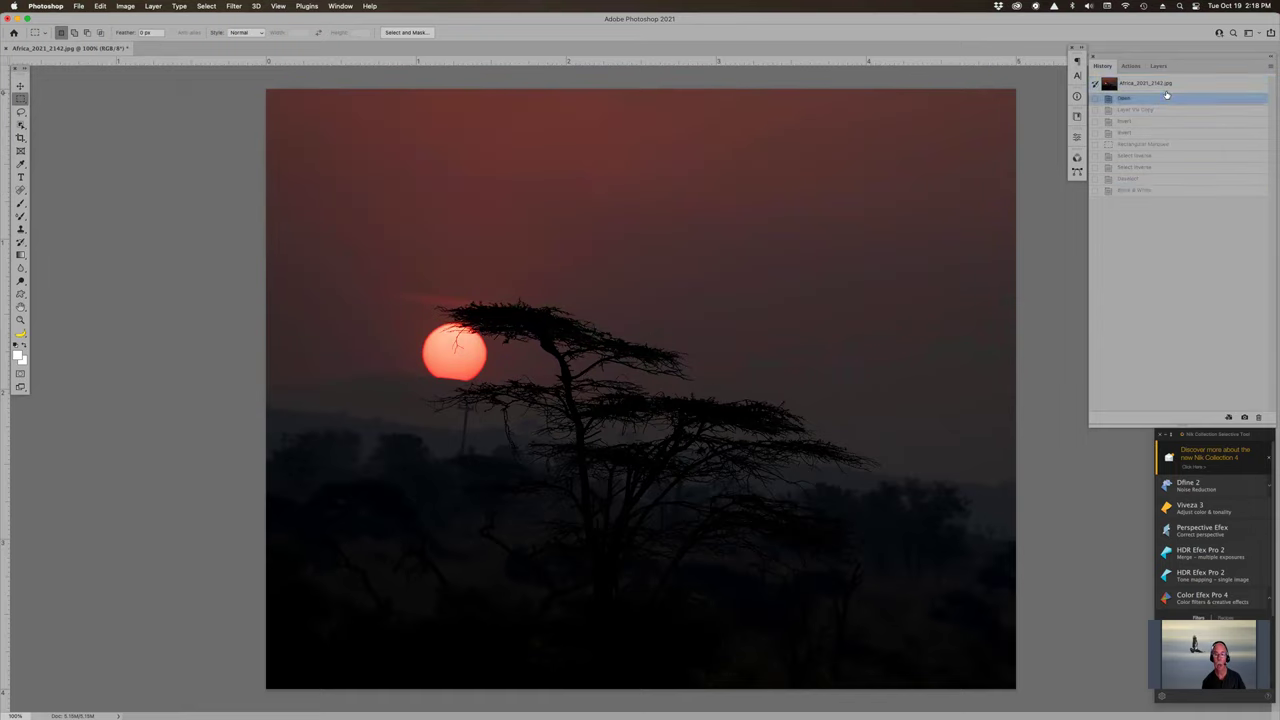
click(1145, 179)
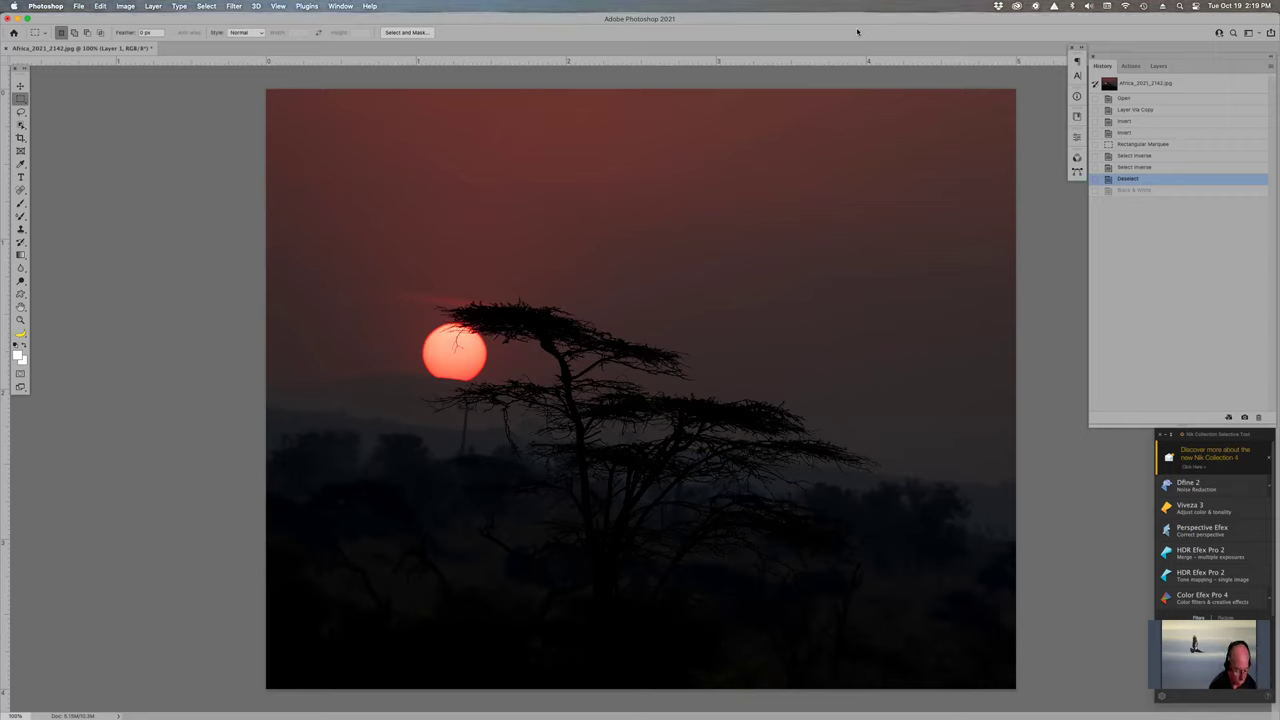
Step: Check the Save As options and cancel saving, and examine the legacy Save As setting in the File Handling preferences without changing it
key(super+shift+s)
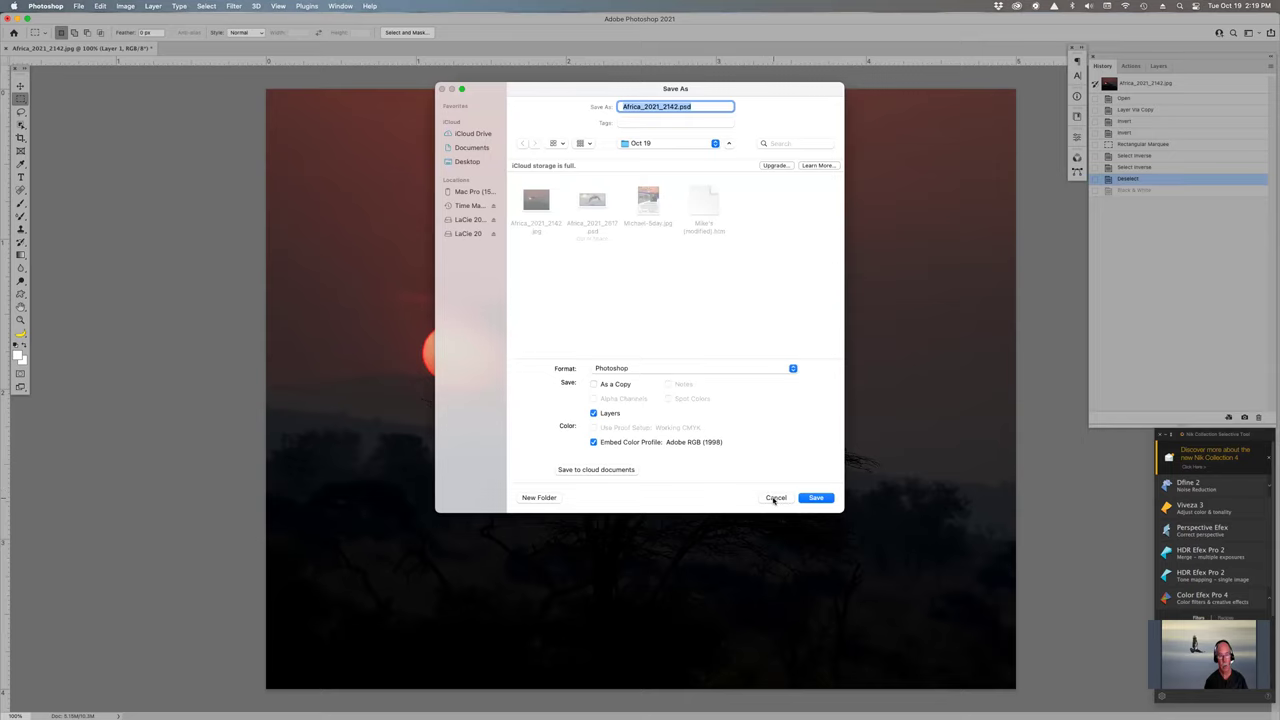
click(775, 498)
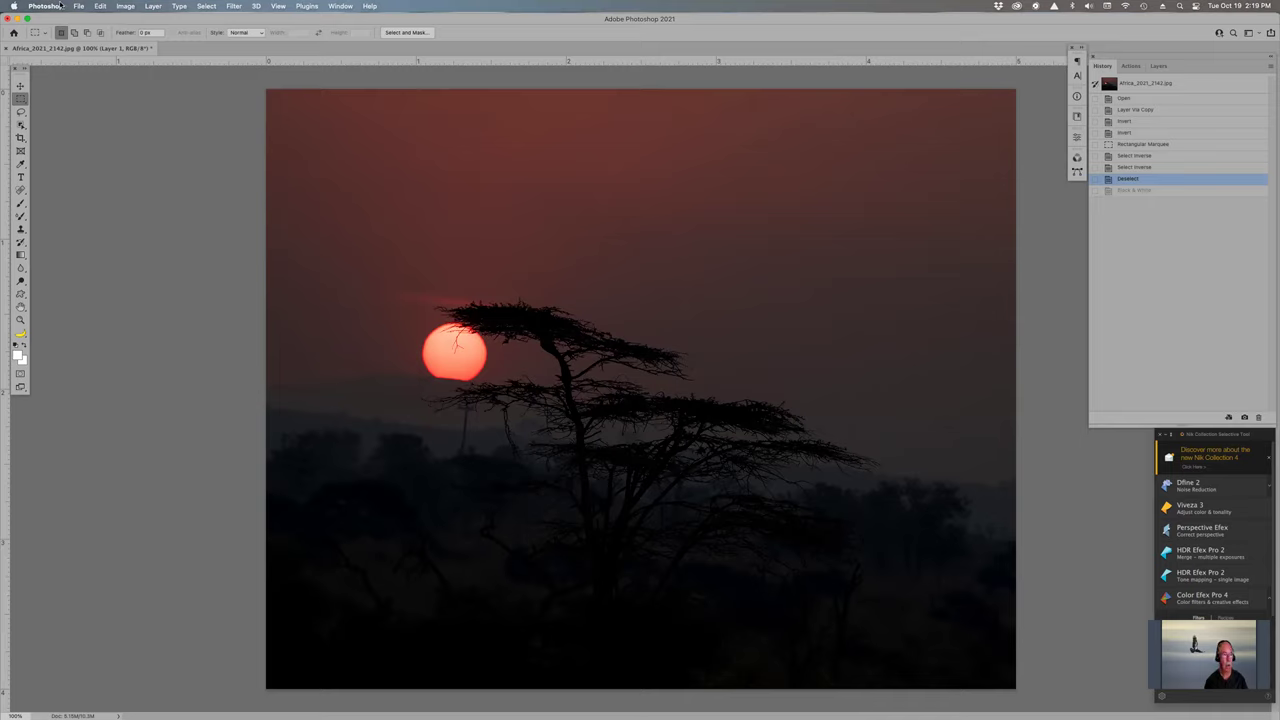
click(60, 6)
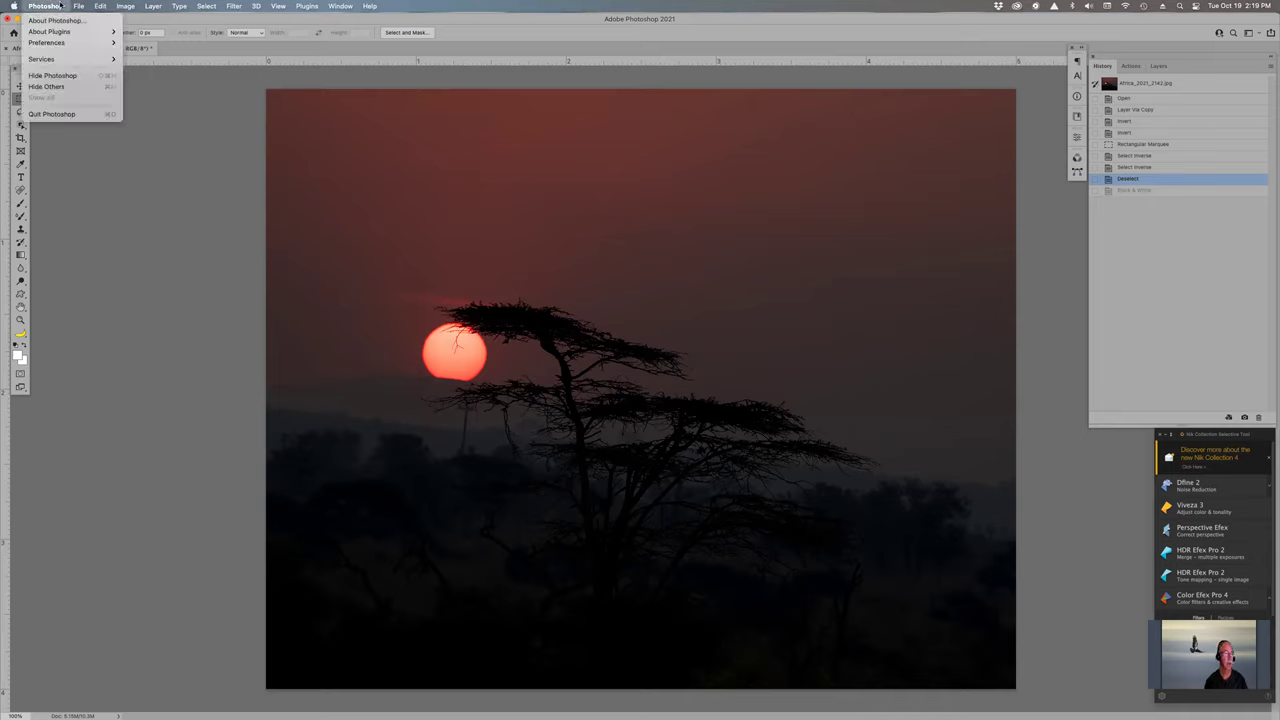
mouse_move(62, 43)
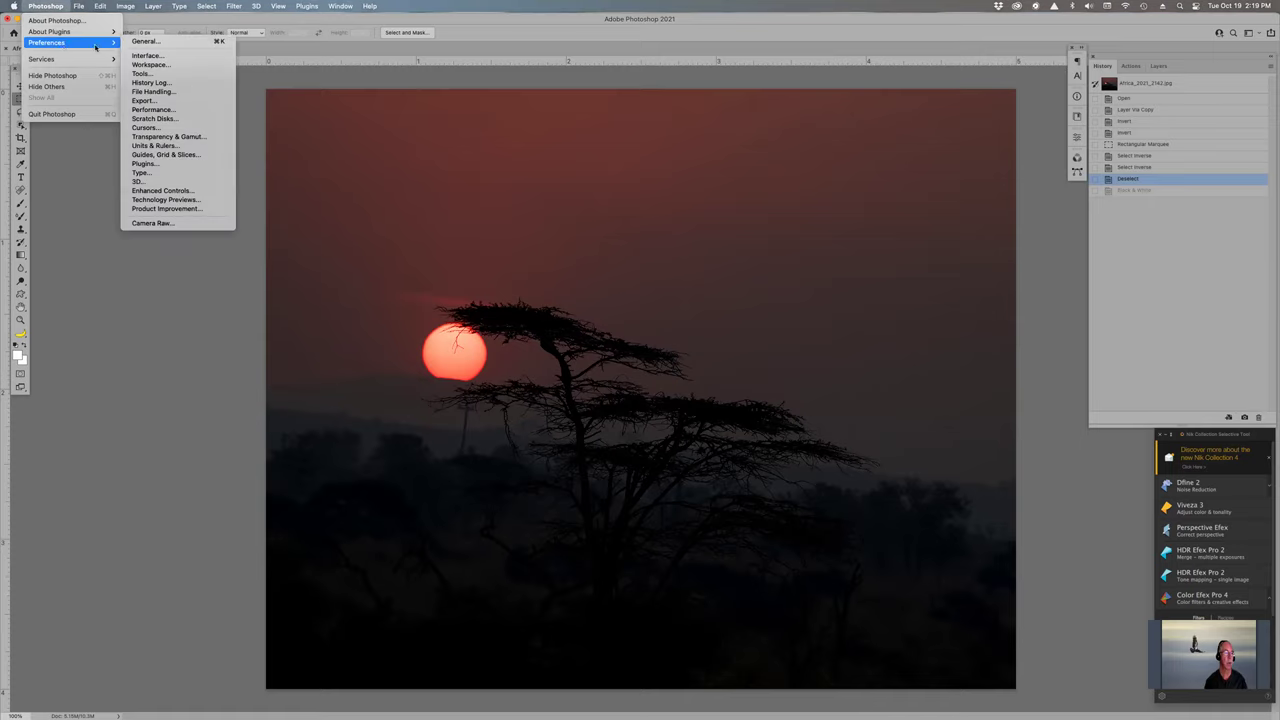
click(172, 92)
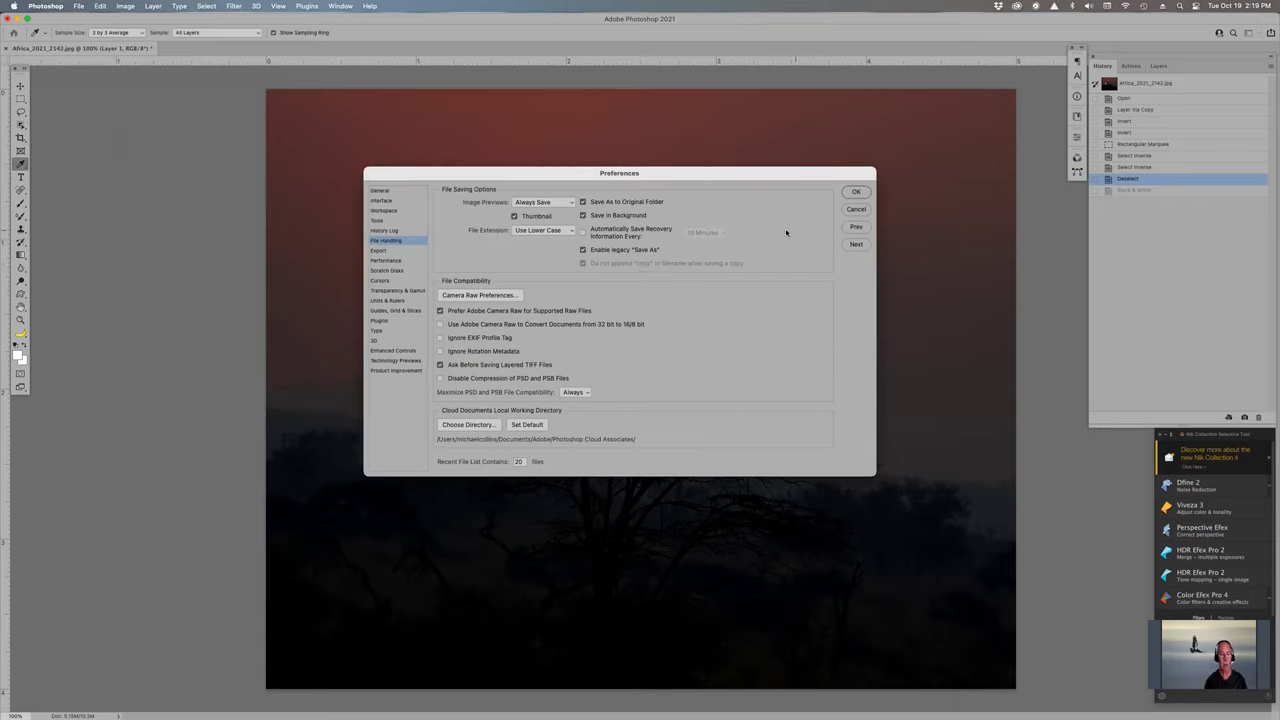
click(852, 210)
key(m)
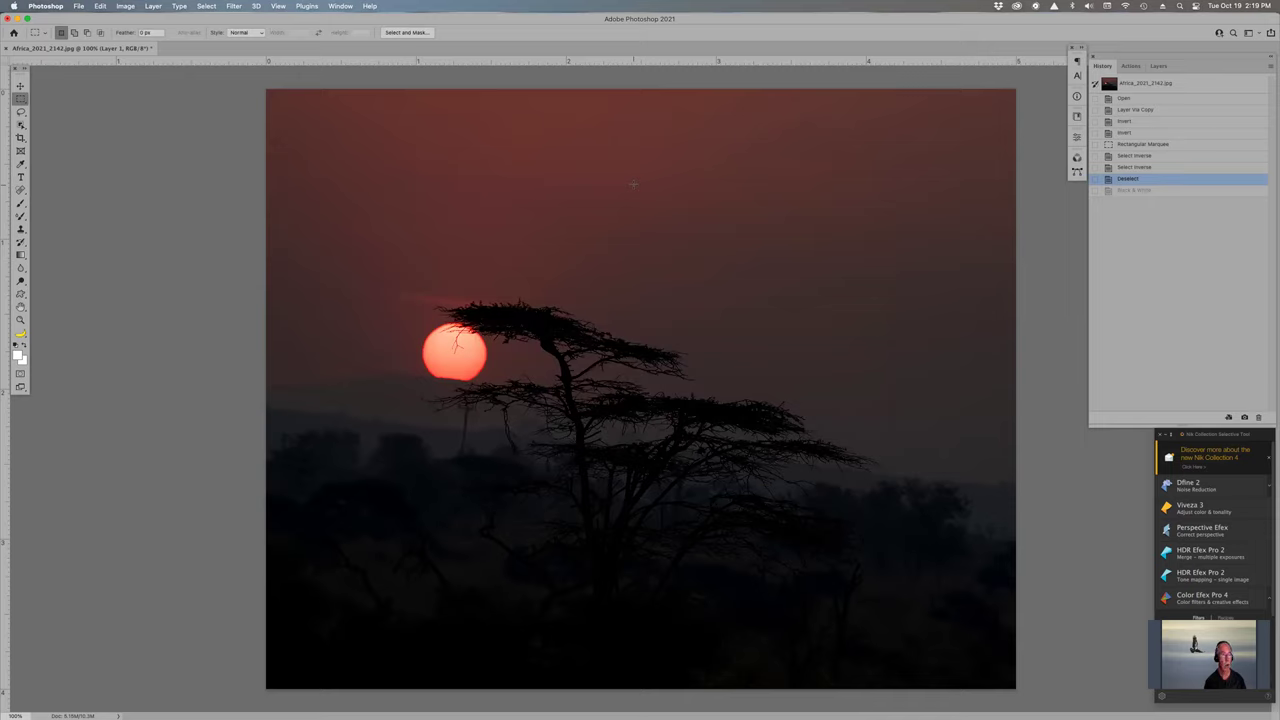
click(56, 7)
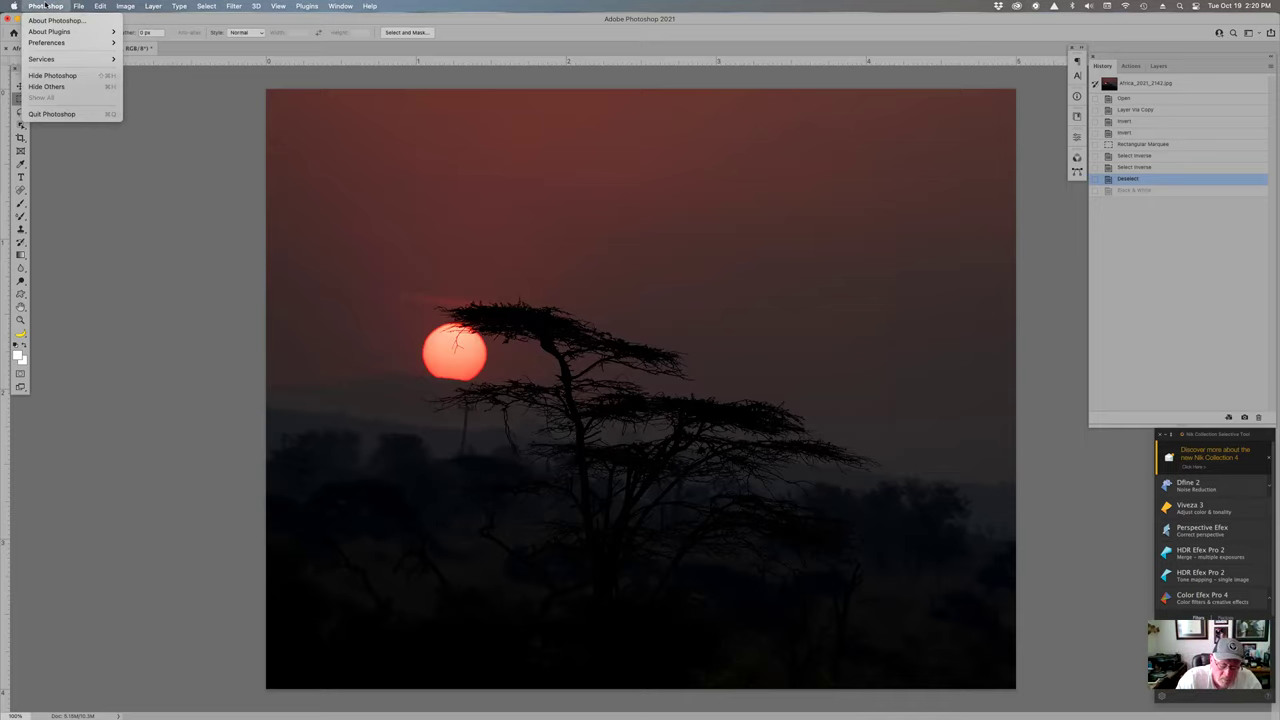
mouse_move(113, 5)
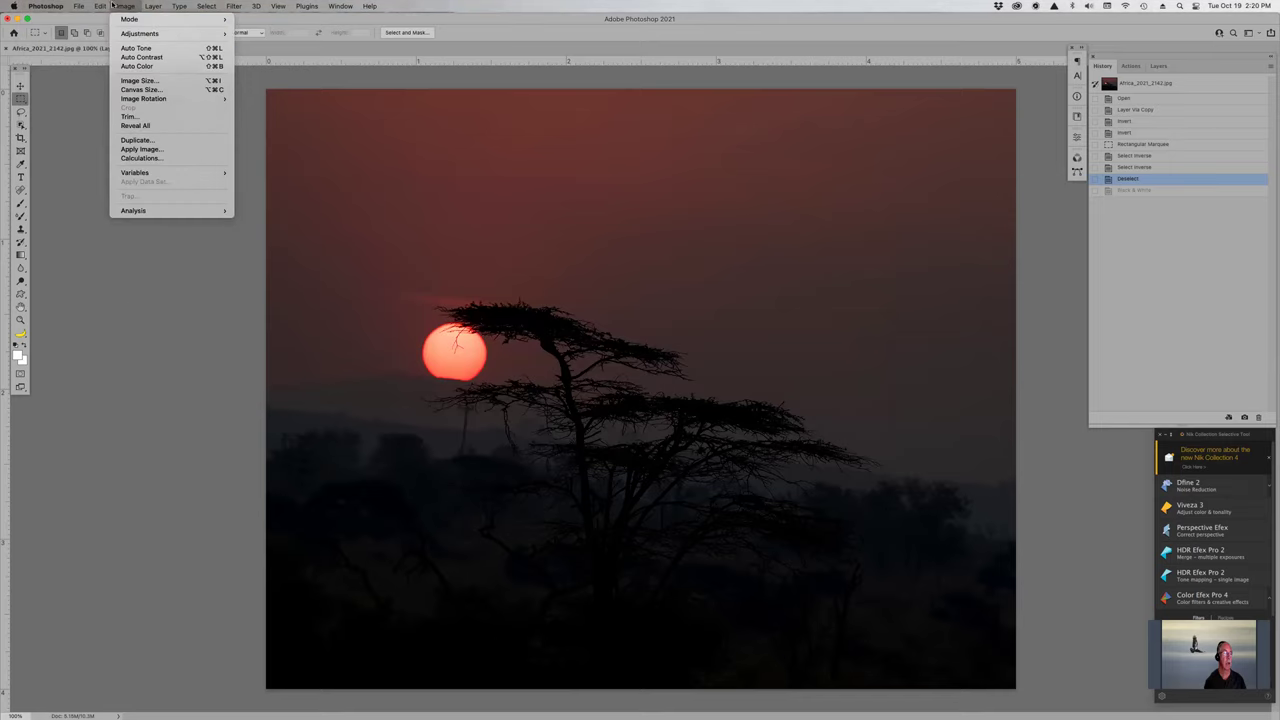
click(127, 302)
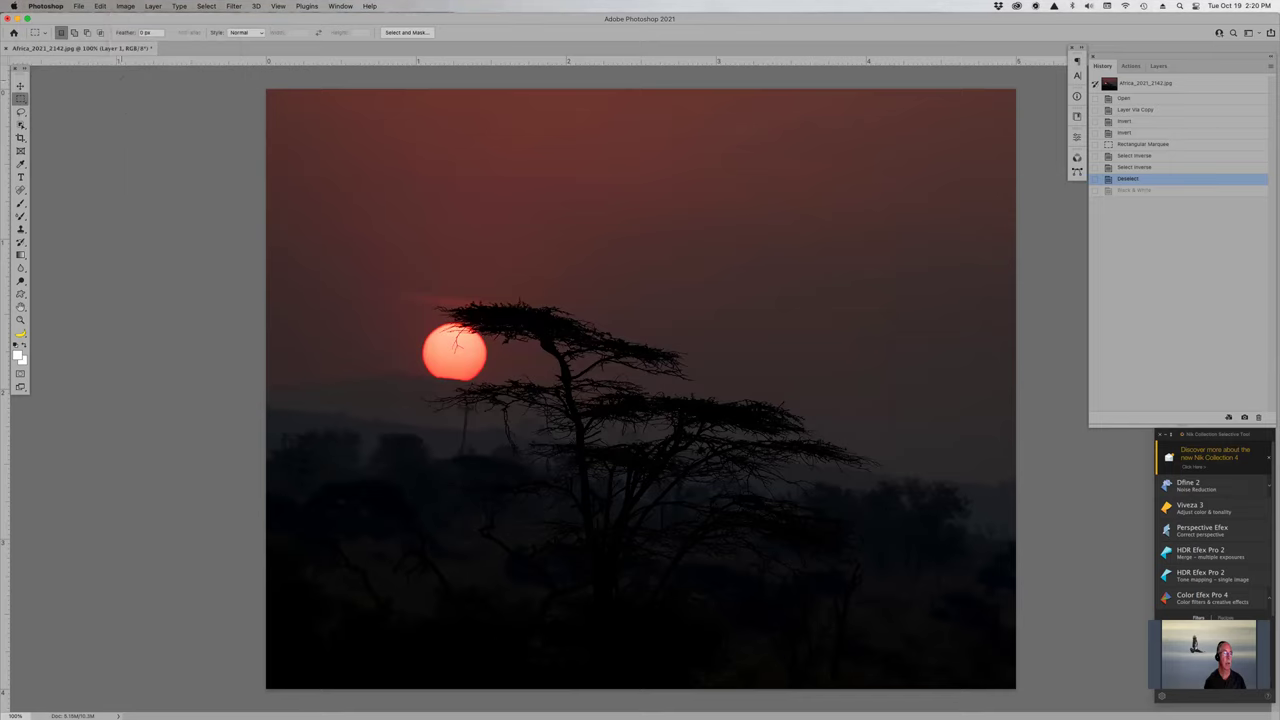
click(101, 6)
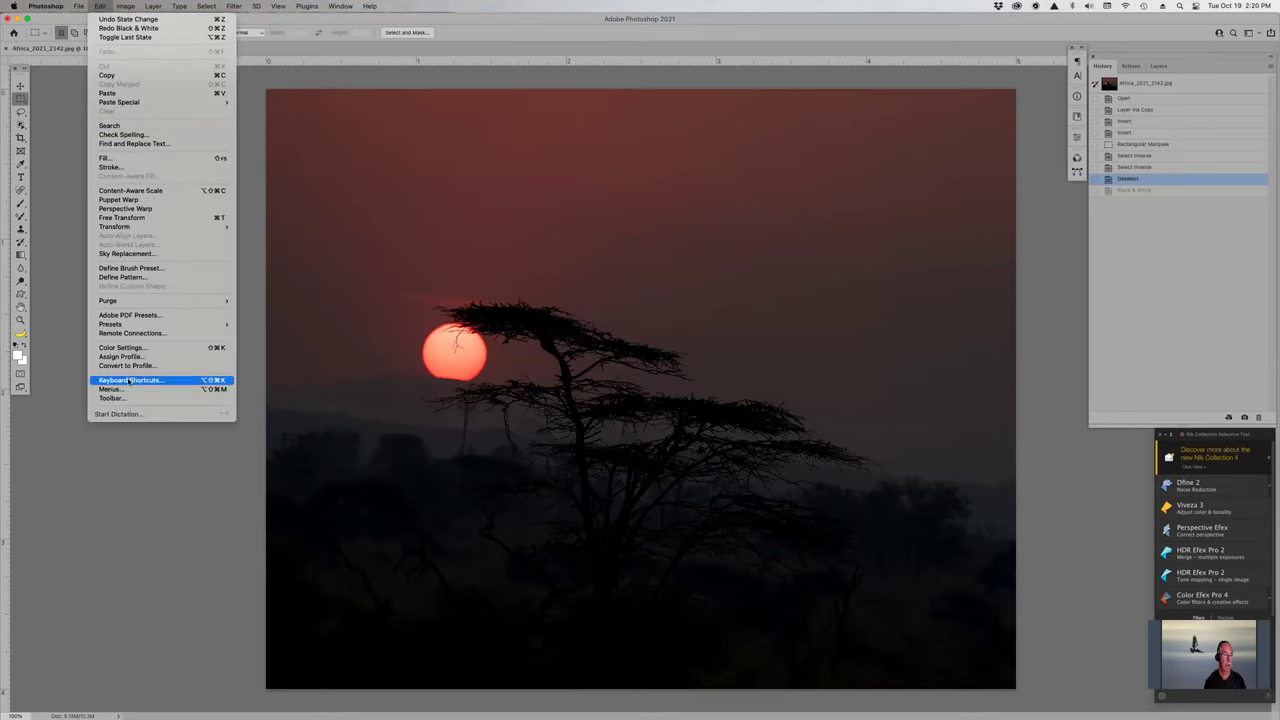
click(143, 492)
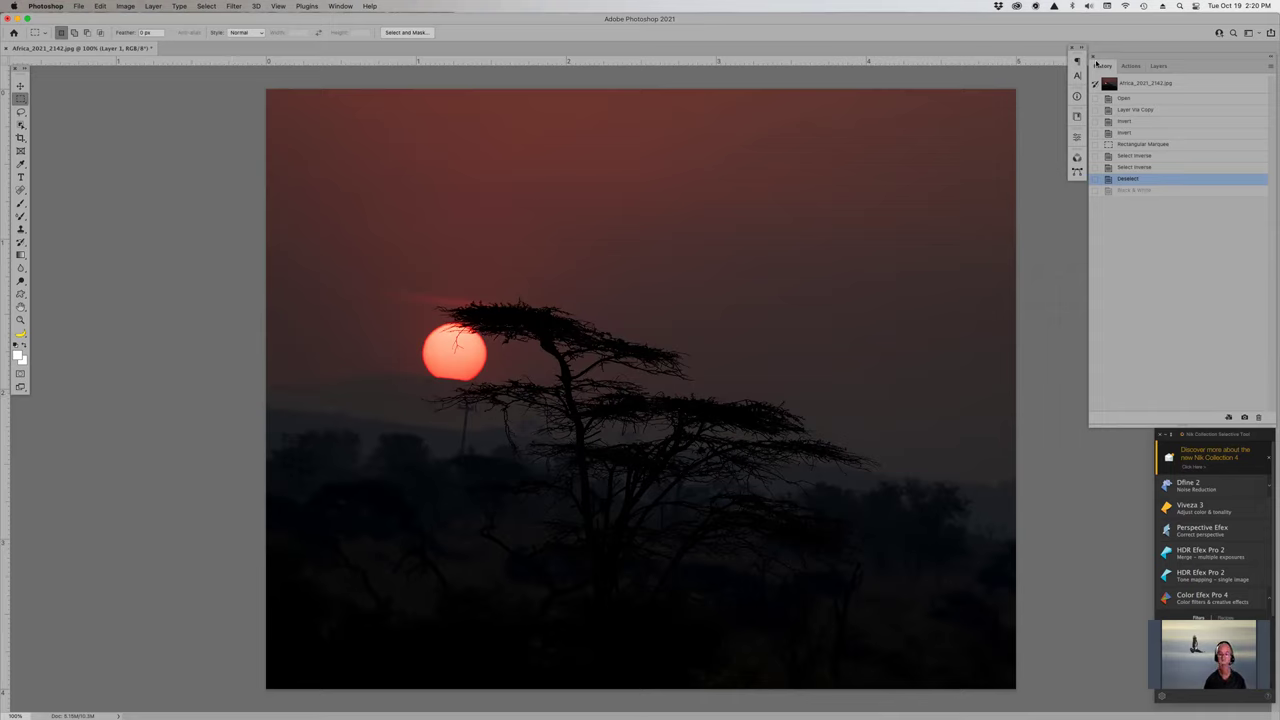
Step: Duplicate Layer 1 twice, merge the topmost copy down into the copy below it, and check the layer merge commands
click(1158, 65)
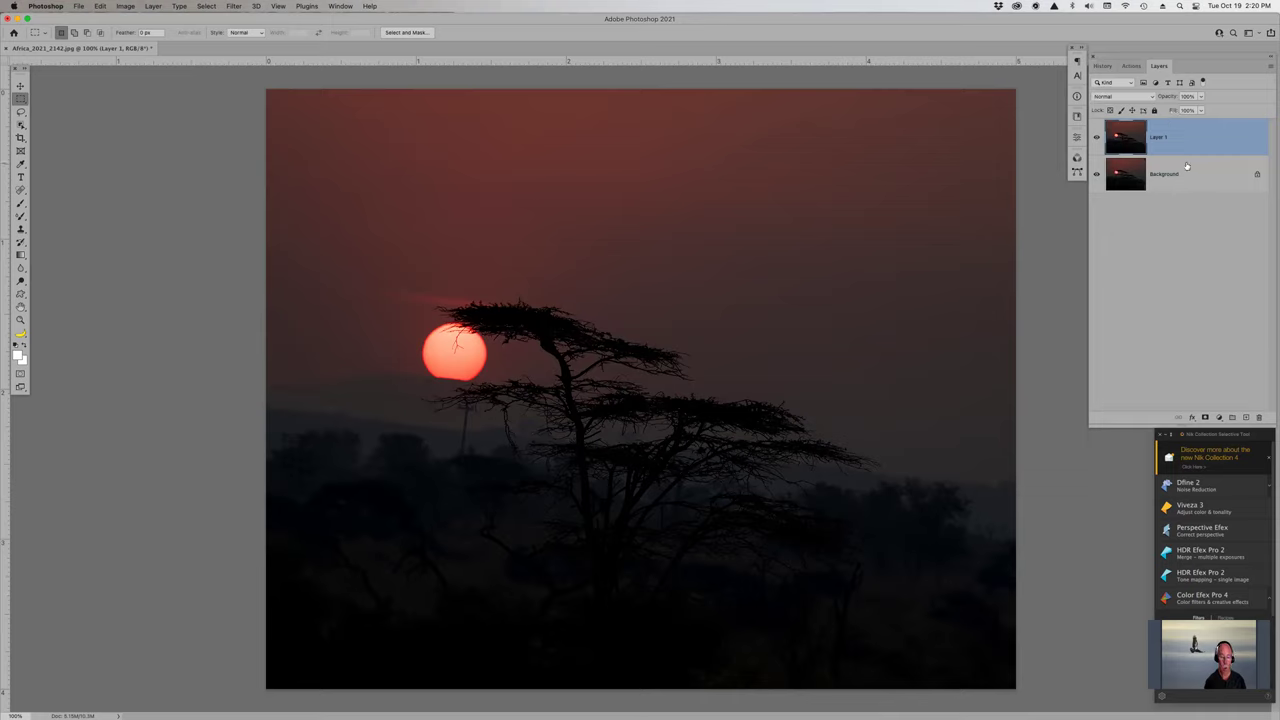
key(super+j)
key(super+j)
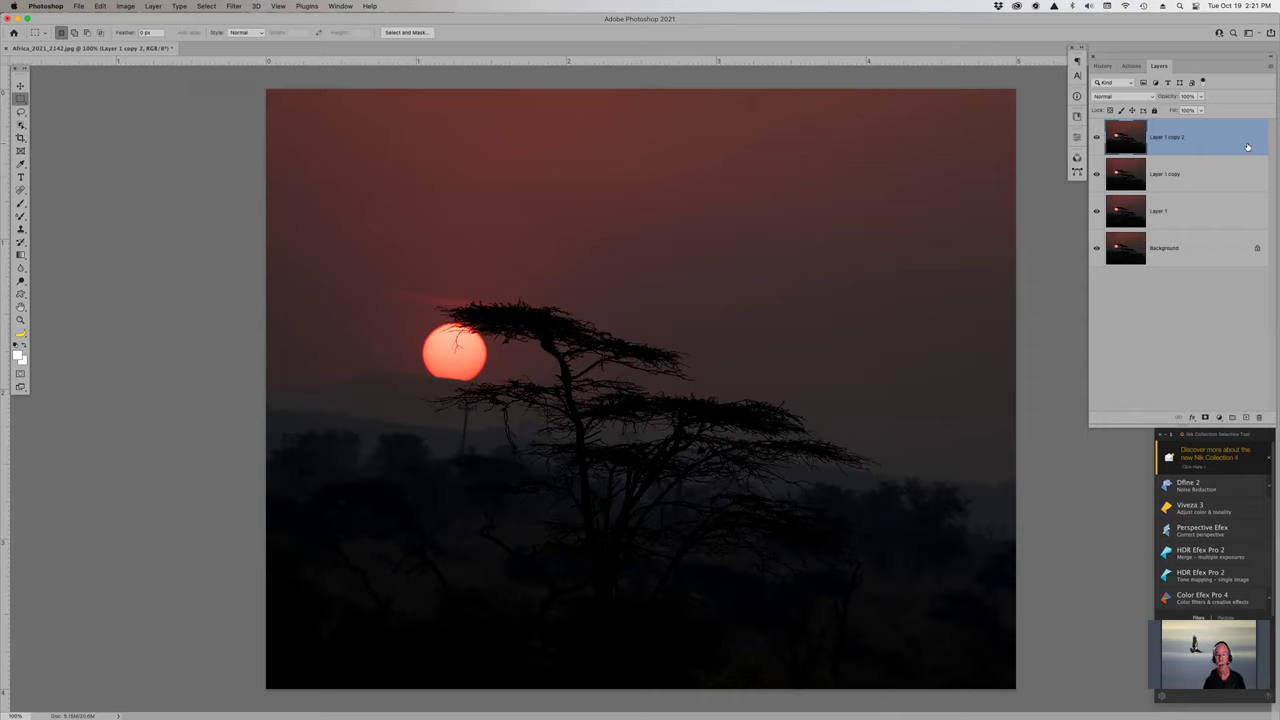
key(Delete)
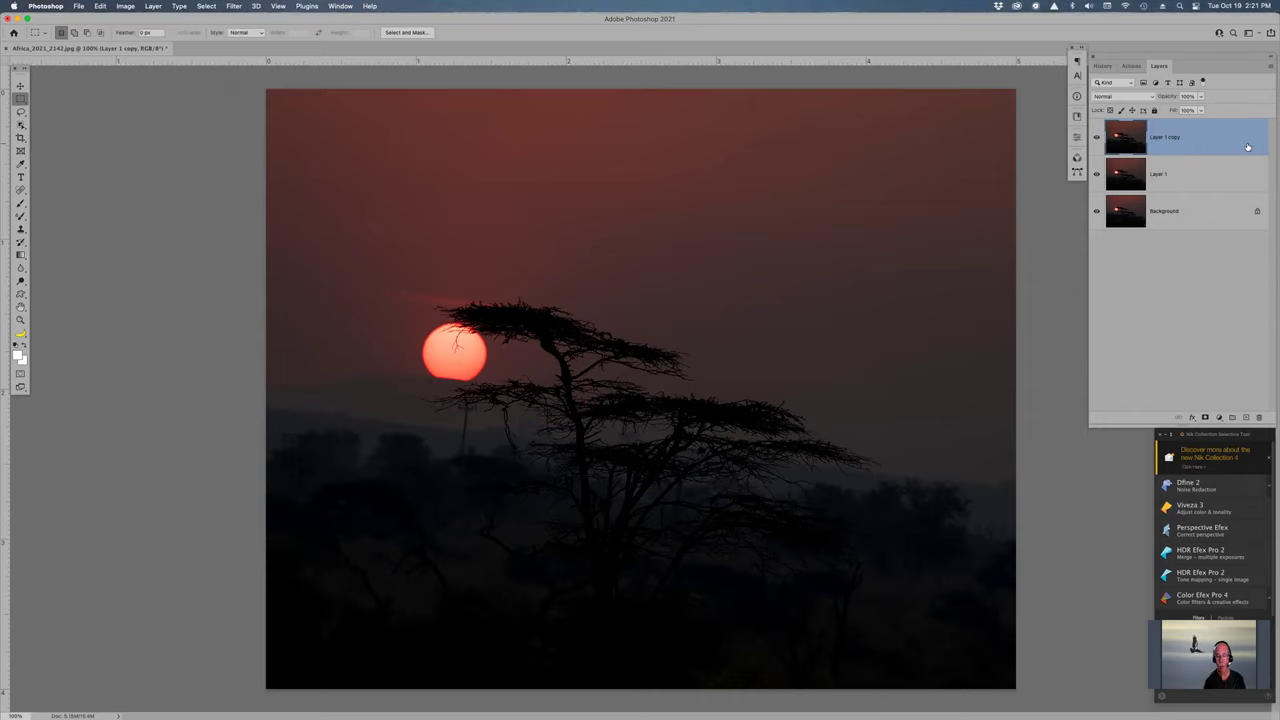
click(1270, 68)
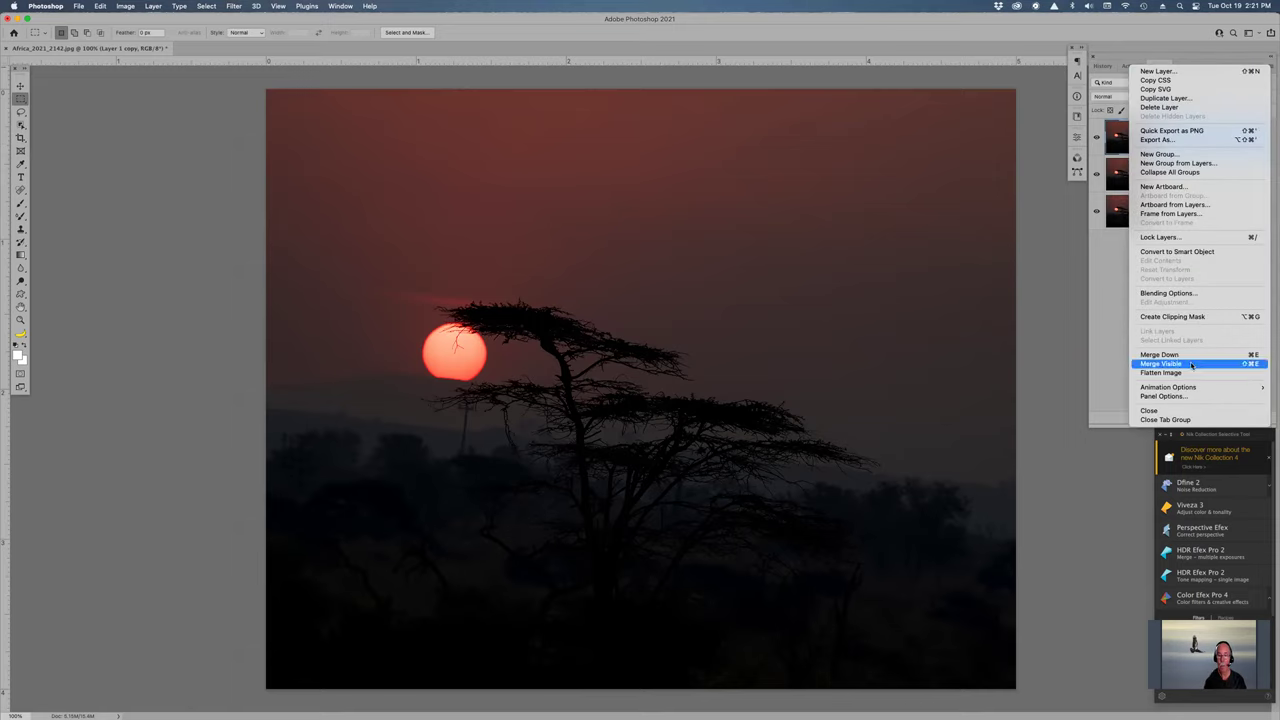
click(1190, 356)
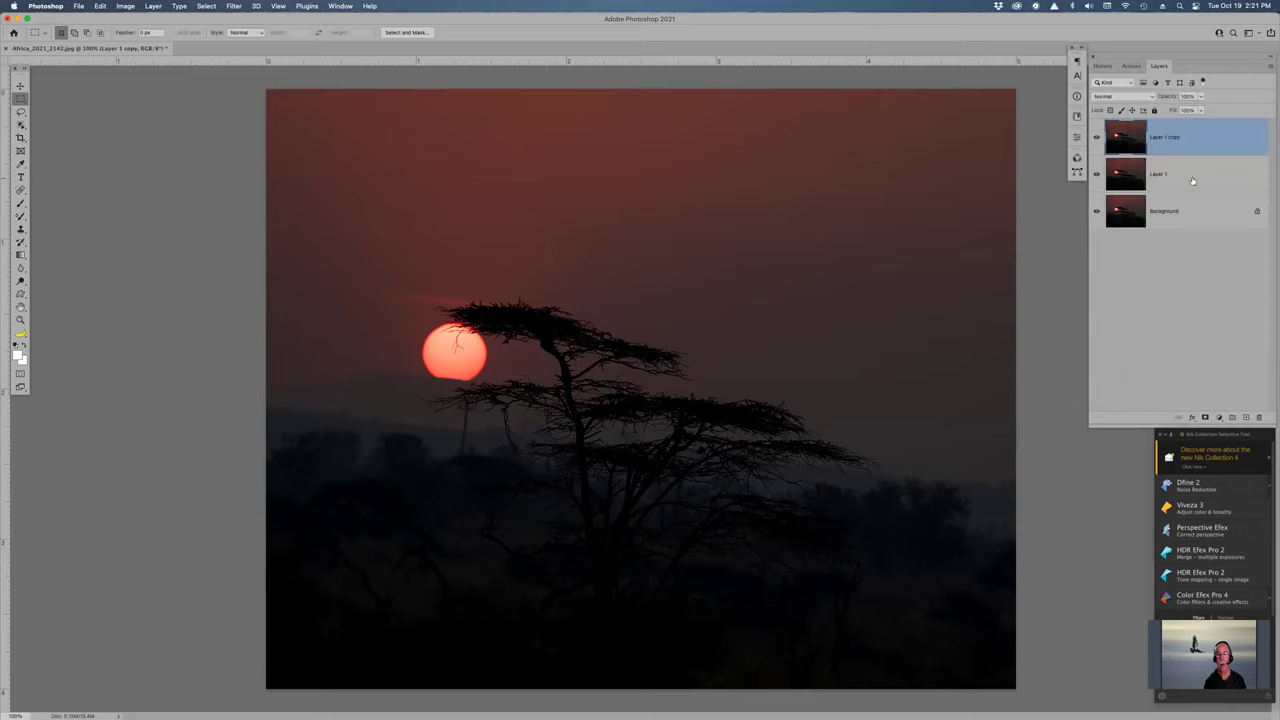
Step: Try merging Layer 1 down into the Background layer, and undo the merge
click(1192, 181)
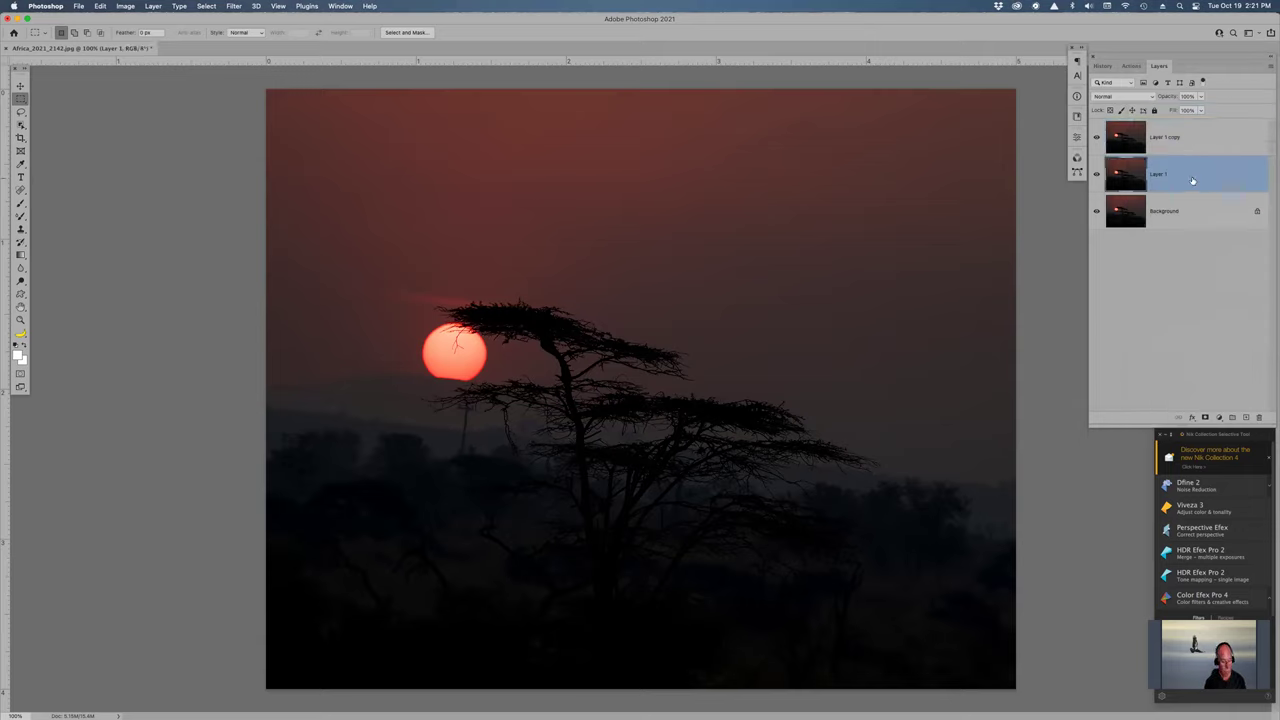
key(super+e)
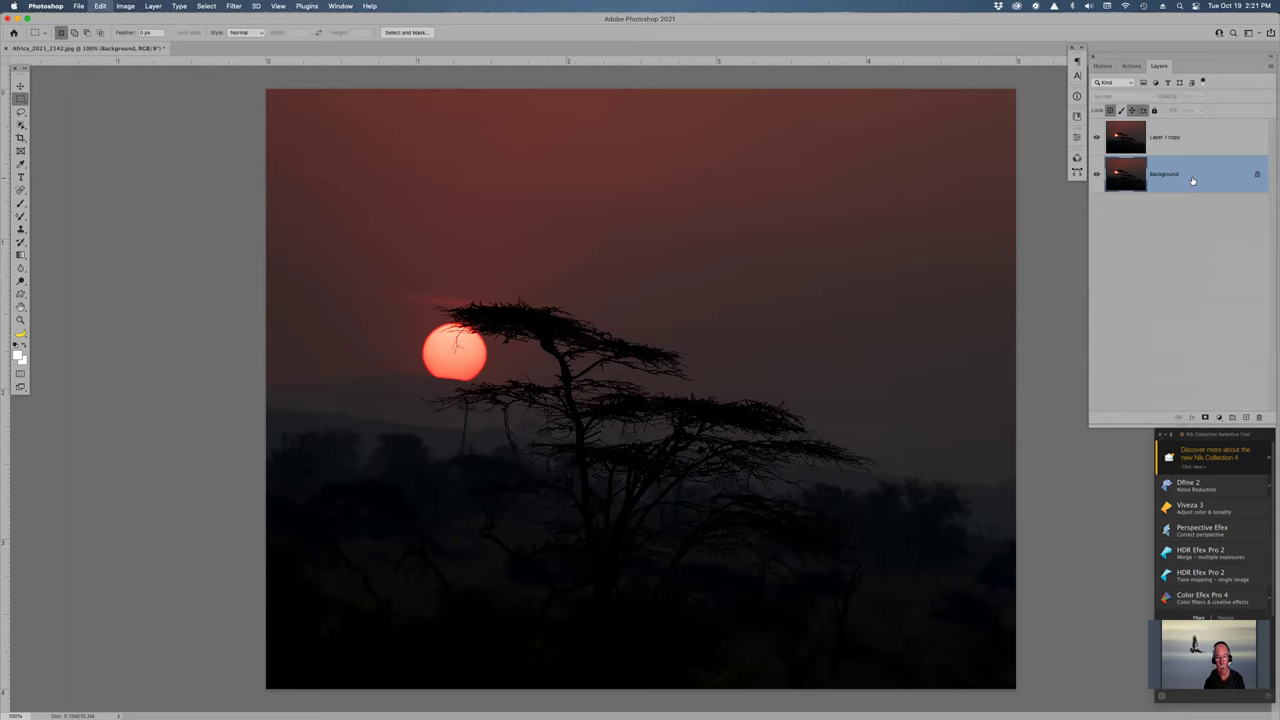
key(super+z)
Step: Stamp the white photography logo brush five times across the sky and tree on Layer 1 copy
click(1205, 137)
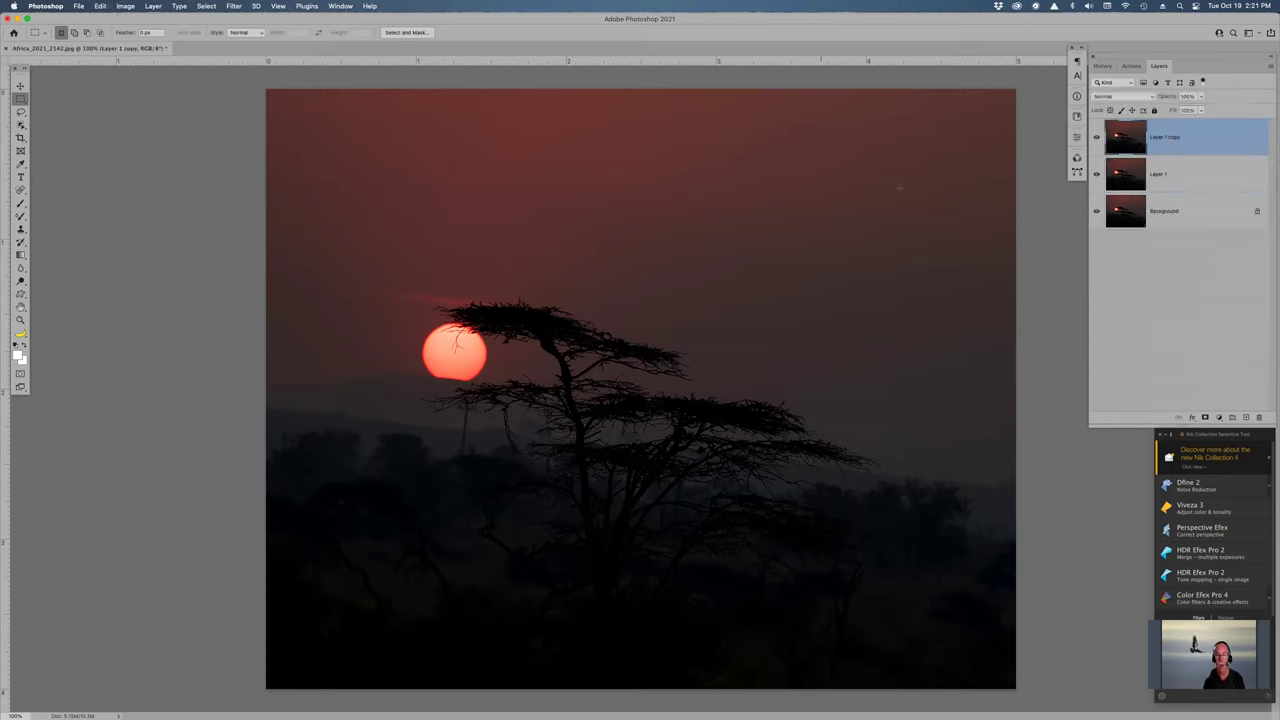
key(b)
click(425, 219)
click(742, 228)
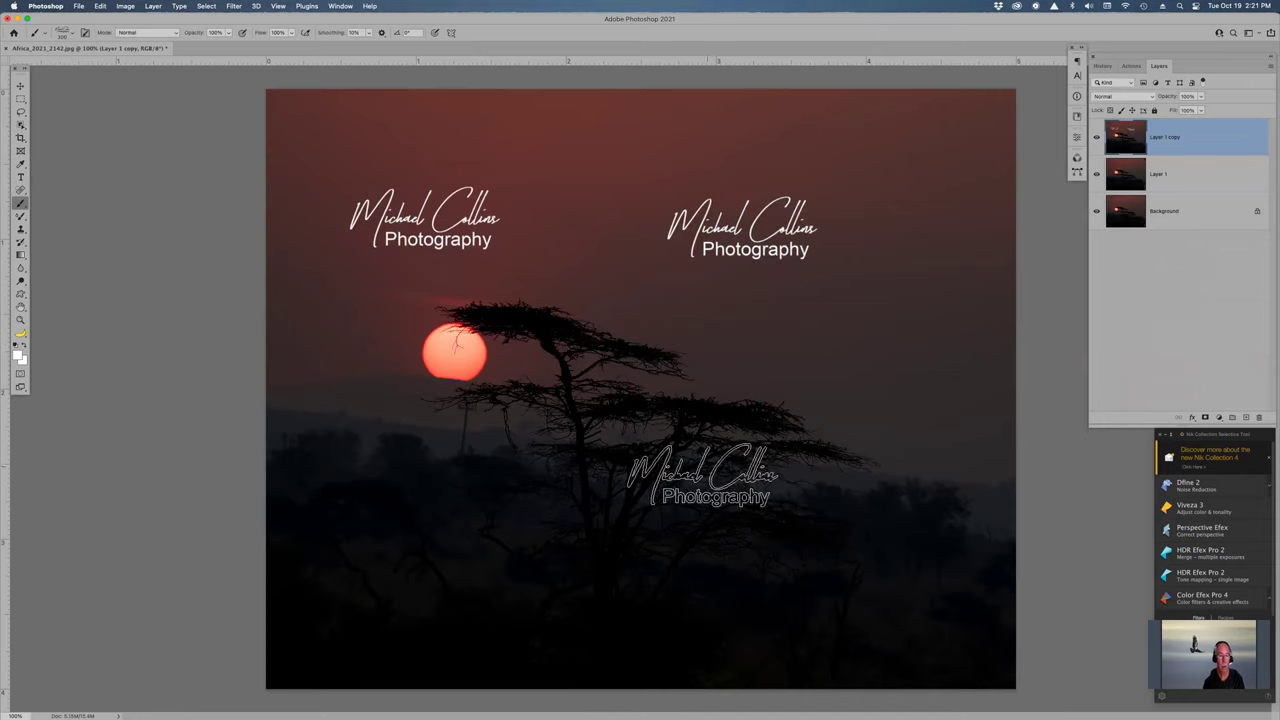
click(674, 482)
click(449, 500)
click(625, 364)
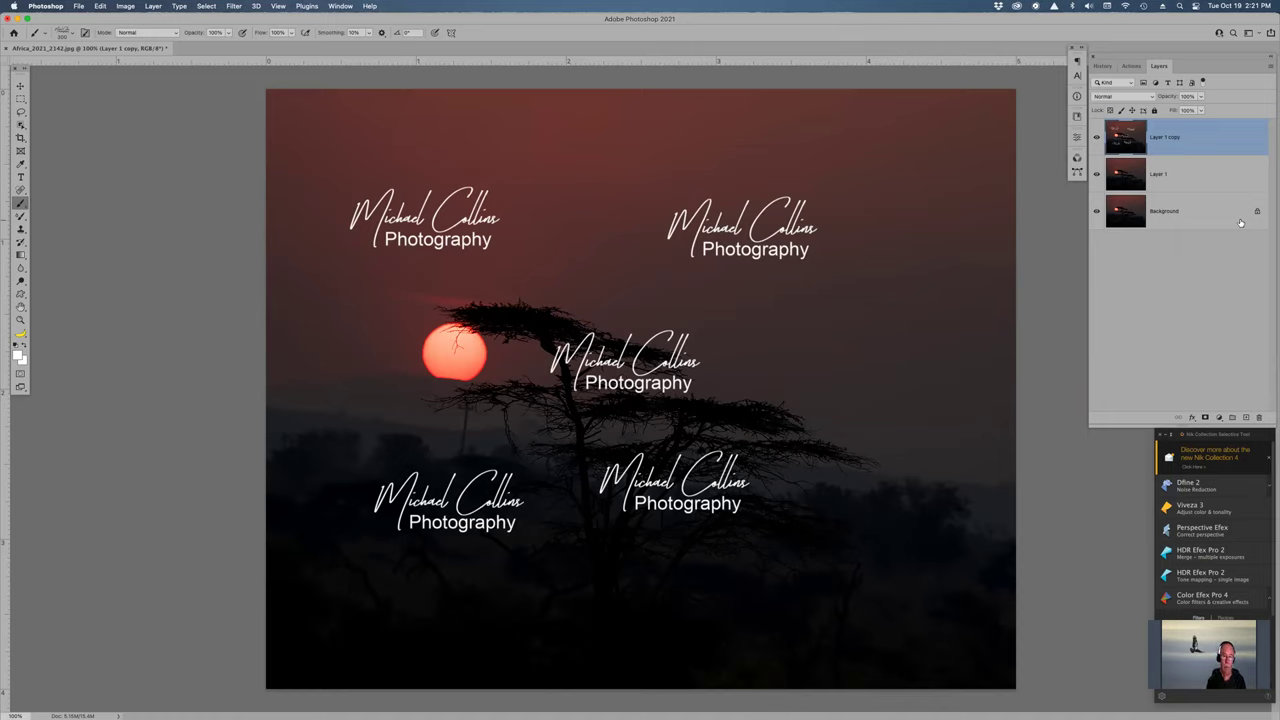
Step: Stamp all visible layers into a new top layer and toggle layer visibility to compare it, leaving only Layer 1 copy hidden
key(super+alt+shift+e)
drag(1096, 174, 1097, 248)
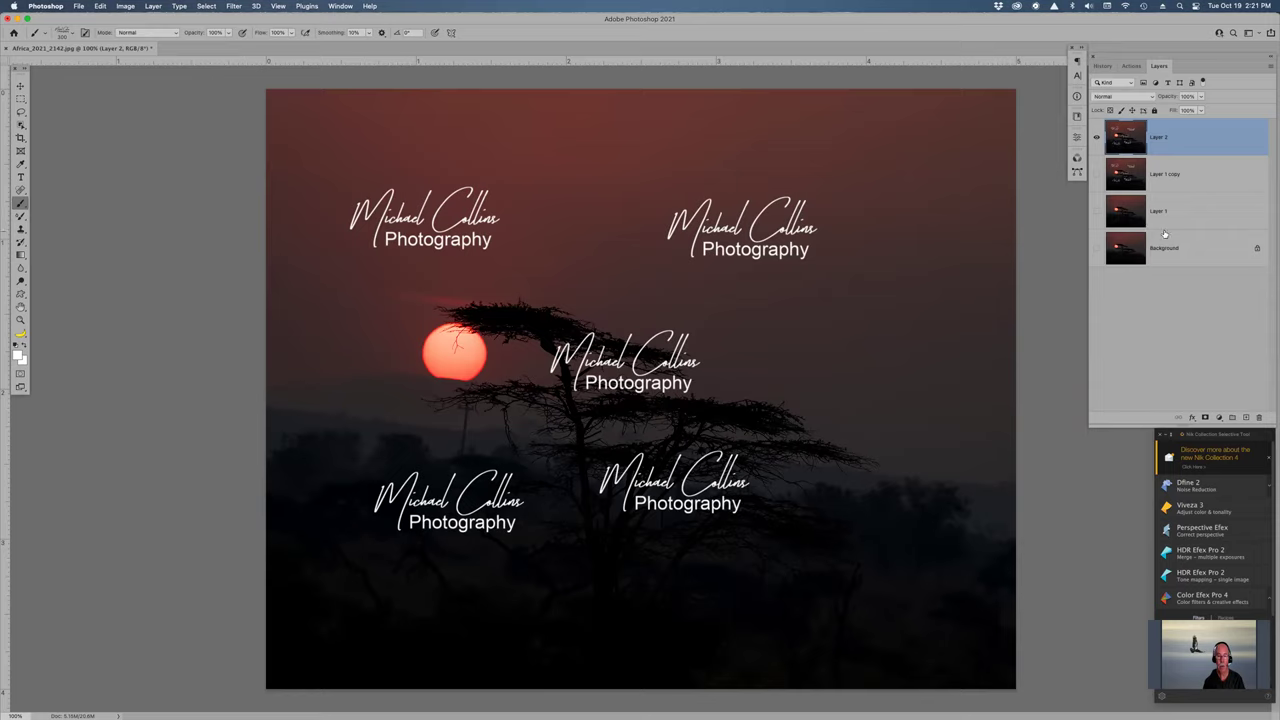
drag(1097, 174, 1094, 249)
click(1096, 174)
click(1096, 137)
click(1096, 137)
click(1096, 137)
click(1096, 137)
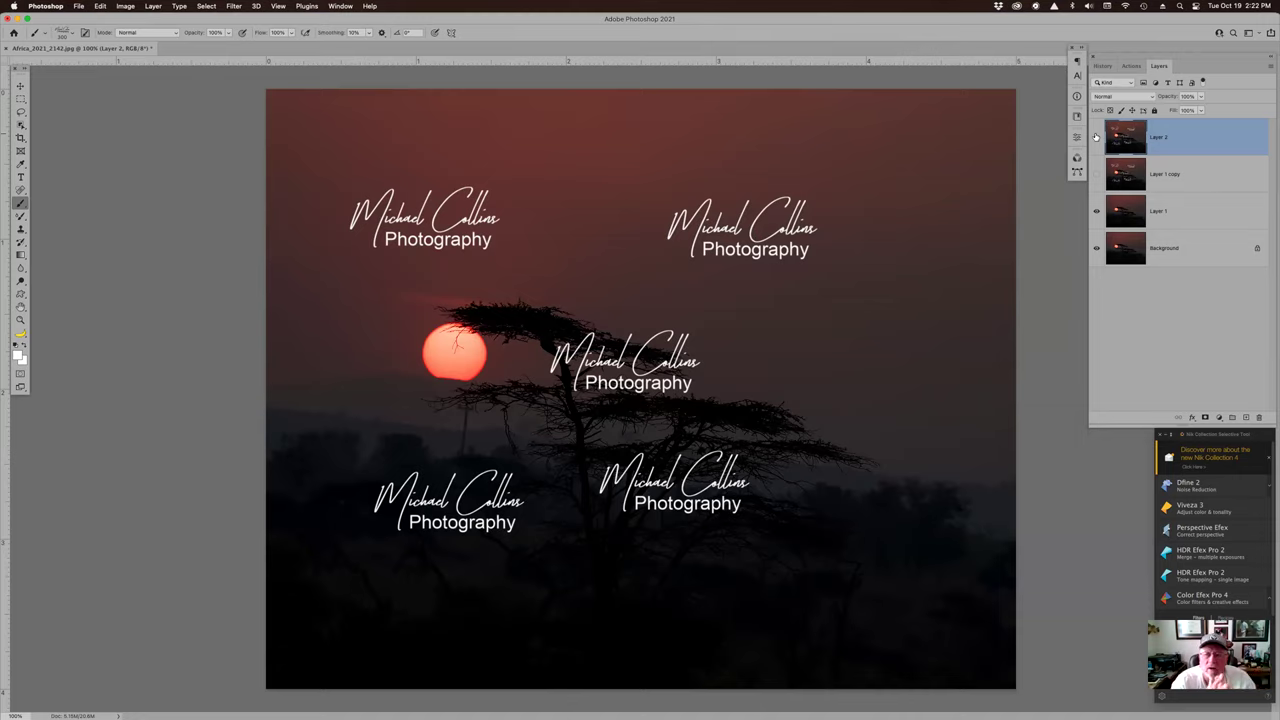
Step: Duplicate Layer 1 and hide the merged logo layer at the top of the stack
click(1175, 211)
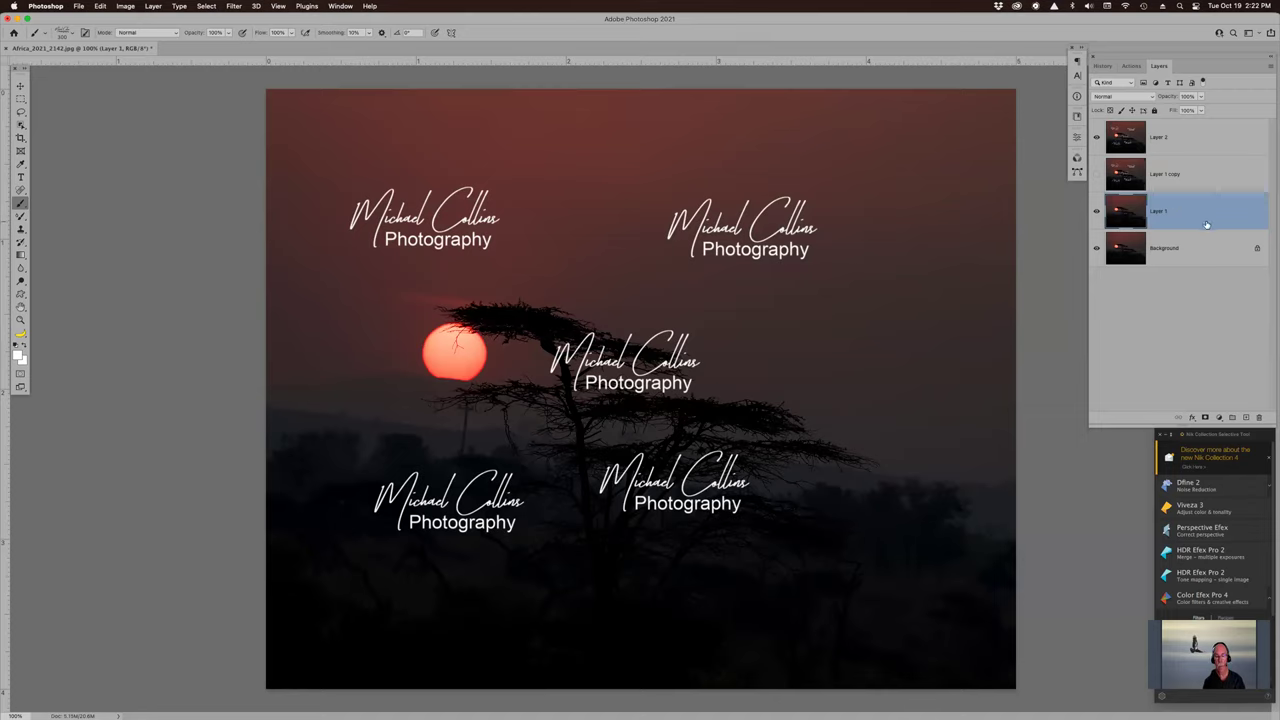
key(super+j)
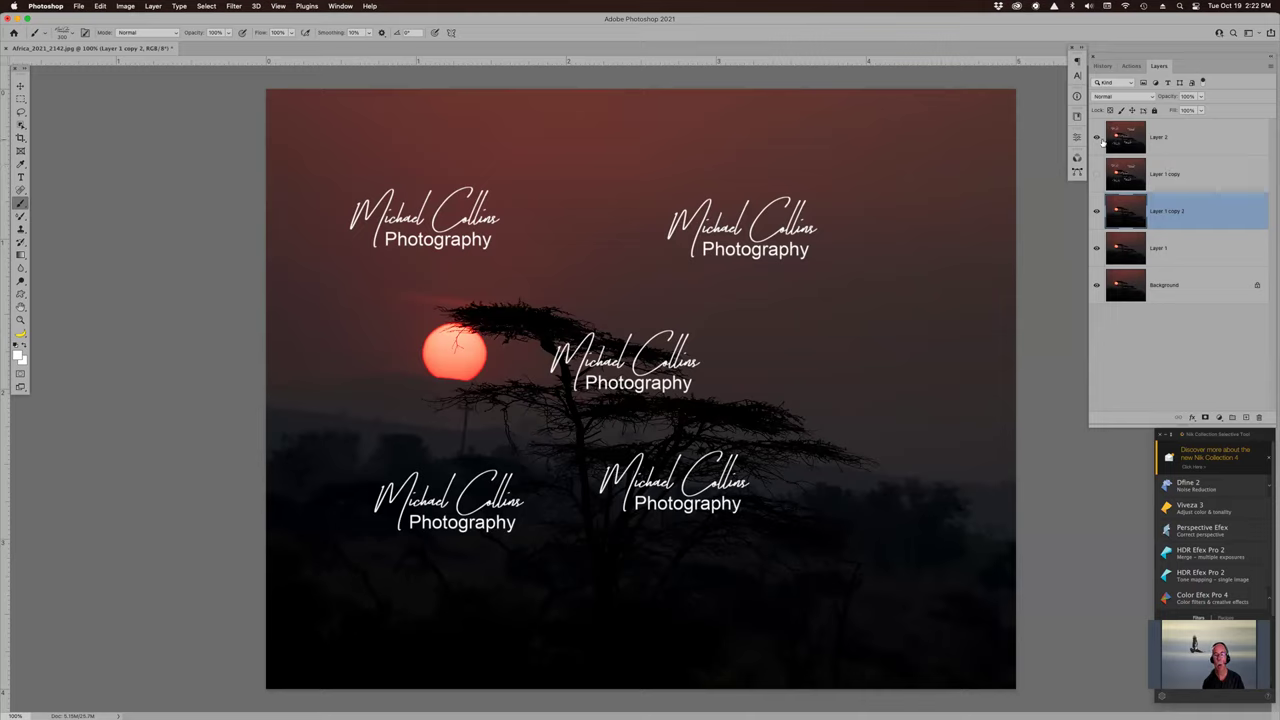
click(1097, 138)
Step: Copy a rectangular area around the sun from Layer 1 copy 2 to a new layer, and move it into the upper-right sky
mouse_move(1181, 216)
mouse_down()
mouse_move(1172, 258)
mouse_move(1180, 214)
mouse_up()
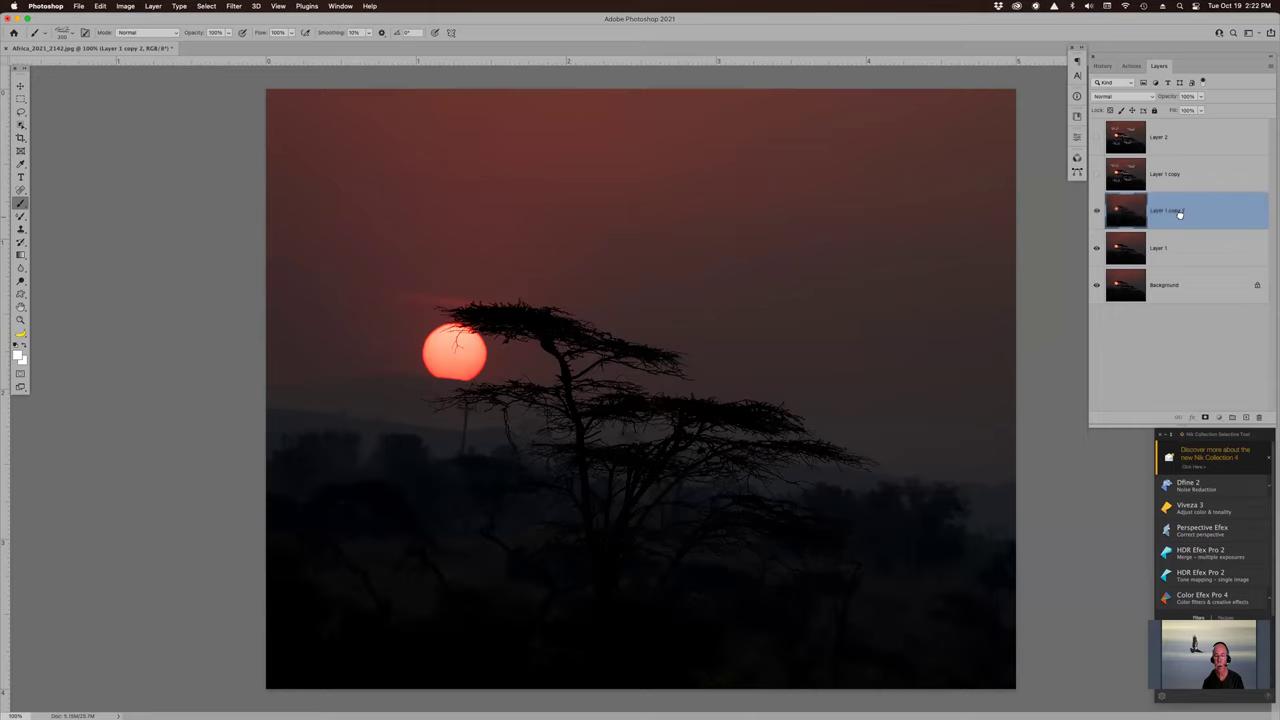
key(m)
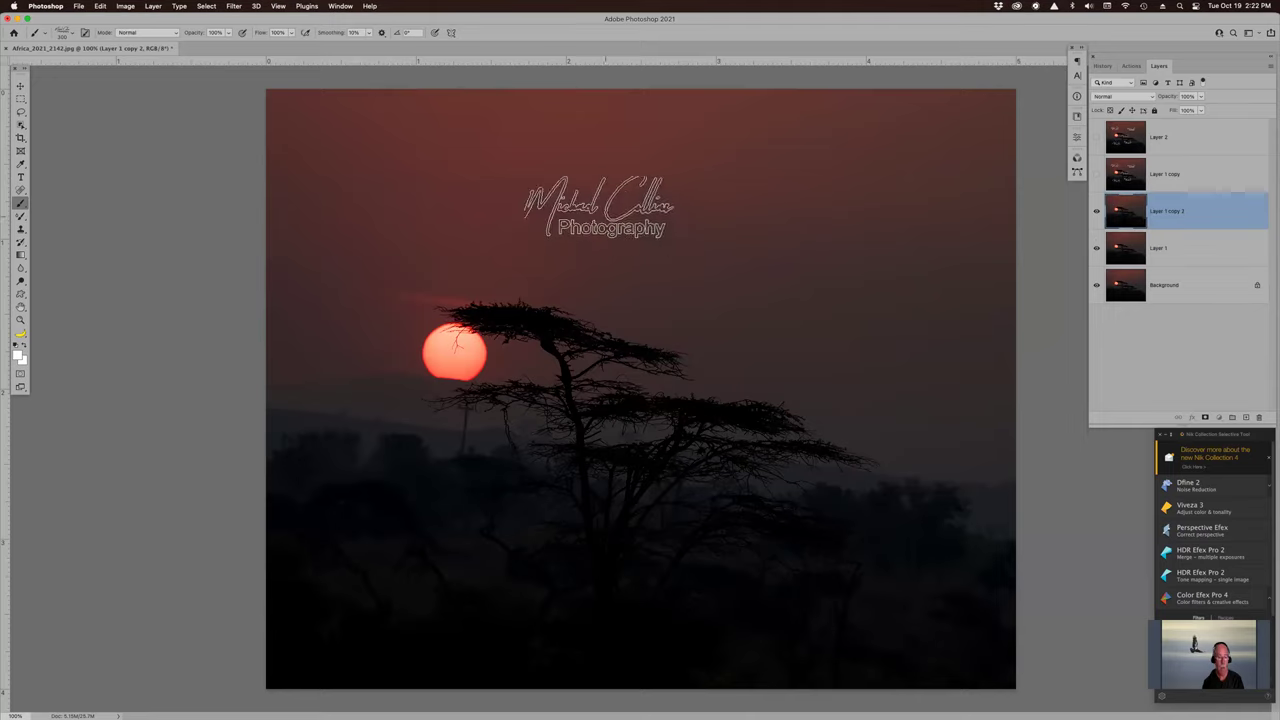
drag(387, 263, 555, 436)
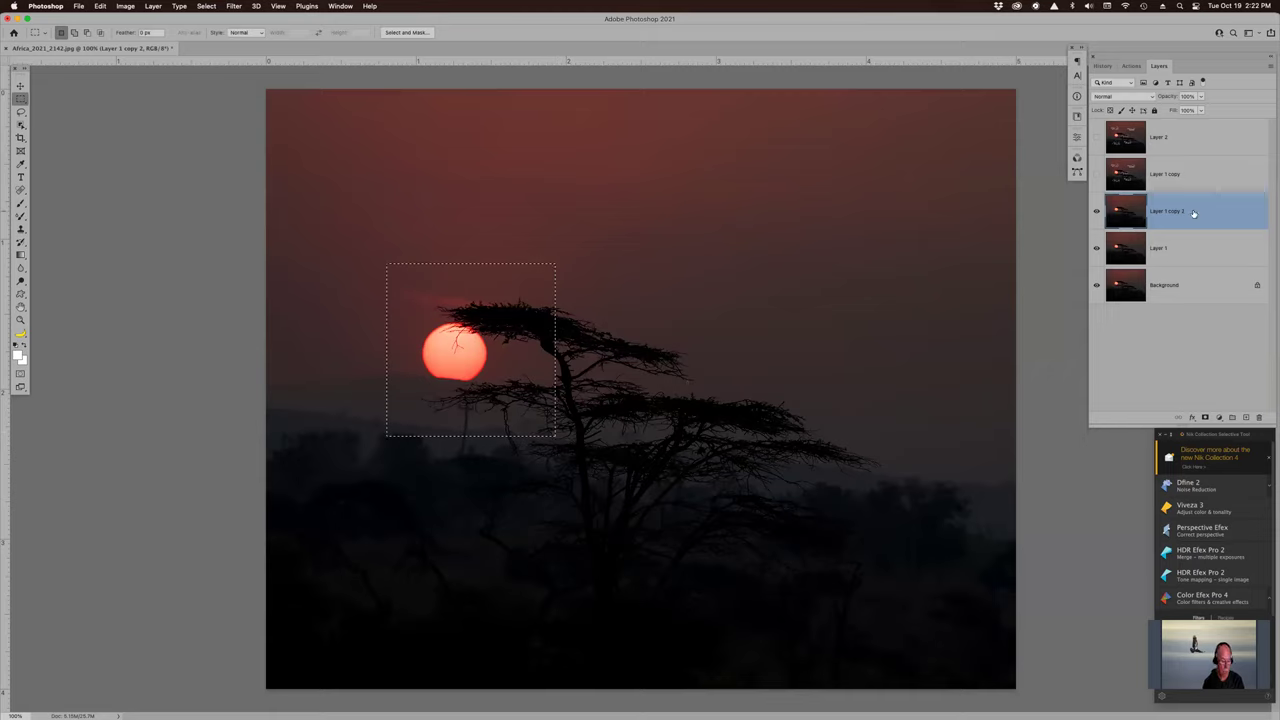
key(super+j)
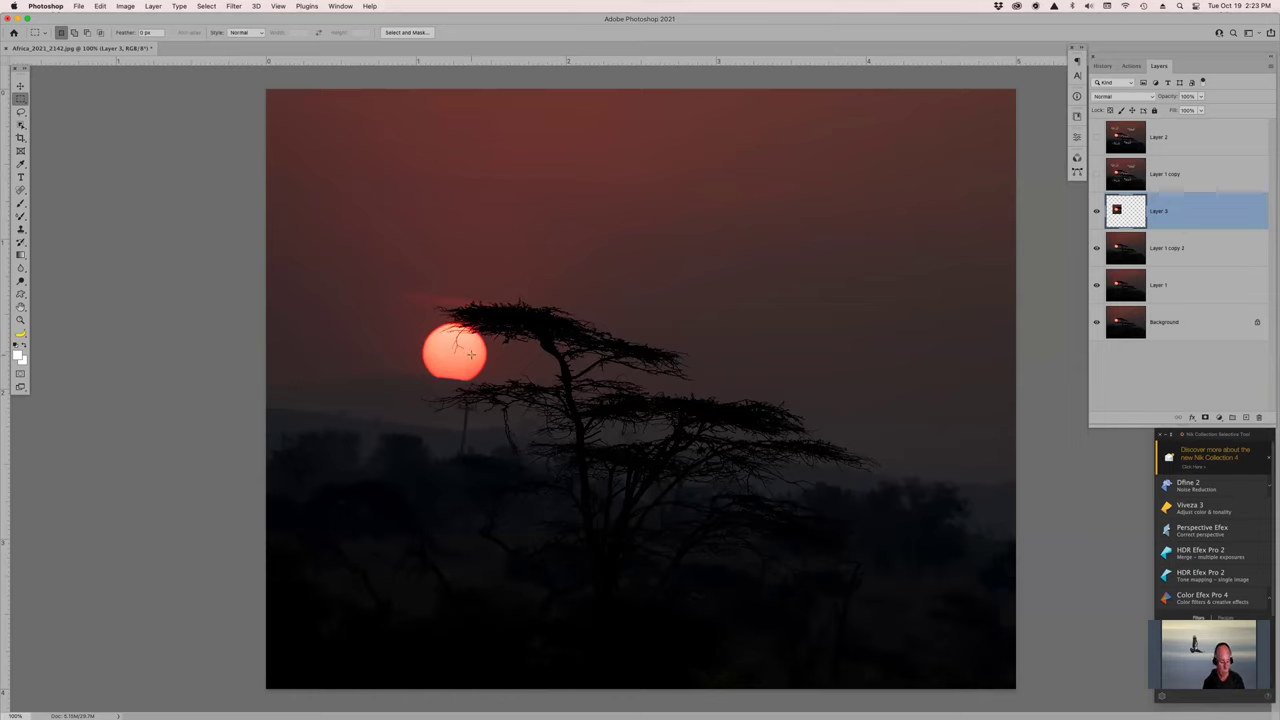
key(v)
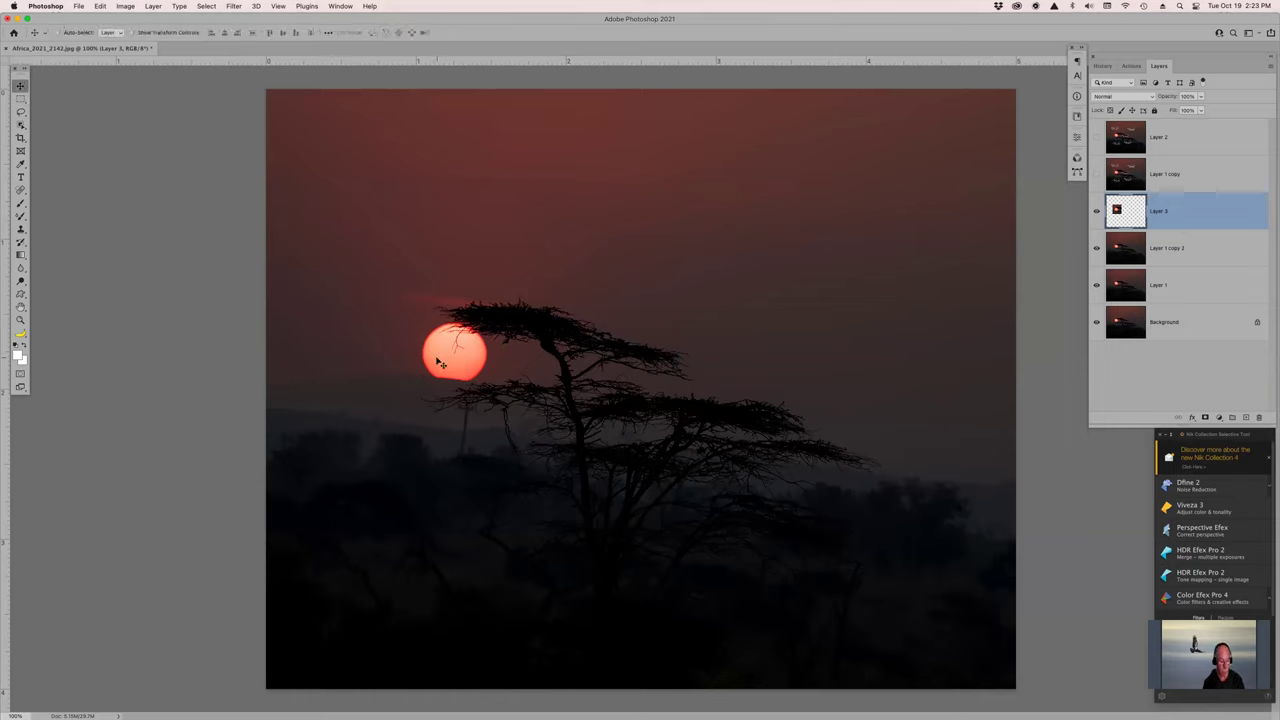
drag(455, 360, 860, 217)
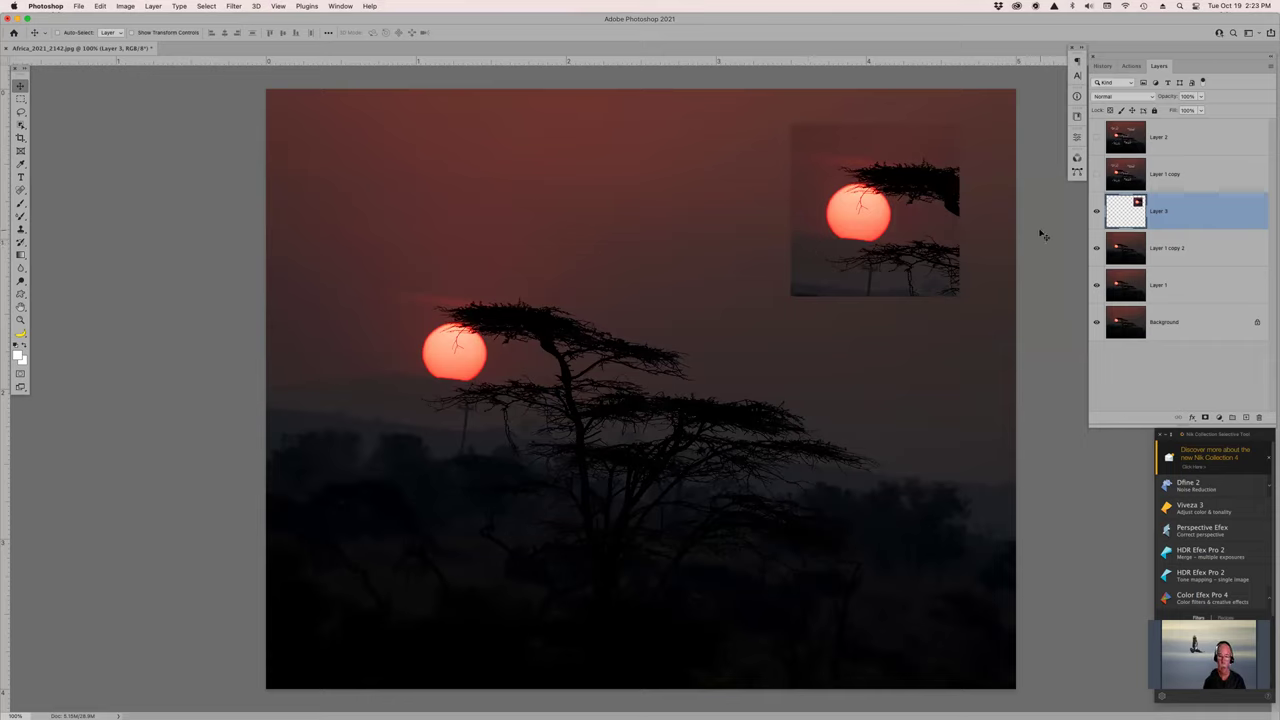
Step: Revert the image to the Open state in the history
click(1102, 66)
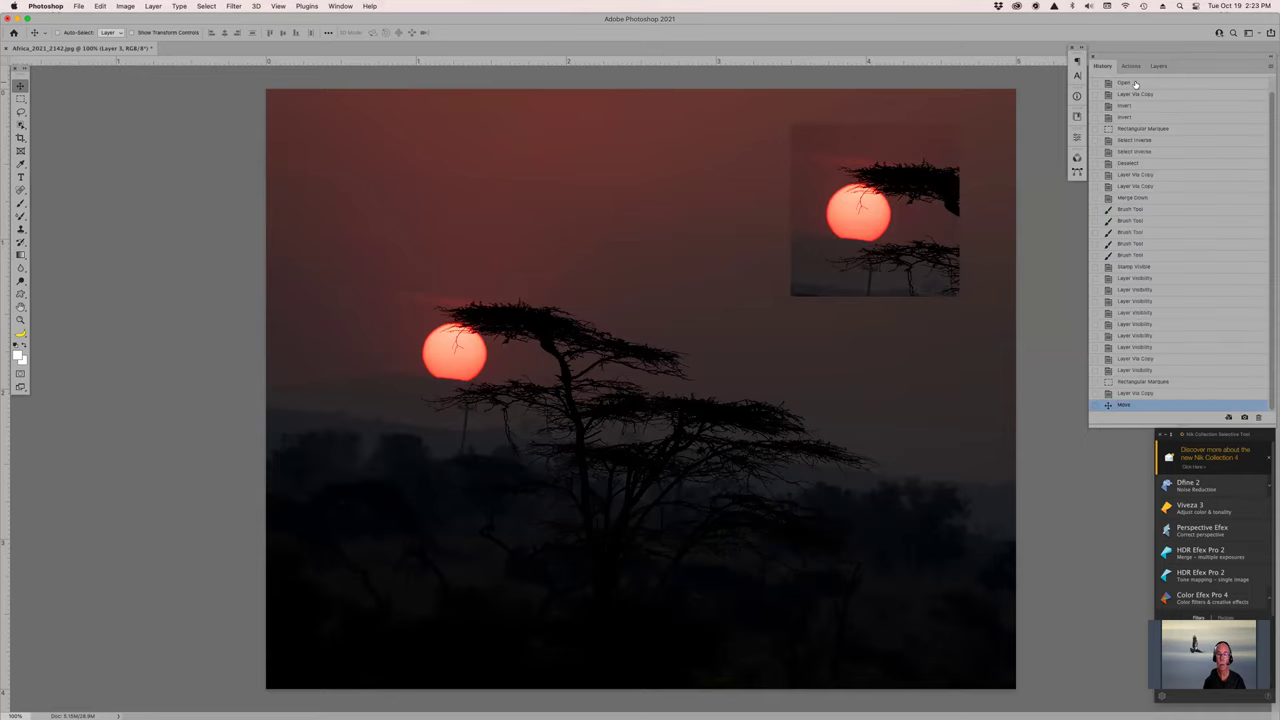
click(1128, 83)
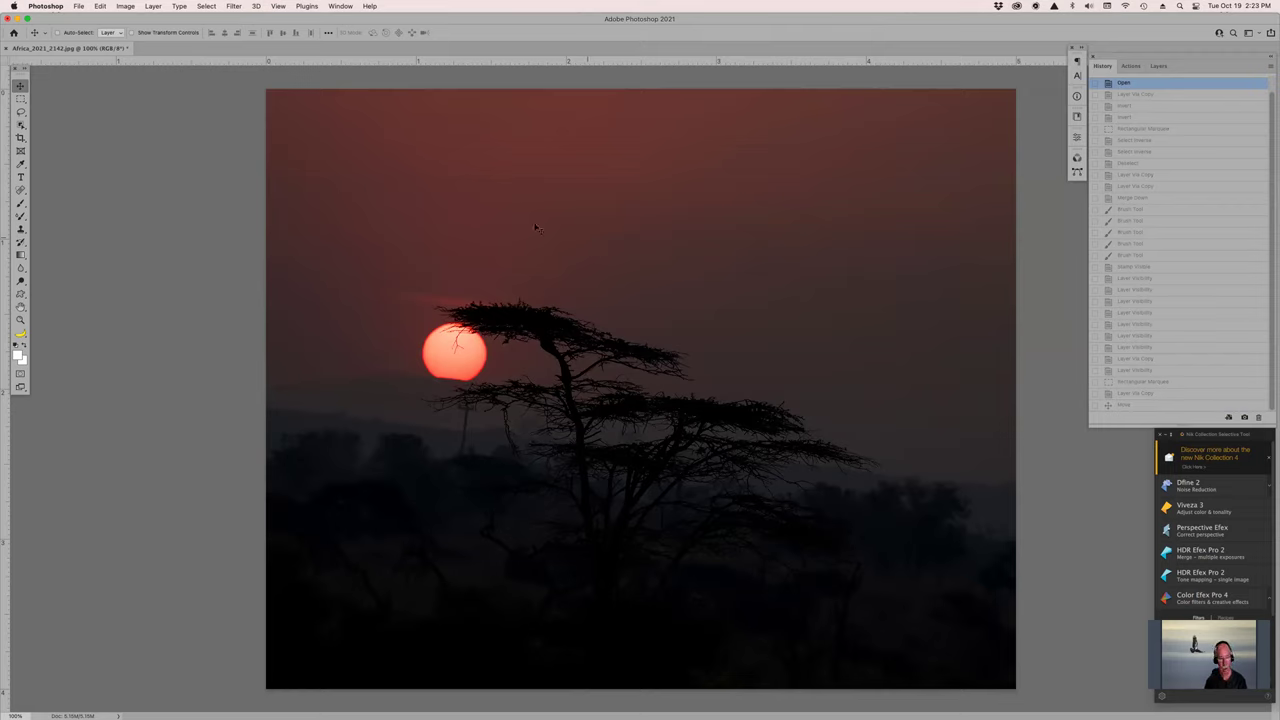
Step: Activate the Mixer Brush tool and examine the tools grouped with it
key(b)
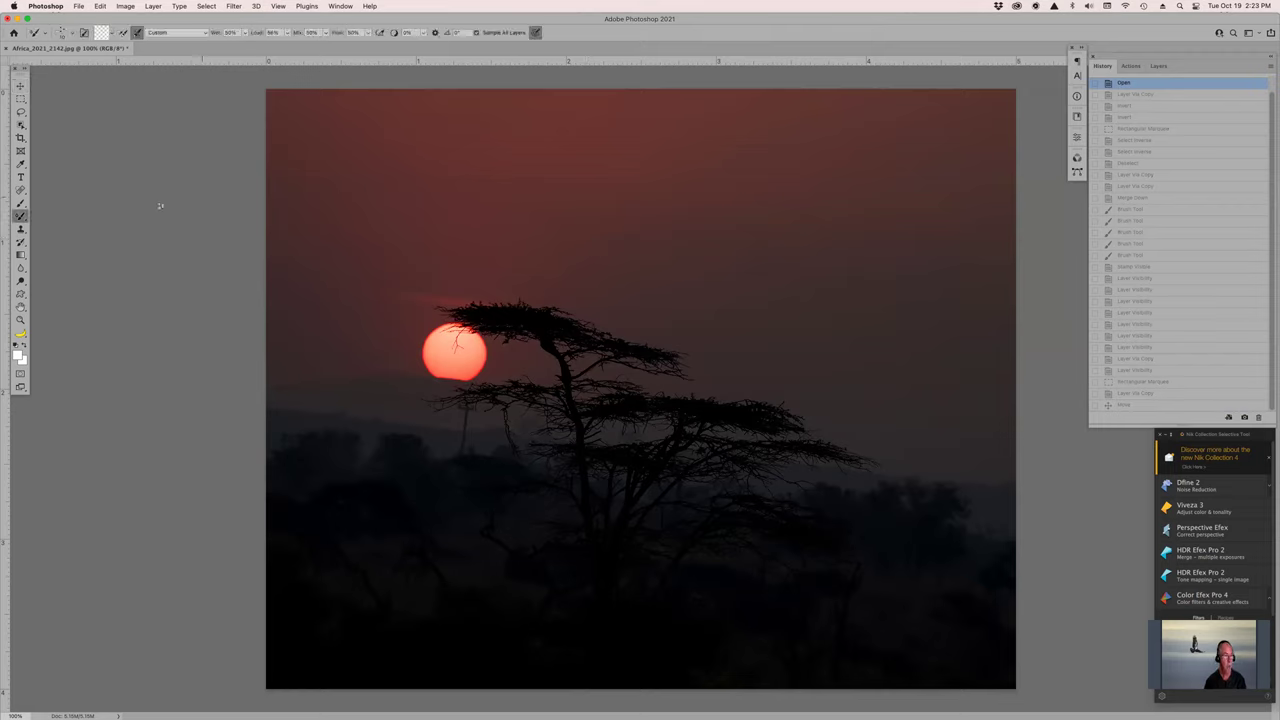
click(22, 218)
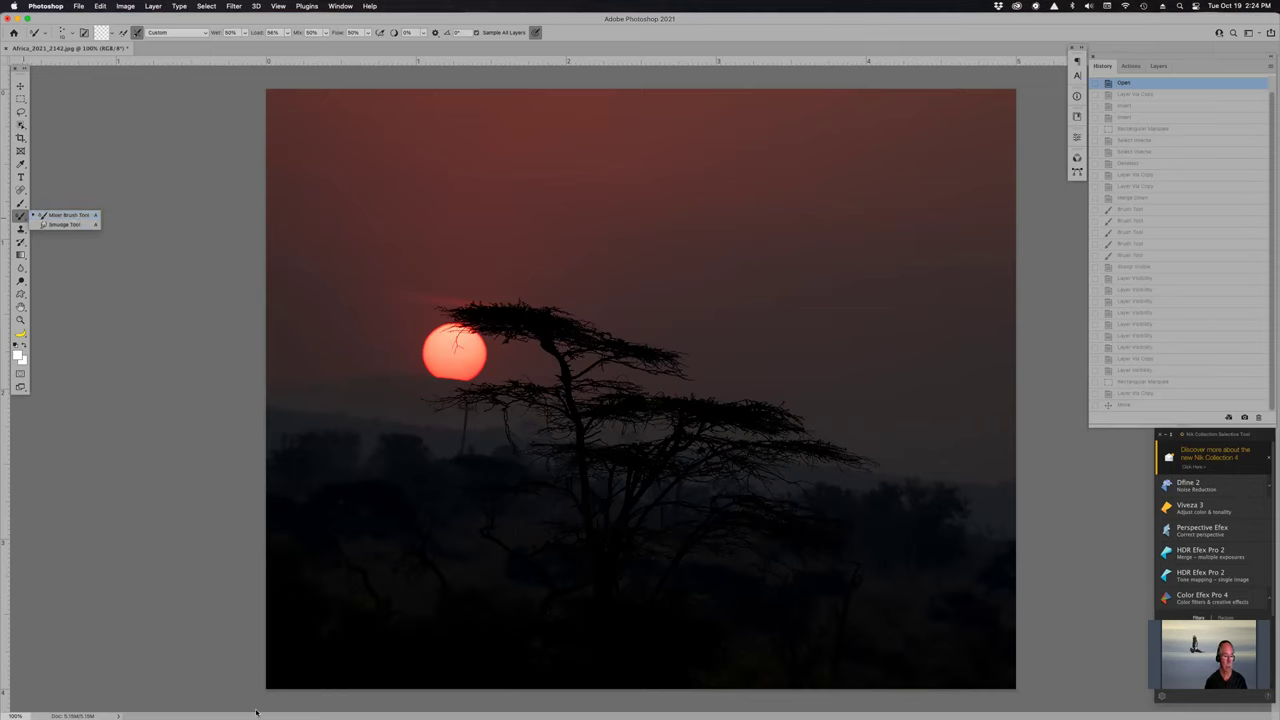
mouse_move(256, 712)
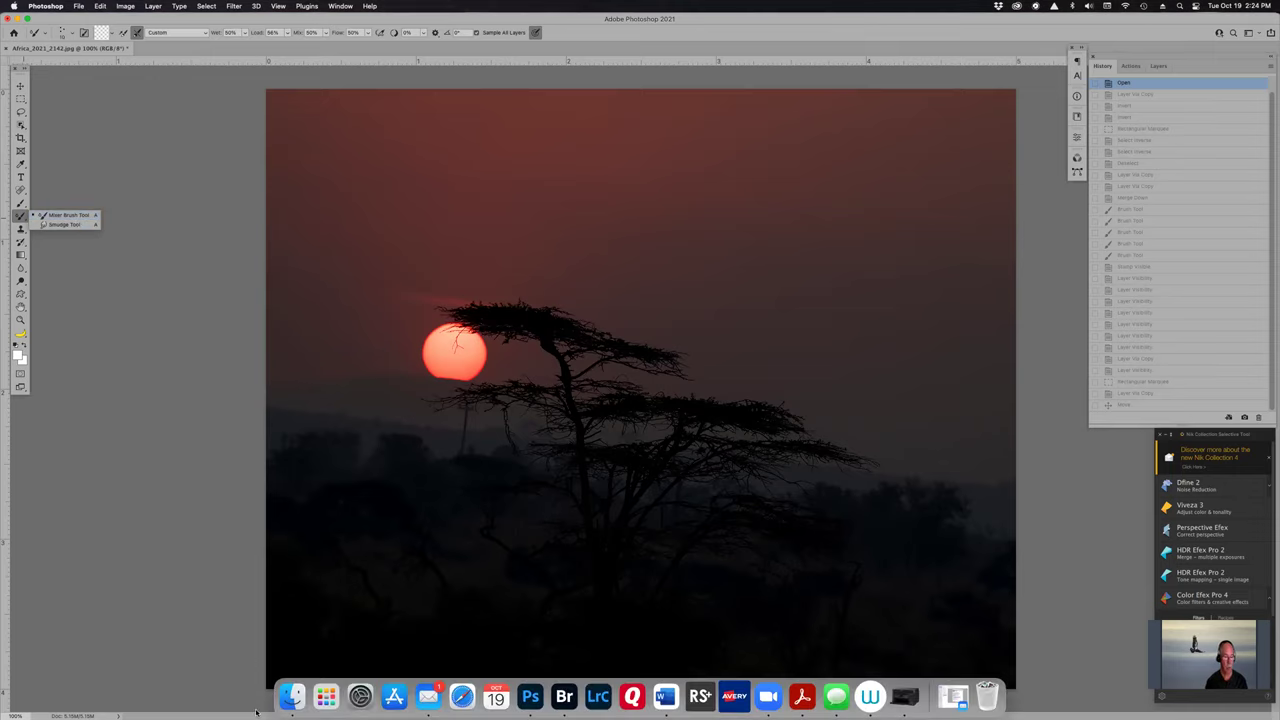
click(143, 380)
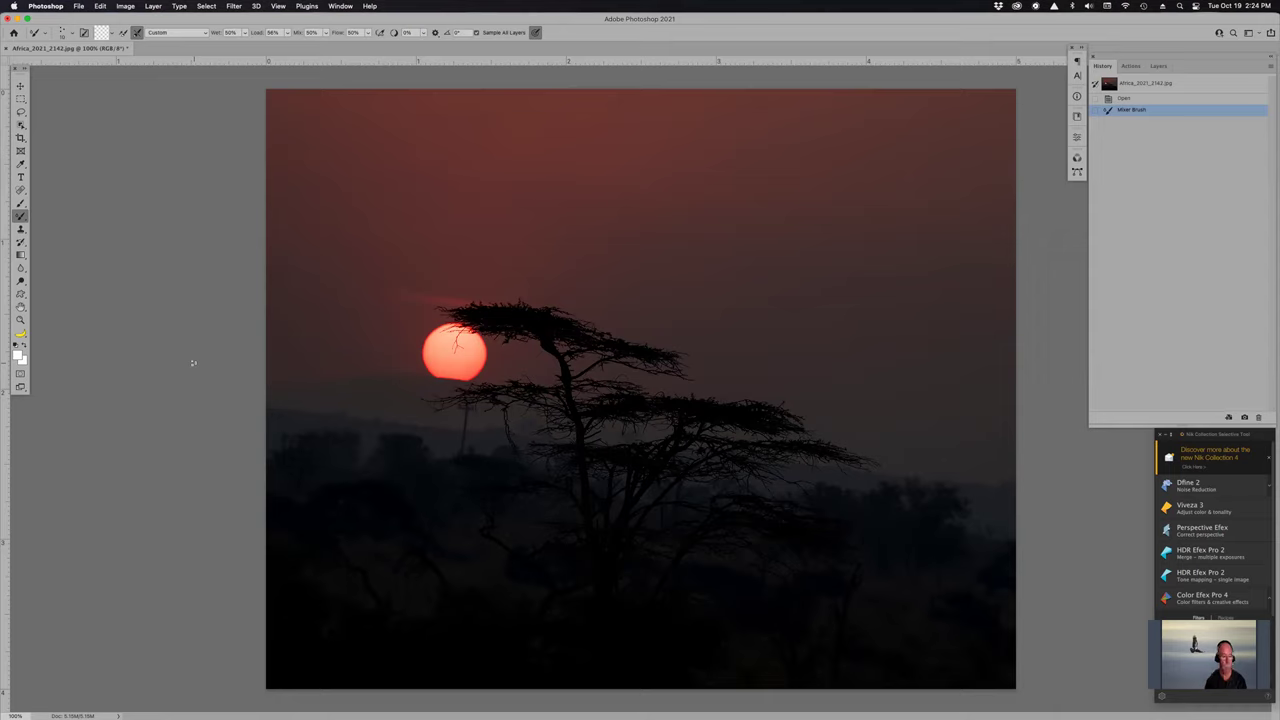
Step: Close the Nik Collection panel and paint a Mixer Brush stroke from the tree's right side past the image's right edge
click(1161, 436)
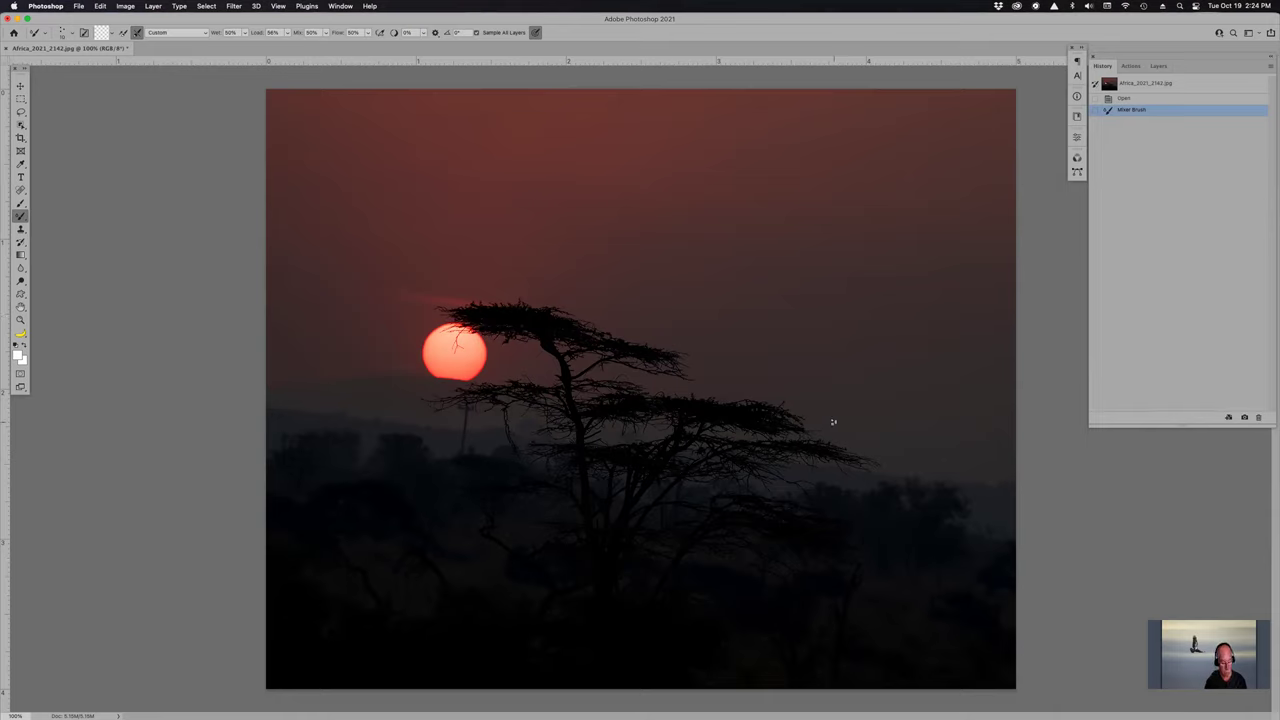
mouse_move(834, 429)
mouse_down()
mouse_move(877, 447)
mouse_move(1032, 443)
mouse_up()
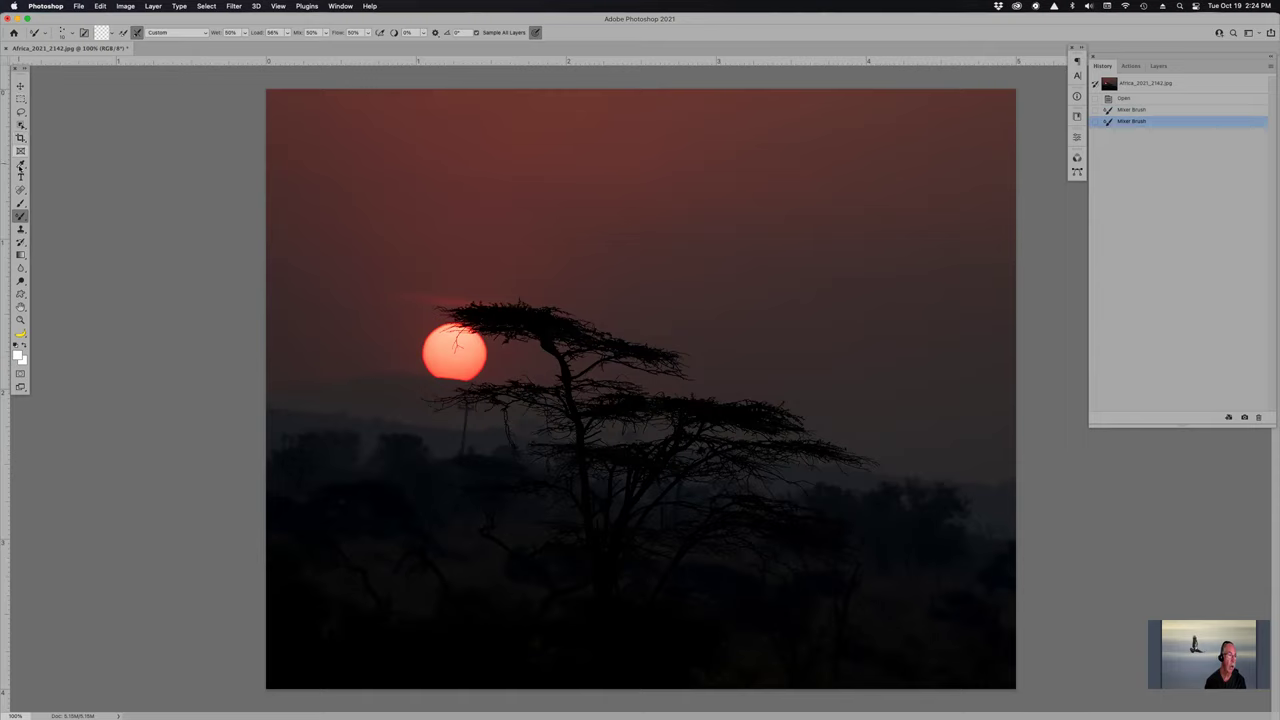
Step: Switch to the Brush tool, and cycle to the Mixer Brush and back to the Brush
click(20, 203)
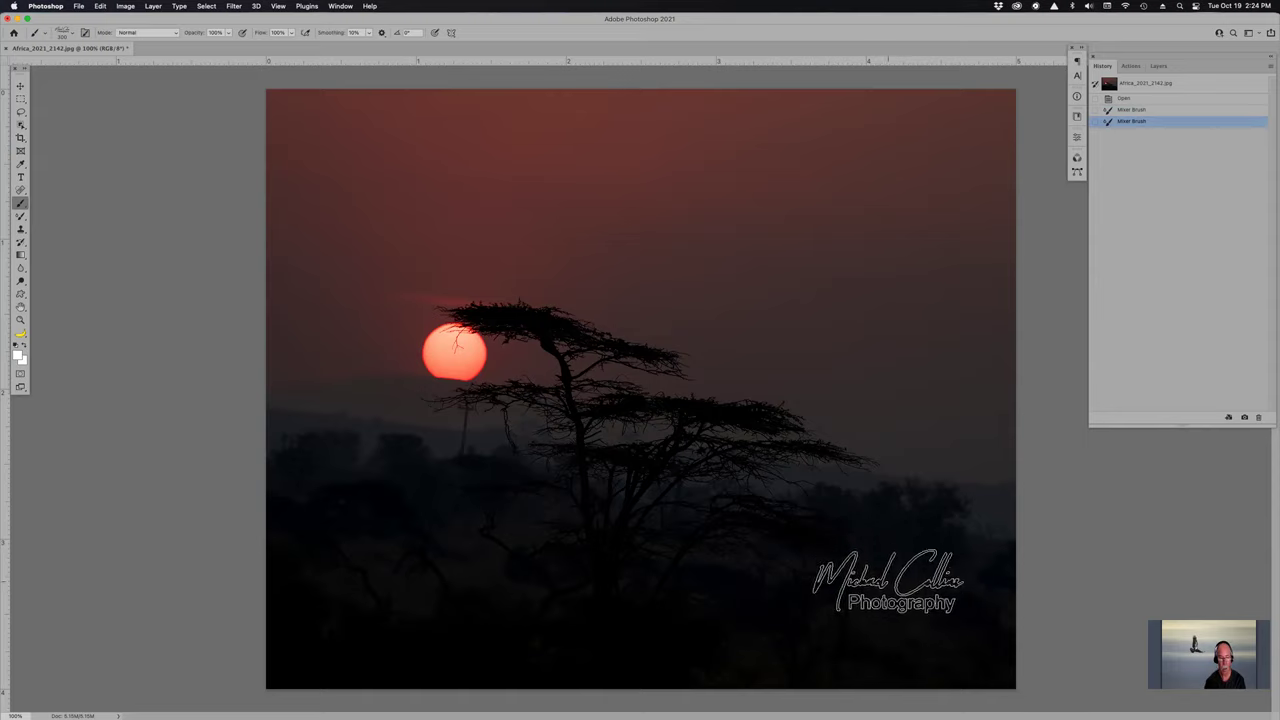
key(shift+b)
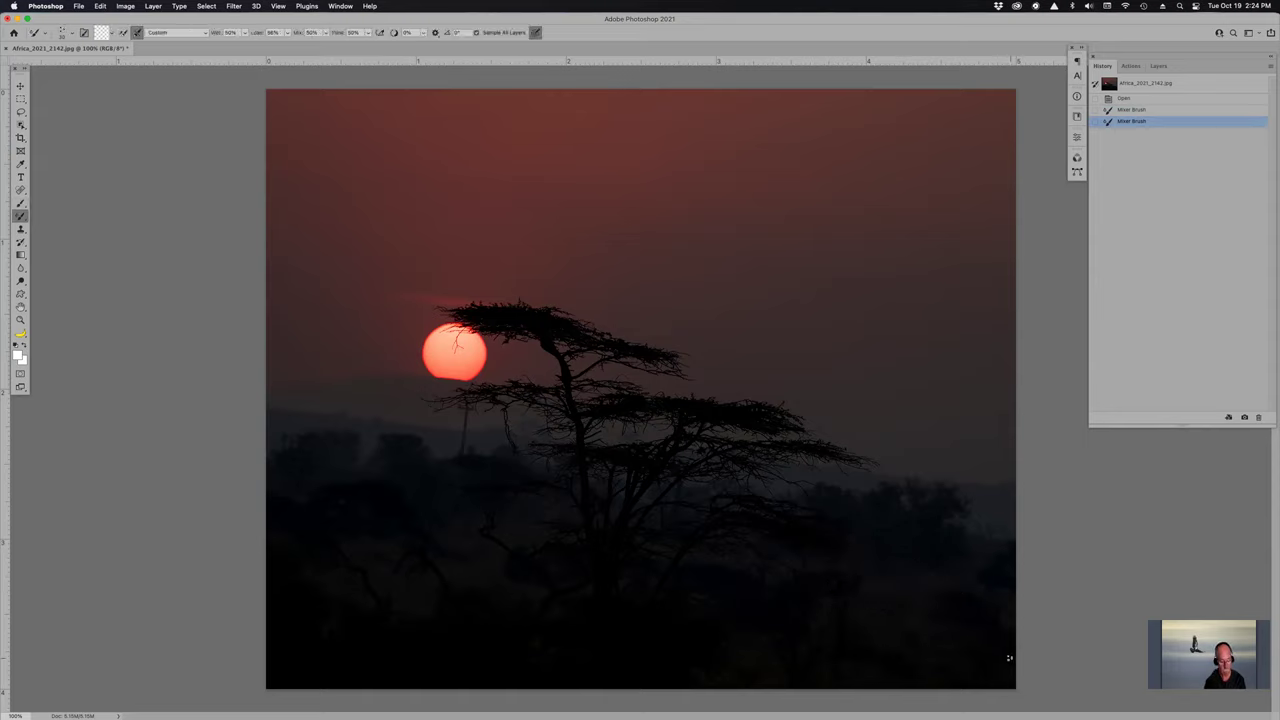
key(shift+b)
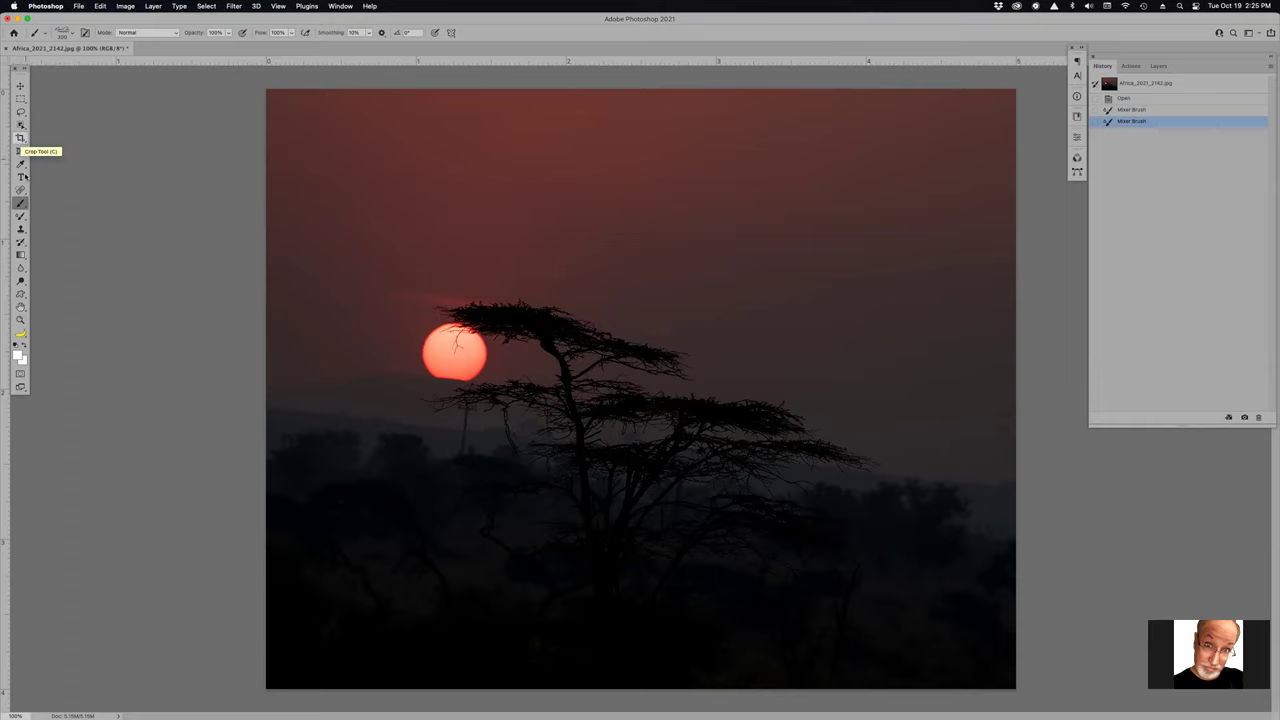
Step: Examine the tools grouped with the Brush and the list of saved brush tool presets without choosing one
click(20, 204)
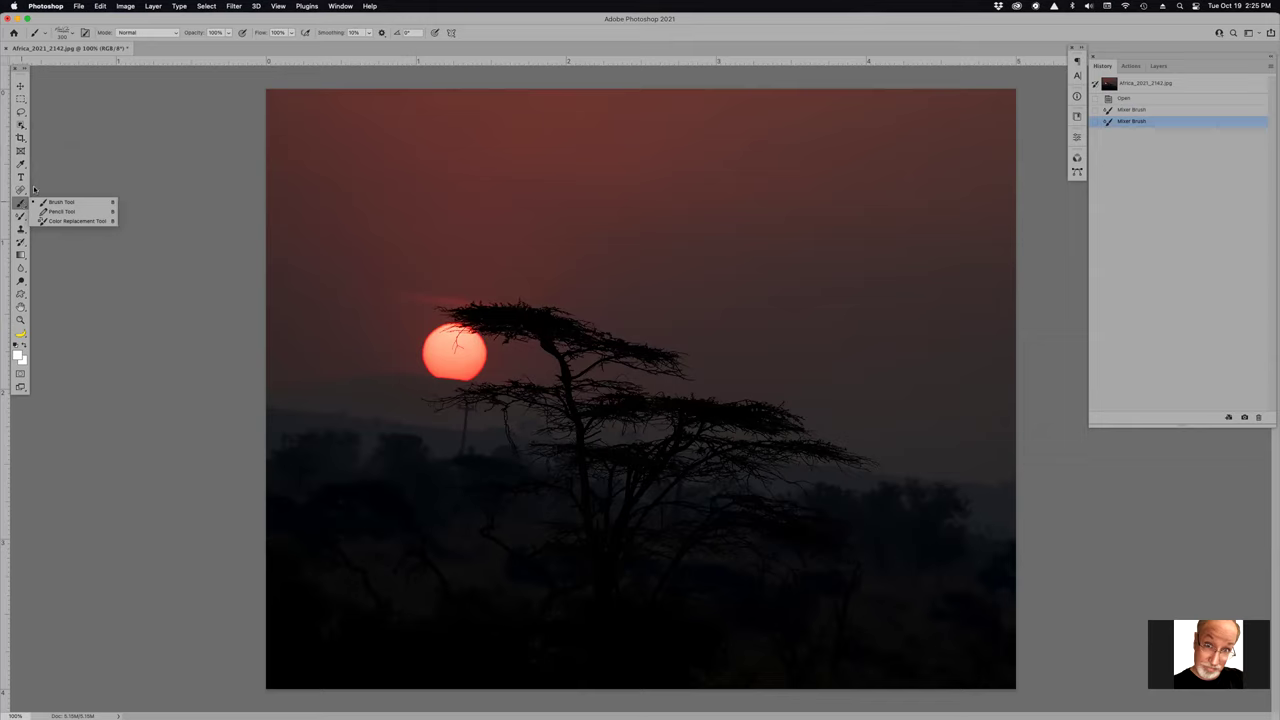
click(506, 33)
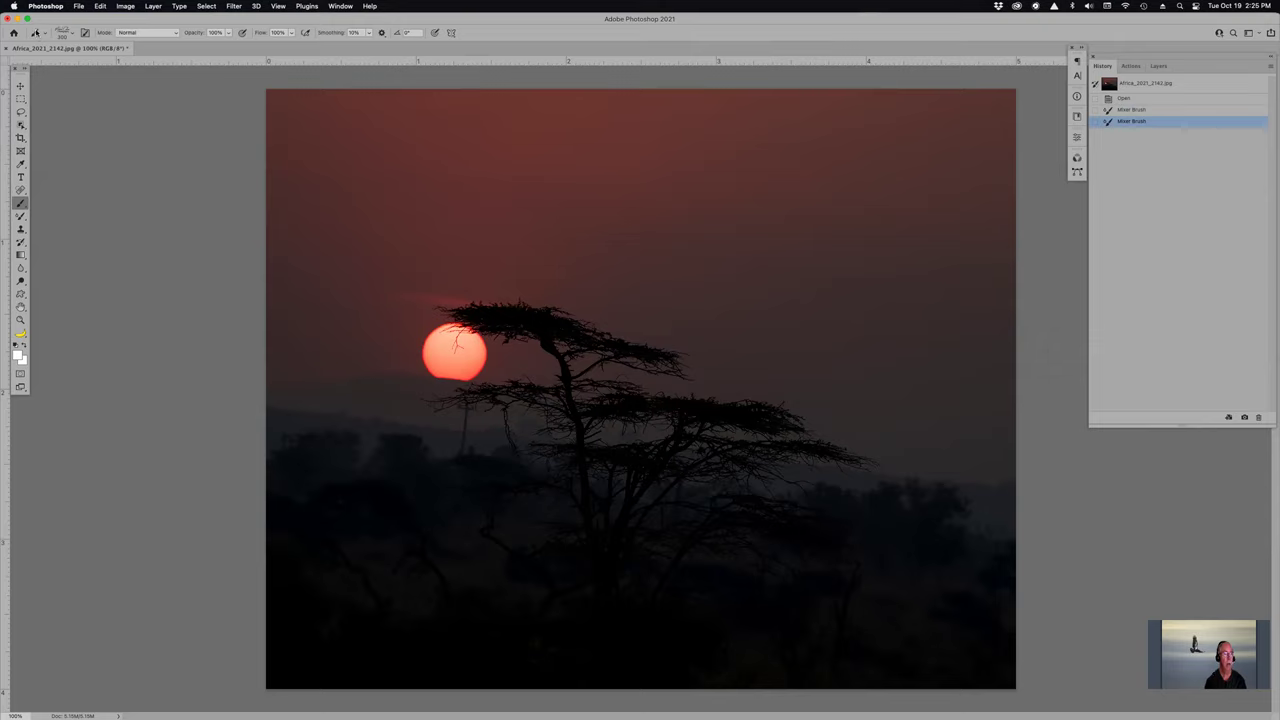
click(44, 34)
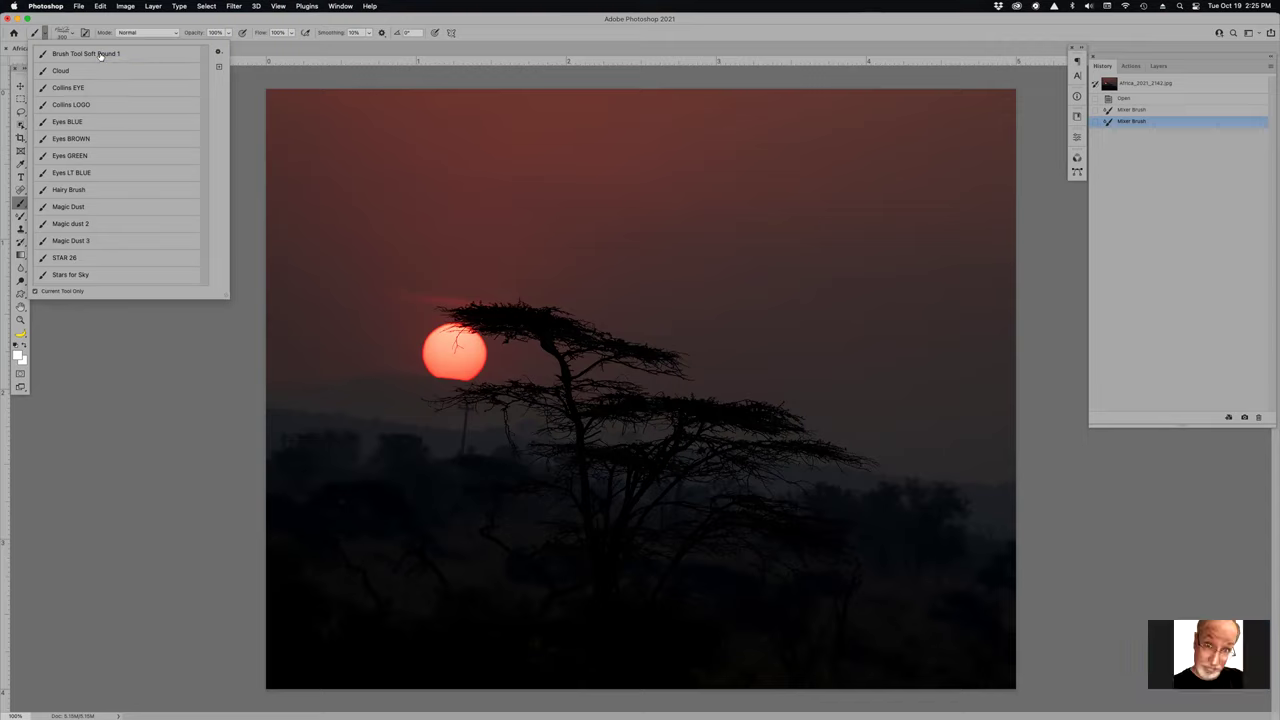
key(Escape)
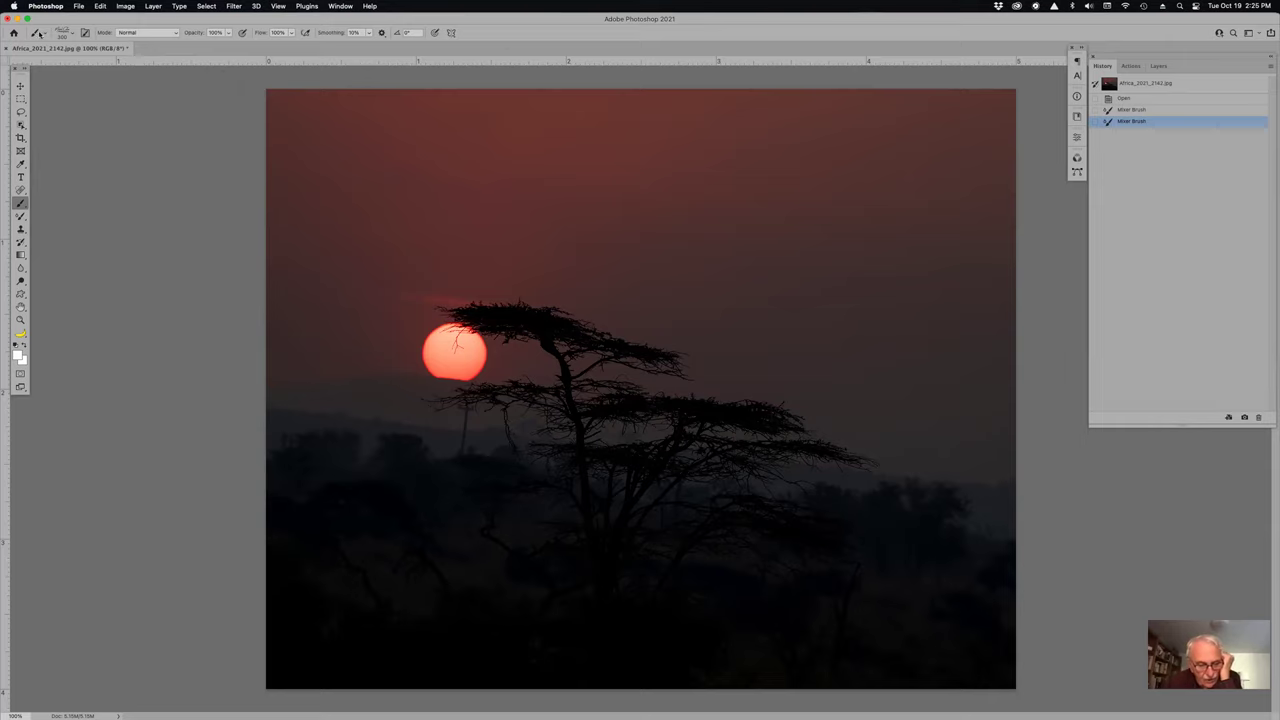
Step: Load the Brush Tool Soft Round 1 preset and reduce the brush size over the image
click(40, 33)
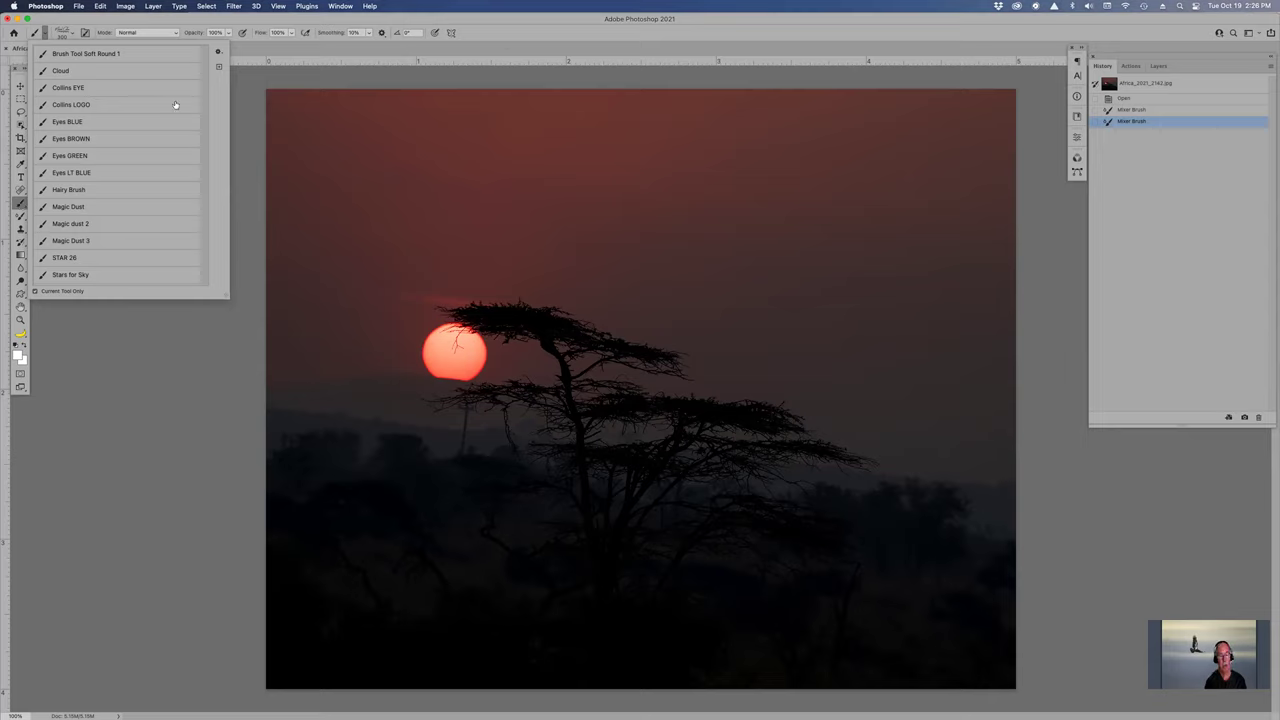
click(114, 53)
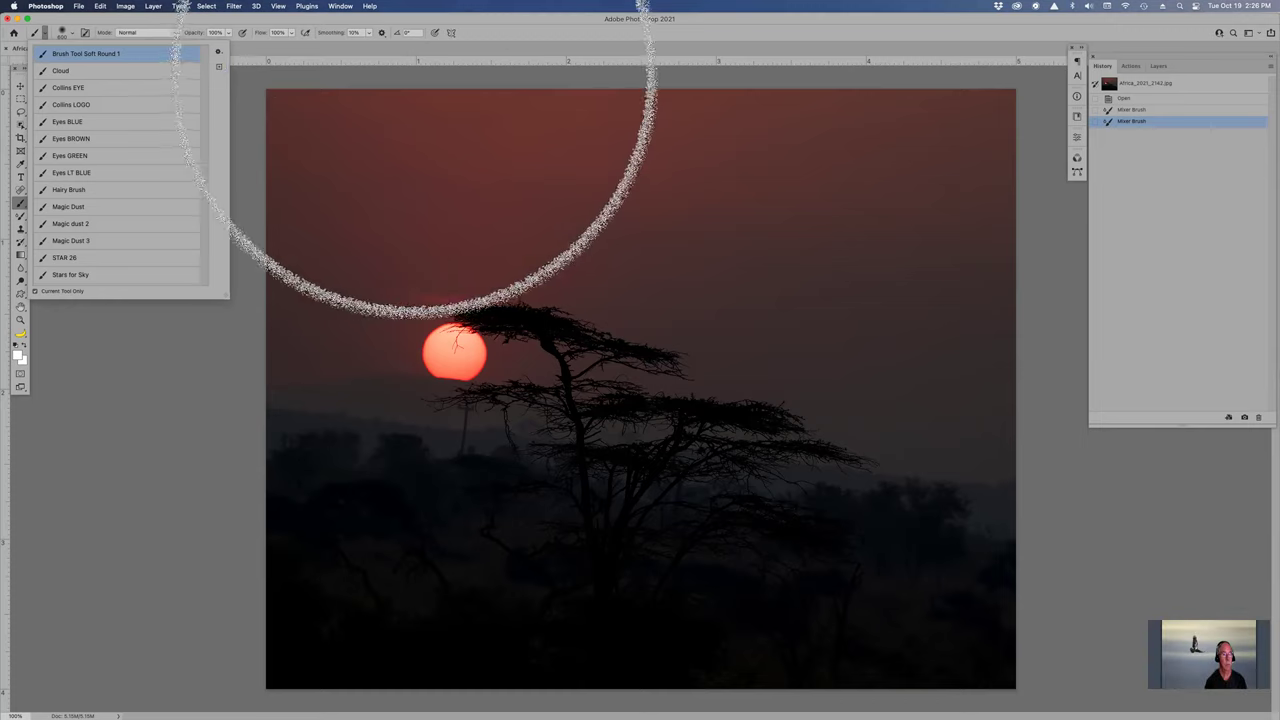
click(707, 427)
key(bracketleft)
key(bracketleft)
key(bracketleft)
key(bracketleft)
key(bracketleft)
key(bracketleft)
key(bracketleft)
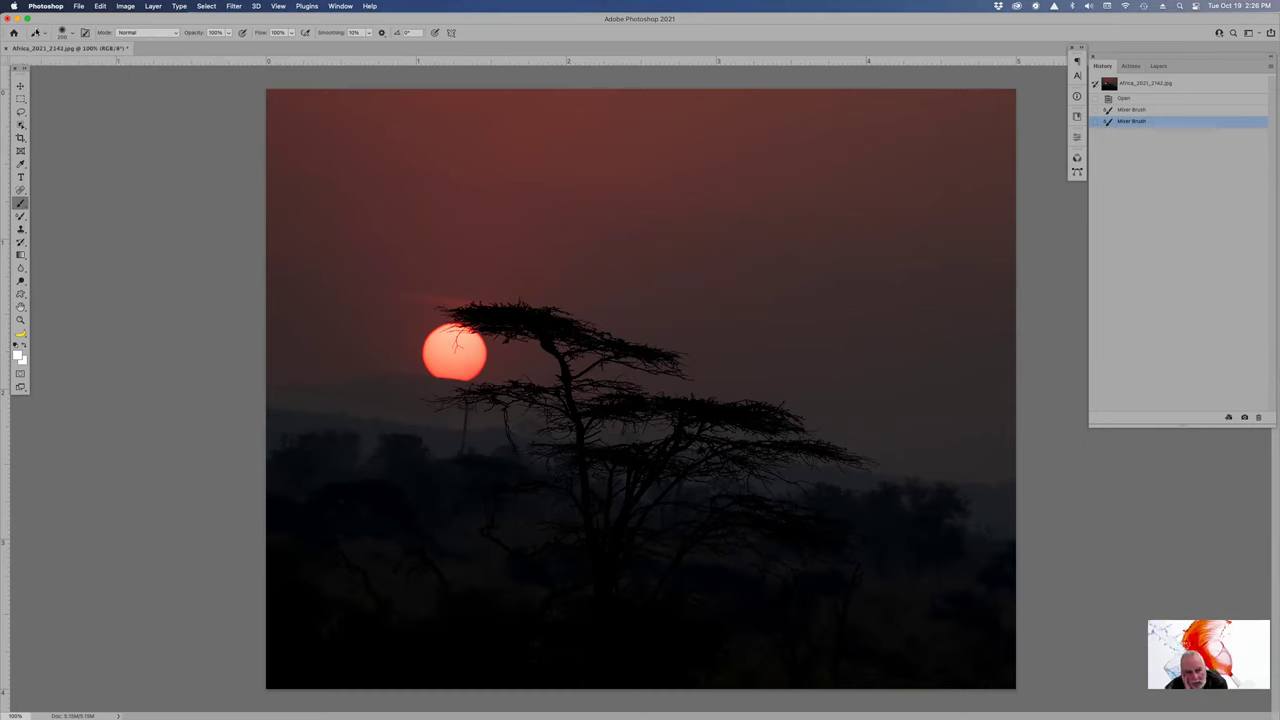
Step: Load the photographer's logo brush preset, shrink it, stamp the logo near the photo's lower-right corner, and undo the stamp
click(39, 33)
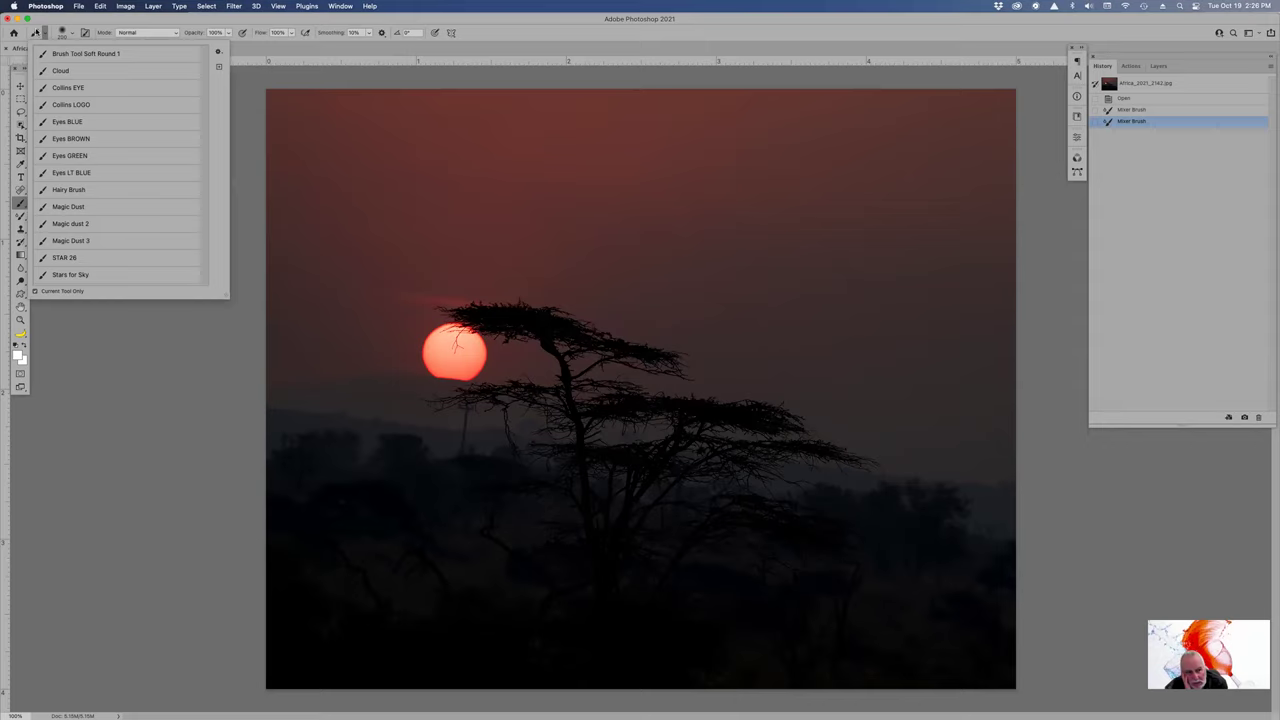
click(83, 105)
click(83, 105)
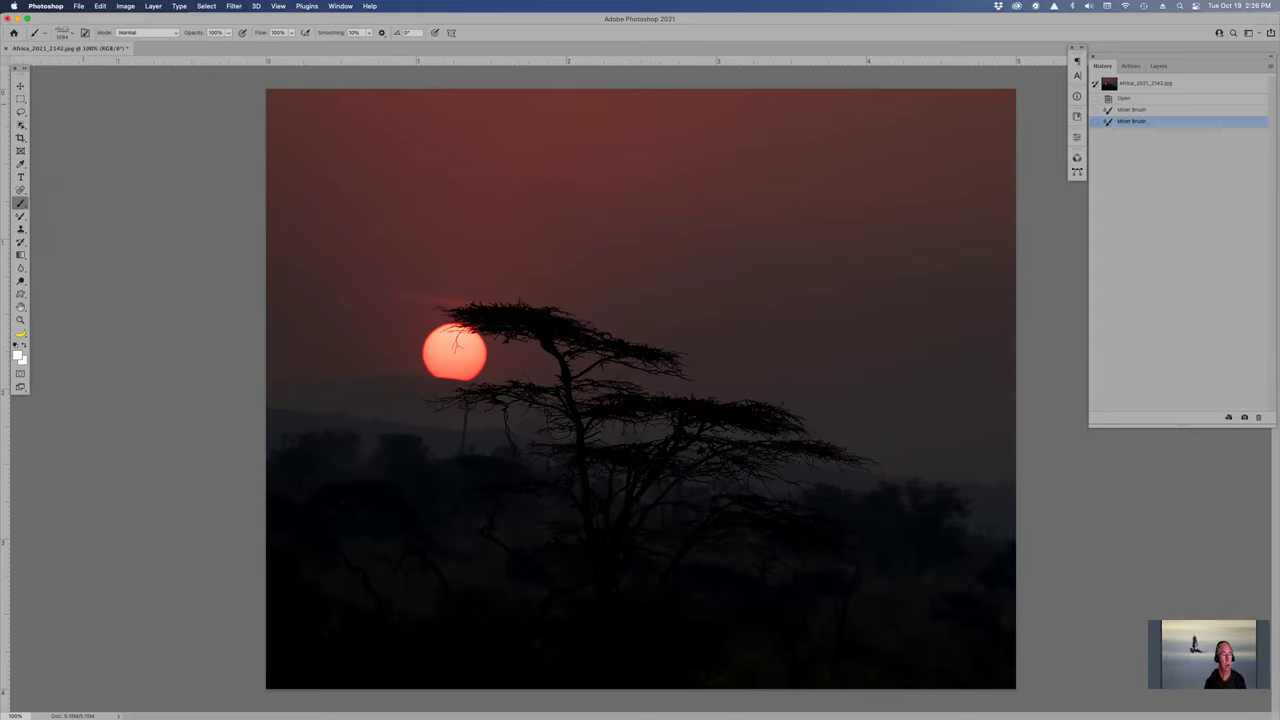
key(bracketleft)
key(bracketleft)
key(bracketleft)
key(bracketleft)
key(bracketleft)
key(bracketleft)
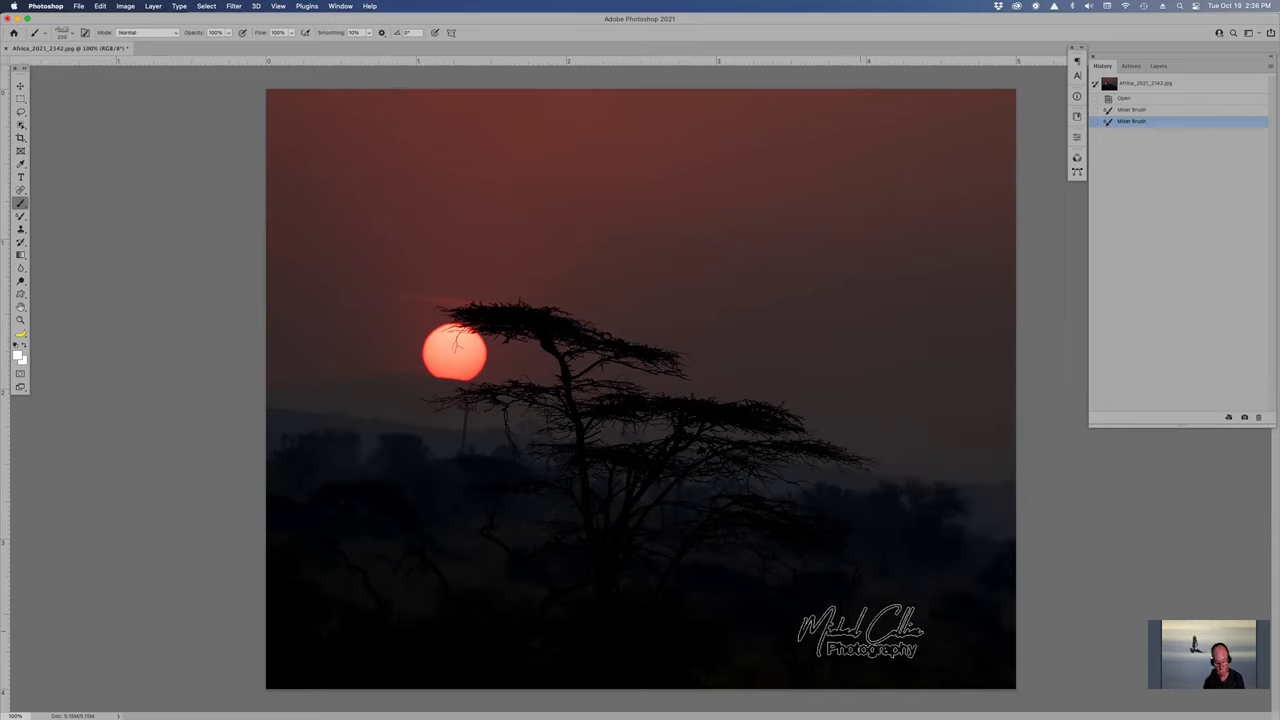
click(861, 631)
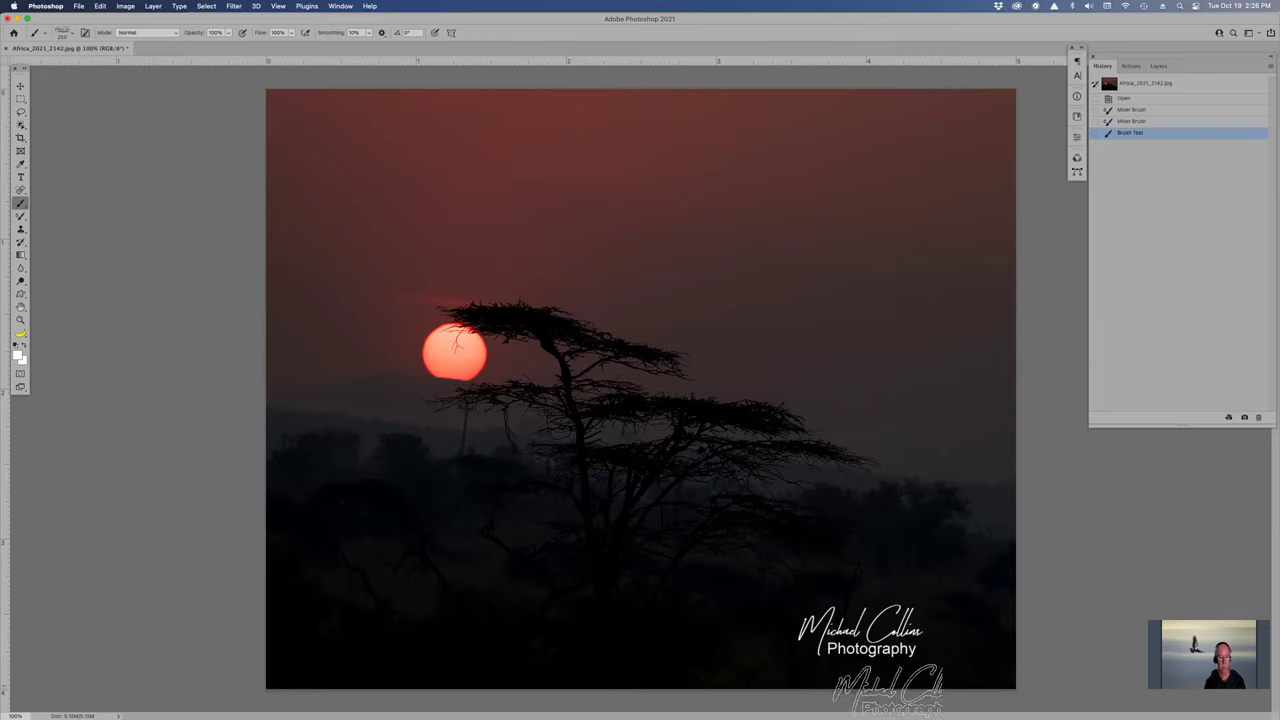
key(super+z)
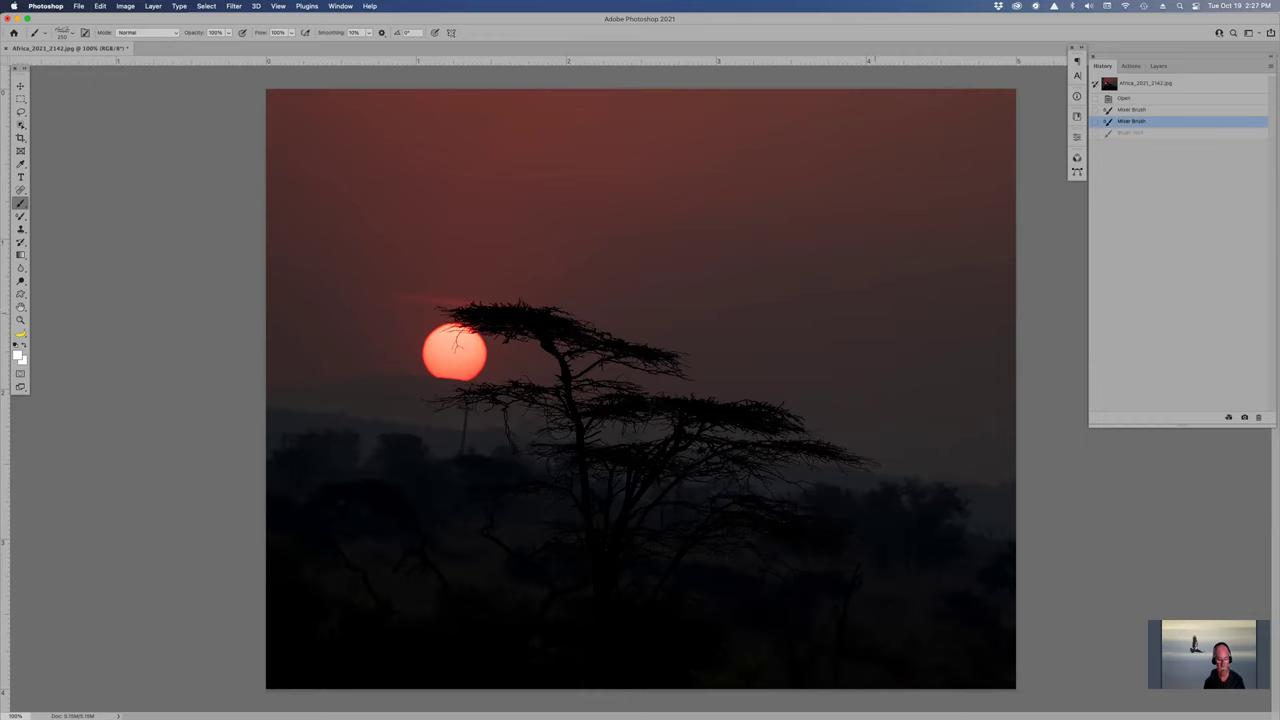
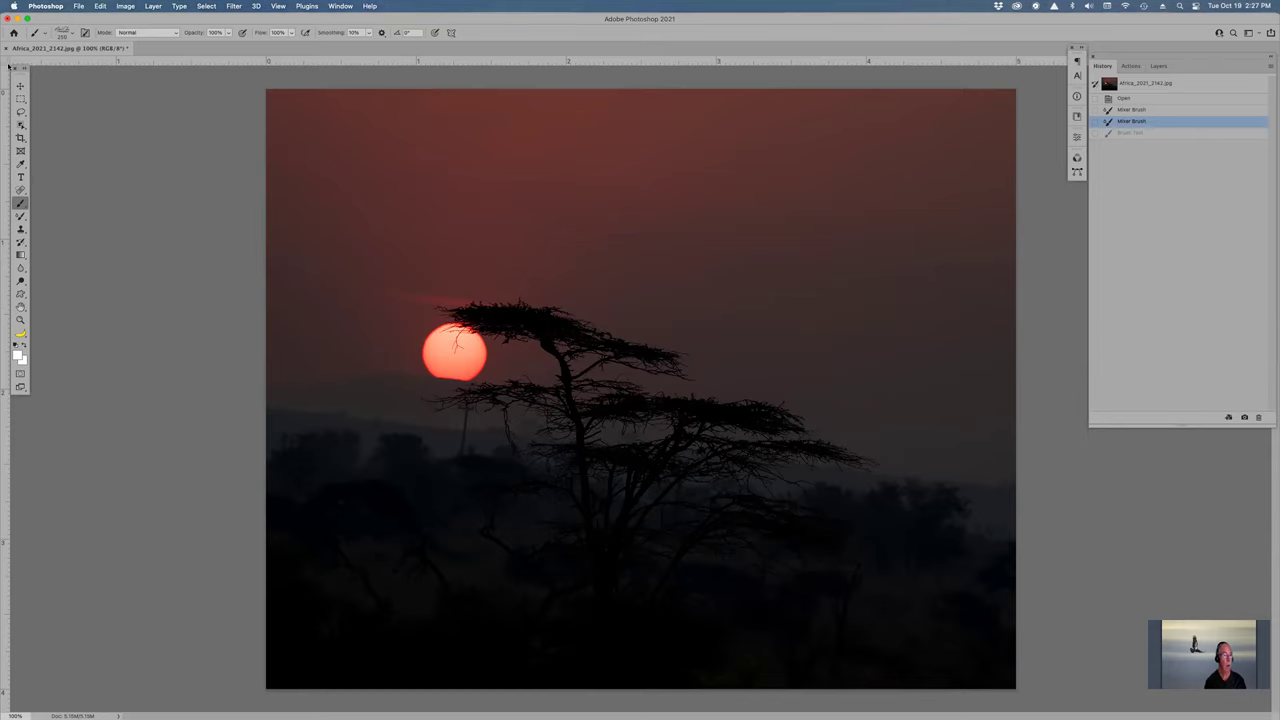
Step: Crop the photo to a panorama around the sun and tree with the Mosby Crop 1600 x 578 px 300 preset
click(20, 137)
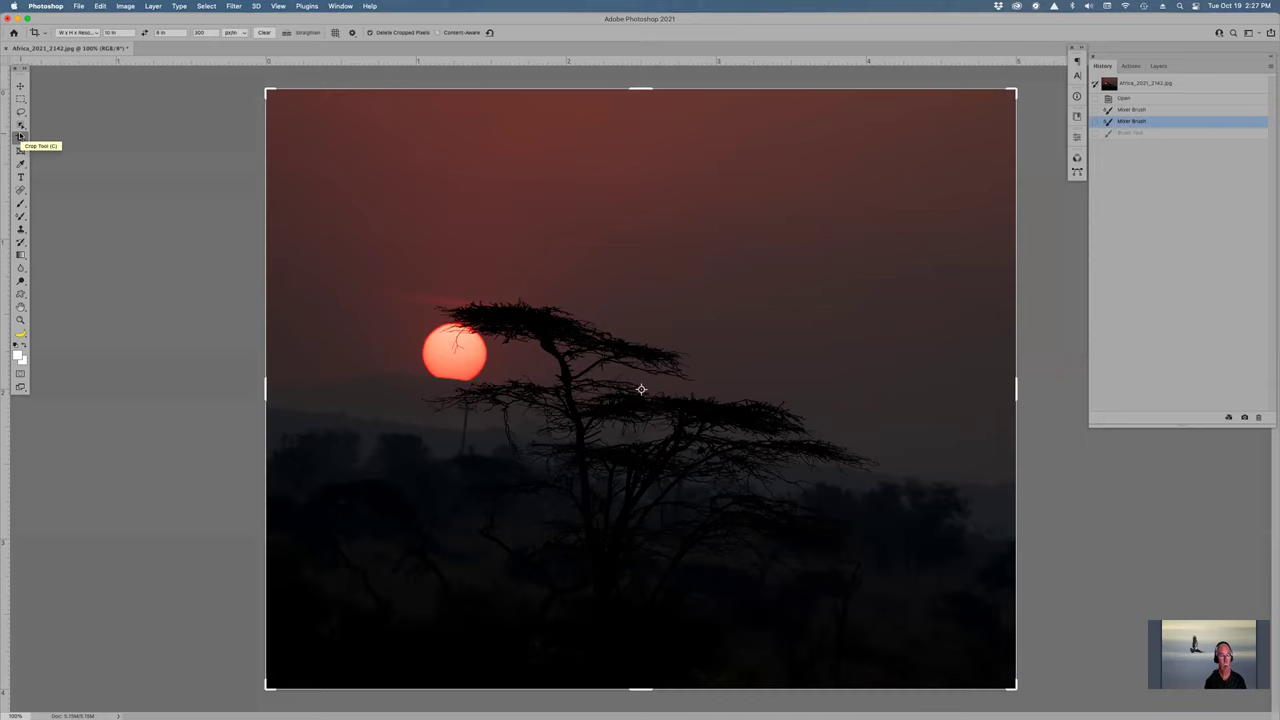
click(70, 32)
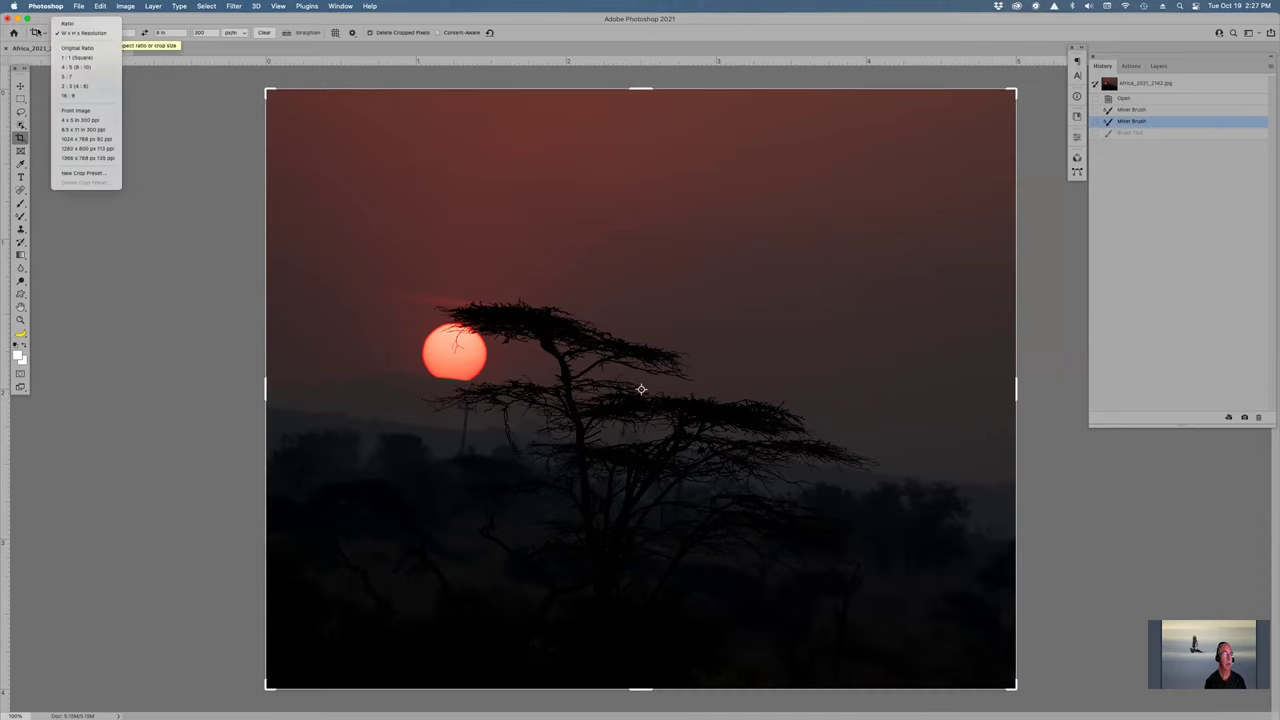
click(37, 32)
click(38, 33)
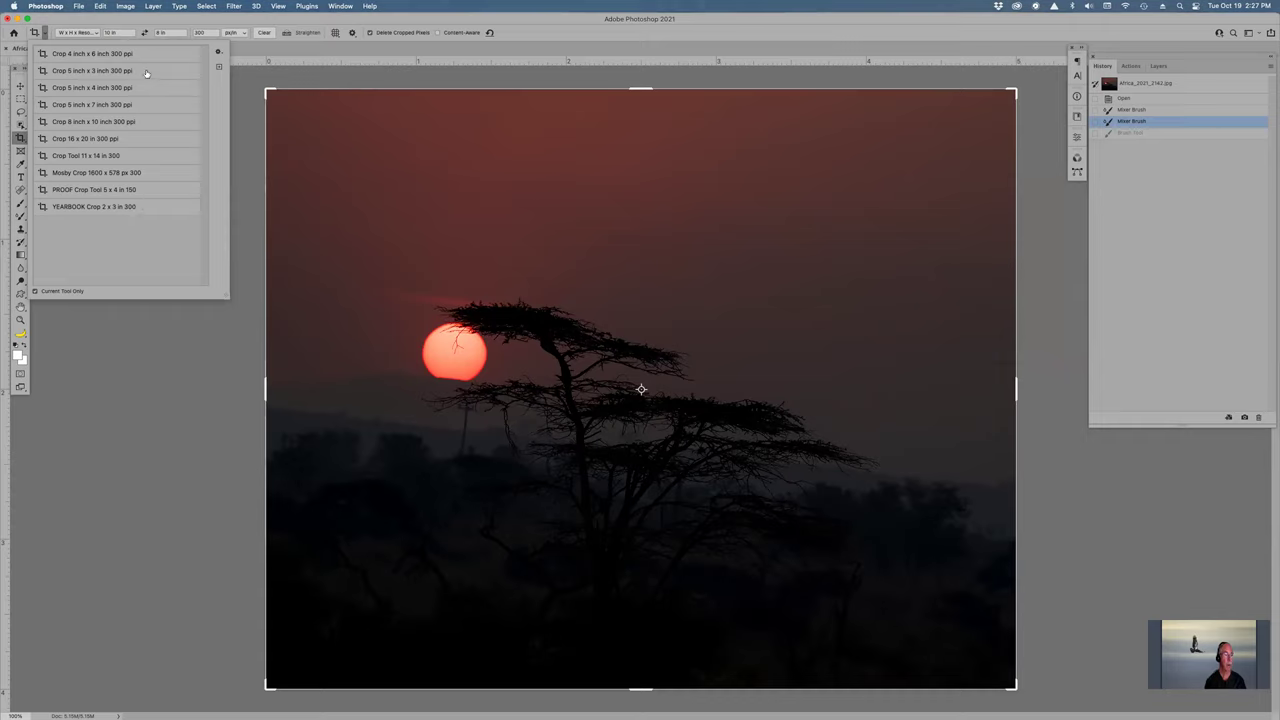
click(111, 174)
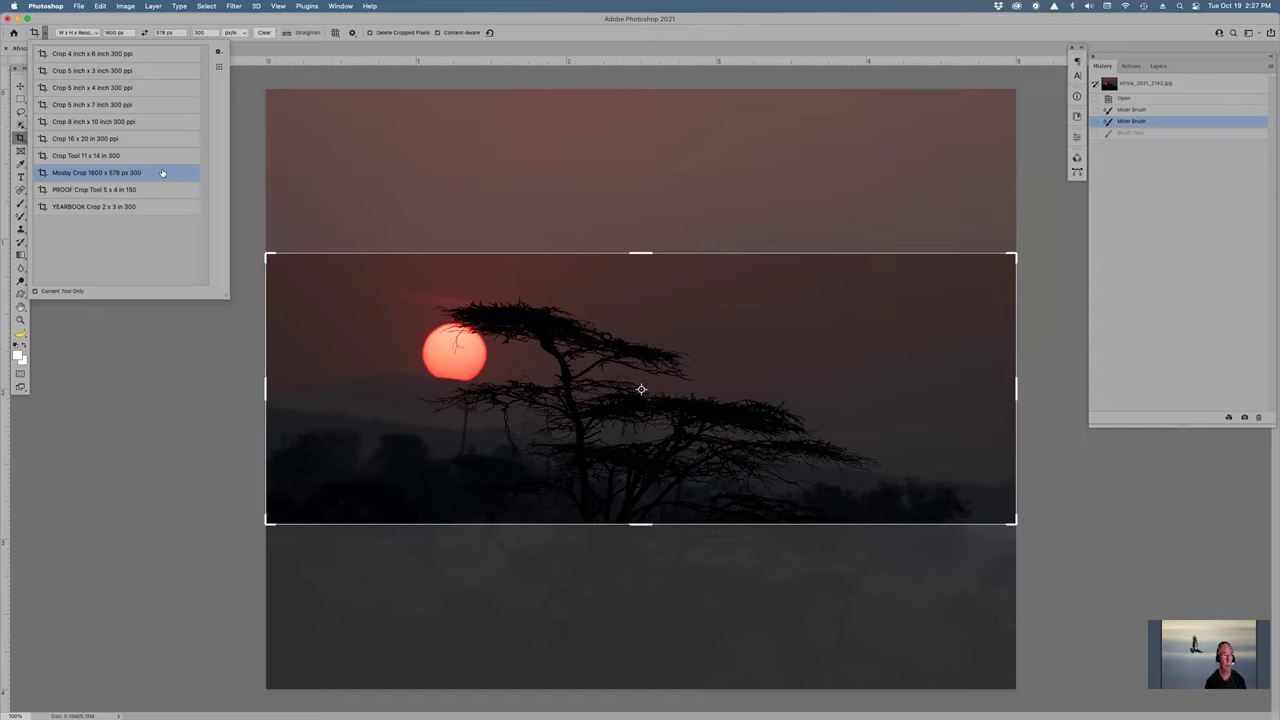
click(456, 341)
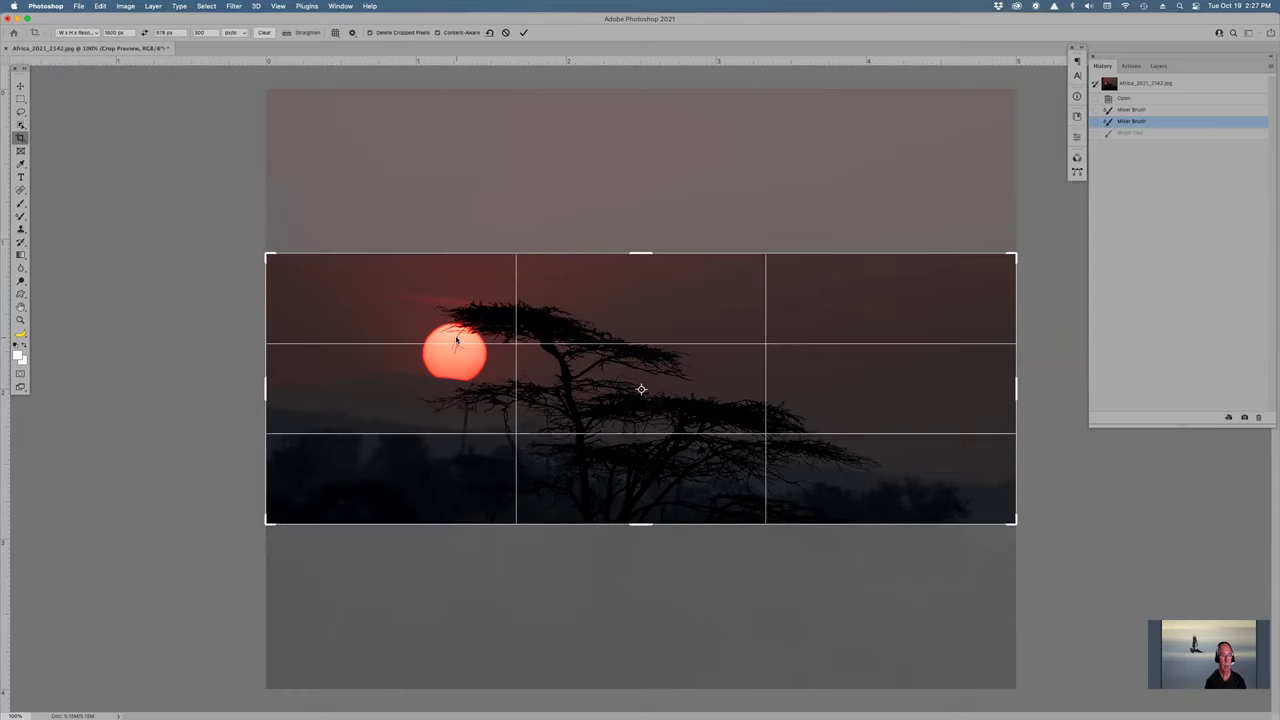
key(Return)
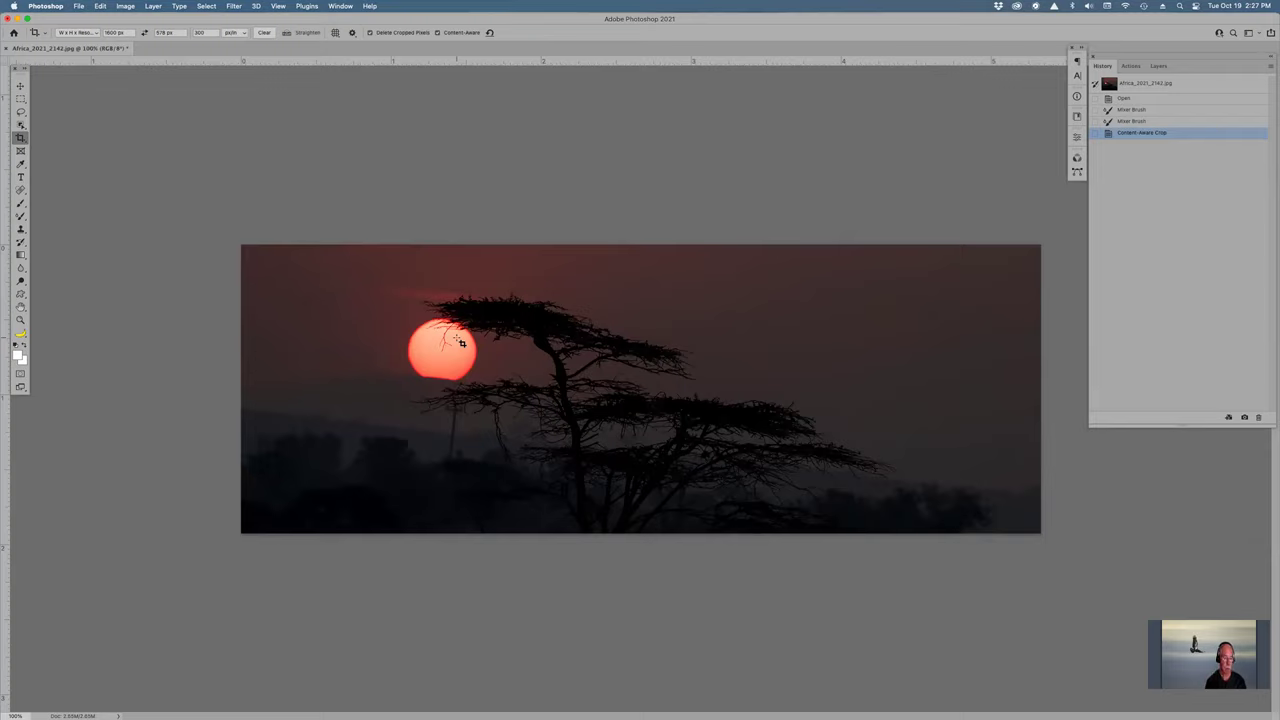
Step: Save the cropped photo in JPEG format as Africa_2021_2142c.jpg in the Oct 19 folder
key(super+shift+s)
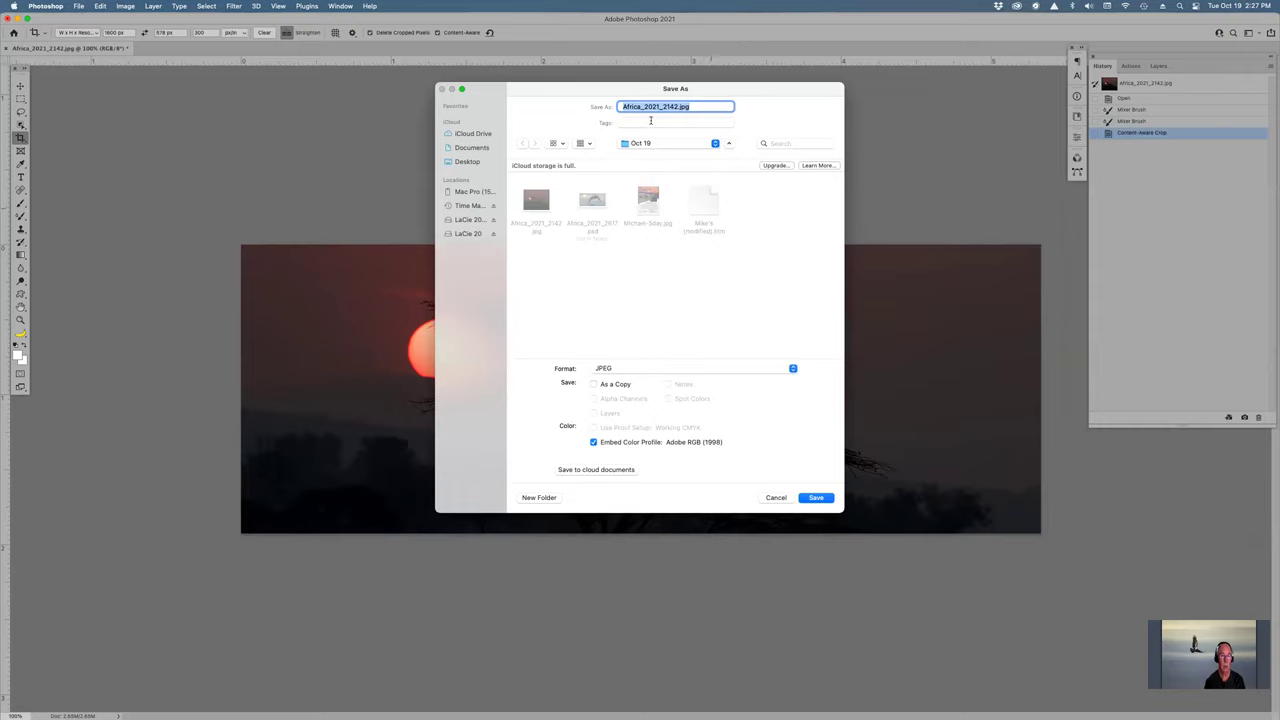
key(Right)
key(Right)
text(c)
key(Return)
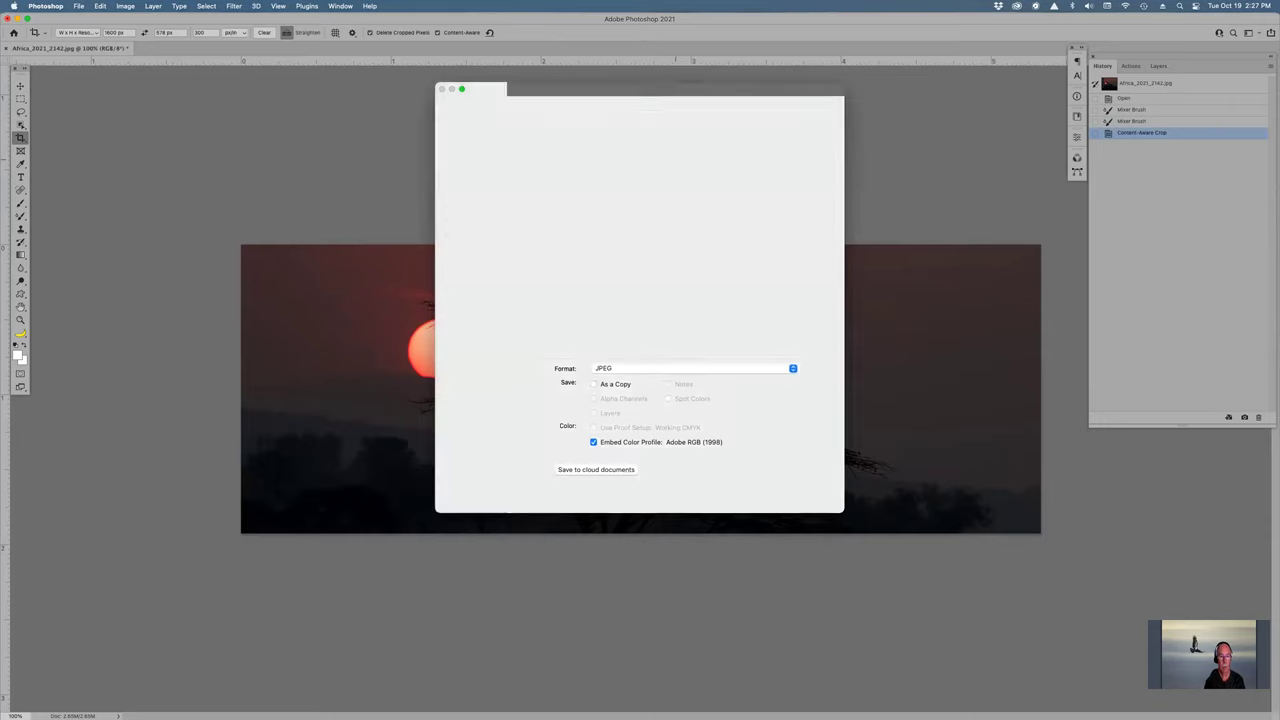
key(Return)
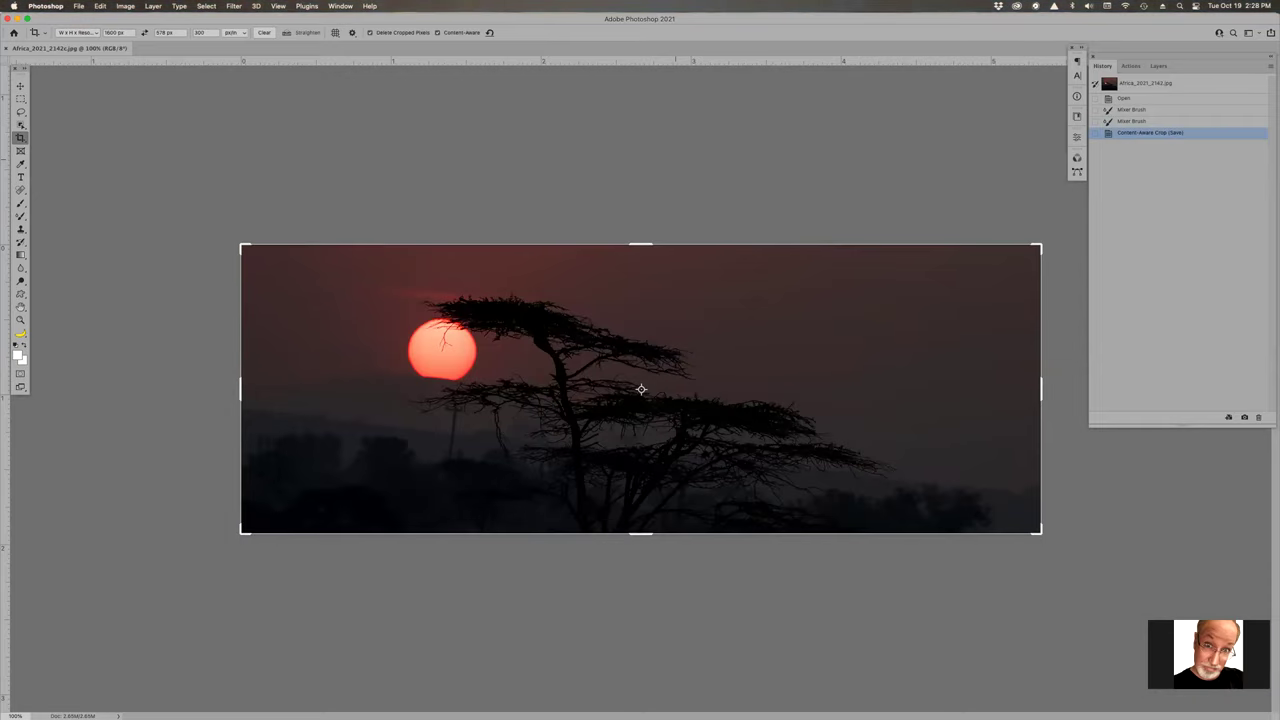
Step: Activate the Brush tool, swap foreground and background colours repeatedly until black is the foreground, and switch to the Eraser tool
key(b)
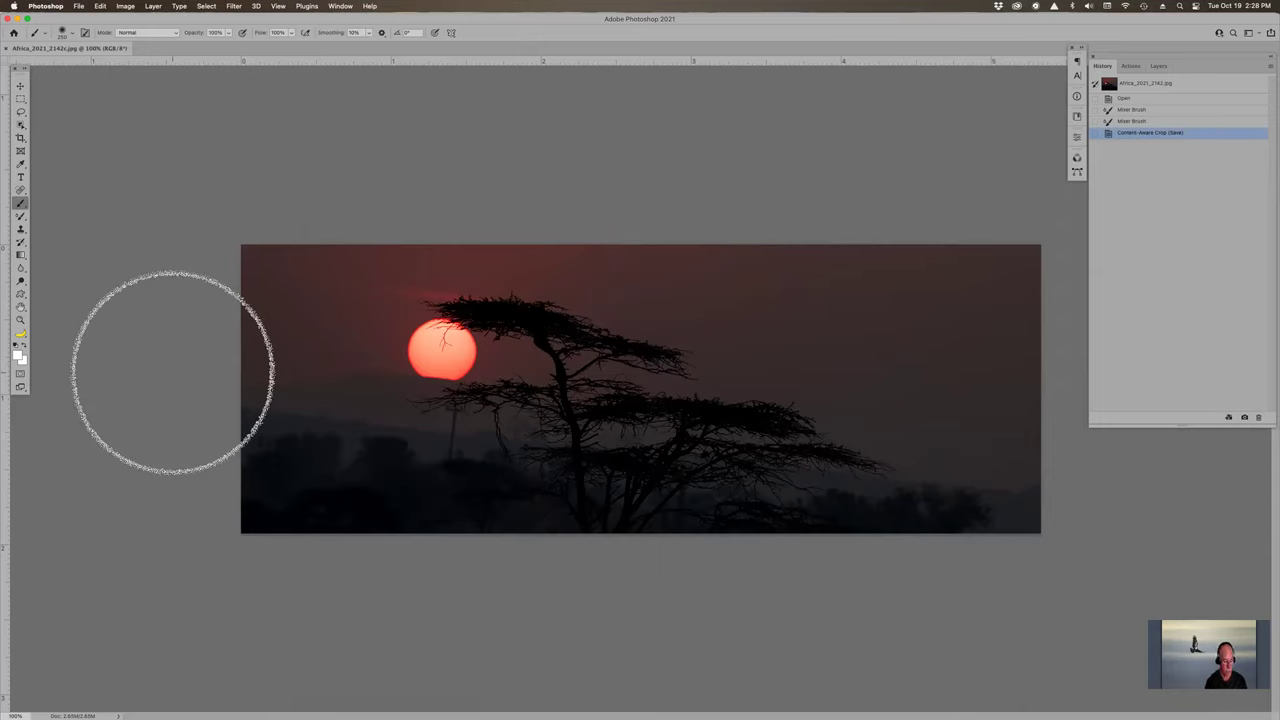
key(x)
key(x)
key(x)
key(x)
key(x)
key(x)
key(x)
key(x)
key(x)
key(x)
key(x)
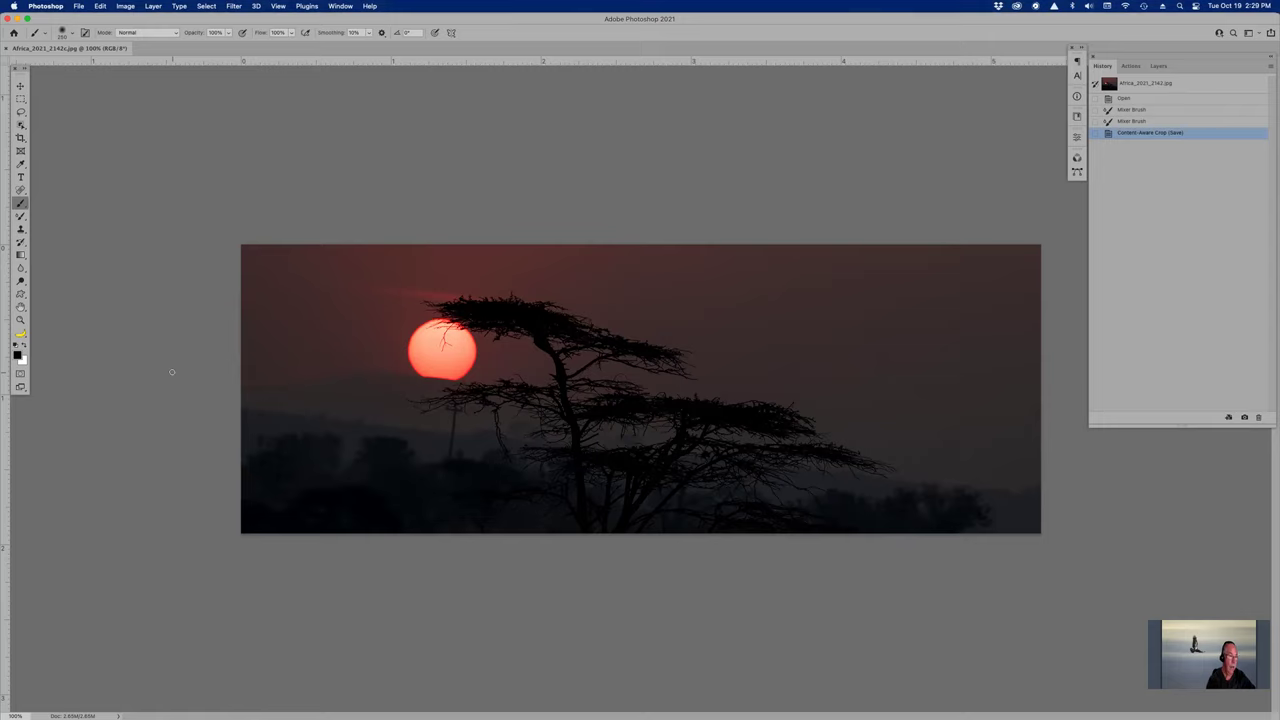
key(e)
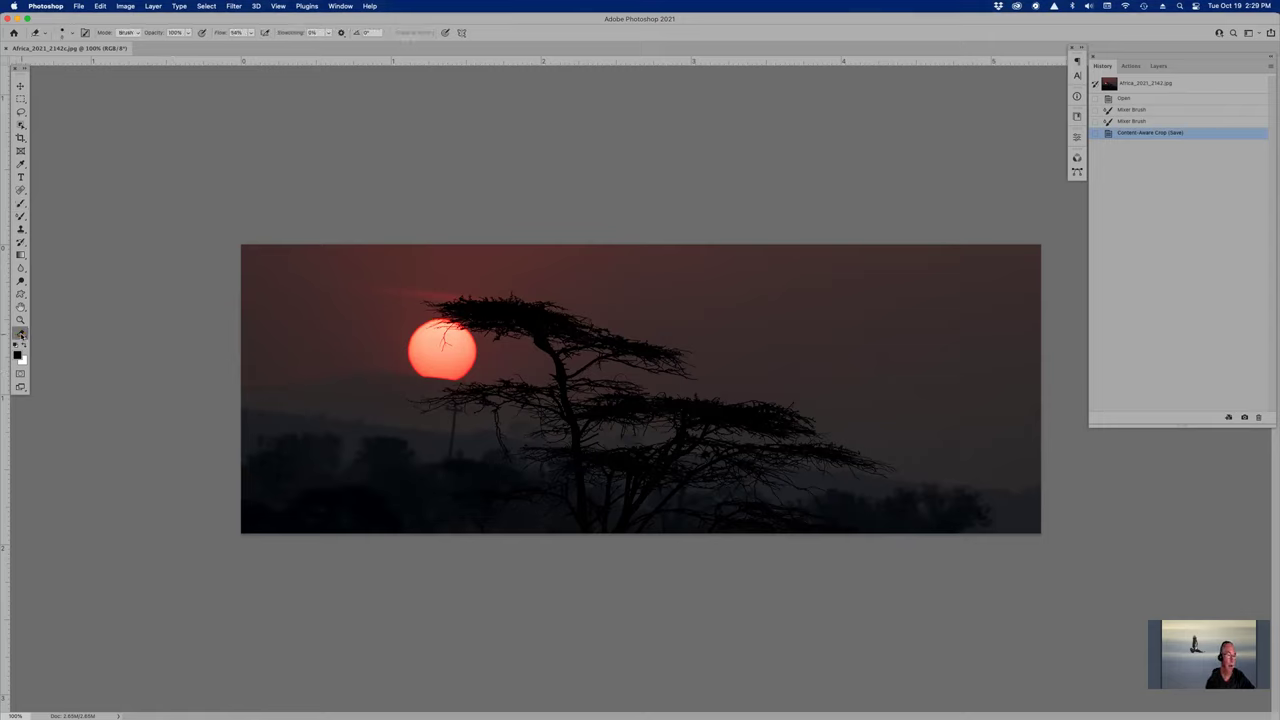
click(20, 334)
Step: Change the display to Full Screen Mode and fit the whole photo to the screen
key(f)
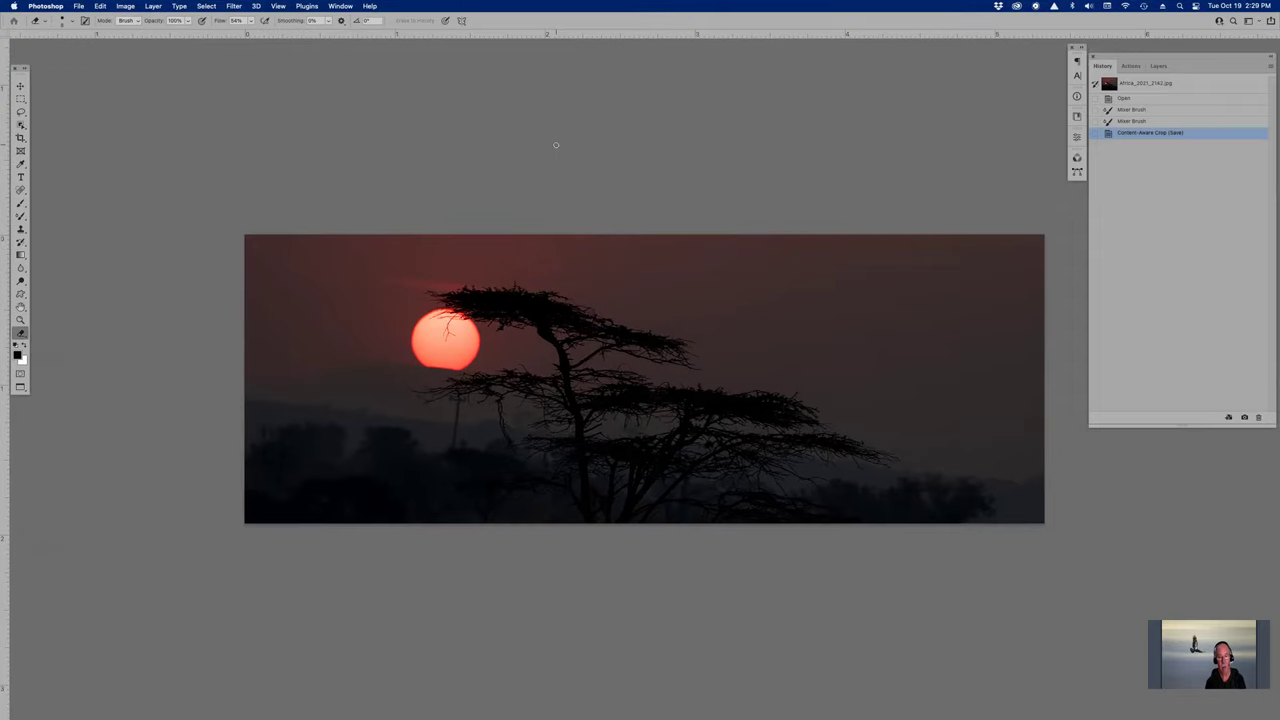
key(f)
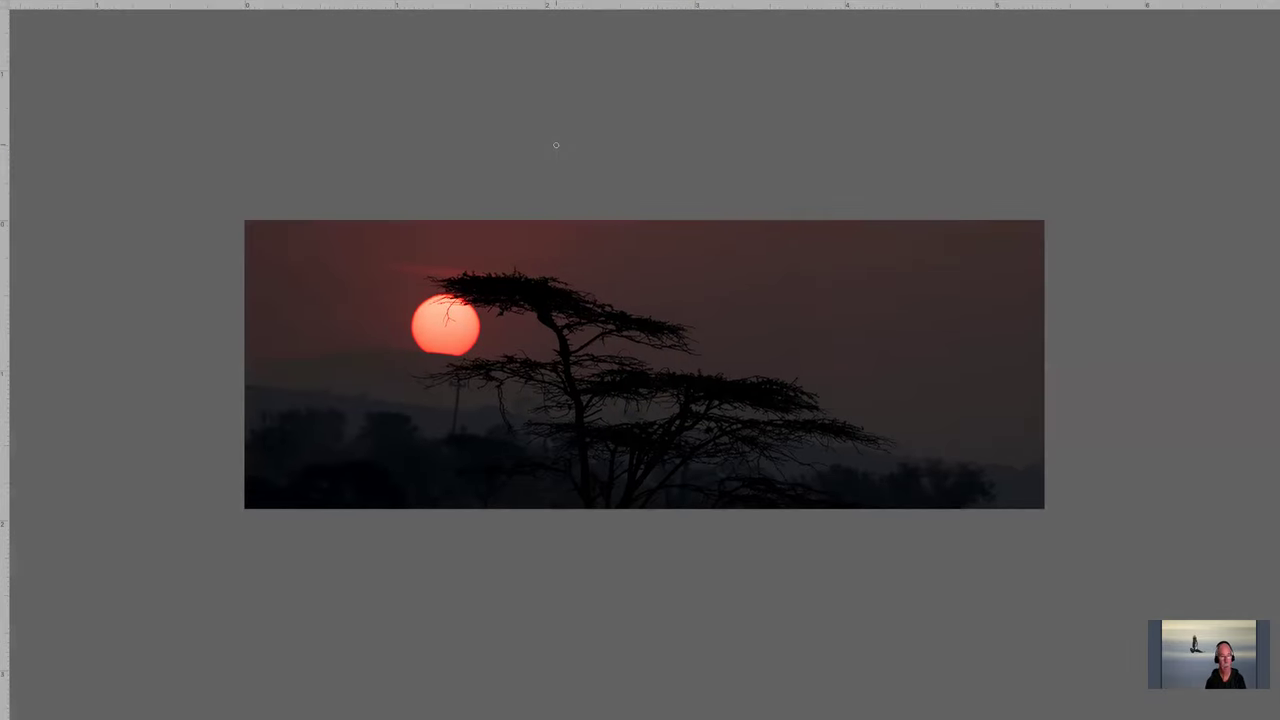
key(ctrl+0)
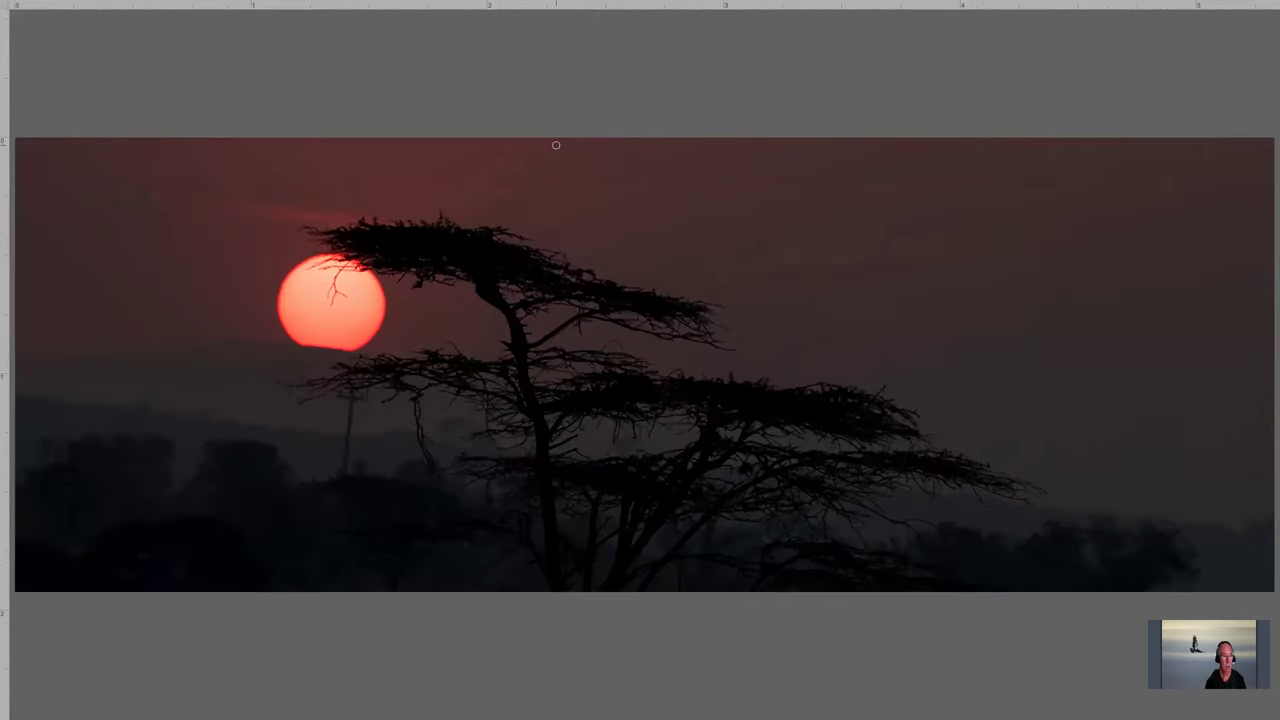
Step: Hide the rulers and show them again, examine their available units, and keep inches
key(ctrl+r)
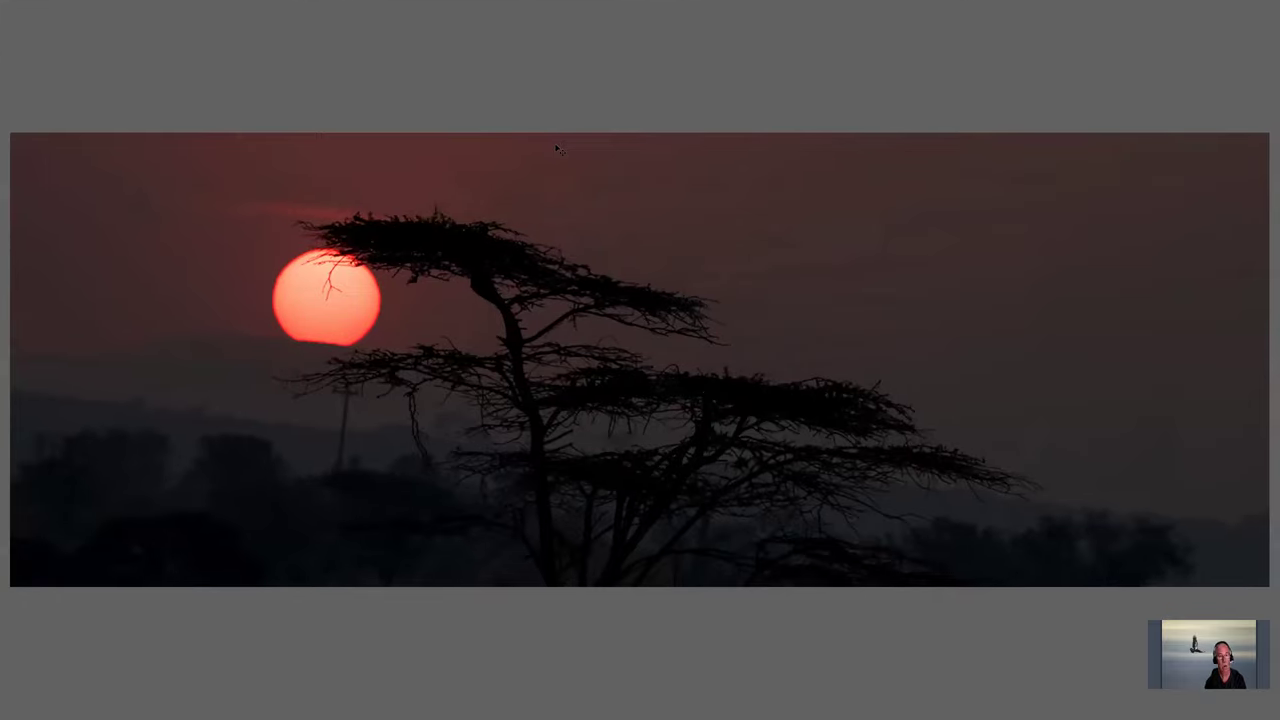
key(ctrl+r)
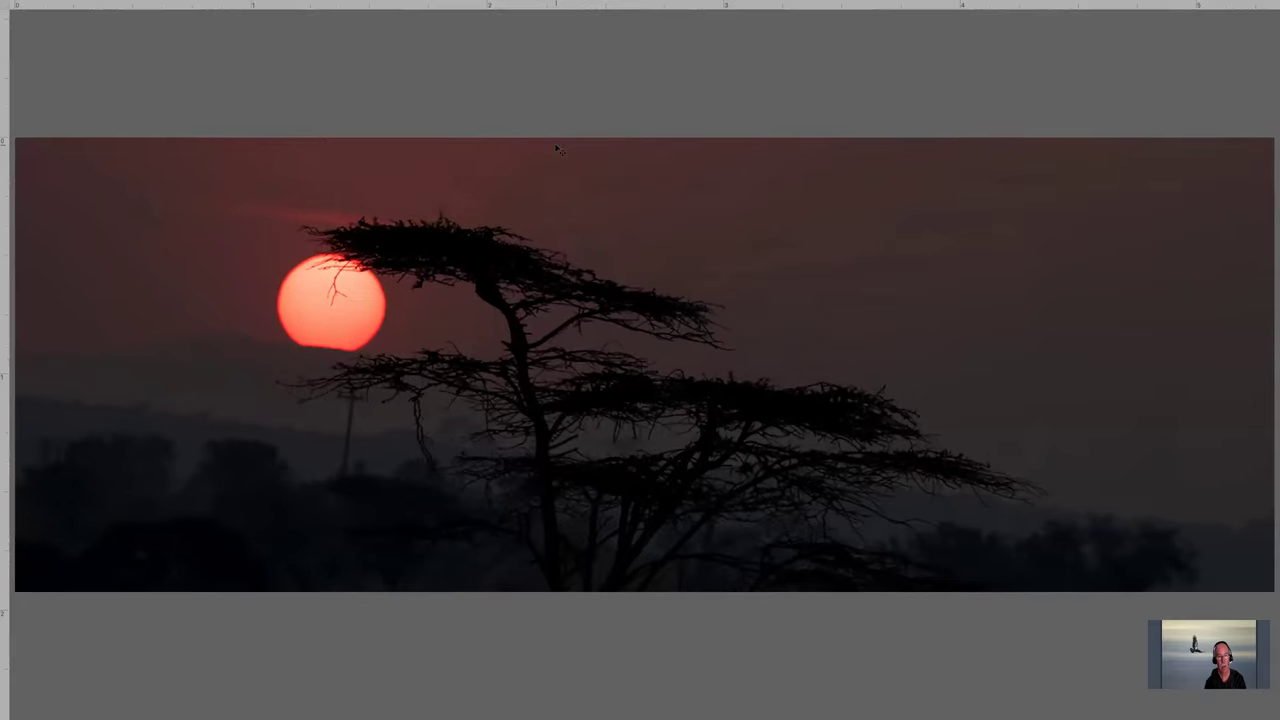
right_click(468, 6)
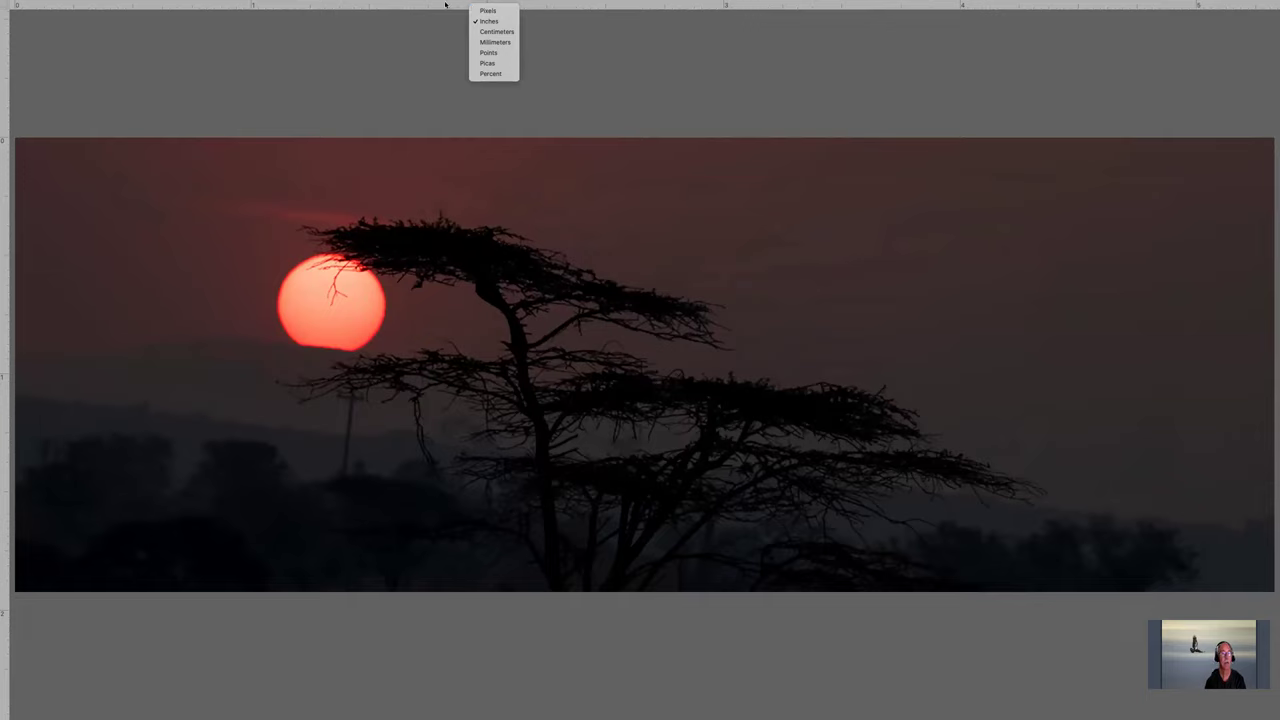
click(433, 5)
right_click(449, 6)
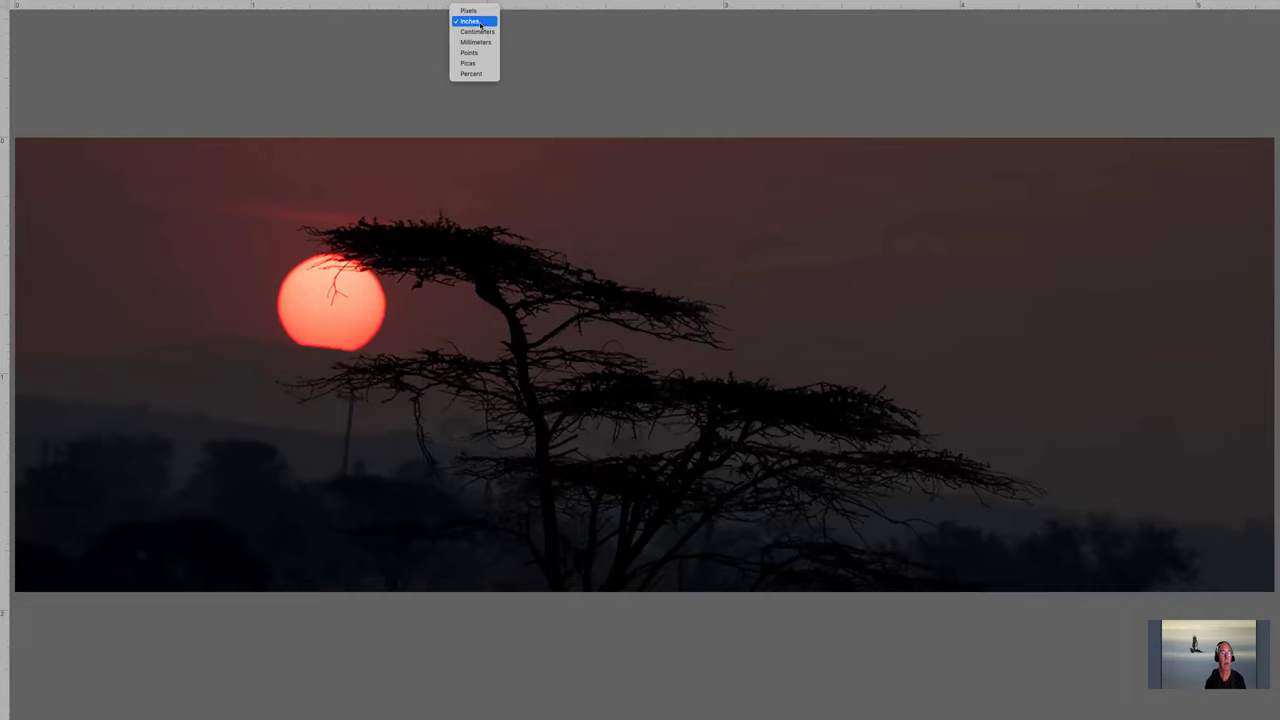
click(481, 21)
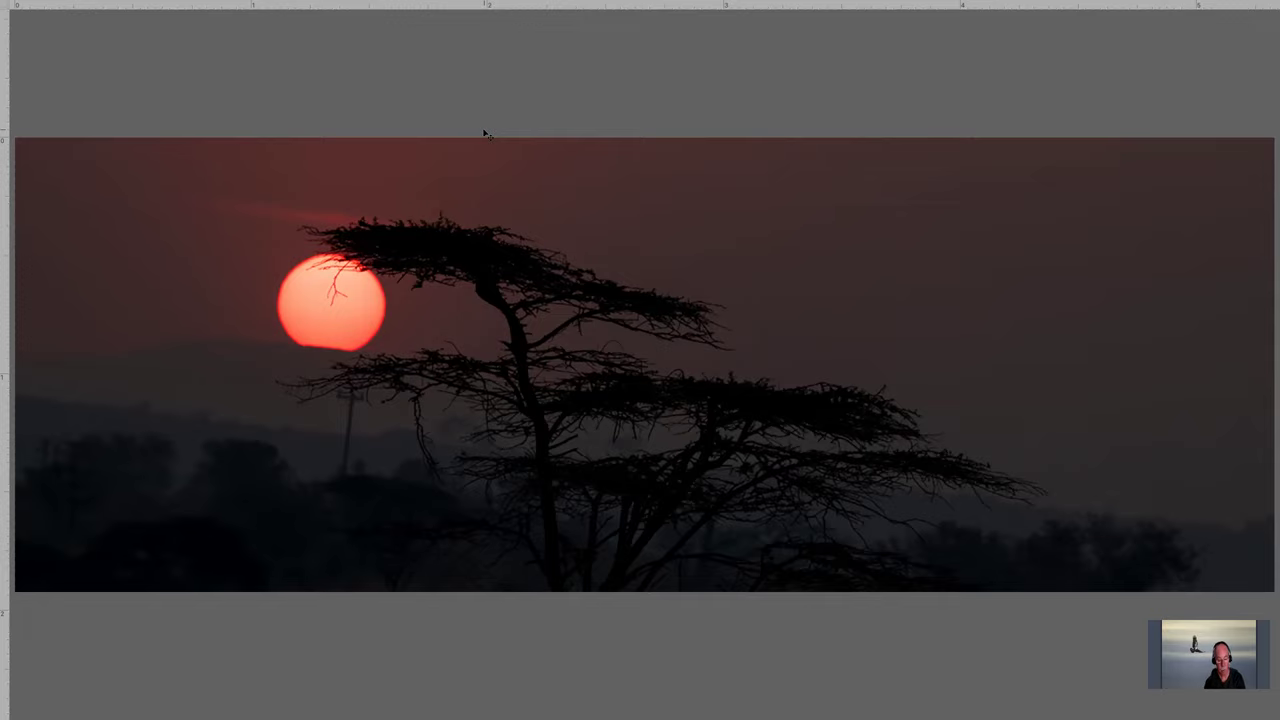
Step: Zoom out to 66.7% and cycle repeatedly through the three screen modes, ending in Standard Screen Mode
key(ctrl+minus)
key(ctrl+minus)
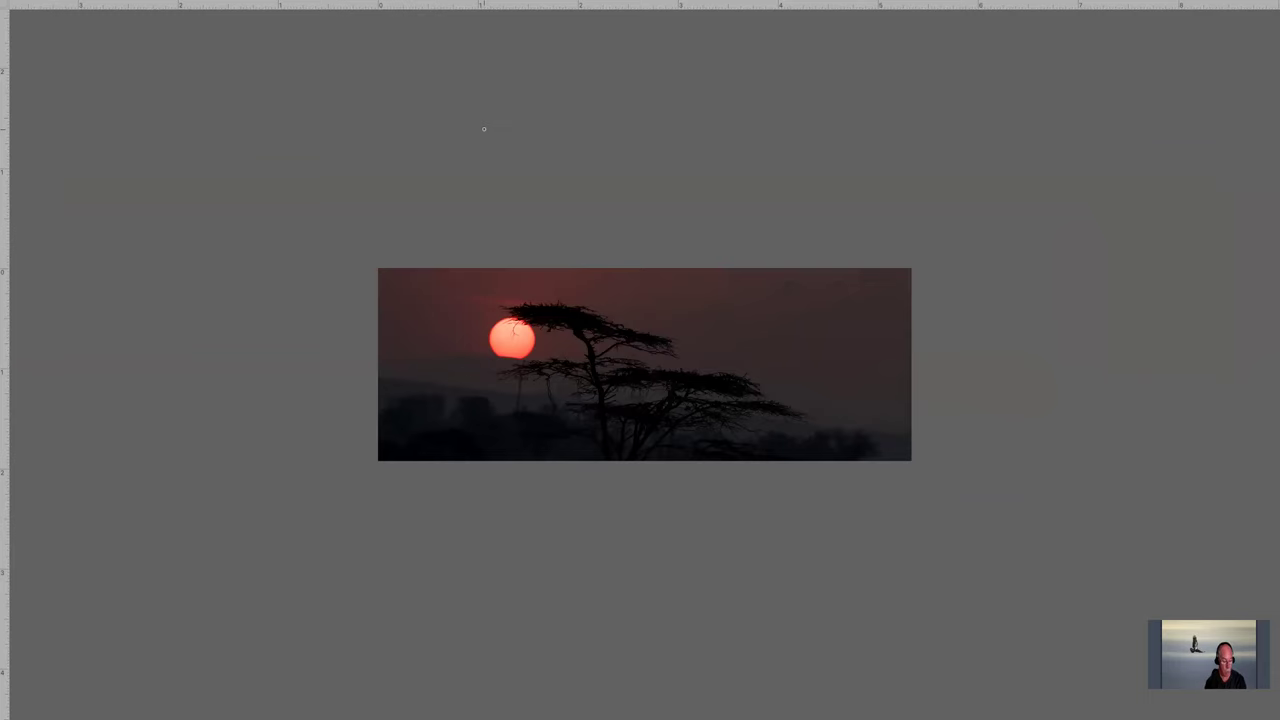
key(f)
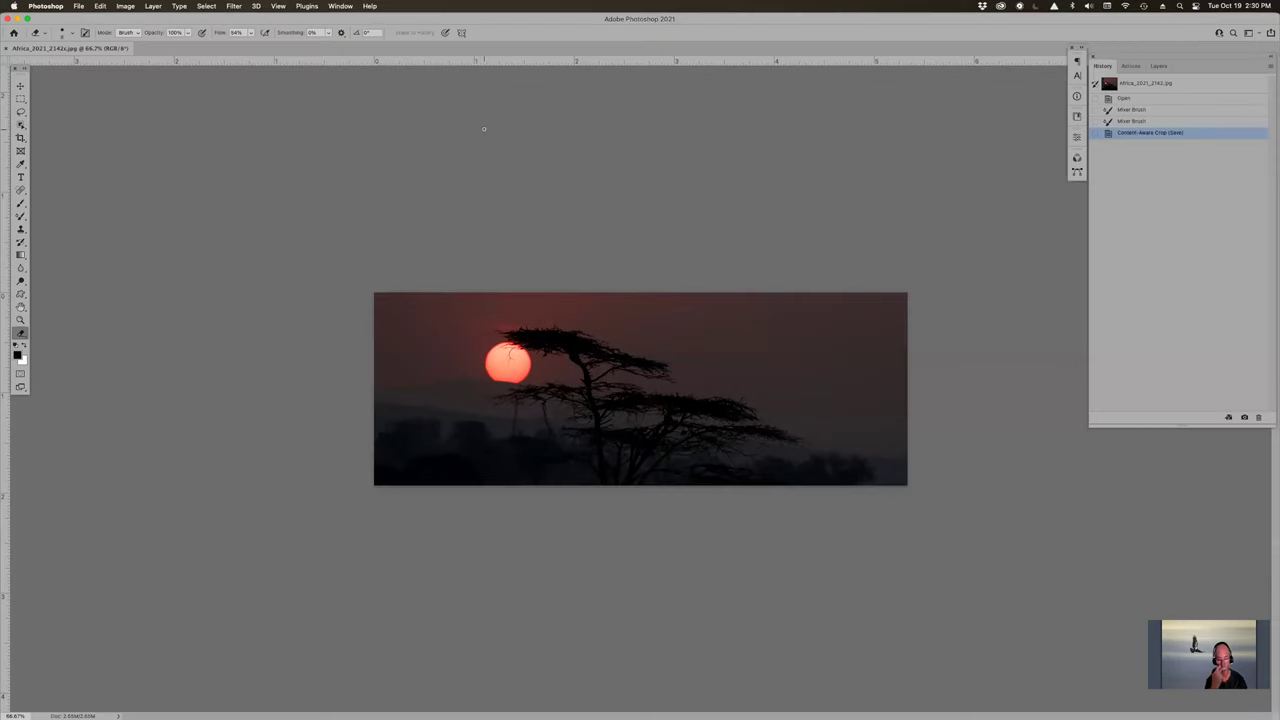
key(f)
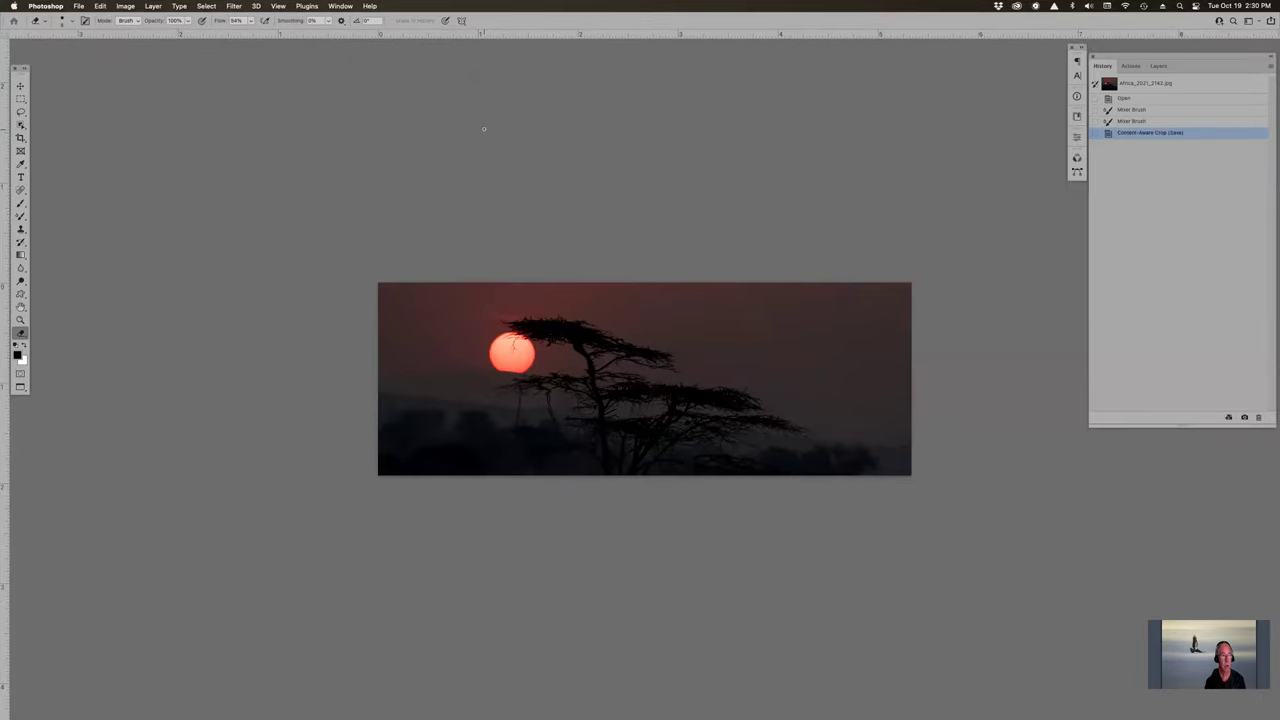
key(f)
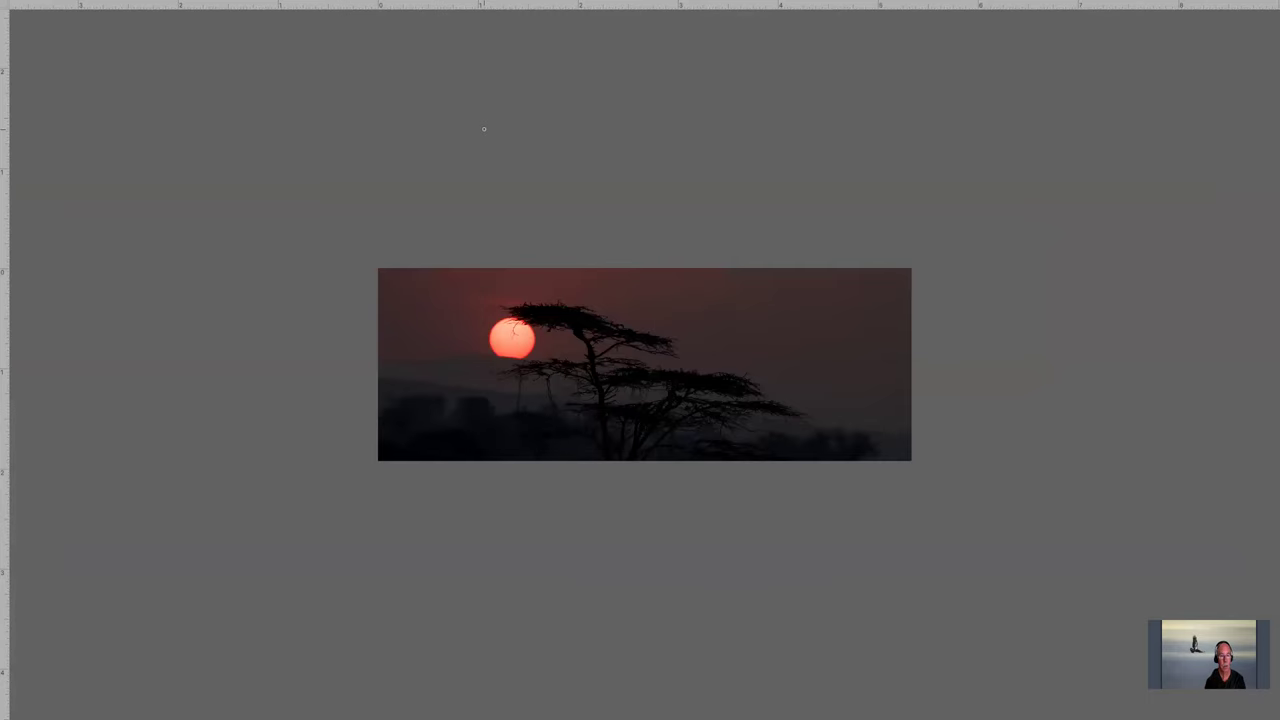
key(f)
key(f)
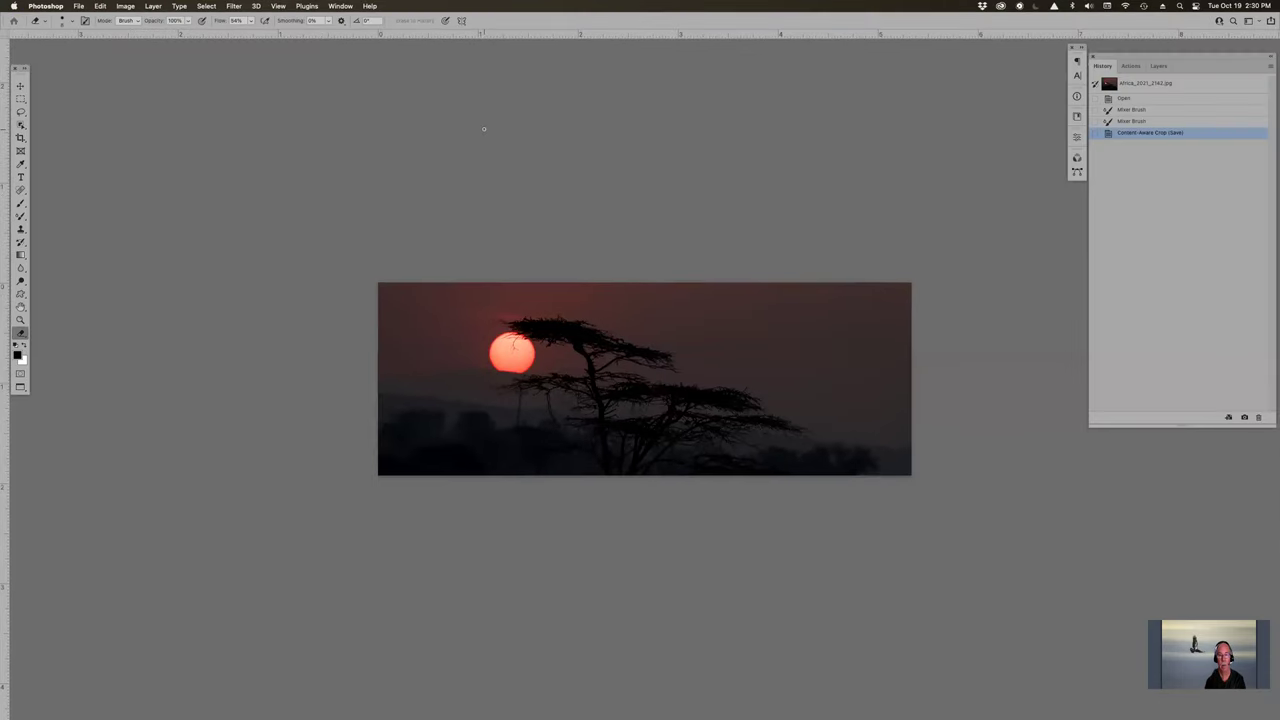
key(f)
key(f)
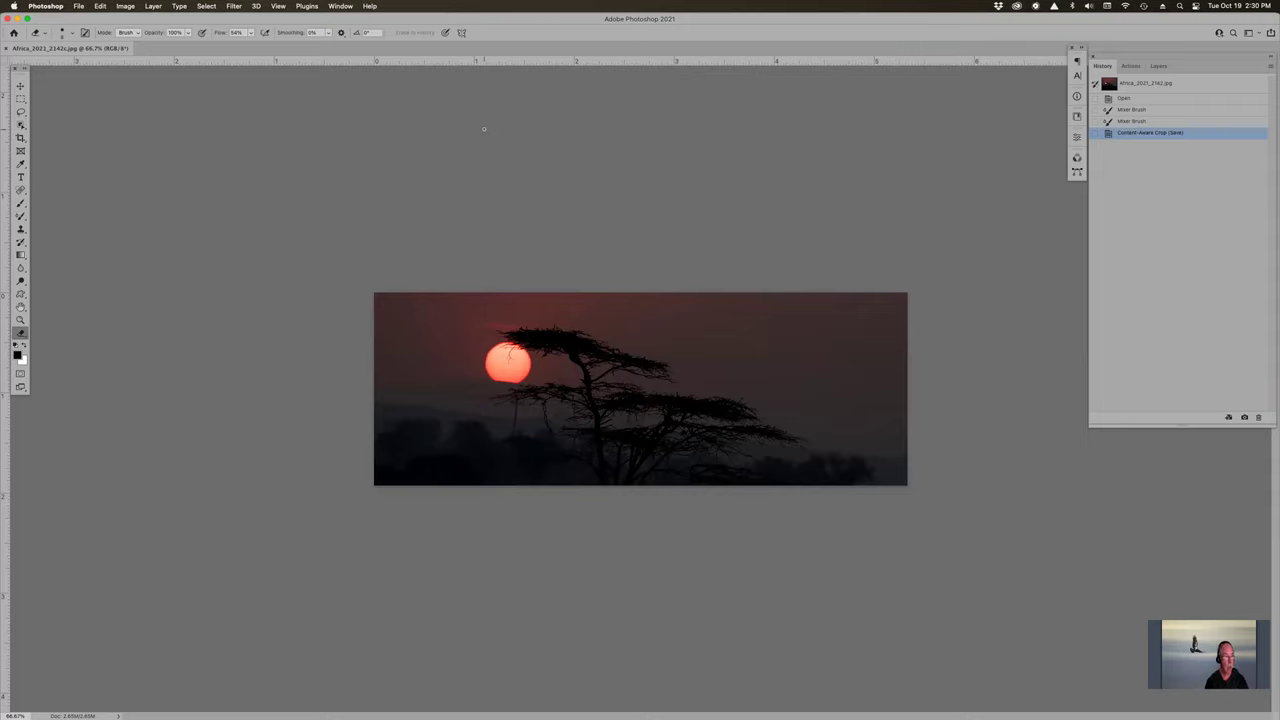
Step: Activate the Gradient tool and examine which other tools are grouped with it
key(g)
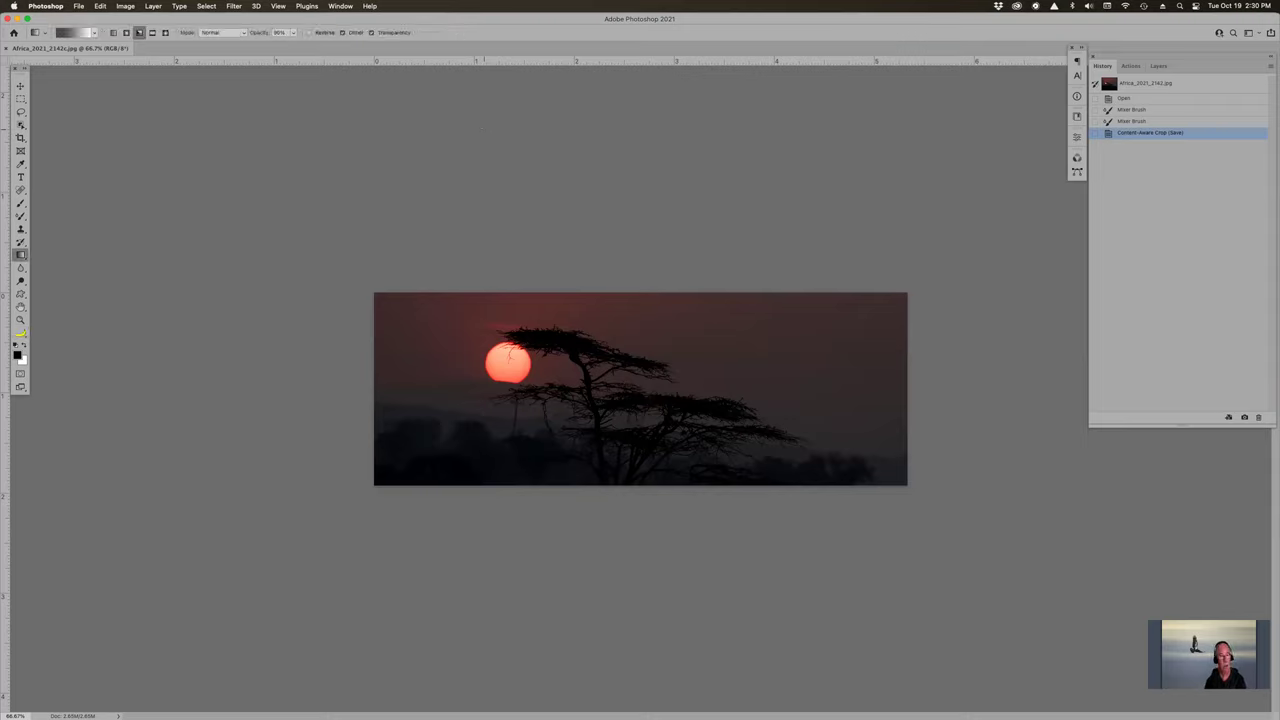
click(20, 256)
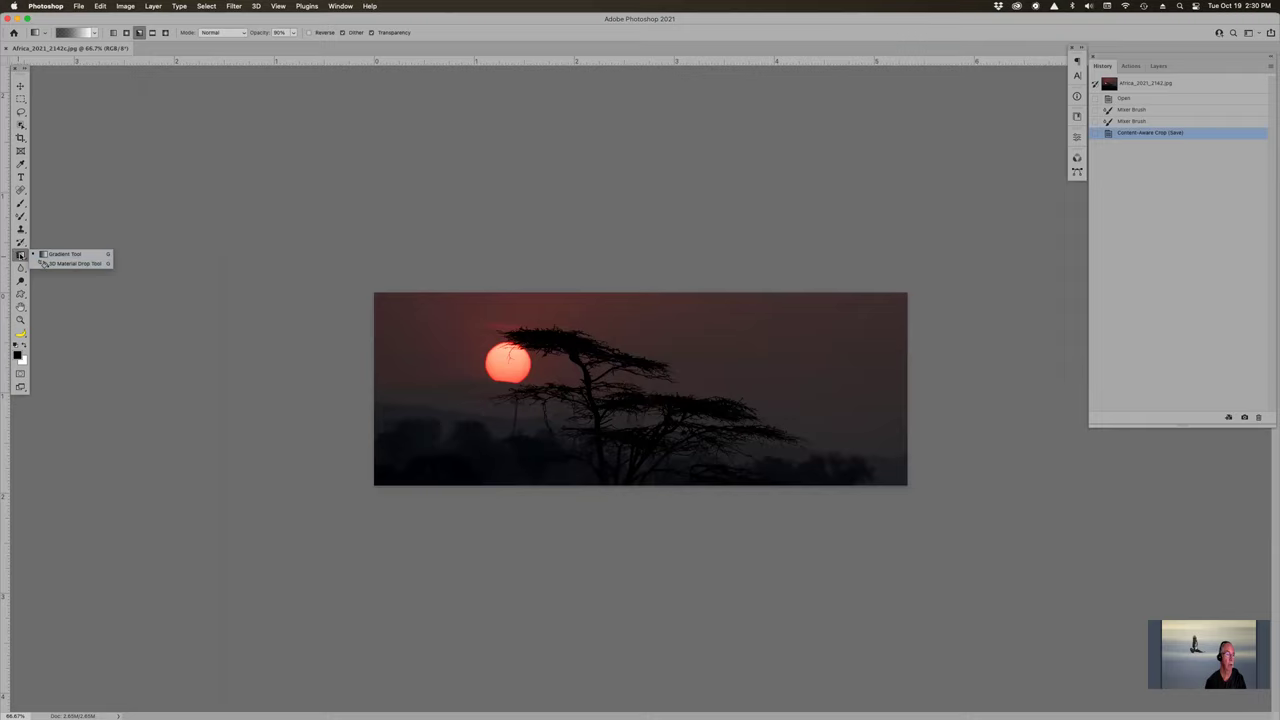
click(20, 256)
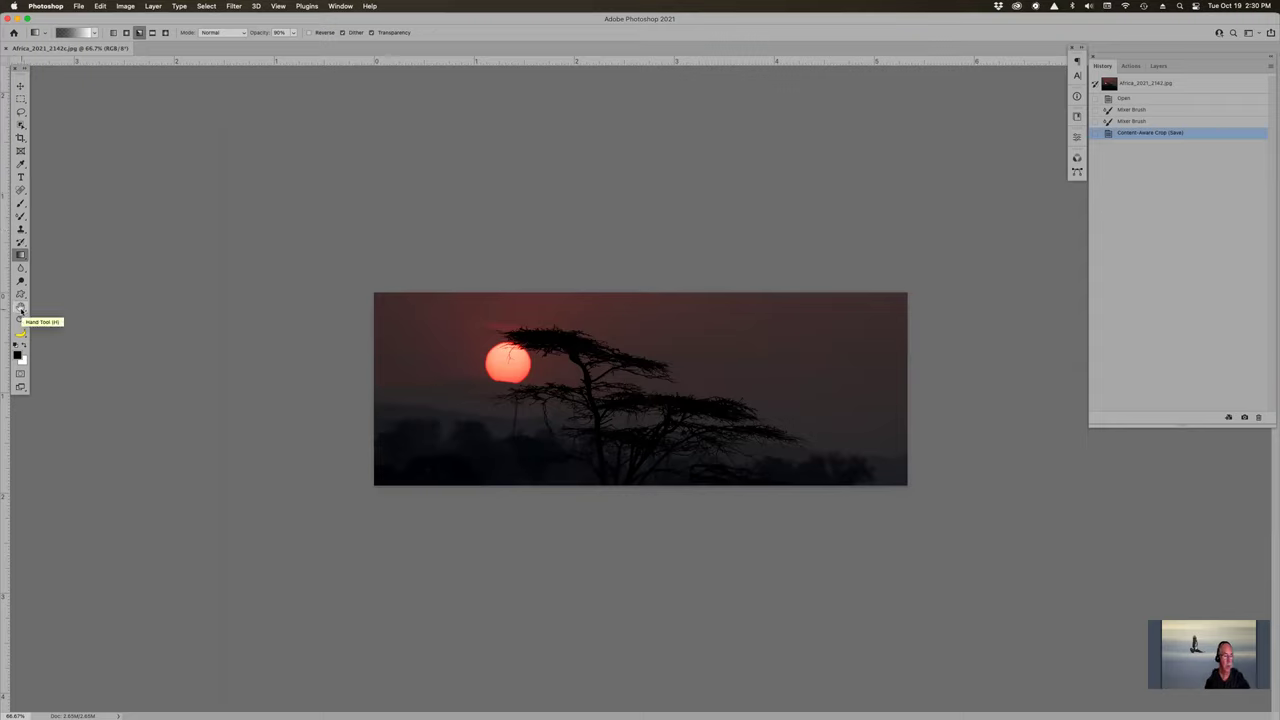
Step: Use the Hand tool to fit the photo to the screen, and pan across the sun and tree at 300% magnification
click(20, 308)
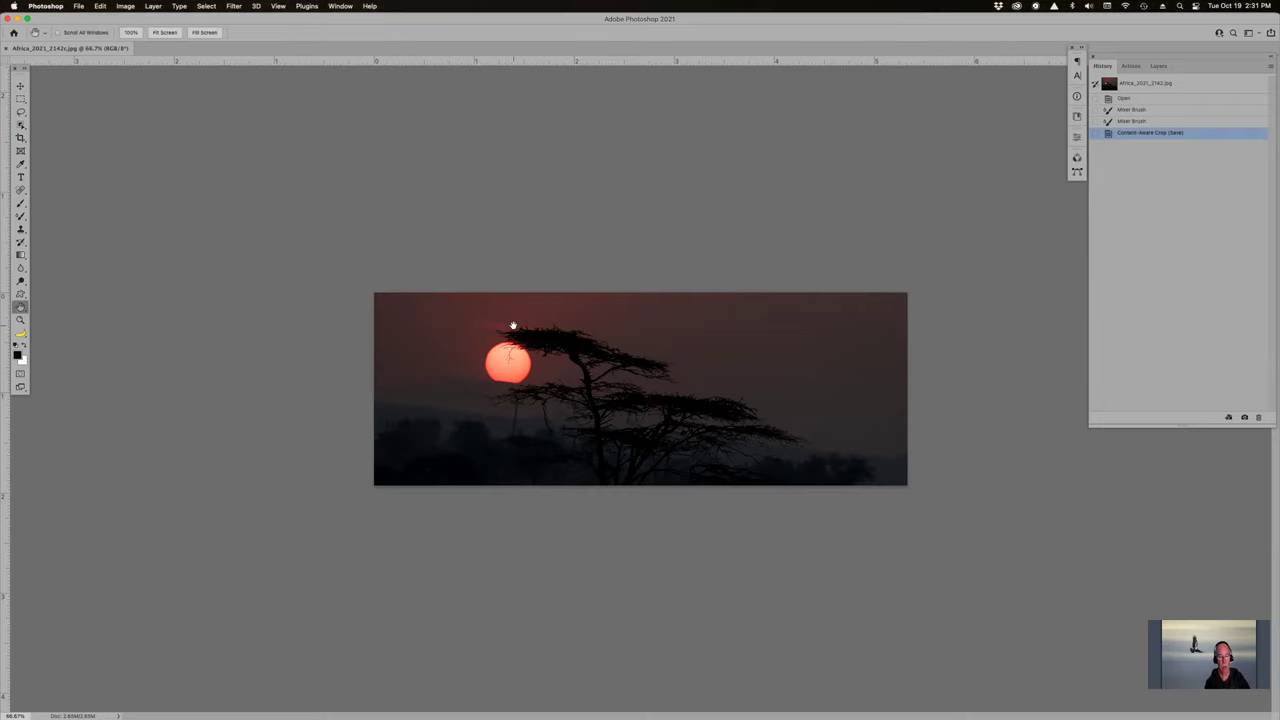
double_click(21, 308)
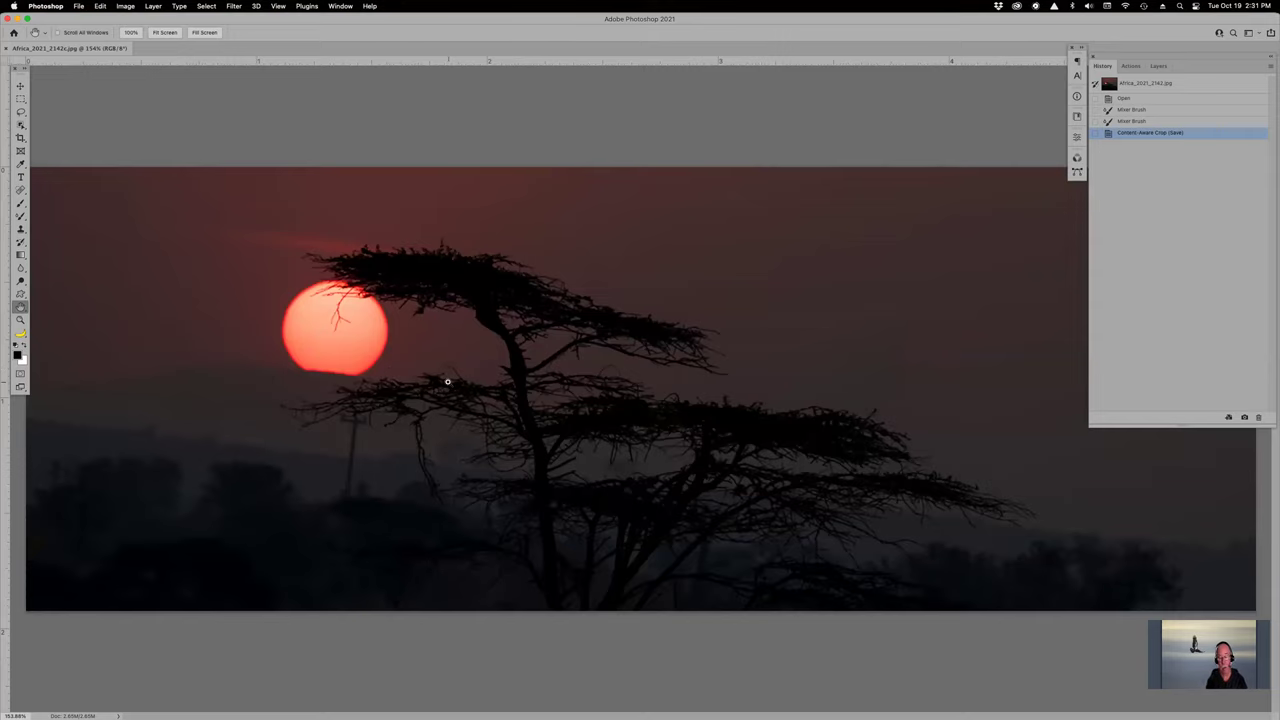
key(super+equal)
key(super+equal)
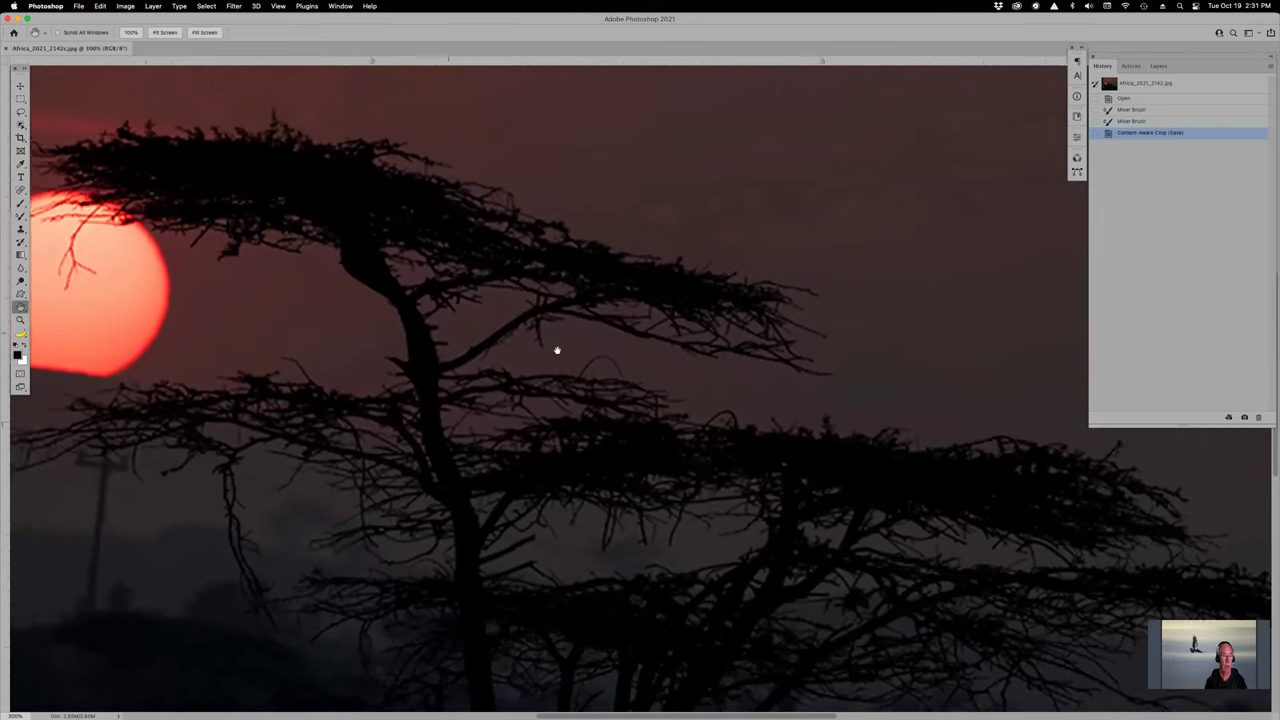
drag(551, 346, 829, 263)
scroll(620, 366, right, 5)
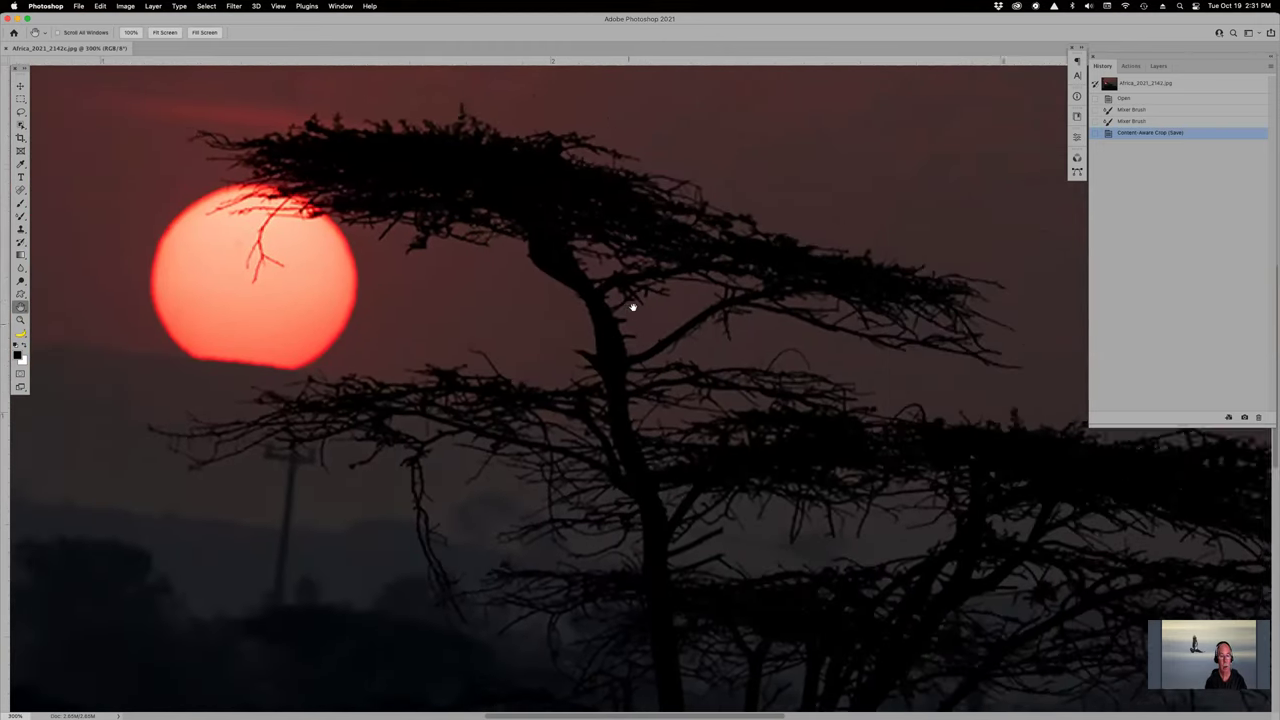
scroll(629, 294, down, 1)
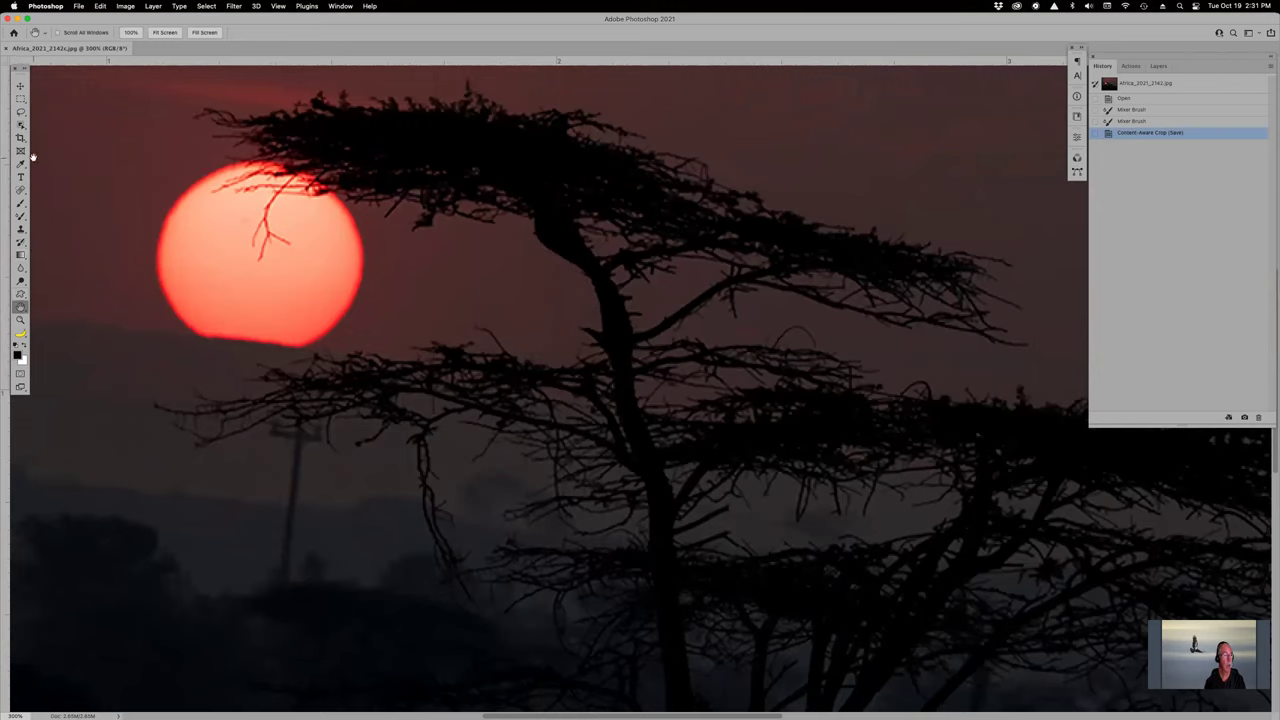
Step: With the Brush tool active, pan the enlarged photo using the temporary Hand tool, and fit the whole photo to the screen again
click(20, 204)
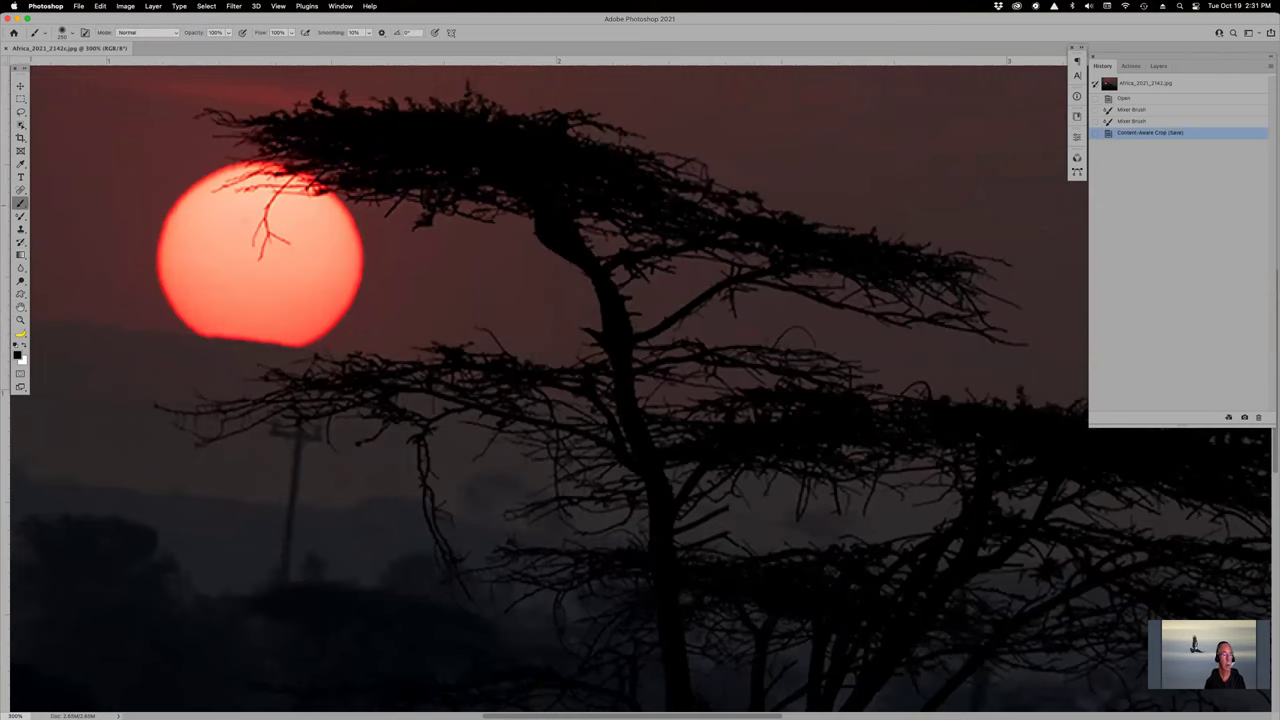
key(space)
drag(574, 340, 586, 151)
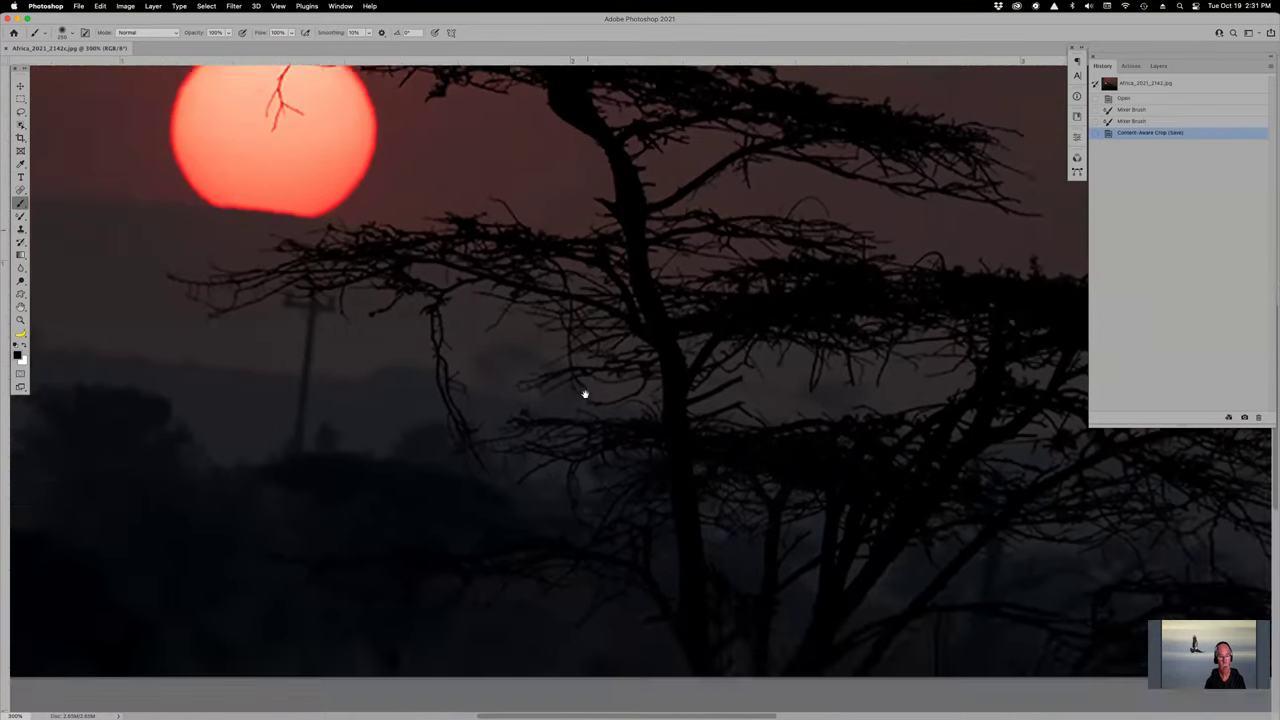
drag(583, 394, 626, 382)
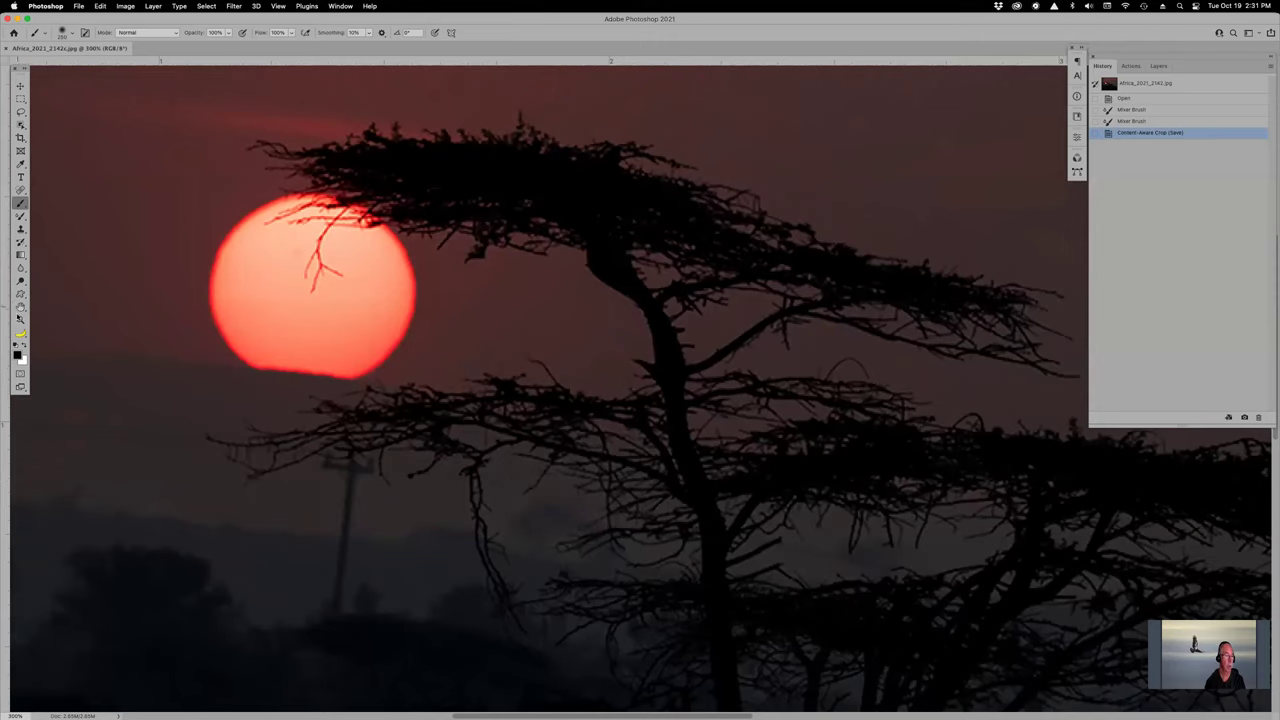
double_click(20, 308)
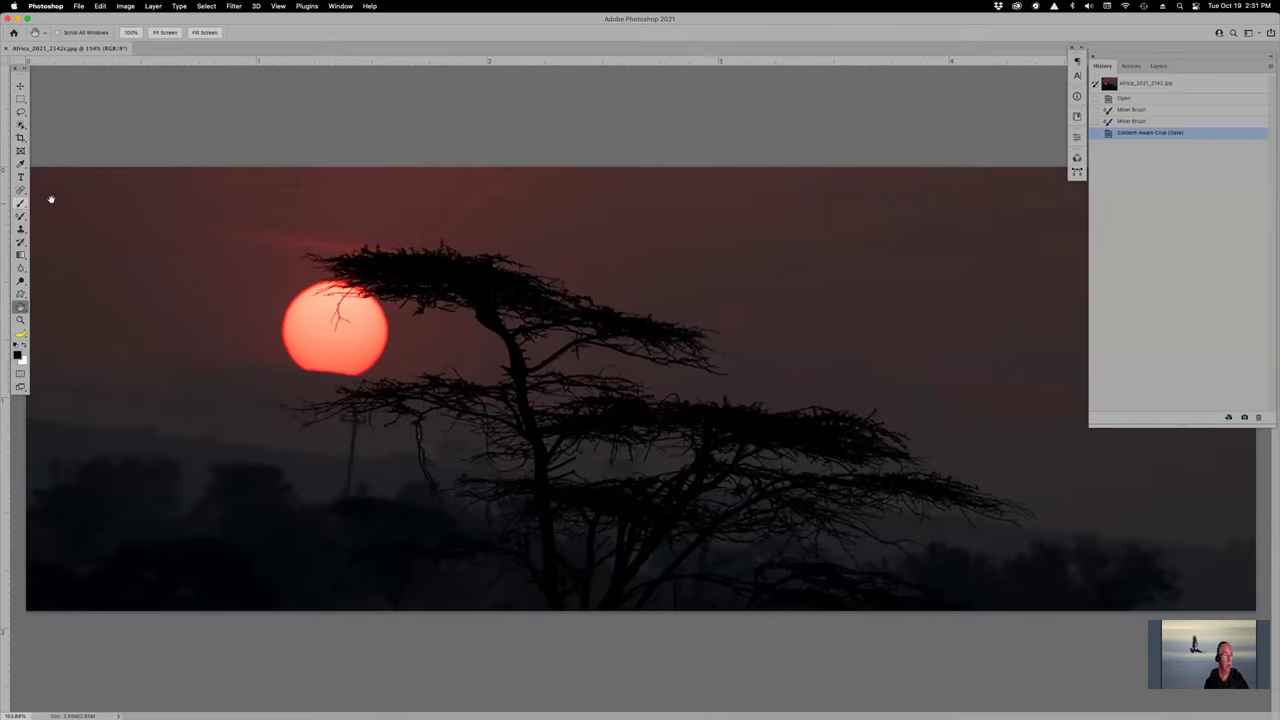
Step: Switch the active sampling tool from the Color Sampler Tool to the Eyedropper Tool
key(i)
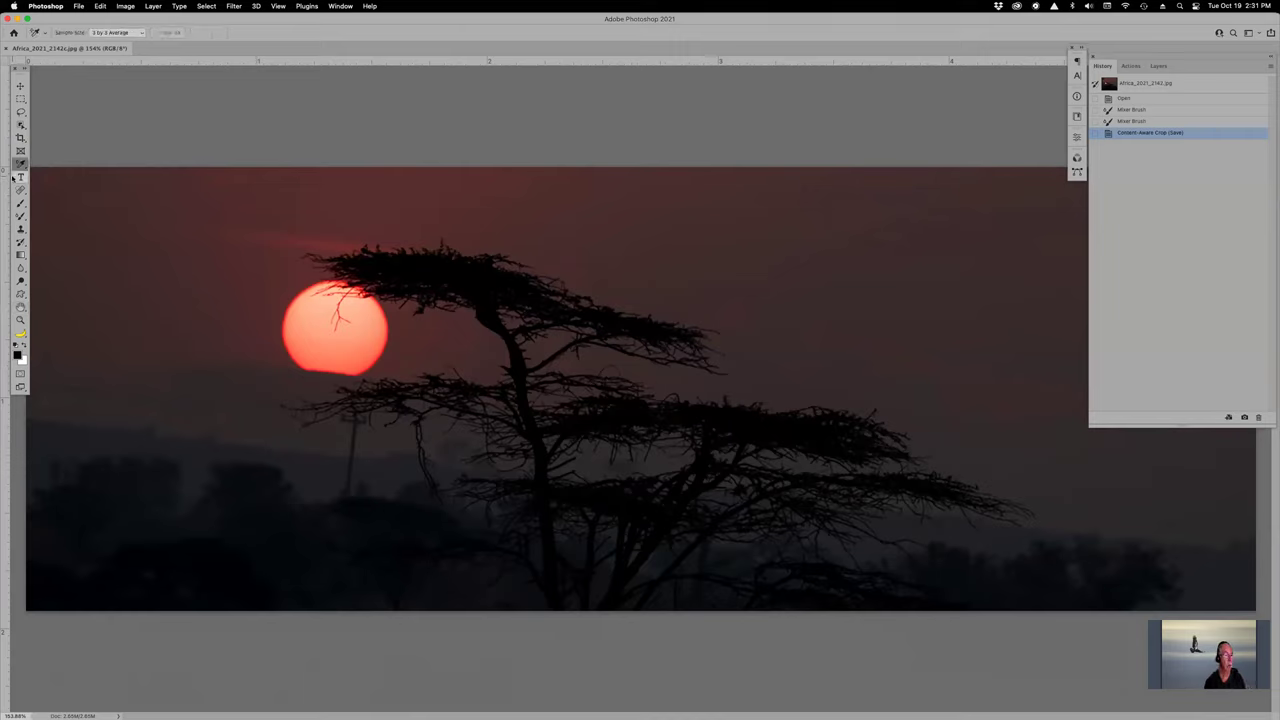
click(20, 164)
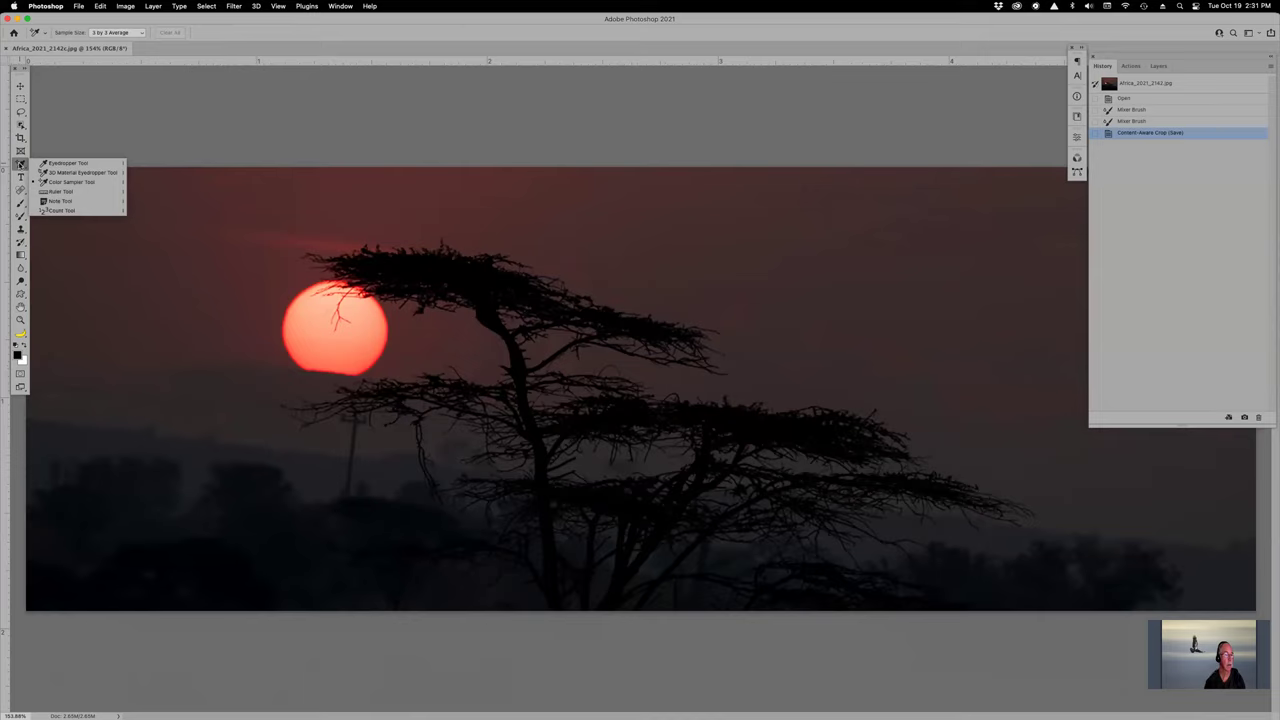
click(86, 162)
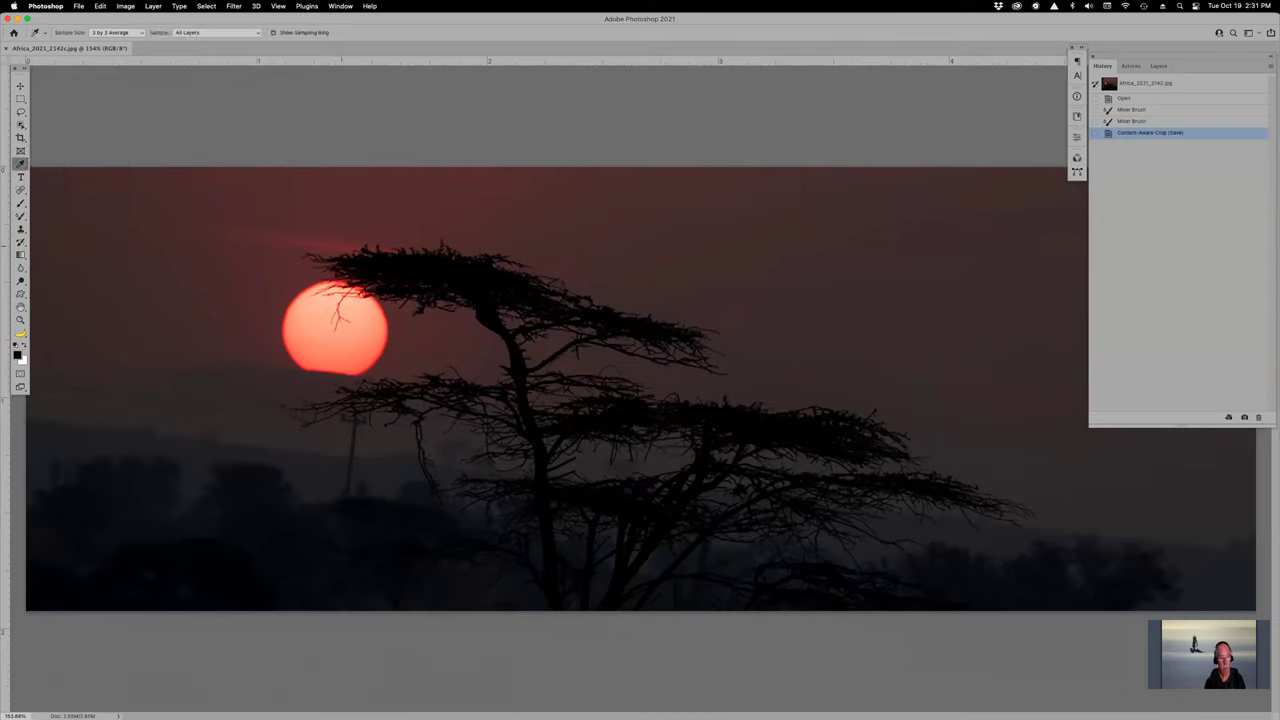
Step: Activate the Brush tool and sample foreground colours from the sun, tree and sky, ending with the dark red of the sky above the sun
key(b)
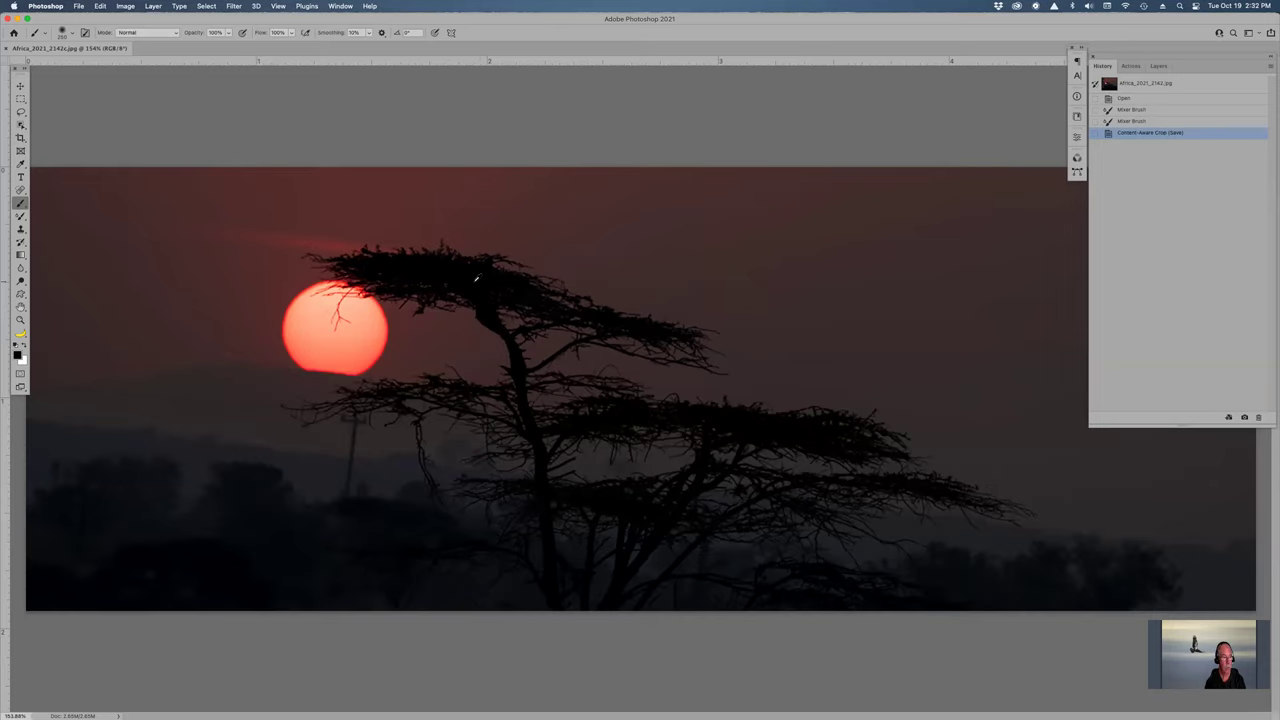
alt+click(357, 320)
alt+click(327, 351)
alt+click(350, 347)
alt+click(474, 360)
alt+click(452, 267)
alt+click(325, 244)
drag(337, 240, 78, 186)
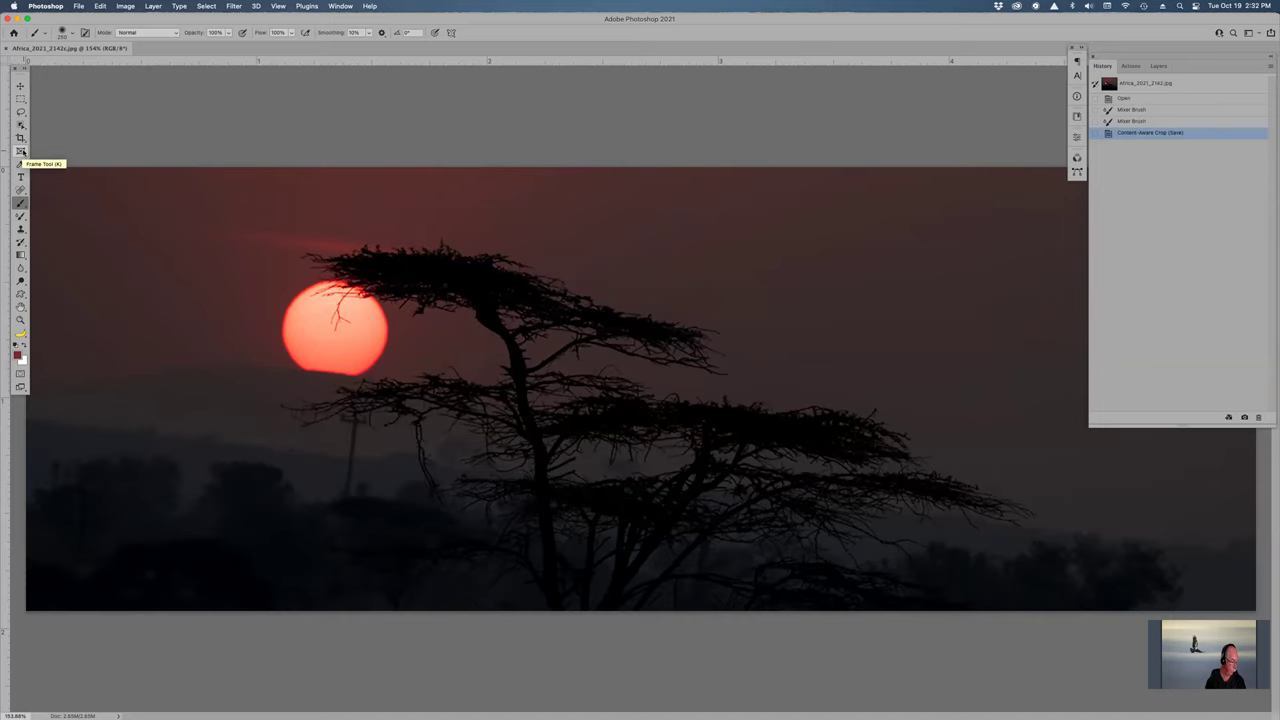
Step: Draw a rectangular frame around the sun and upper tree with the Frame Tool, and undo it
click(20, 151)
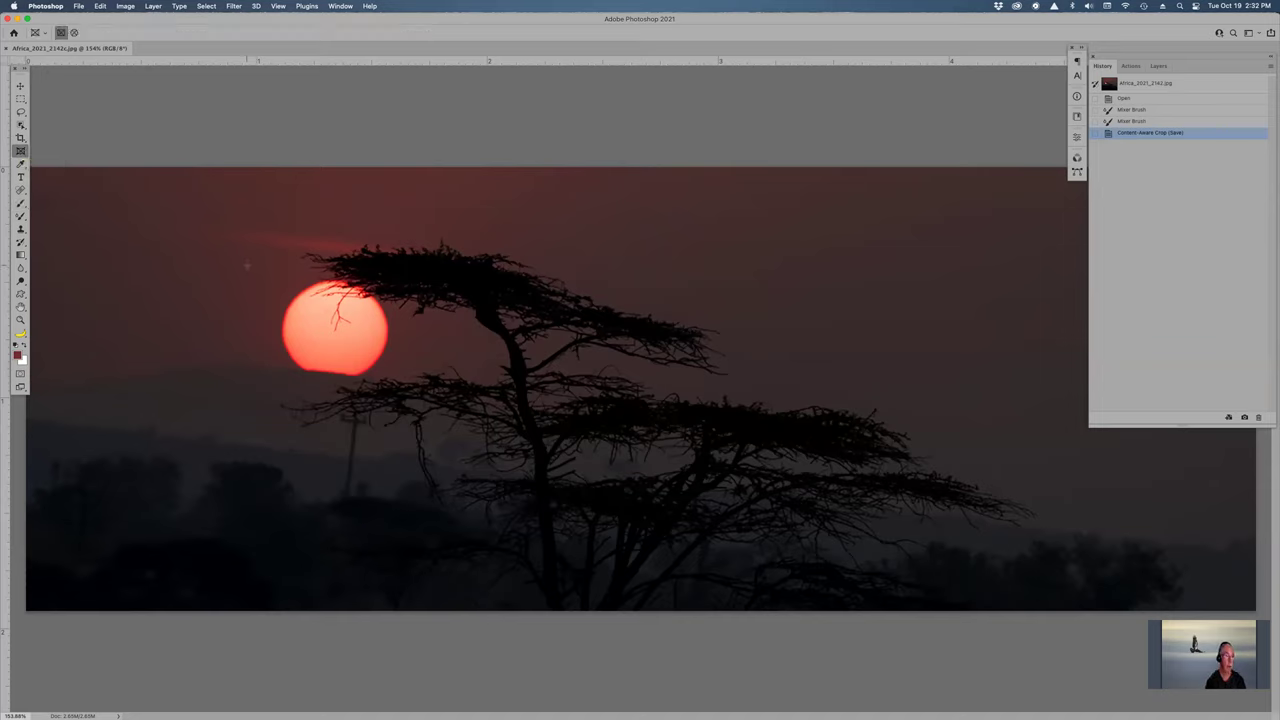
drag(184, 213, 708, 512)
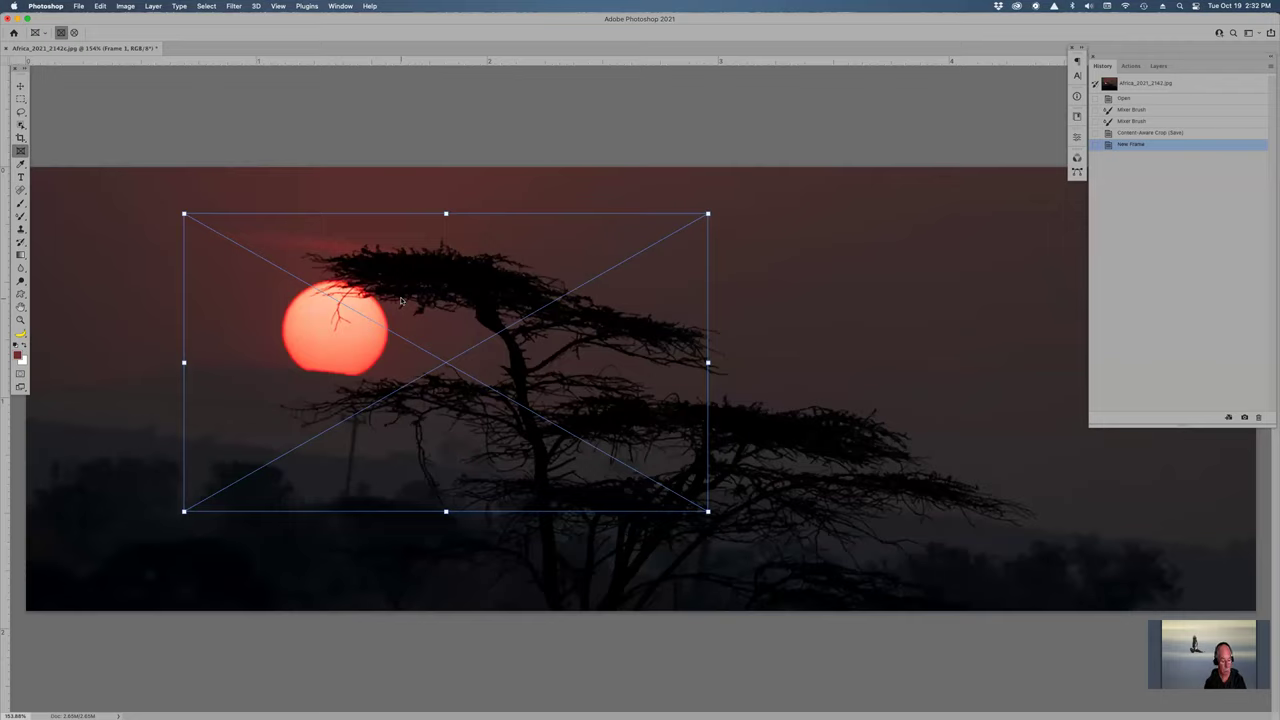
key(super+z)
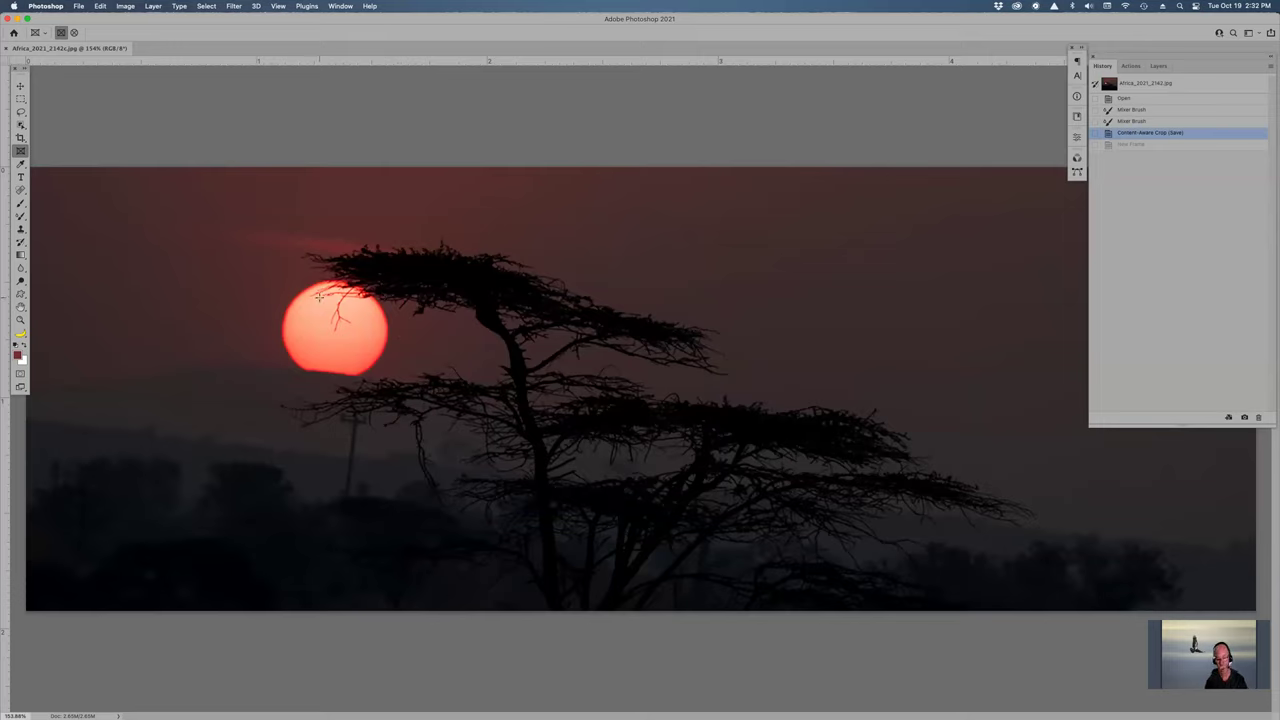
Step: Draw a freehand Lasso selection around the sun, undo it, and examine the lasso variants while keeping the Lasso Tool
key(l)
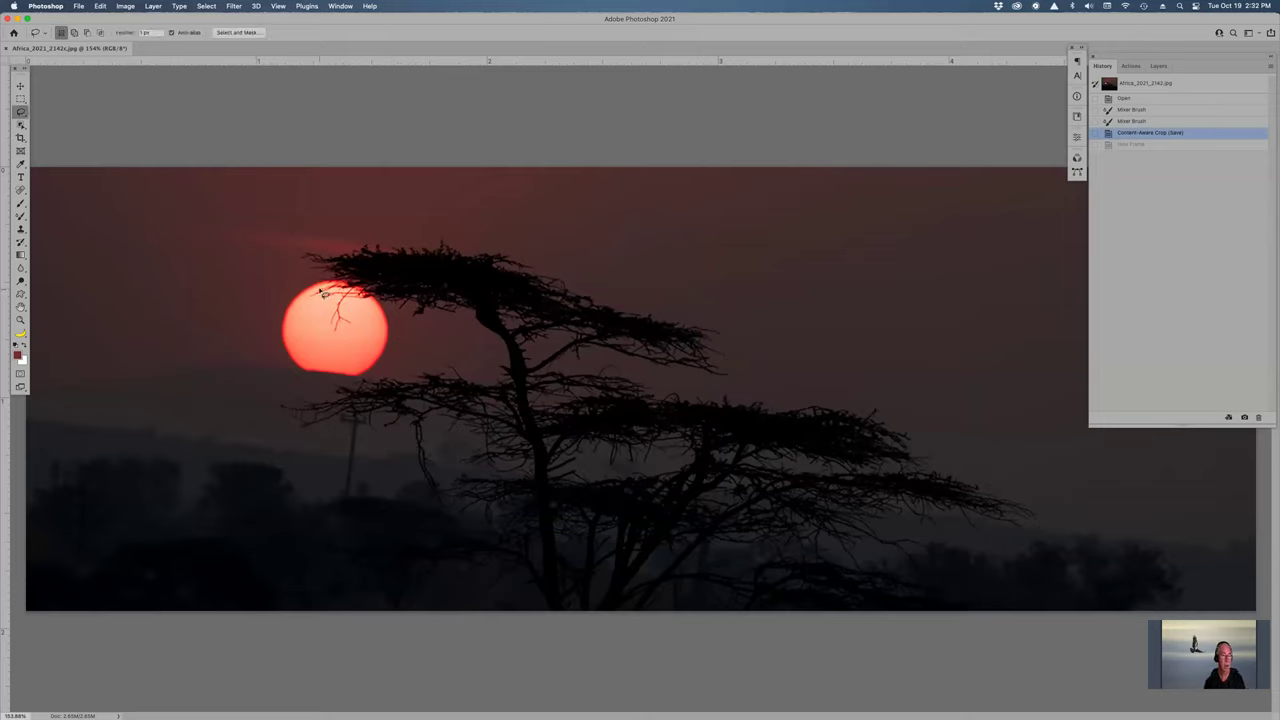
mouse_move(326, 285)
mouse_down()
mouse_move(283, 353)
mouse_move(316, 391)
mouse_move(419, 378)
mouse_move(353, 267)
mouse_move(312, 258)
mouse_up()
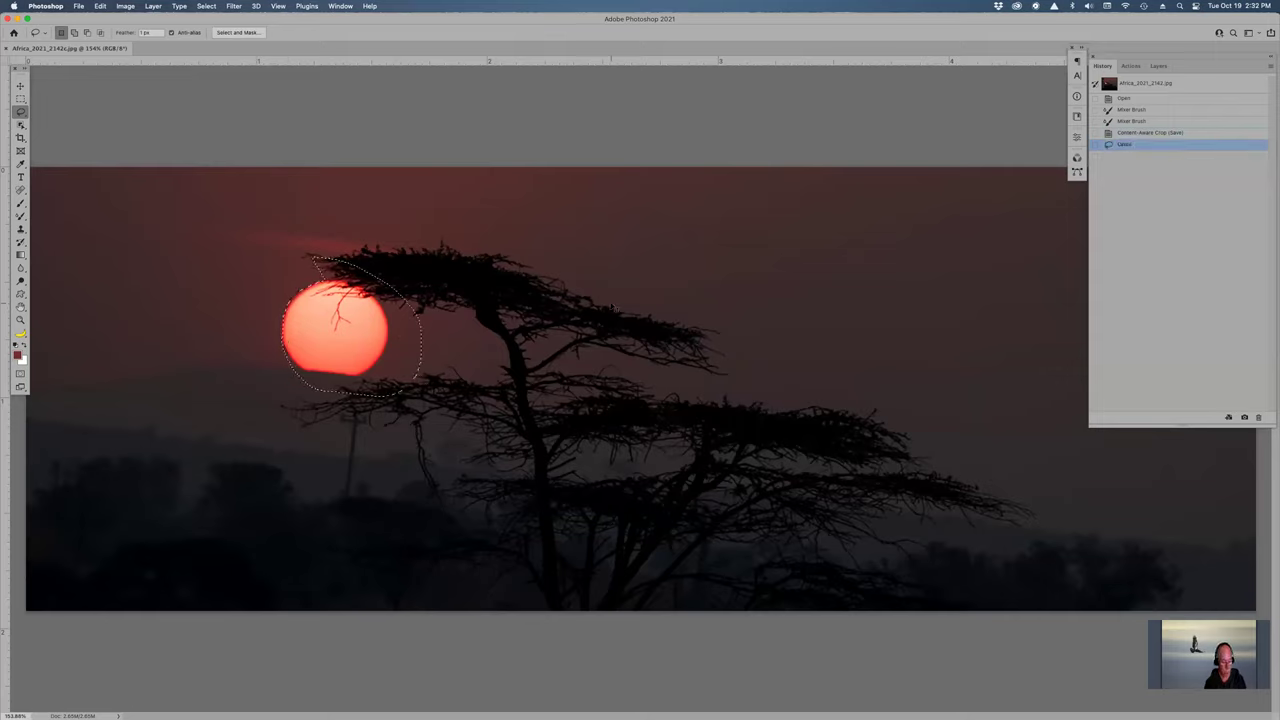
key(super+z)
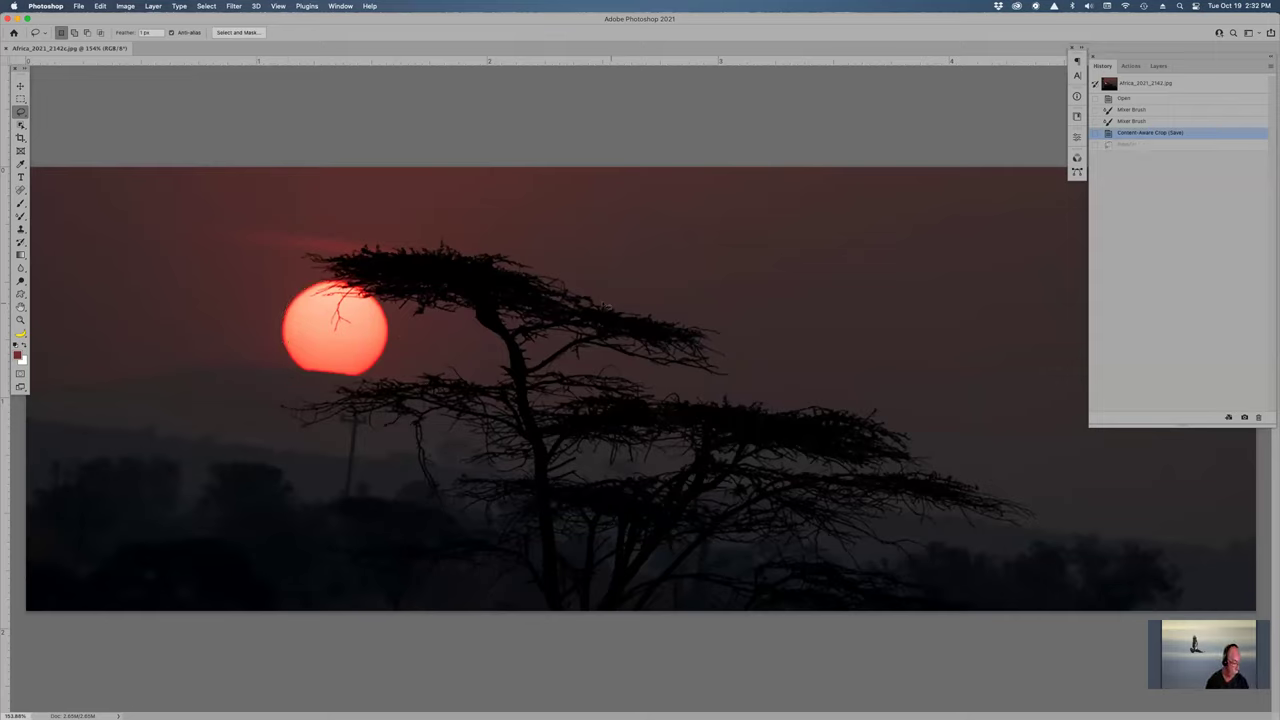
click(21, 113)
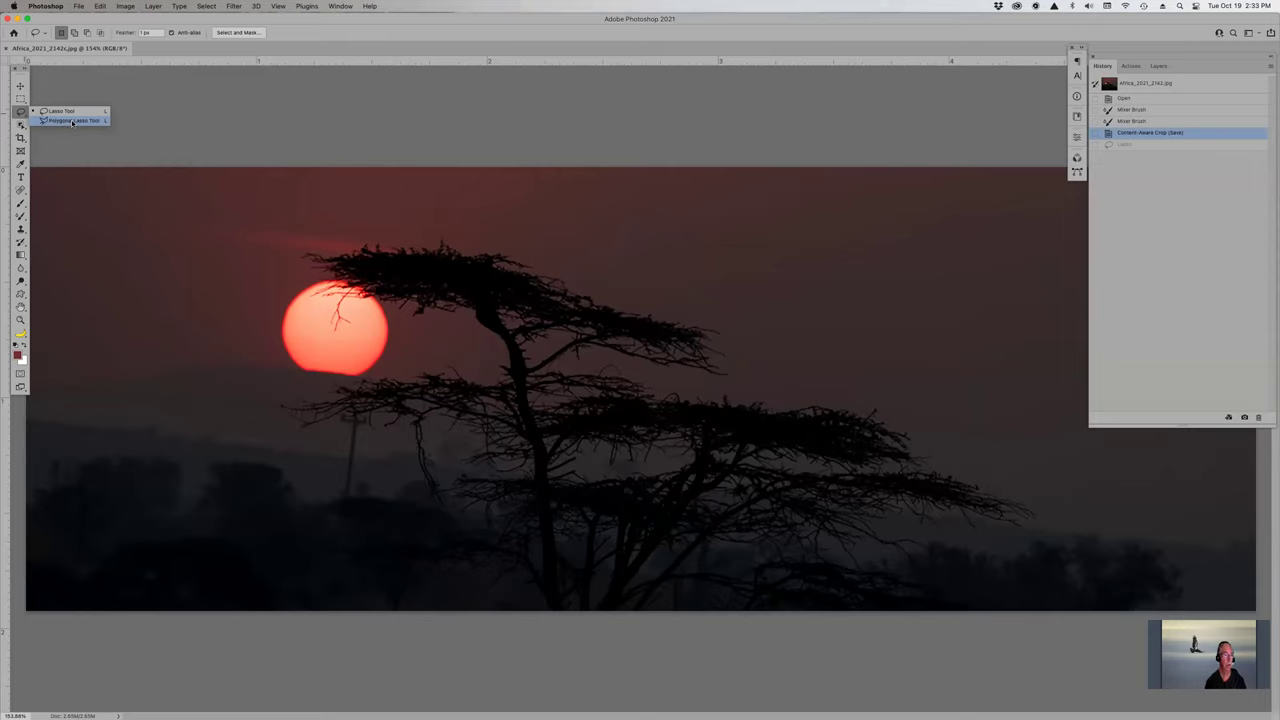
click(62, 111)
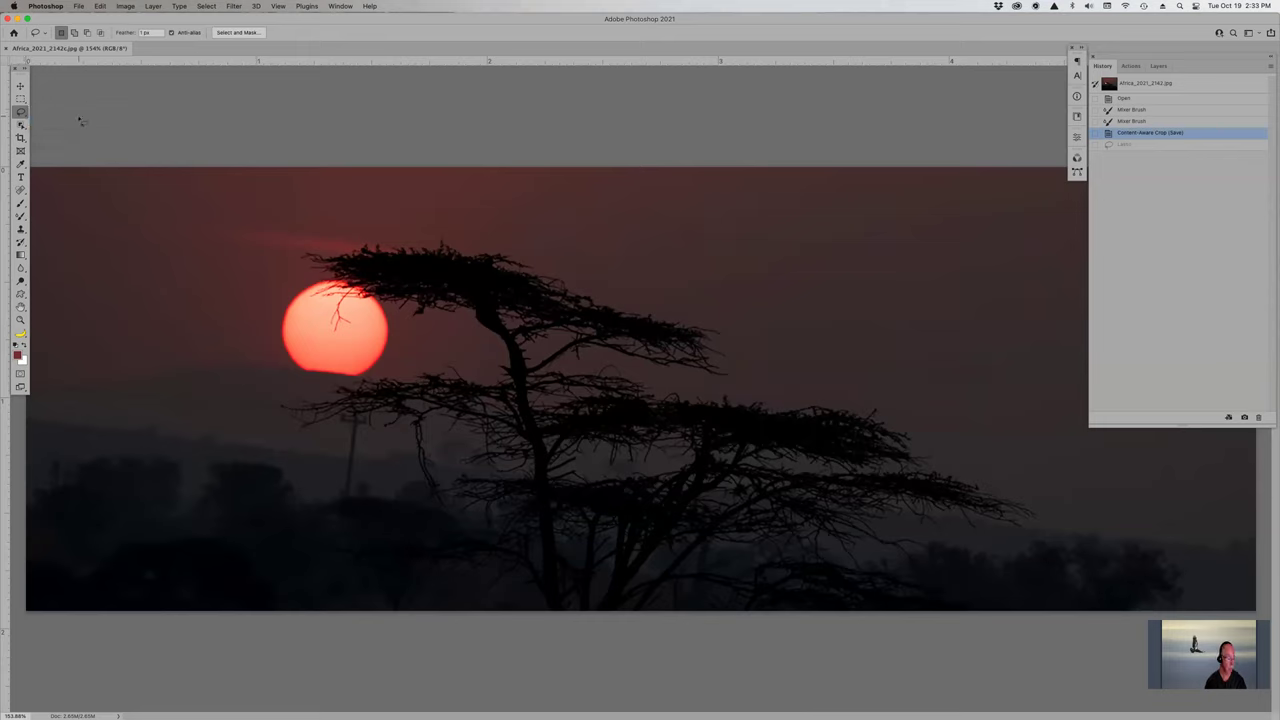
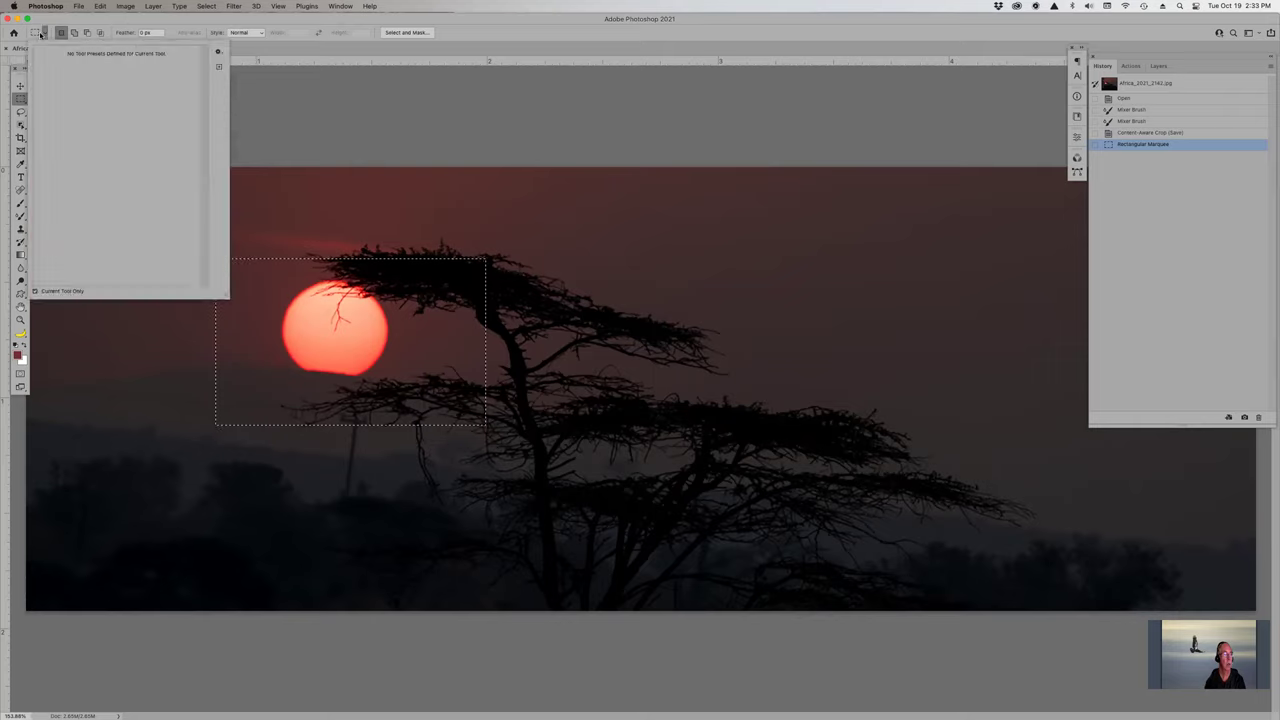
Step: Examine the tool presets available for the Rectangular Marquee tool and close the list
click(37, 34)
click(36, 34)
click(36, 34)
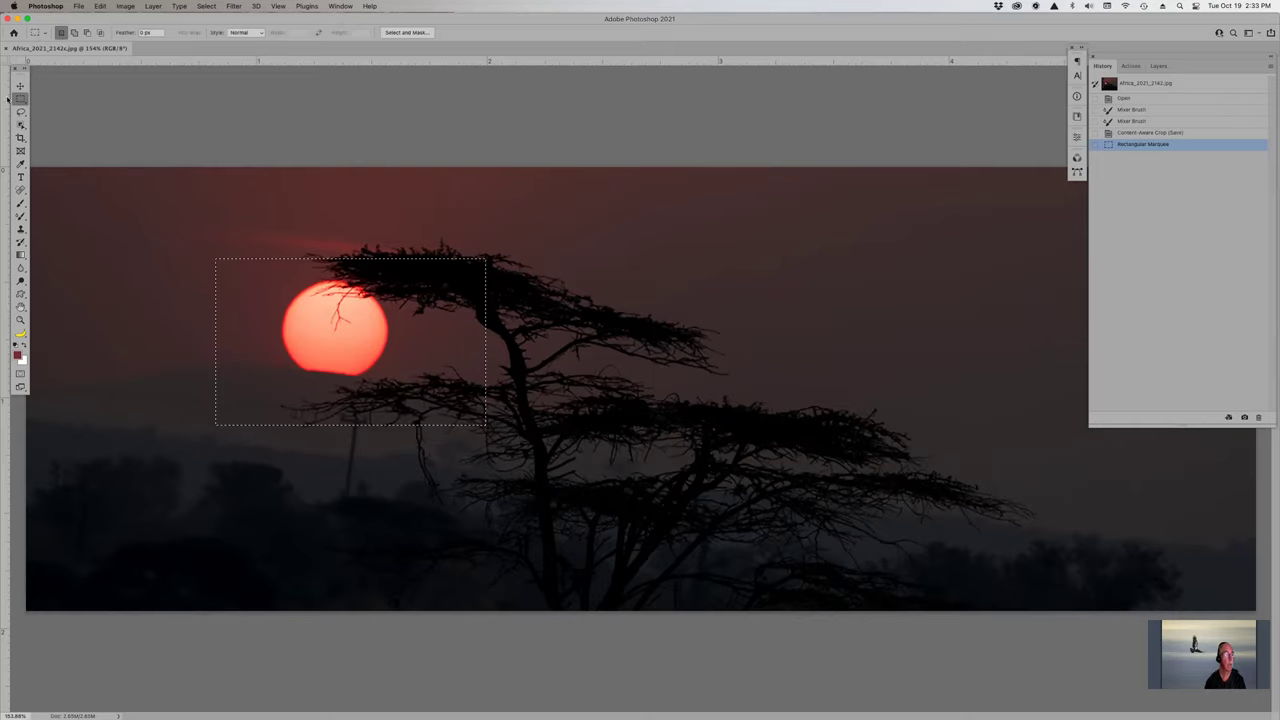
Step: Draw elliptical selections over the tree with the Elliptical Marquee tool, and add another one around the sun to the last selection
drag(20, 98, 43, 107)
drag(432, 228, 655, 485)
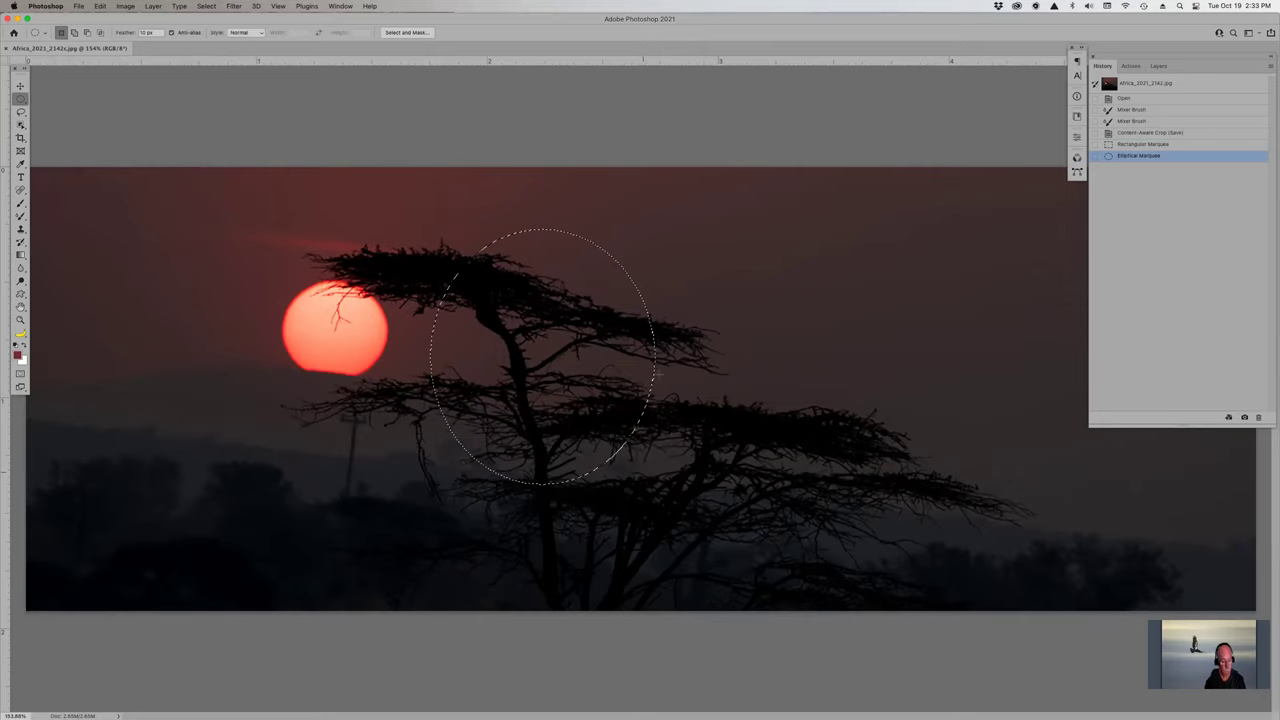
drag(684, 304, 757, 545)
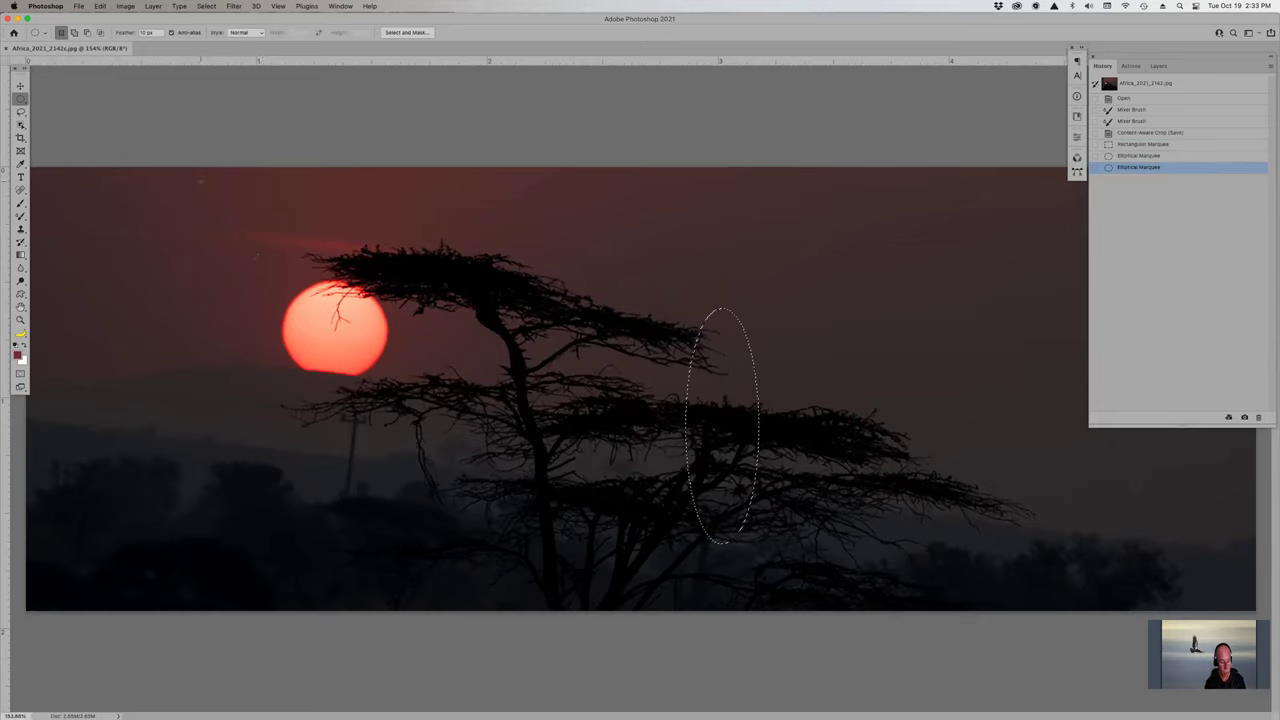
key(shift)
drag(276, 274, 395, 383)
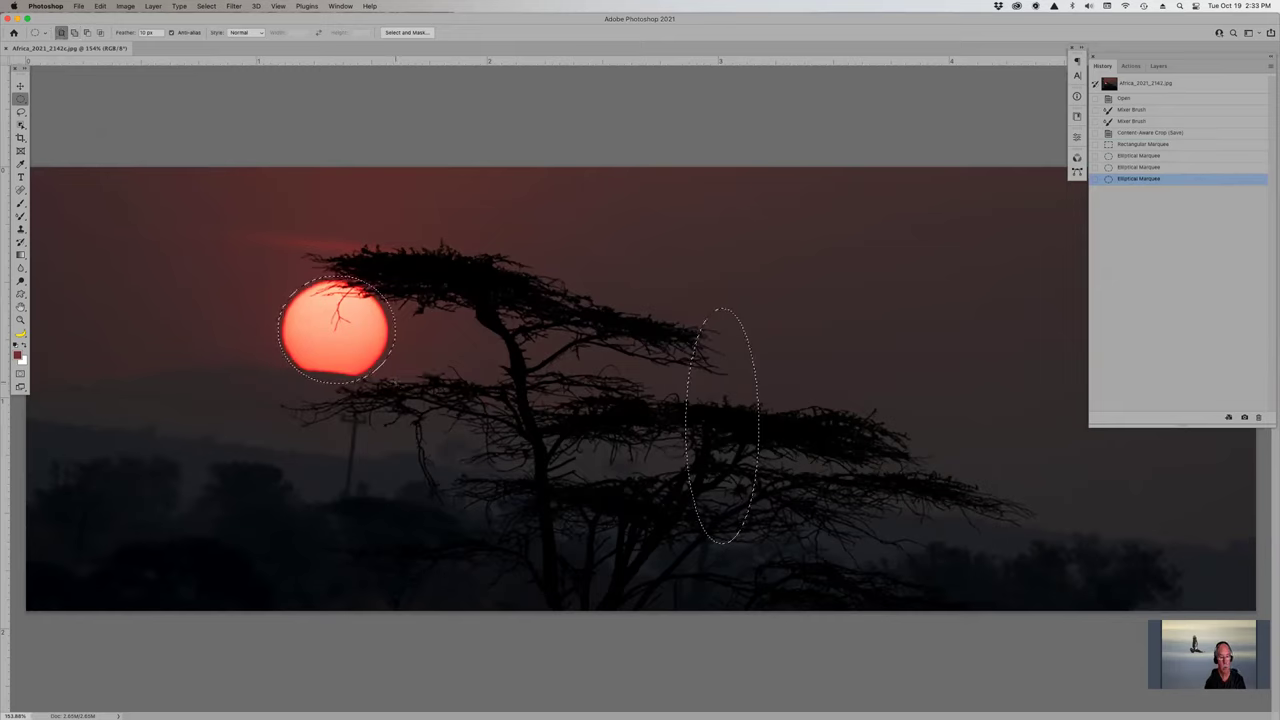
Step: Deselect everything, draw a new circular selection around the sun, and move it to line up with the sun's edge
key(super+d)
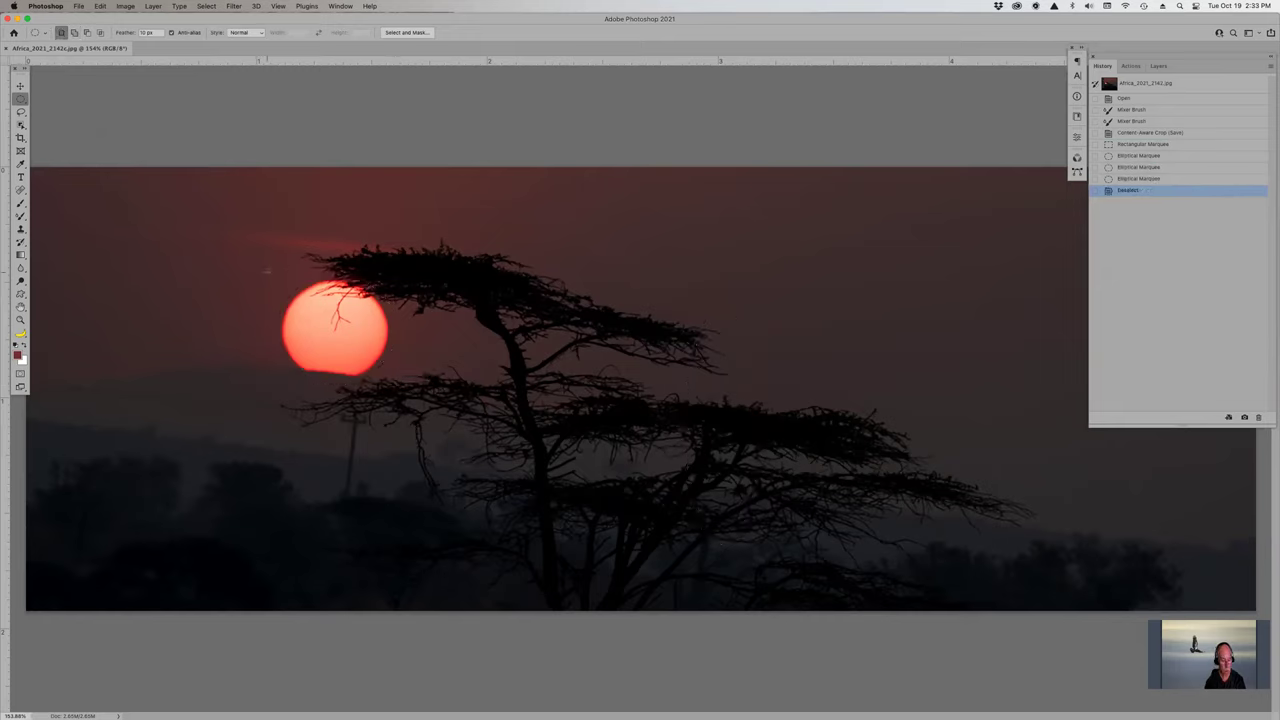
drag(268, 272, 328, 349)
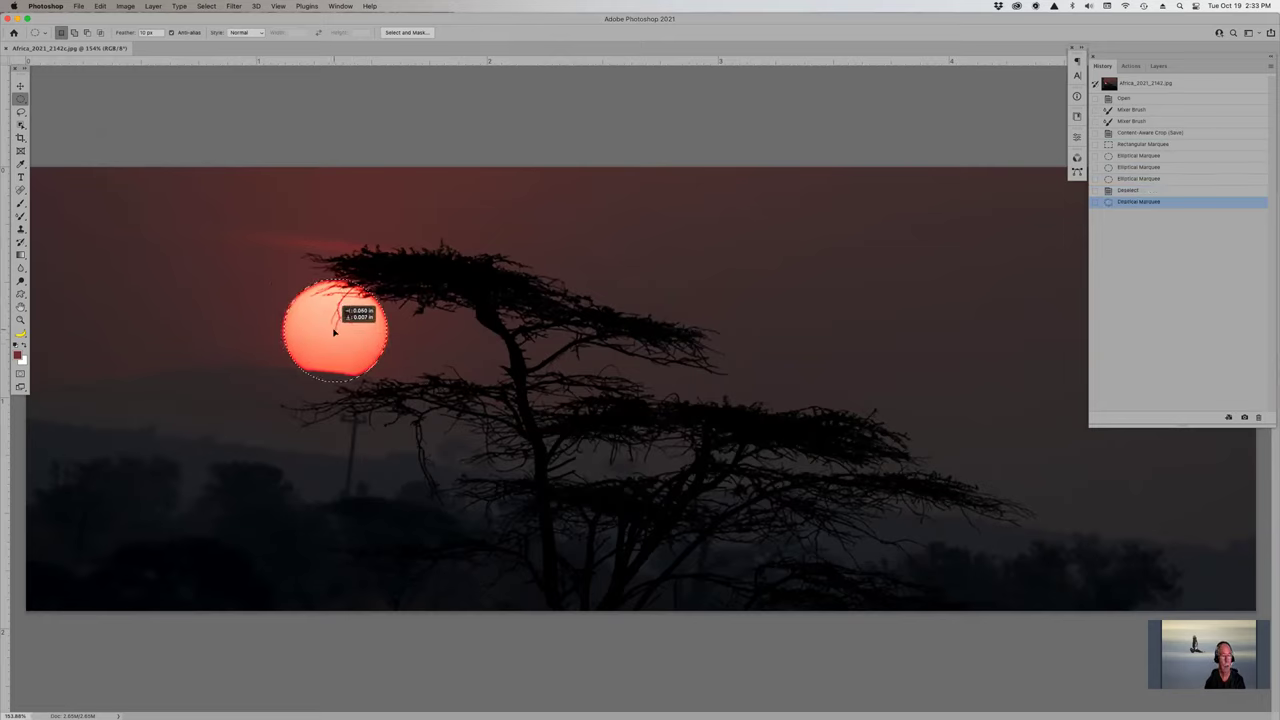
drag(335, 332, 336, 332)
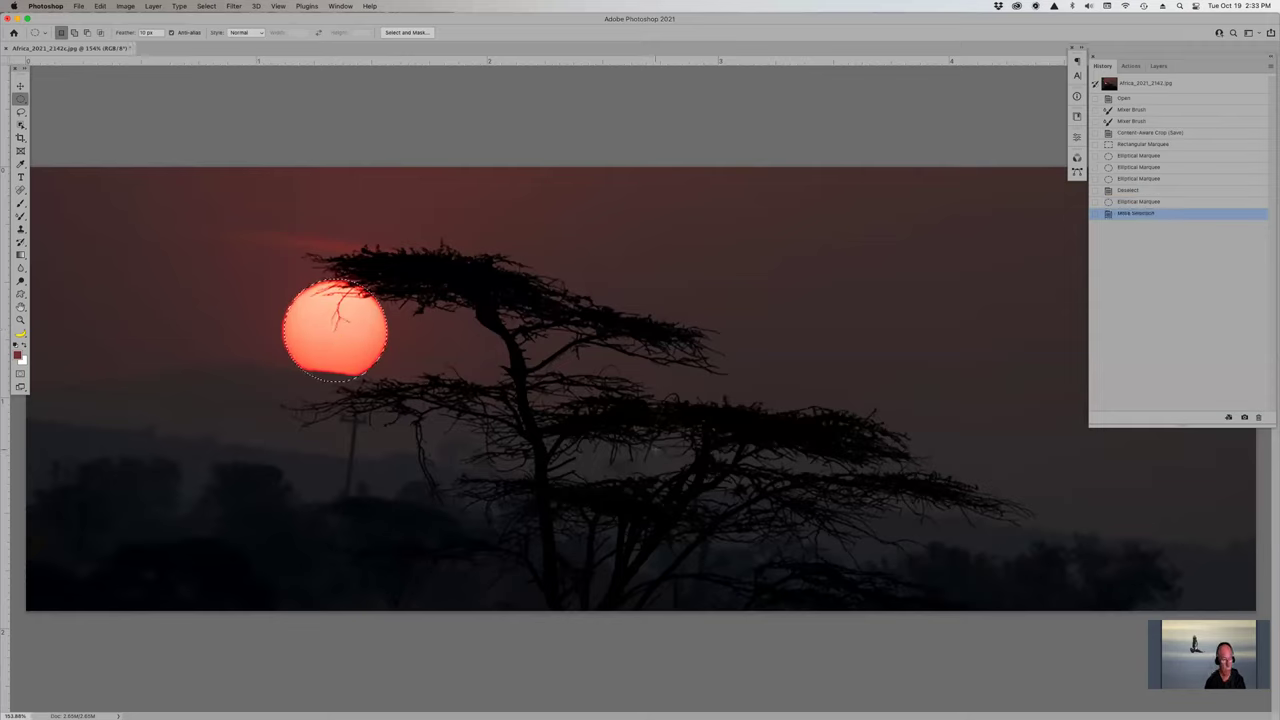
Step: Draw a wide rectangular selection across the treetop and sky with the Rectangular Marquee tool, and undo it
drag(20, 99, 65, 99)
drag(485, 253, 833, 304)
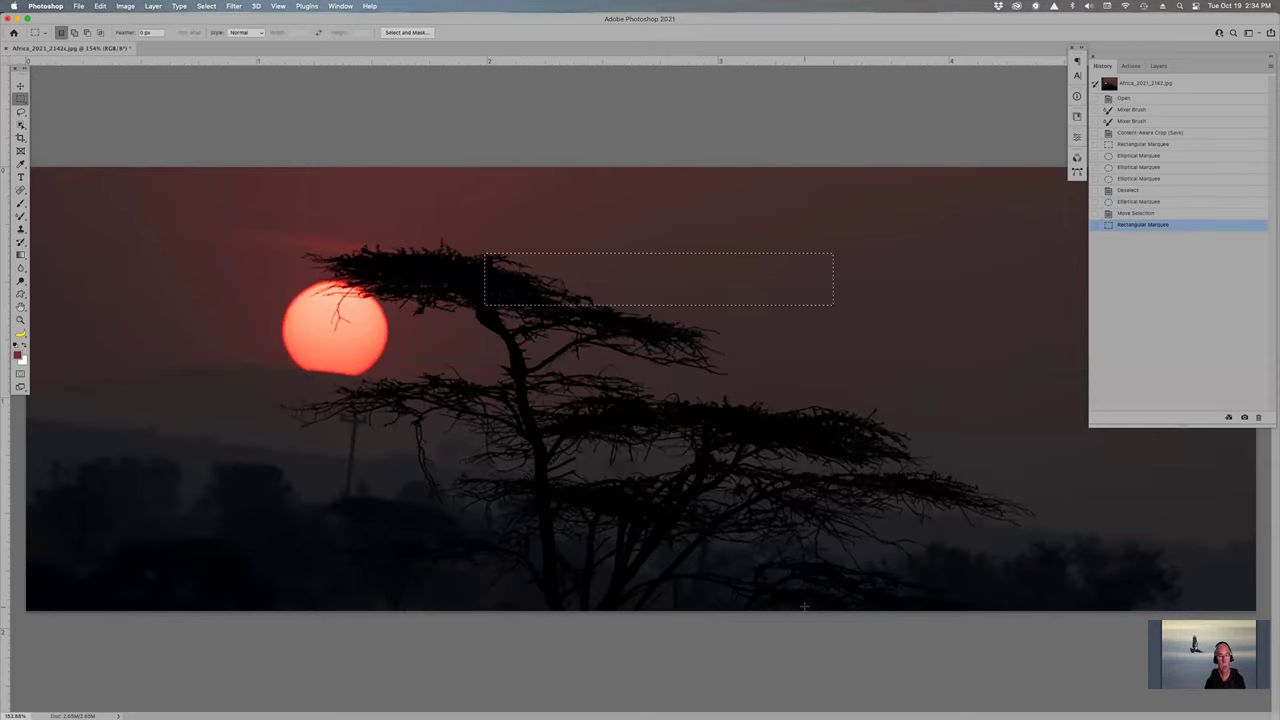
key(super+z)
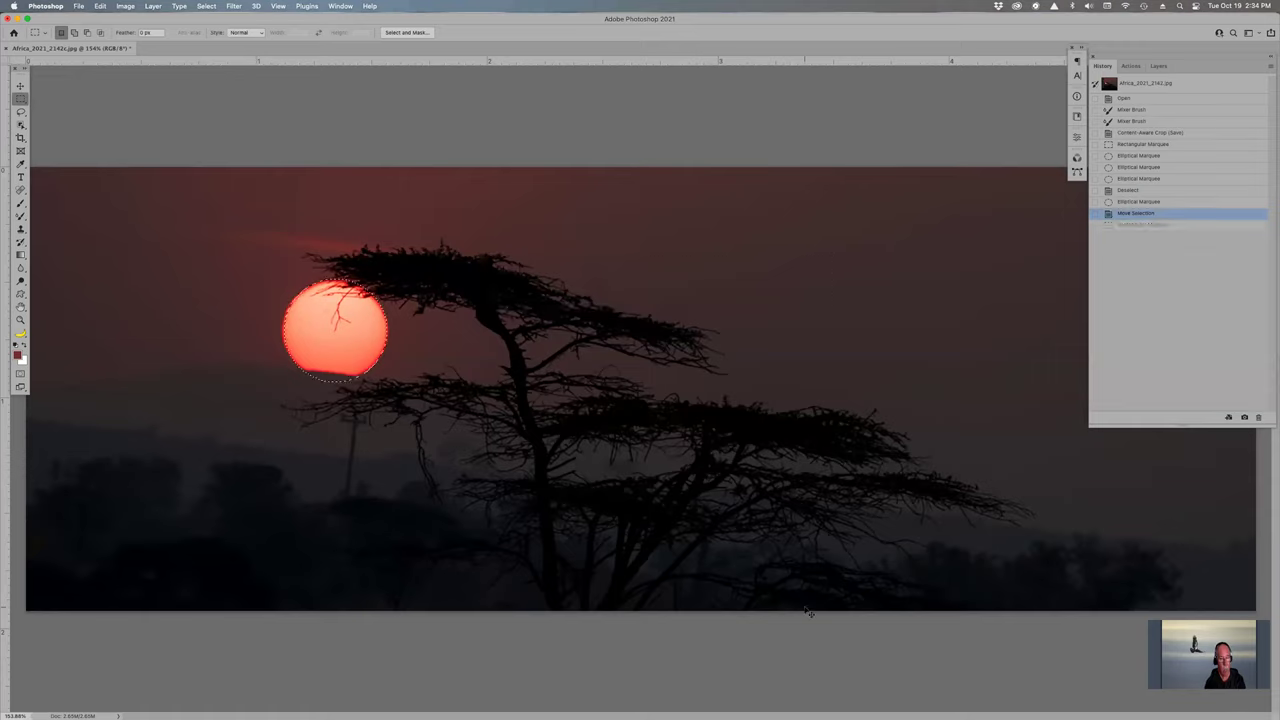
Step: Add a rectangular selection over the tree to the sun selection and deselect both, and draw a square selection over the trunk and undo it
drag(571, 264, 814, 443)
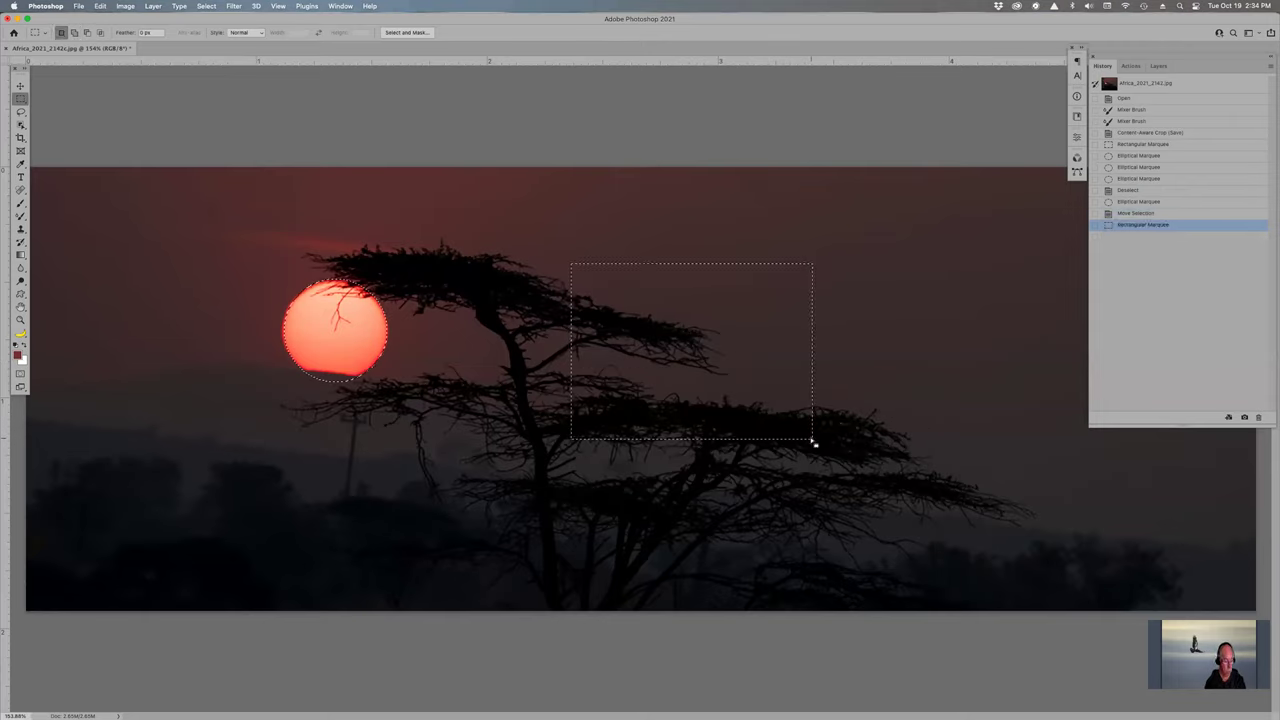
click(686, 420)
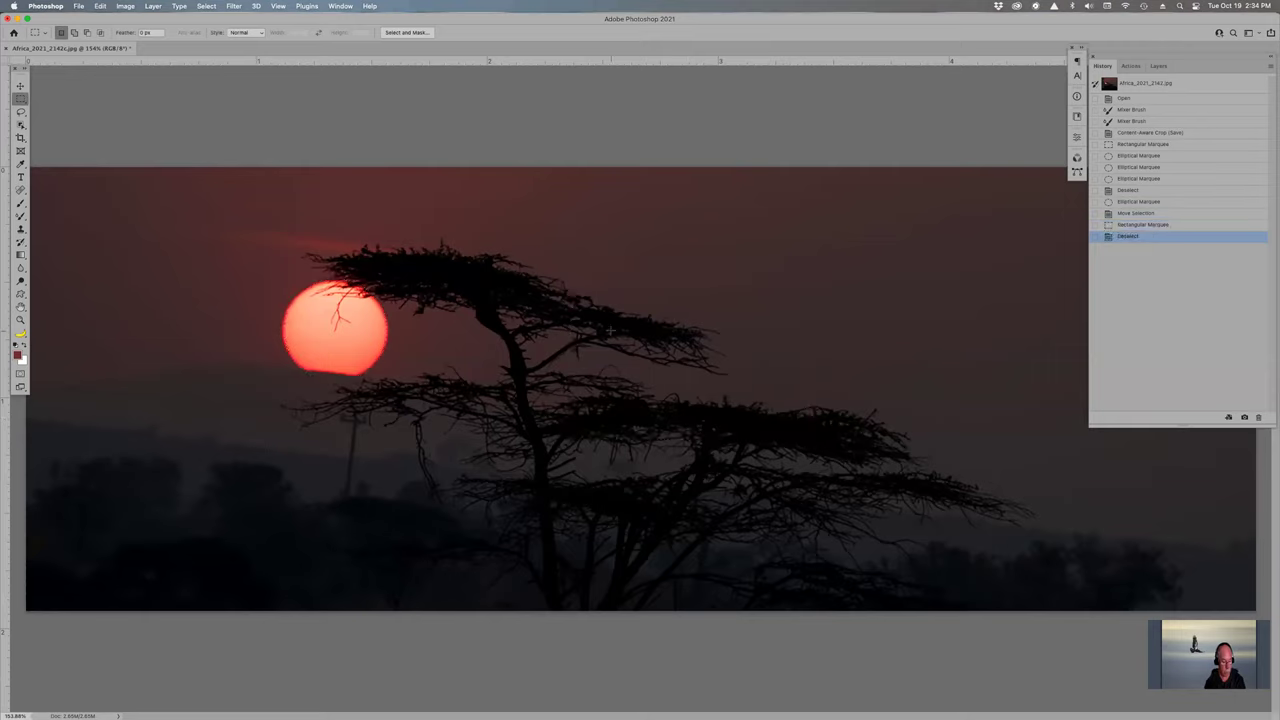
drag(514, 263, 820, 453)
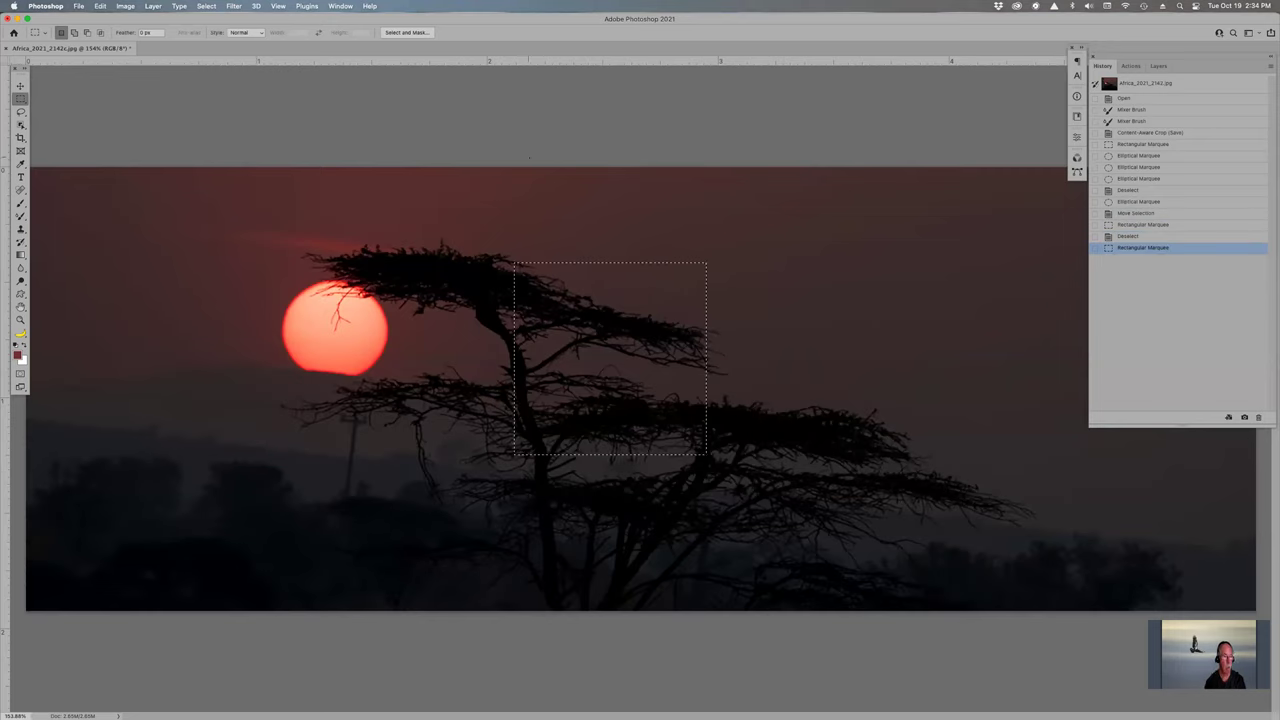
key(super+z)
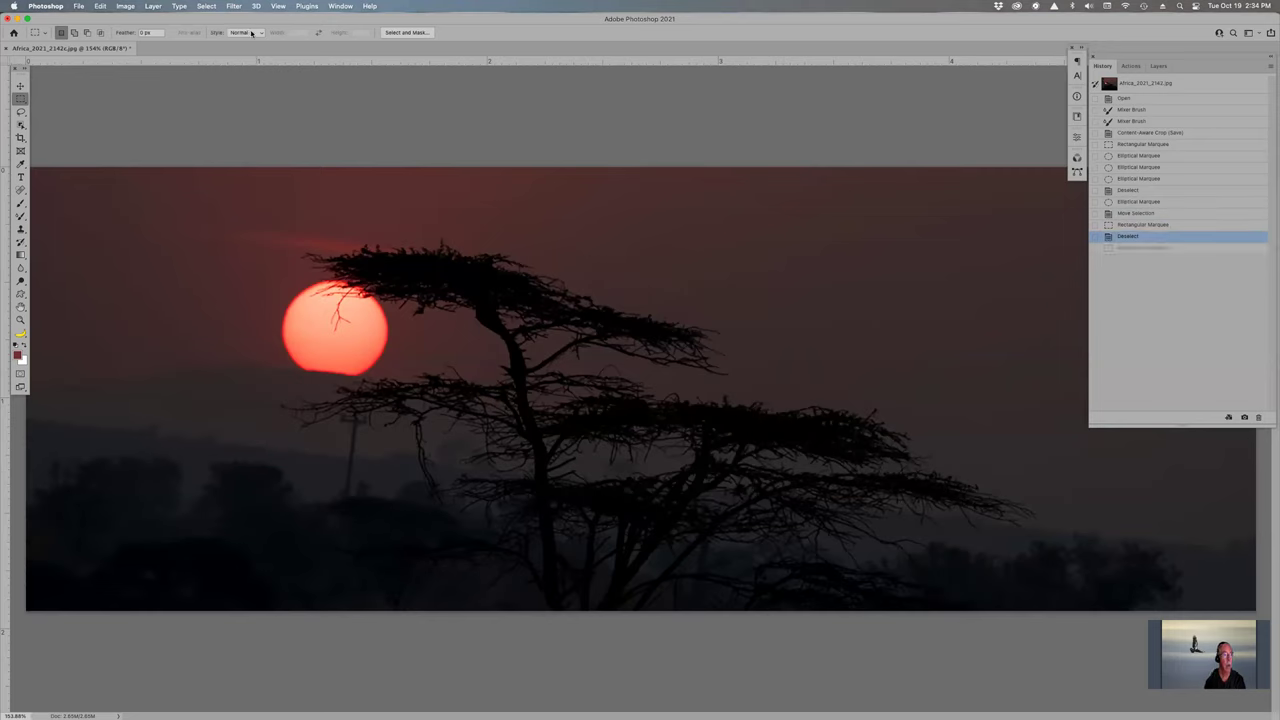
Step: Examine the marquee style choices Normal, Fixed Ratio and Fixed Size, keeping Normal
click(251, 33)
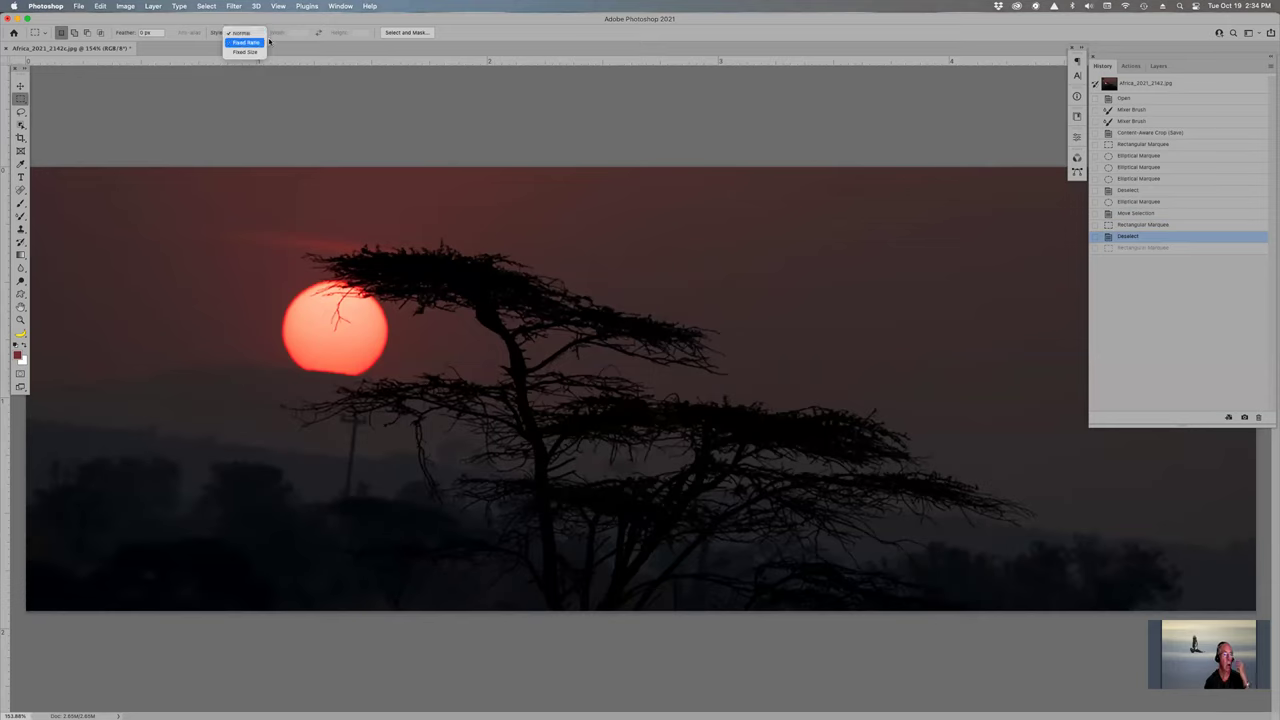
click(227, 34)
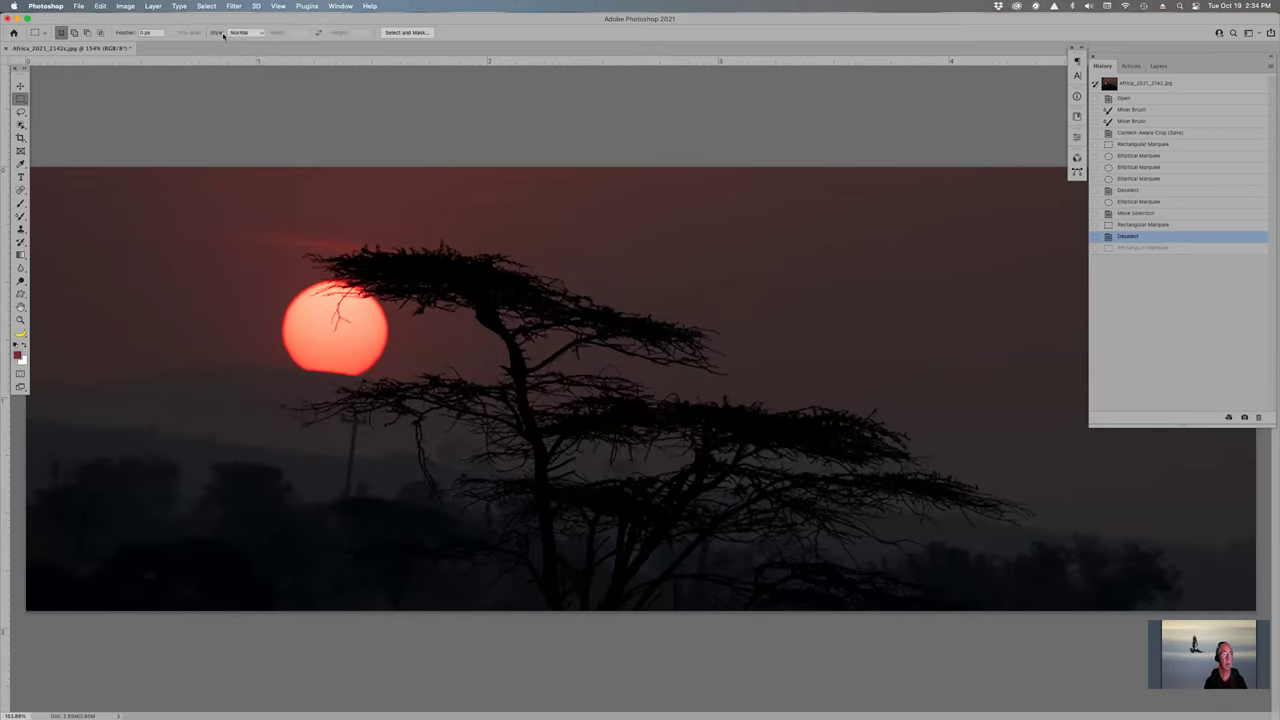
click(250, 33)
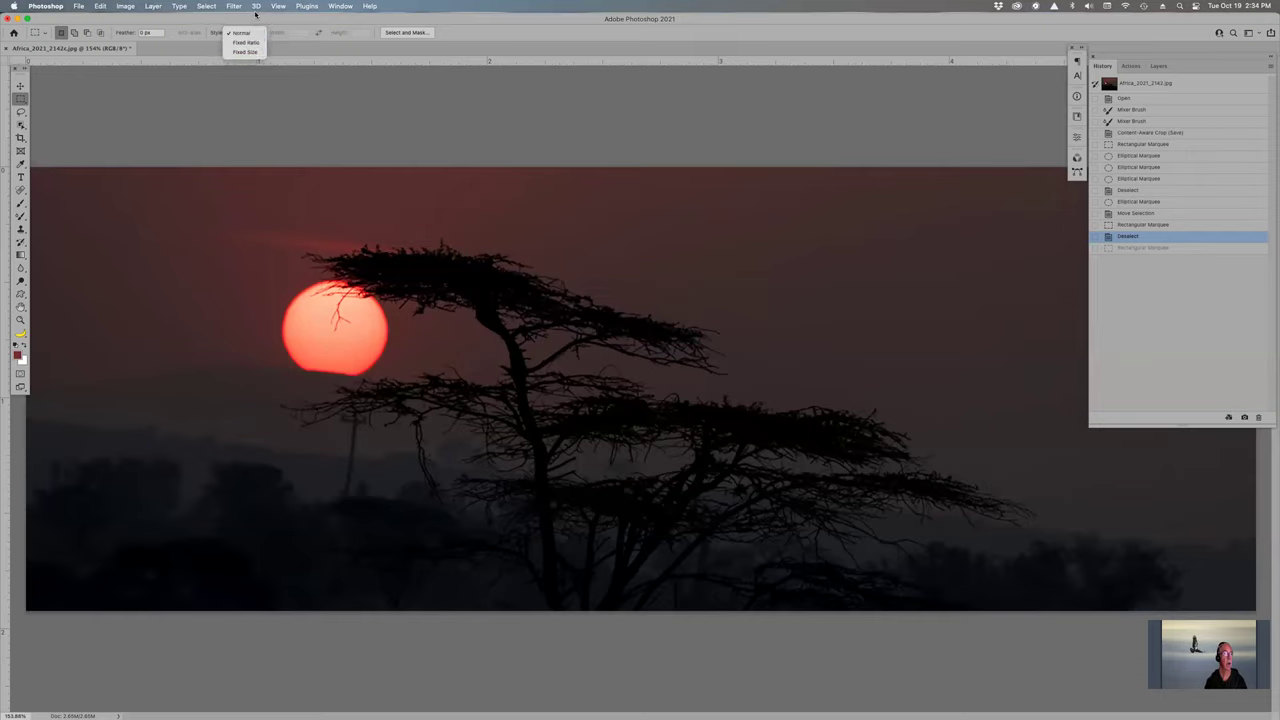
key(super+Tab)
key(super+Tab)
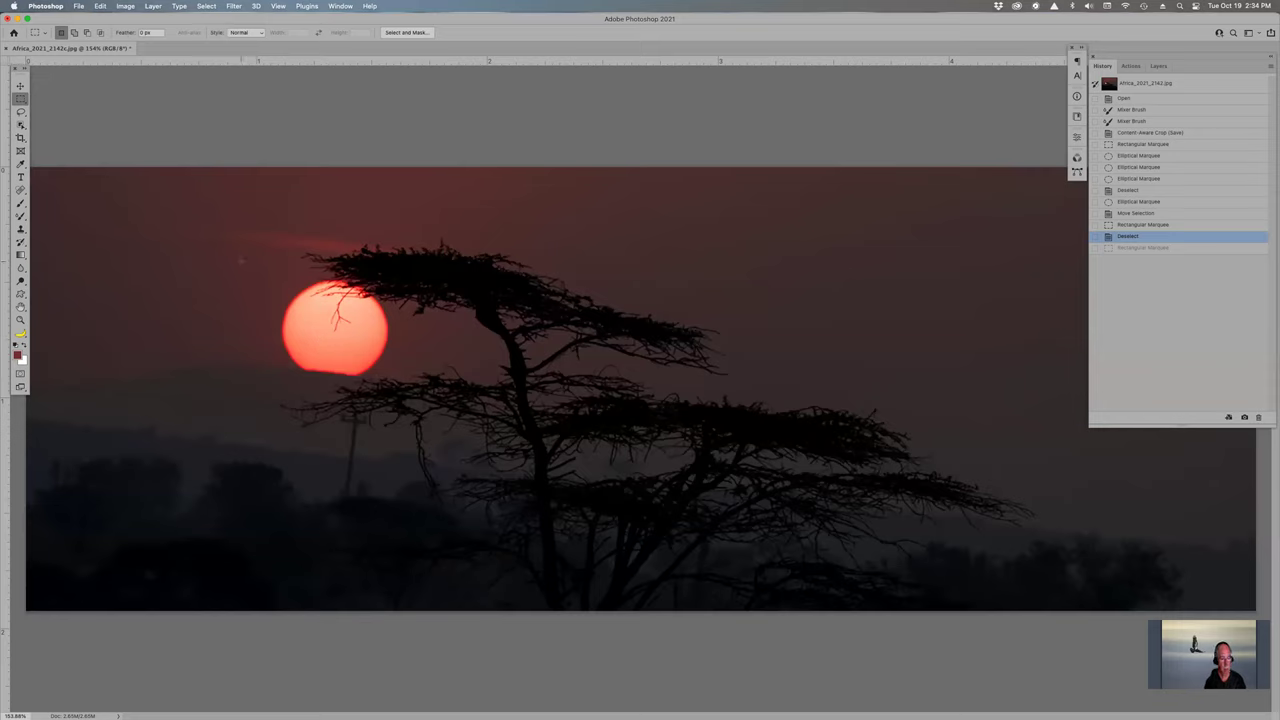
Step: Draw a rectangular selection around the sun and add an overlapping rectangle covering the tree's lower branches and trunk
drag(248, 263, 429, 382)
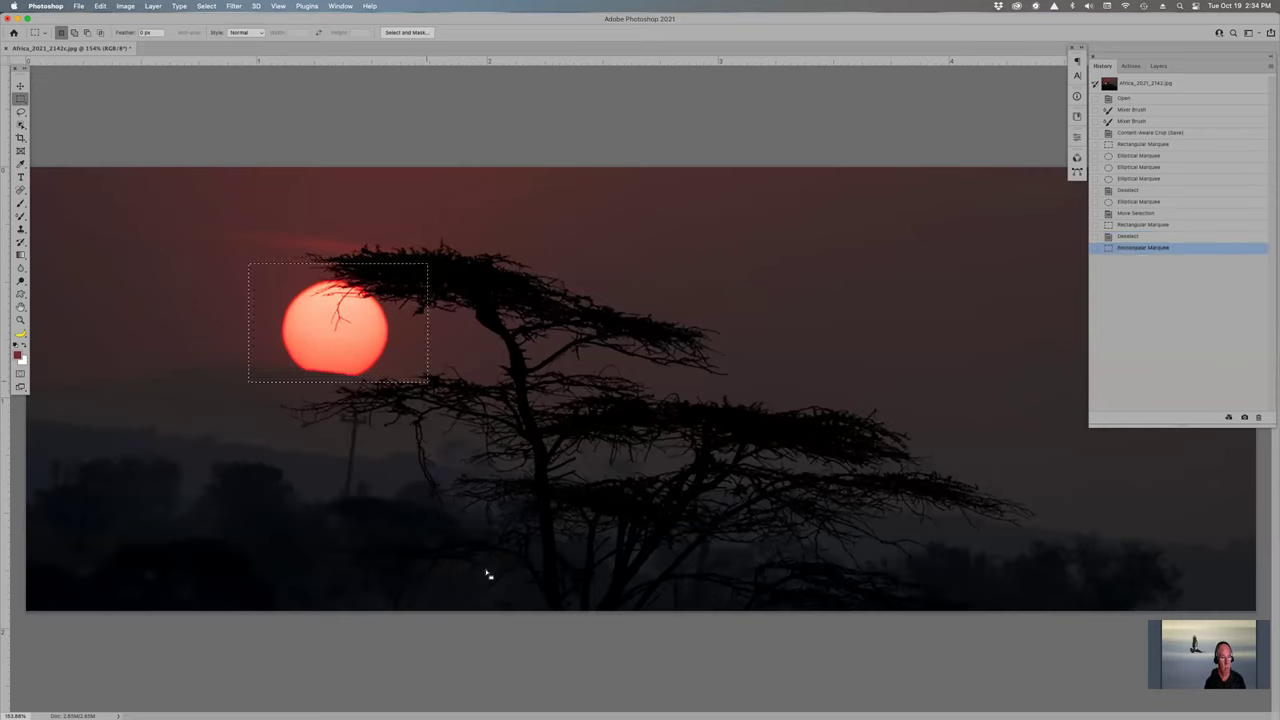
key(shift)
drag(329, 336, 584, 494)
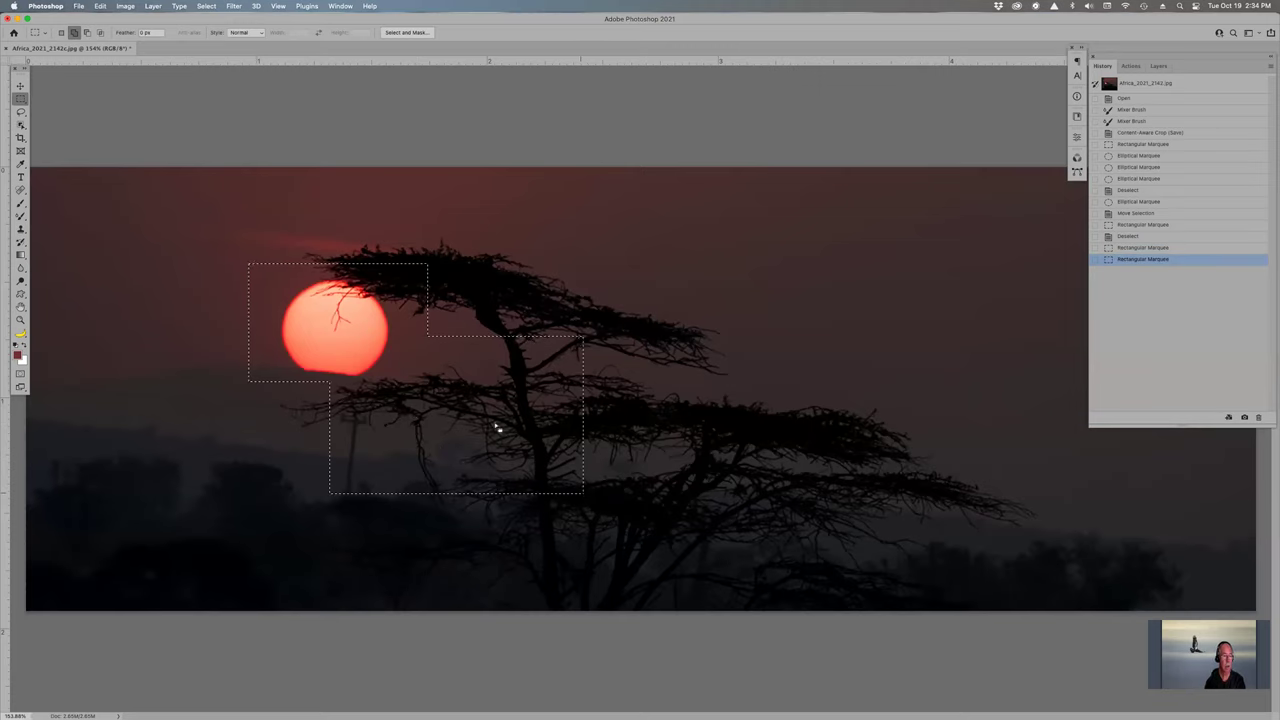
Step: Subtract one rectangle at the treetop and another around the sun from the combined selection, and deselect everything
key(alt)
drag(386, 245, 482, 318)
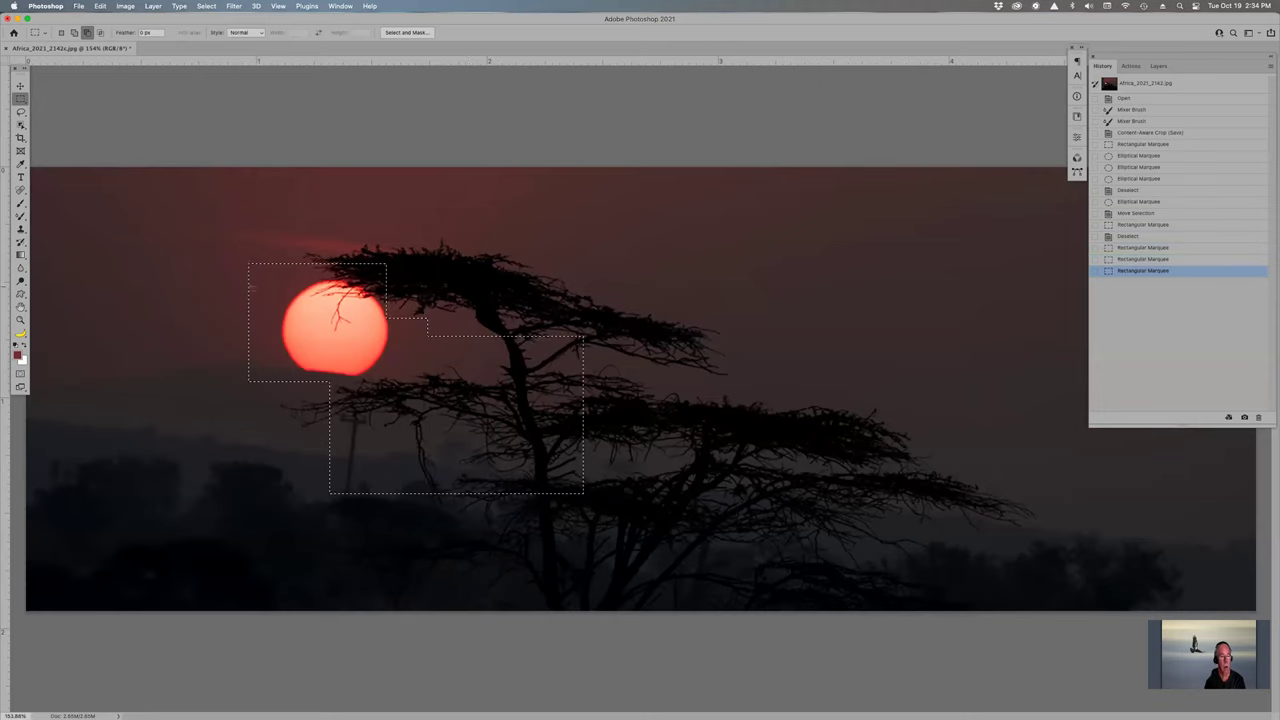
drag(284, 277, 396, 386)
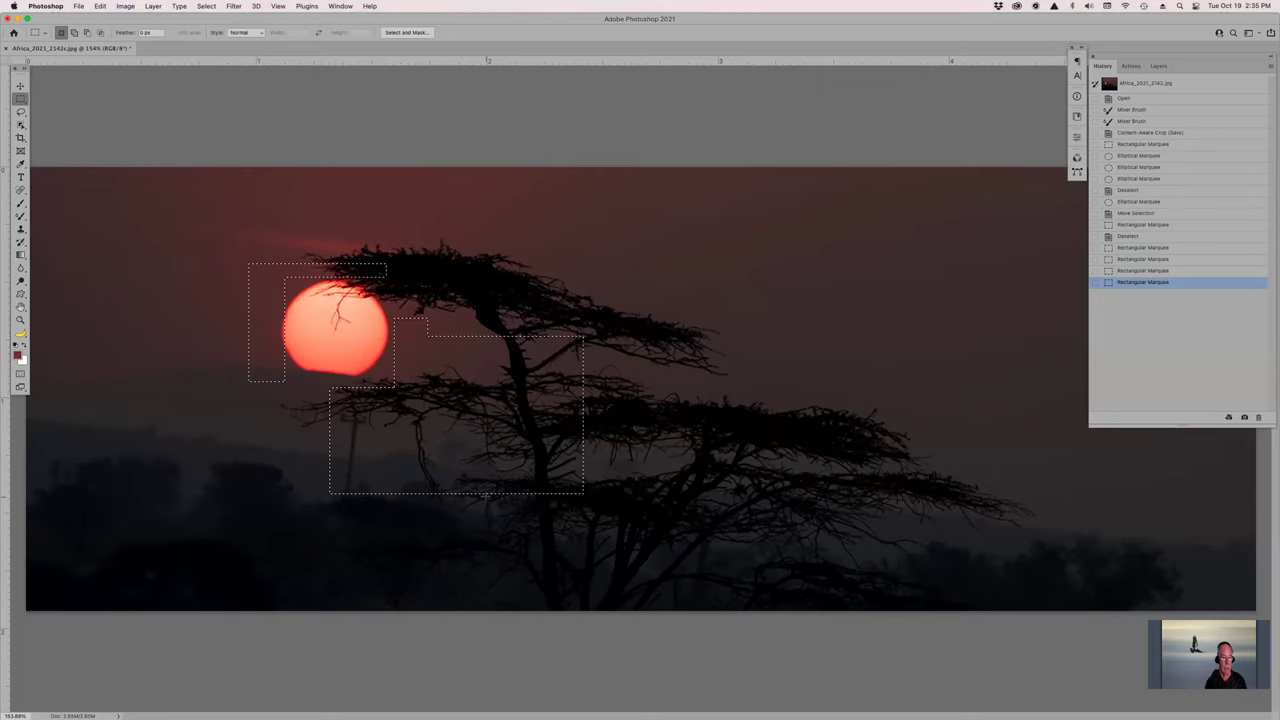
click(578, 545)
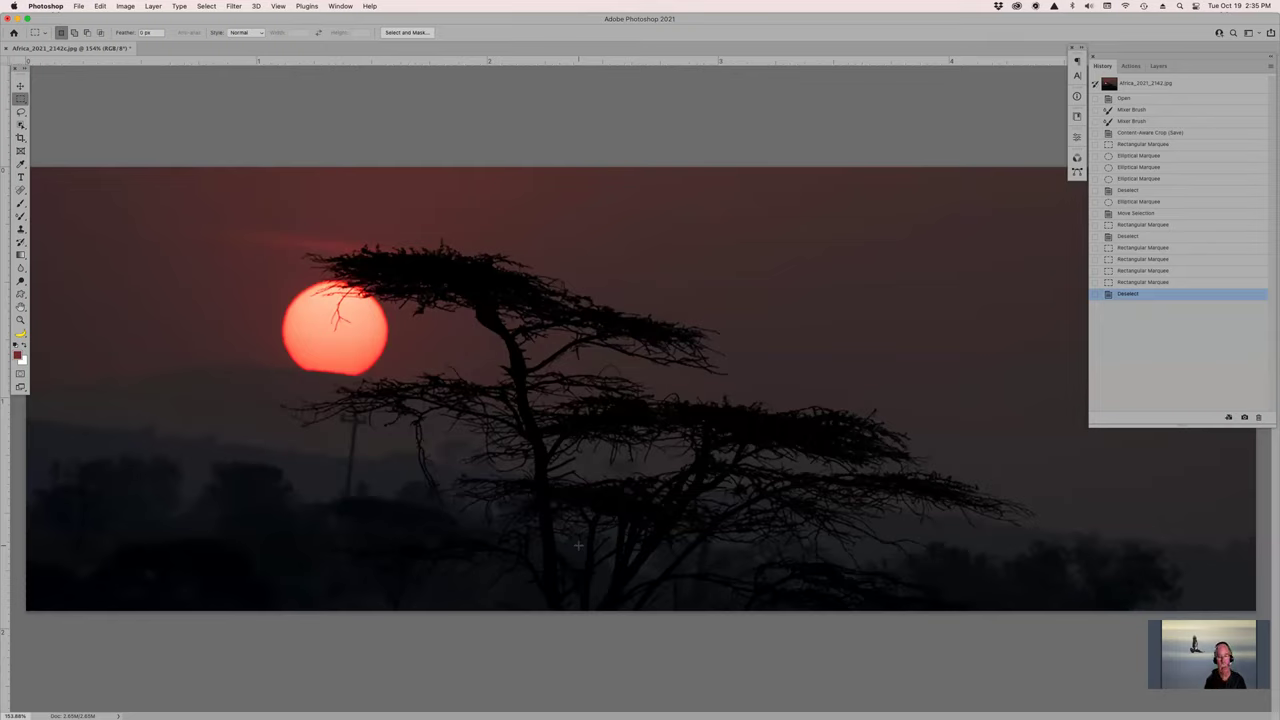
Step: Open the New Document dialog, look through its recent items and templates, and close it without creating a document
key(super+n)
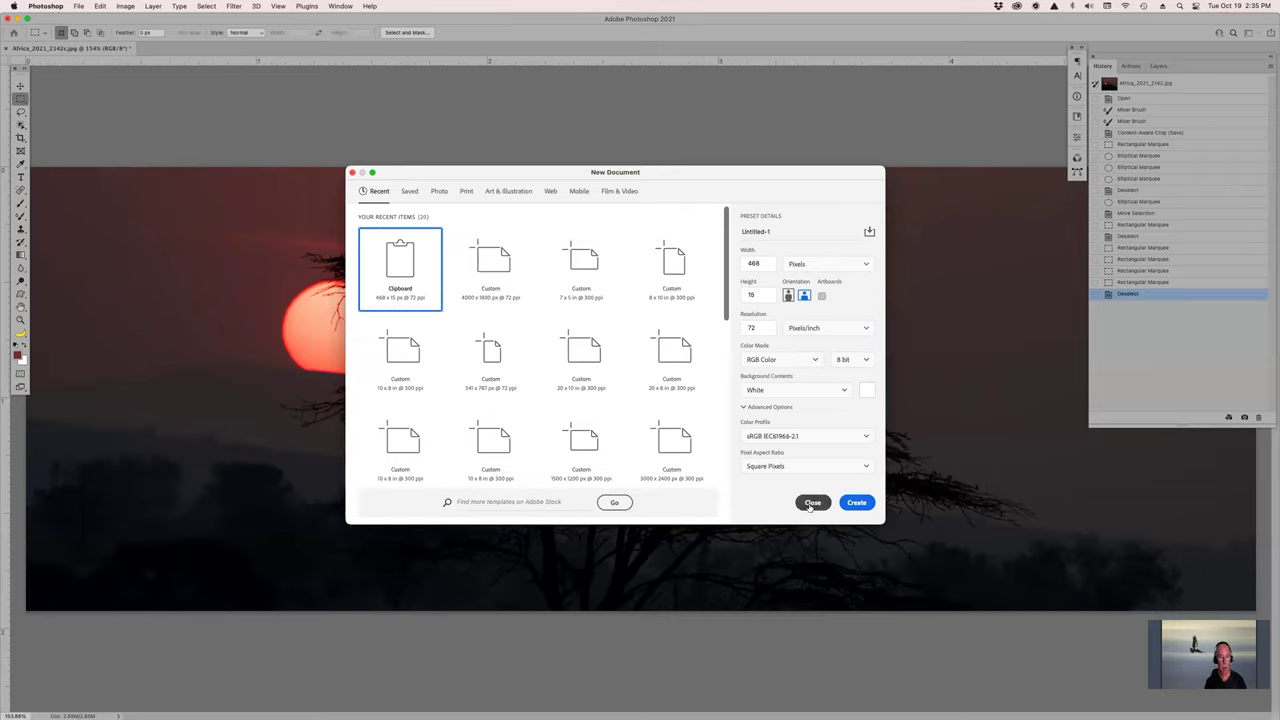
scroll(700, 470, down, 10)
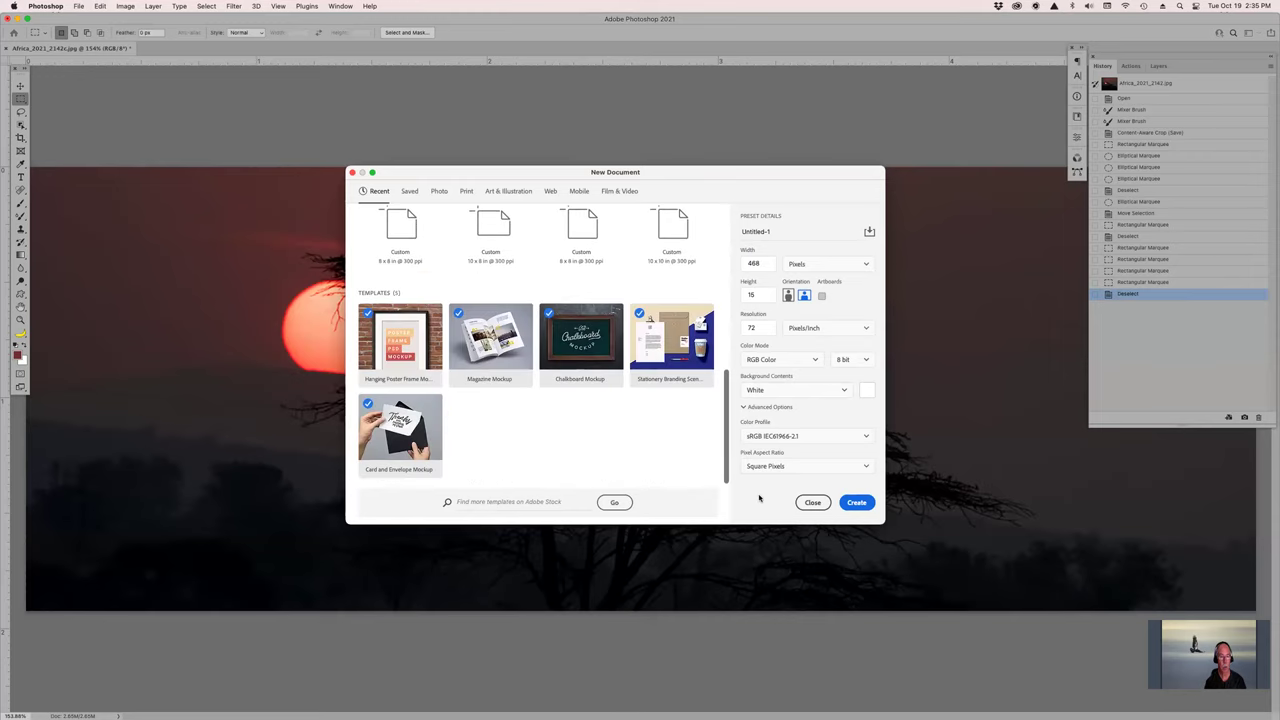
click(812, 502)
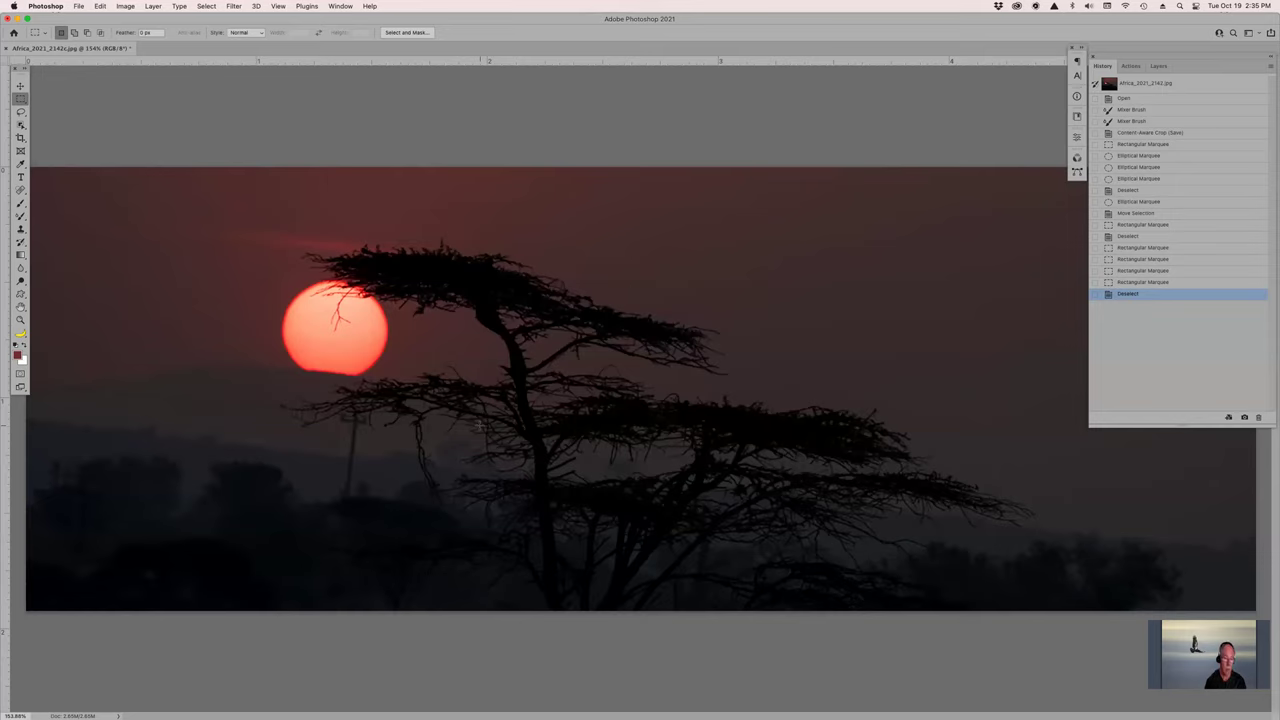
Step: Lighten the sky just above the treetop with an enlarged Dodge tool brush at 100% exposure
key(o)
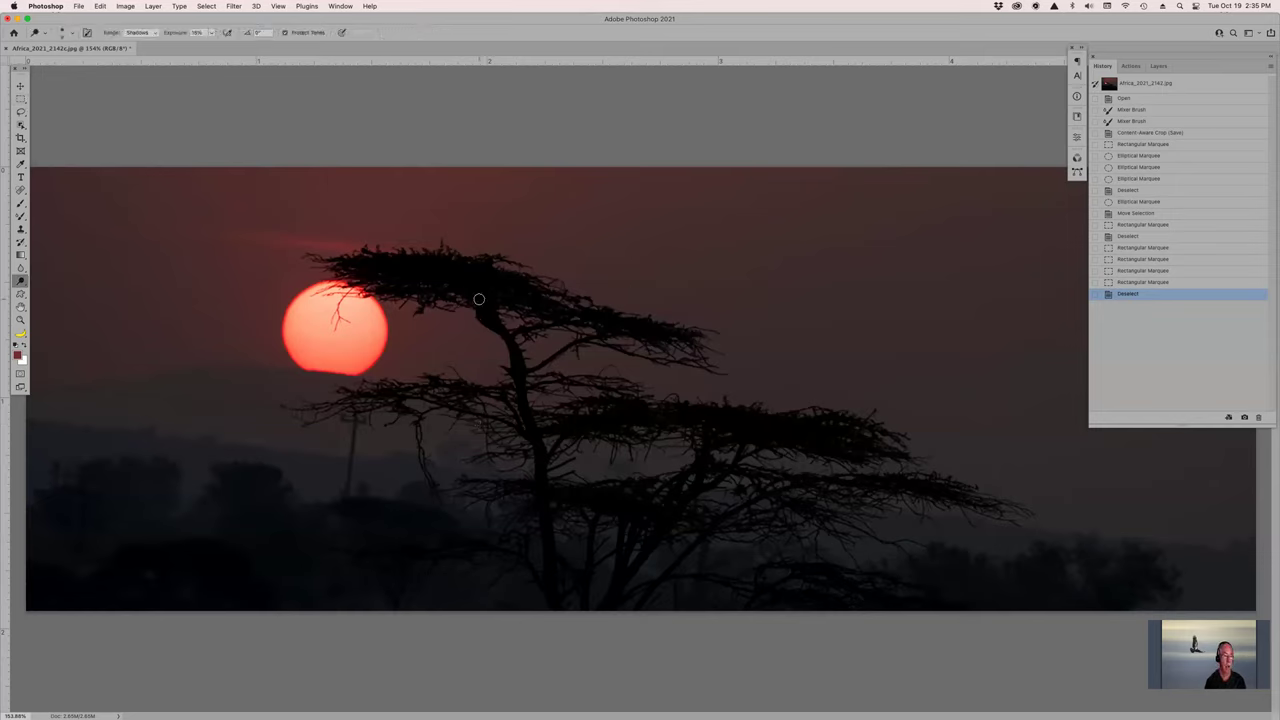
drag(171, 33, 446, 69)
key(bracketright)
key(bracketright)
key(bracketright)
mouse_move(472, 261)
mouse_down()
mouse_move(528, 268)
mouse_move(499, 273)
mouse_move(559, 272)
mouse_move(481, 254)
mouse_move(566, 268)
mouse_up()
mouse_move(500, 258)
mouse_down()
mouse_move(558, 272)
mouse_move(483, 262)
mouse_move(644, 296)
mouse_move(477, 268)
mouse_move(575, 282)
mouse_up()
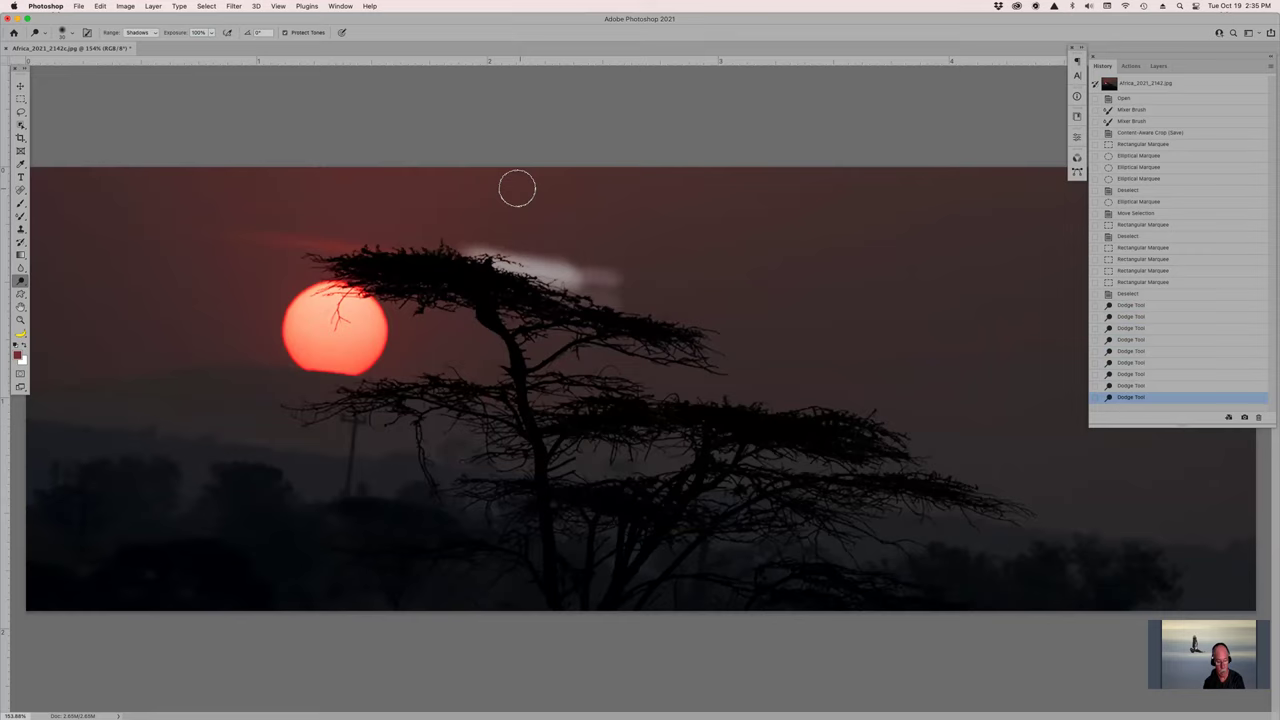
Step: Darken the sun's centre and the dodged sky patch with the Burn tool, and revert the history to the Deselect state before the dodging
key(shift+o)
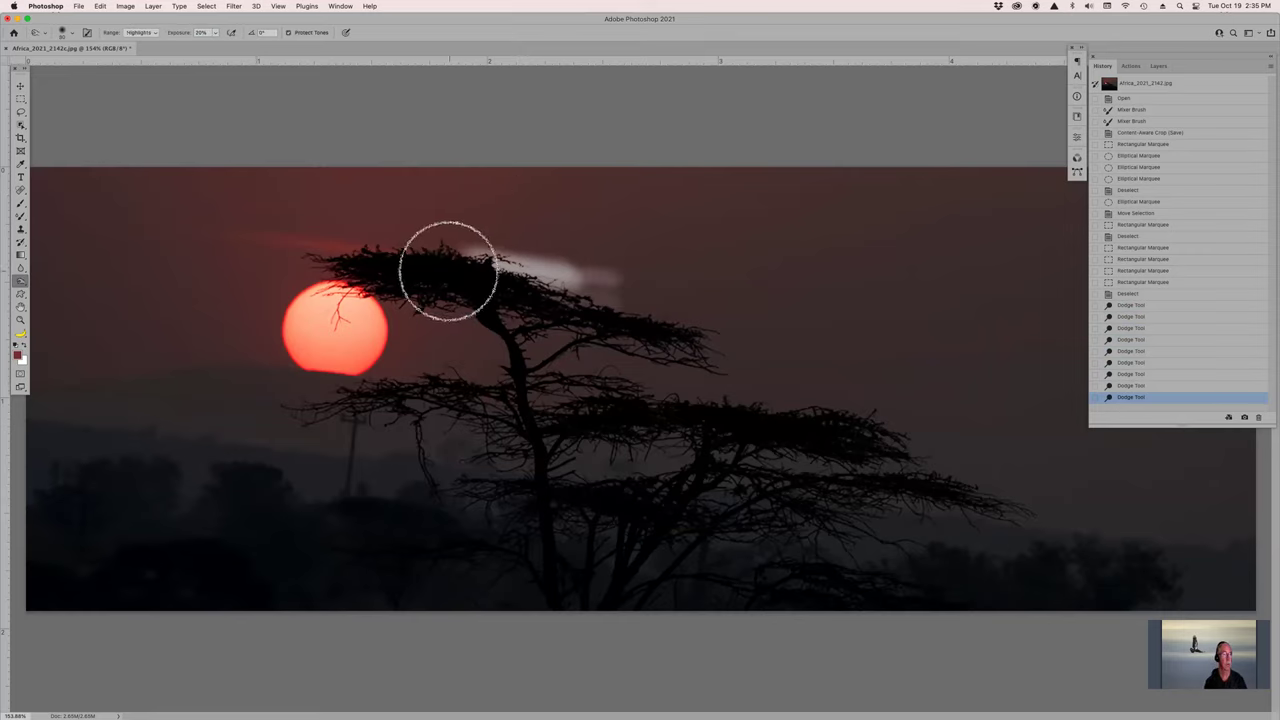
mouse_move(337, 286)
mouse_down()
mouse_move(325, 330)
mouse_move(340, 328)
mouse_move(330, 318)
mouse_move(340, 330)
mouse_up()
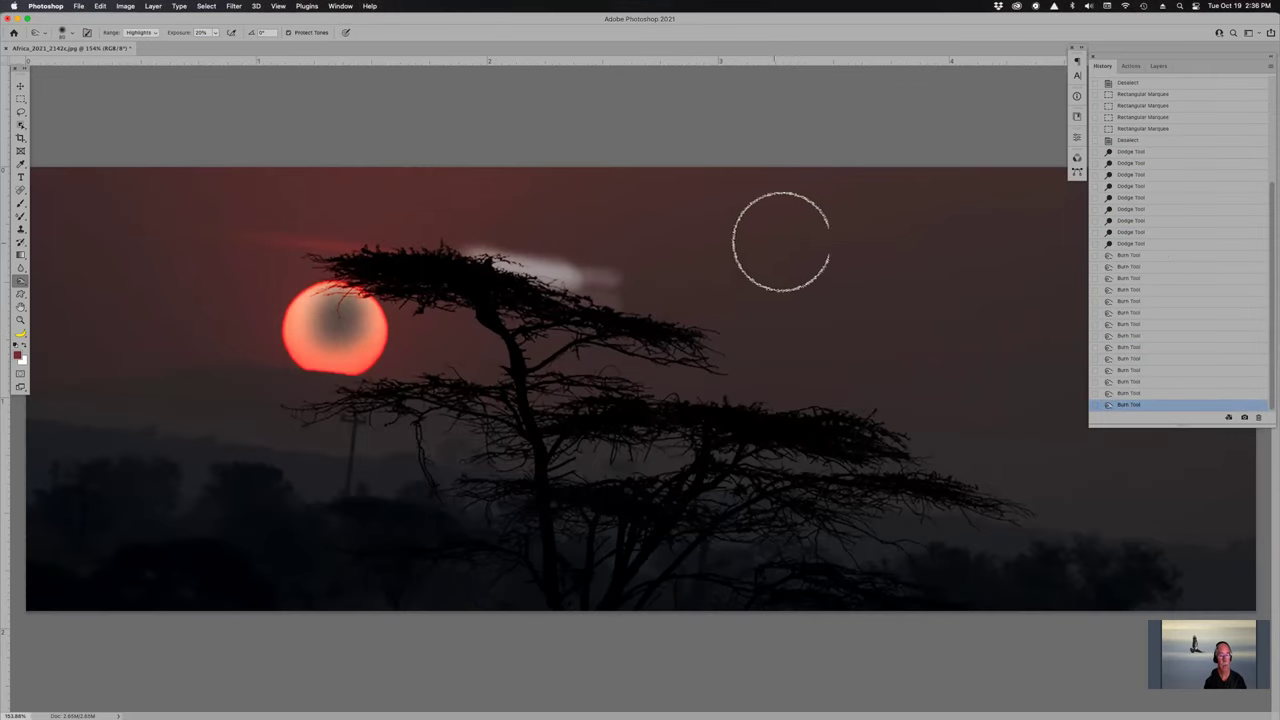
drag(525, 272, 528, 271)
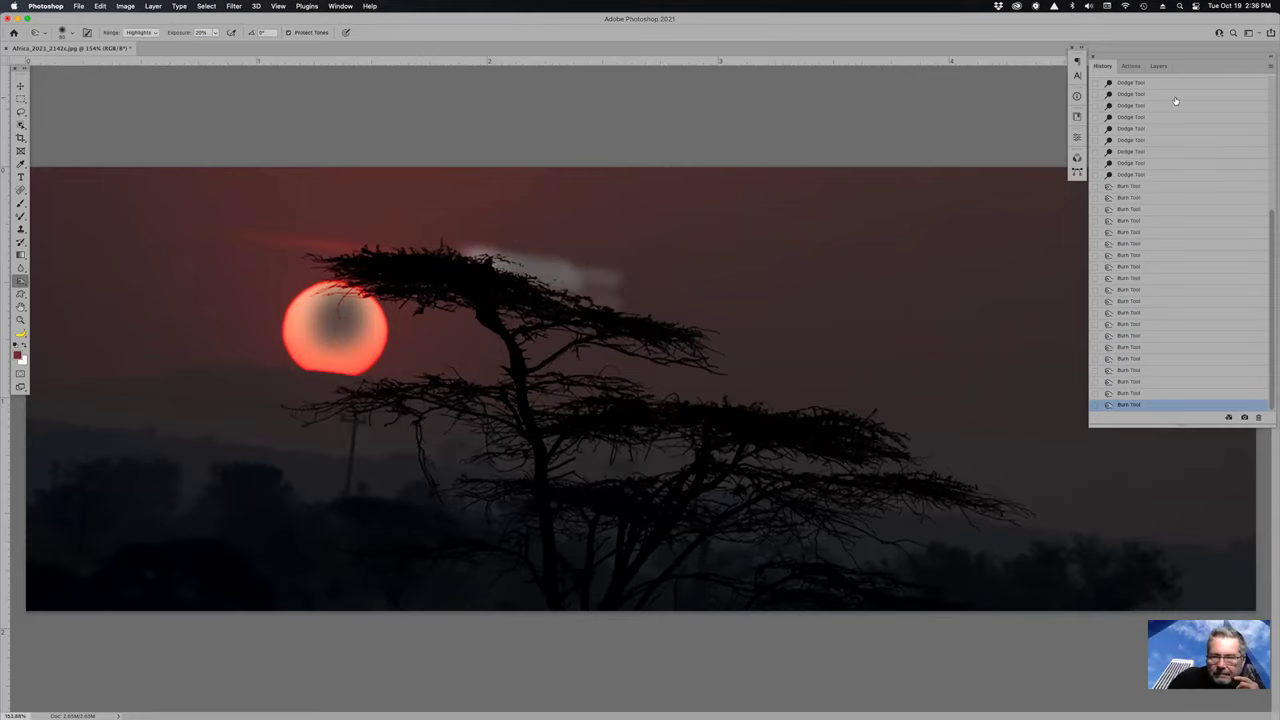
scroll(1169, 245, up, 5)
click(1150, 233)
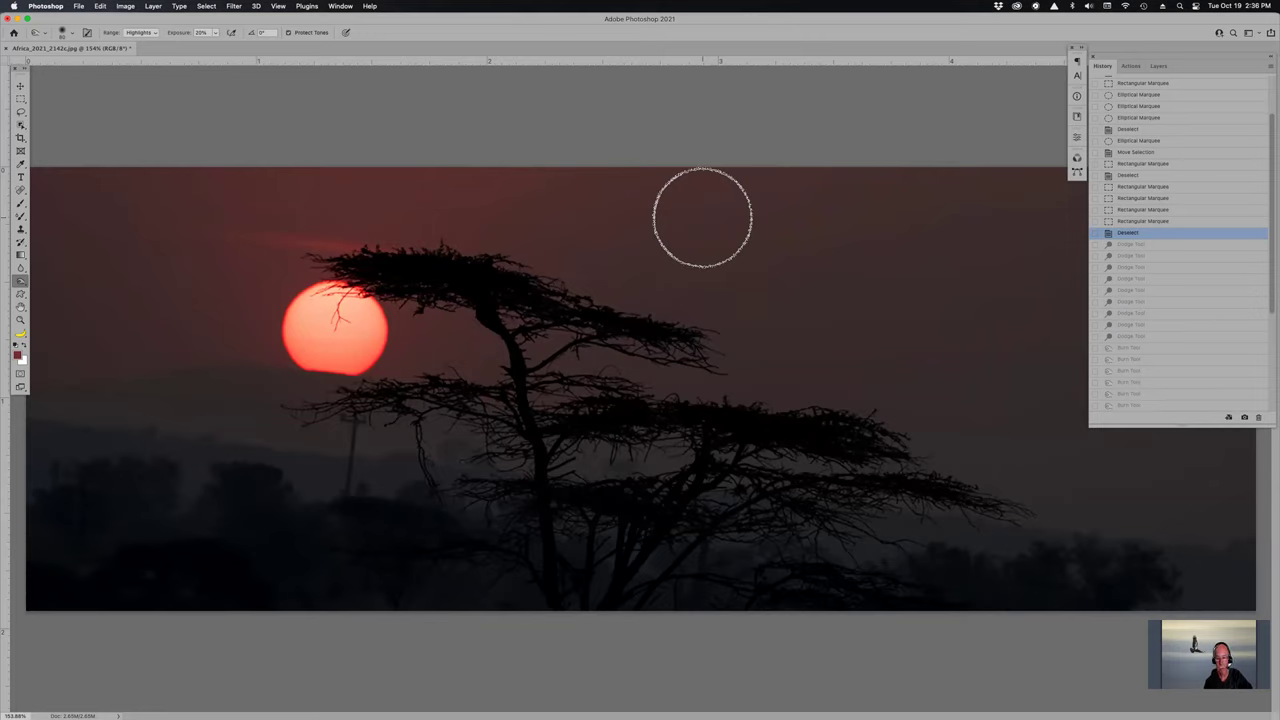
Step: Select the Pen tool, and turn Quick Mask mode on and off again
key(p)
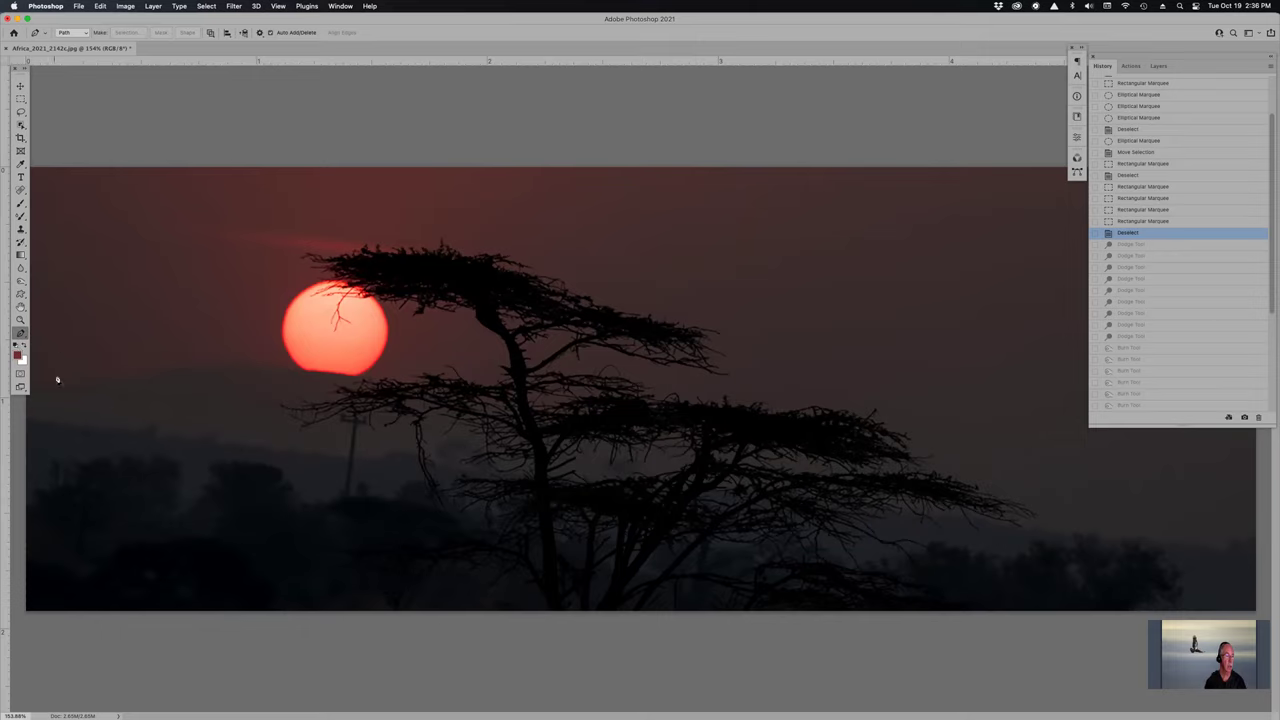
click(20, 374)
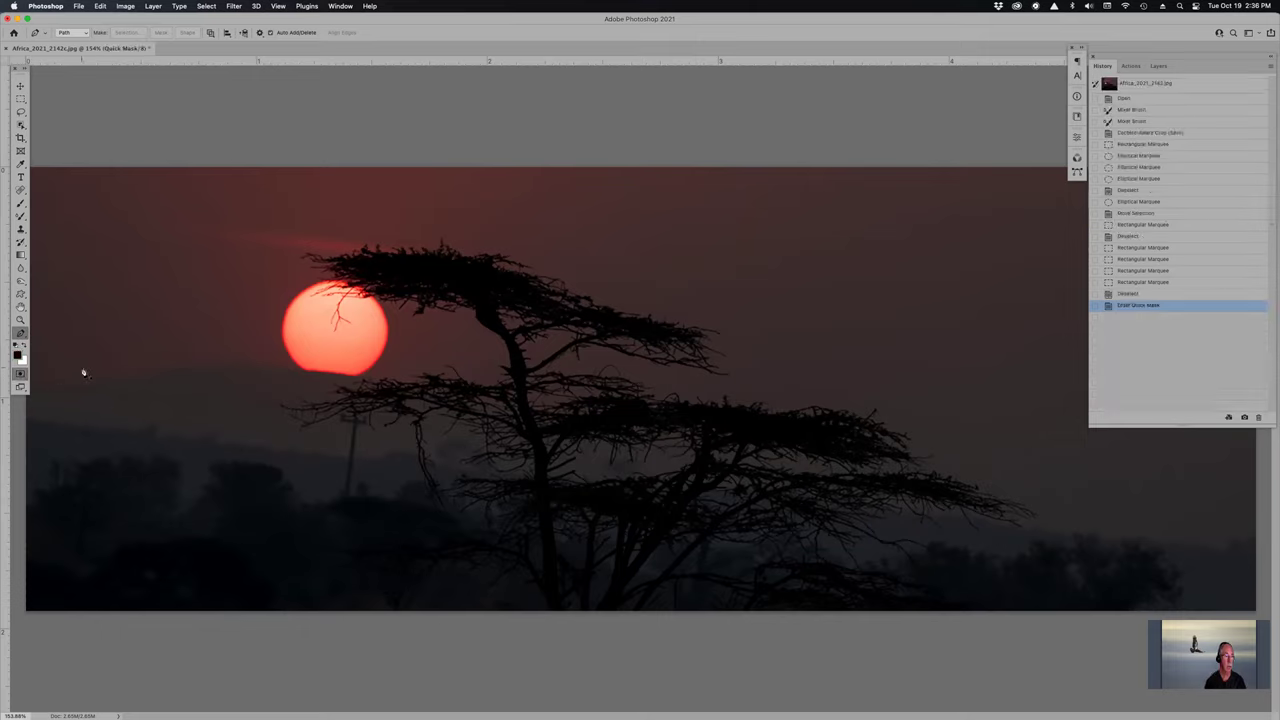
click(20, 375)
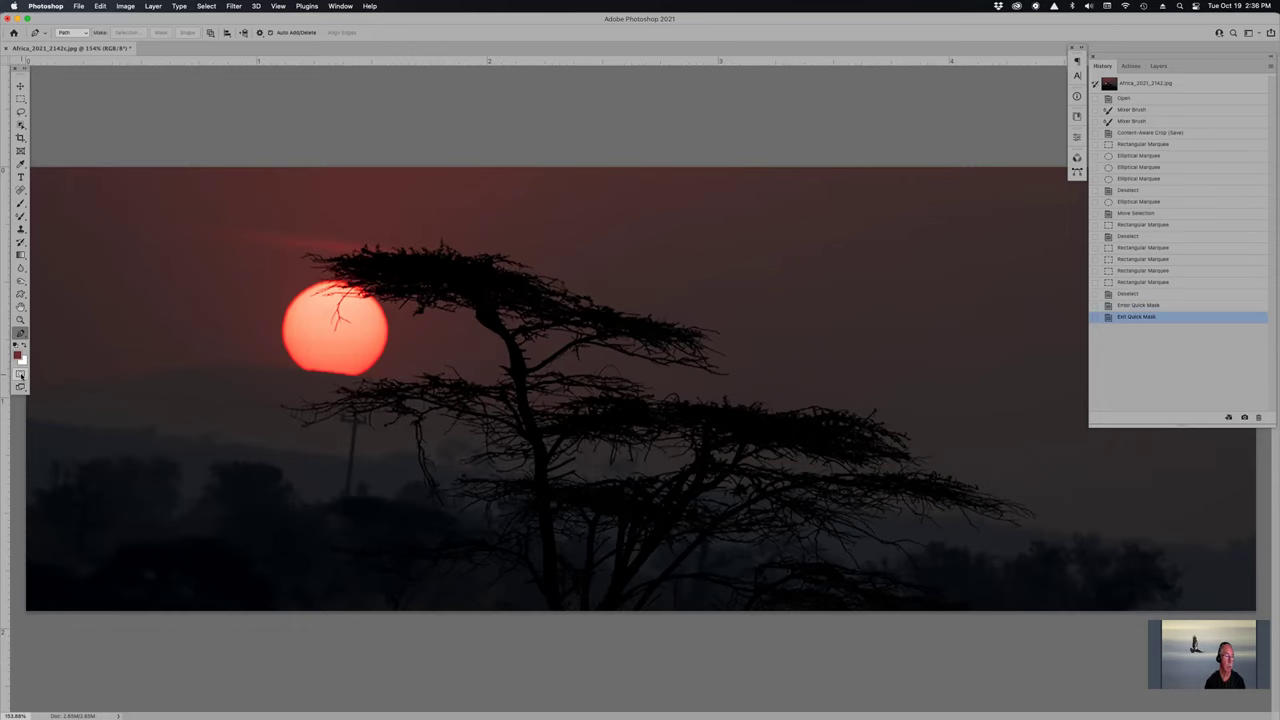
Step: Enter Quick Mask mode and set its overlay colour to bright green (3cff00), keeping the colour on Selected Areas
double_click(20, 375)
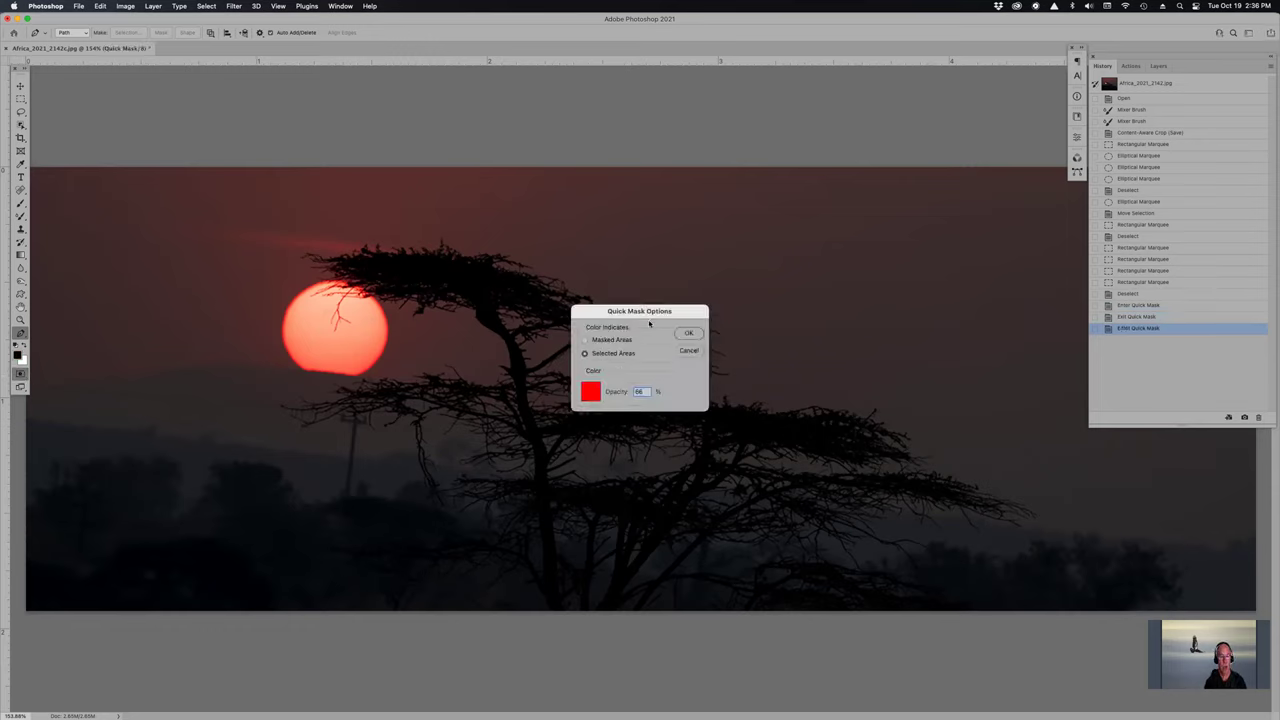
click(591, 391)
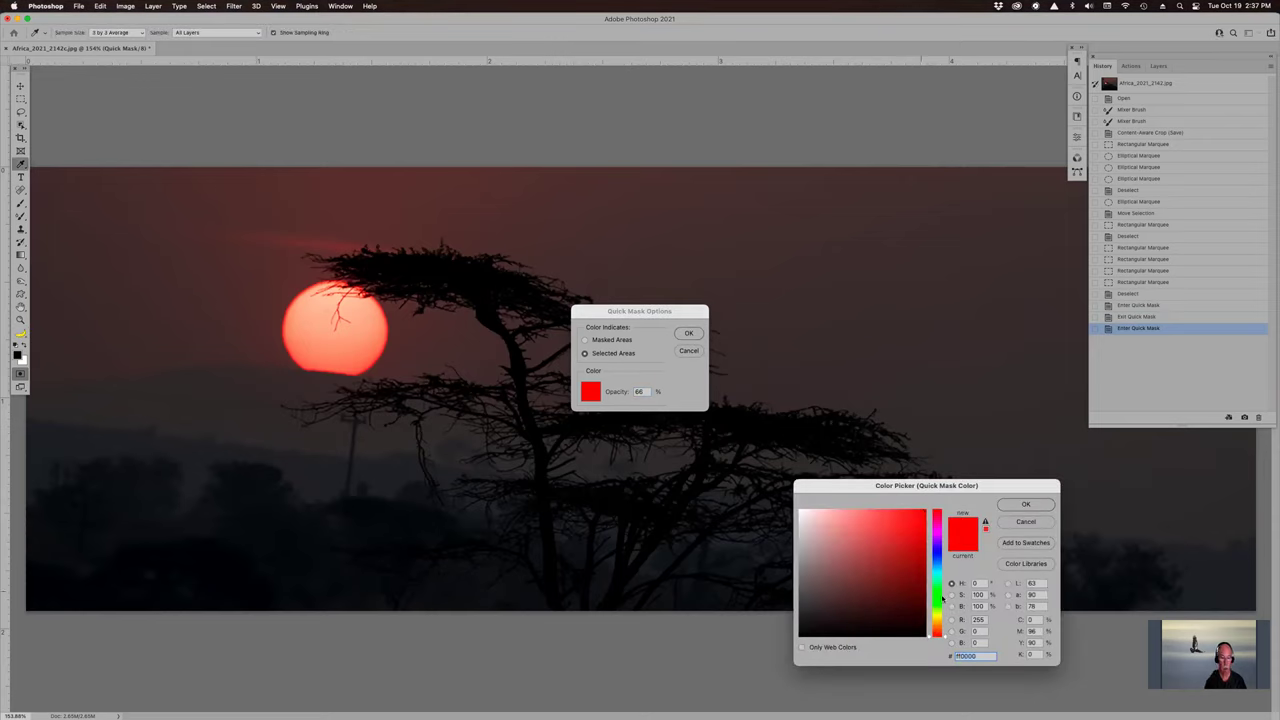
click(937, 599)
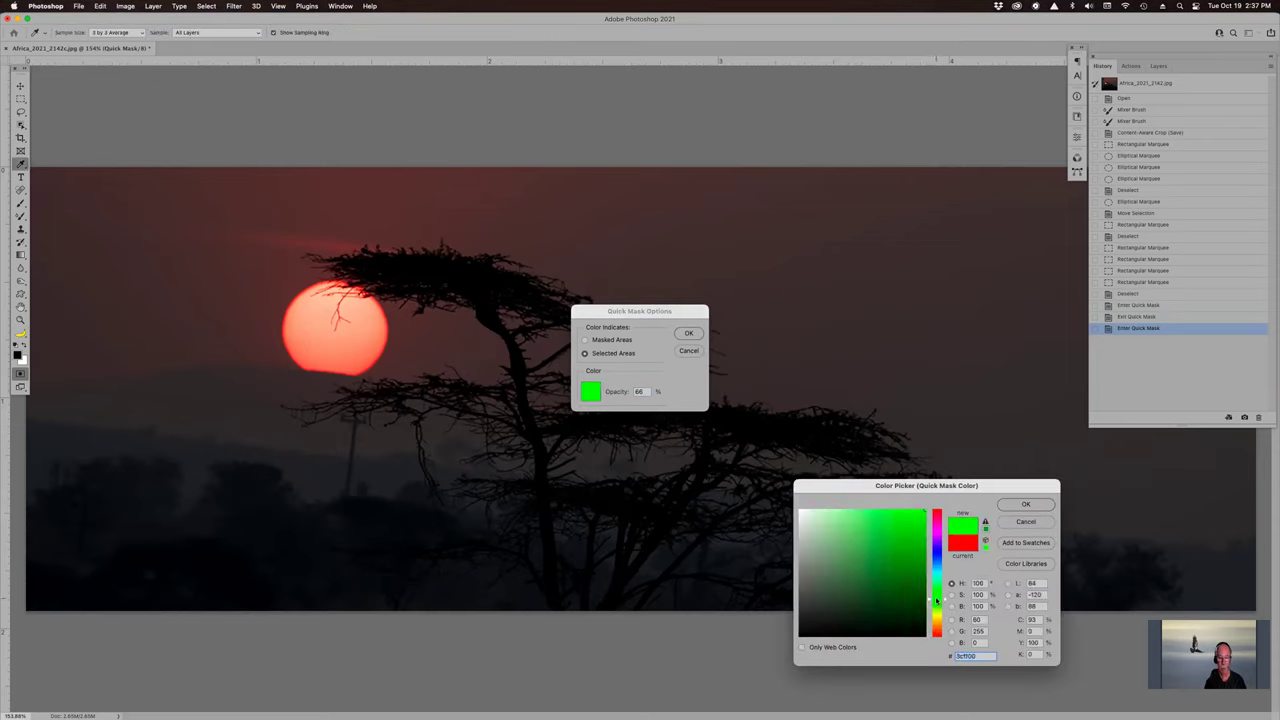
click(1026, 505)
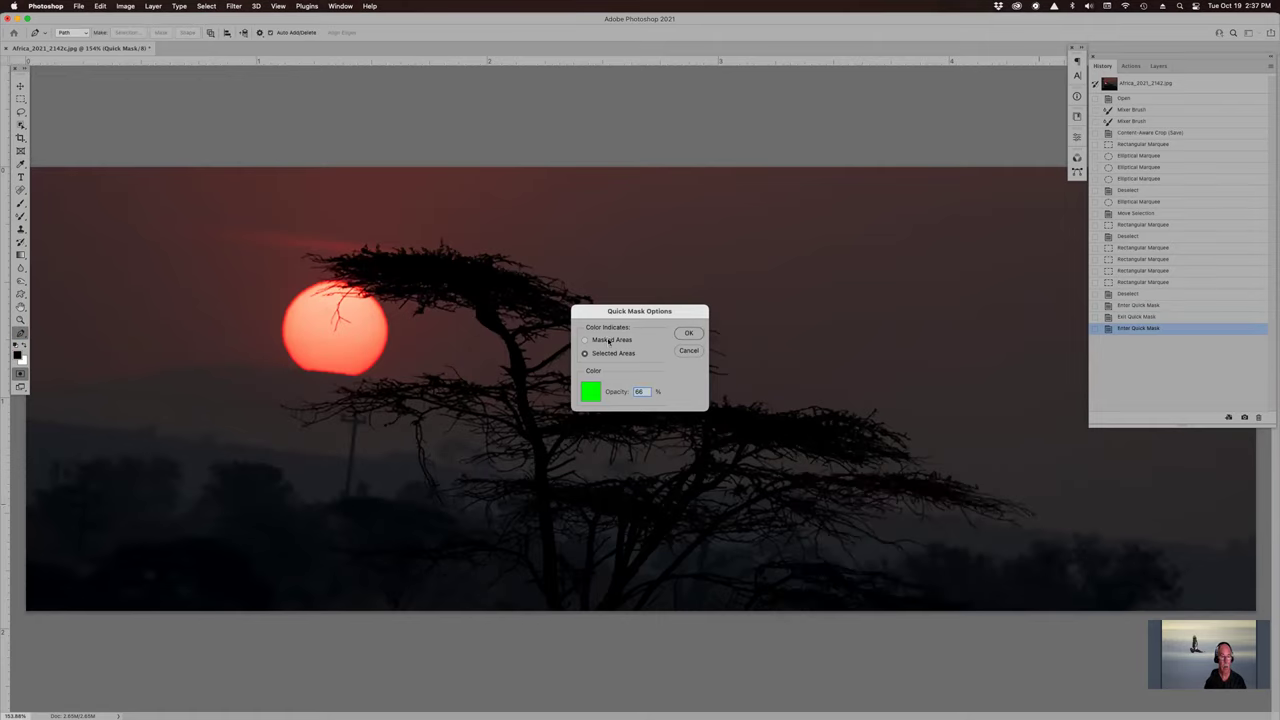
click(695, 333)
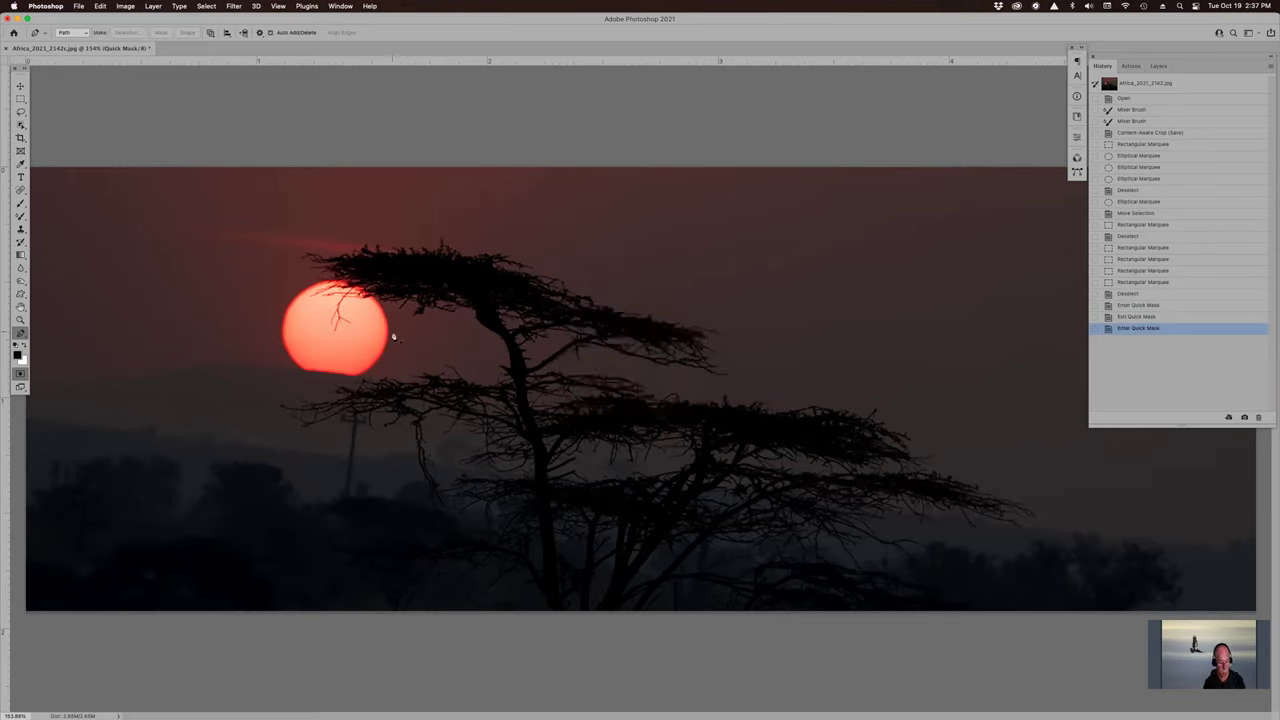
Step: Switch to the Brush tool, shrink the brush to about the size of the sun, and raise its hardness to the maximum
key(b)
key(bracketleft)
key(bracketleft)
key(bracketleft)
key(bracketleft)
key(bracketleft)
key(bracketleft)
key(bracketleft)
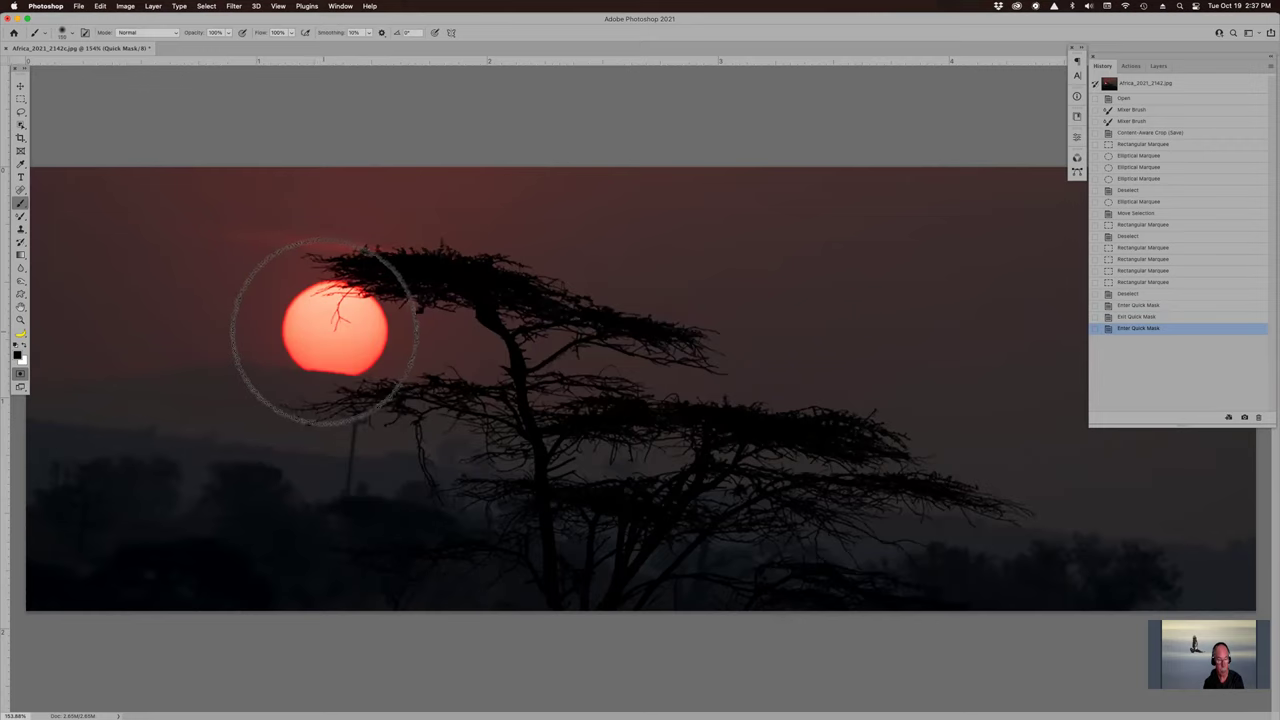
right_click(335, 328)
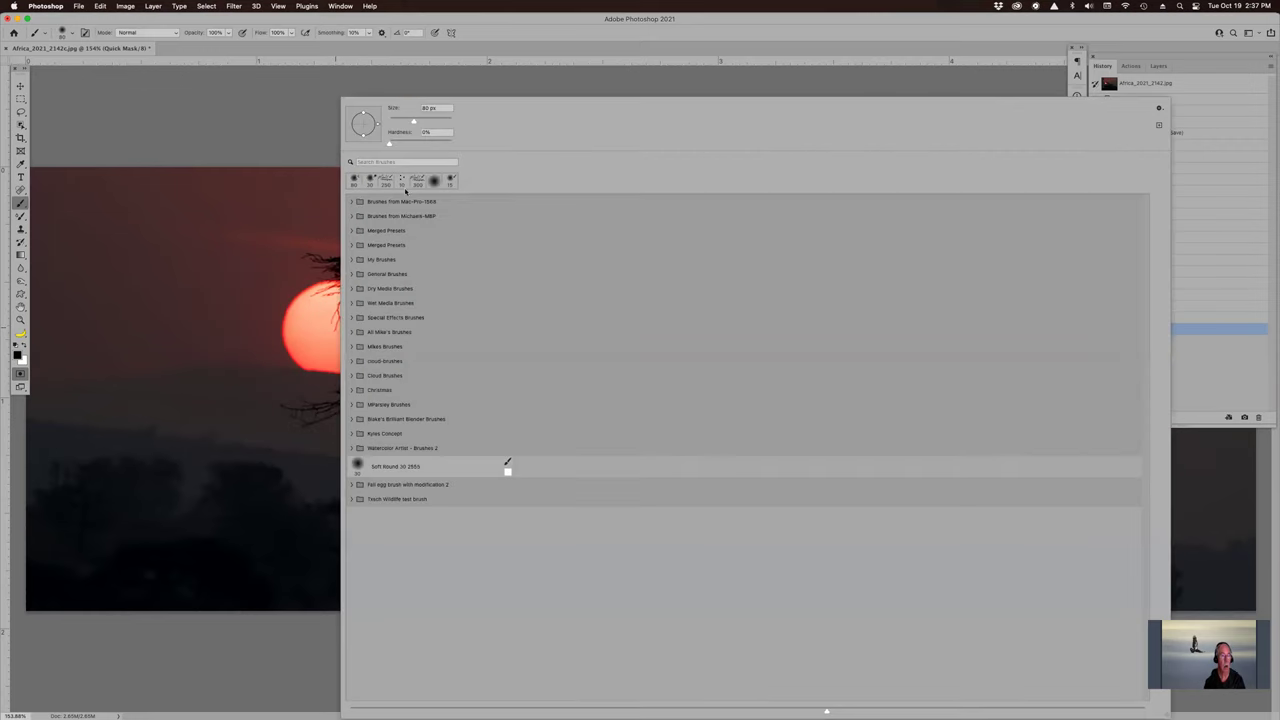
drag(448, 147, 451, 146)
key(Return)
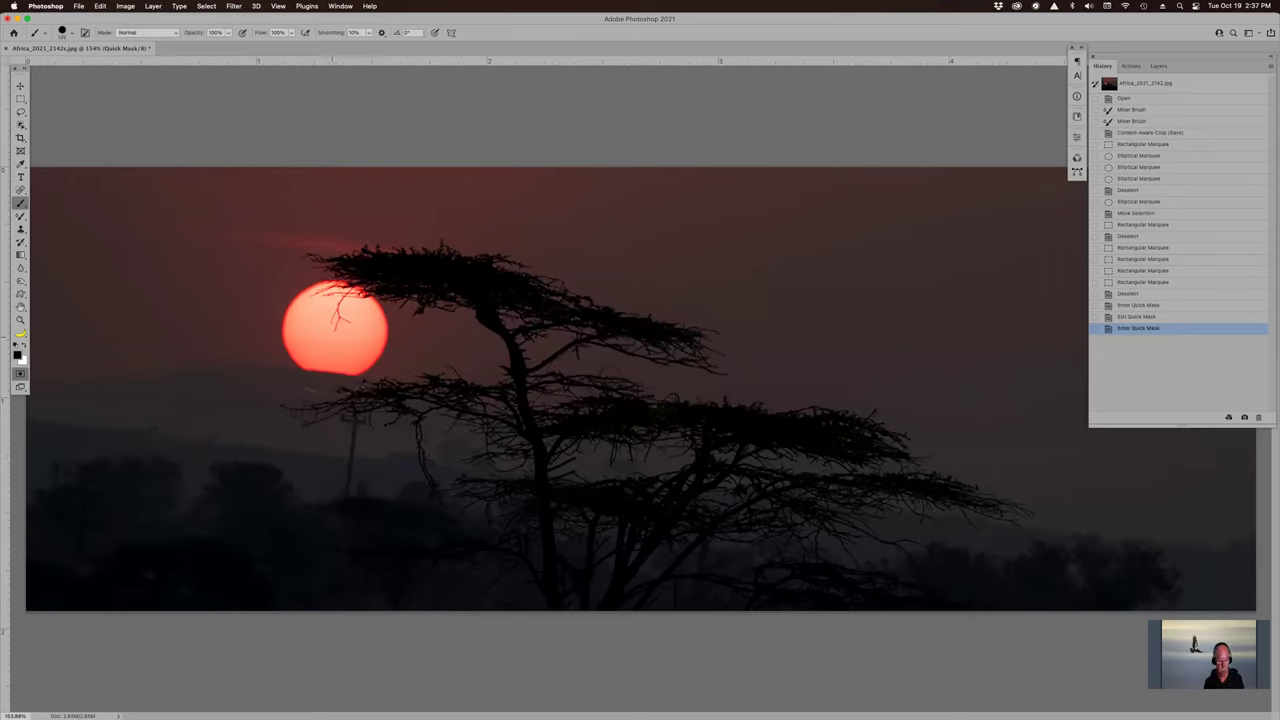
Step: Paint over the sun's disc in the quick mask with the hard-edged brush
click(335, 329)
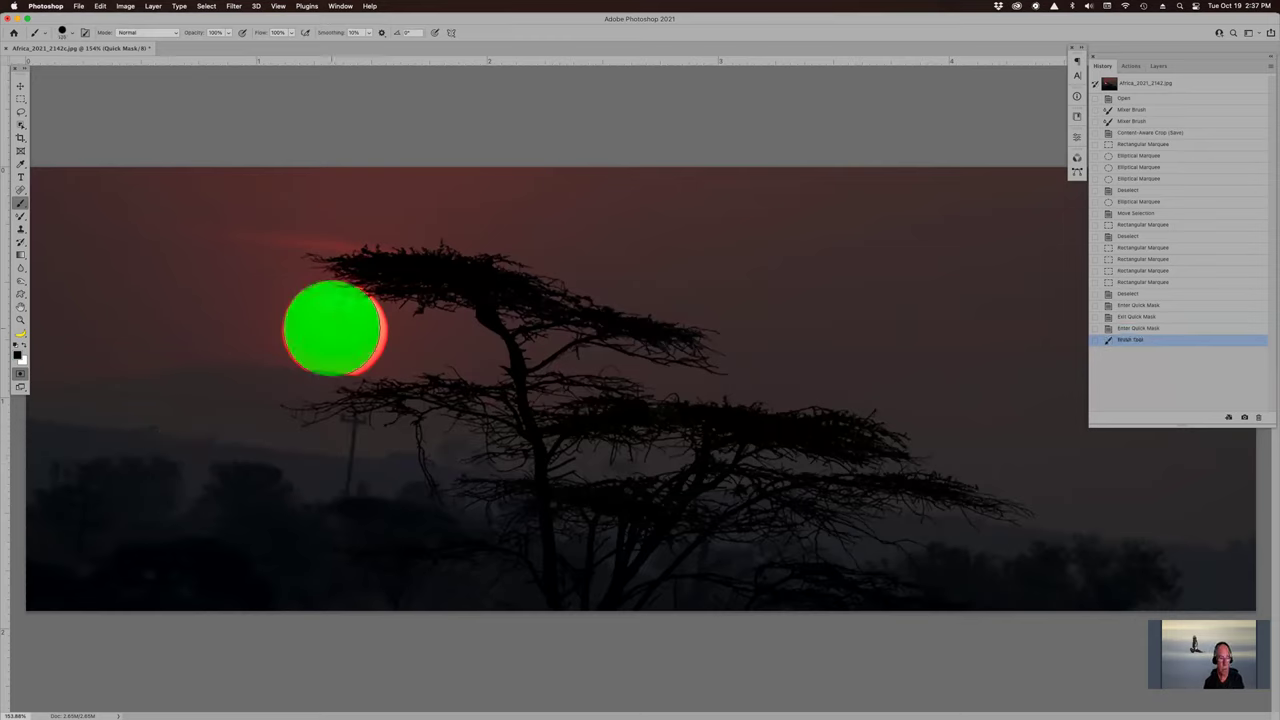
click(345, 325)
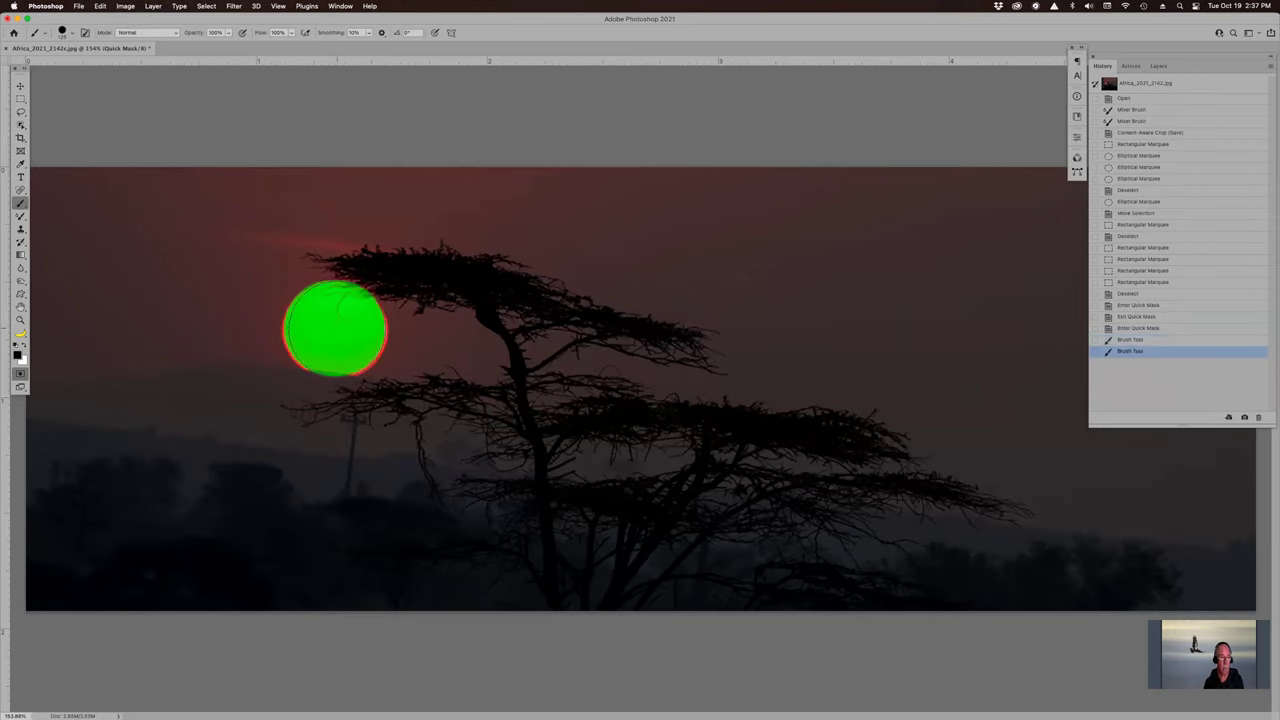
Step: Finish covering the sun's edges in the quick mask and exit Quick Mask mode to turn the painted area into a selection
click(338, 338)
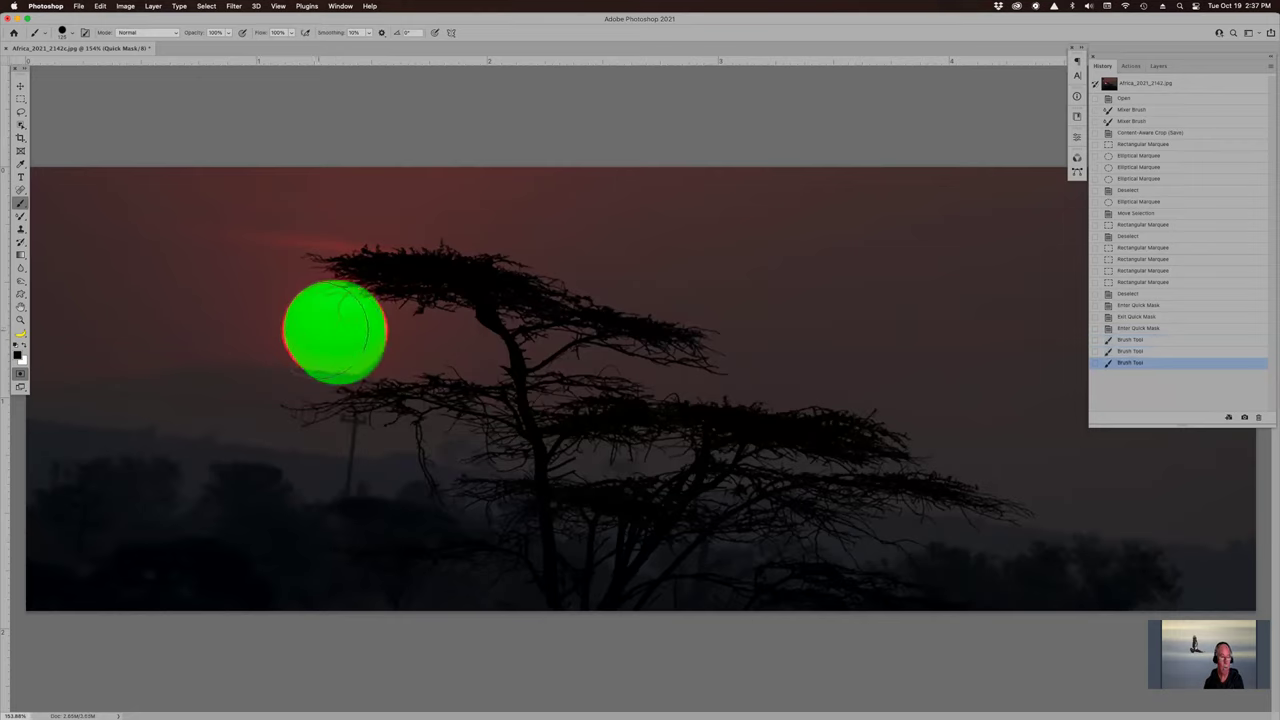
click(333, 330)
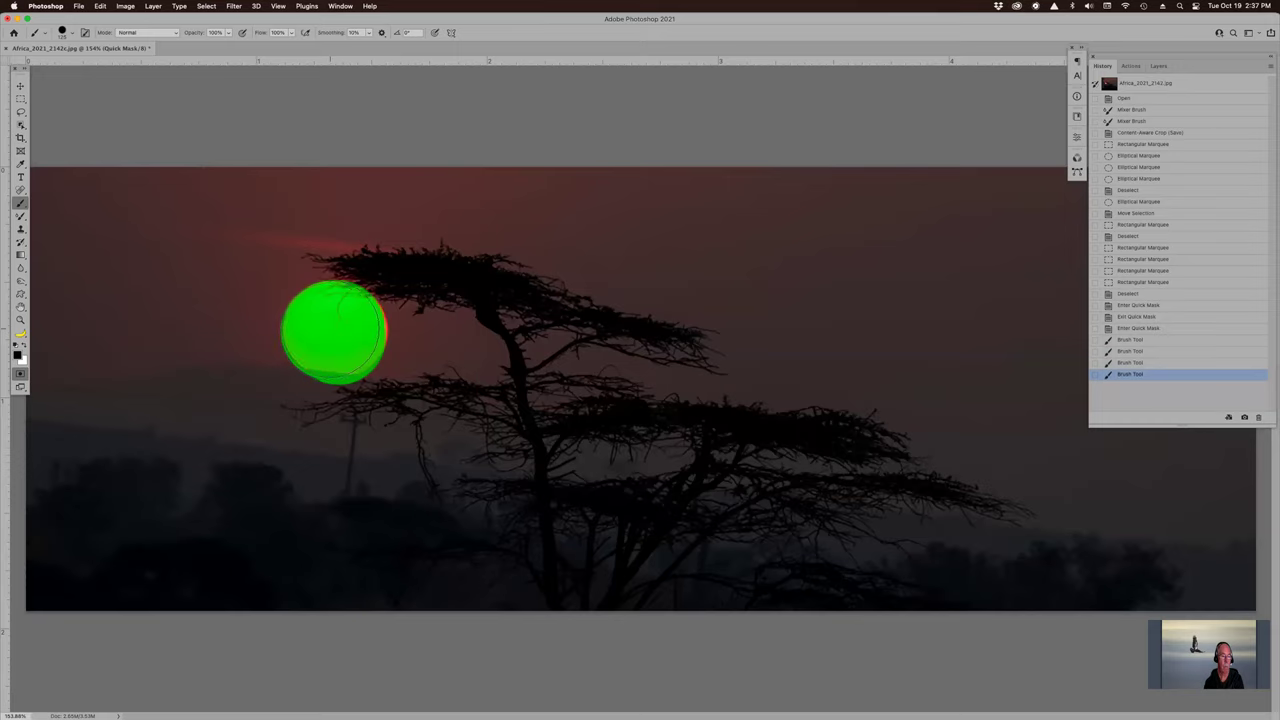
click(334, 332)
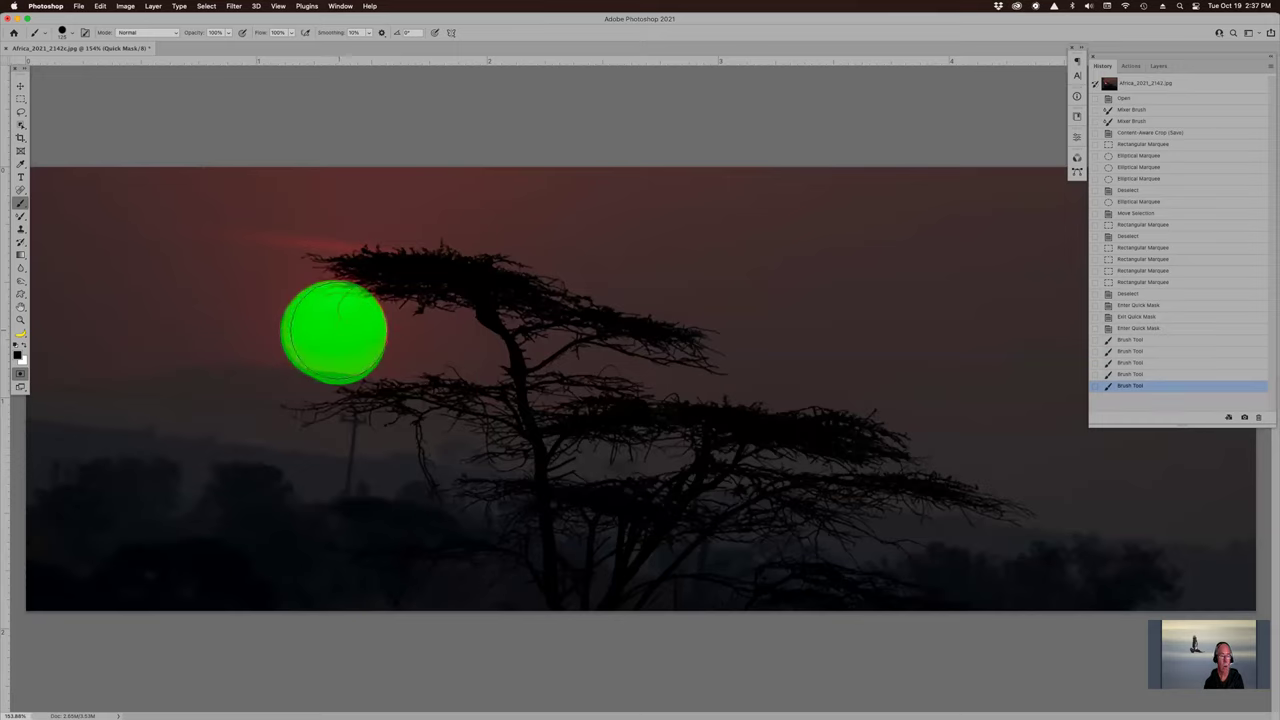
click(334, 332)
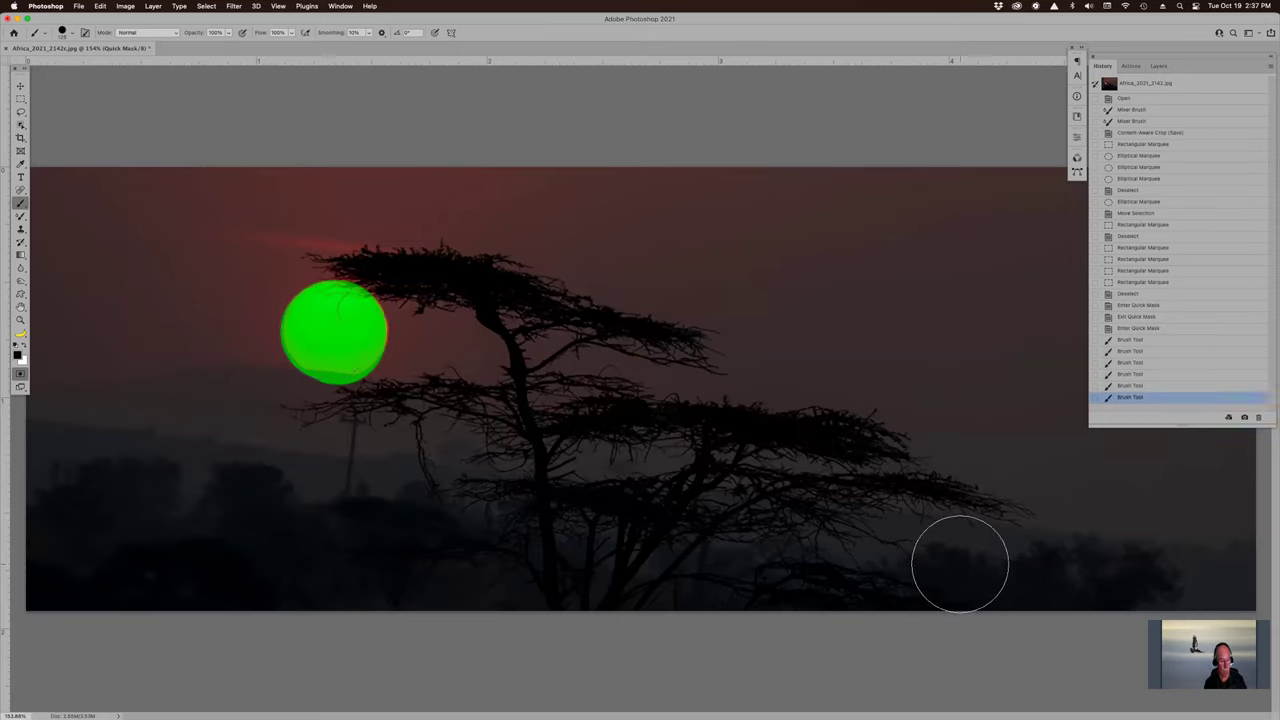
key(q)
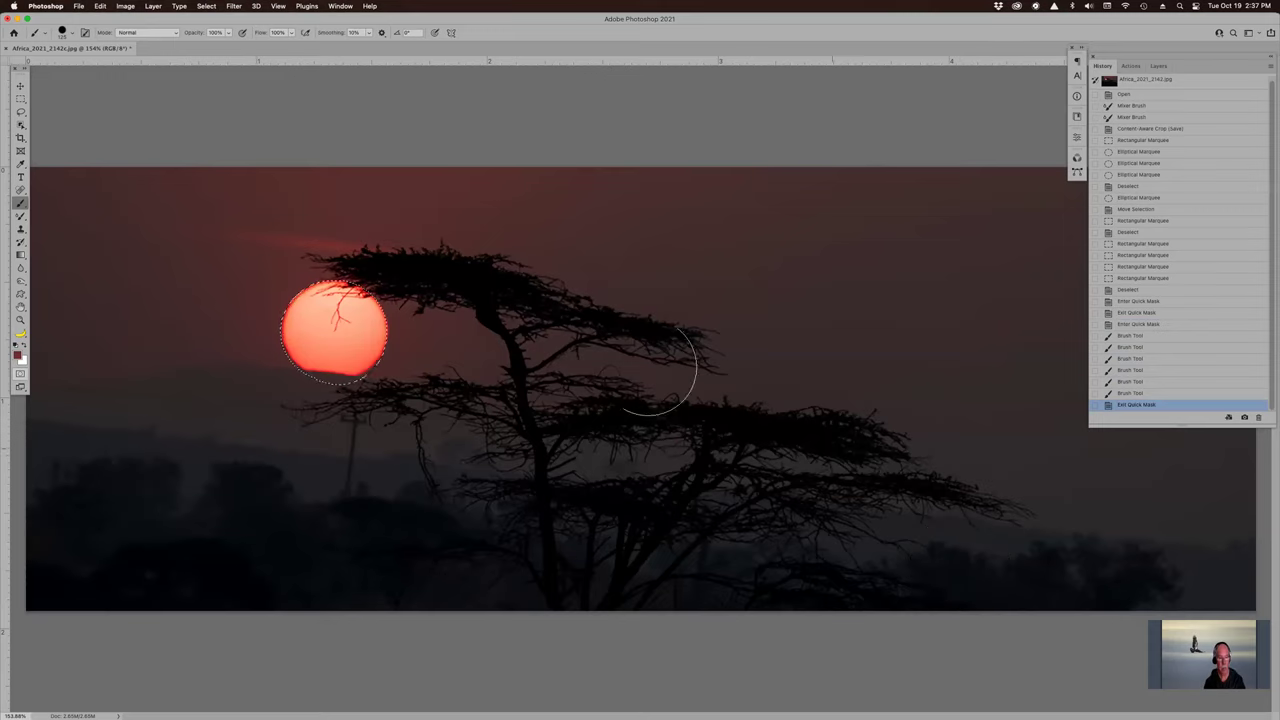
Step: In Quick Mask mode, extend the mask with a wide stroke from the sun across the sky, convert it to a selection, and deselect
key(q)
mouse_move(388, 335)
mouse_down()
mouse_move(546, 288)
mouse_move(1145, 432)
mouse_up()
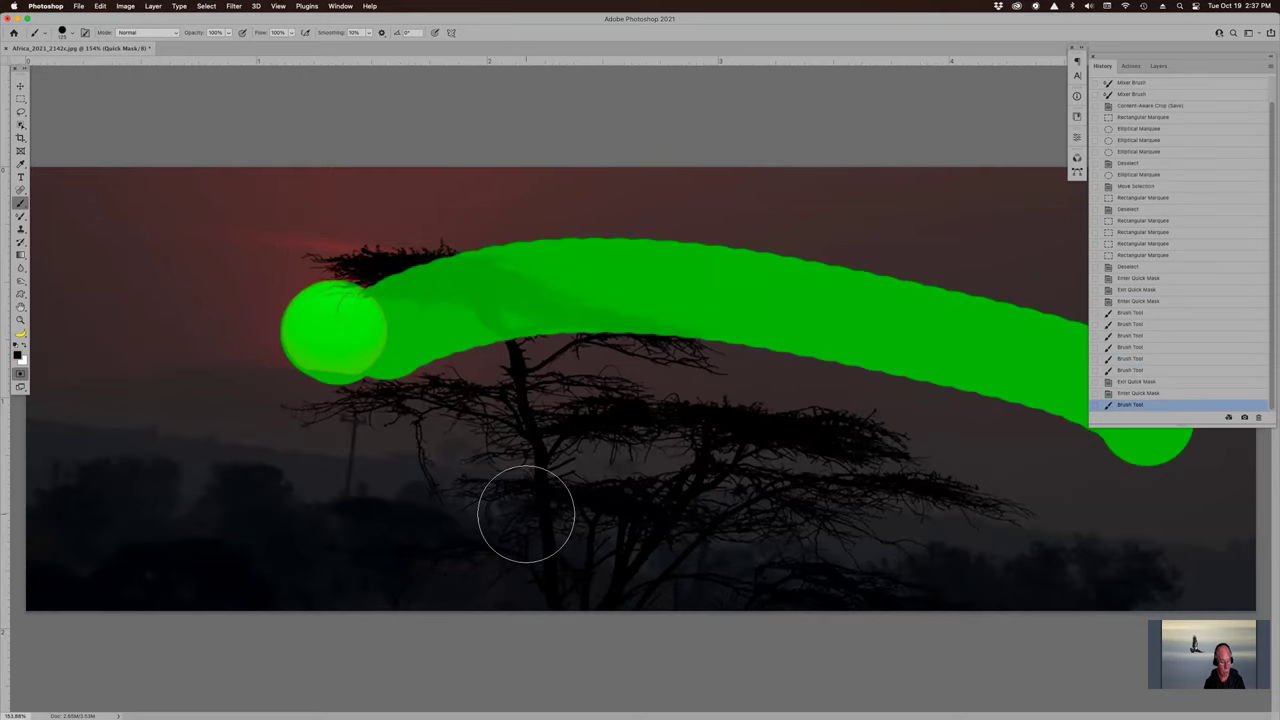
key(q)
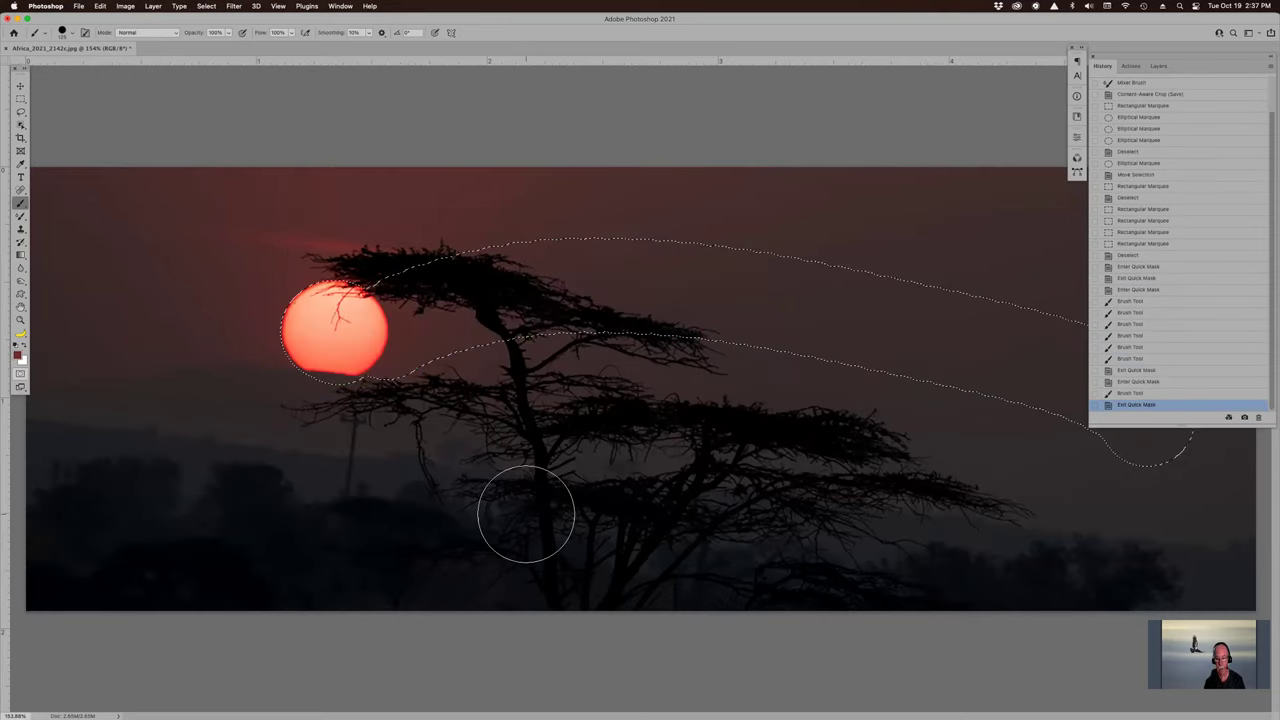
key(q)
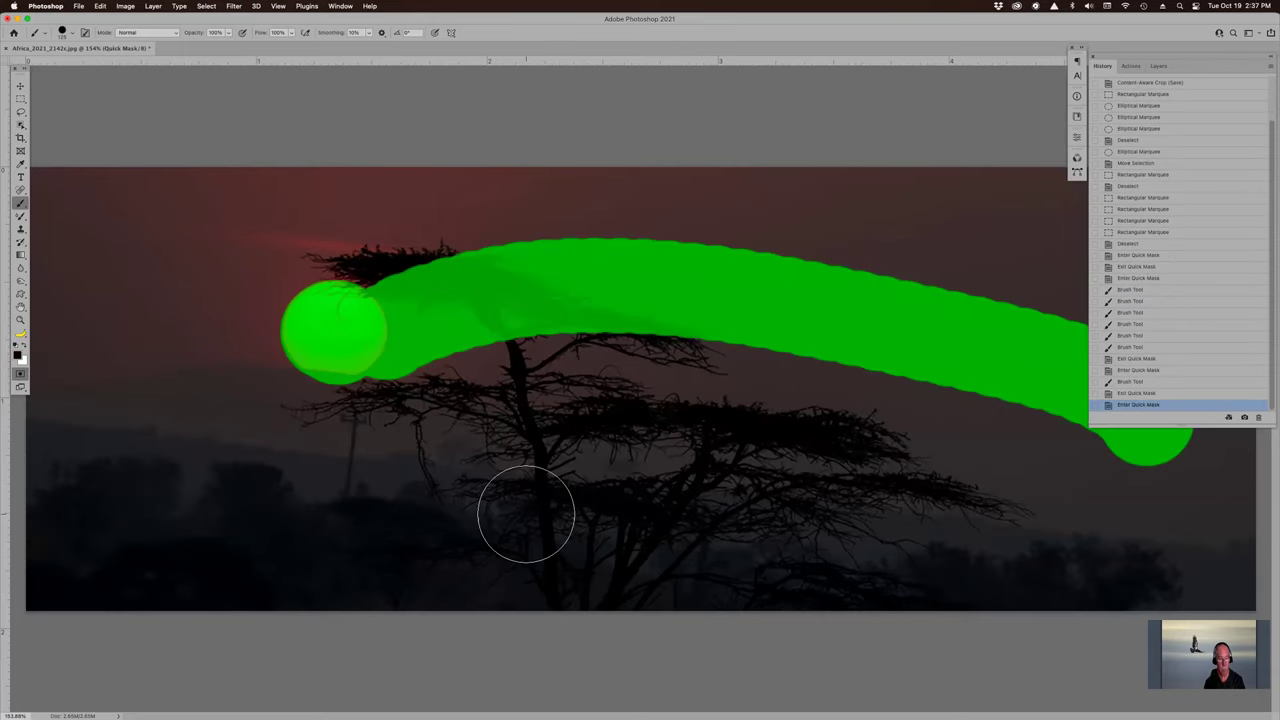
key(q)
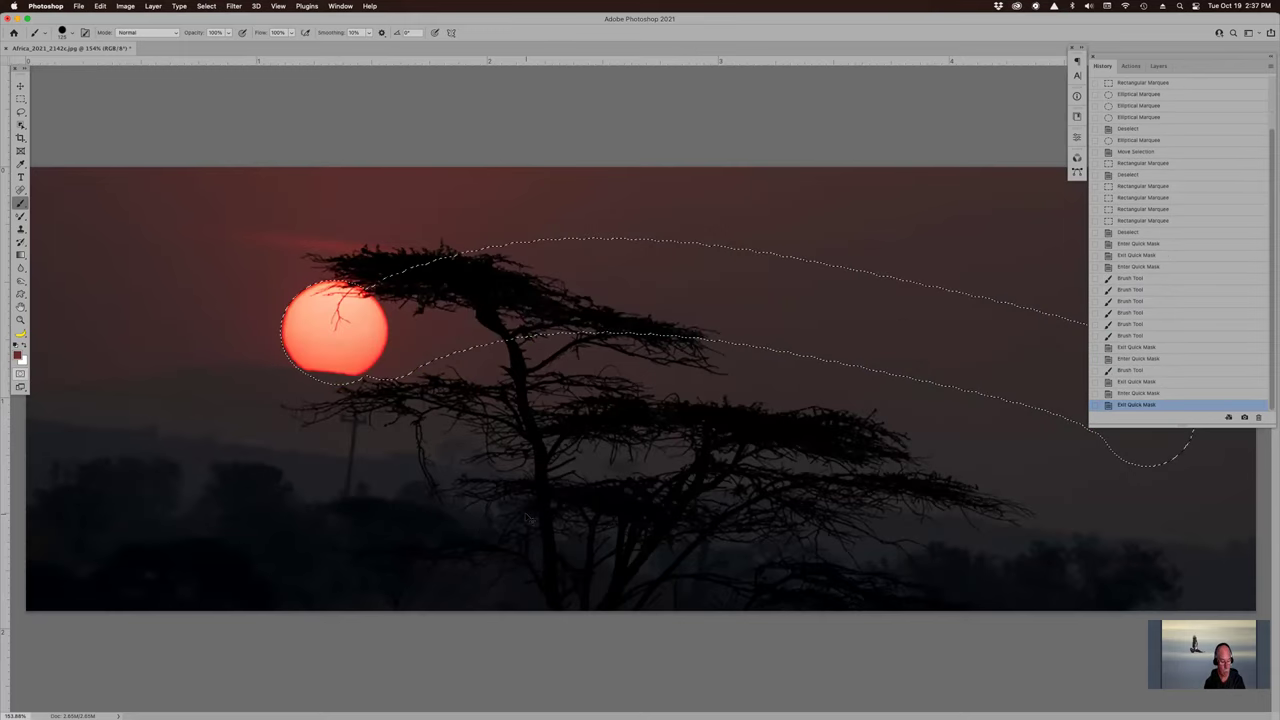
key(super+d)
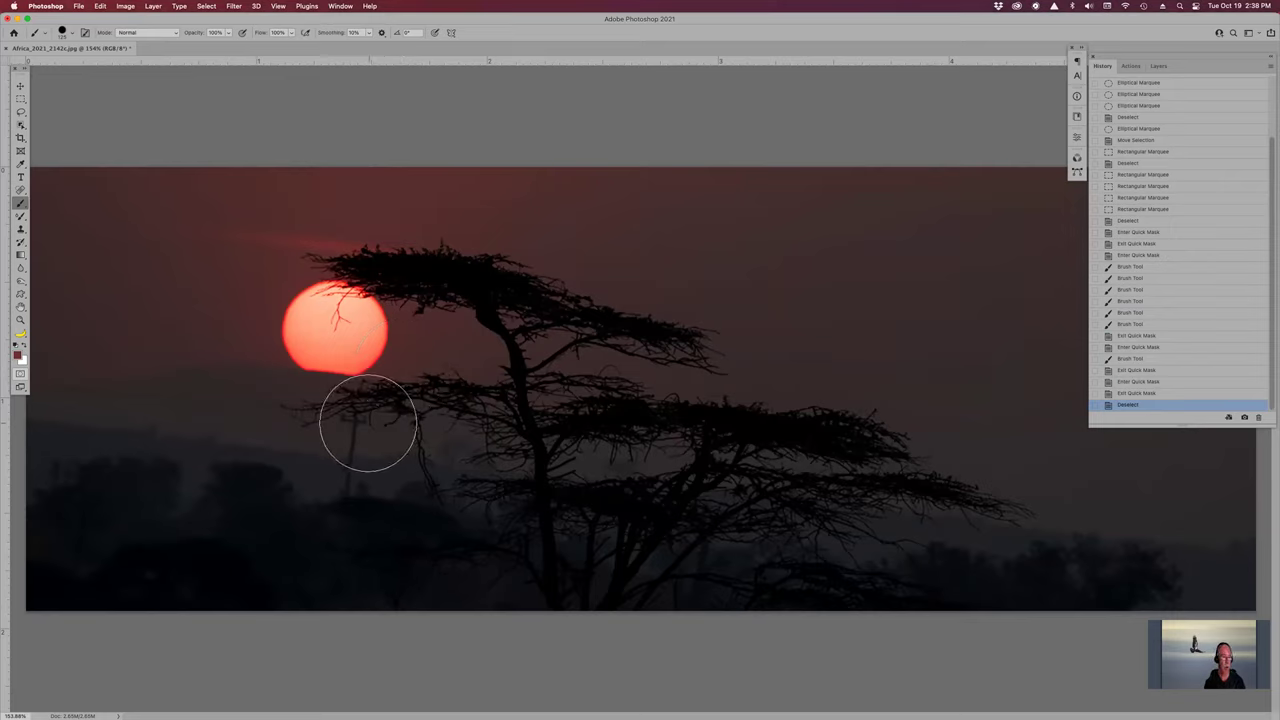
right_click(420, 340)
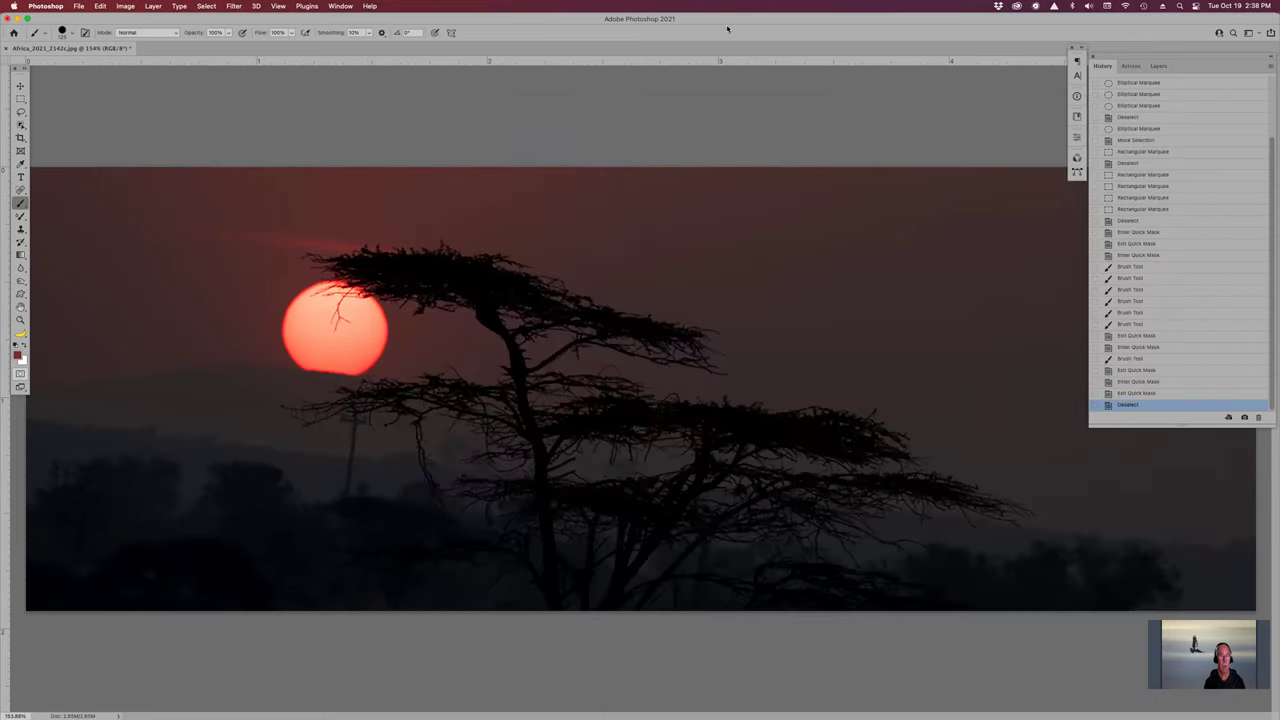
double_click(561, 465)
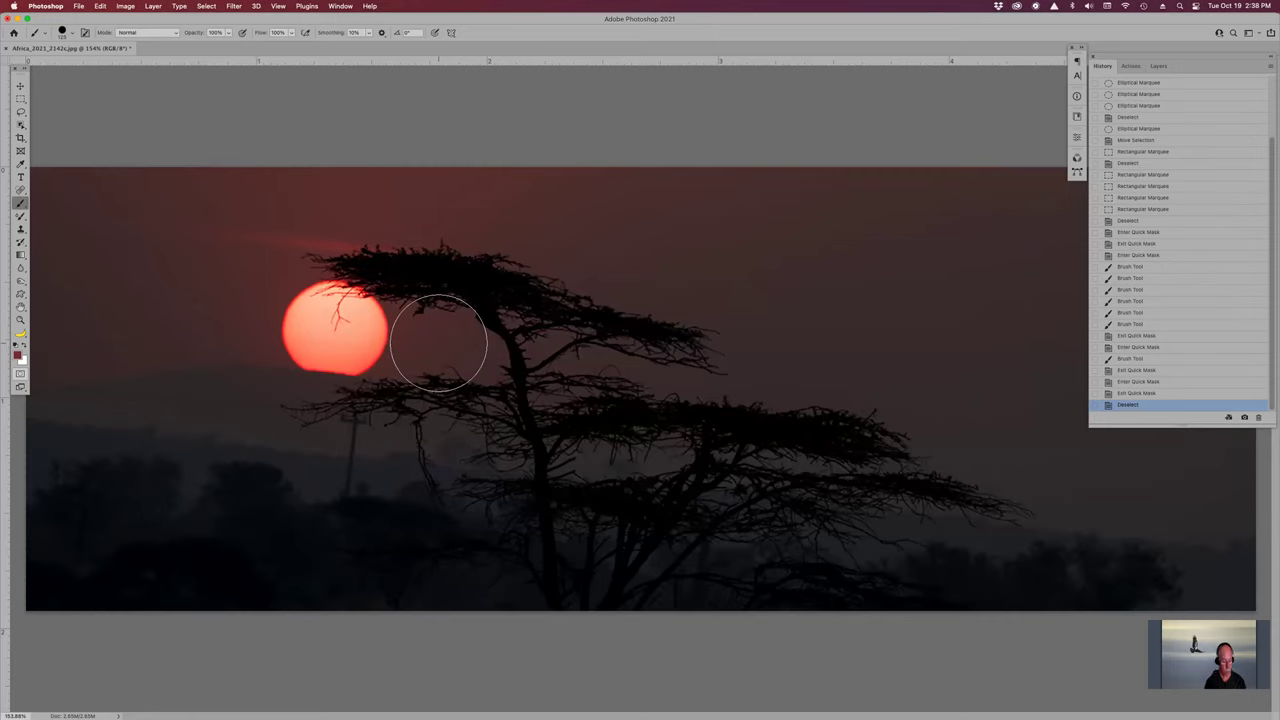
Step: Rotate the canvas view clockwise with the Rotate View tool and reset it upright, repeating the rotation and reset a second time
key(r)
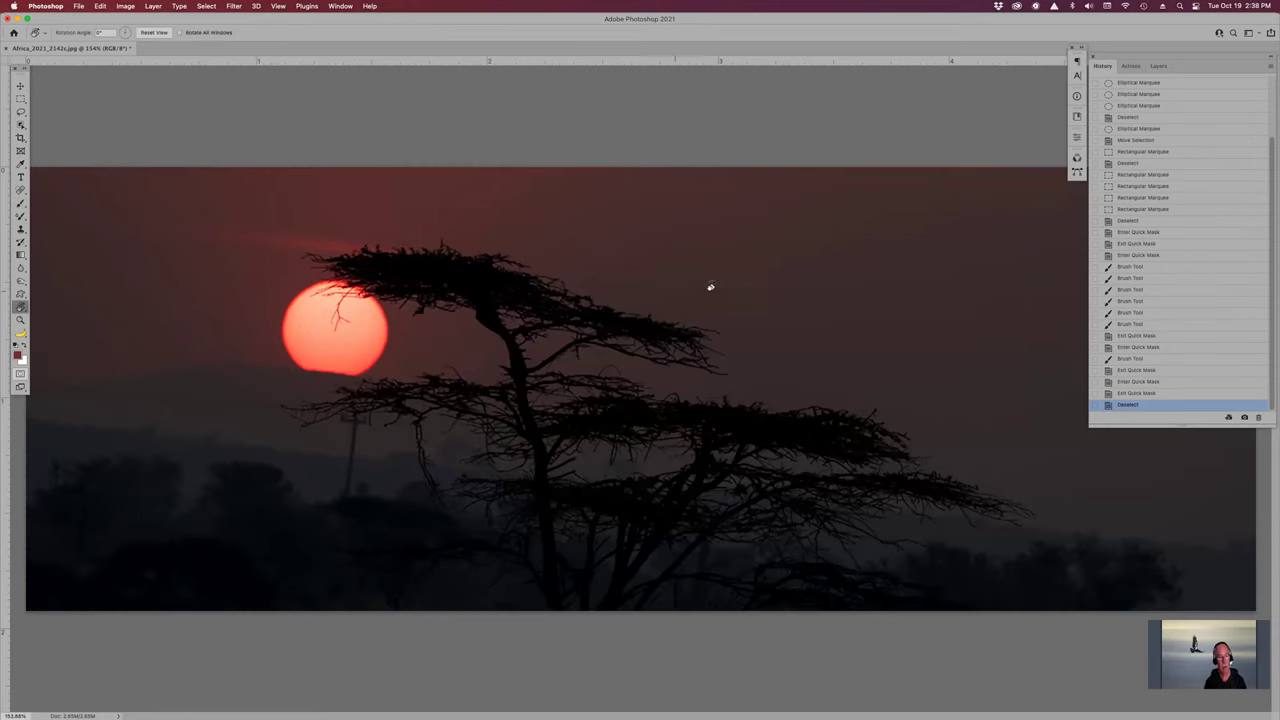
drag(710, 287, 704, 420)
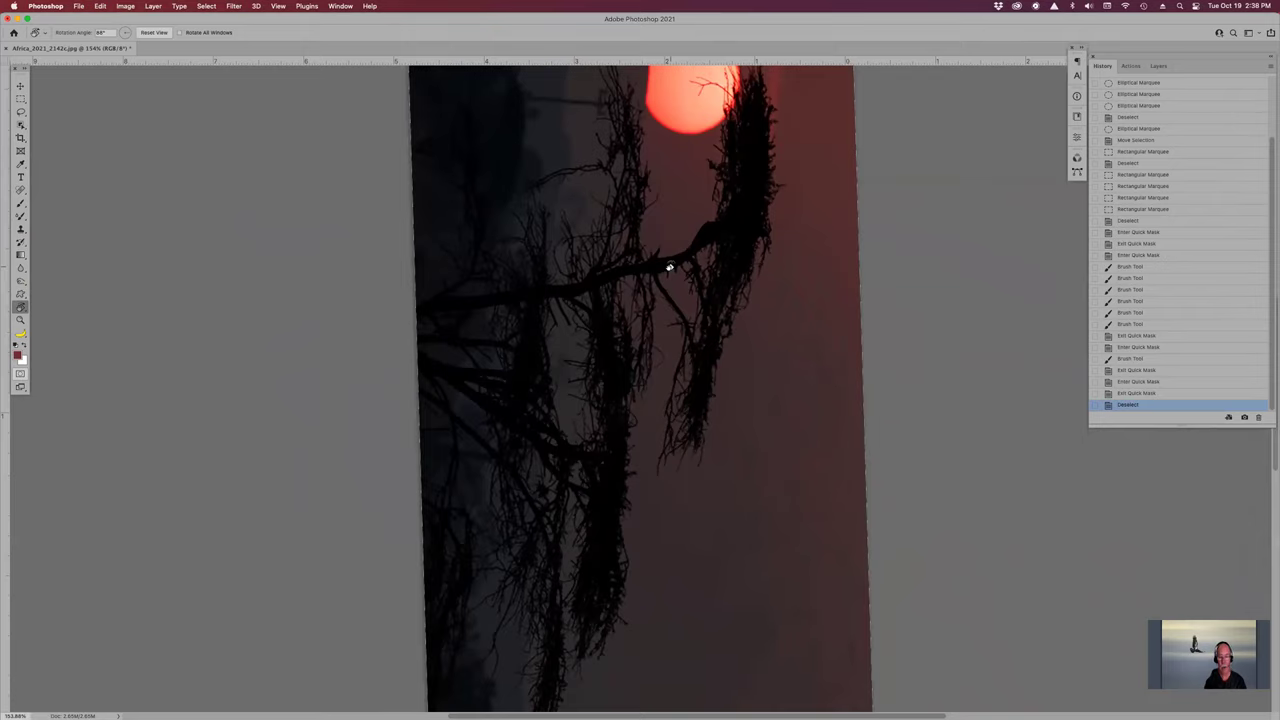
key(Escape)
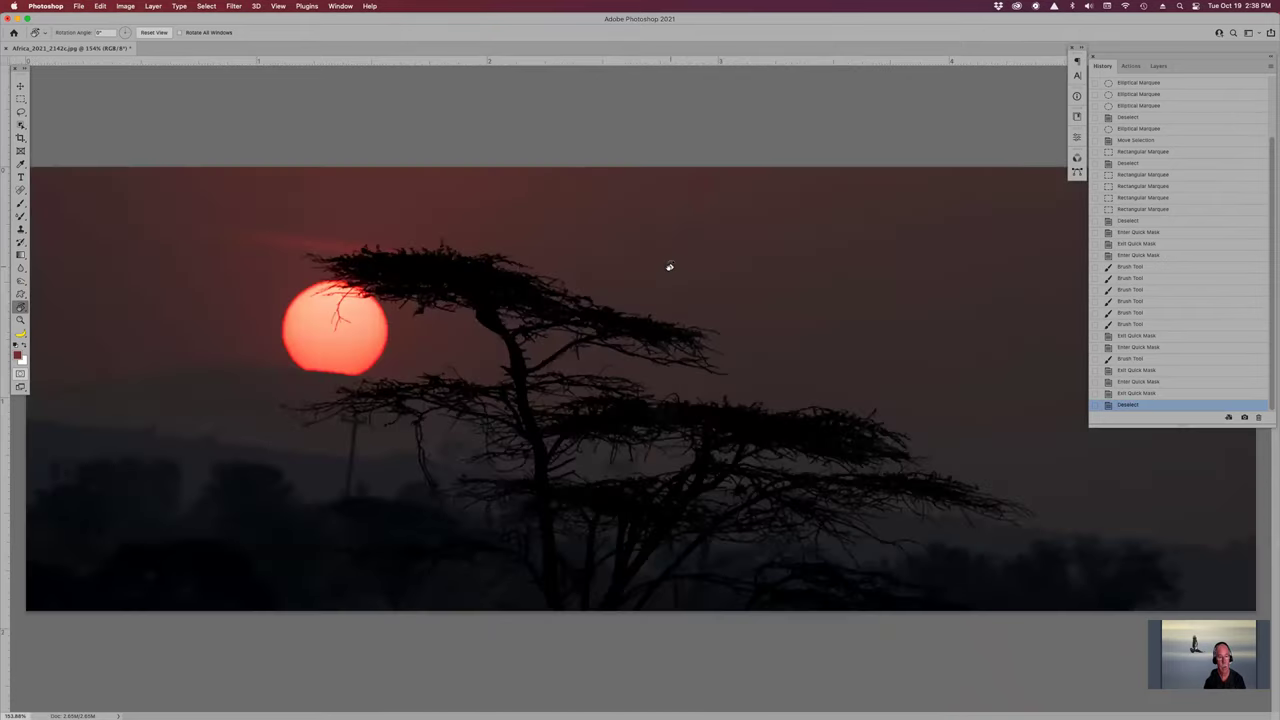
drag(794, 220, 451, 238)
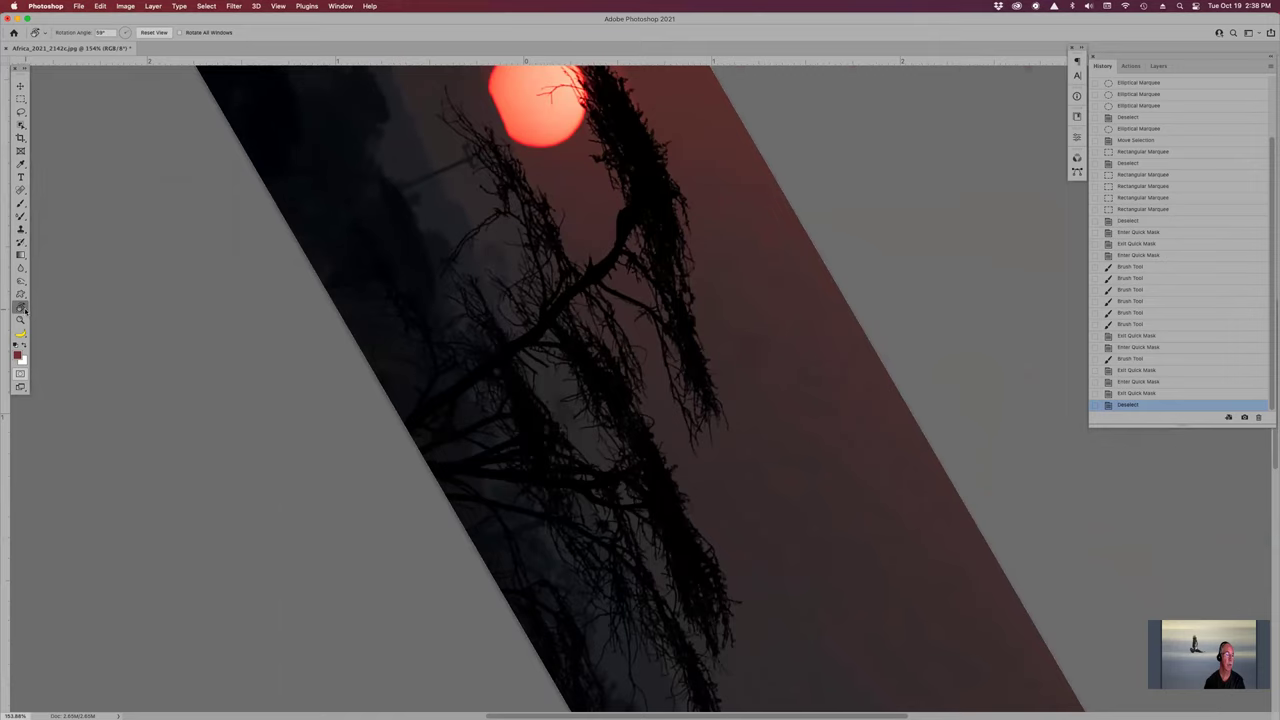
double_click(20, 308)
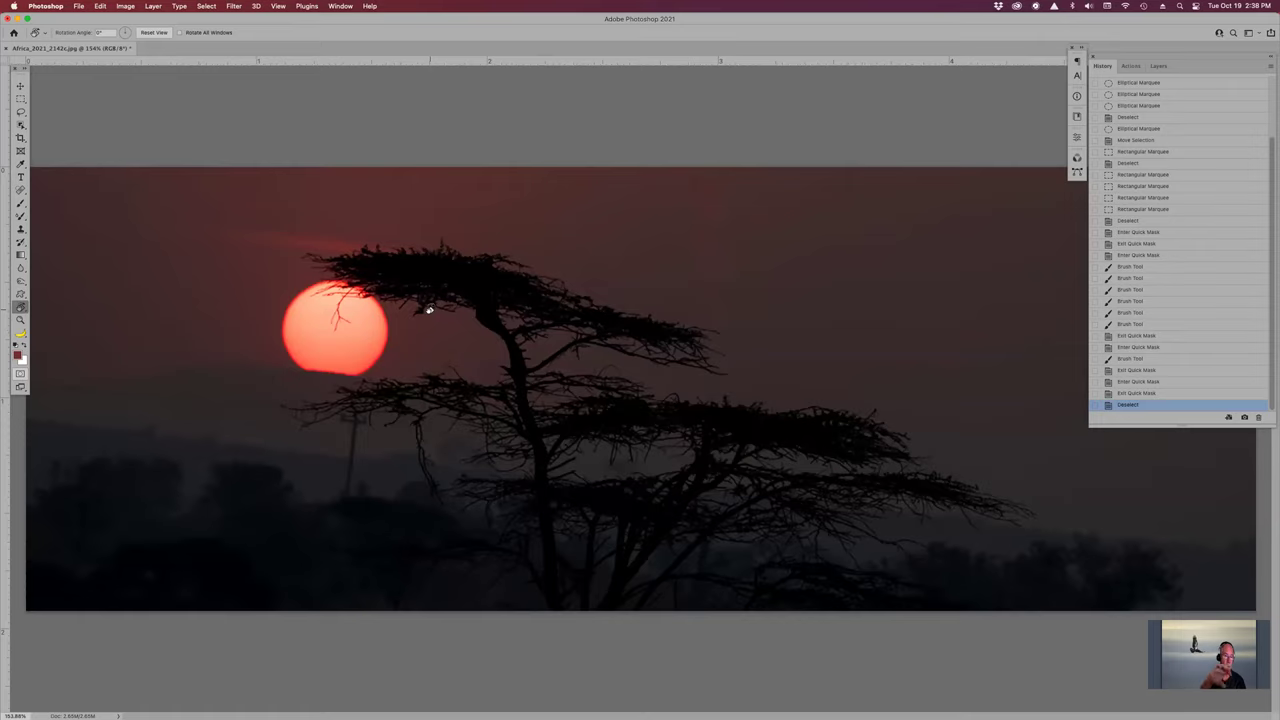
Step: Rotate the canvas view so the image stands steeply tilted, and paint two short dark red Brush strokes over the sky and tree
drag(595, 270, 571, 451)
key(b)
mouse_move(606, 216)
mouse_down()
mouse_move(566, 218)
mouse_move(645, 220)
mouse_move(562, 225)
mouse_up()
mouse_move(462, 235)
mouse_down()
mouse_move(470, 335)
mouse_move(463, 265)
mouse_move(451, 294)
mouse_up()
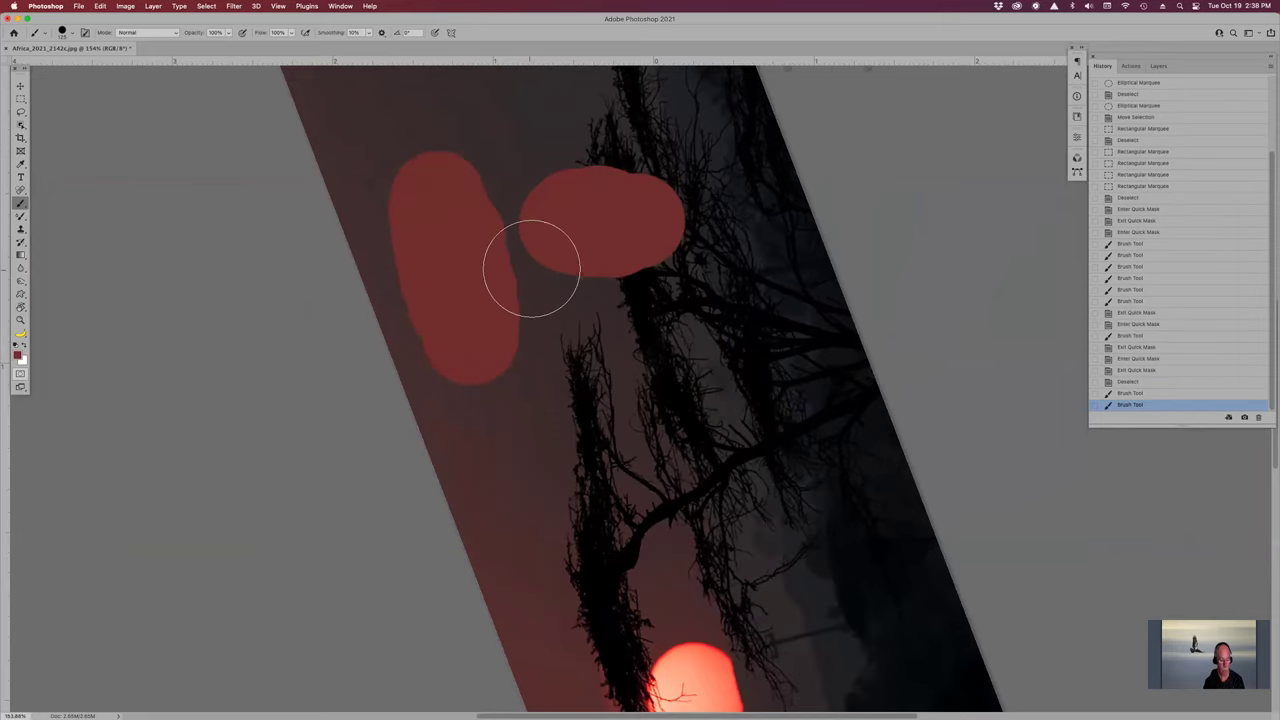
Step: Undo the two brush strokes on the rotated canvas, clear the restored selection, and reset the view to upright
key(super+z)
key(super+z)
key(super+z)
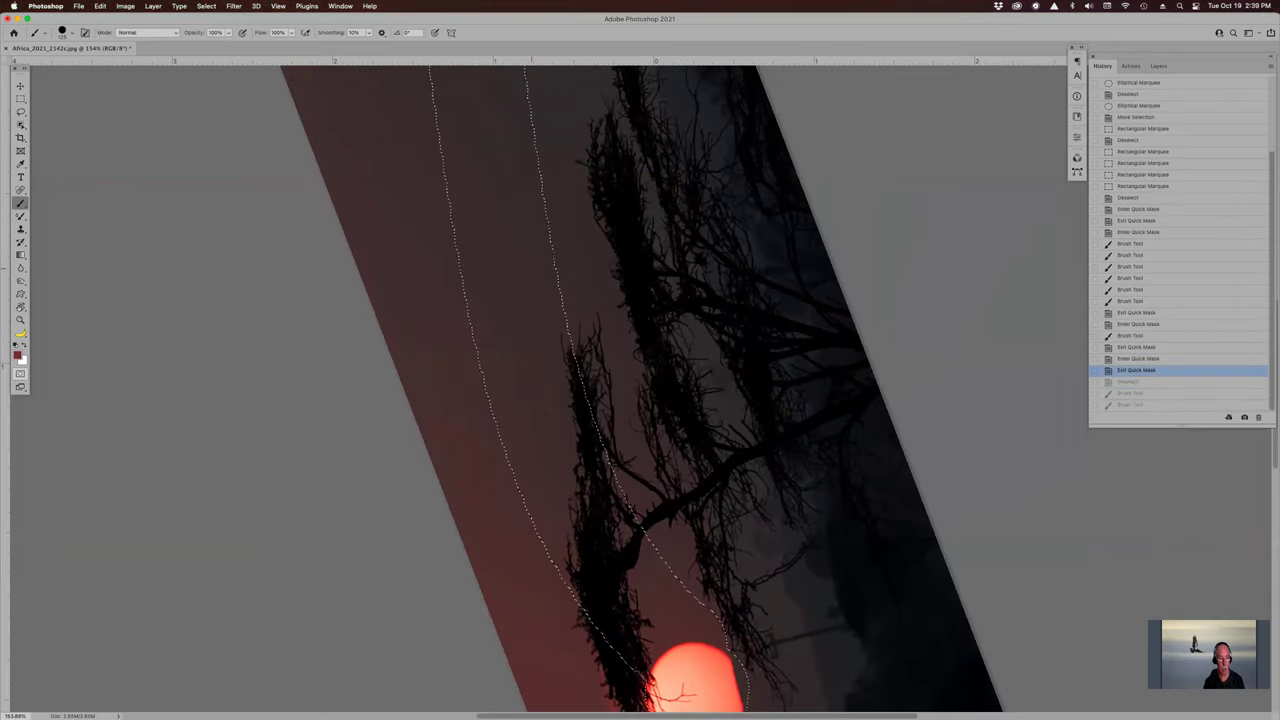
key(super+d)
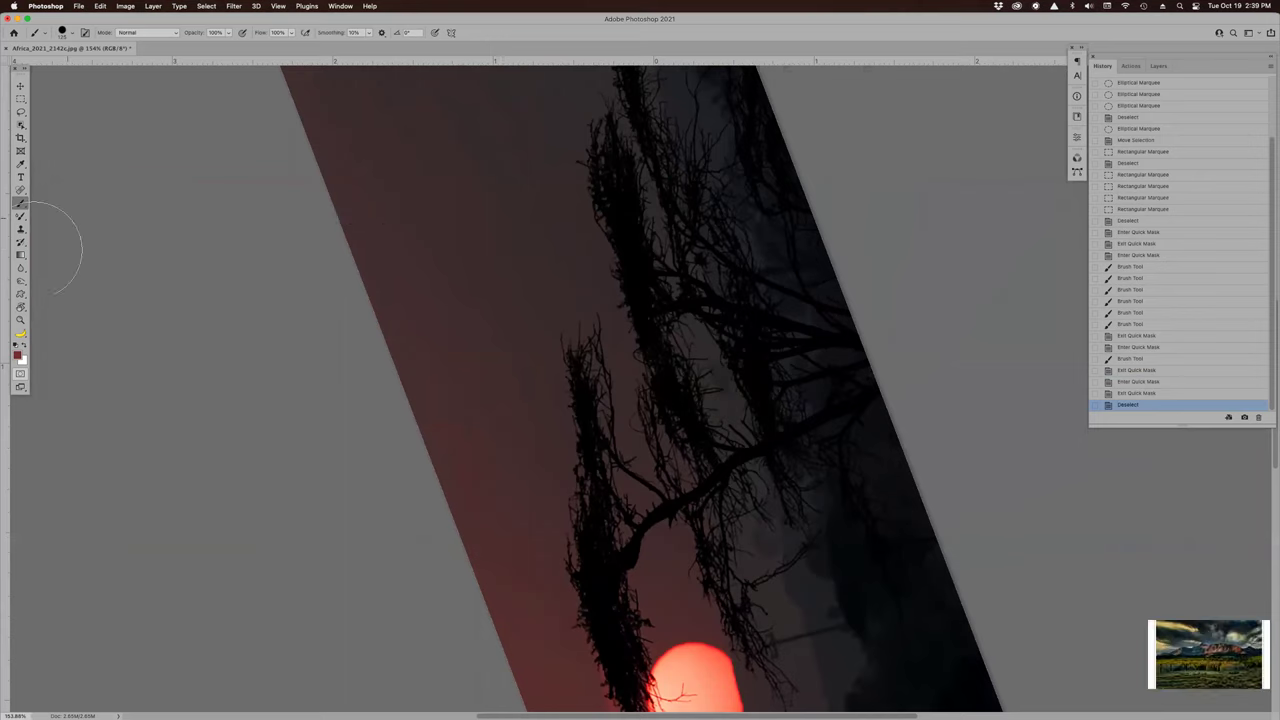
double_click(21, 310)
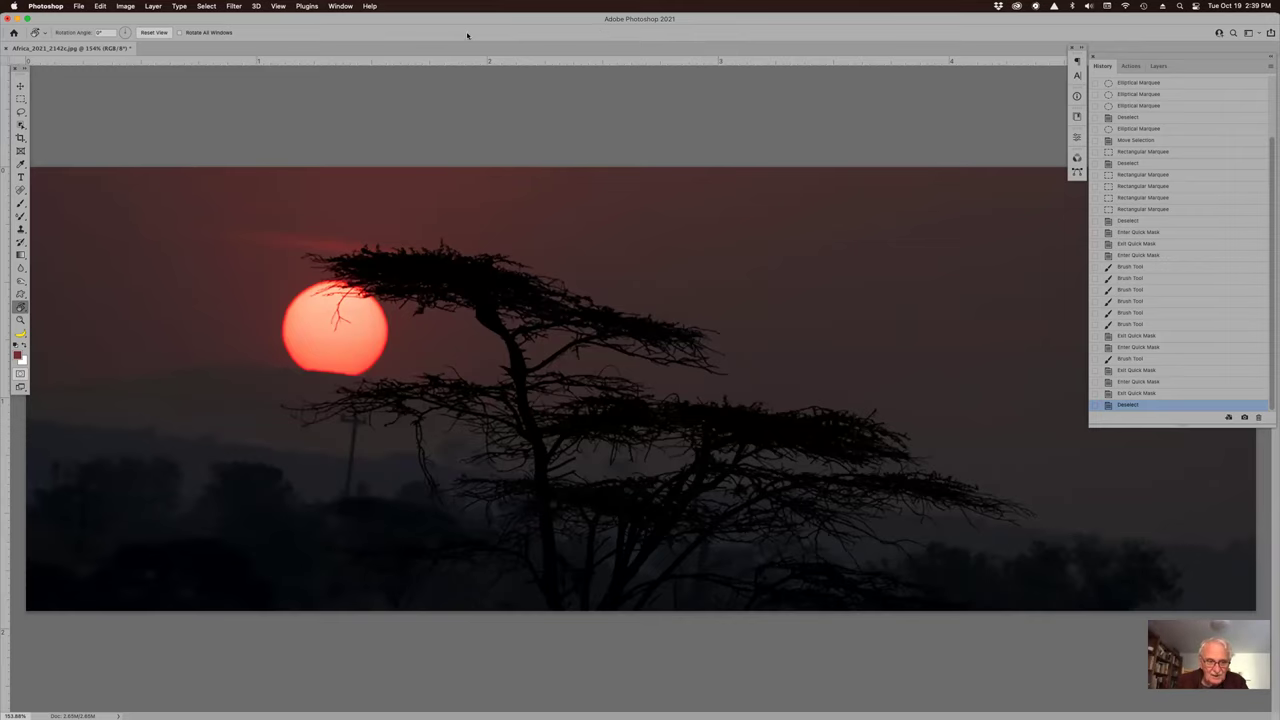
Step: Turn the canvas view nearly a quarter turn with the Rotate View tool, resetting it after each of two rotations
drag(423, 383, 619, 288)
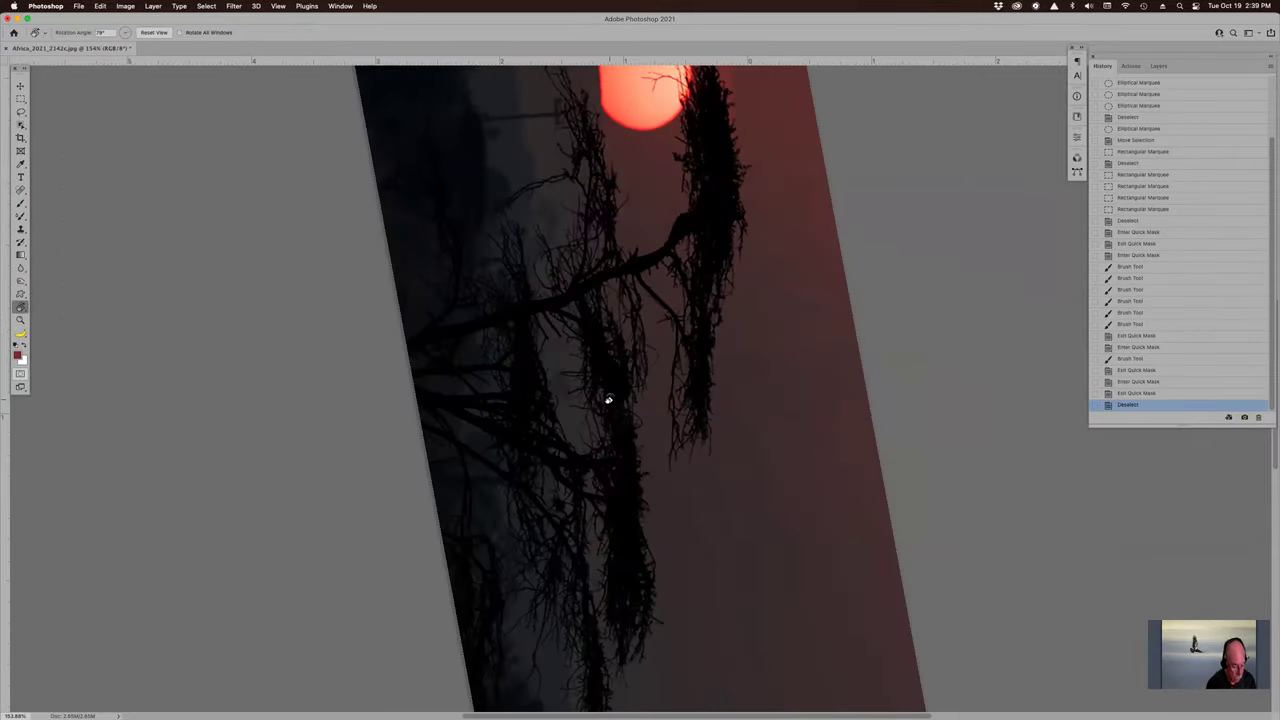
key(Escape)
drag(611, 297, 752, 316)
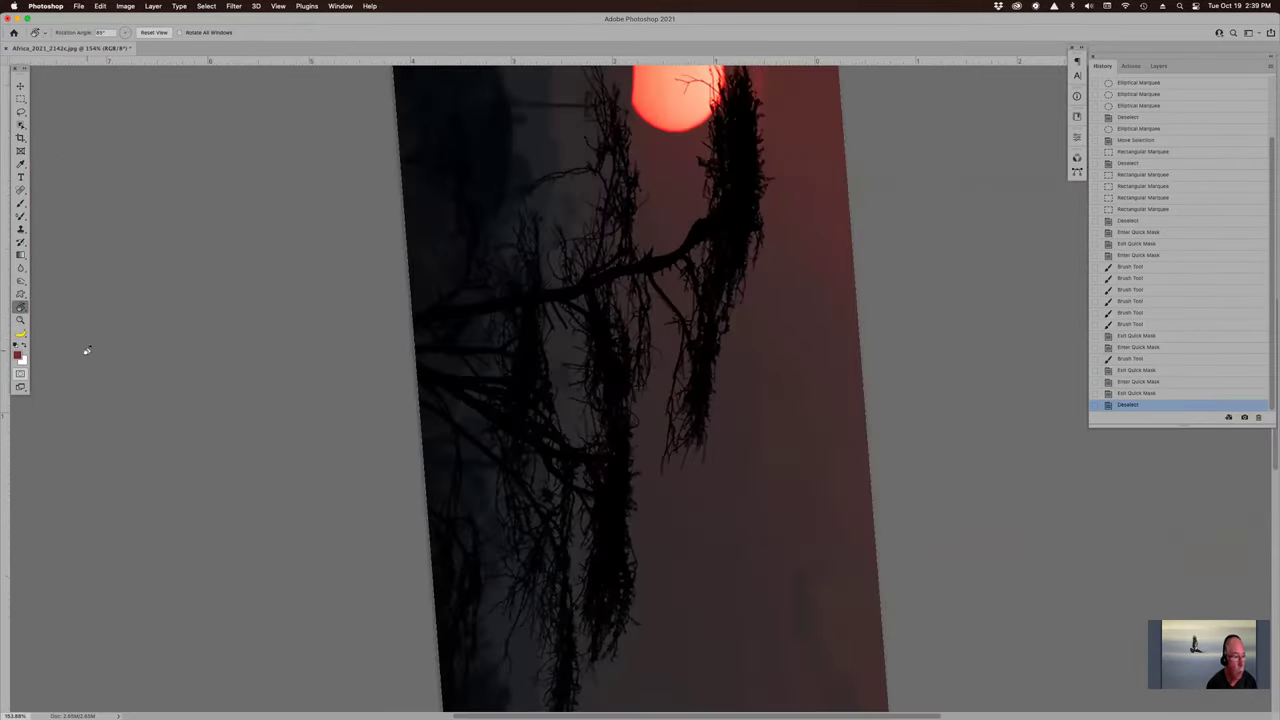
double_click(20, 307)
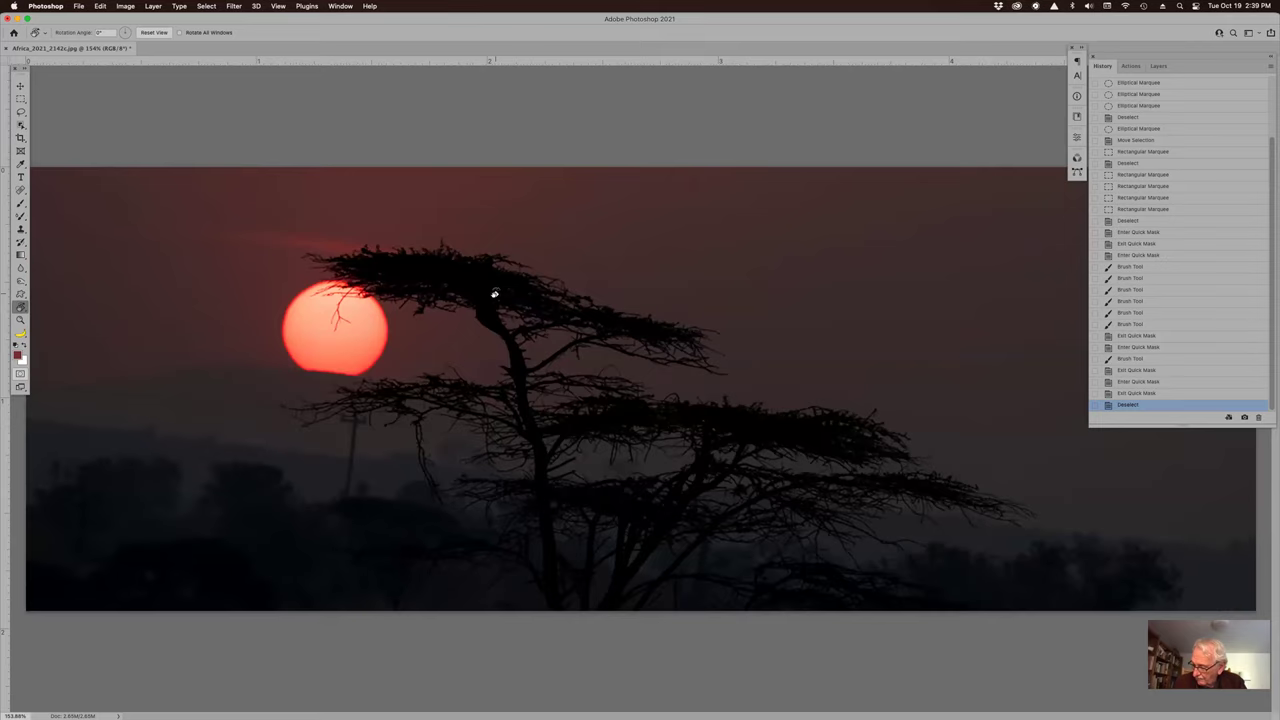
Step: With the Clone Stamp tool enlarged to about the sun's size, sample the sun's centre and clone it into the sky above the tree's far-right branches
key(s)
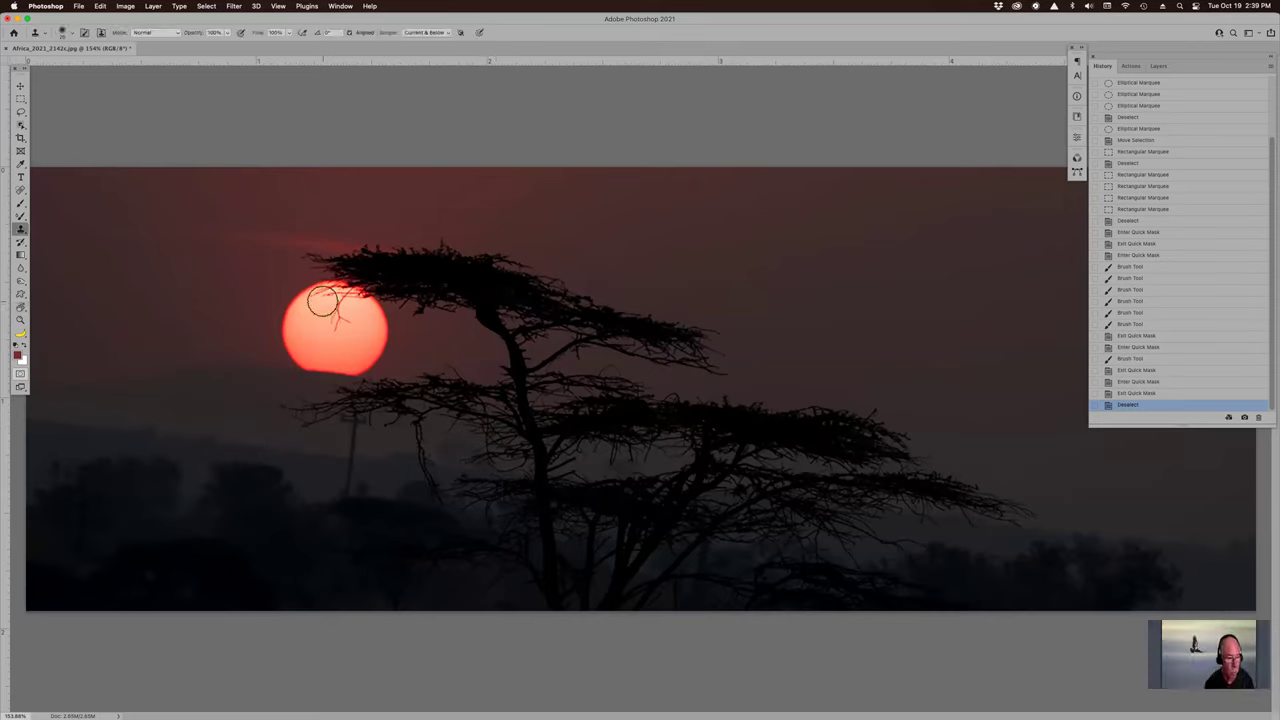
key(bracketright)
key(bracketright)
key(bracketright)
key(bracketright)
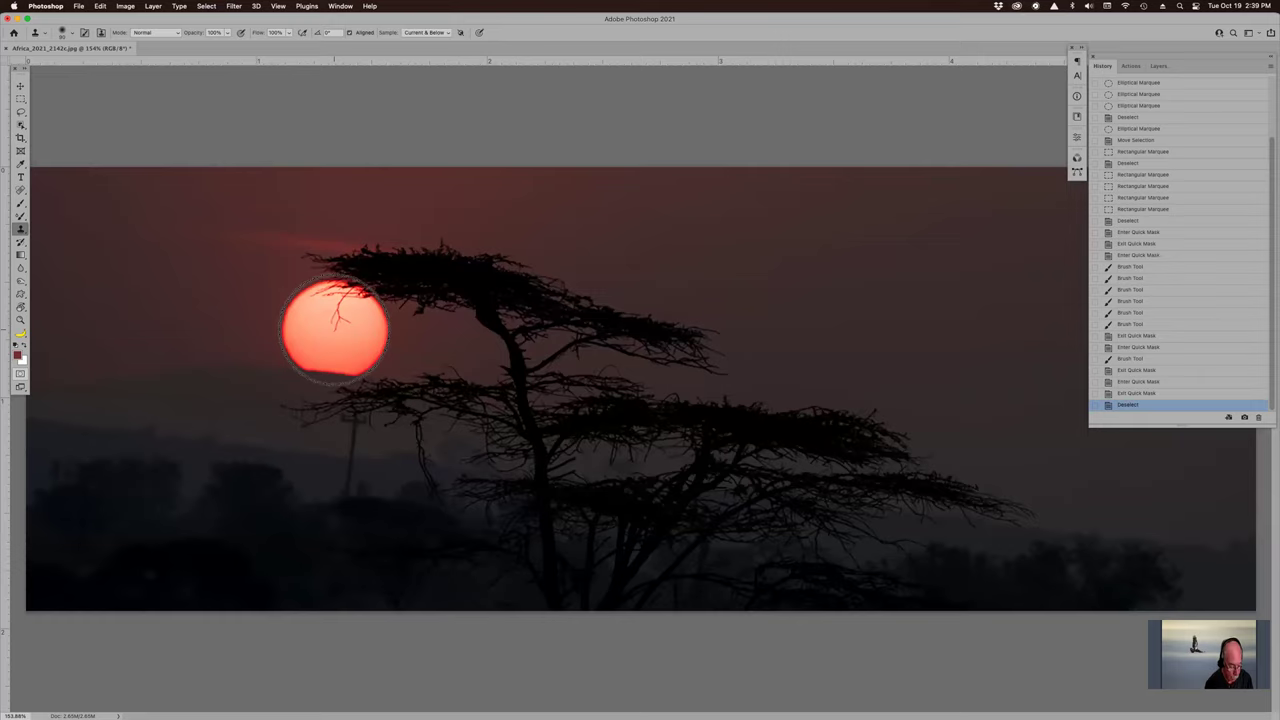
alt+click(334, 329)
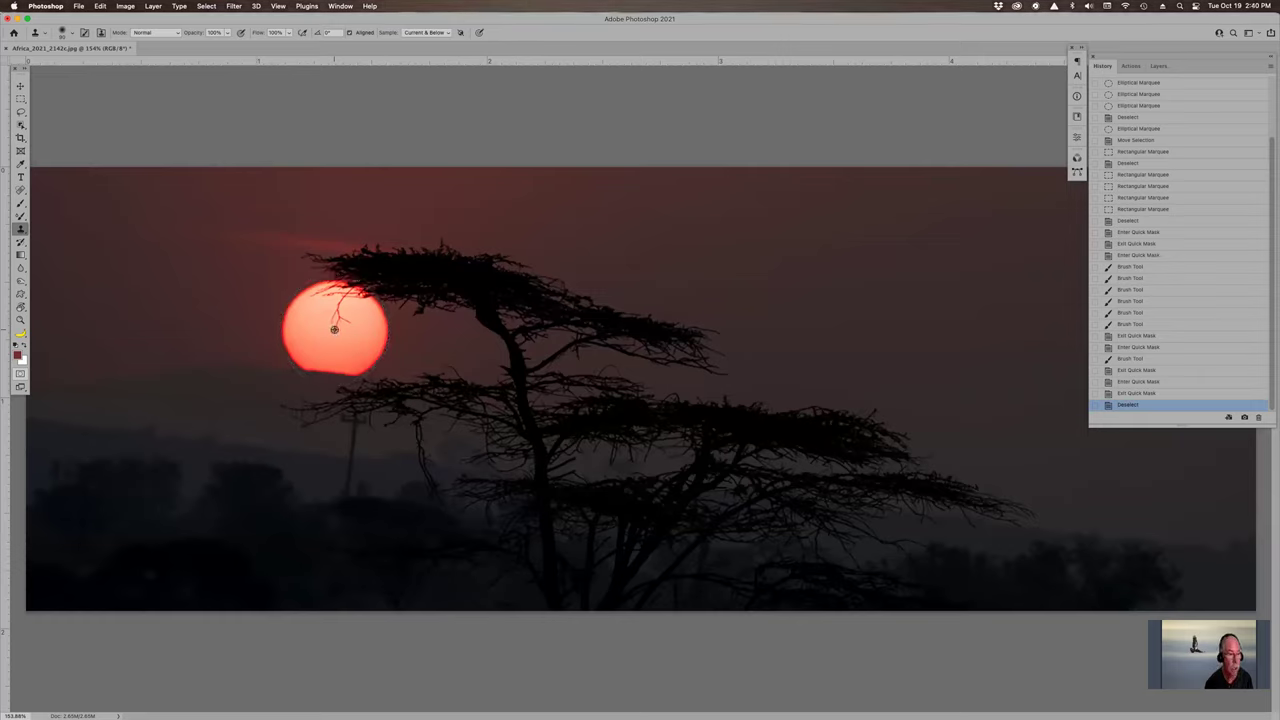
drag(929, 333, 950, 334)
mouse_move(927, 330)
mouse_down()
mouse_move(943, 320)
mouse_move(929, 323)
mouse_up()
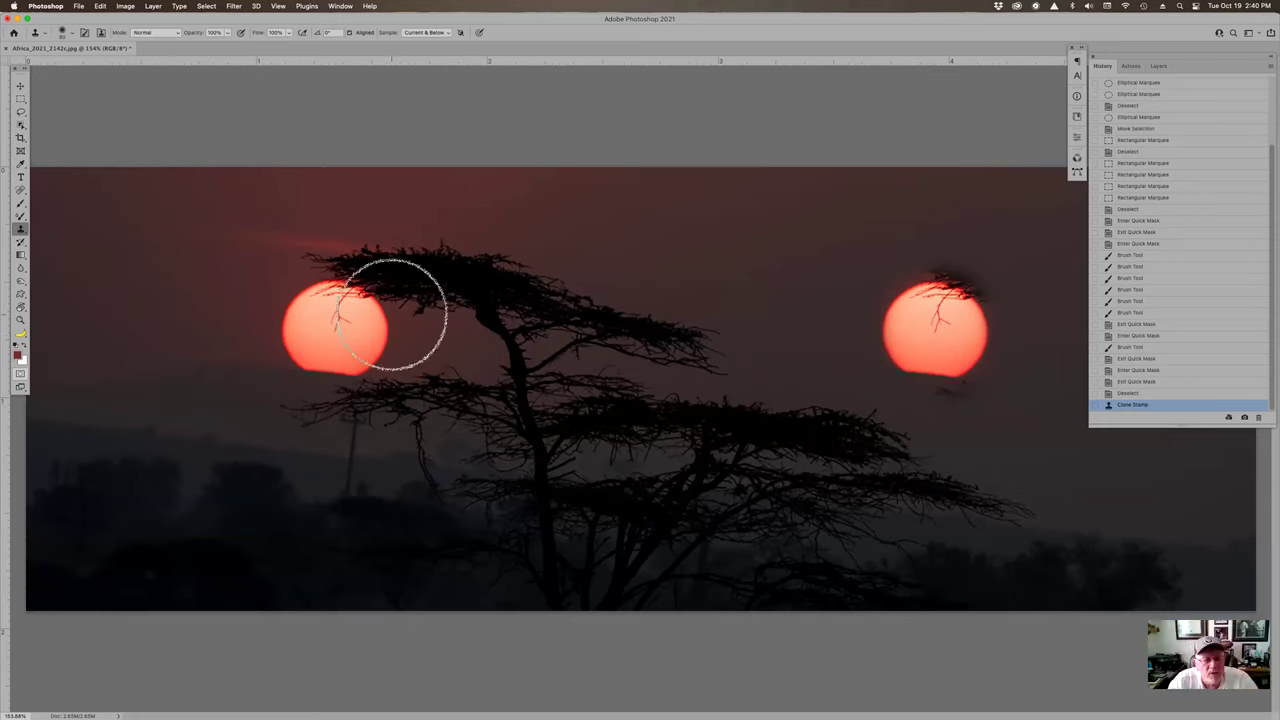
Step: Stamp once in the sky, resample the original sun's centre, and clone another sun higher up between the tree crown and the first copy
click(745, 266)
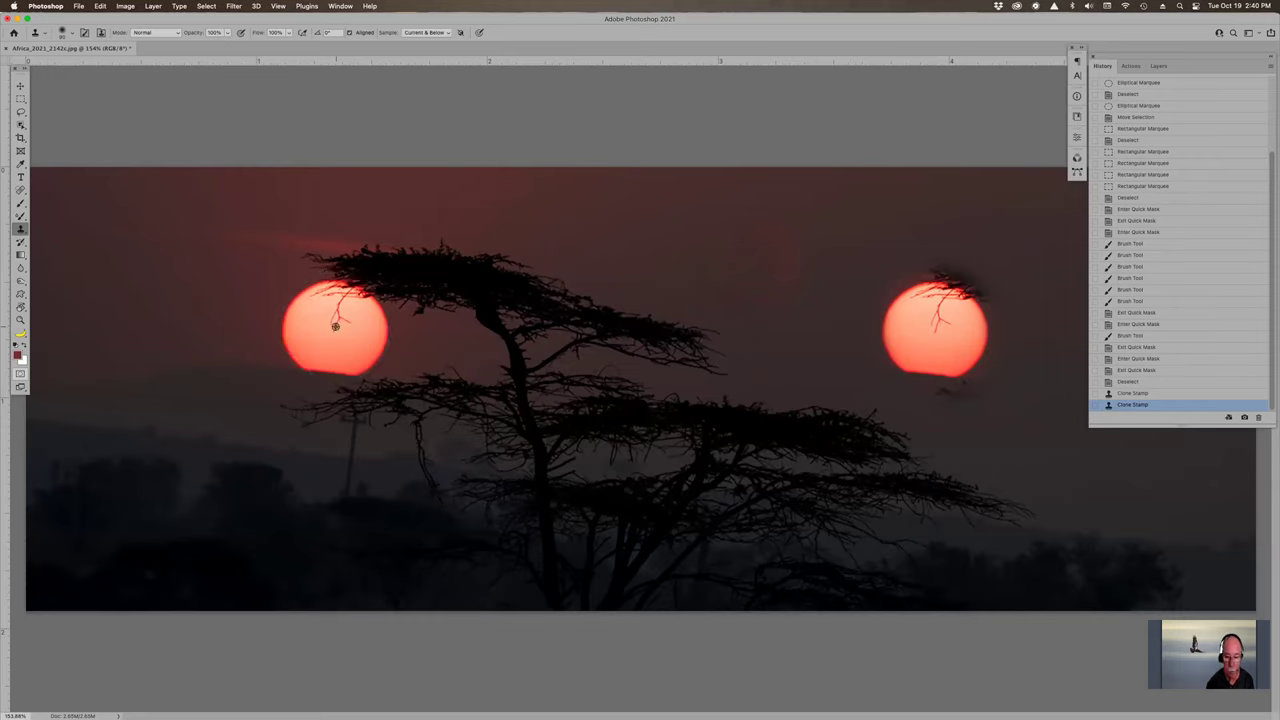
alt+click(335, 326)
mouse_move(794, 245)
mouse_down()
mouse_move(789, 234)
mouse_move(806, 241)
mouse_move(791, 246)
mouse_move(791, 272)
mouse_up()
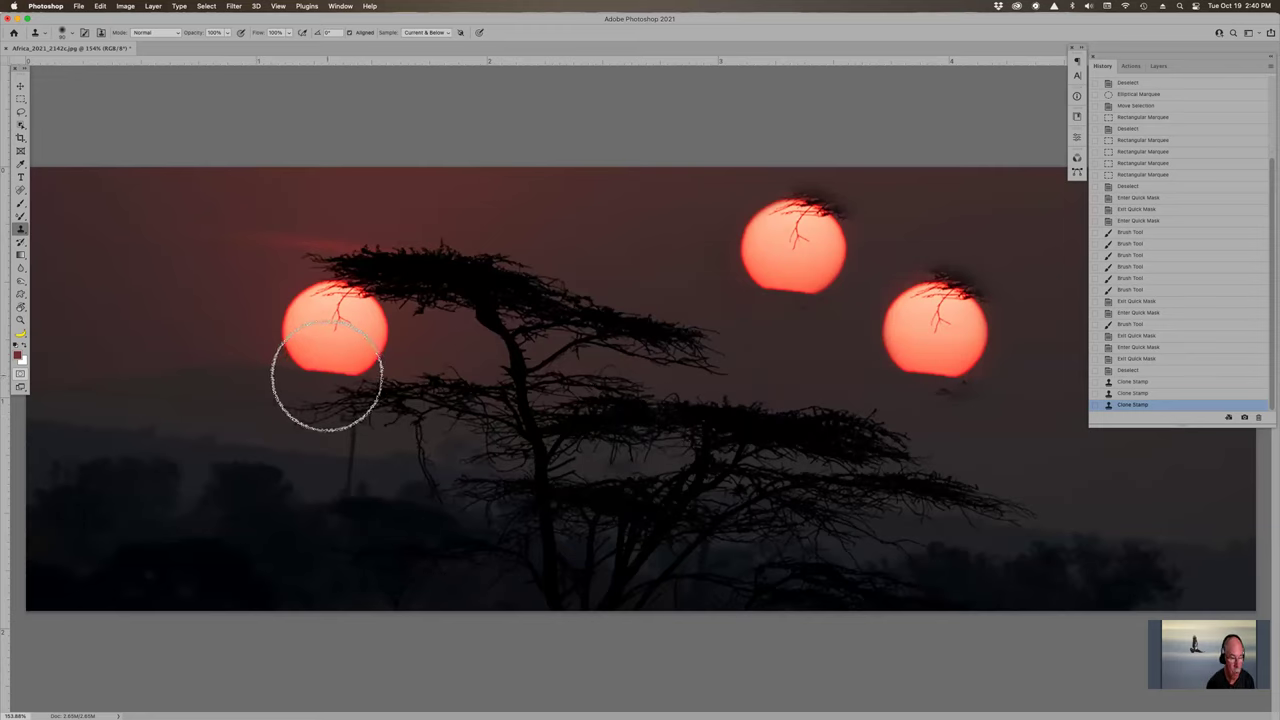
Step: Shrink the Clone Stamp brush, sample the original sun's lower edge, and clone a sun near the photo's left edge
key([)
key([)
key([)
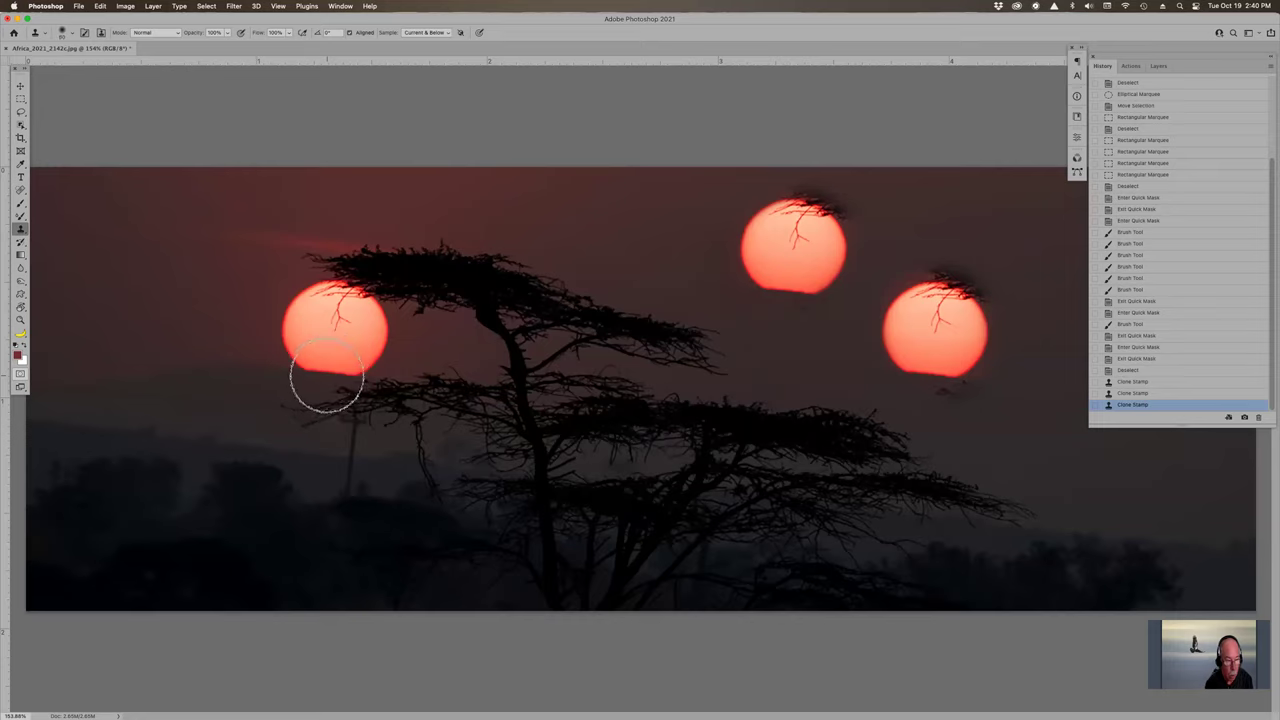
alt+click(328, 371)
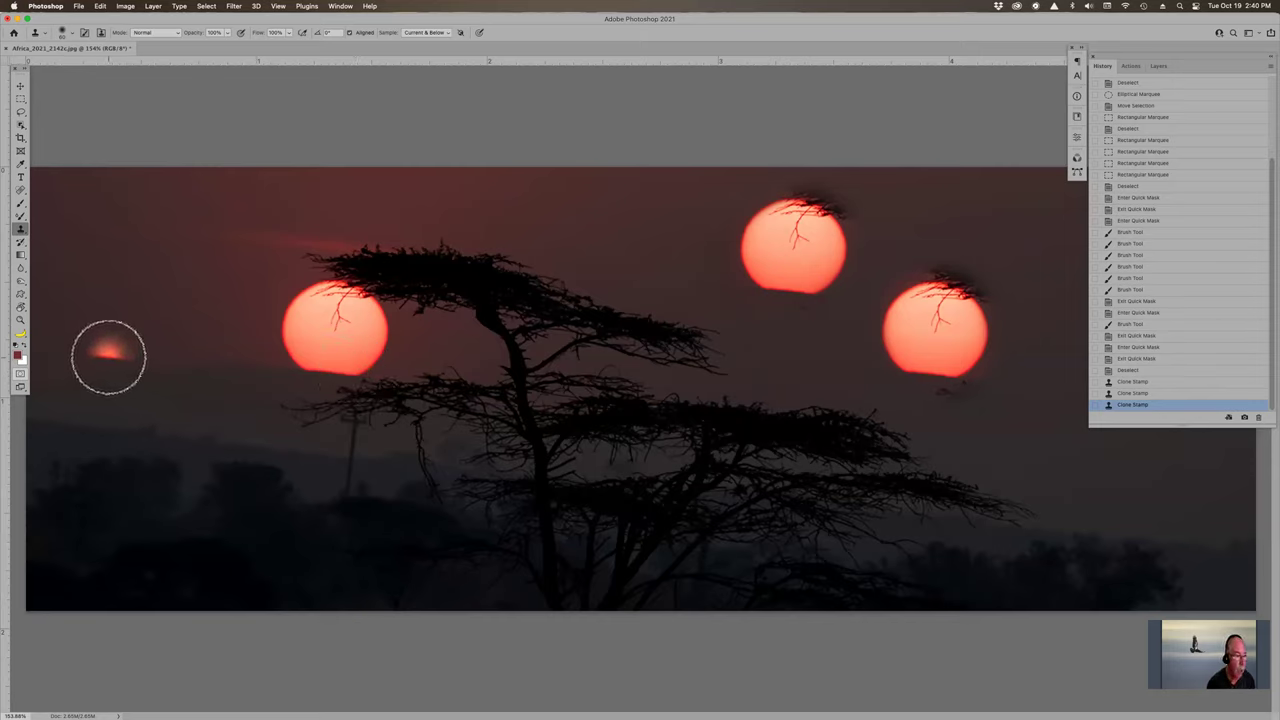
mouse_move(123, 343)
mouse_down()
mouse_move(92, 321)
mouse_move(91, 342)
mouse_move(116, 346)
mouse_move(133, 321)
mouse_move(104, 292)
mouse_move(82, 336)
mouse_move(116, 299)
mouse_move(143, 344)
mouse_move(145, 305)
mouse_move(105, 288)
mouse_move(135, 281)
mouse_move(128, 330)
mouse_up()
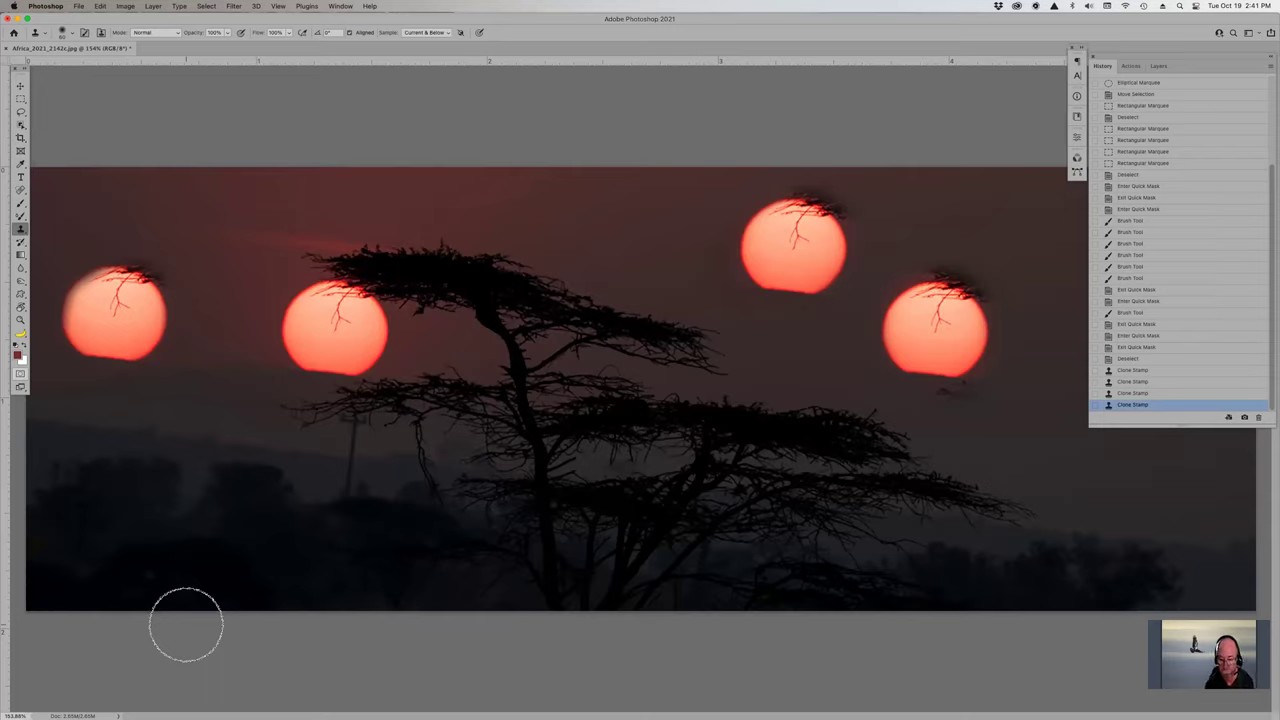
Step: Undo all four Clone Stamp strokes
key(super+z)
key(super+z)
key(super+z)
key(super+z)
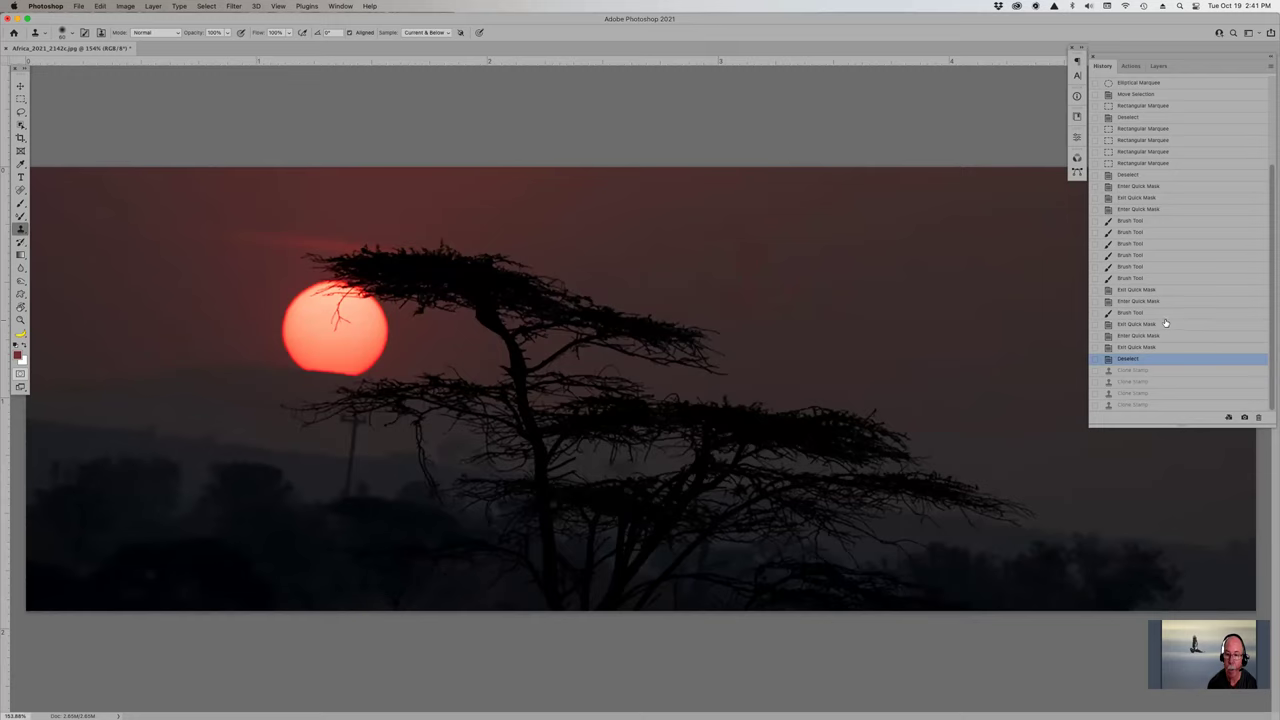
Step: Restore the most recent clone stamp state from the history, and undo the four clone stamps again
click(1158, 405)
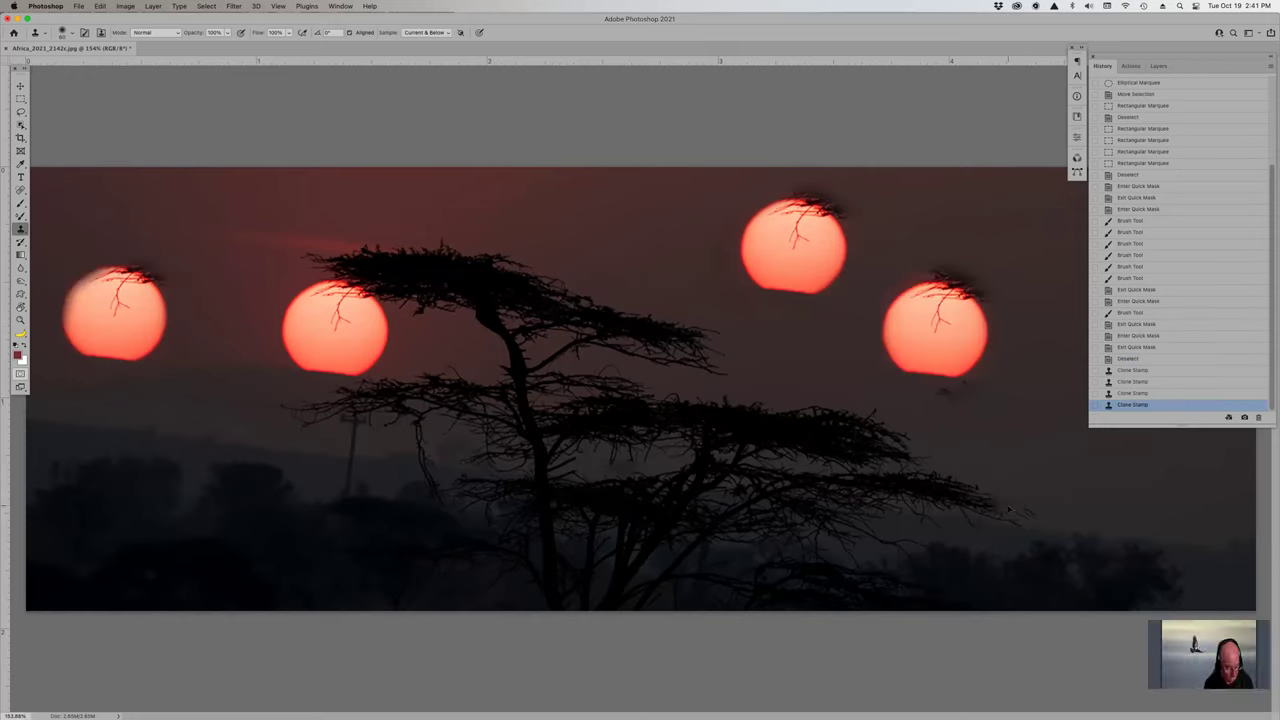
key(super+z)
key(super+z)
key(super+z)
key(super+z)
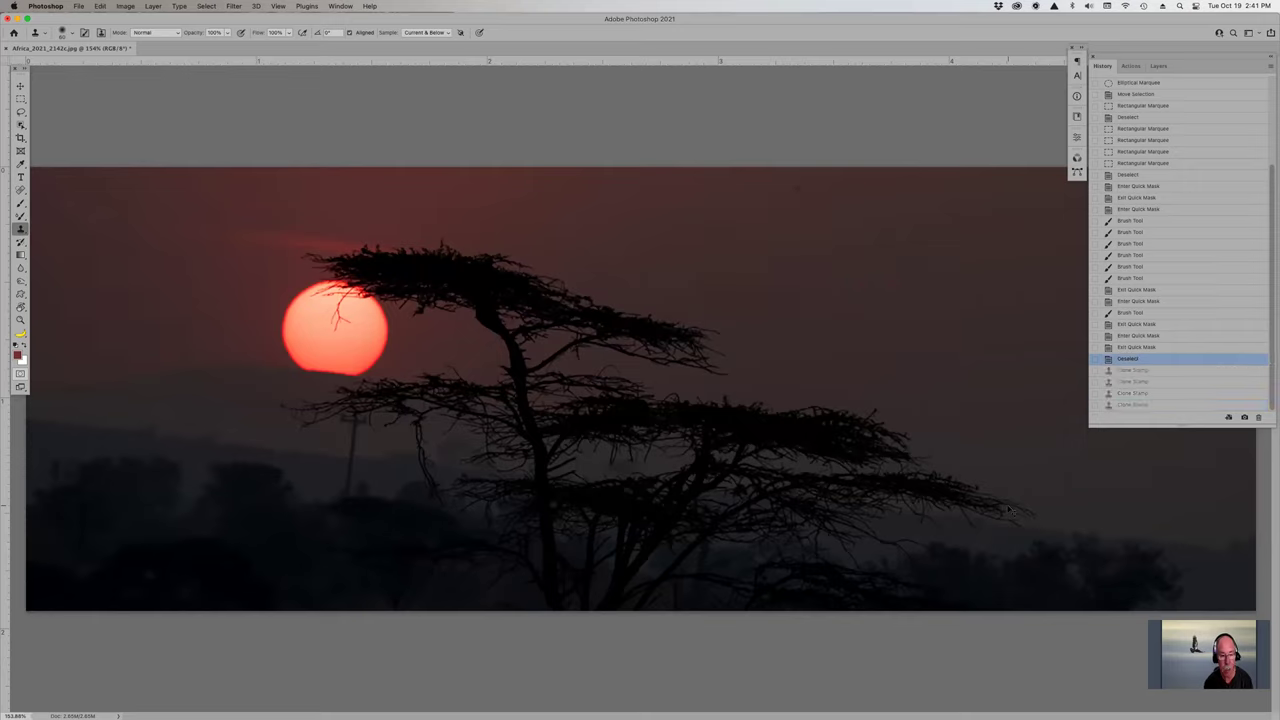
Step: Step through the four clone stamp history states from first to last, and undo them all again
click(1137, 405)
click(1136, 371)
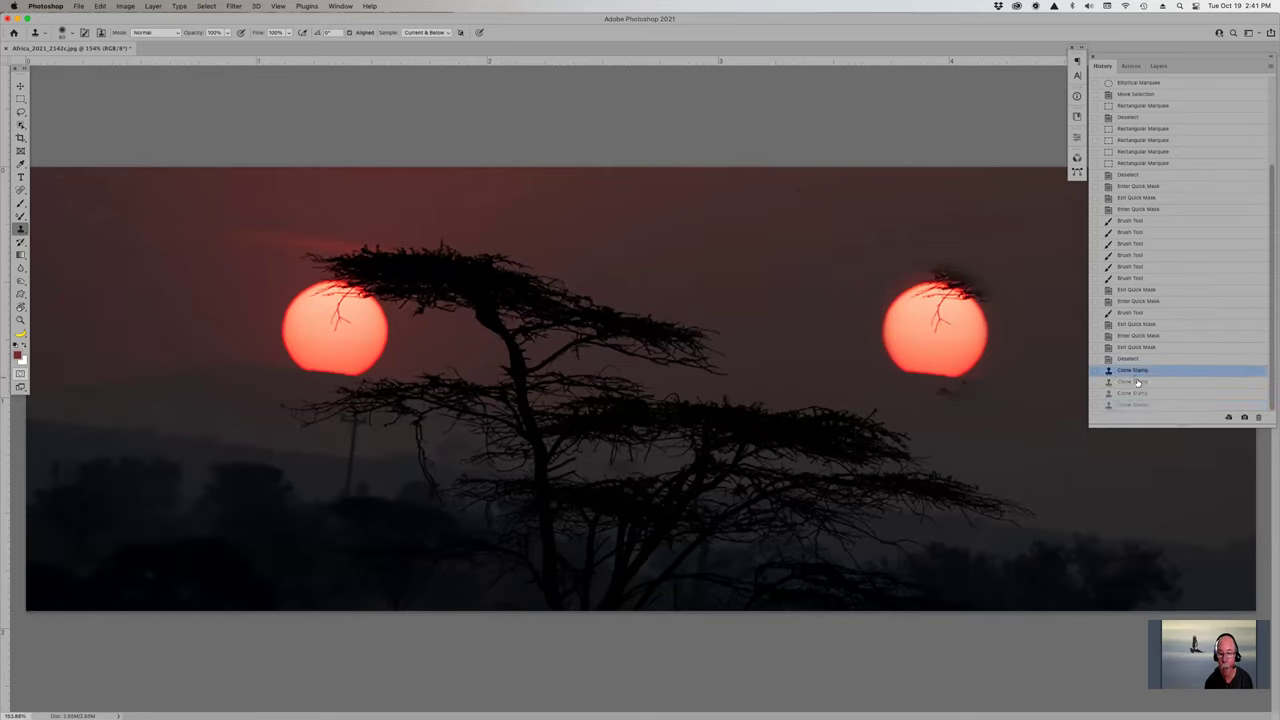
click(1137, 382)
click(1138, 393)
click(1141, 405)
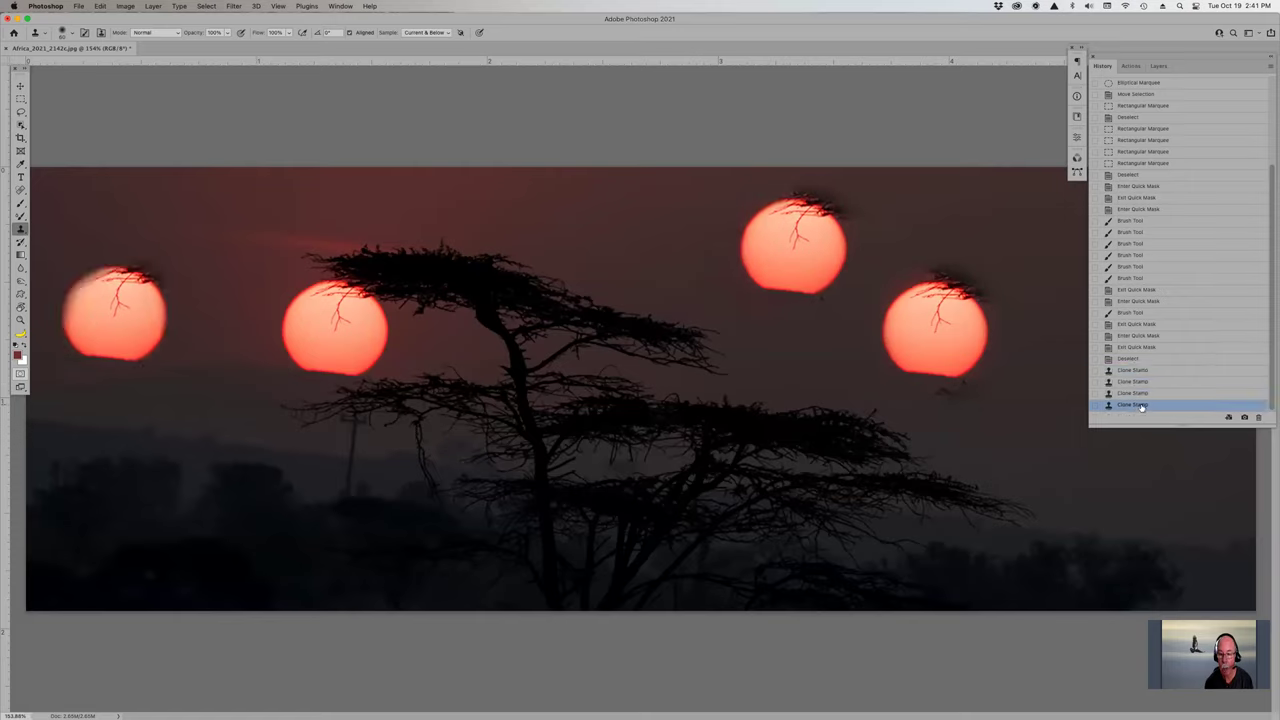
key(super+z)
key(super+z)
key(super+z)
key(super+z)
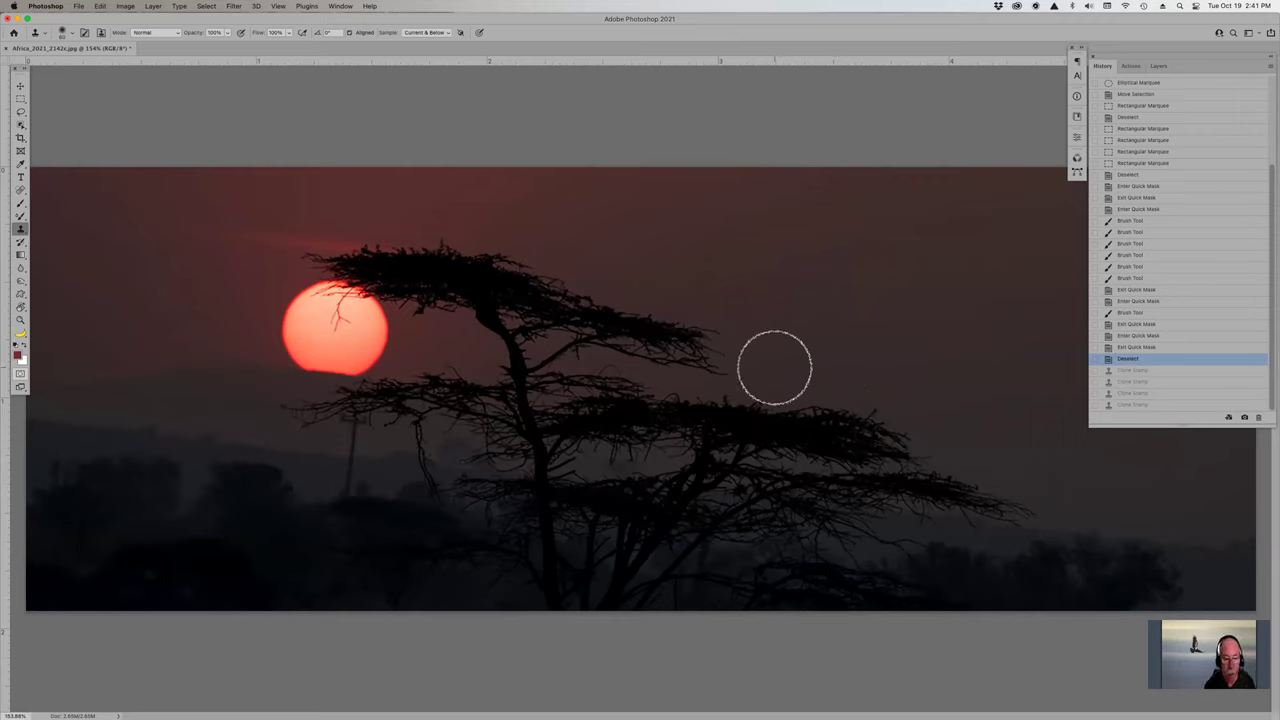
Step: Create a text box in the sky above the tree's right-hand branches with a text colour sampled from the sun
key(t)
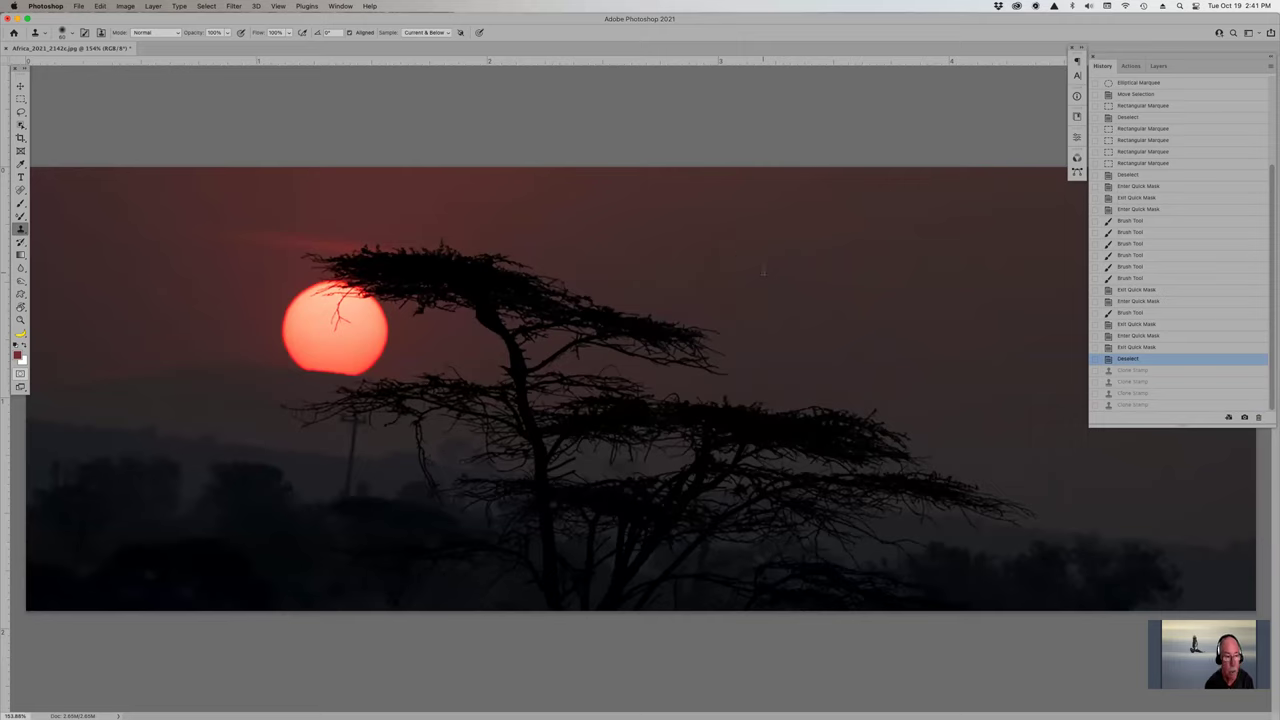
drag(605, 221, 954, 315)
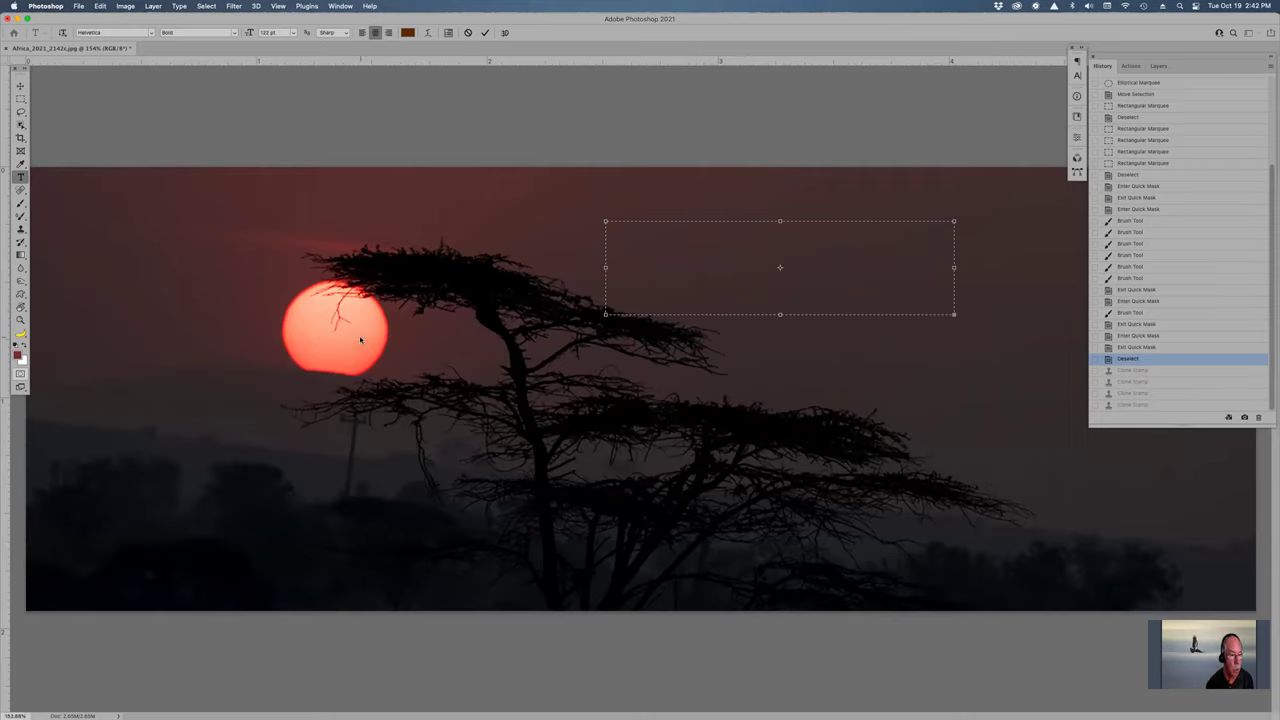
click(407, 33)
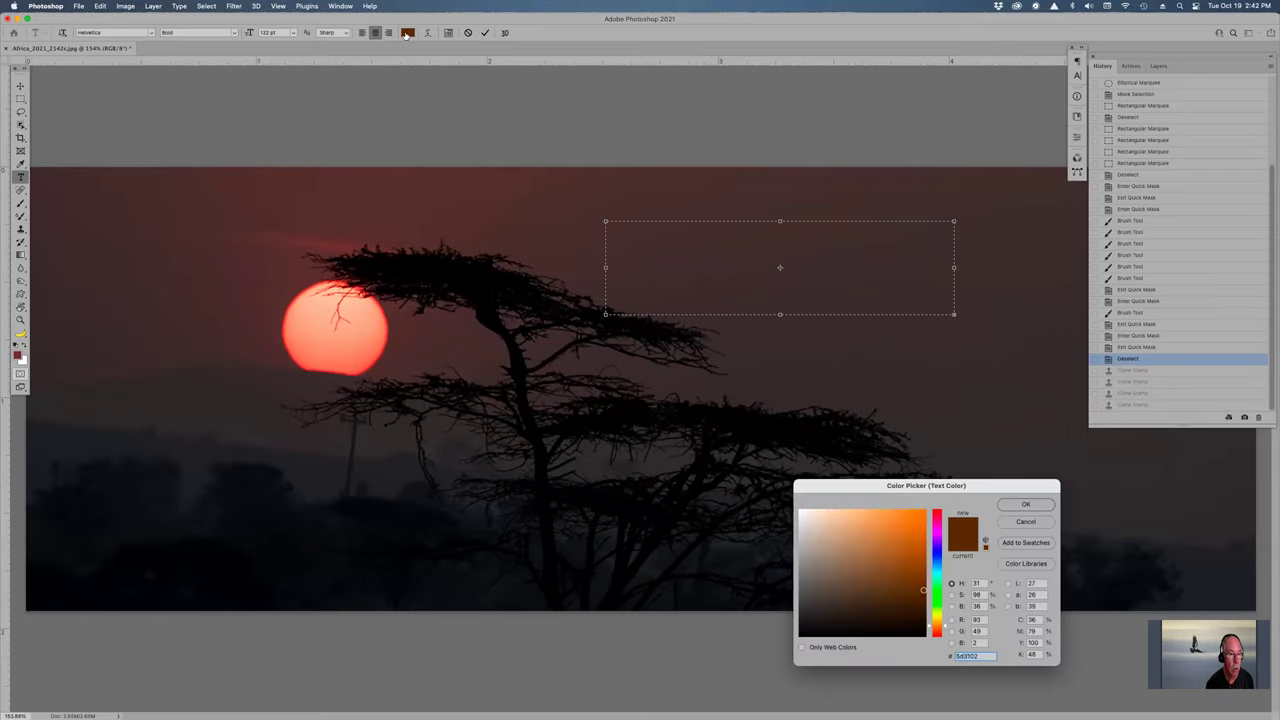
click(367, 320)
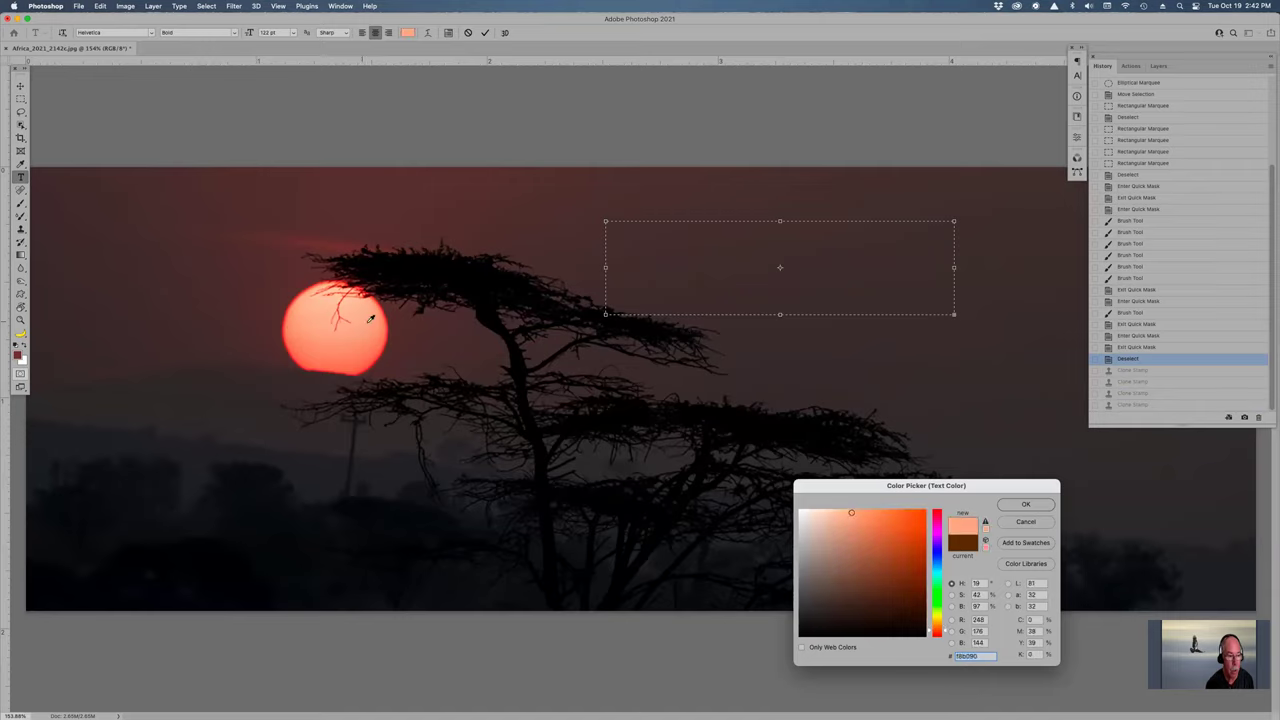
click(1048, 506)
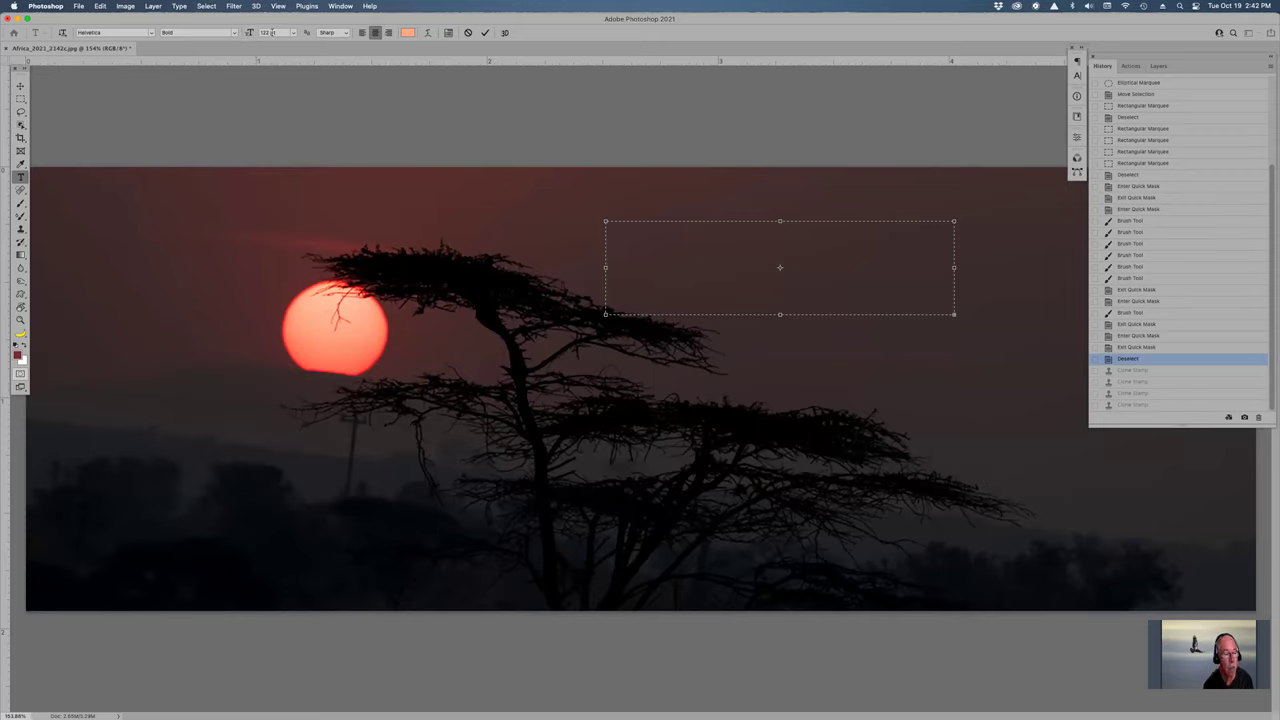
Step: Set the font size of the new text to 12 pt
click(268, 32)
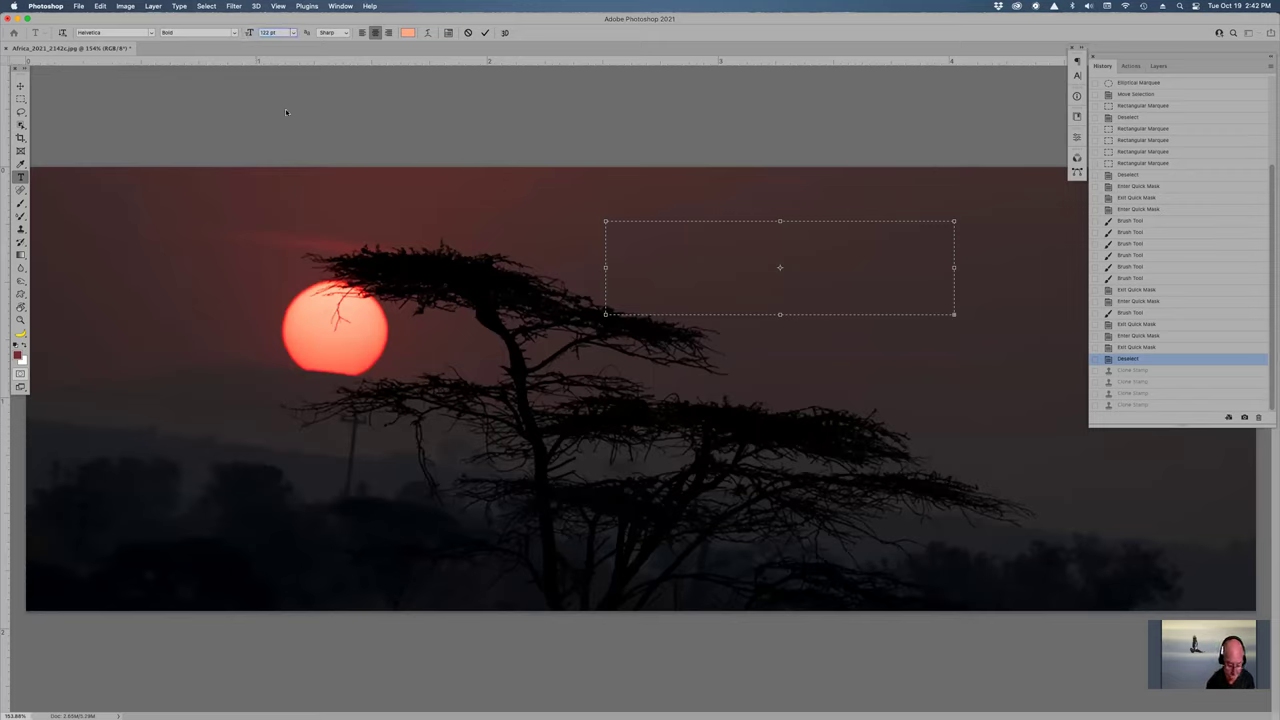
text(12)
key(Return)
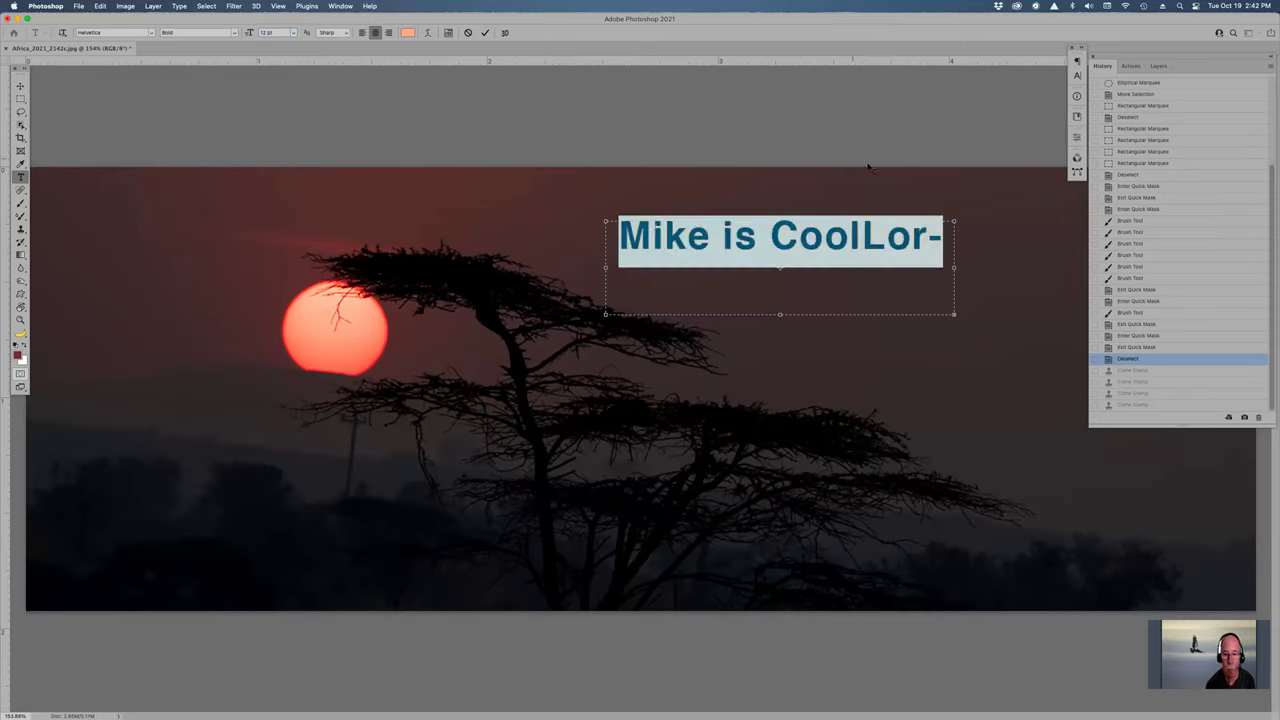
Step: Replace the placeholder text with the person's first name followed by "is cool" and commit it
click(882, 236)
key(Delete)
key(Delete)
key(Delete)
key(Delete)
key(Delete)
key(Delete)
key(Delete)
key(Delete)
key(Delete)
key(Delete)
key(Delete)
key(Delete)
key(Delete)
key(Delete)
key(Delete)
key(Delete)
key(Delete)
key(Delete)
key(Delete)
key(Delete)
key(Delete)
key(ctrl+a)
click(780, 243)
key(ctrl+a)
key(BackSpace)
text(Mike is cool)
key(Escape)
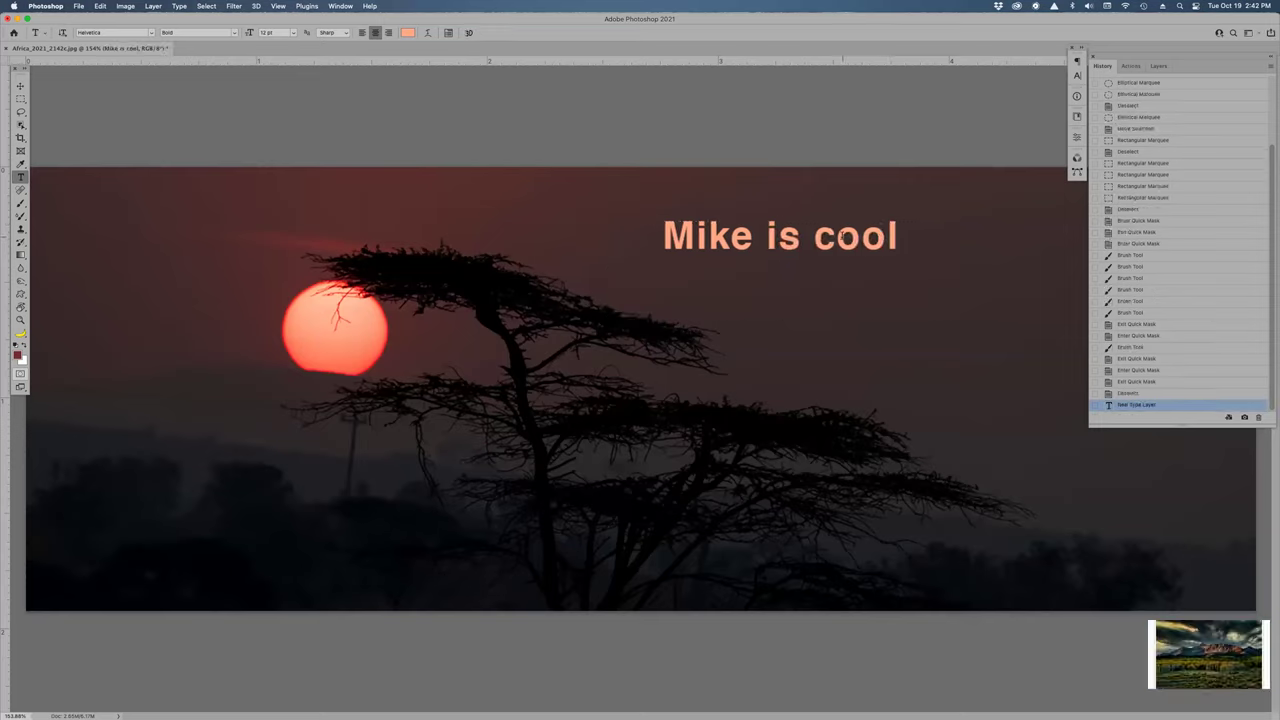
Step: Replace the word "cool" in the sky text with "ugly" and commit the edit
click(843, 234)
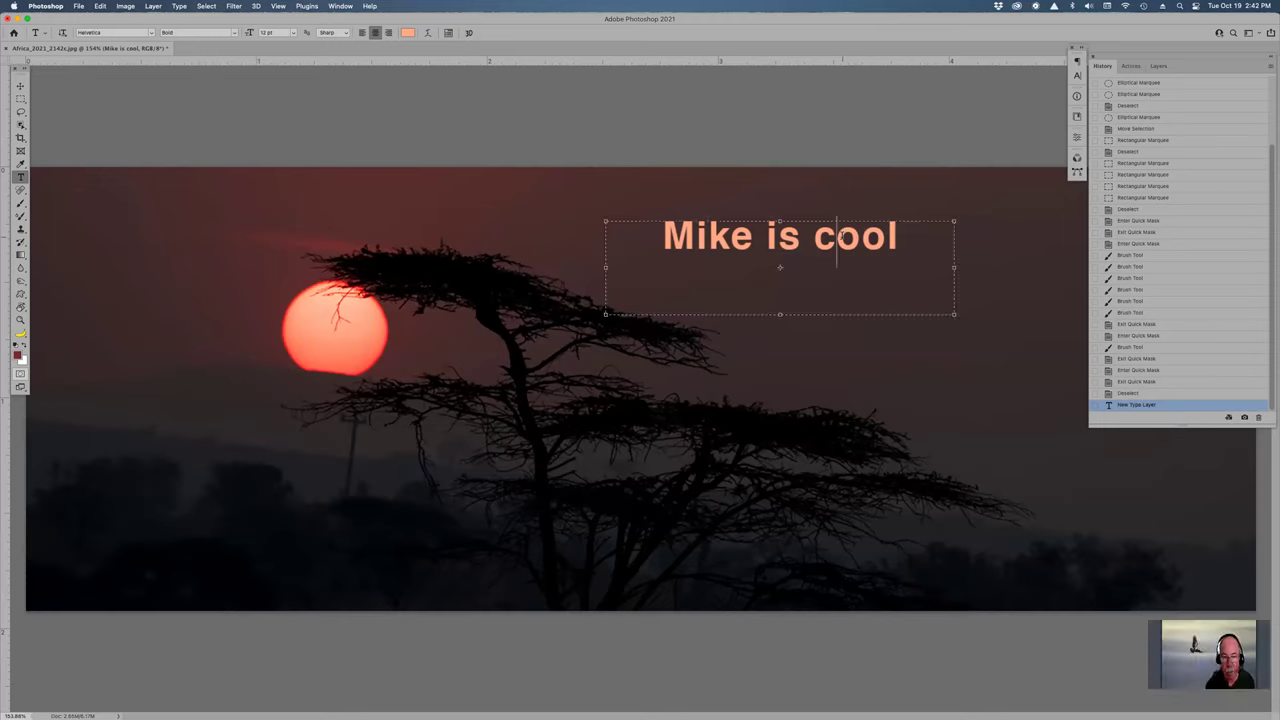
double_click(843, 234)
click(843, 234)
key(BackSpace)
key(BackSpace)
key(BackSpace)
key(BackSpace)
text(ugly)
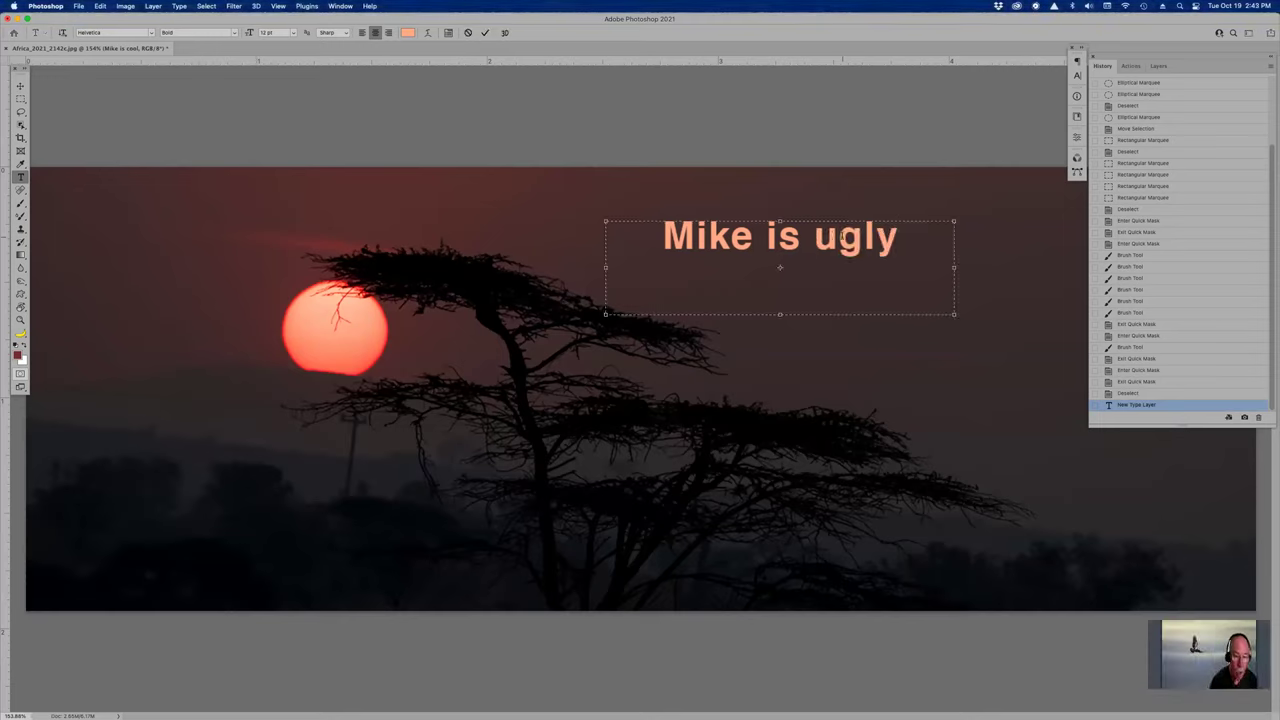
key(Escape)
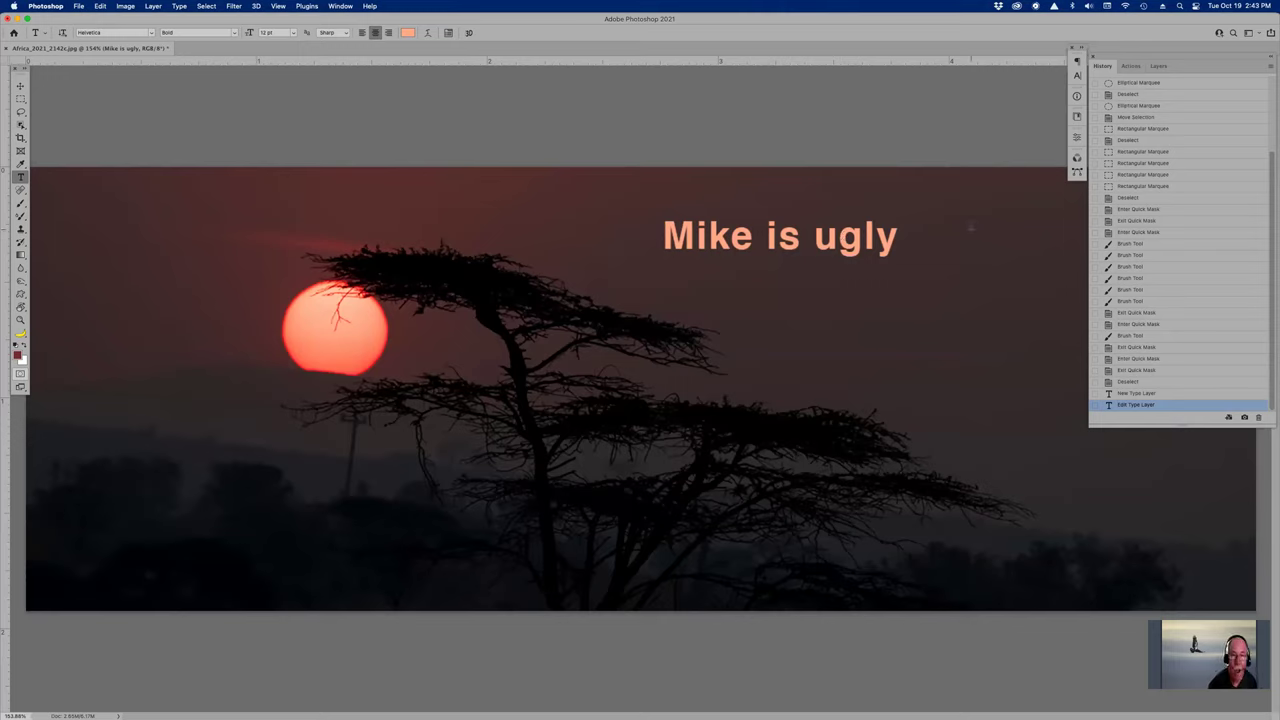
Step: Recolour the whole text layer to dark orange-red (a23808)
click(1159, 66)
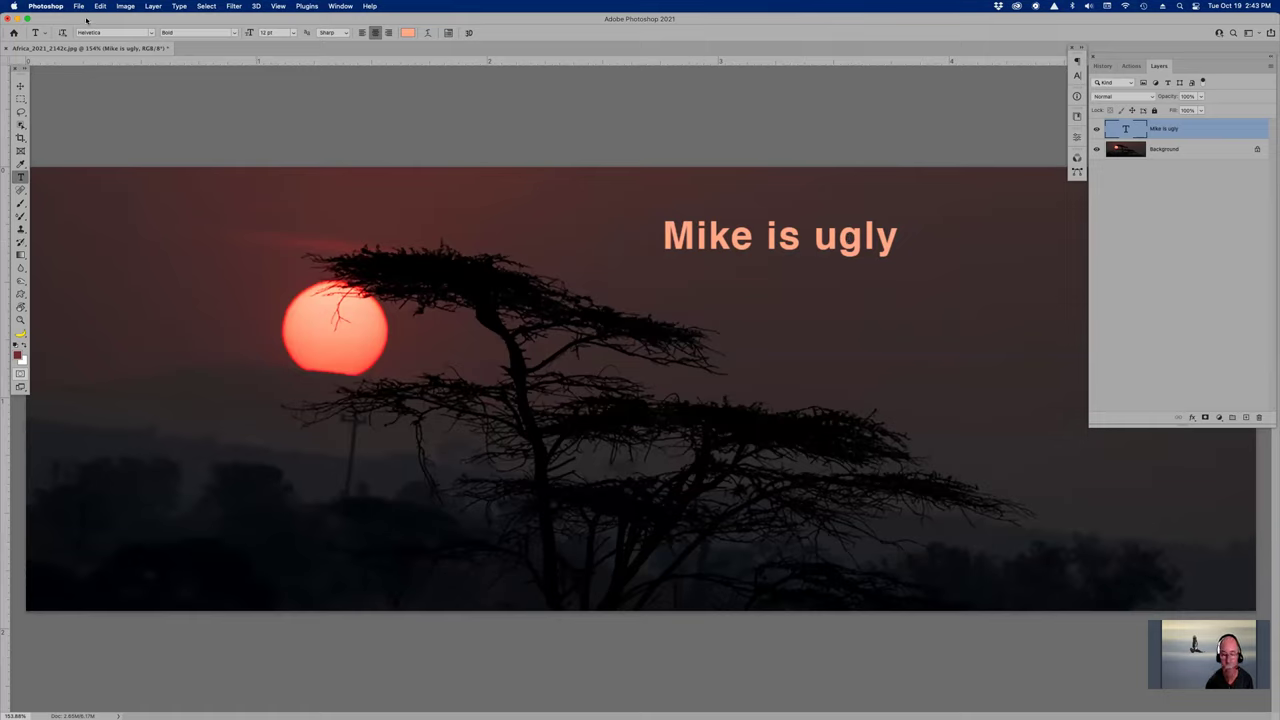
click(407, 33)
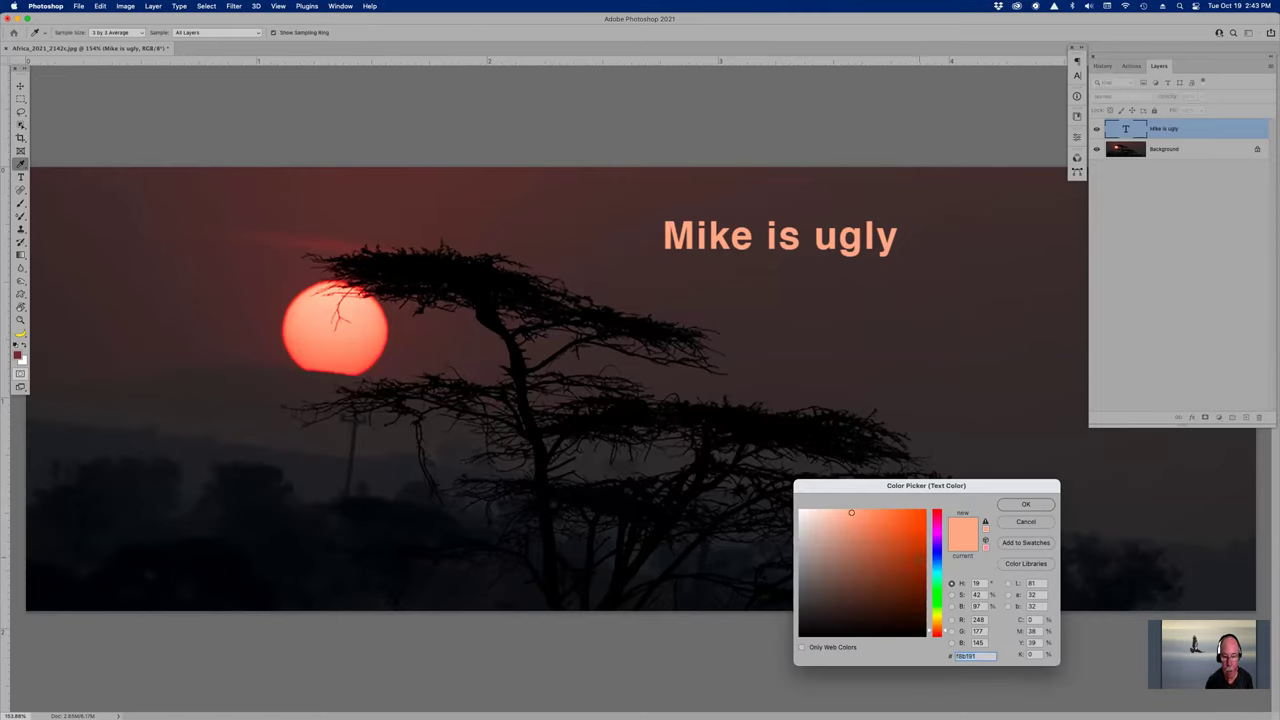
click(919, 555)
click(1024, 504)
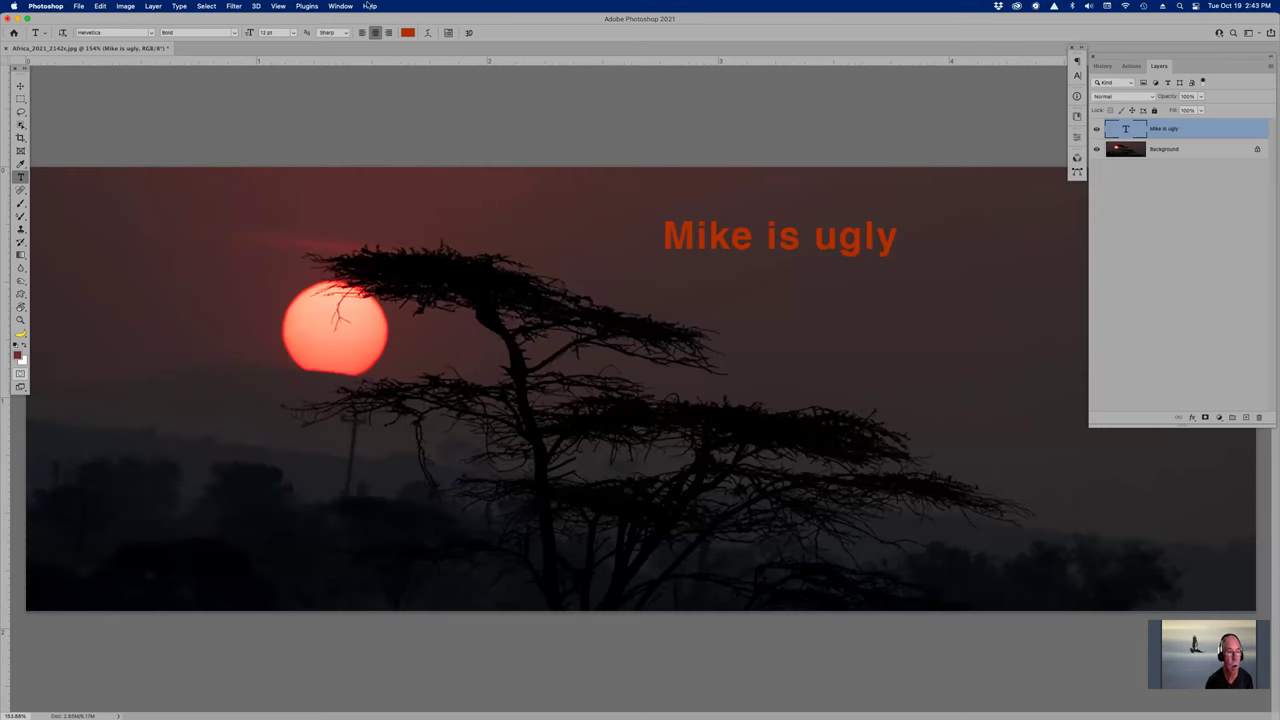
Step: Change the text layer's font to Chalkboard and its colour to green (1aa208)
click(150, 33)
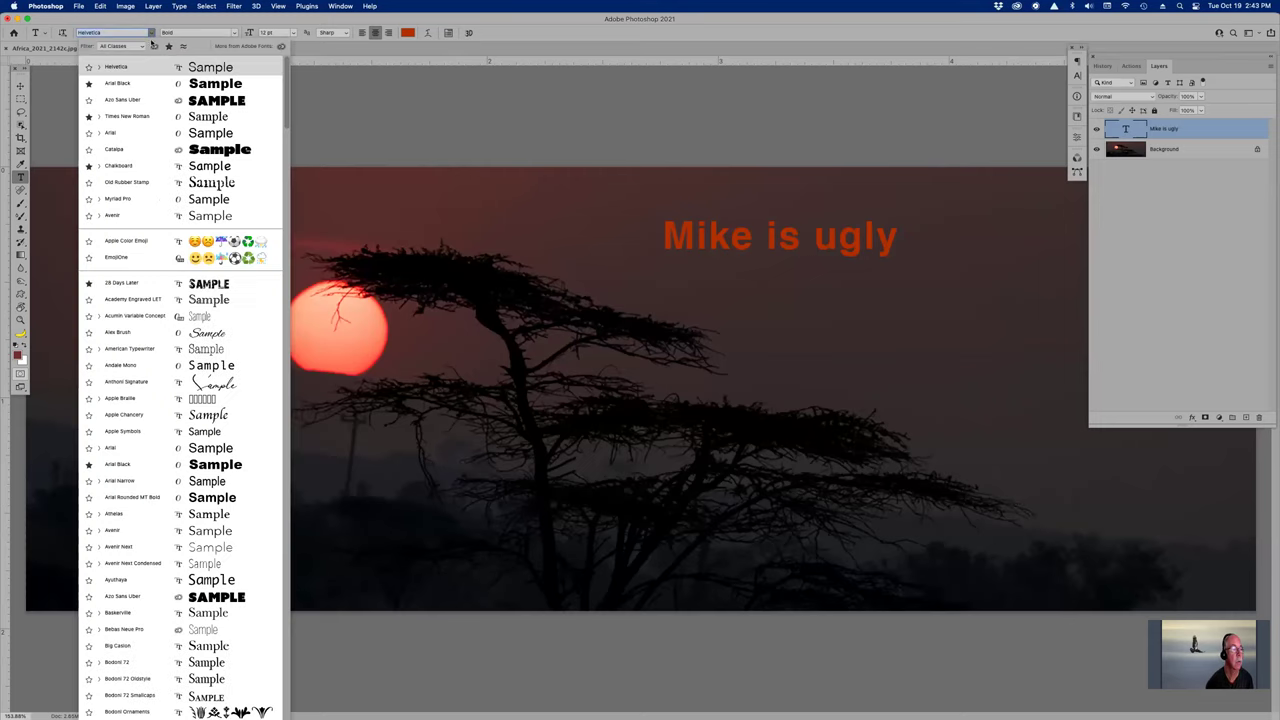
click(153, 165)
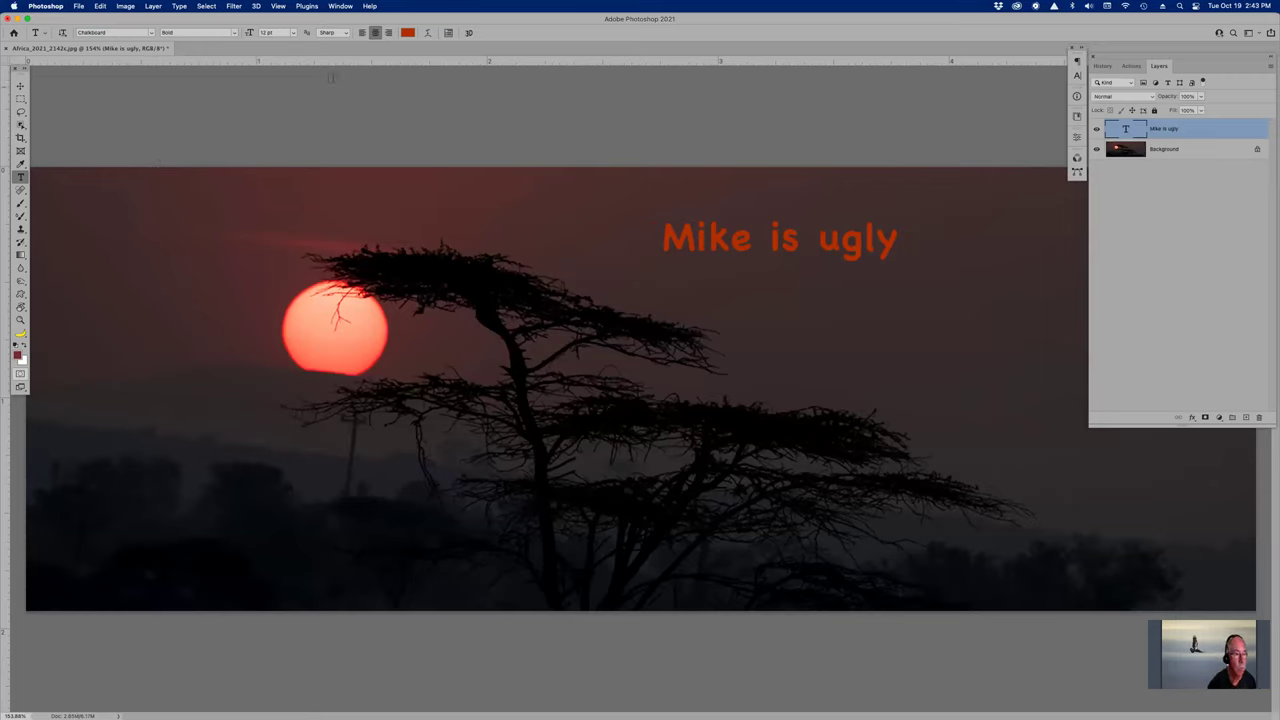
click(409, 33)
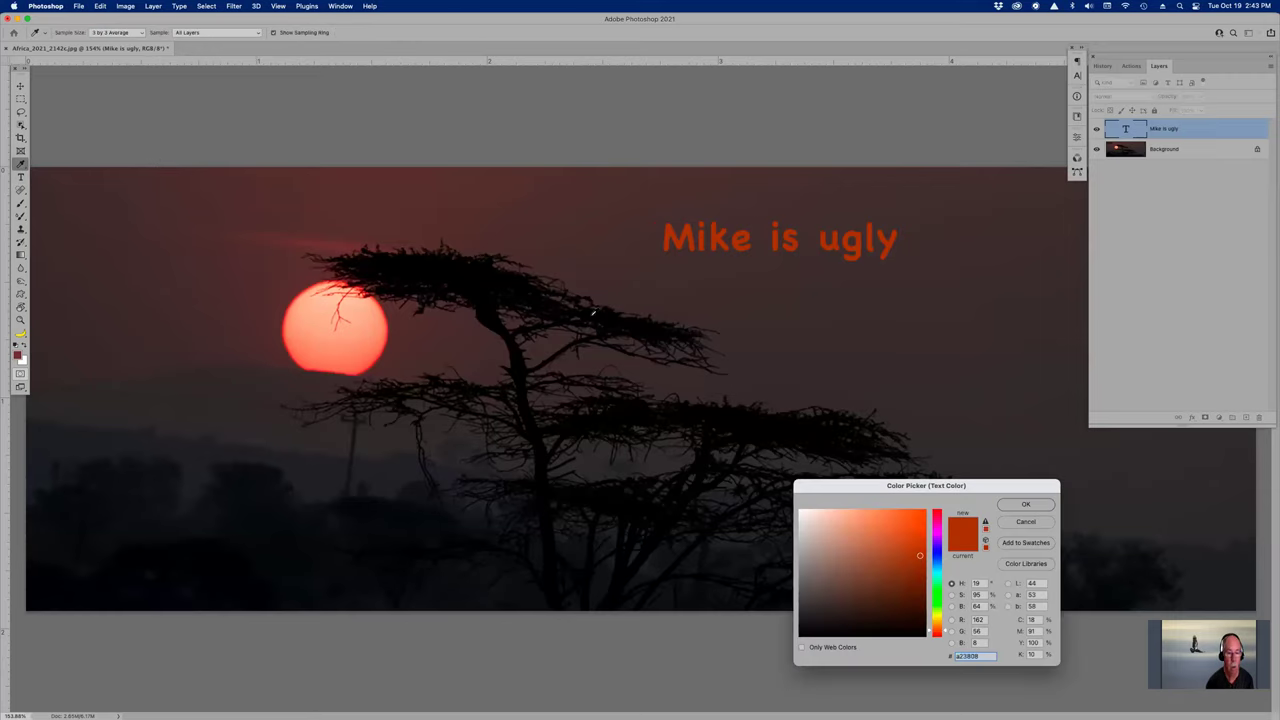
click(939, 598)
click(1025, 504)
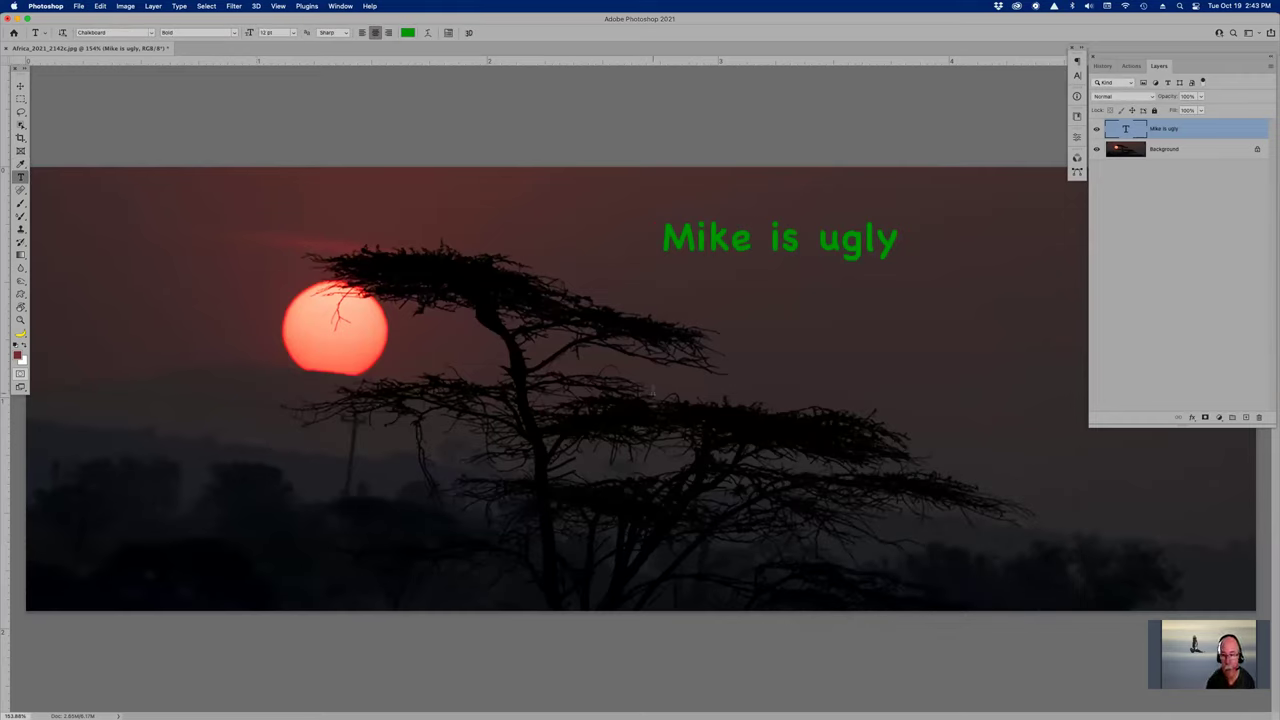
Step: Recolour only the letter "k" in the text's first word to white (fff) and commit the edit
click(690, 233)
key(super+a)
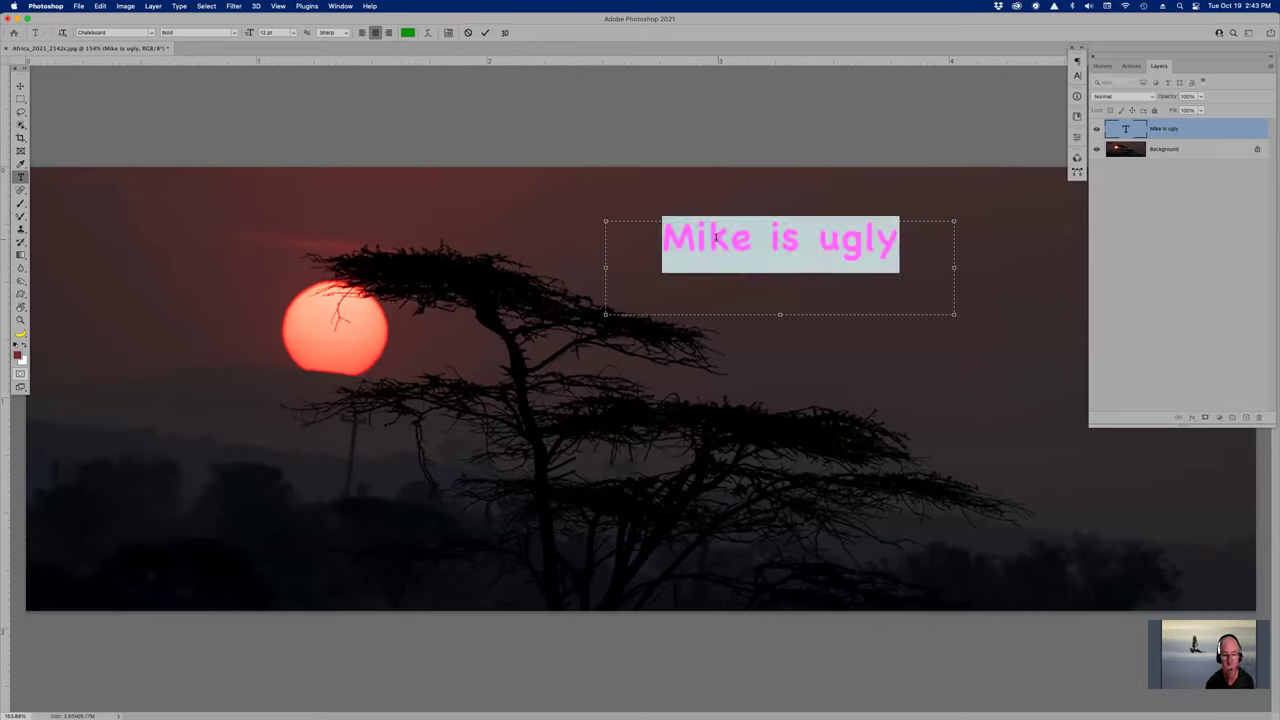
double_click(707, 238)
key(super+a)
click(707, 237)
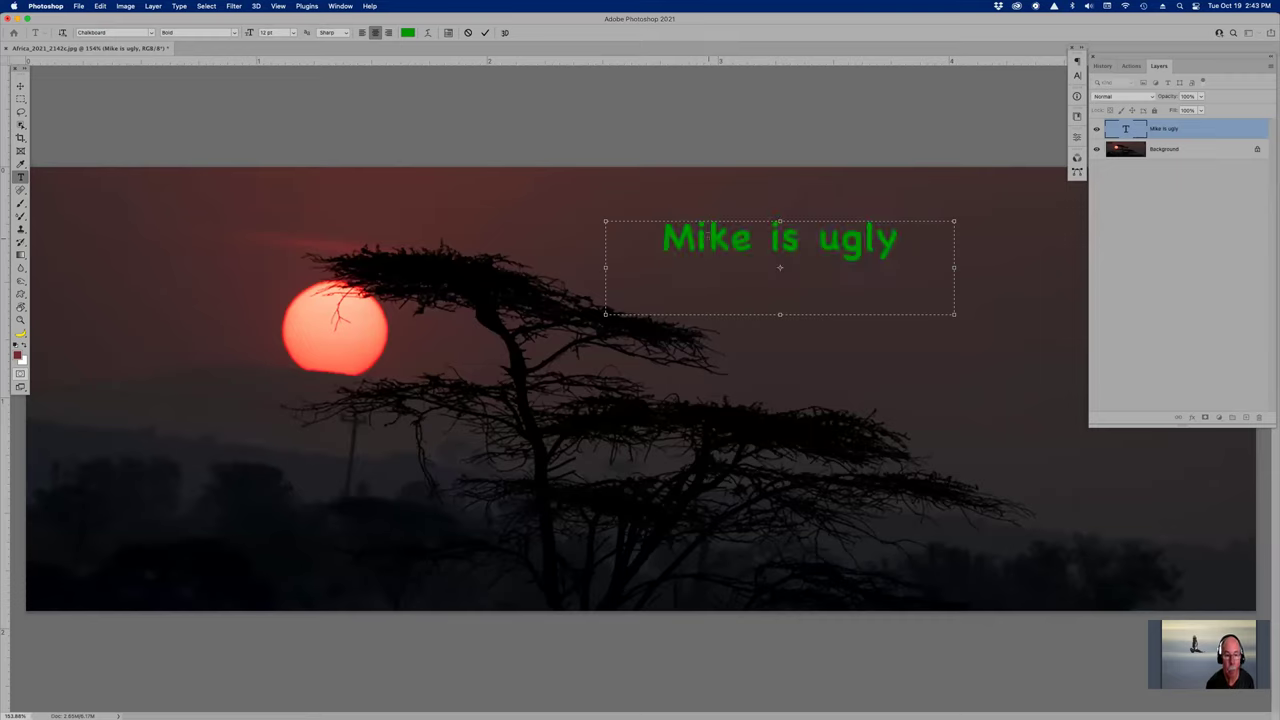
double_click(707, 237)
key(super+a)
click(707, 237)
double_click(707, 237)
click(709, 240)
drag(714, 240, 720, 240)
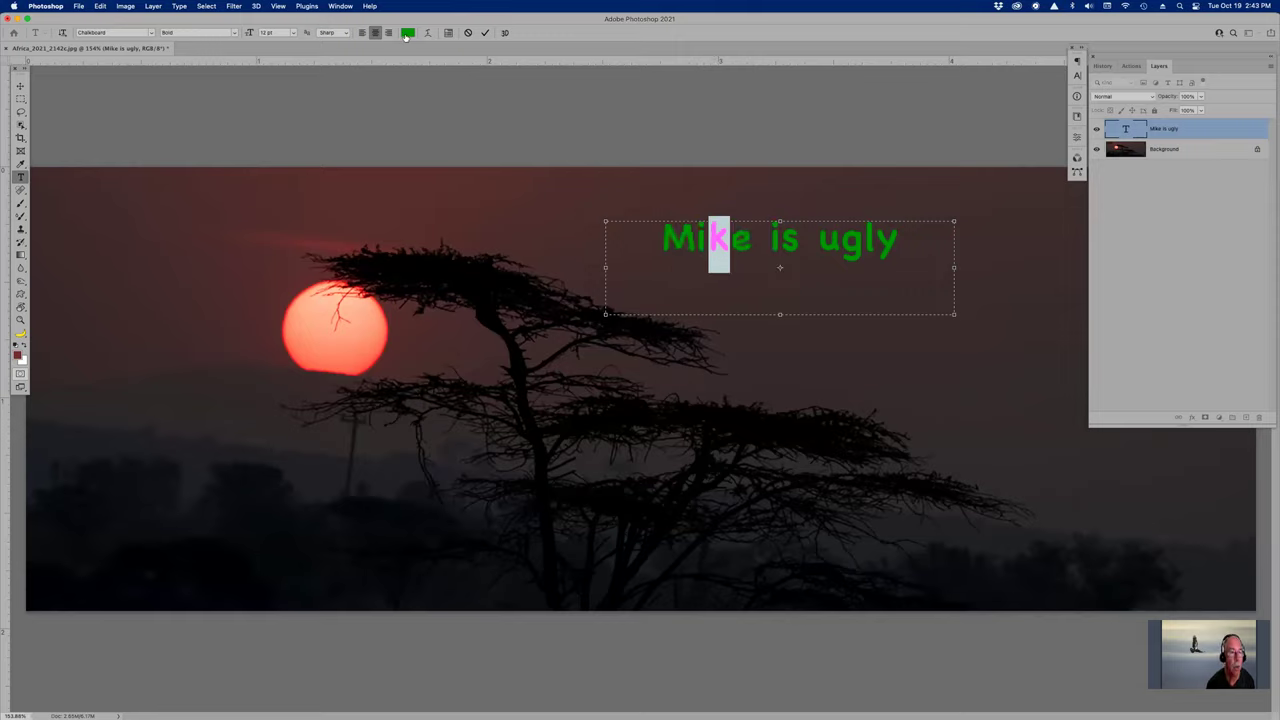
click(407, 33)
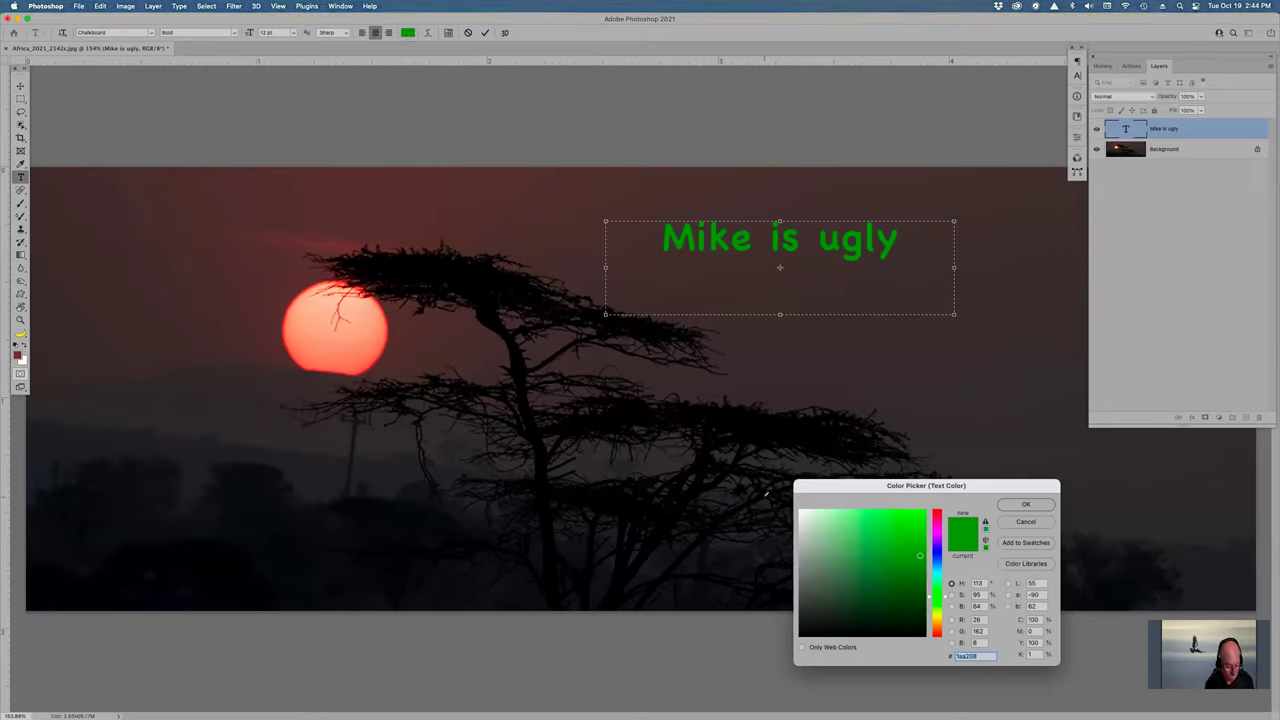
text(fff)
key(Return)
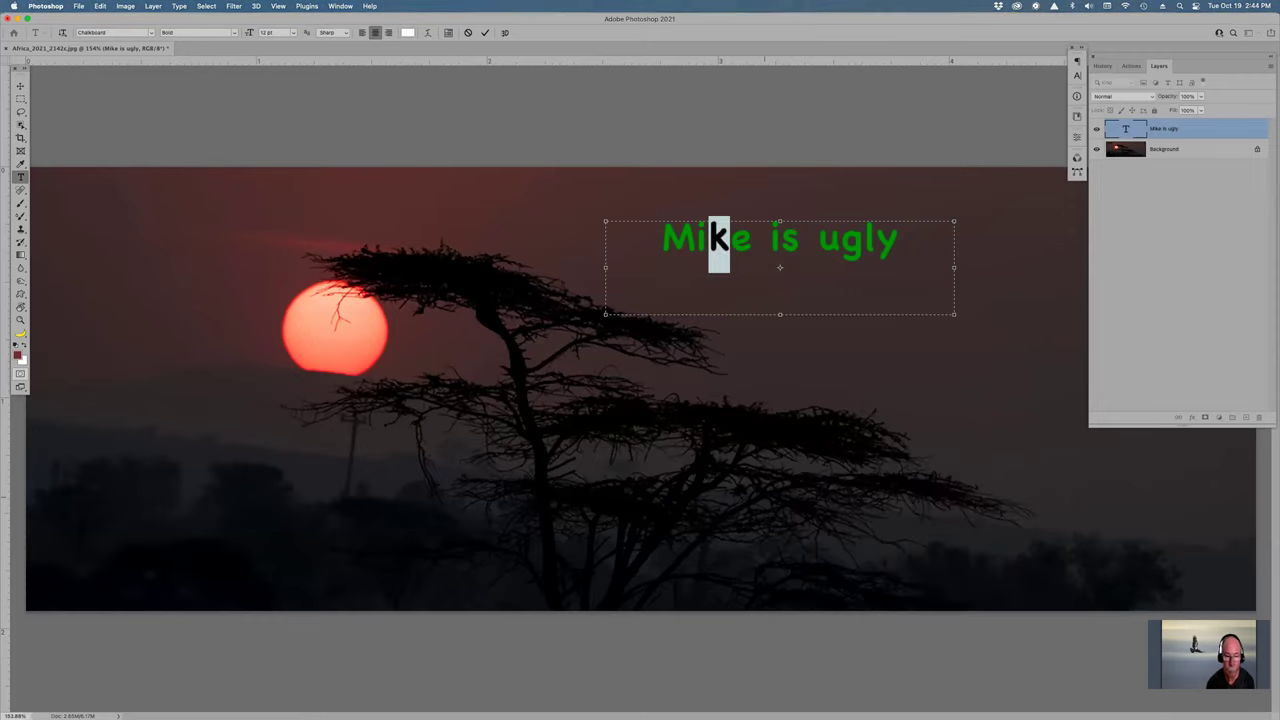
key(Escape)
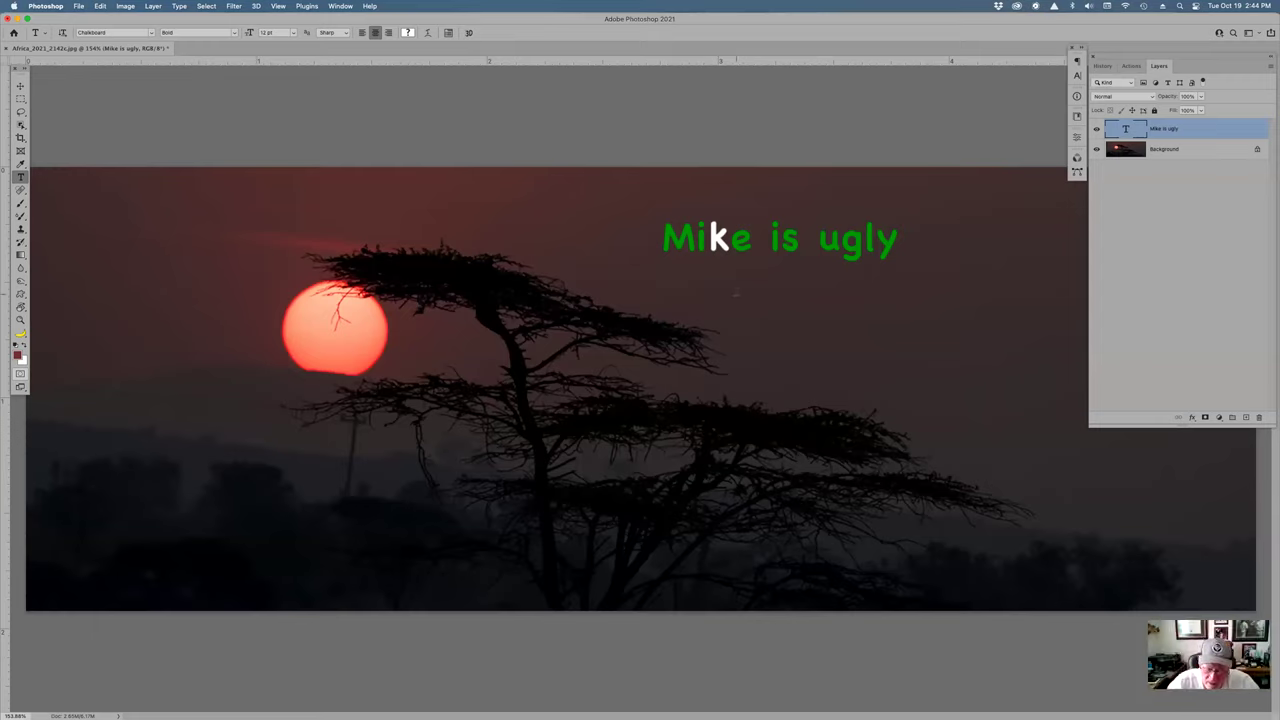
Step: Set only the letter "s" in the word "is" to black (000000)
click(780, 245)
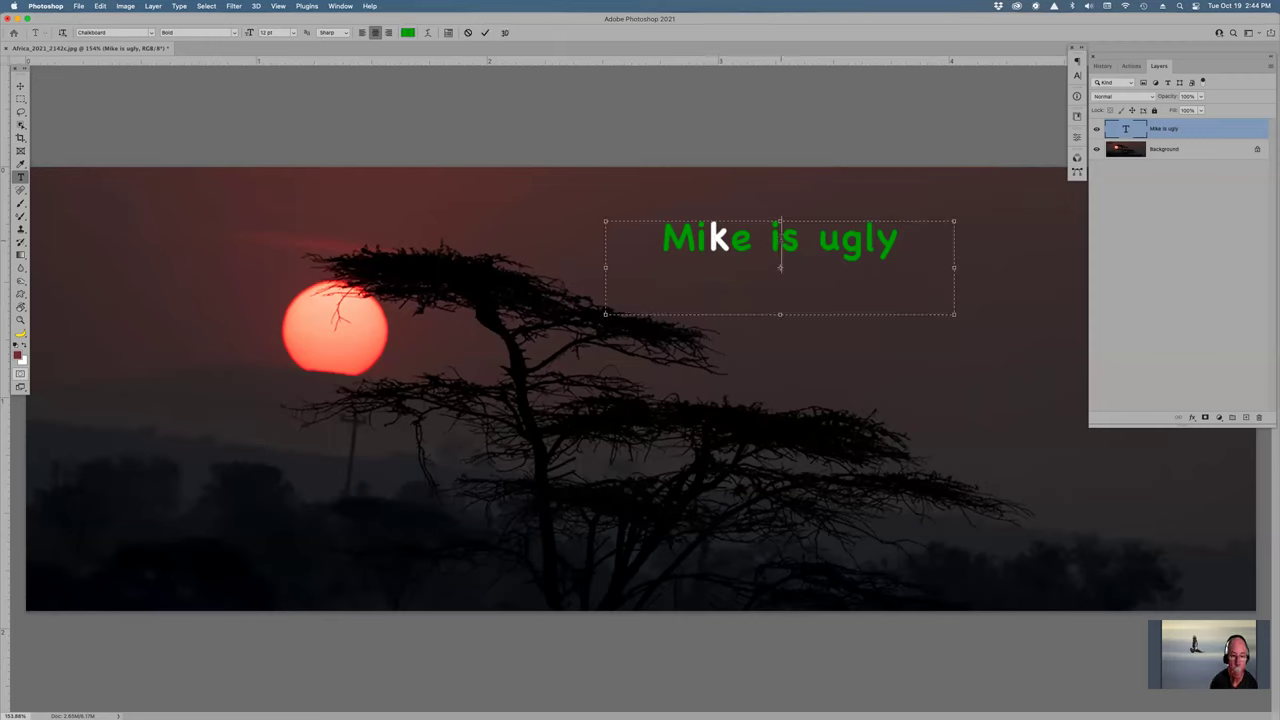
drag(780, 240, 793, 240)
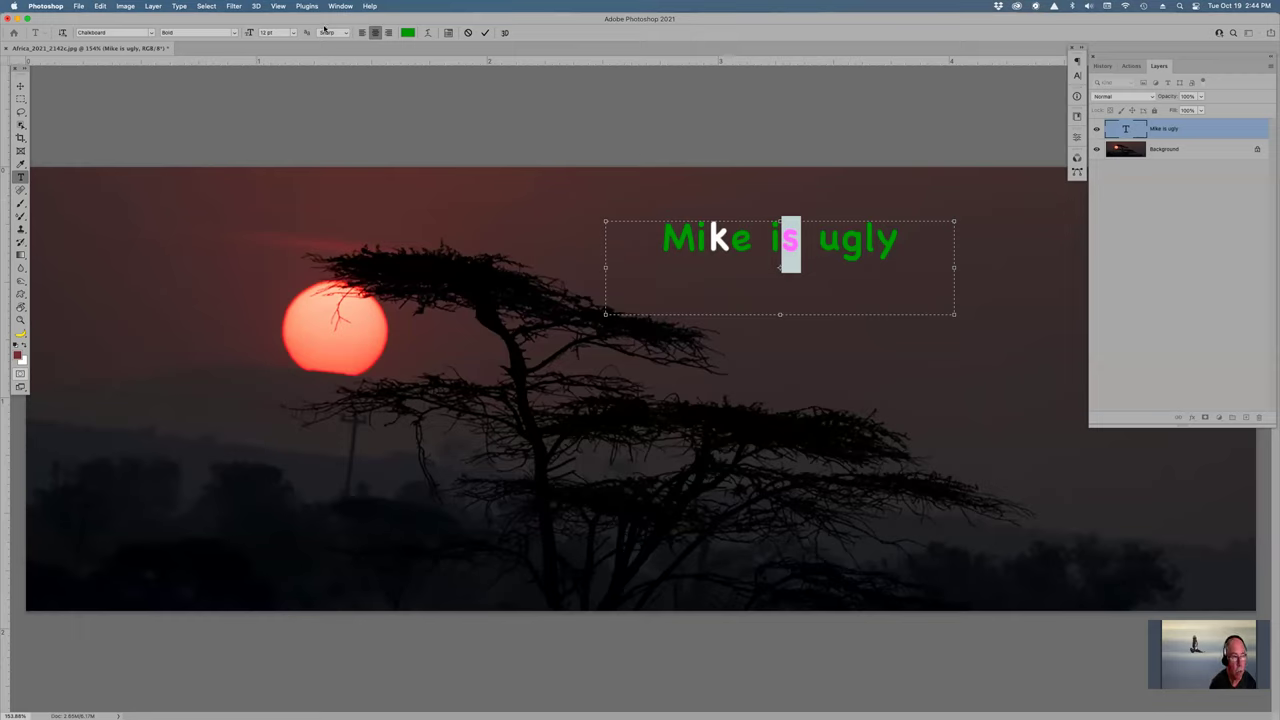
click(410, 31)
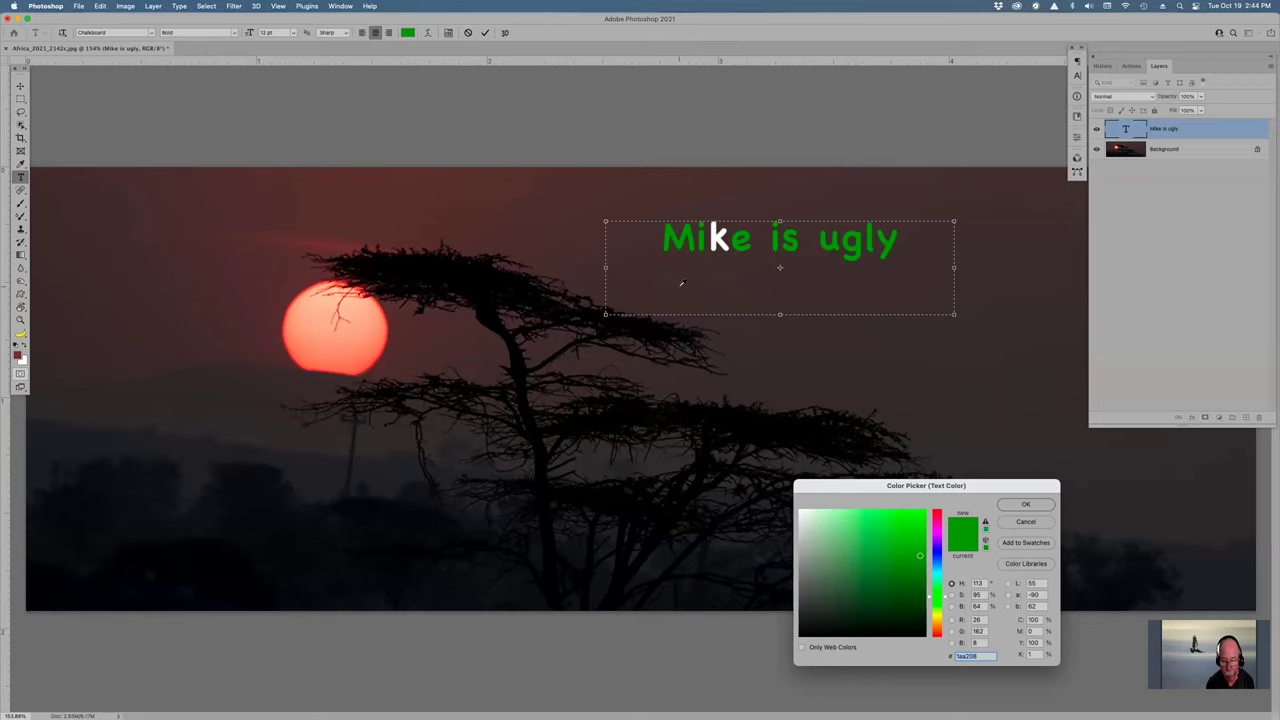
text(fff)
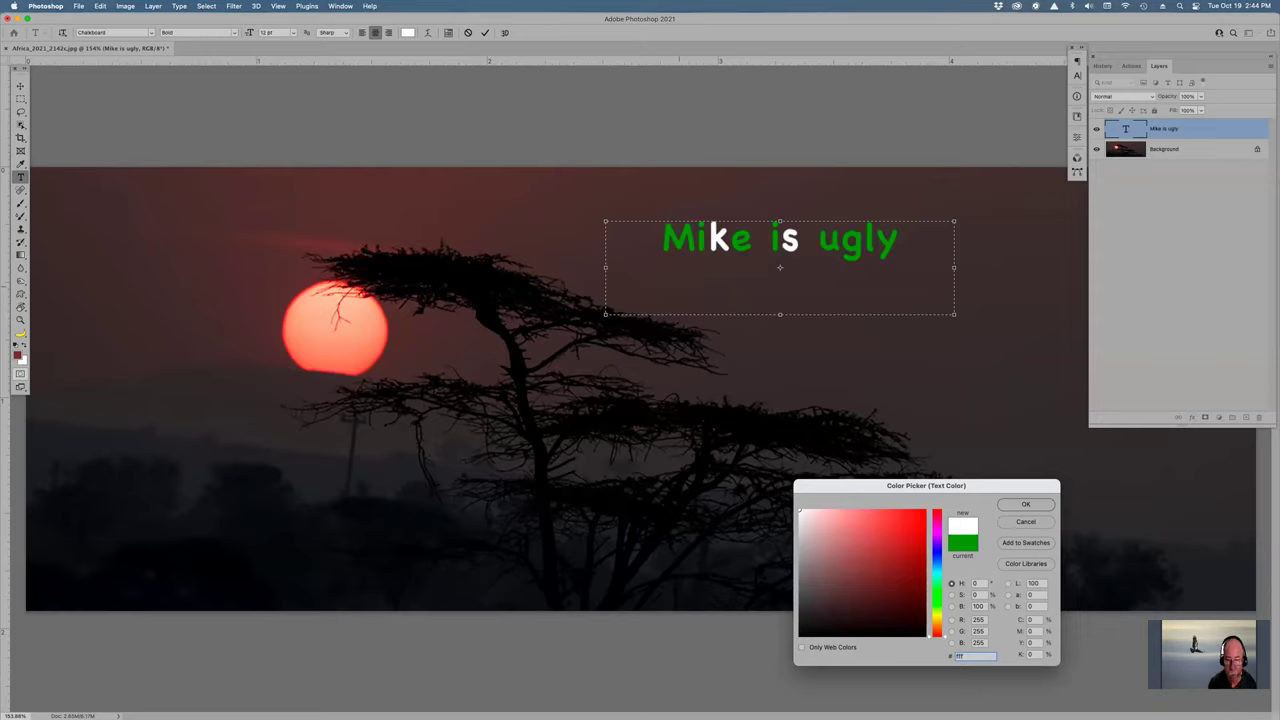
text(00000)
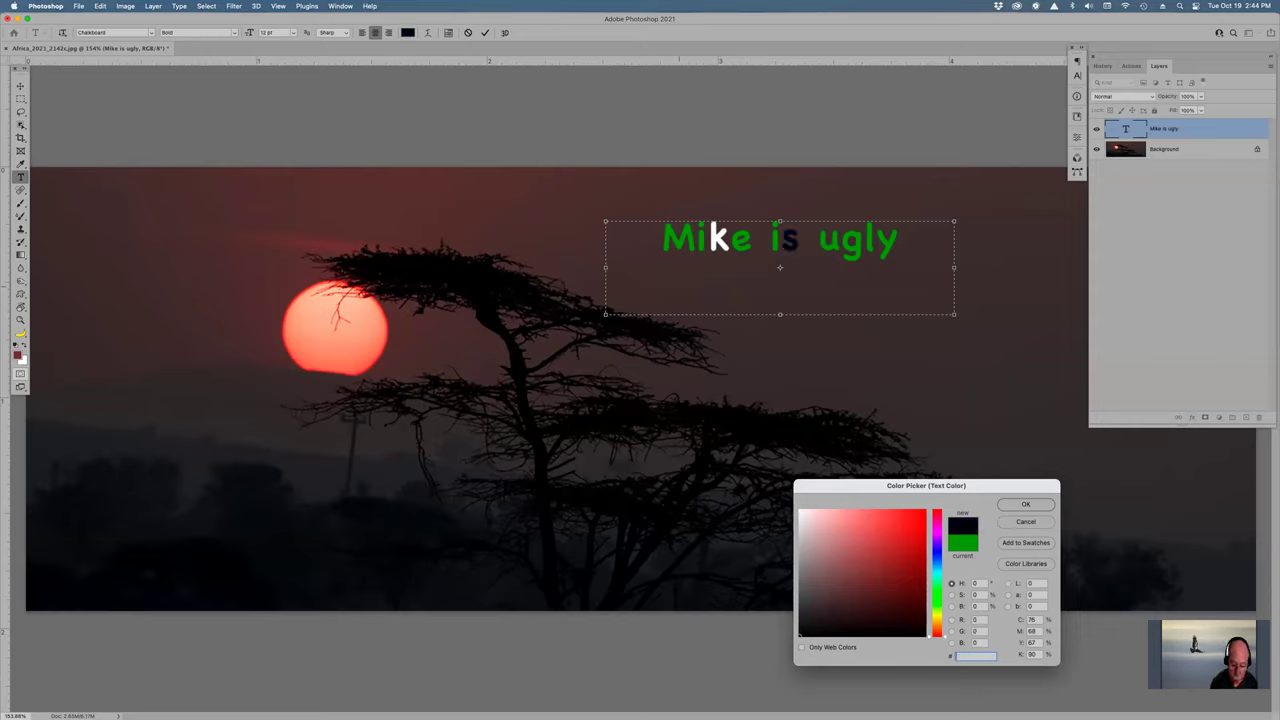
text(0)
key(Return)
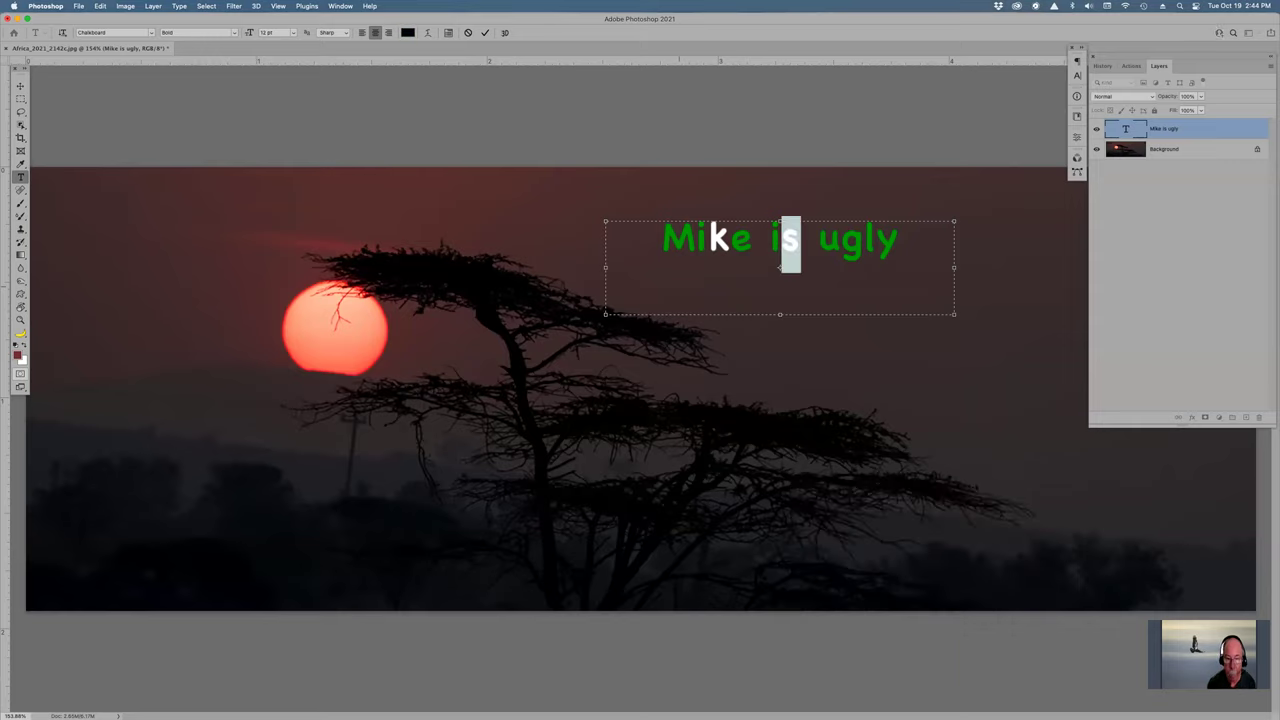
Step: Commit the letter recolouring and change the whole text layer's font to IFC RAILROAD
key(super+Return)
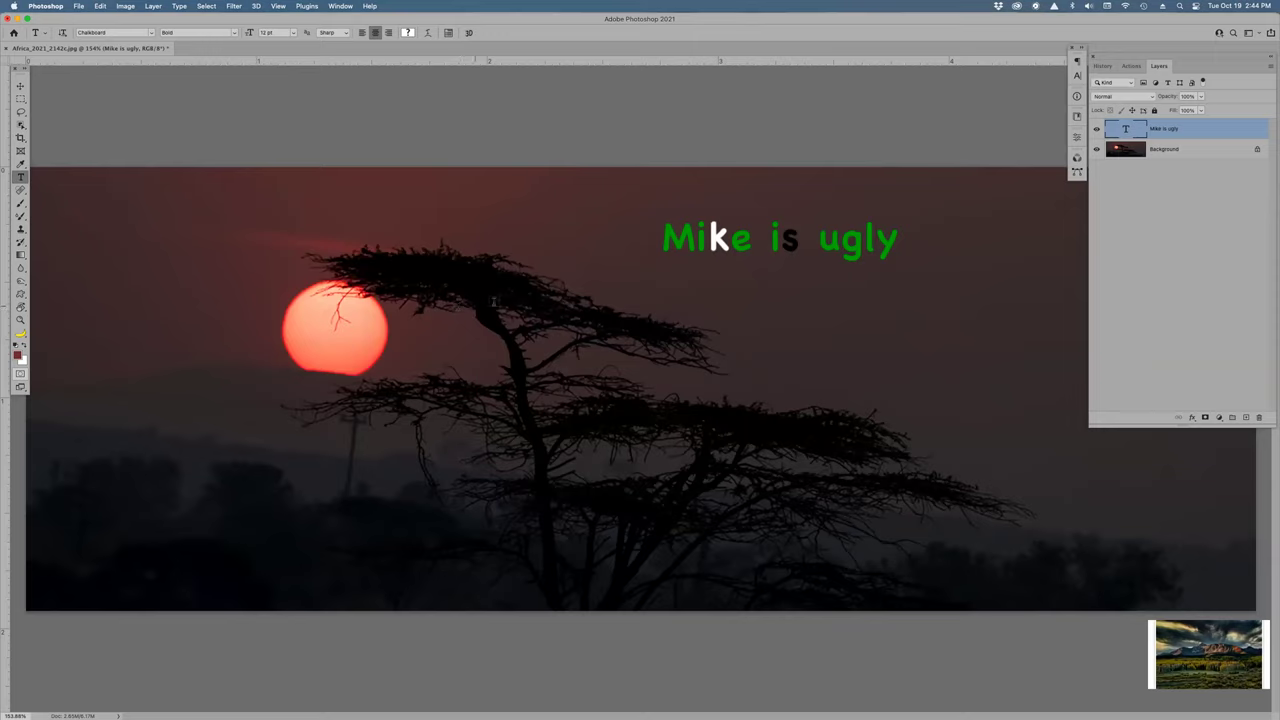
click(153, 33)
scroll(152, 236, down, 1)
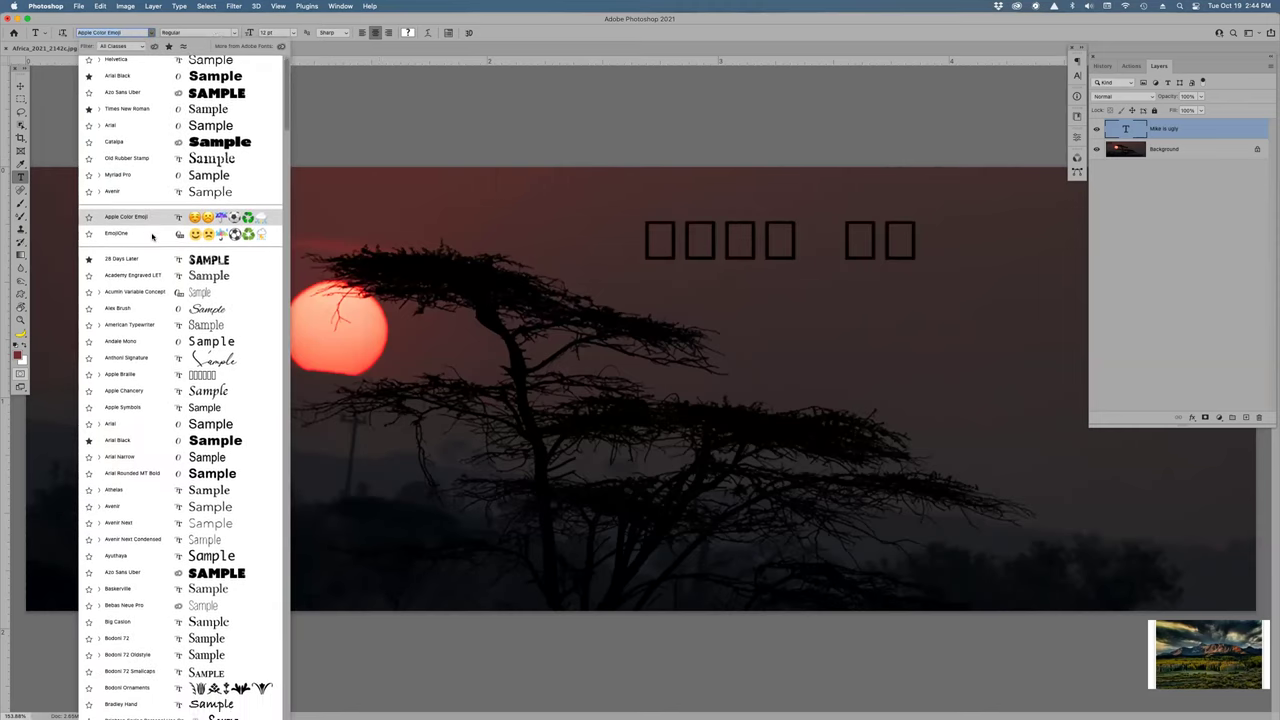
scroll(152, 236, down, 10)
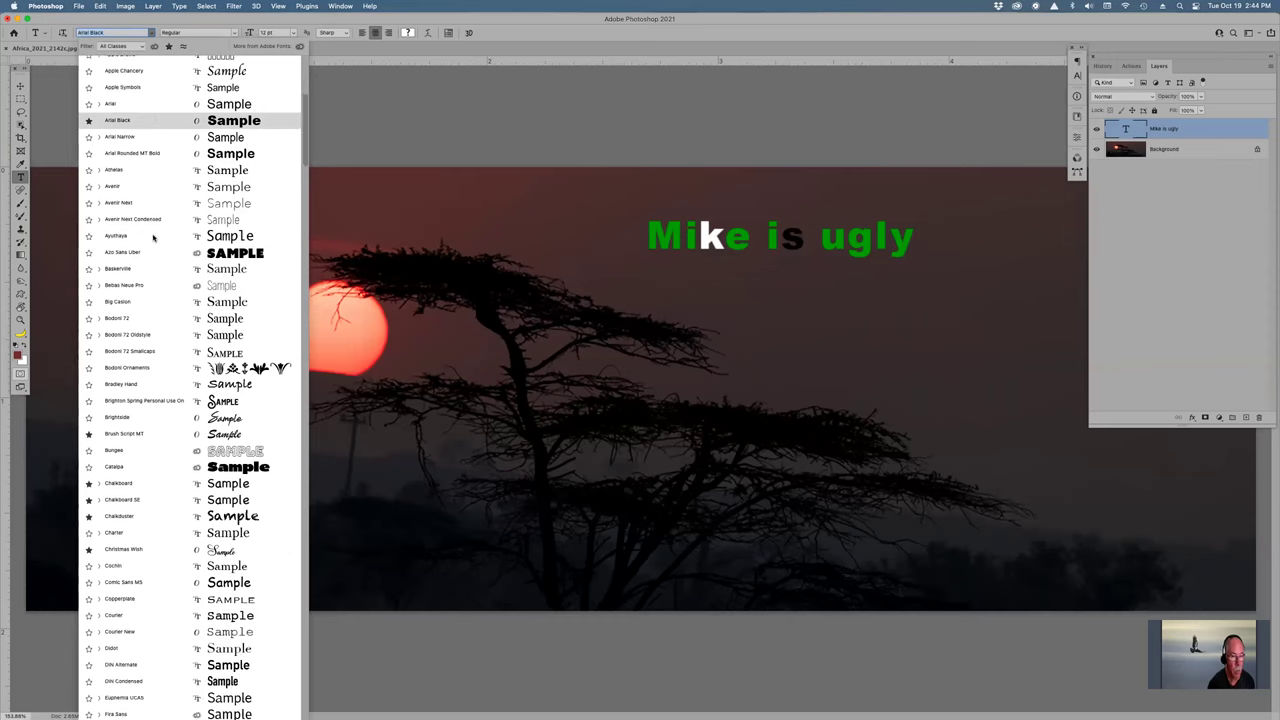
scroll(153, 237, down, 13)
scroll(153, 237, down, 20)
scroll(153, 237, down, 8)
scroll(153, 237, up, 17)
scroll(153, 237, up, 5)
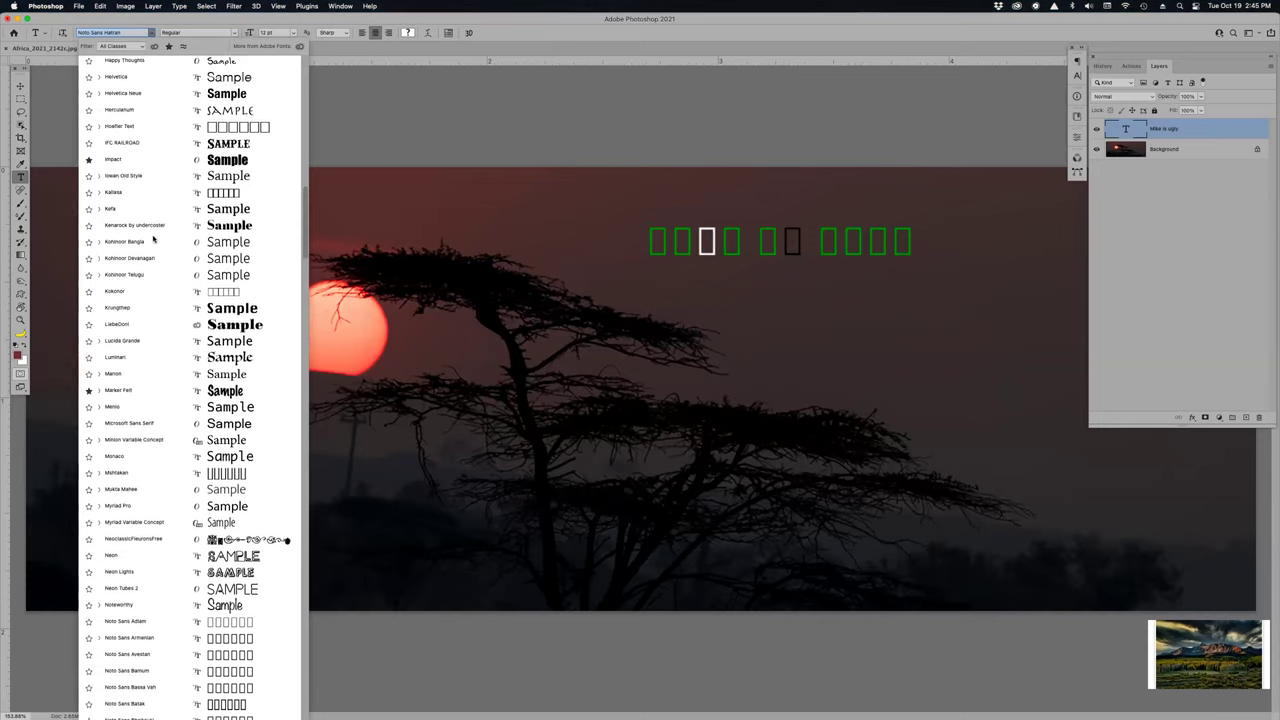
click(142, 142)
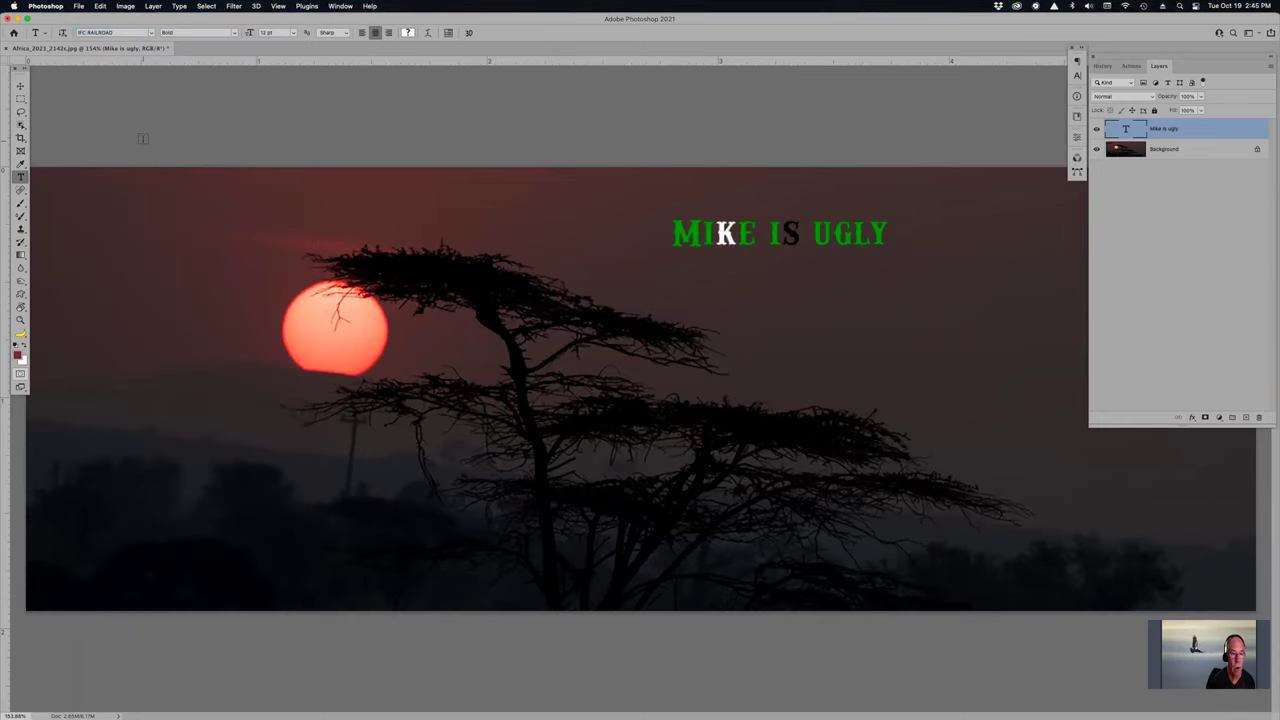
Step: Try the fonts Arial Black, Arial and Old Rubber Stamp on the text layer, and return it to IFC RAILROAD
click(123, 31)
text(Arial Black)
text(Arial)
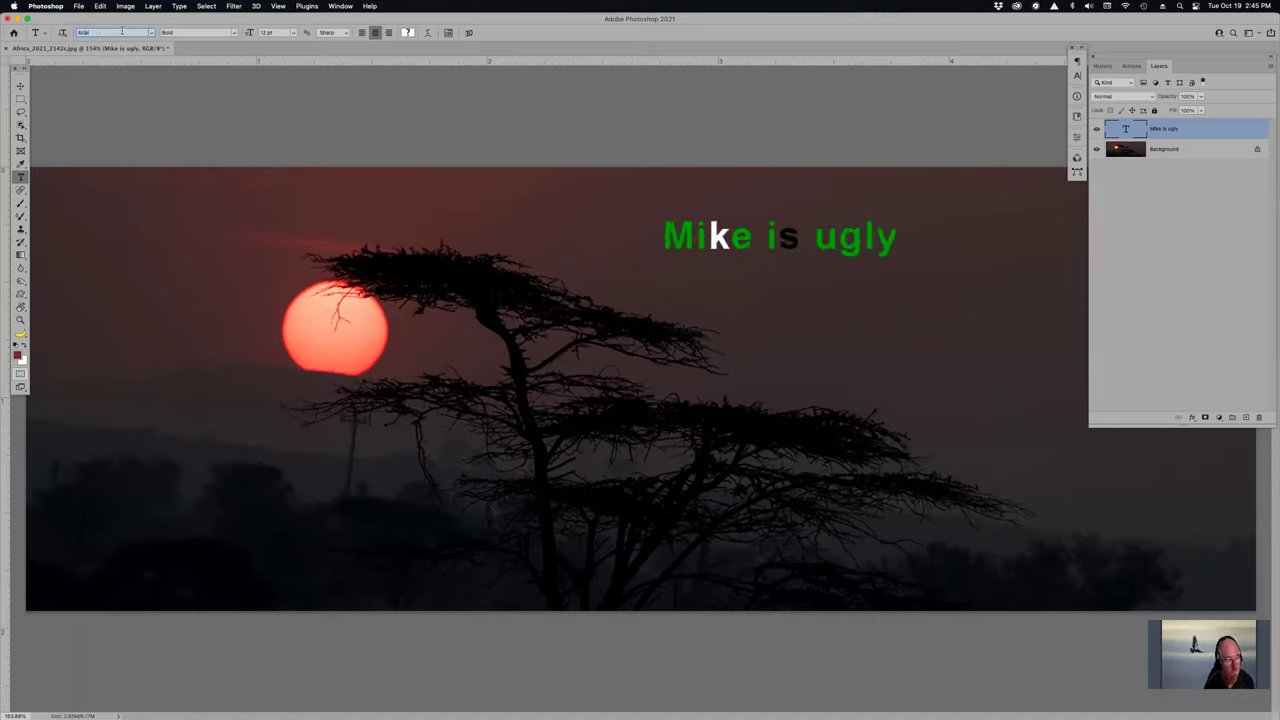
text(My)
text(Old Rubber Stamp)
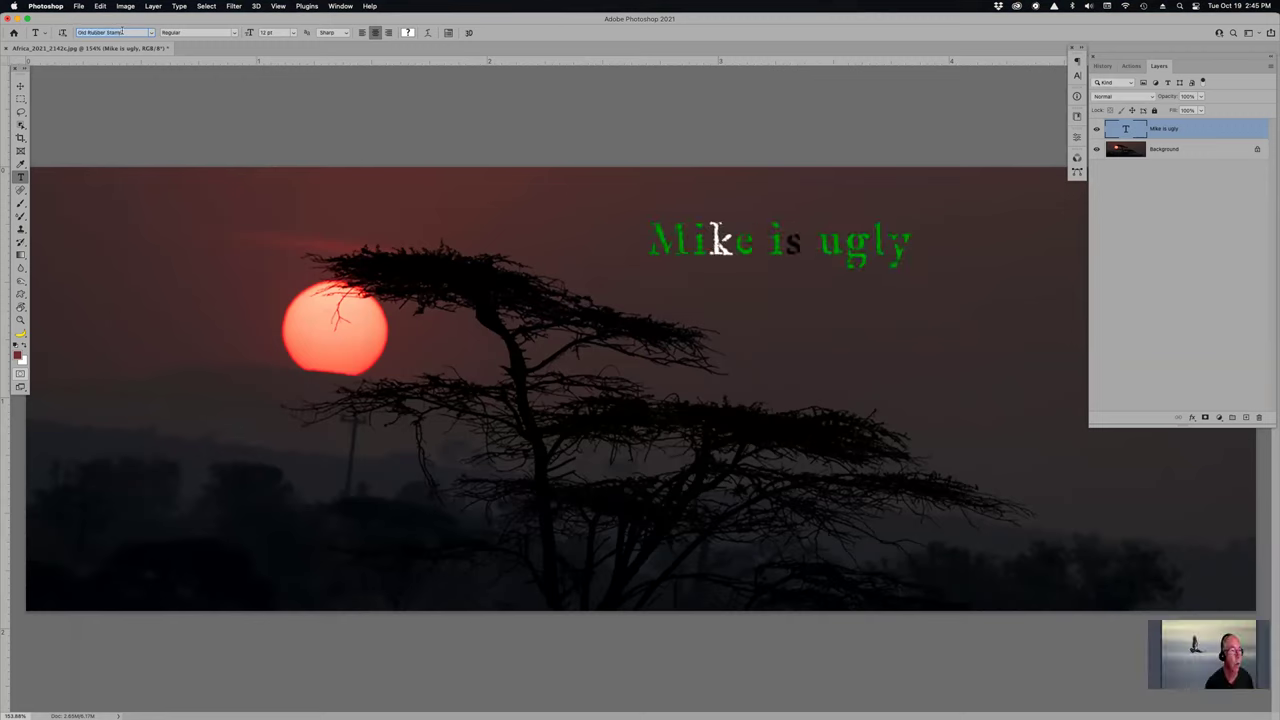
click(151, 33)
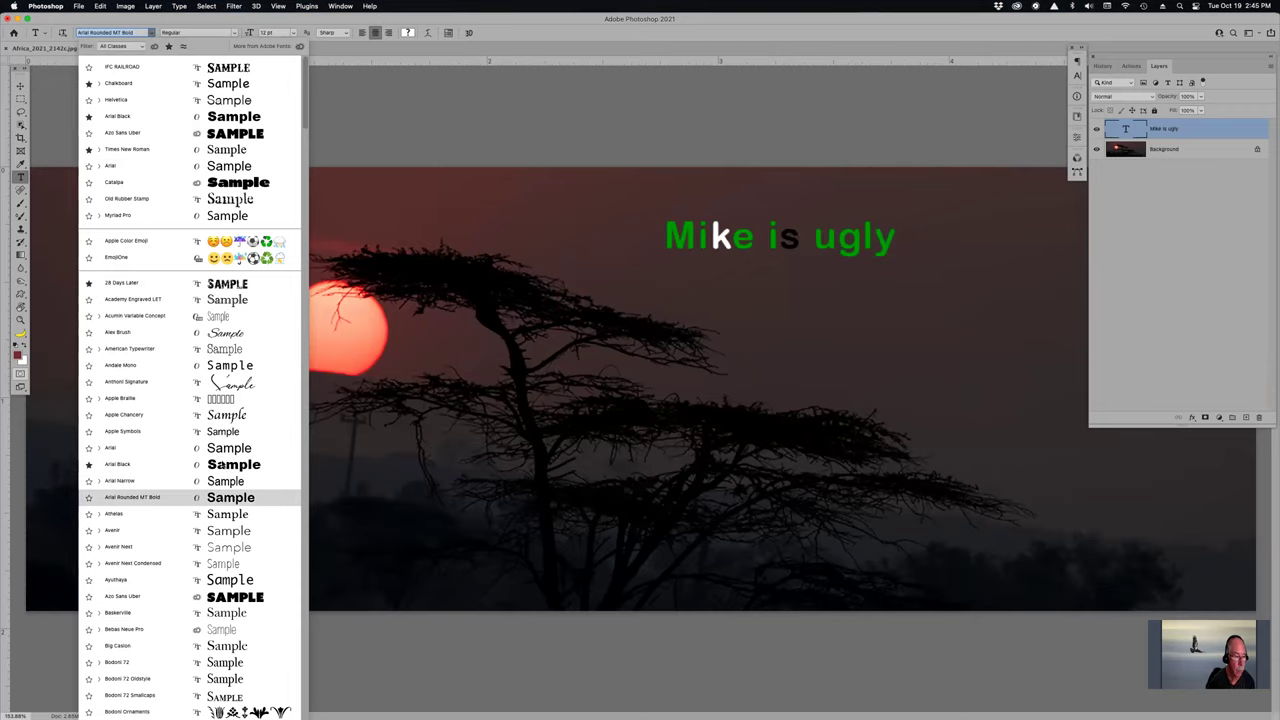
click(200, 67)
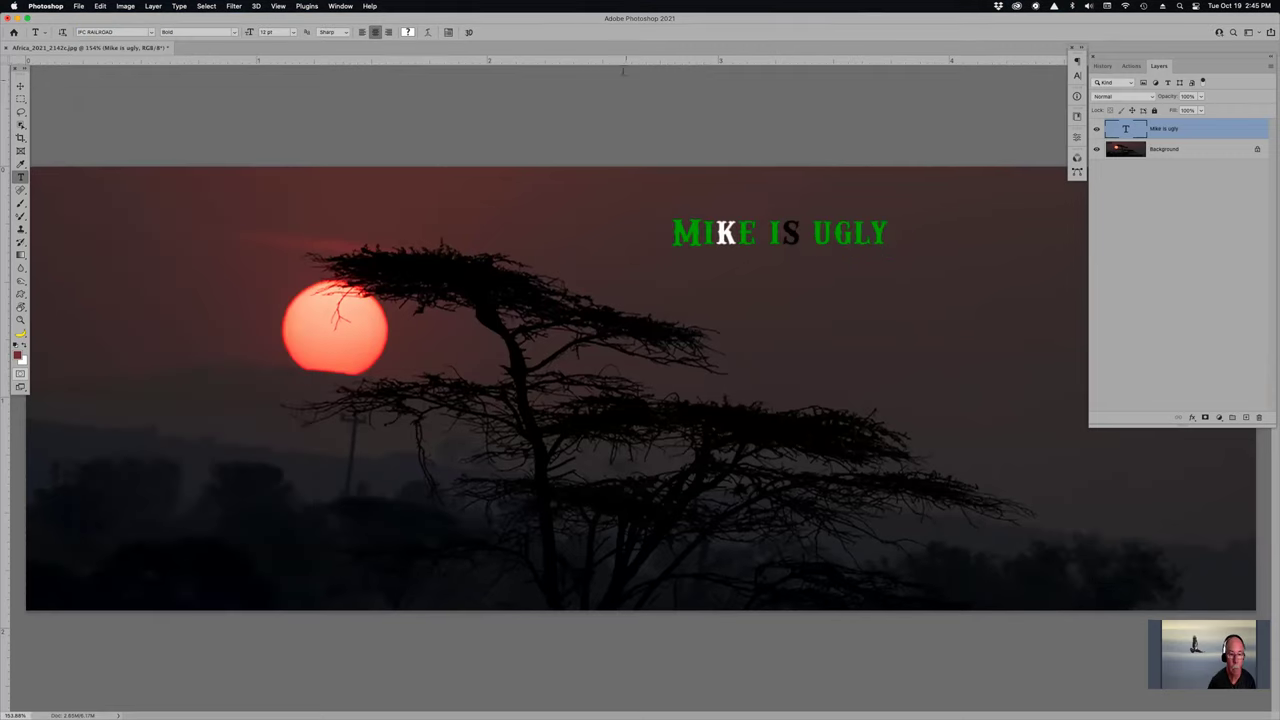
Step: Add a second text layer with the default placeholder text and commit it
click(798, 113)
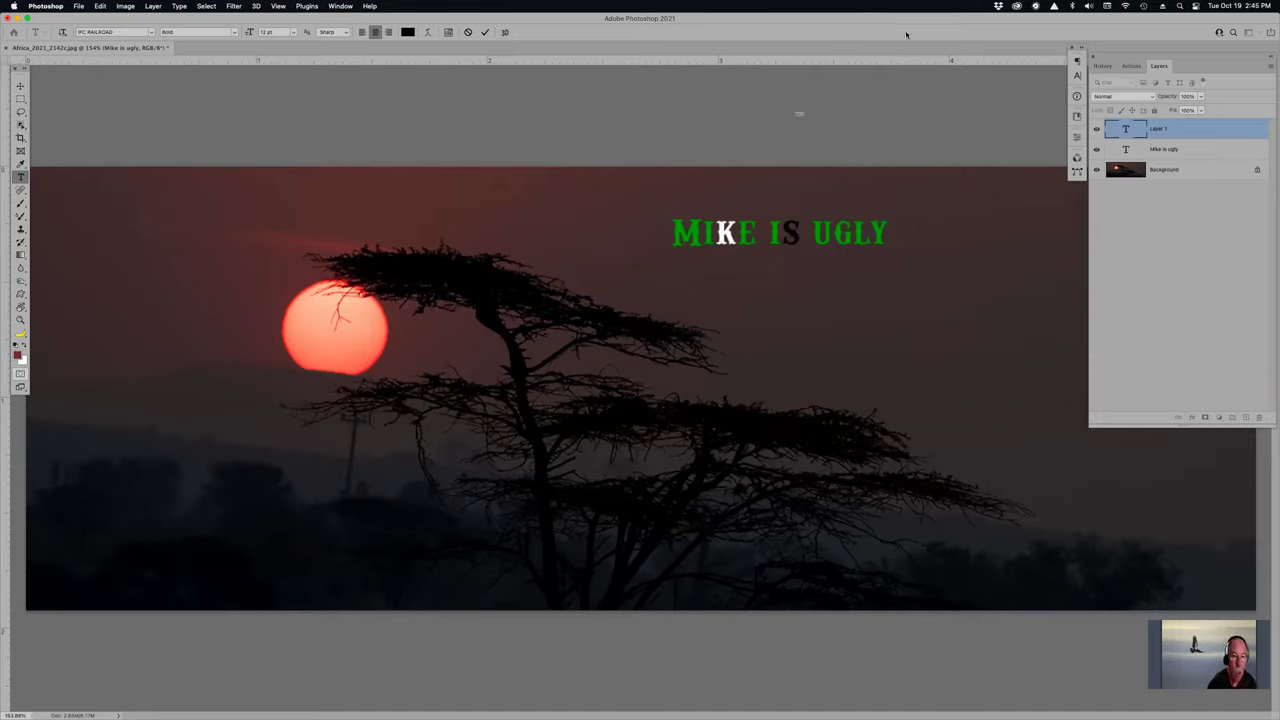
click(1194, 133)
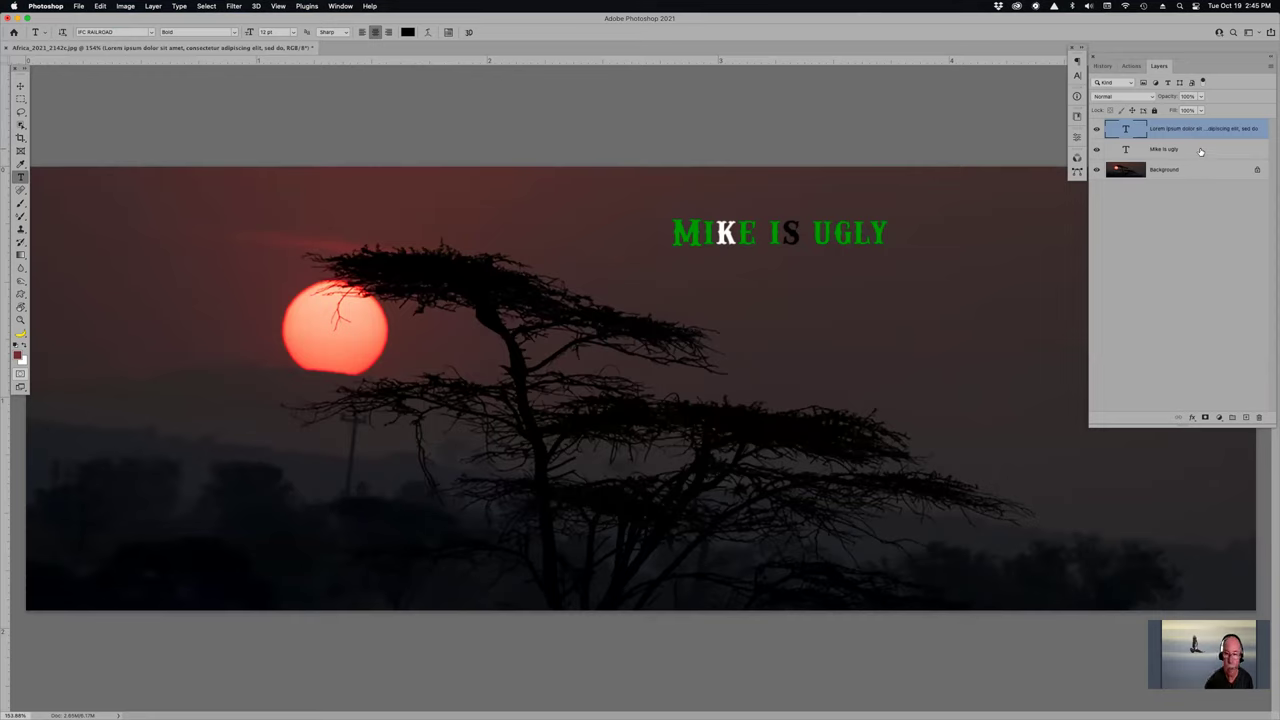
click(1201, 151)
Step: Select both text layers and delete them together, undo the deletion, and delete them again
click(1202, 136)
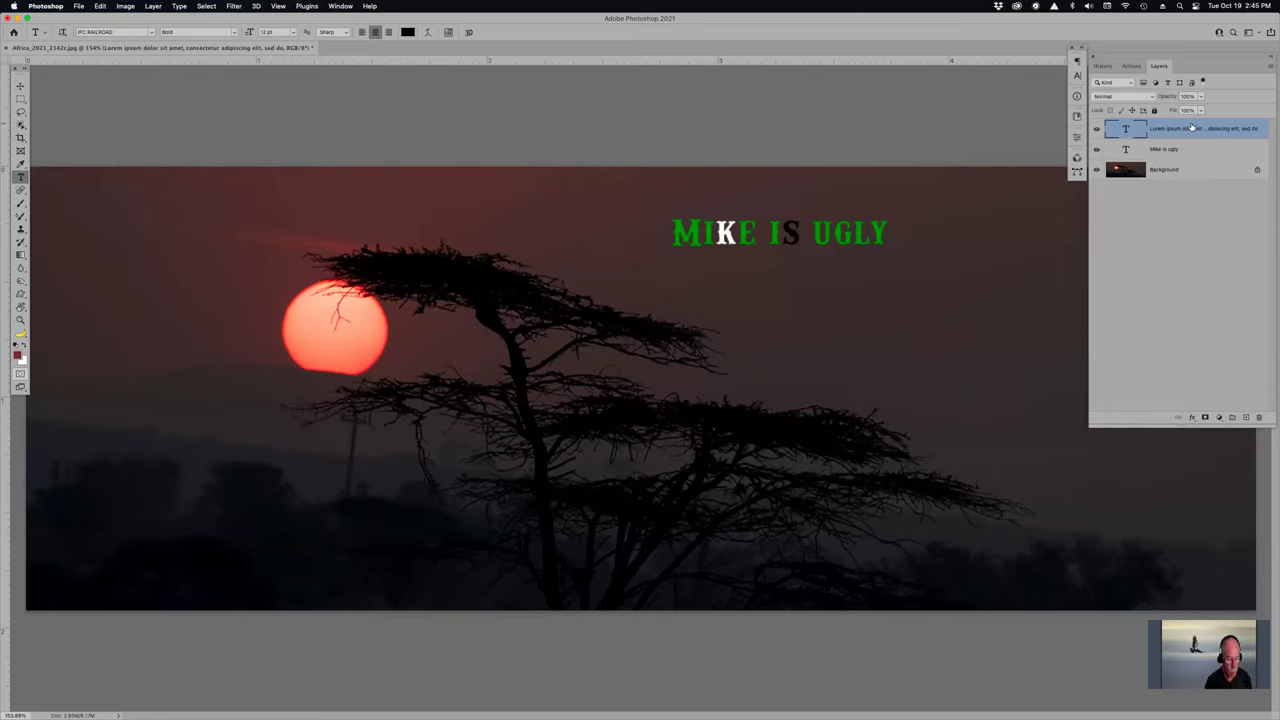
shift+click(1188, 149)
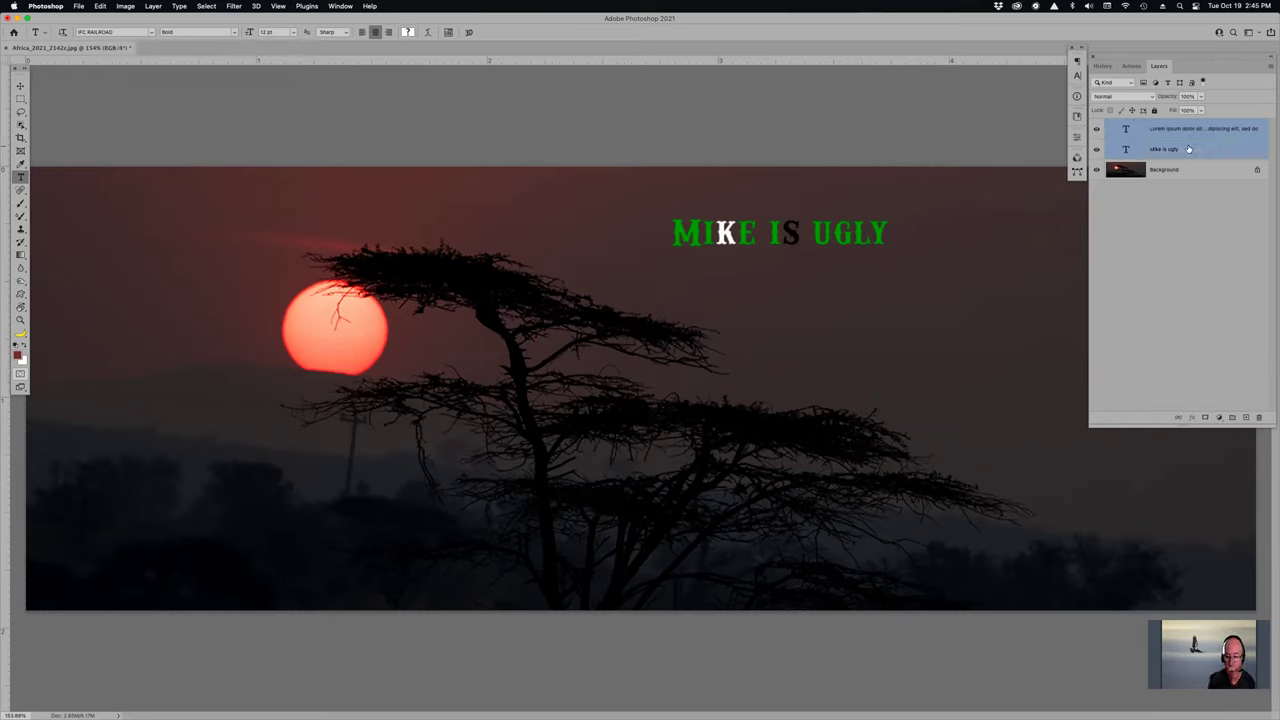
drag(1188, 149, 1260, 417)
key(super+z)
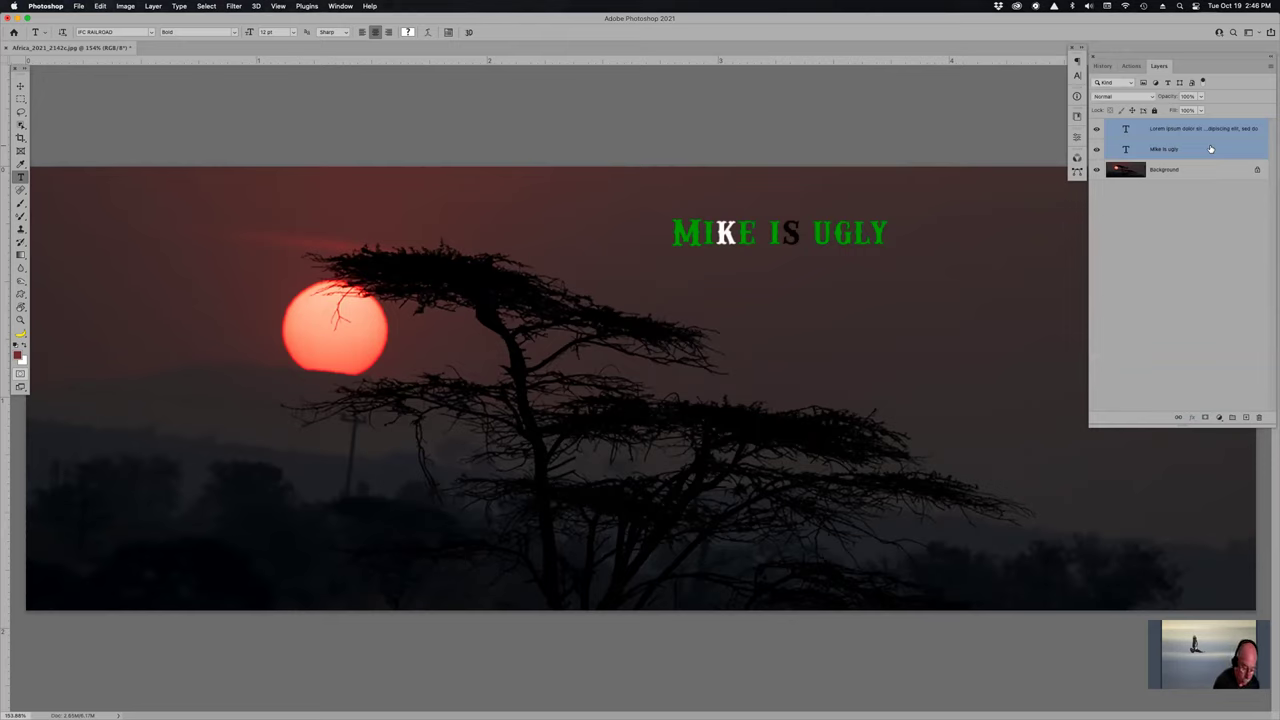
key(BackSpace)
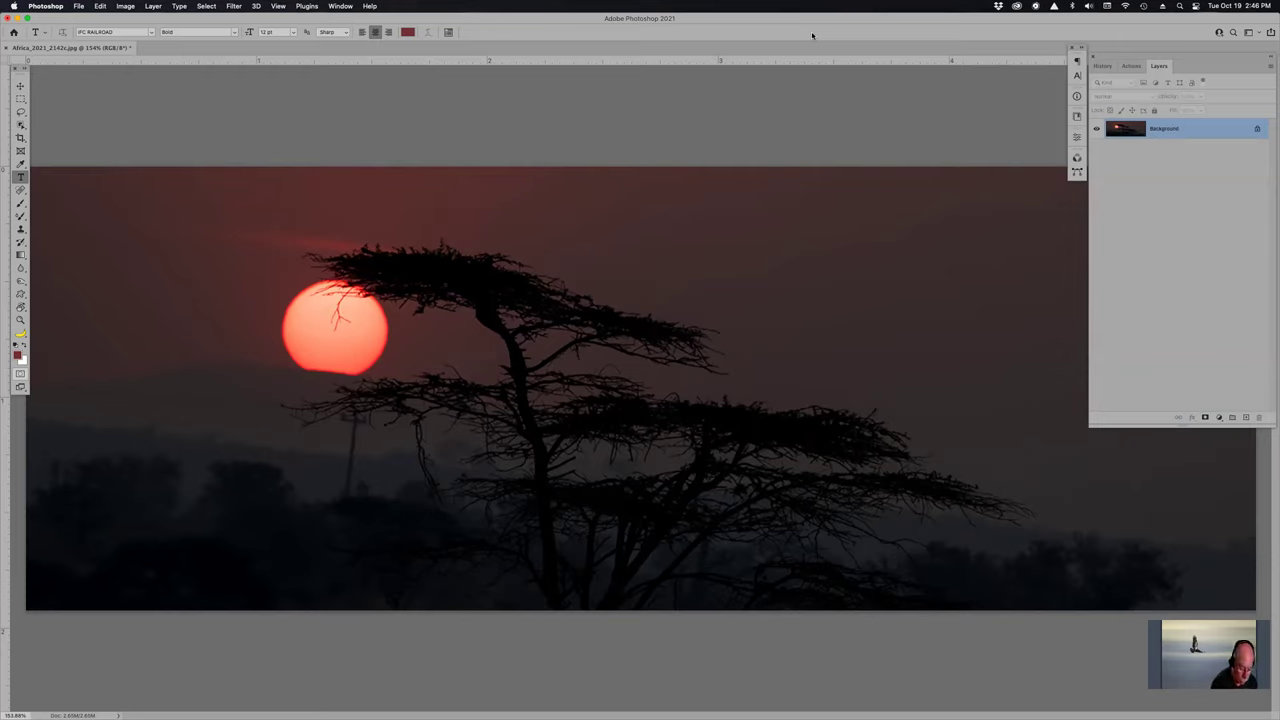
Step: Activate the Custom Shape tool and browse its preset groups, including All Legacy Default Shapes and 2019 Shapes
key(u)
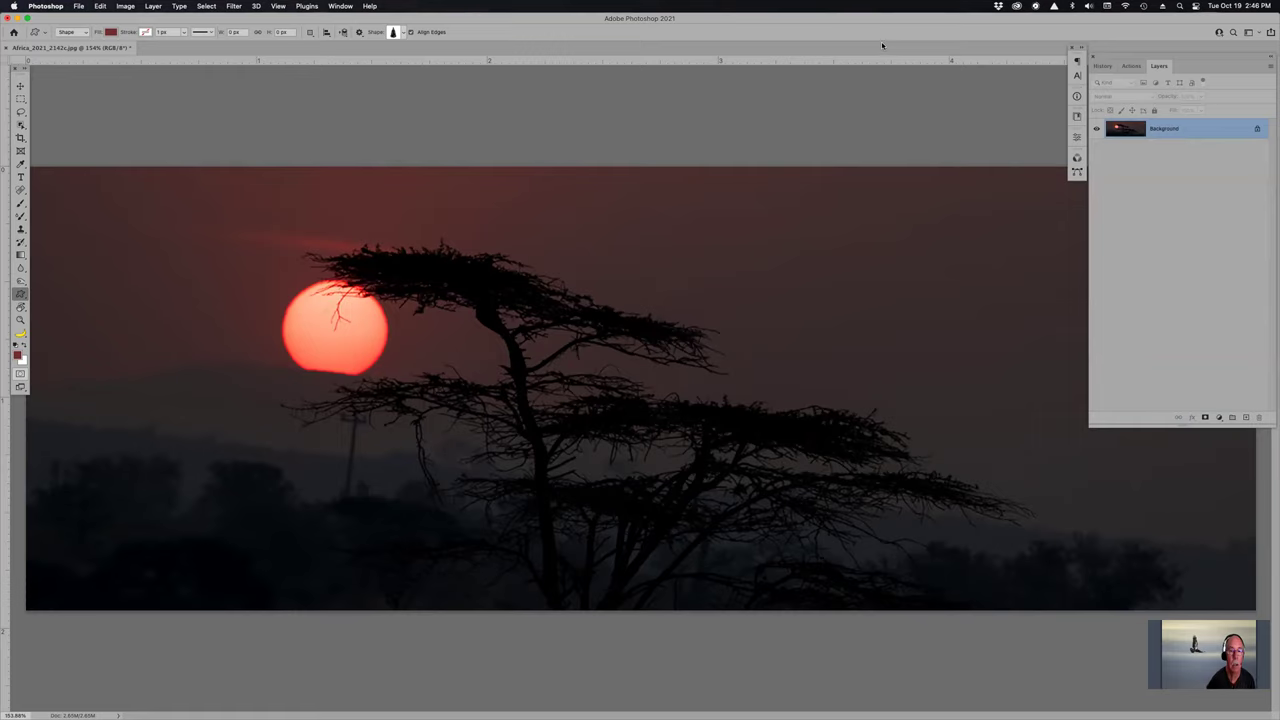
click(676, 147)
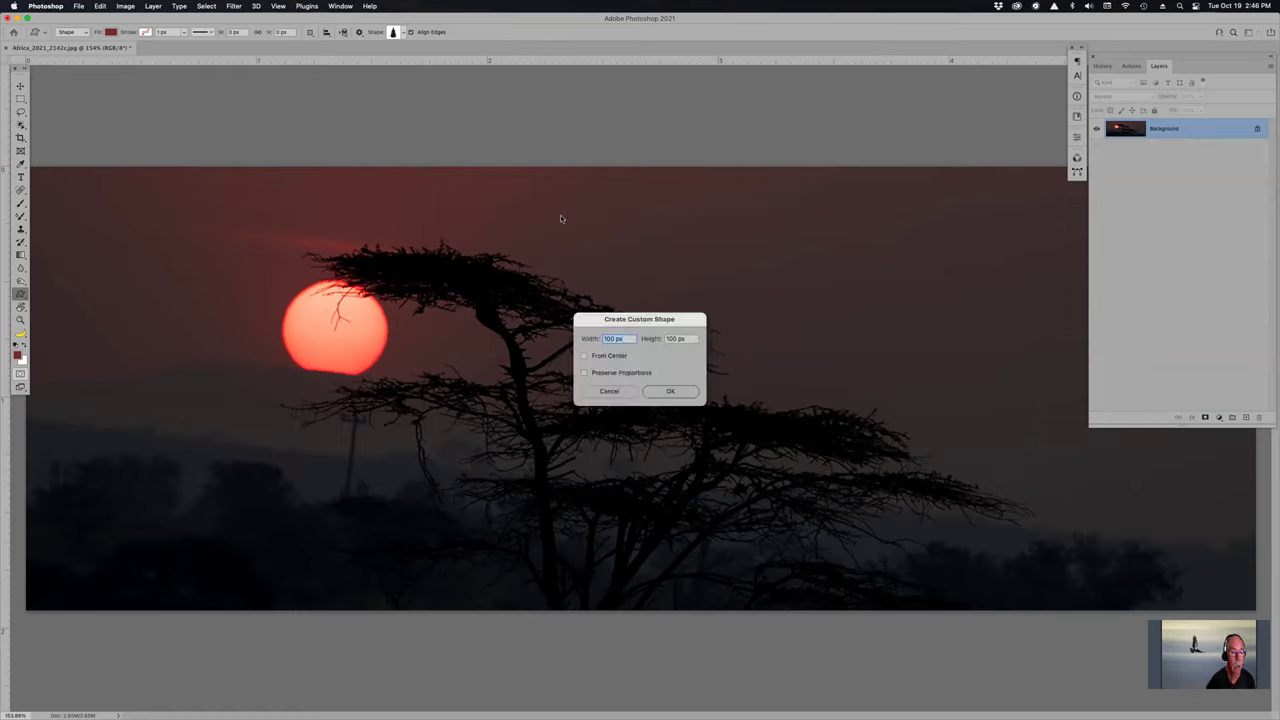
click(609, 391)
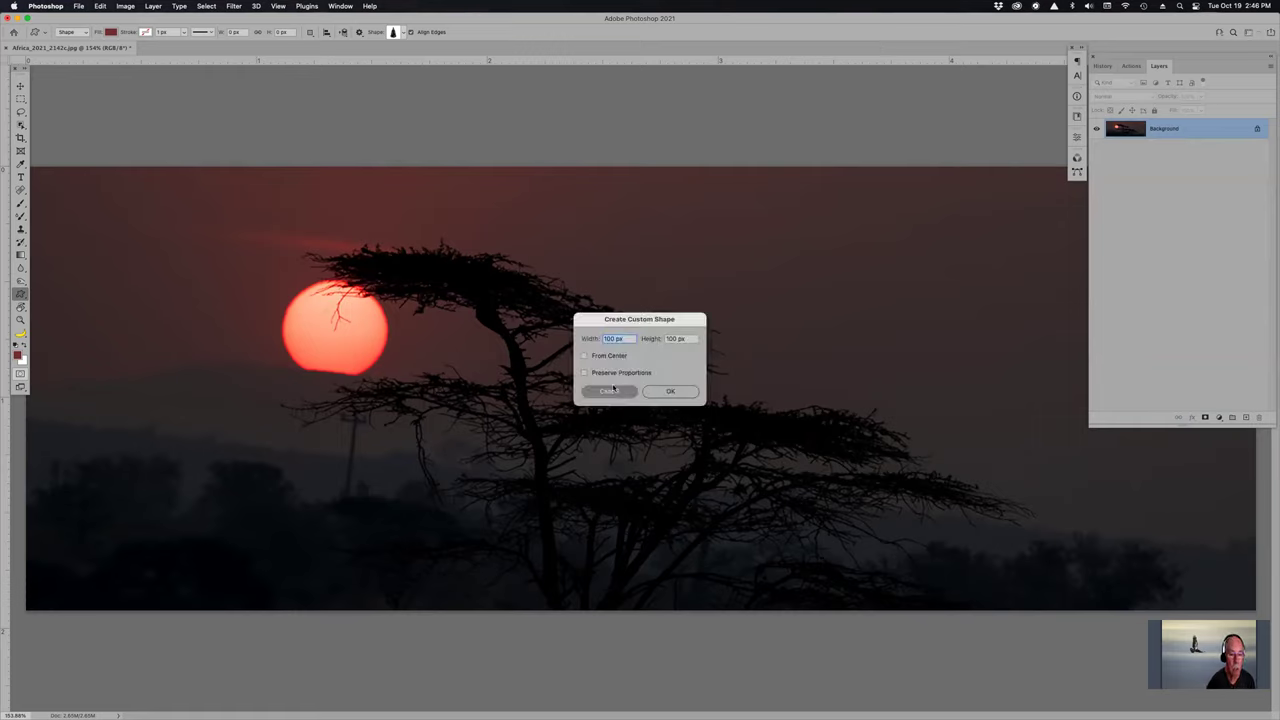
click(403, 33)
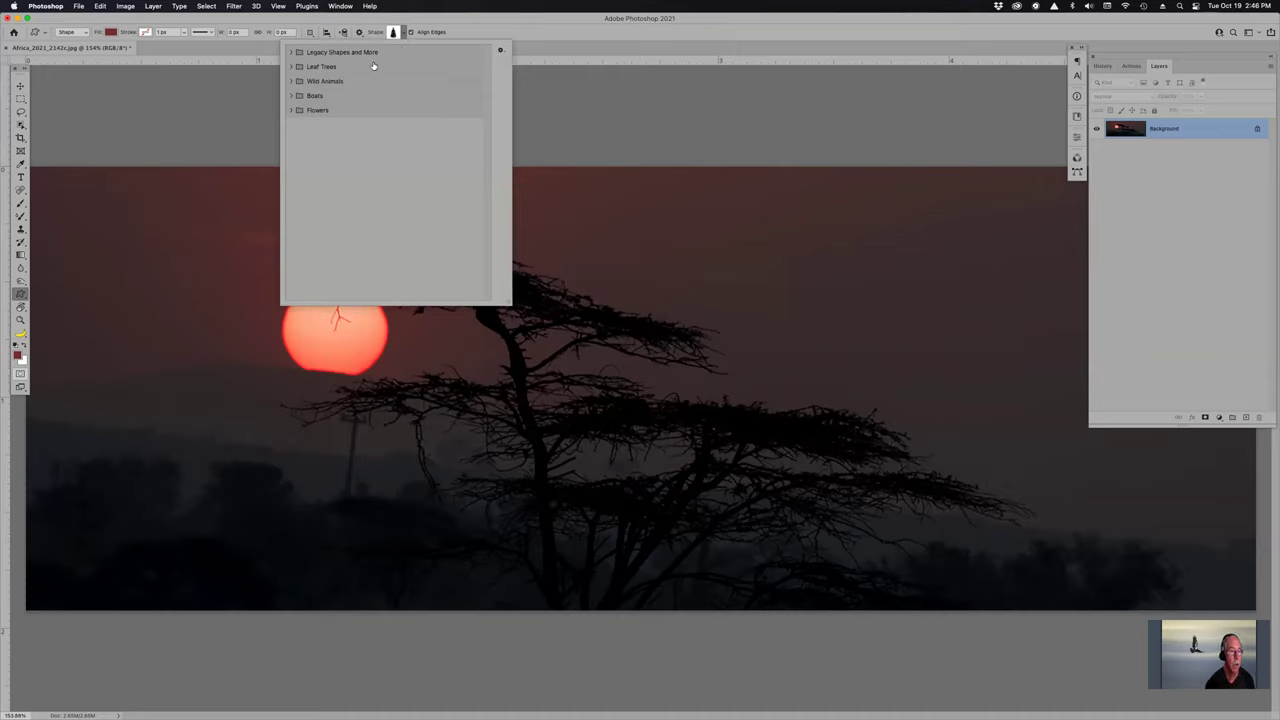
click(371, 66)
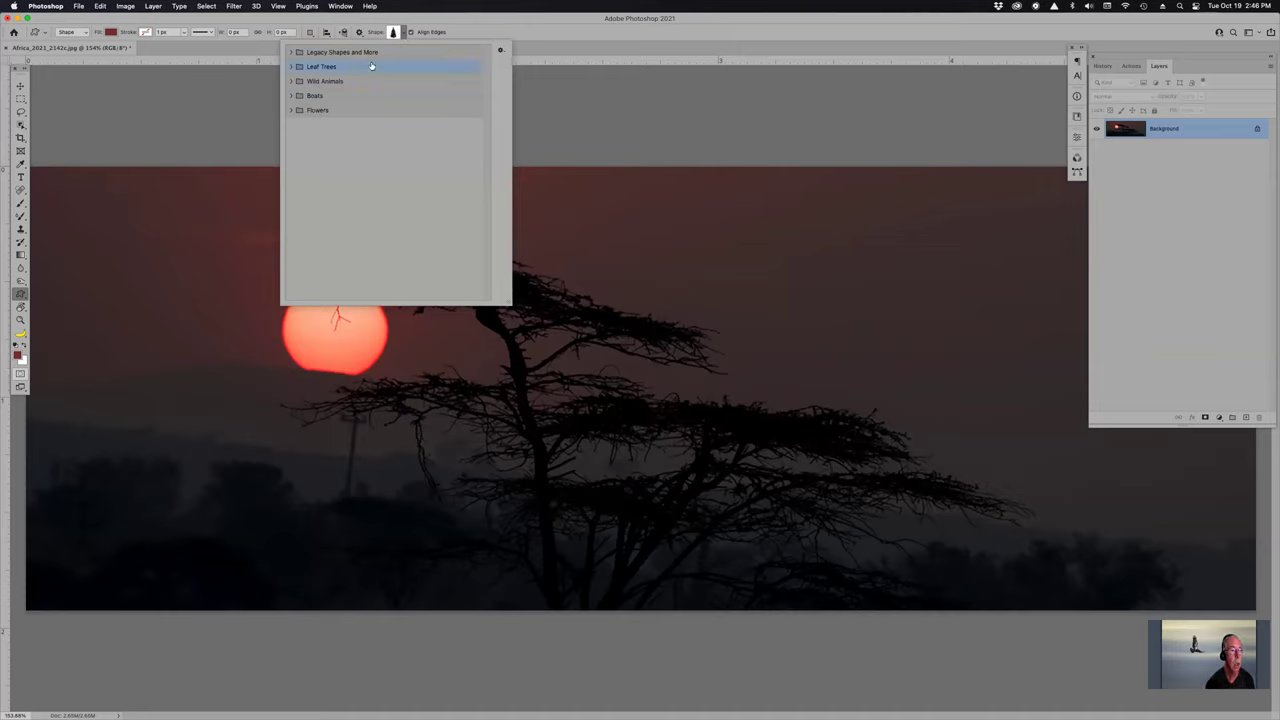
click(290, 52)
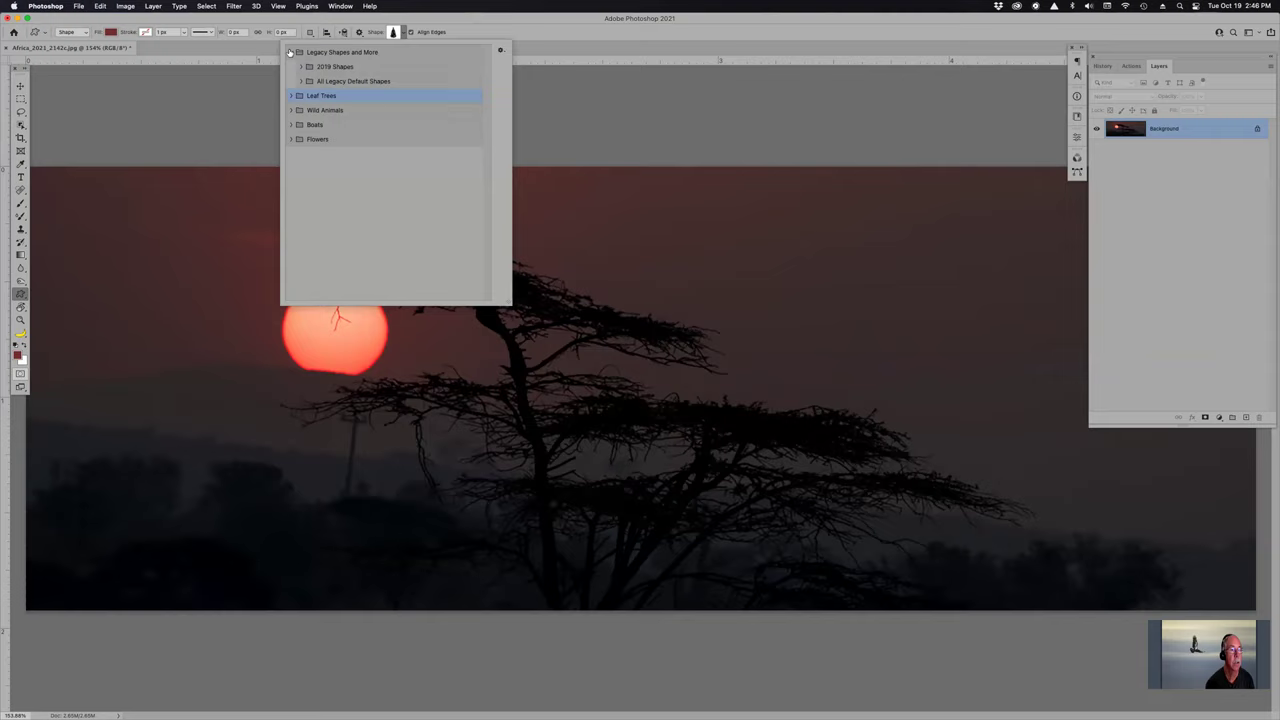
click(345, 82)
click(302, 81)
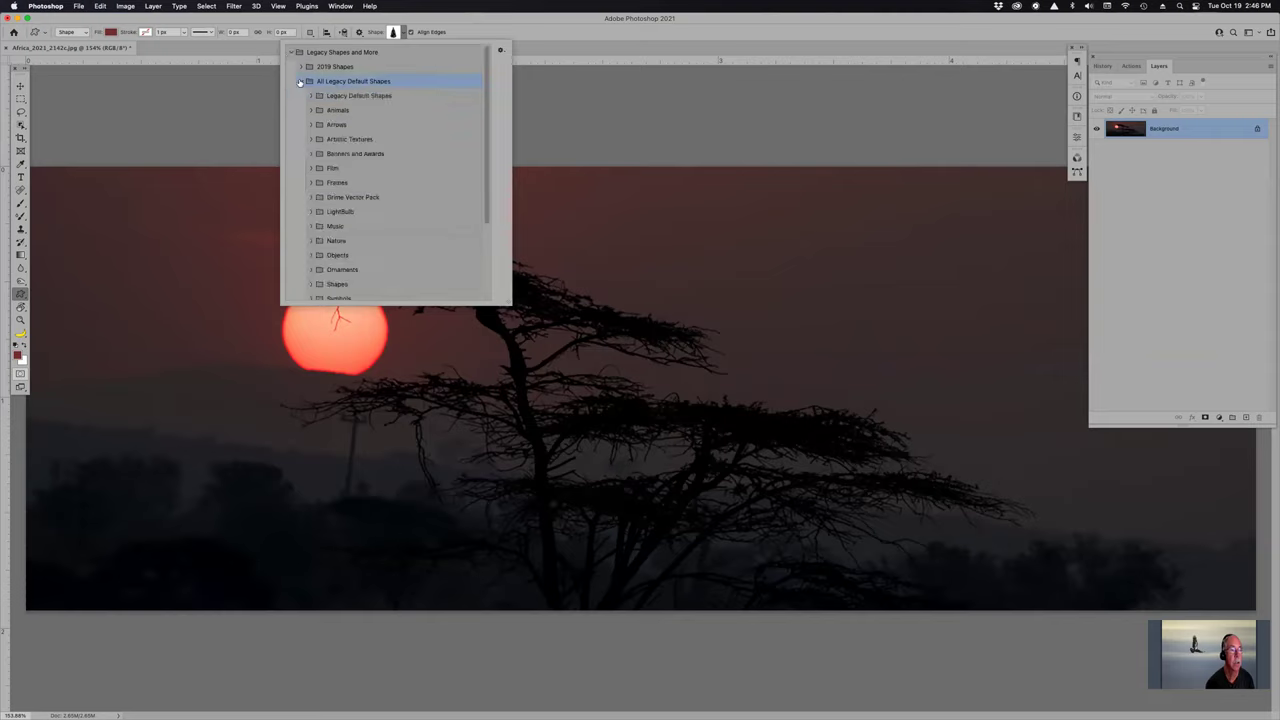
click(300, 67)
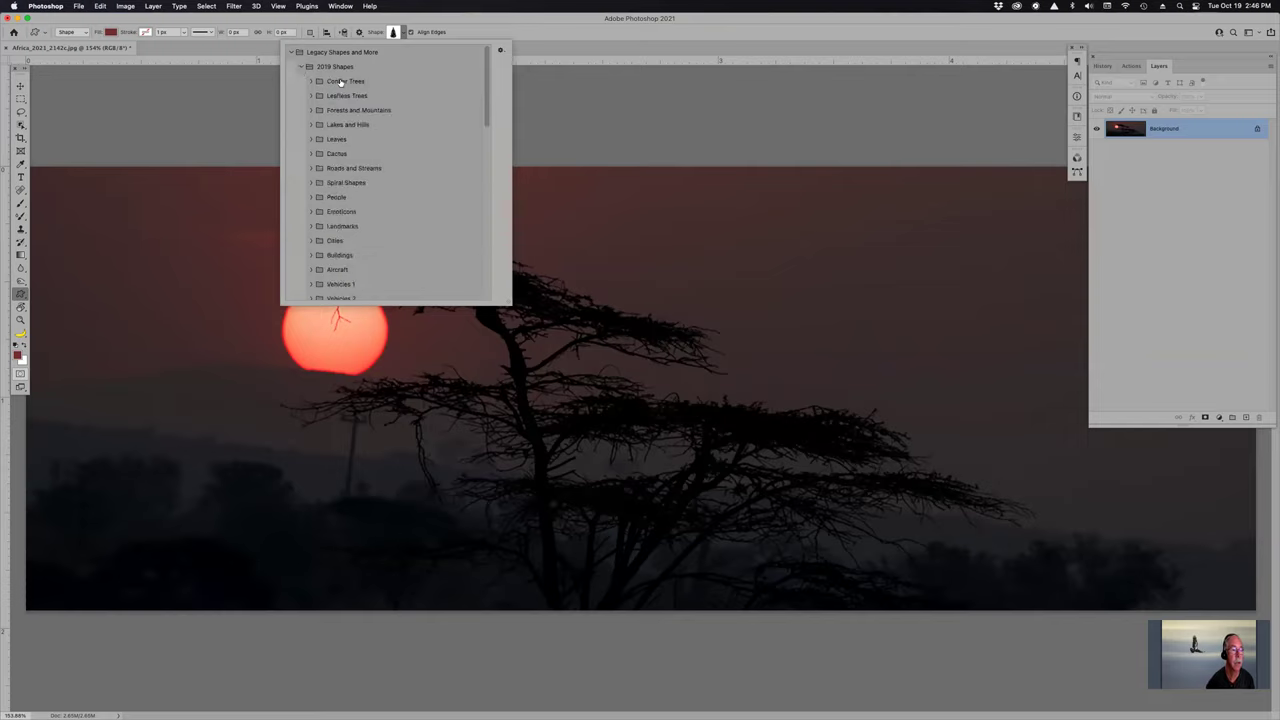
double_click(340, 82)
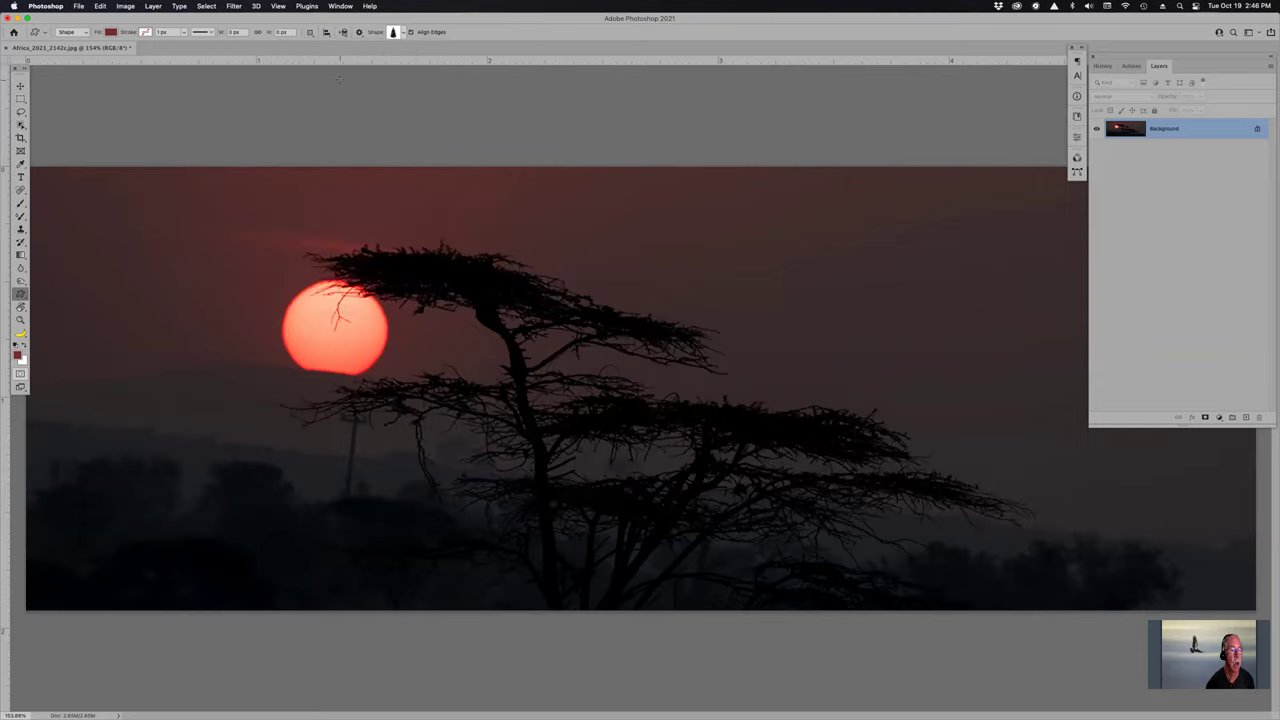
Step: Set the shape fill to the recently used green
click(400, 32)
click(395, 32)
click(111, 32)
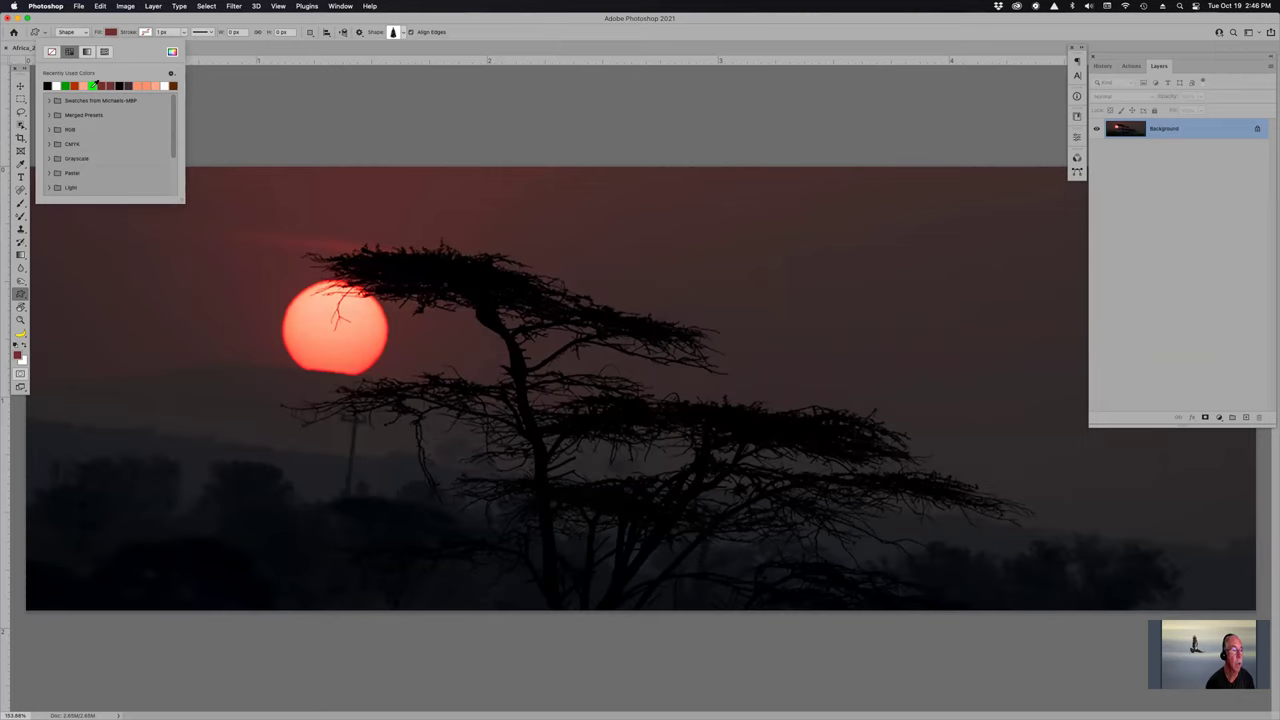
click(67, 86)
Step: Draw a green fir tree about 358 px wide and 364 px high over the acacia's branches, and undo it
drag(627, 293, 902, 573)
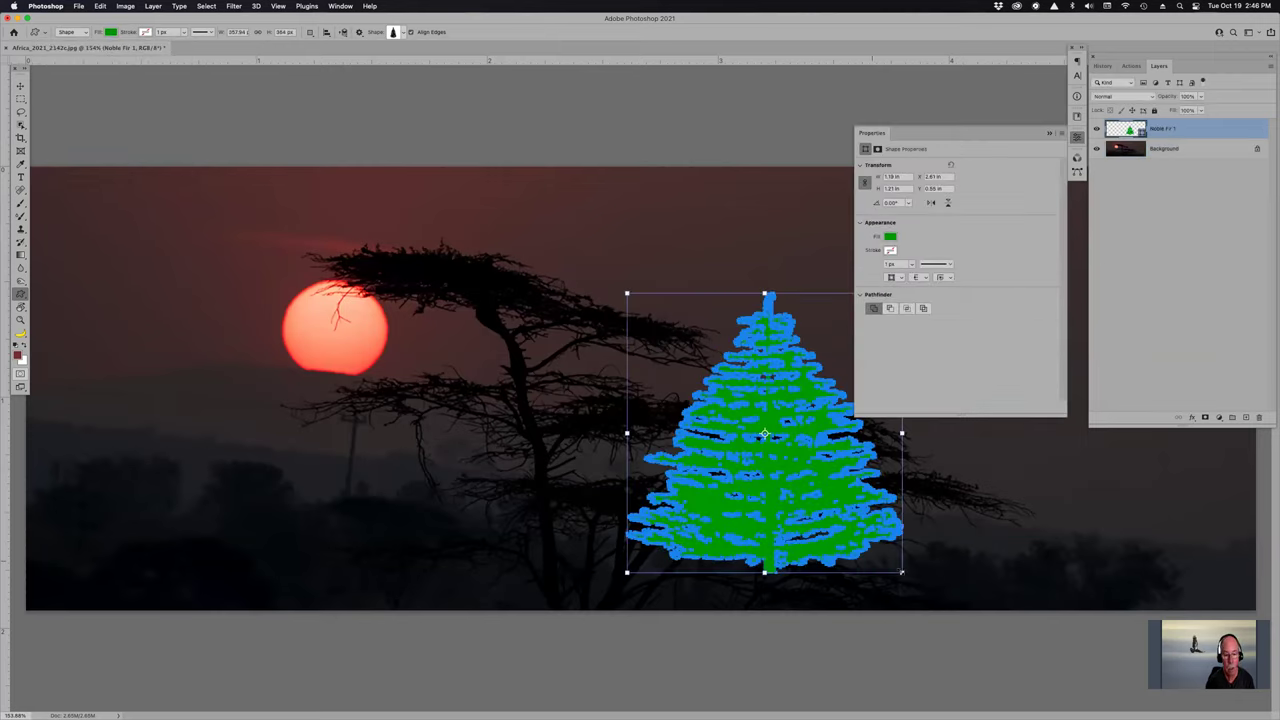
key(Return)
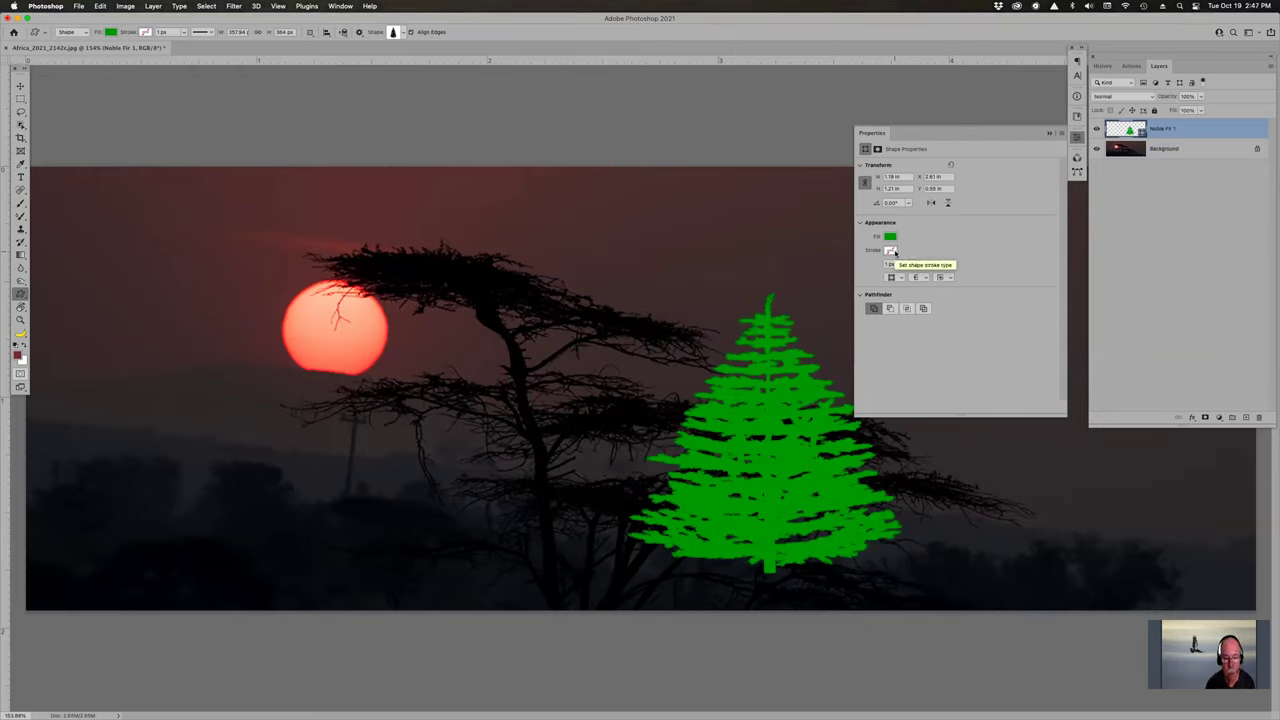
click(1050, 134)
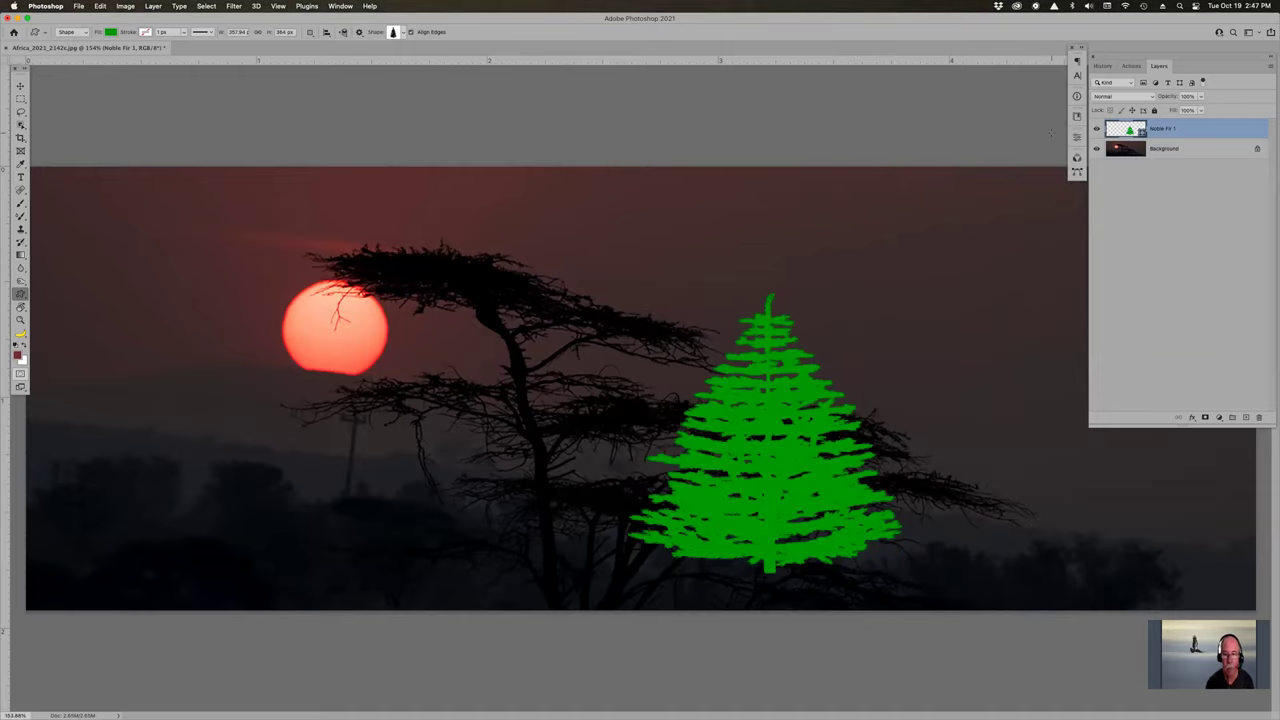
key(super+z)
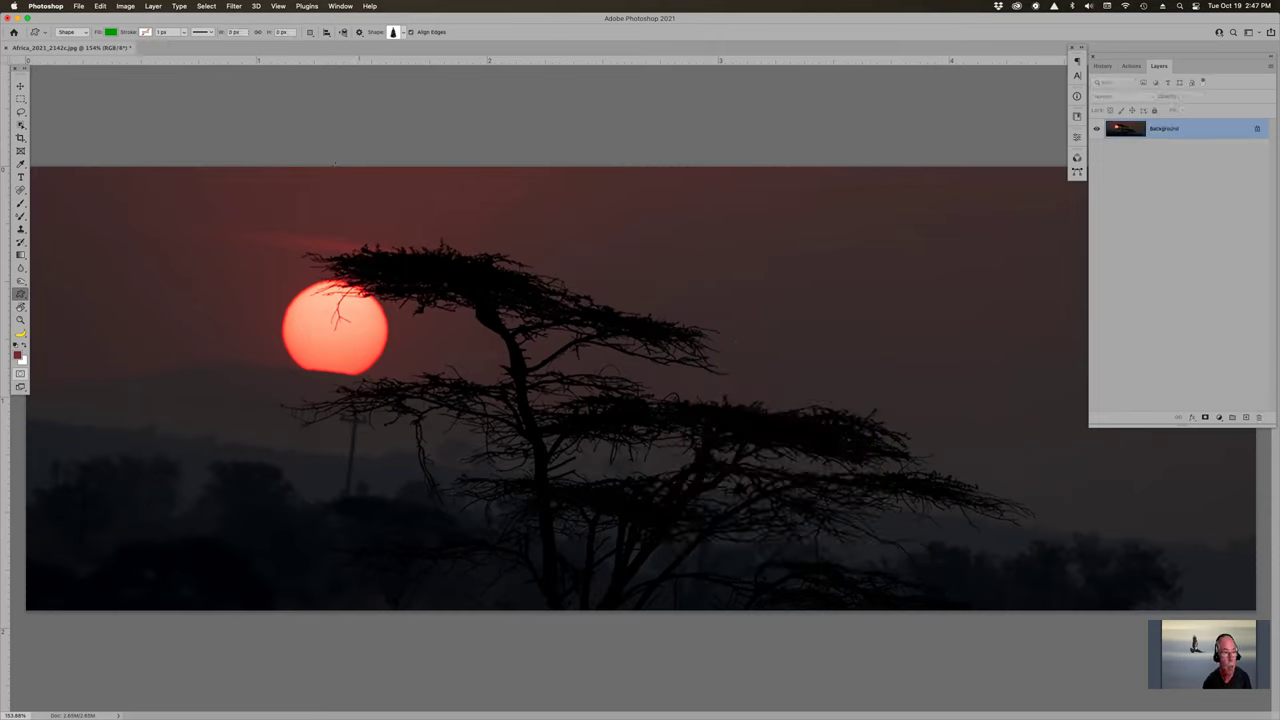
Step: Draw a green rectangle about 218 px wide and 191 px high in the sky beside the acacia's crown with the Rectangle tool
click(18, 295)
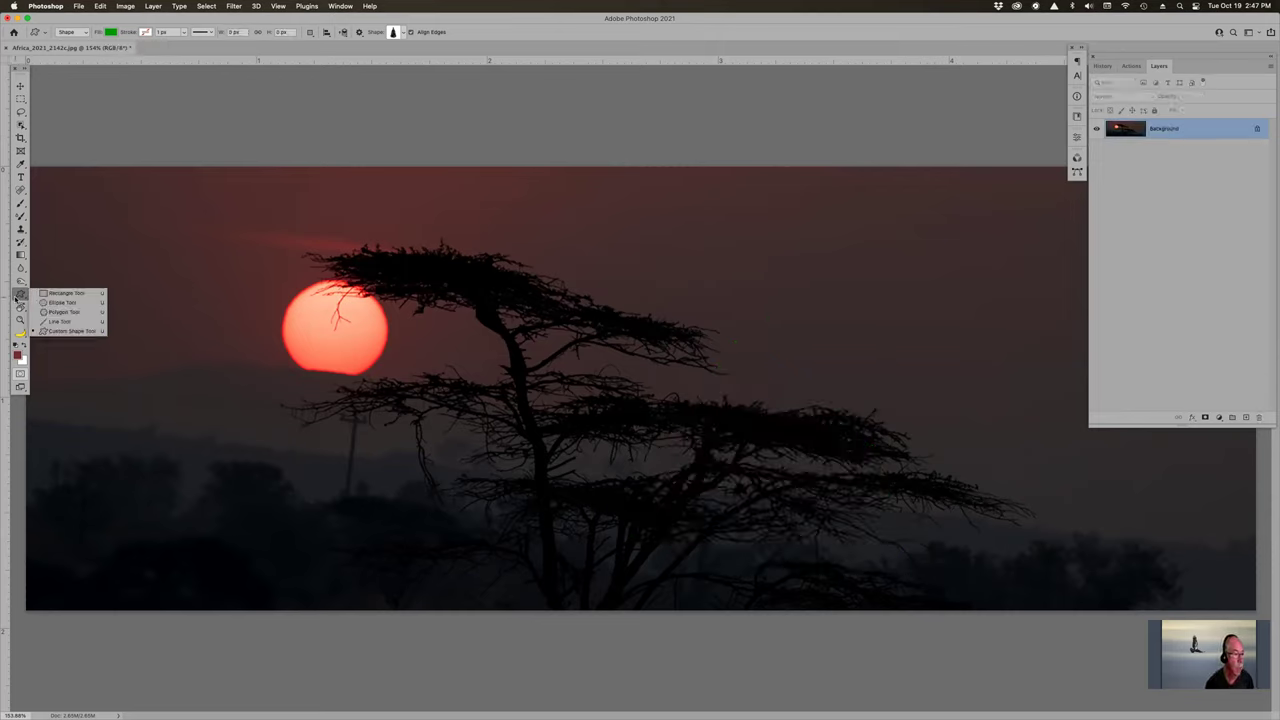
click(62, 294)
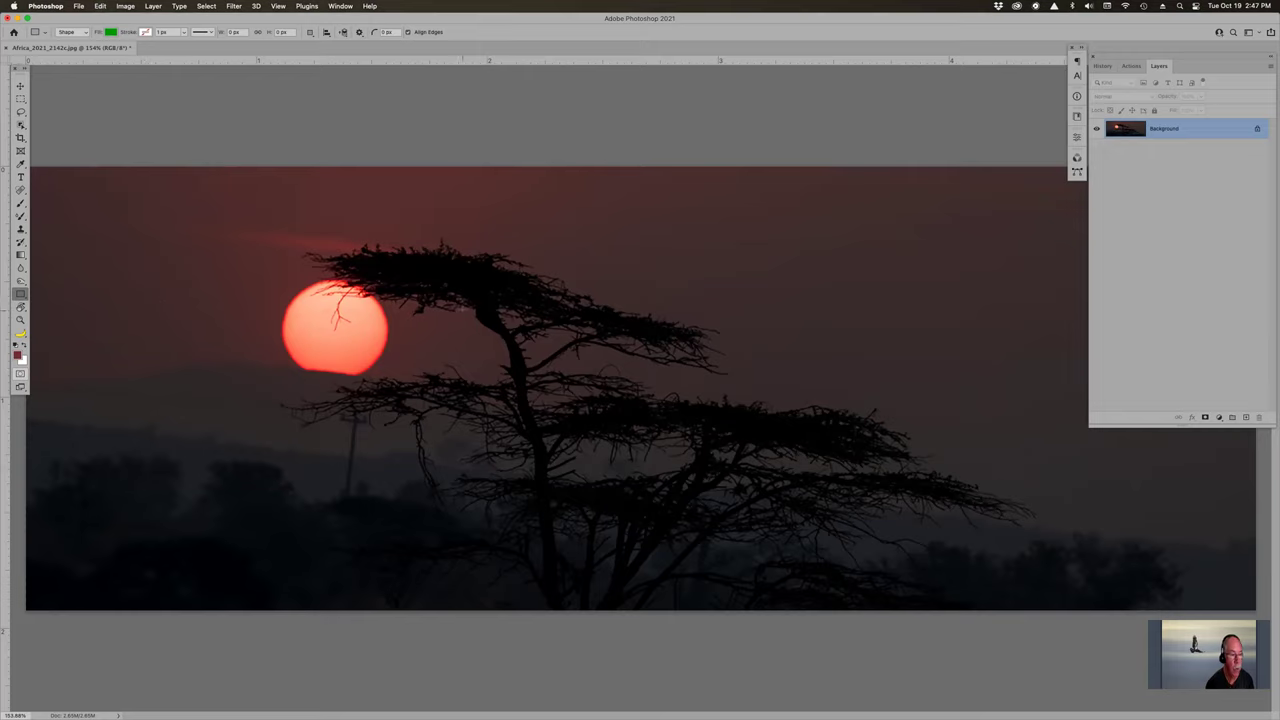
drag(593, 223, 760, 369)
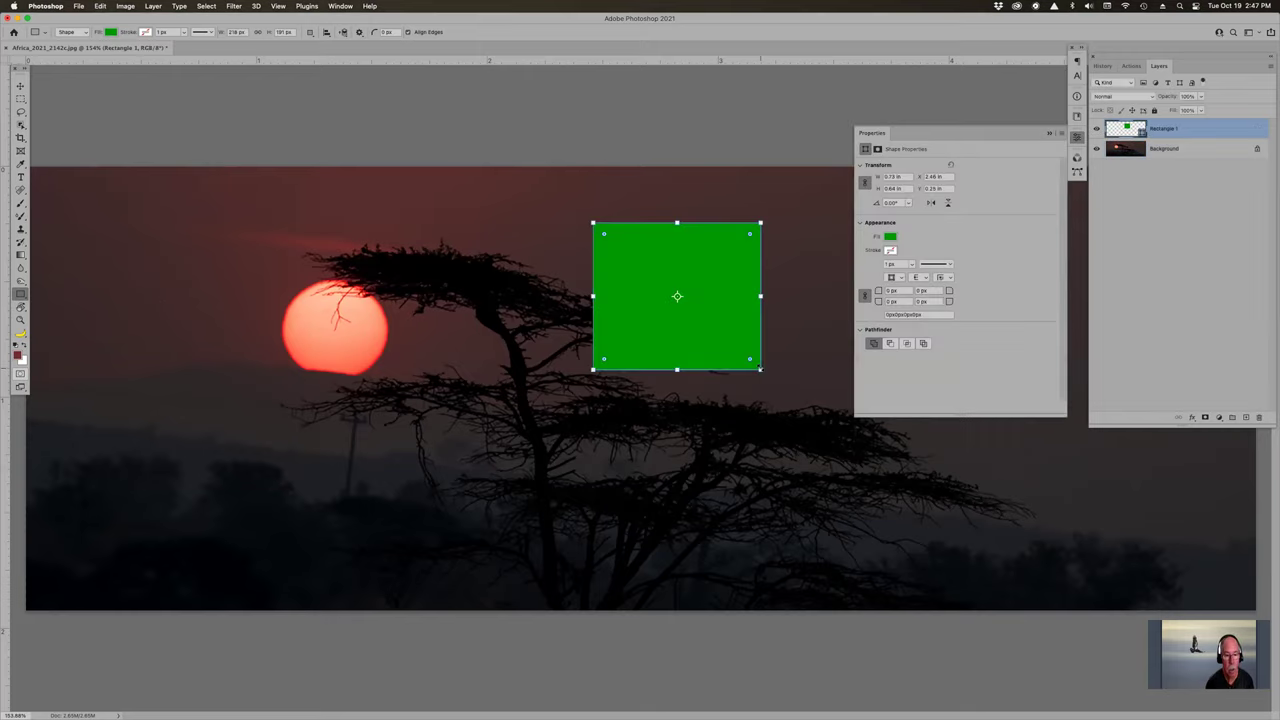
key(Return)
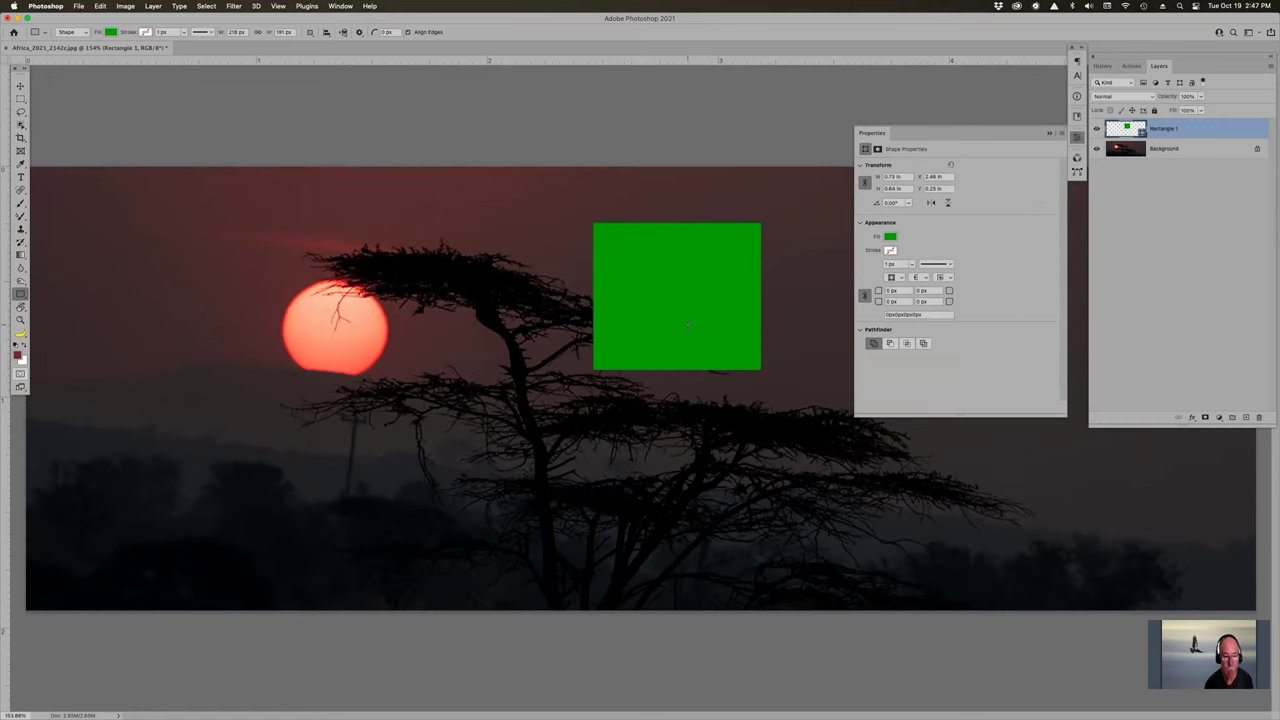
Step: Switch to Adobe Bridge to view the Oct 19 image folder
mouse_move(665, 700)
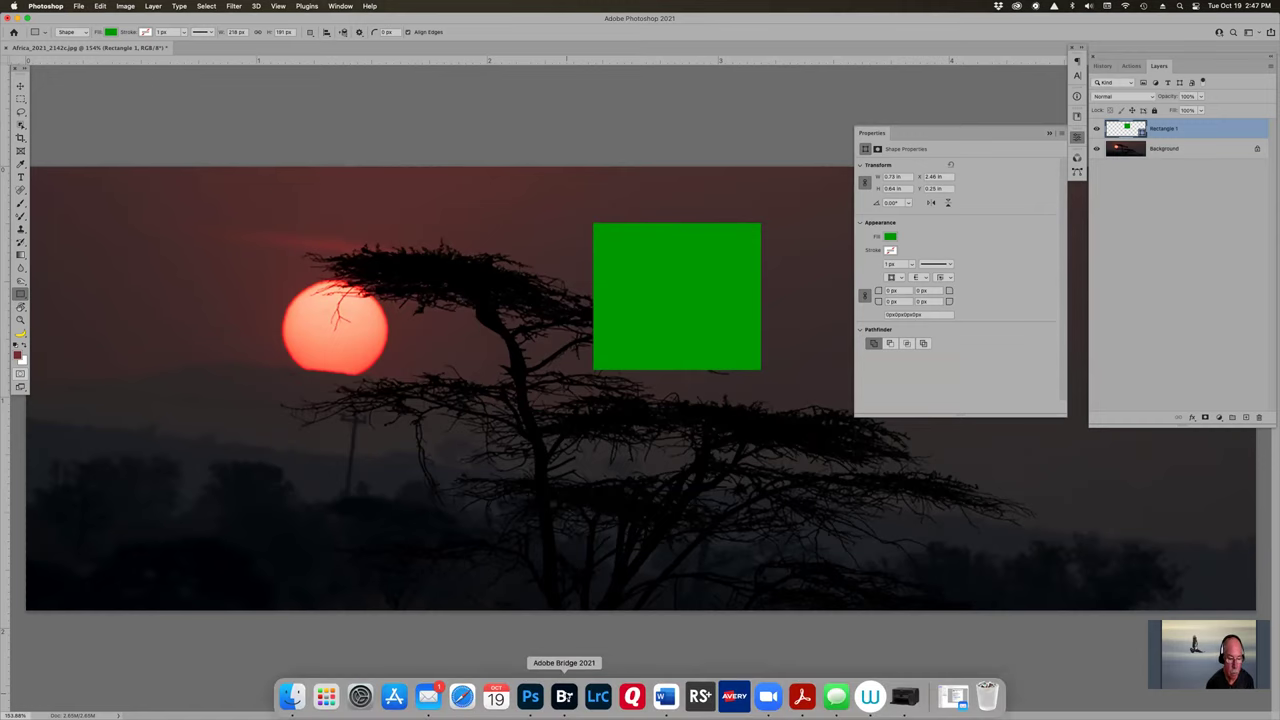
click(565, 697)
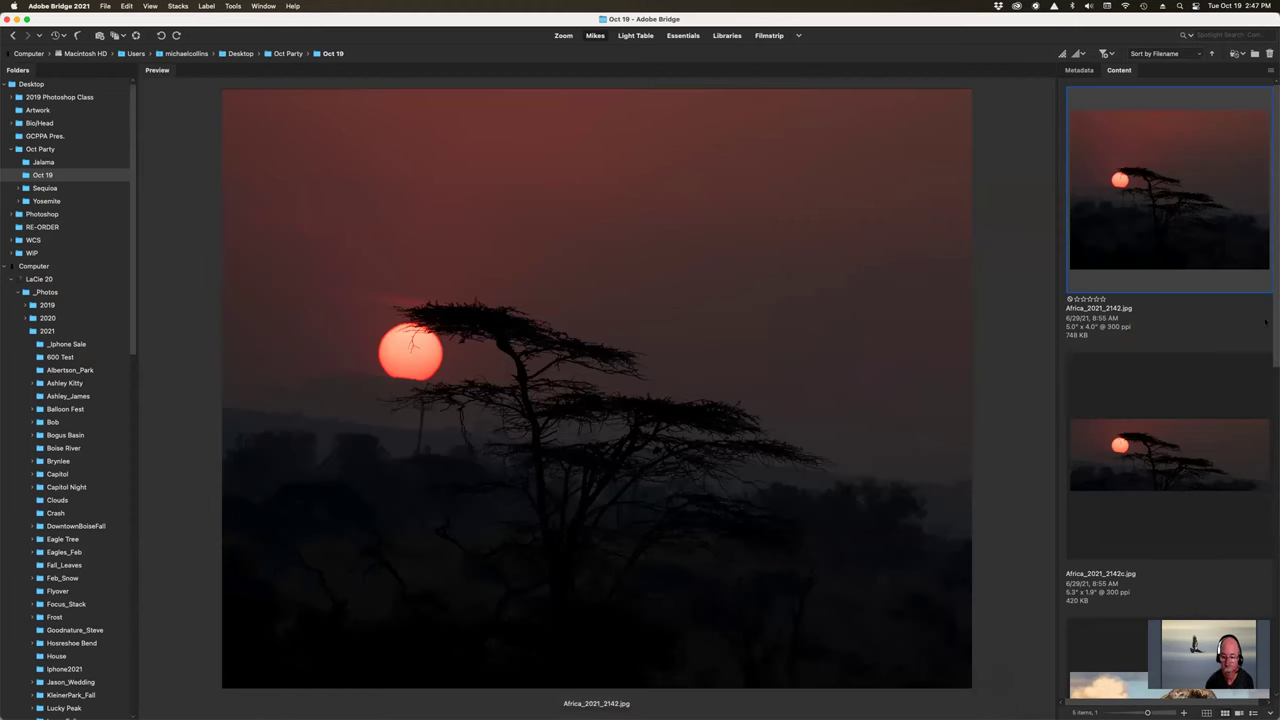
Step: Place the West Coast School flyer JPG from the Oct 19 folder into the sunset document in Photoshop
scroll(1201, 357, down, 5)
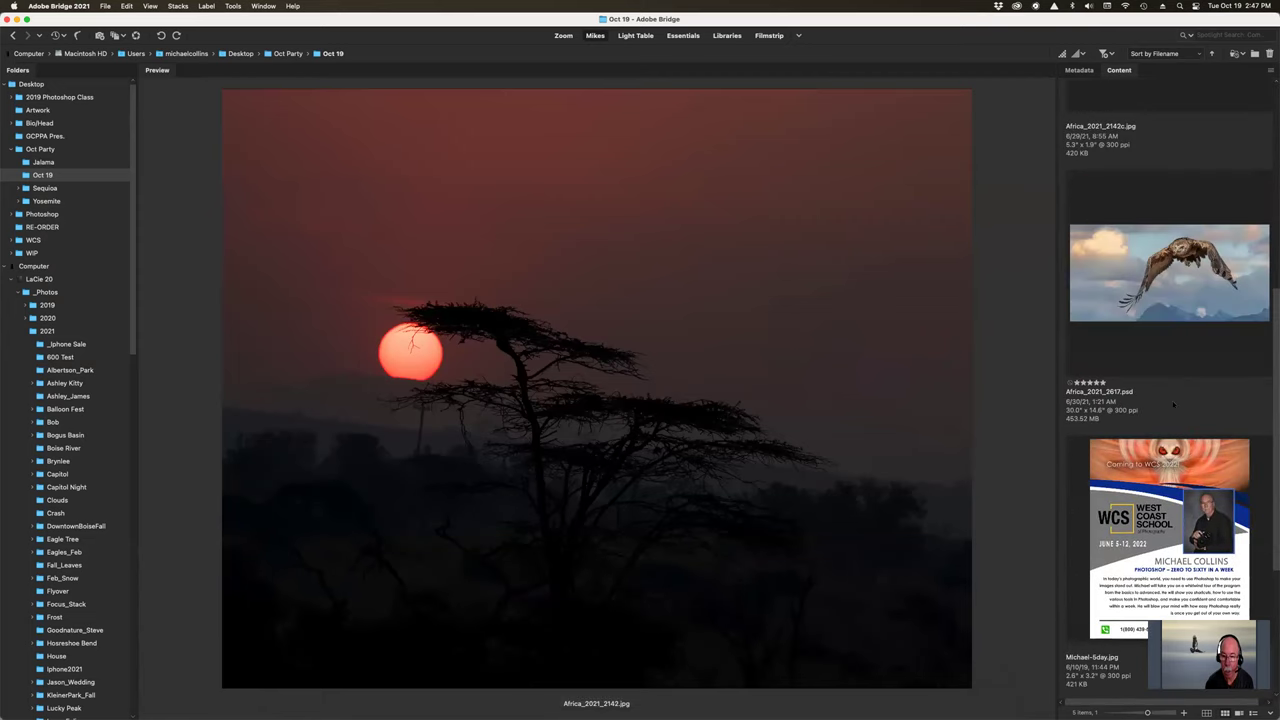
click(1169, 537)
right_click(1153, 497)
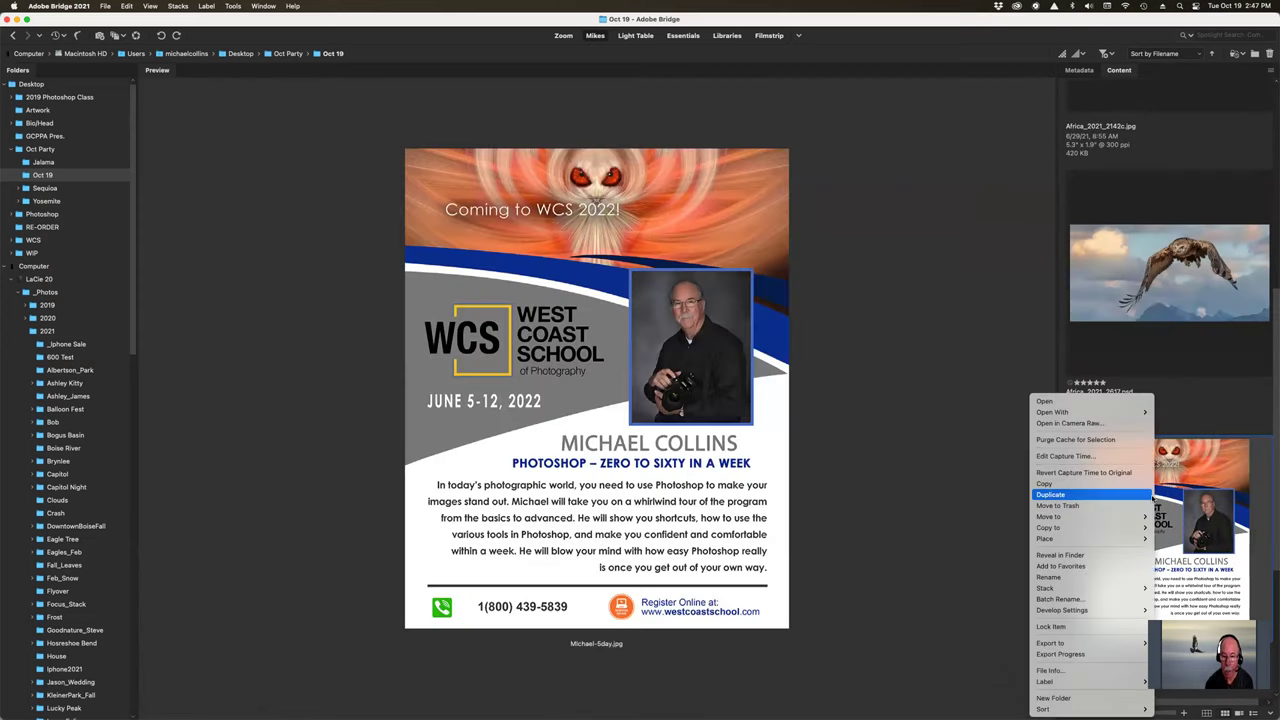
mouse_move(1090, 538)
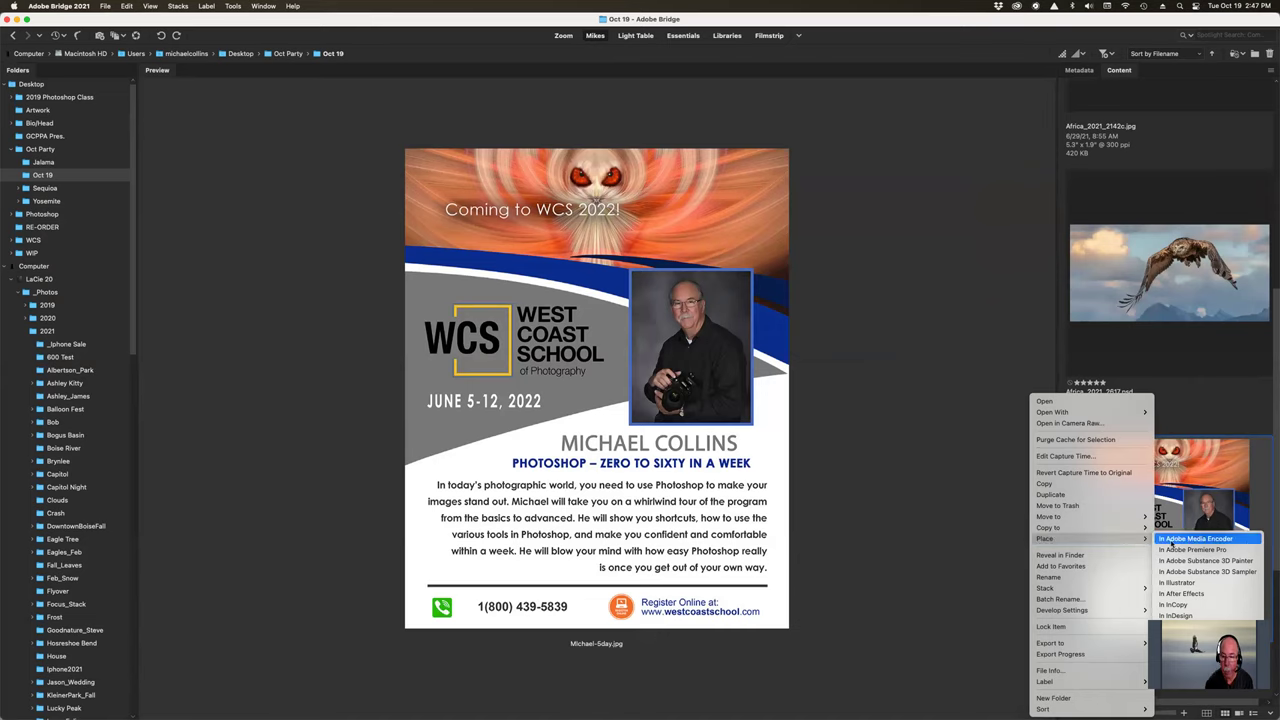
click(1173, 604)
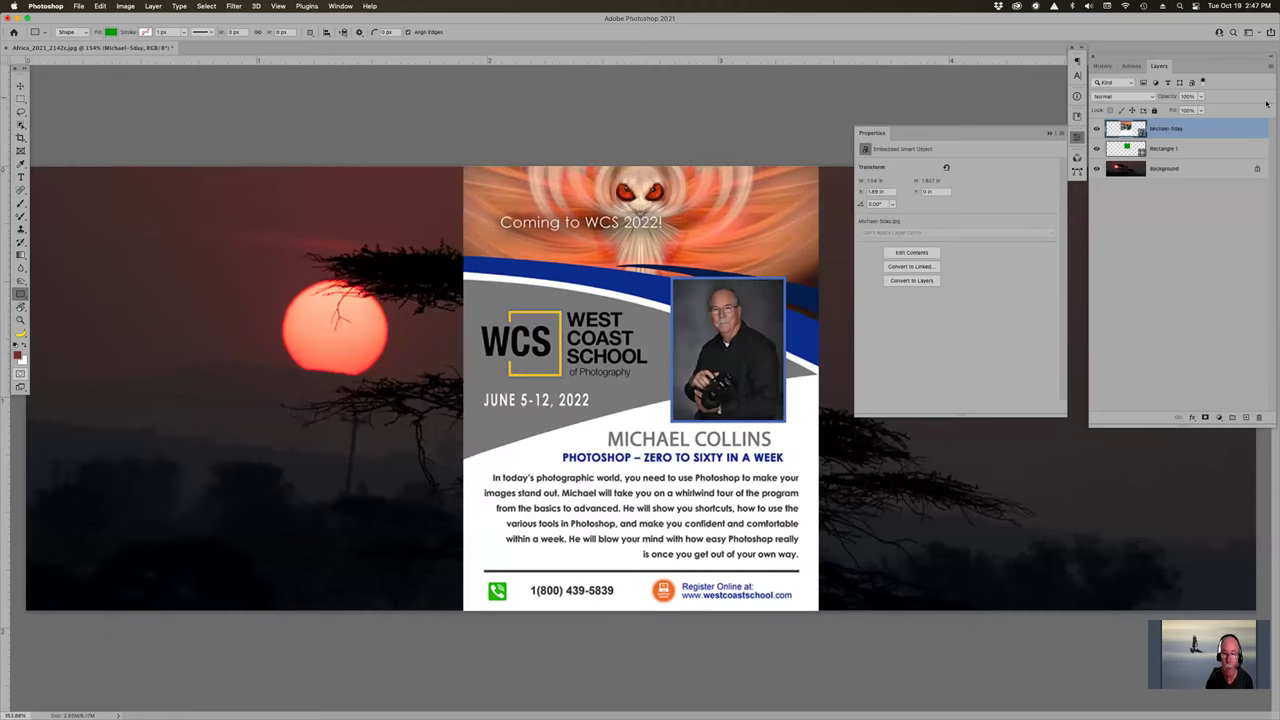
Step: Clip the flyer layer to the green rectangle, scale it down to about 0.83 in wide, and position it within the rectangle
alt+click(1212, 136)
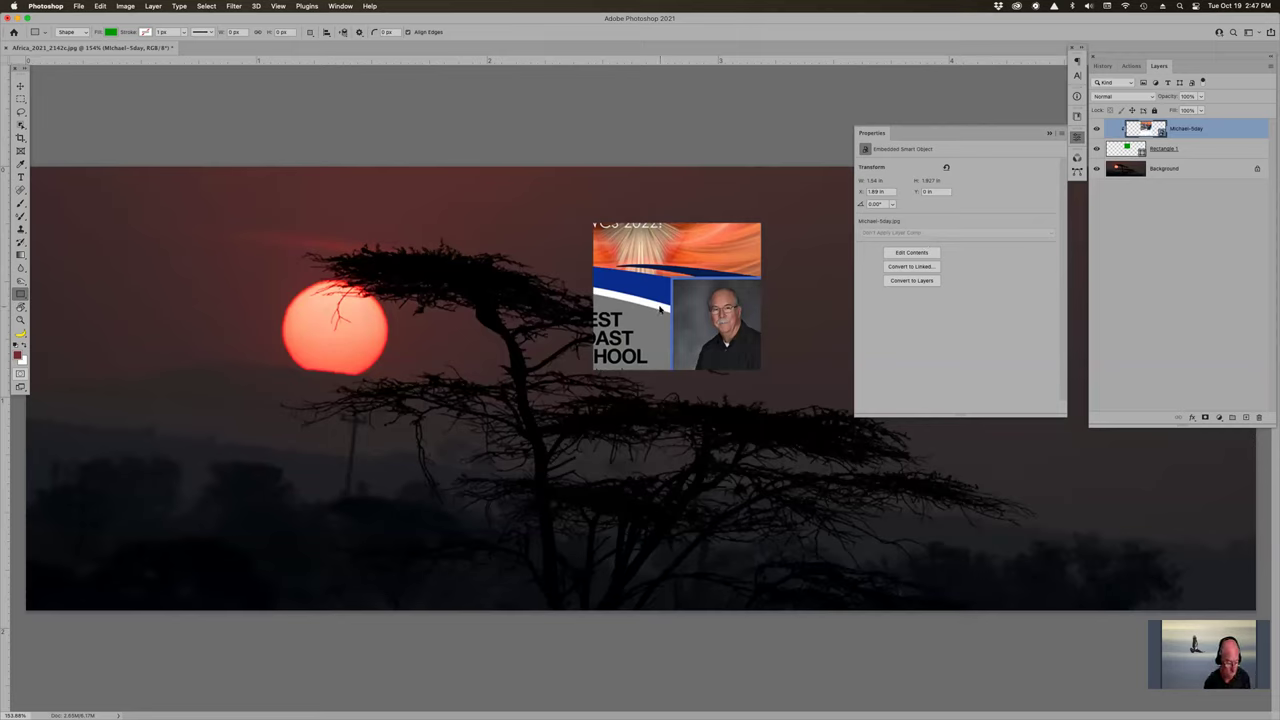
key(super+t)
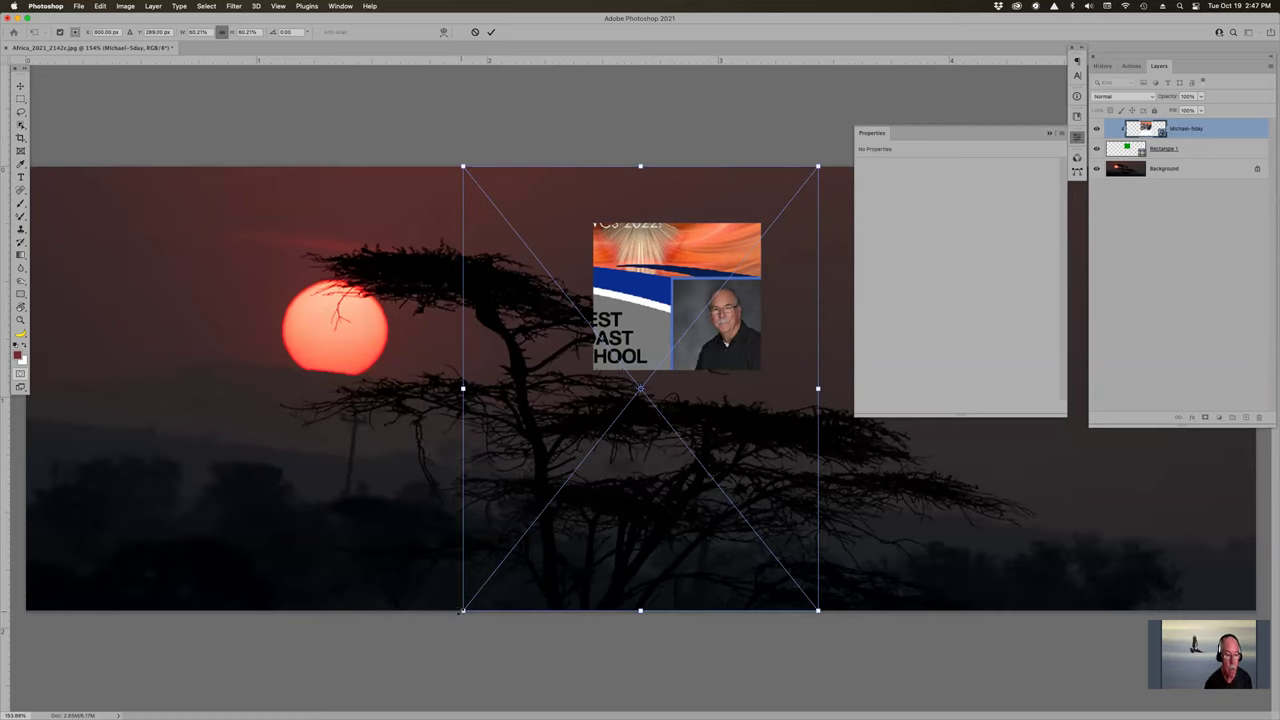
drag(461, 612, 631, 400)
drag(686, 332, 646, 344)
key(Return)
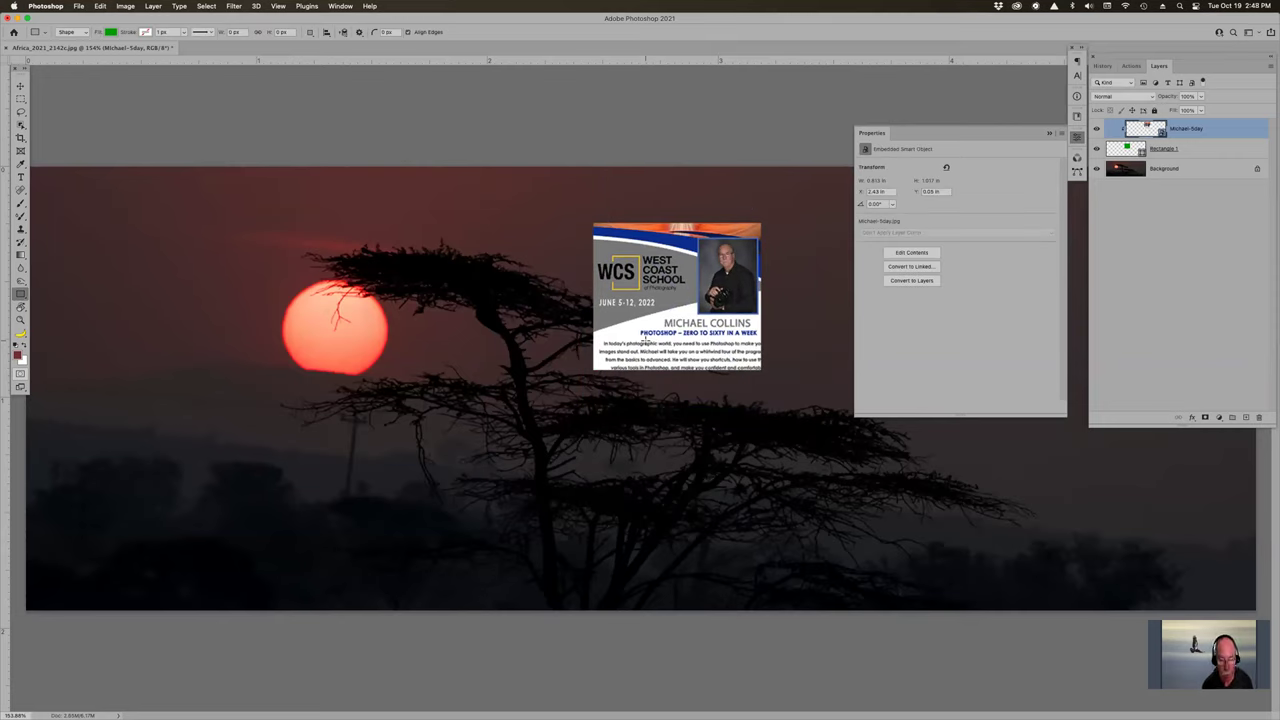
Step: Delete the flyer and rectangle layers together and collapse the Properties panel
shift+click(1212, 150)
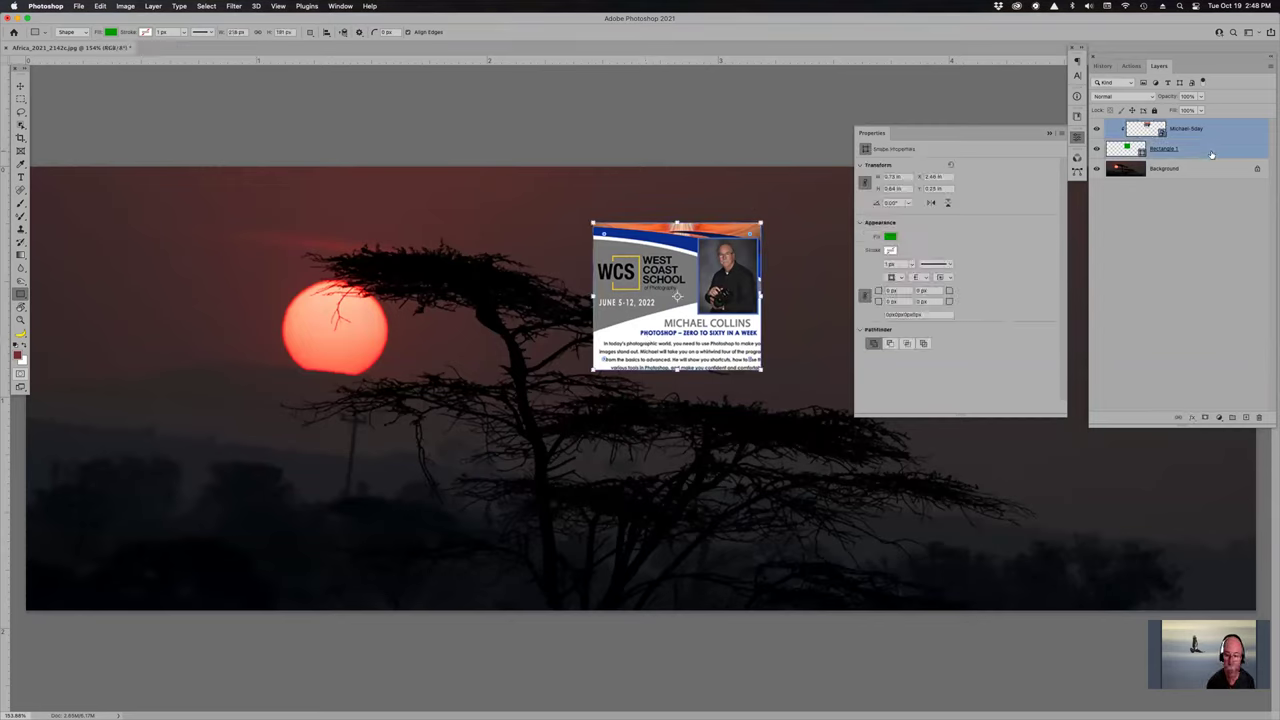
key(Delete)
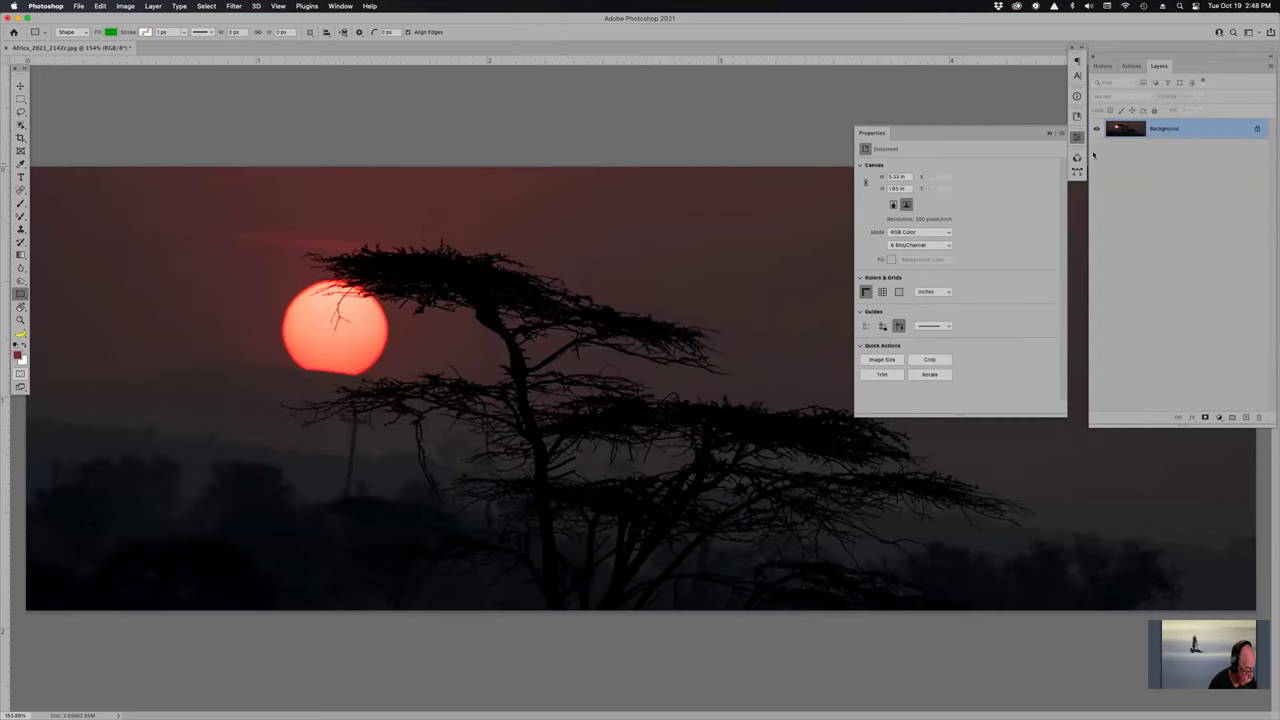
click(18, 295)
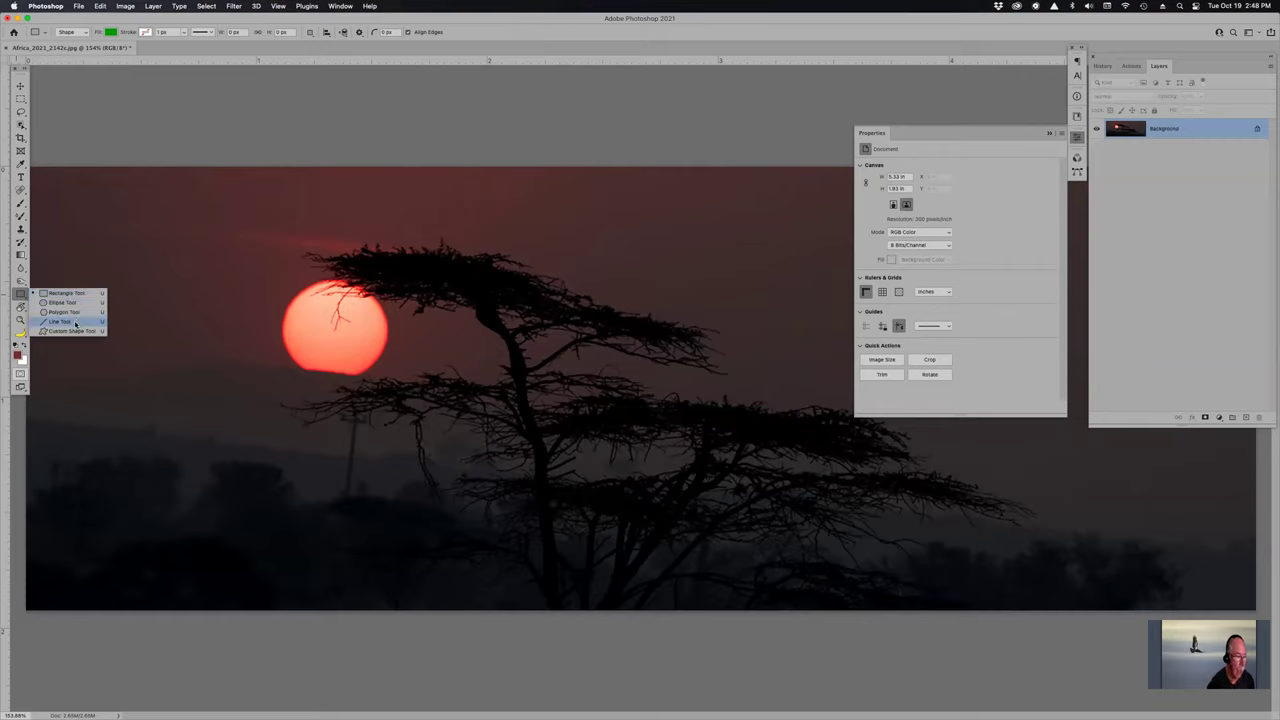
click(501, 40)
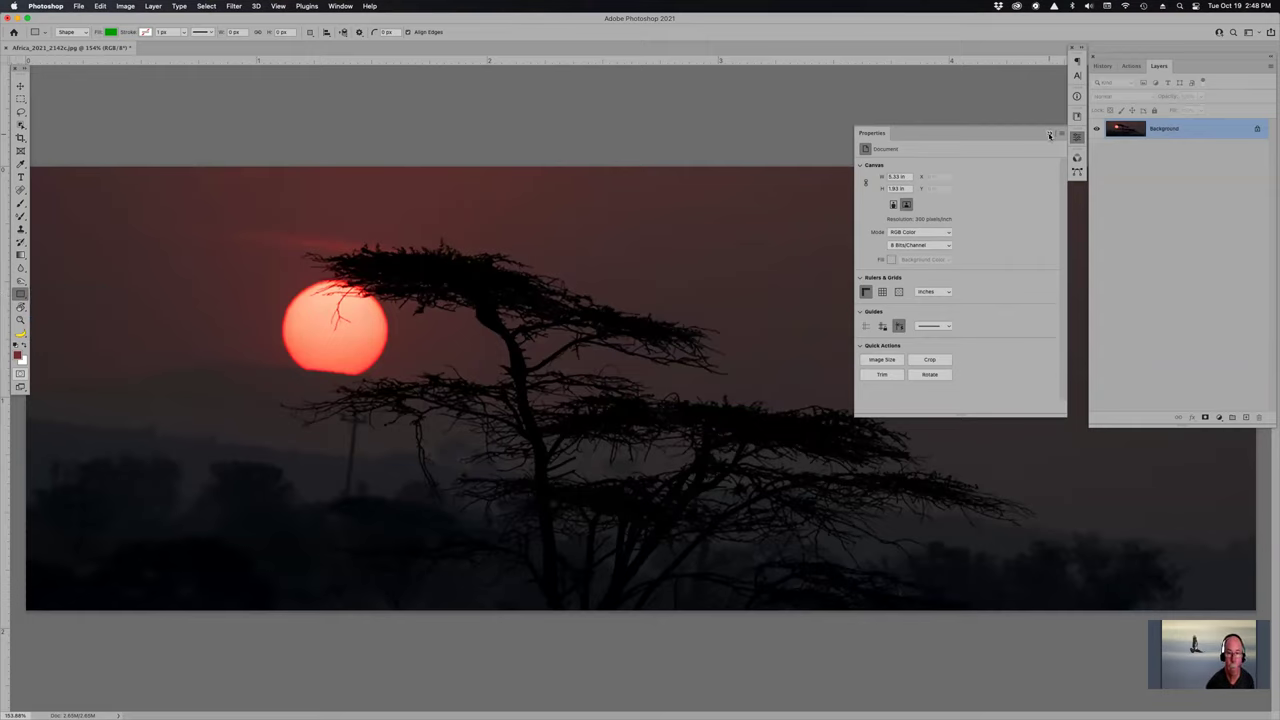
click(1050, 135)
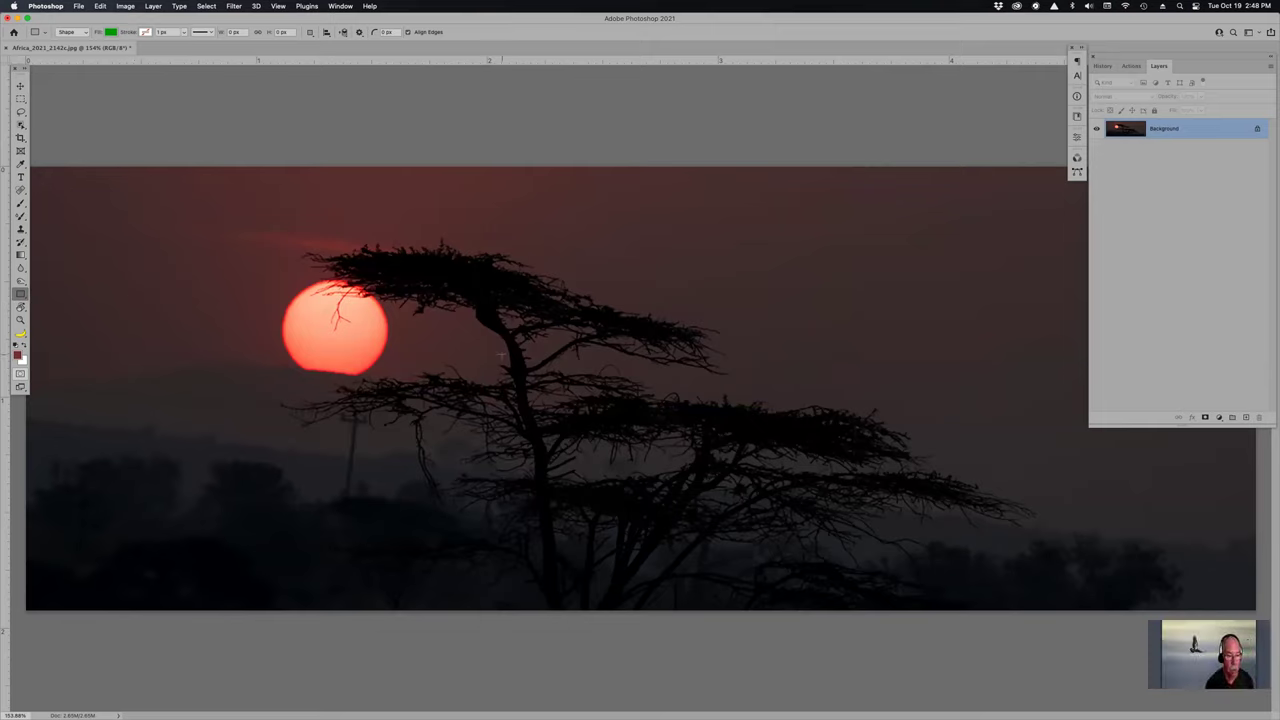
Step: Try moving the Background with the Move tool, converting it to a normal layer, and undo the move and the conversion
key(v)
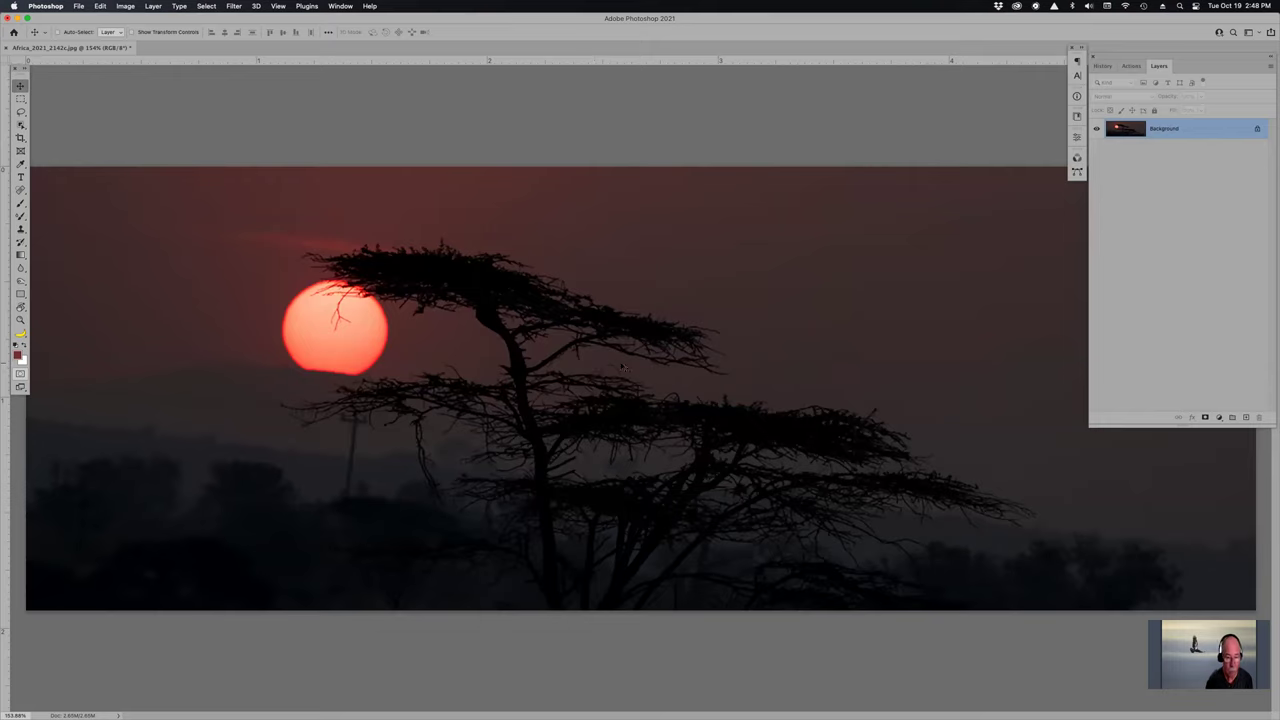
drag(640, 306, 596, 336)
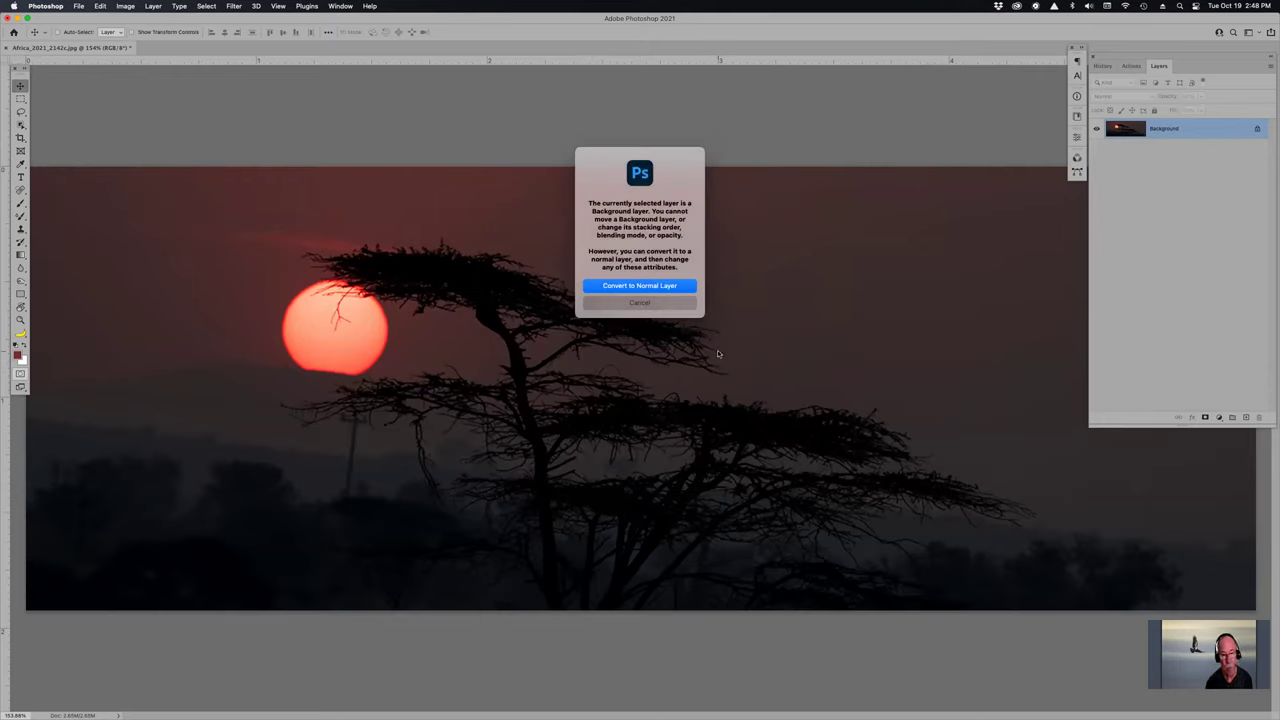
click(671, 288)
mouse_move(656, 326)
mouse_down()
mouse_move(672, 300)
mouse_move(645, 294)
mouse_move(666, 446)
mouse_move(689, 371)
mouse_move(655, 407)
mouse_move(660, 347)
mouse_up()
key(super+z)
key(super+z)
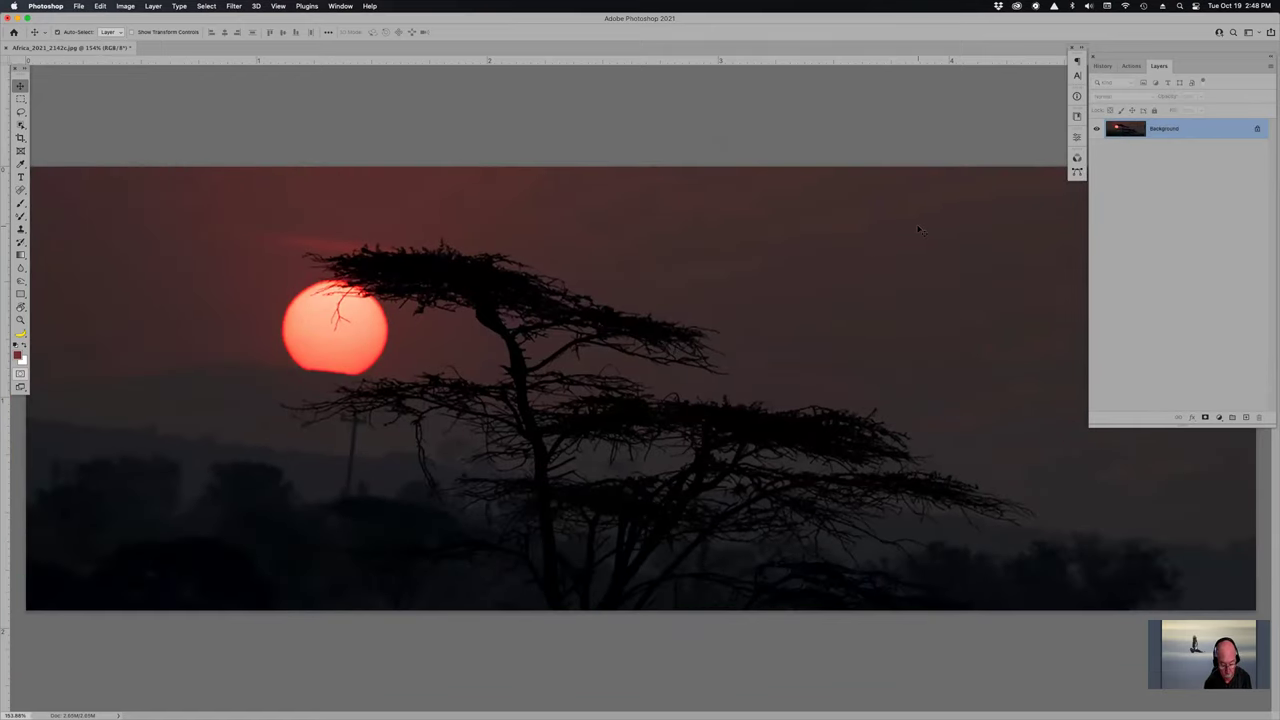
key(super+equal)
key(super+equal)
drag(883, 293, 703, 316)
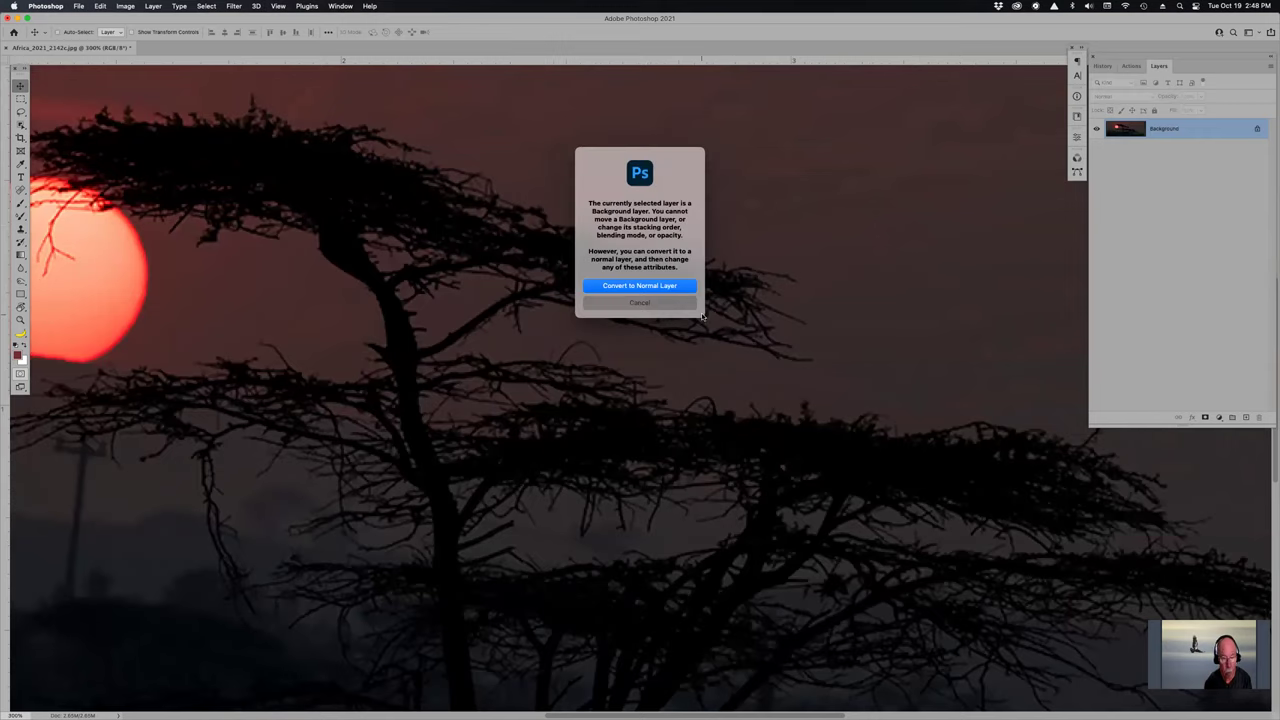
click(690, 303)
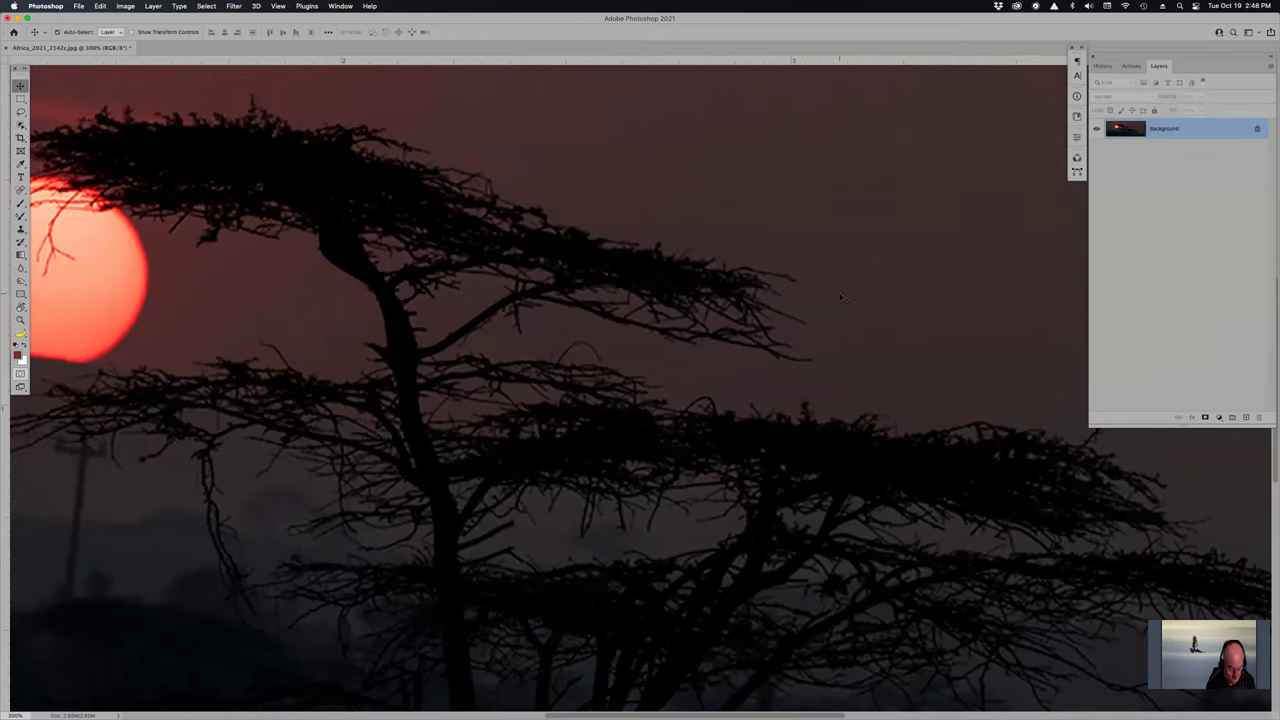
Step: Duplicate the Background layer, move the copy around the canvas, and undo the moves
key(super+j)
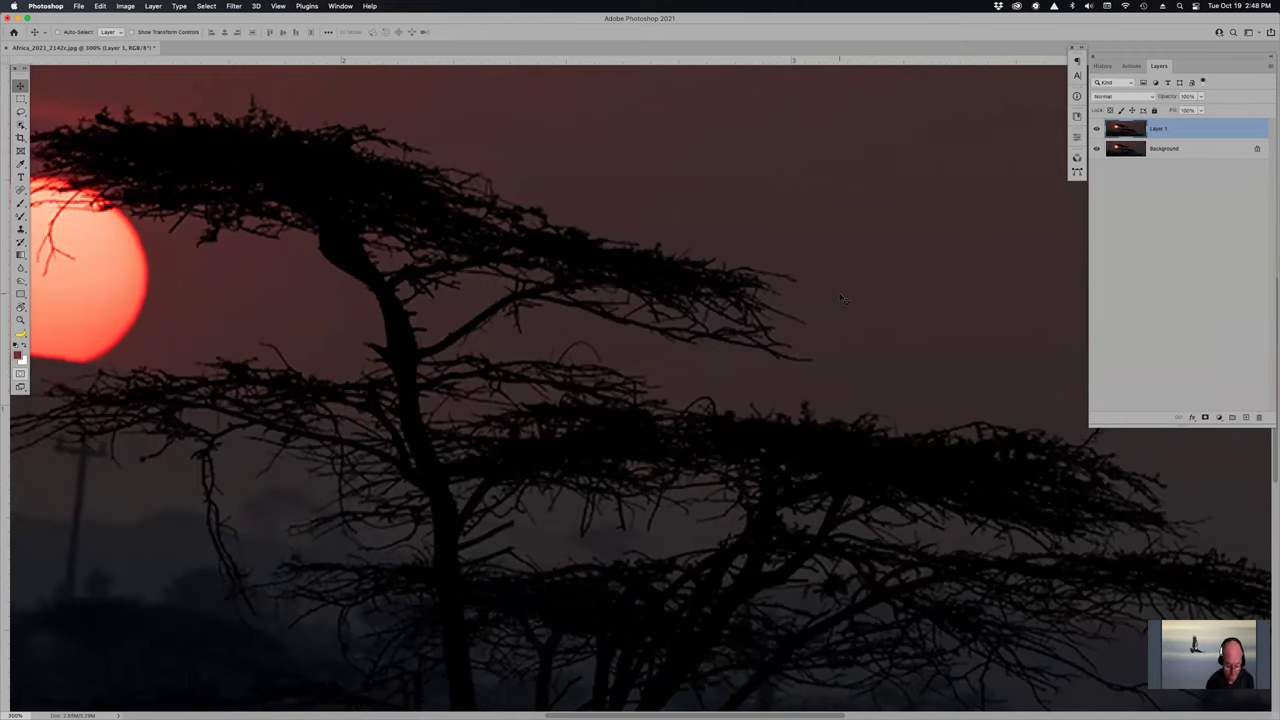
key(super+0)
drag(840, 298, 838, 380)
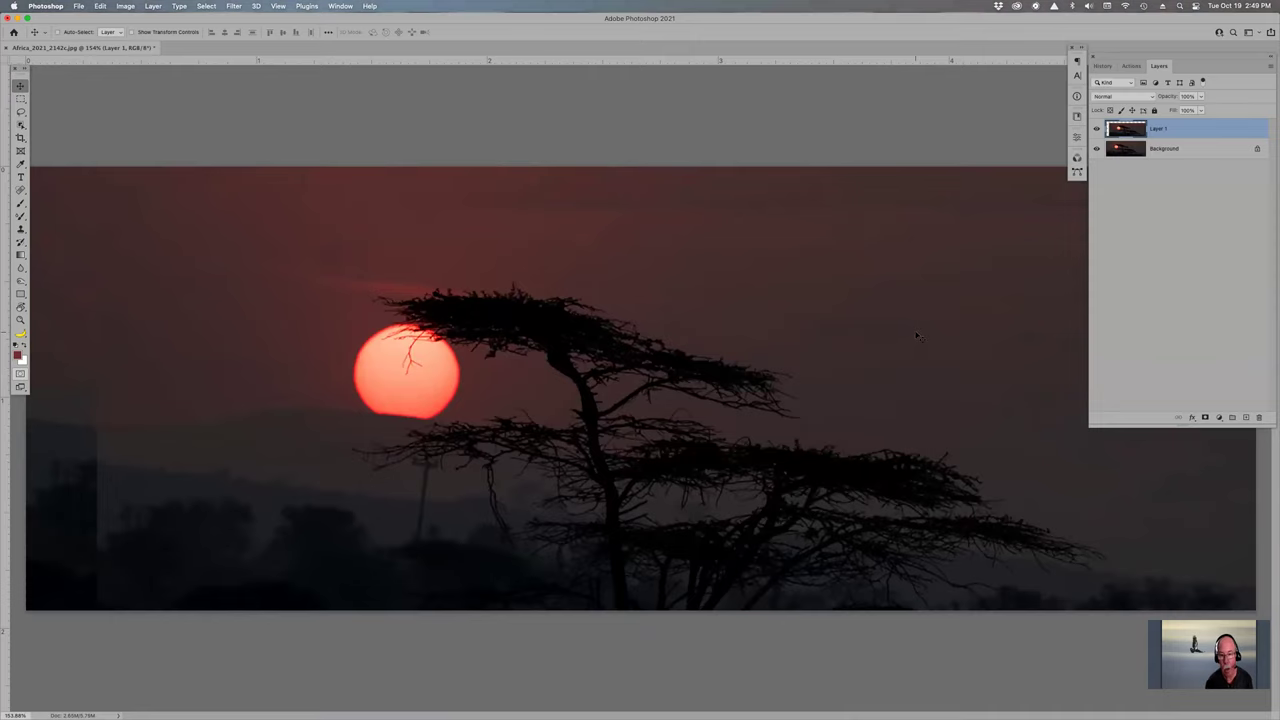
drag(918, 337, 731, 371)
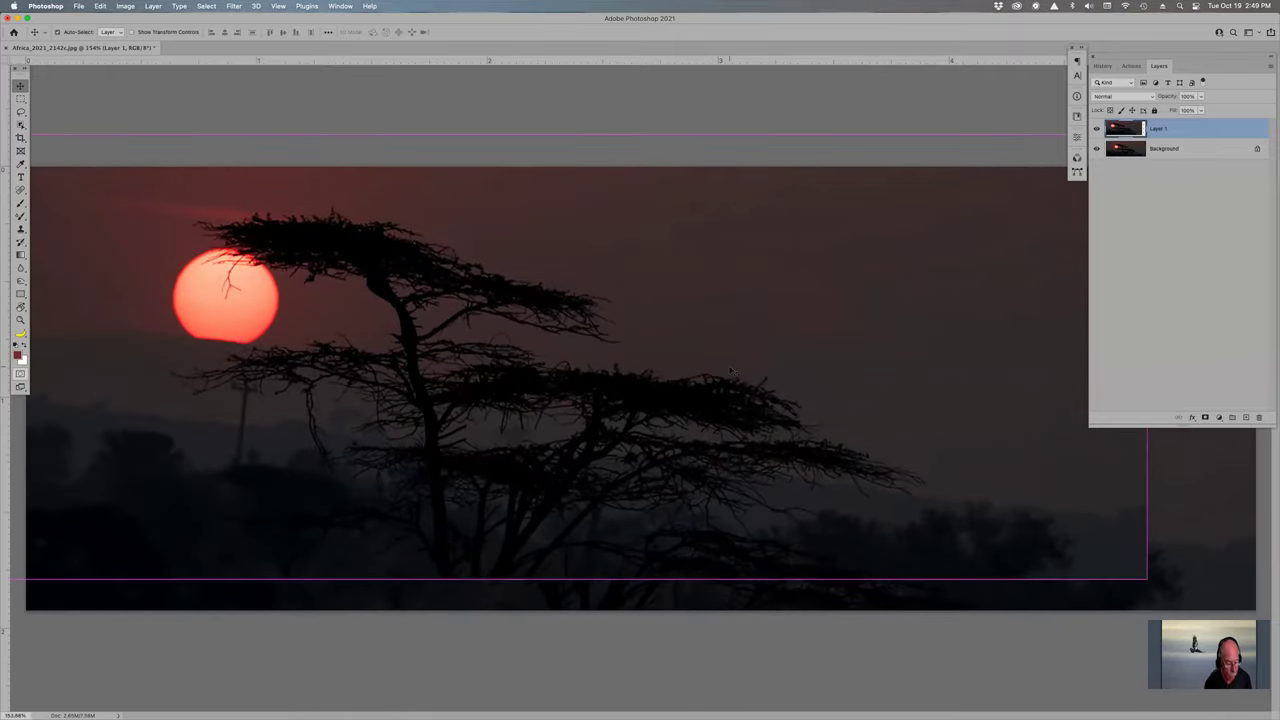
key(super+z)
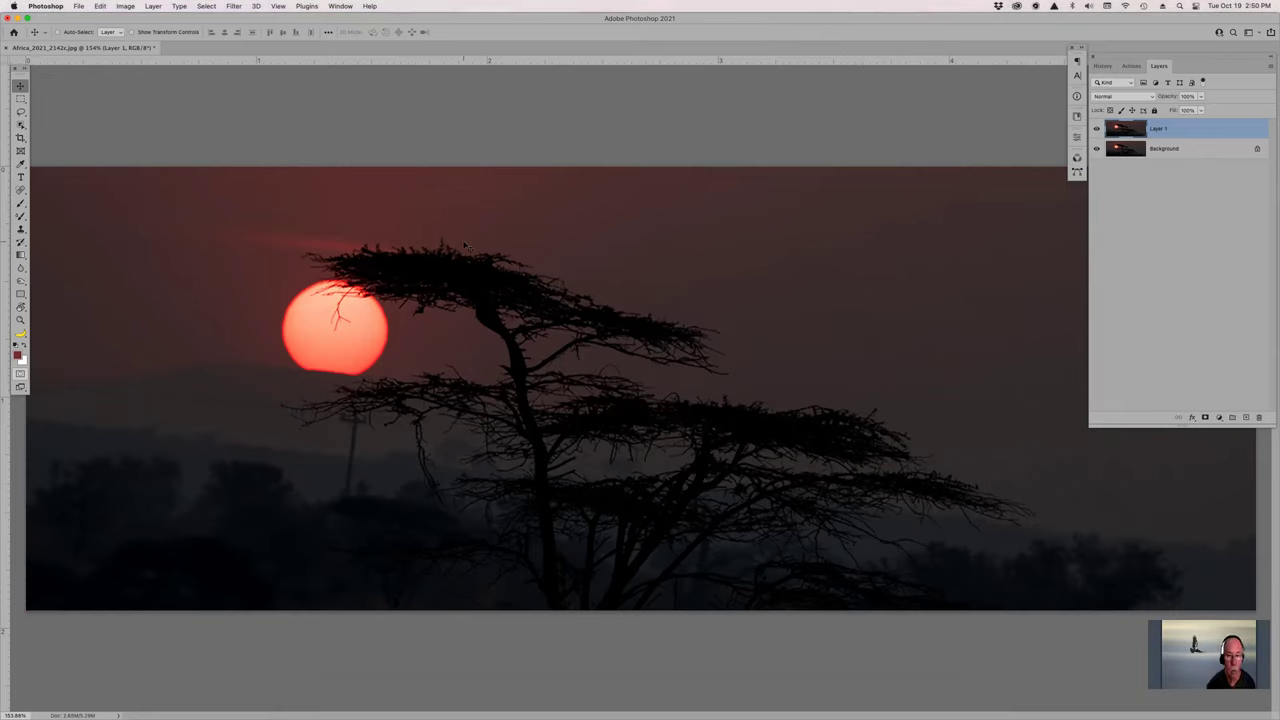
Step: Examine the sun and acacia branches up close at 300% zoom with the Hand tool, and return to the full image
key(h)
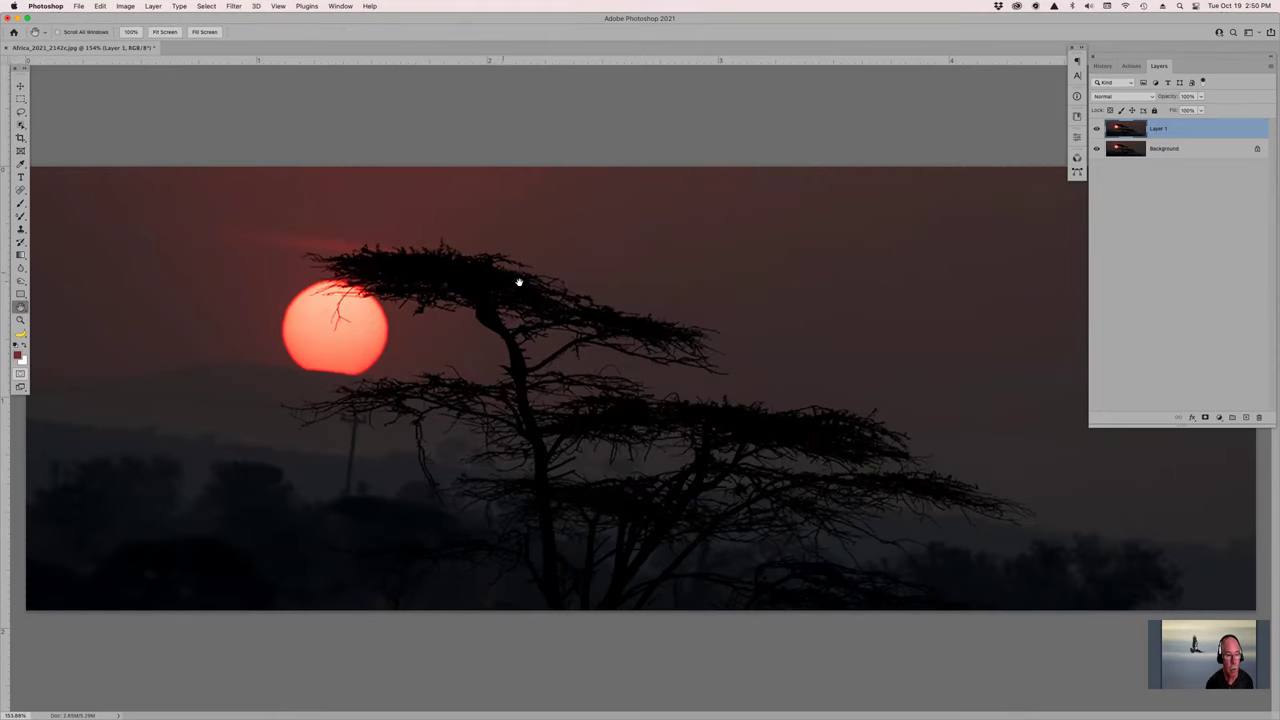
key(super+0)
key(super+=)
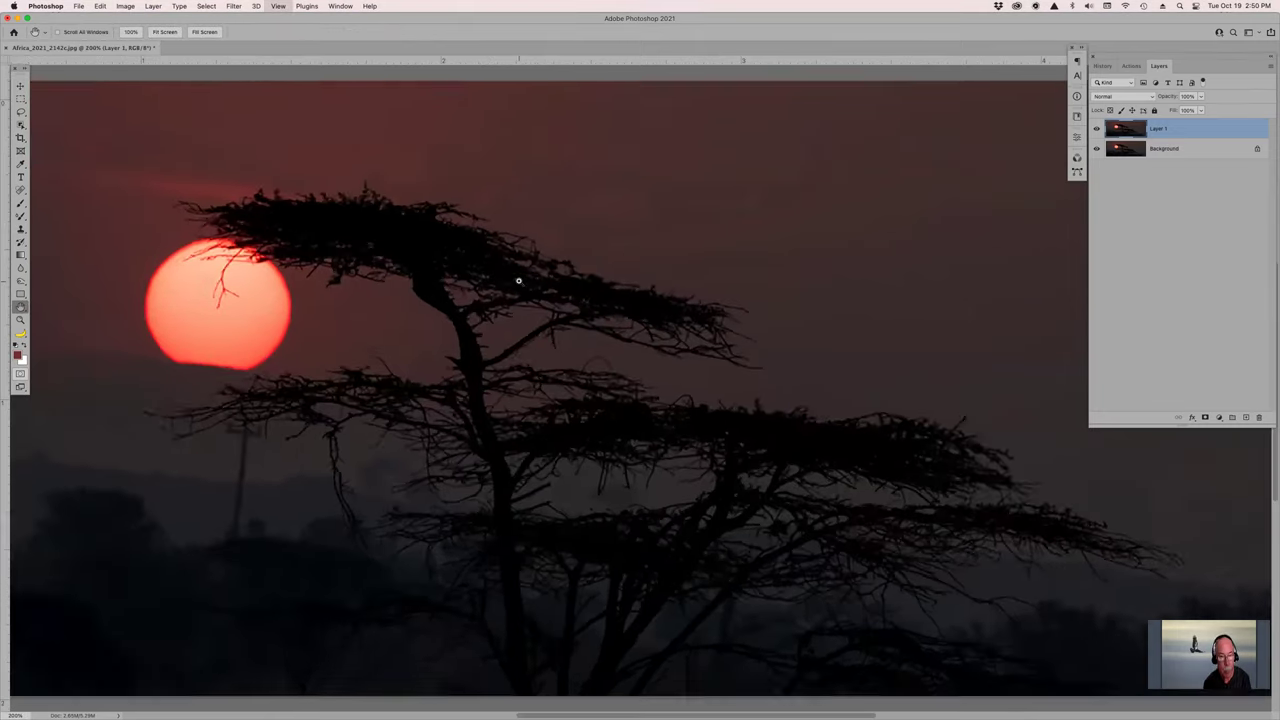
key(super+=)
scroll(568, 285, right, 2)
scroll(722, 560, up, 5)
scroll(722, 560, left, 3)
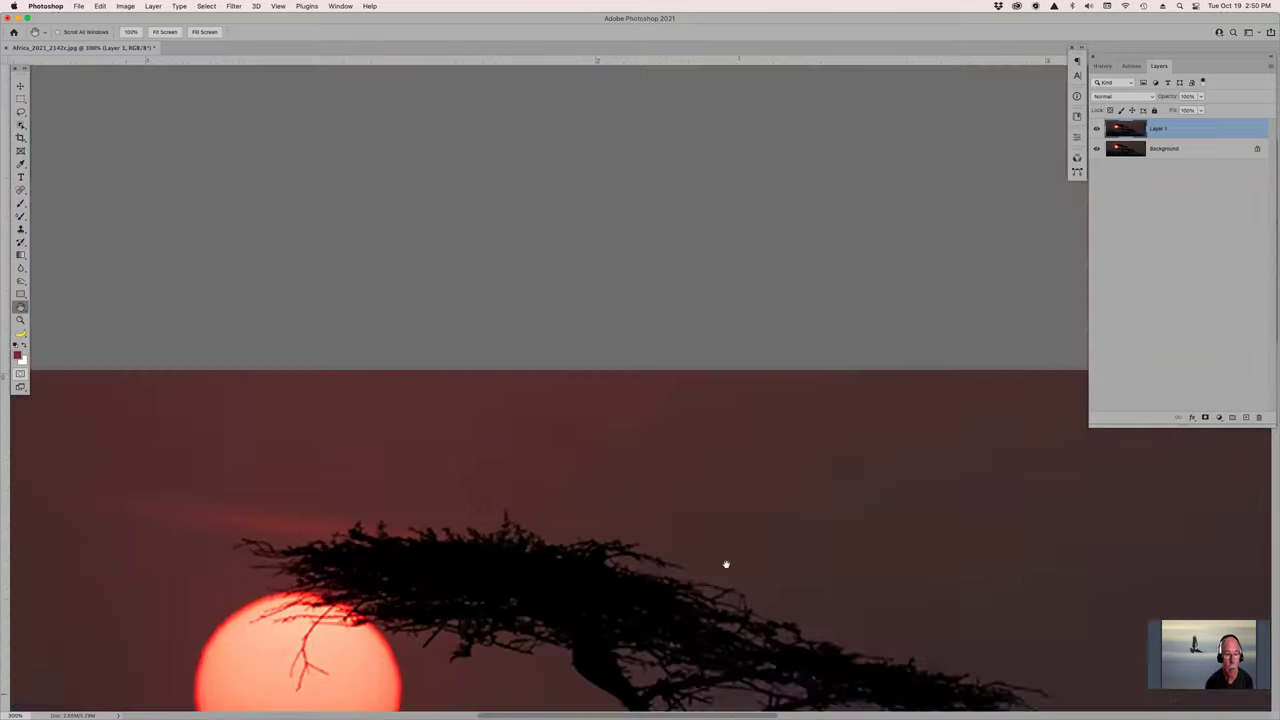
scroll(694, 146, down, 5)
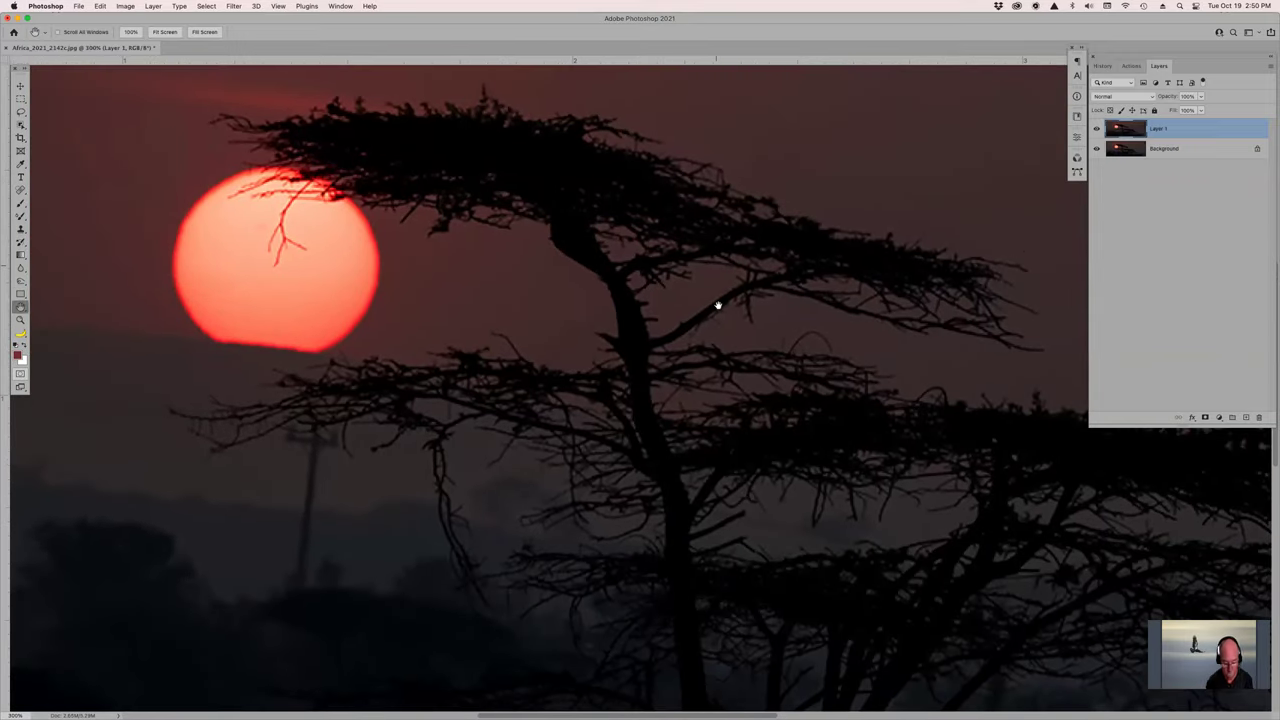
scroll(712, 300, up, 2)
key(super+0)
Step: Try moving the duplicate layer with the Move tool, undo it, and keep the Auto-Select mode on Layer
key(v)
drag(645, 340, 641, 308)
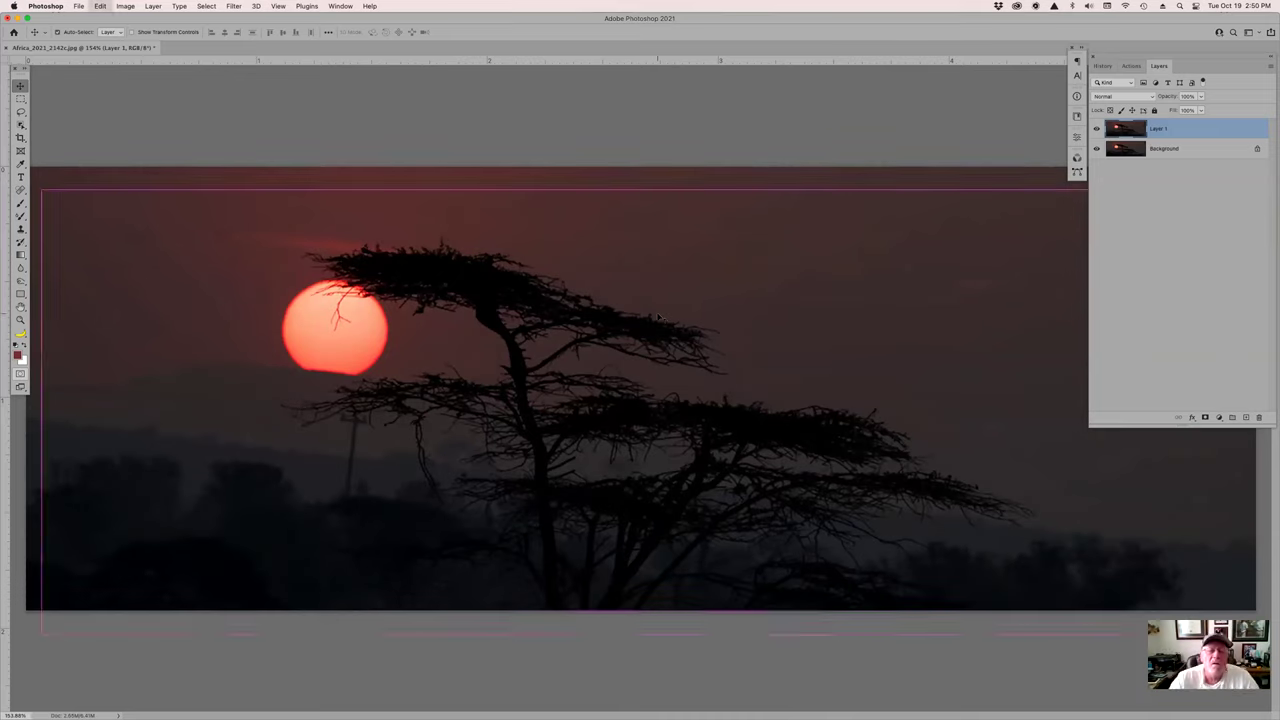
click(118, 34)
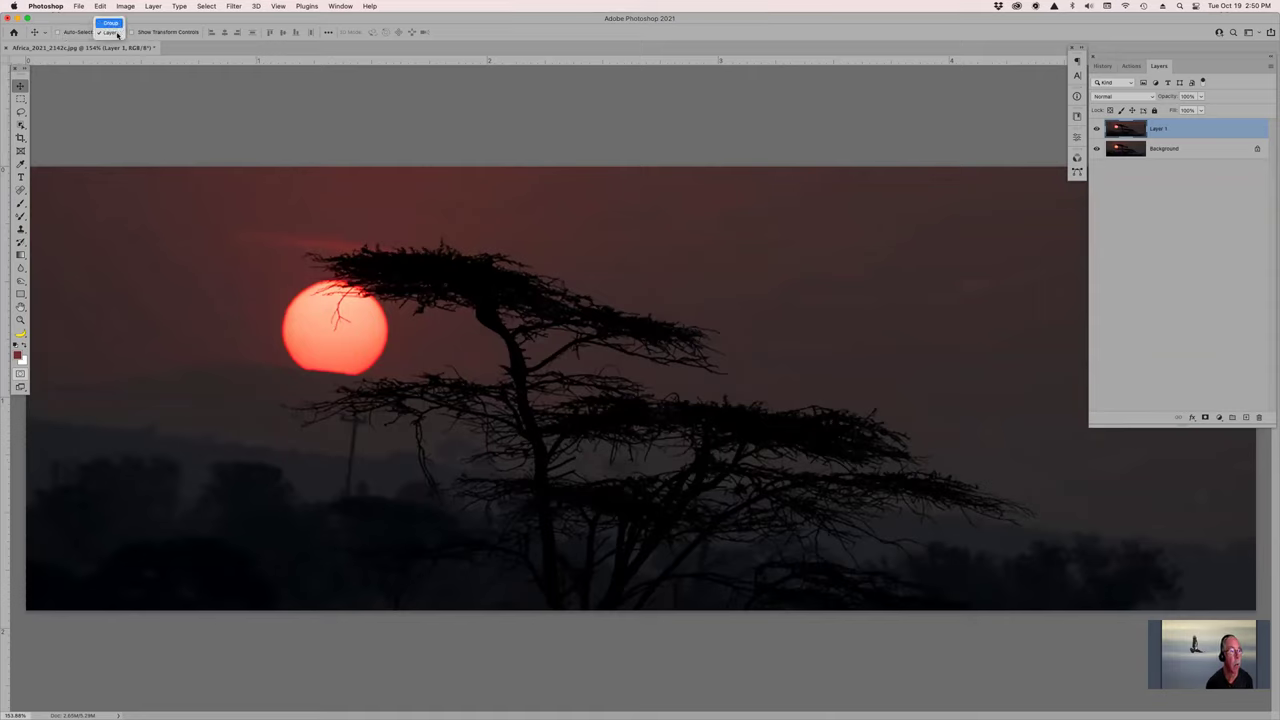
click(110, 33)
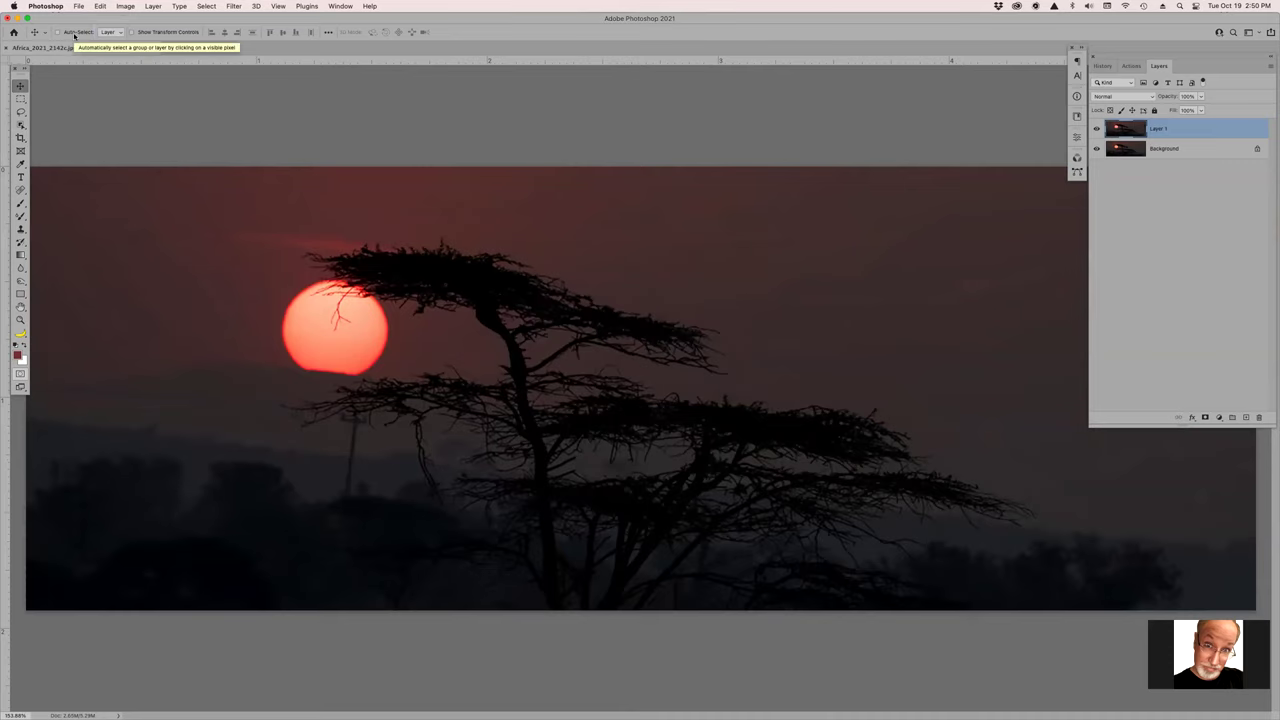
Step: Scale the duplicate layer down to about 32% around its centre with Free Transform
key(super+t)
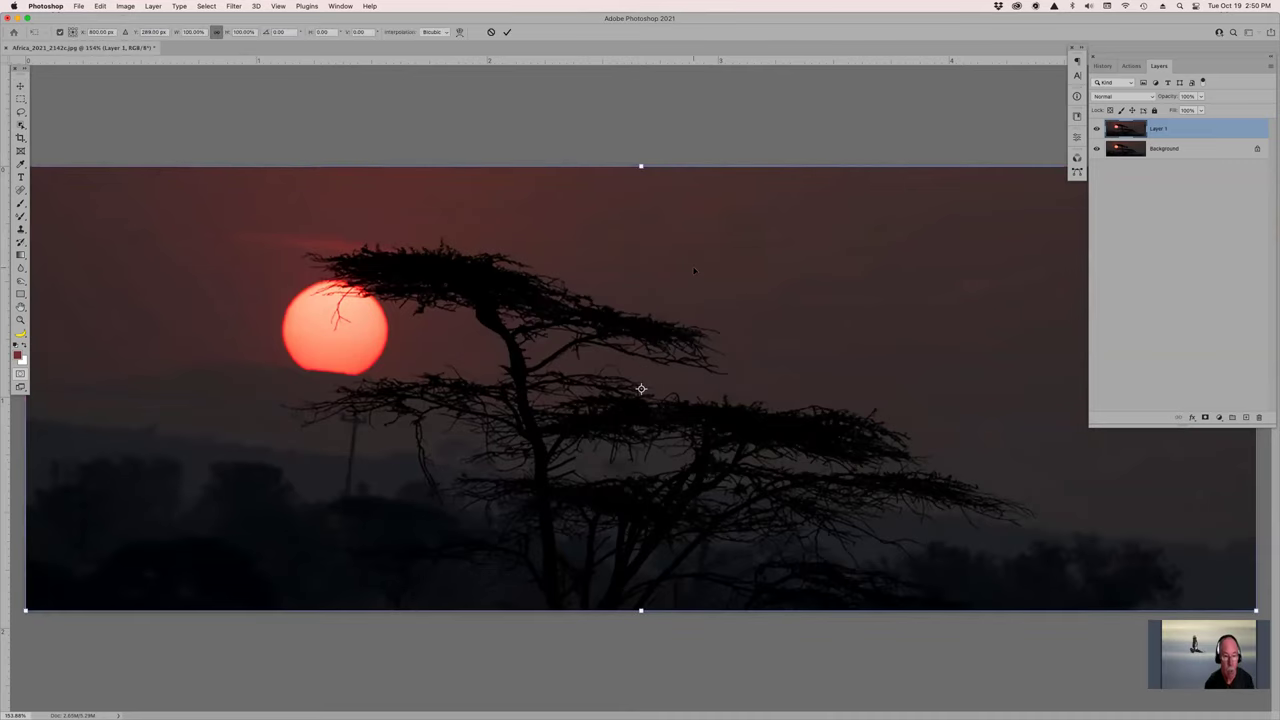
drag(640, 166, 640, 317)
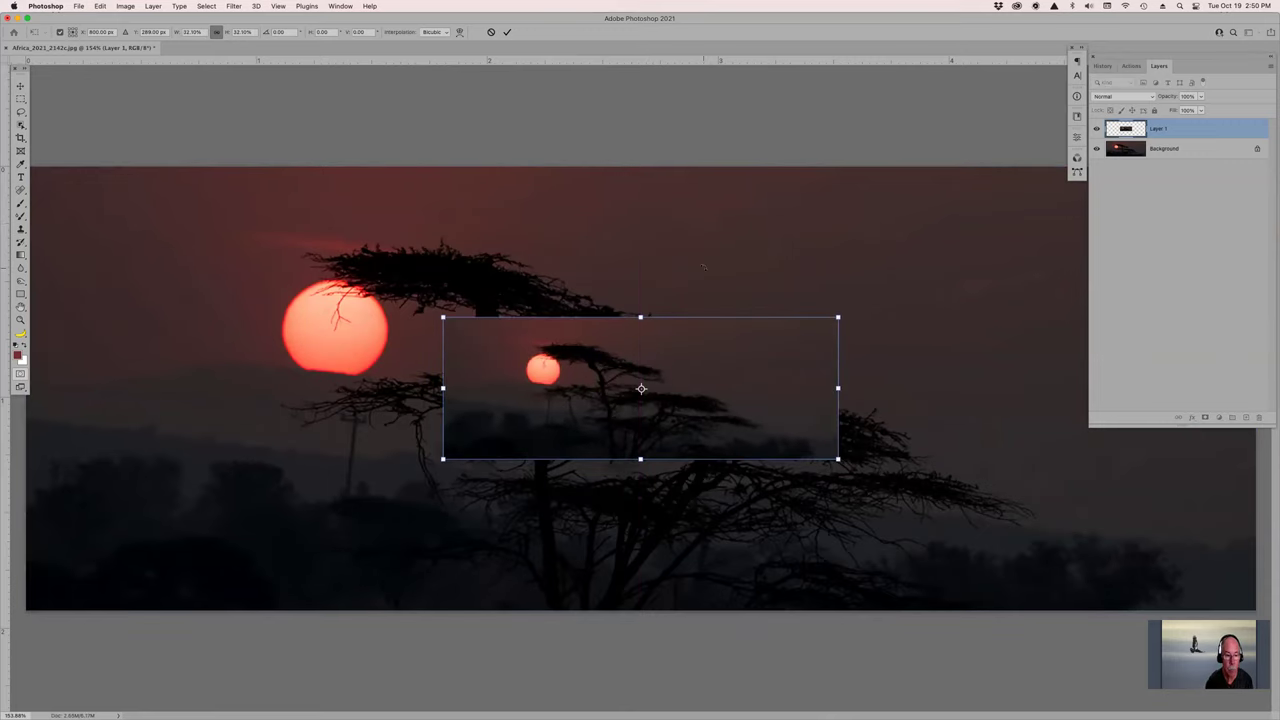
key(Return)
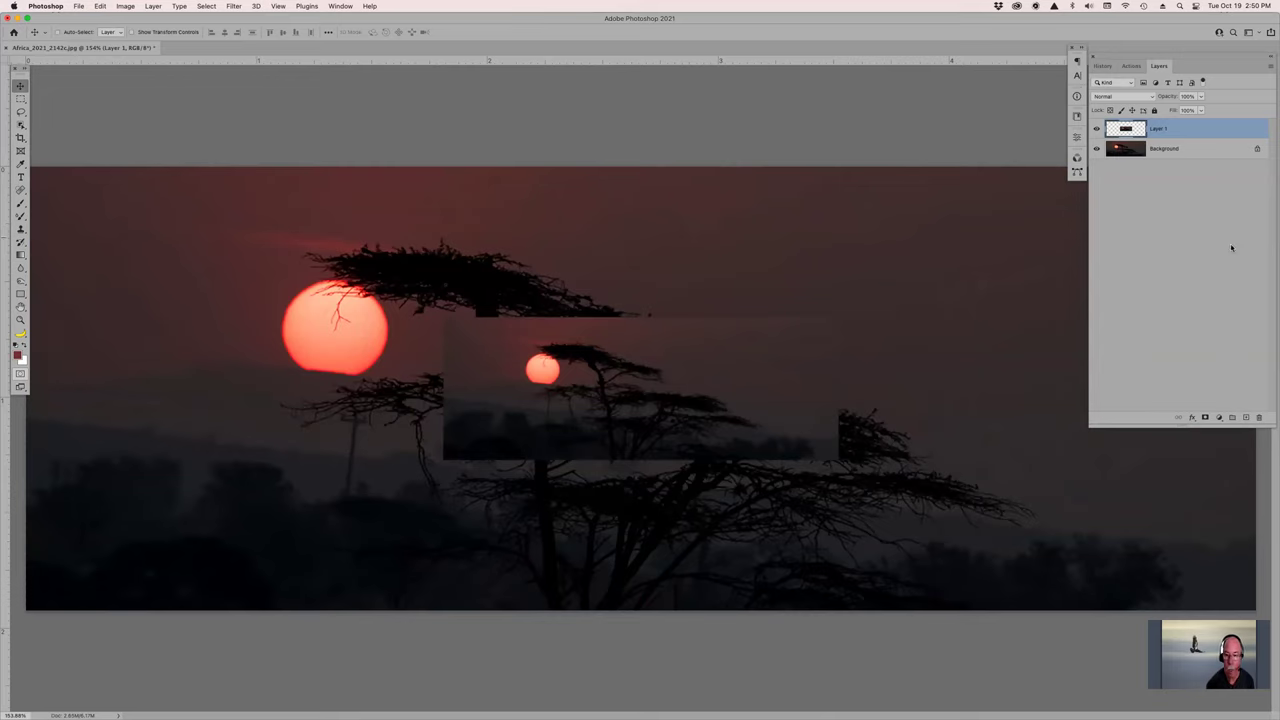
Step: Add a red 40 px inside Stroke layer style to the scaled-down duplicate layer
double_click(1220, 131)
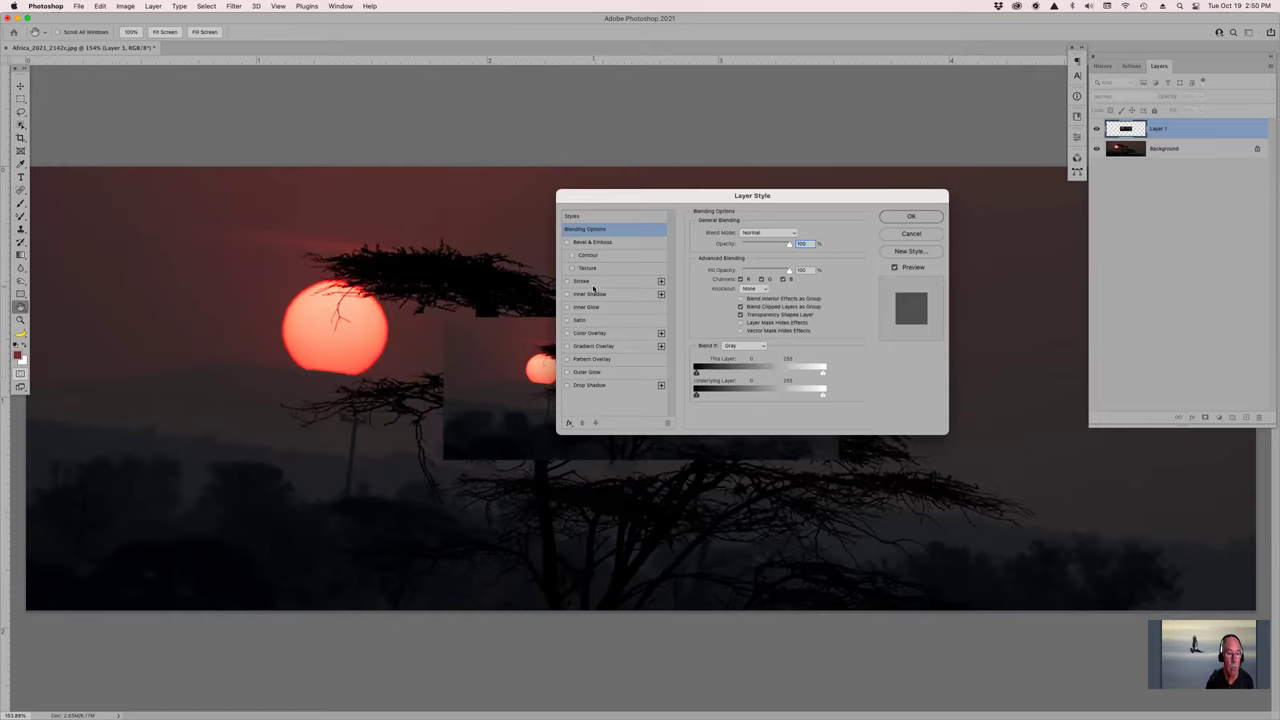
click(588, 282)
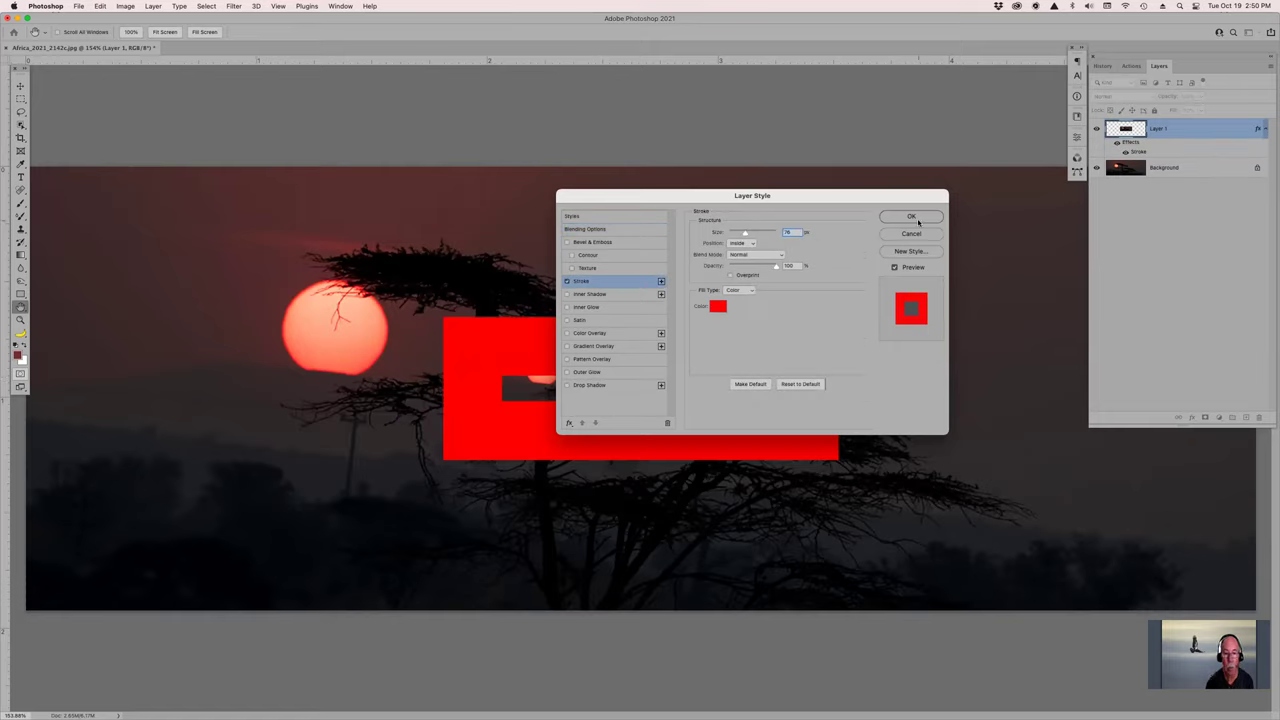
drag(741, 233, 739, 233)
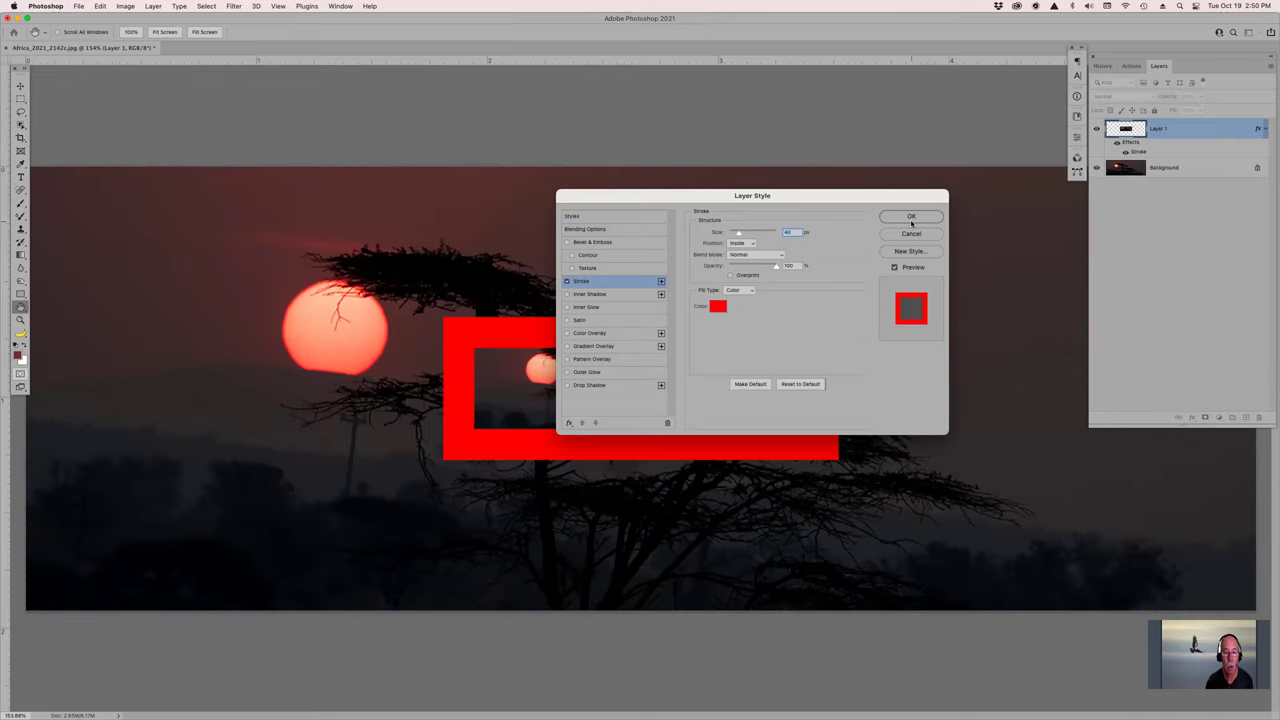
click(911, 217)
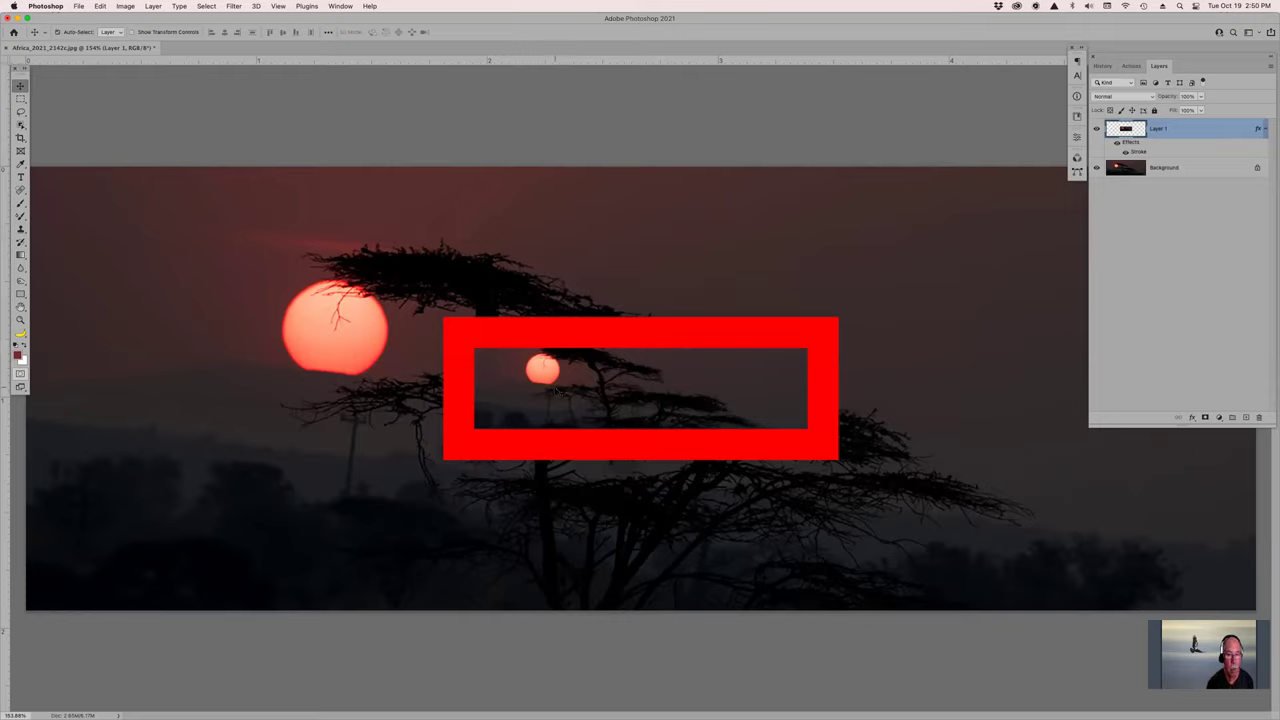
Step: Move the red-framed duplicate slightly right and down, and unlock the Background layer into a regular layer
drag(636, 396, 660, 400)
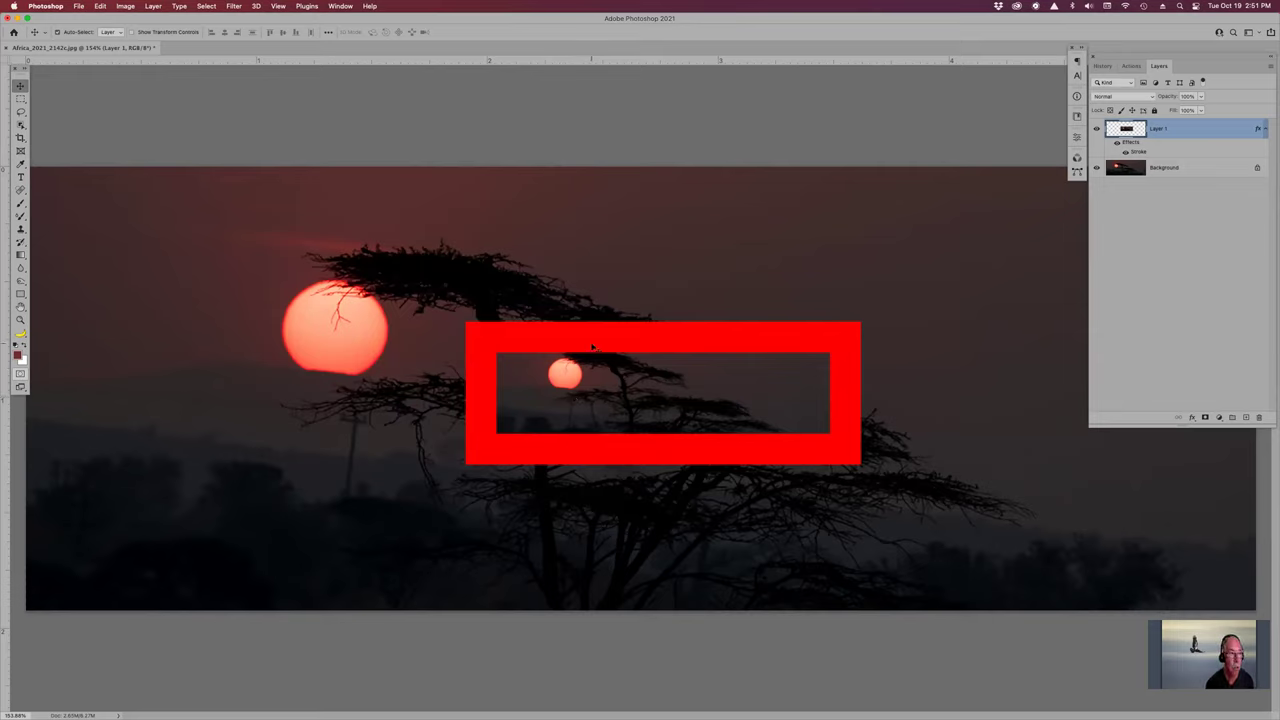
click(722, 268)
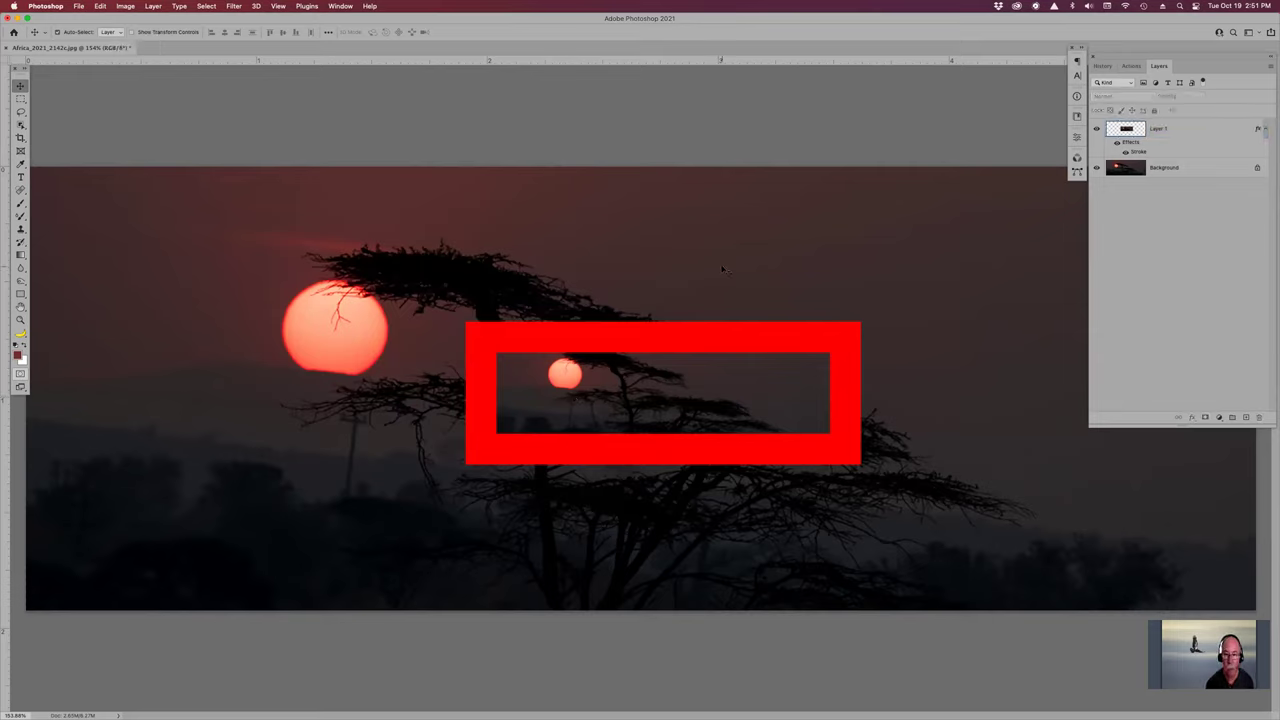
click(924, 250)
click(674, 244)
click(1257, 168)
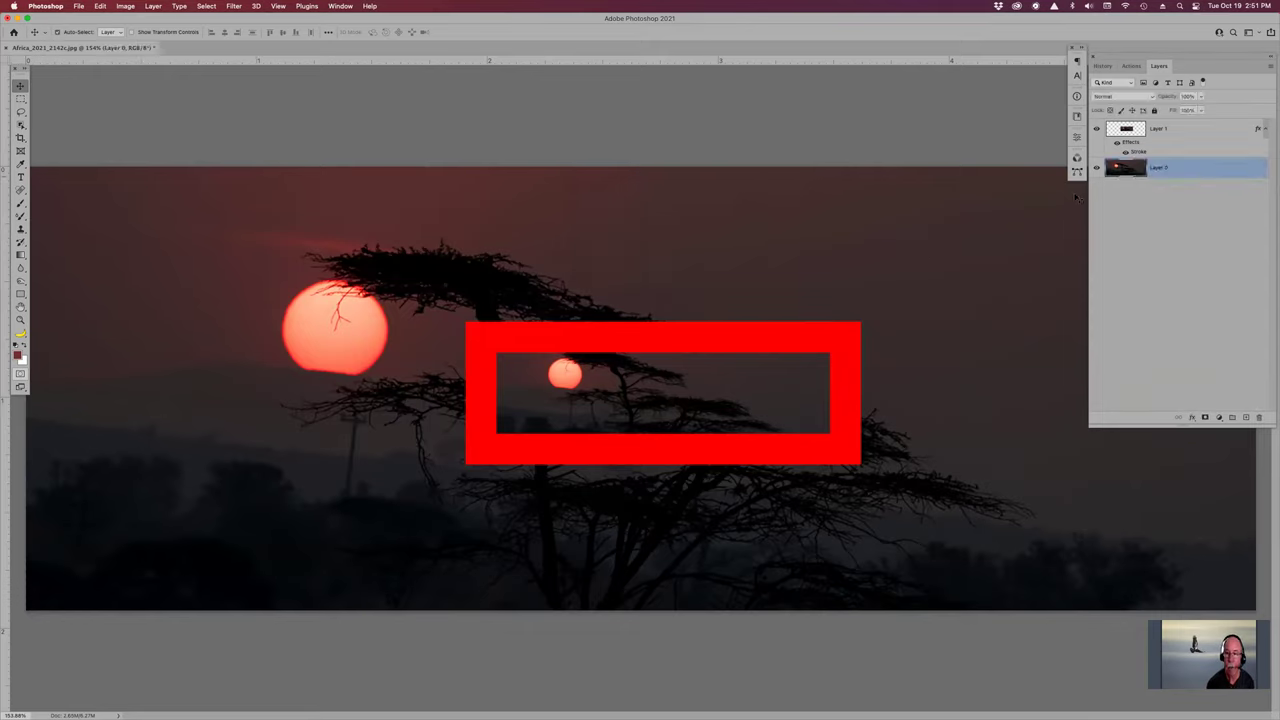
Step: Auto-select the full sunset layer and the red-framed duplicate in turn directly on the canvas with the Move tool
click(1178, 138)
click(1020, 245)
click(744, 350)
click(728, 253)
key(super)
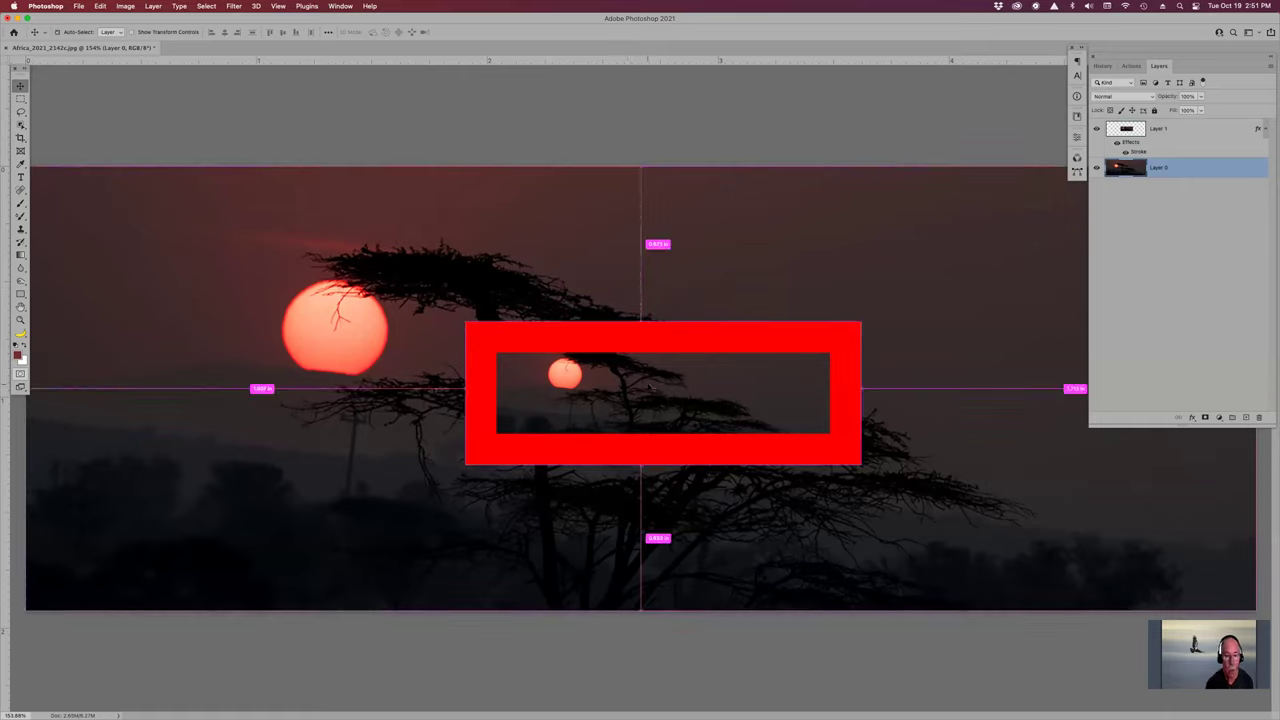
super+click(649, 386)
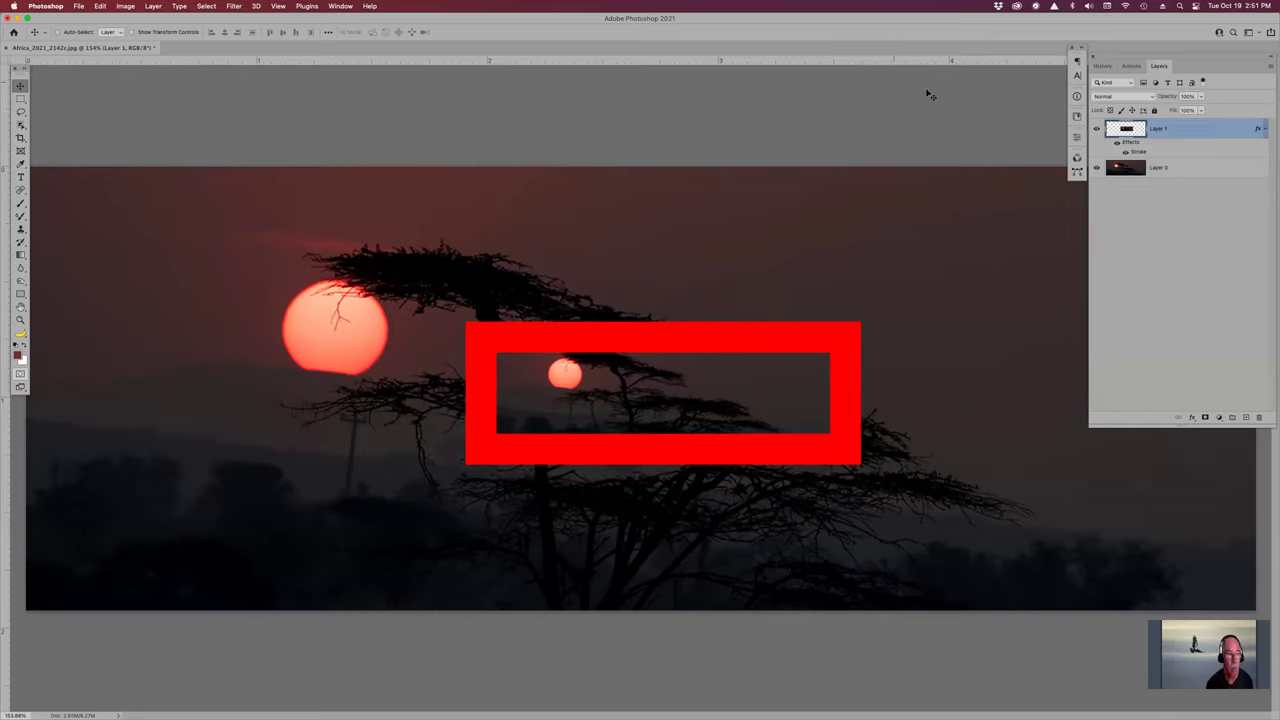
Step: Switch the active layer back and forth between Layer 0 and Layer 1 in the layer list, ending on Layer 1
click(1181, 166)
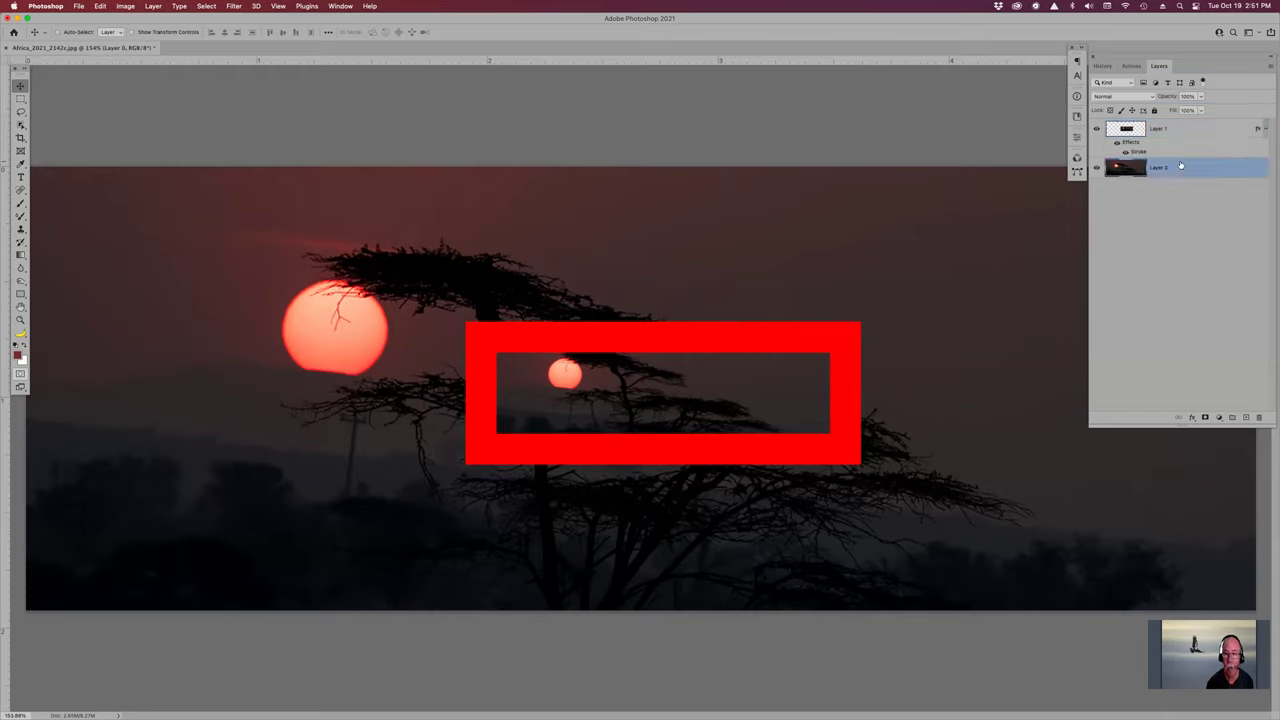
click(1178, 129)
click(1184, 170)
click(1178, 132)
click(1181, 172)
click(1173, 131)
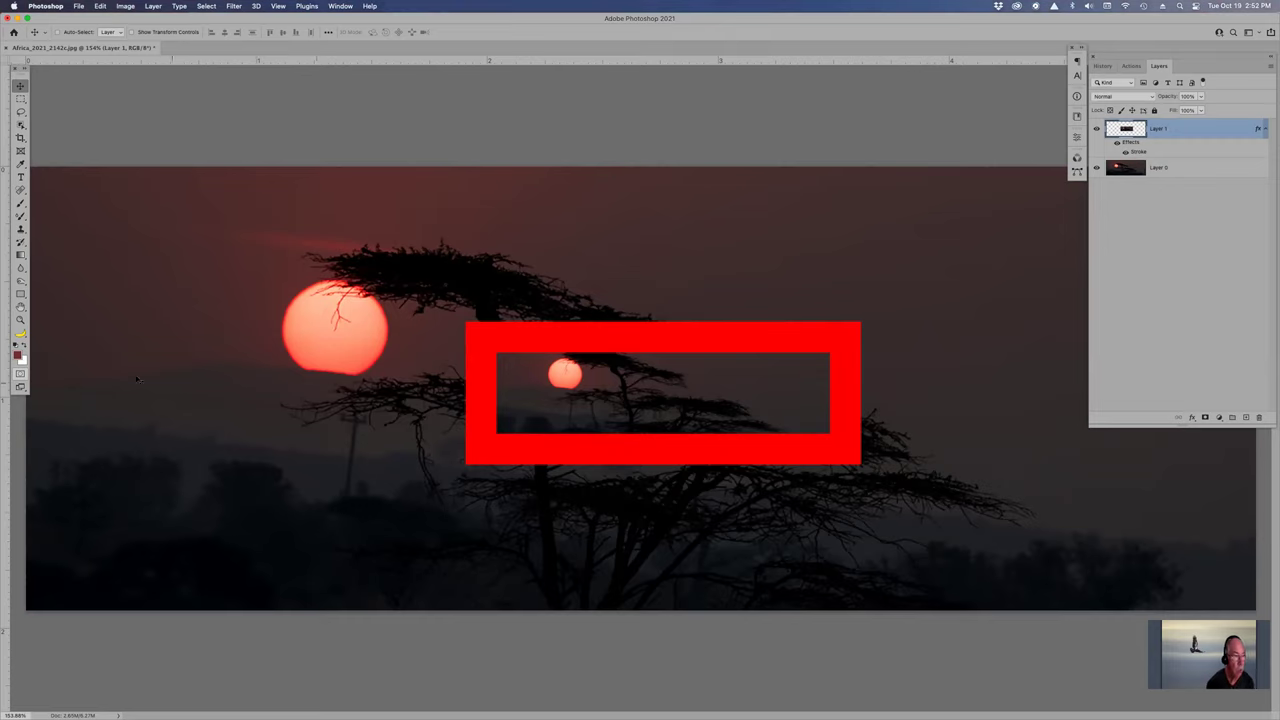
Step: Try to select the large sun with the Object Selection tool in Lasso mode while Layer 1 is active
key(w)
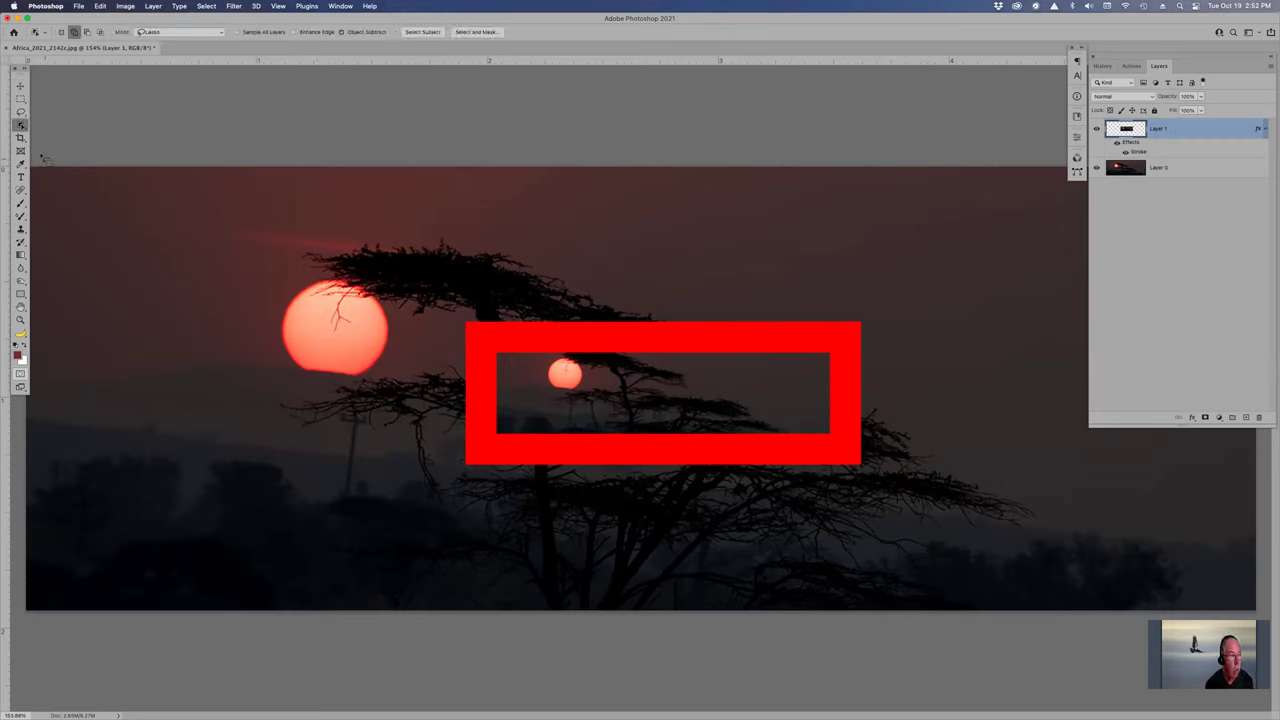
click(20, 125)
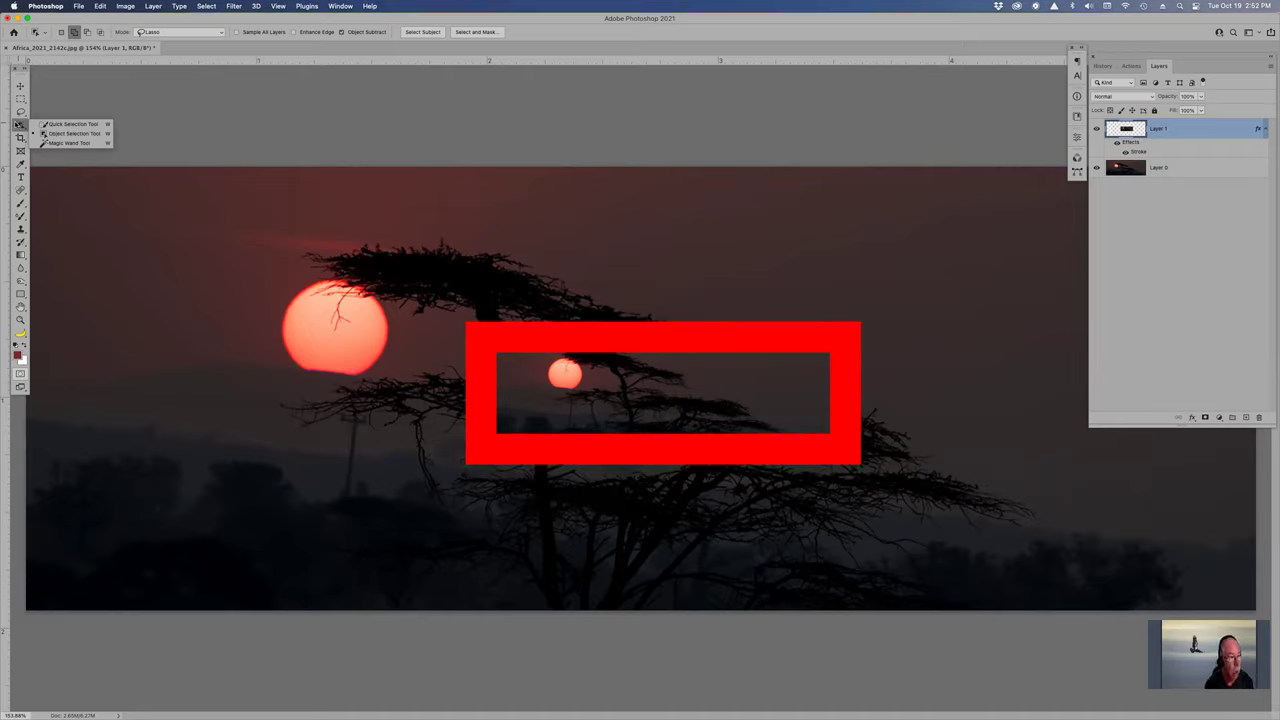
click(84, 135)
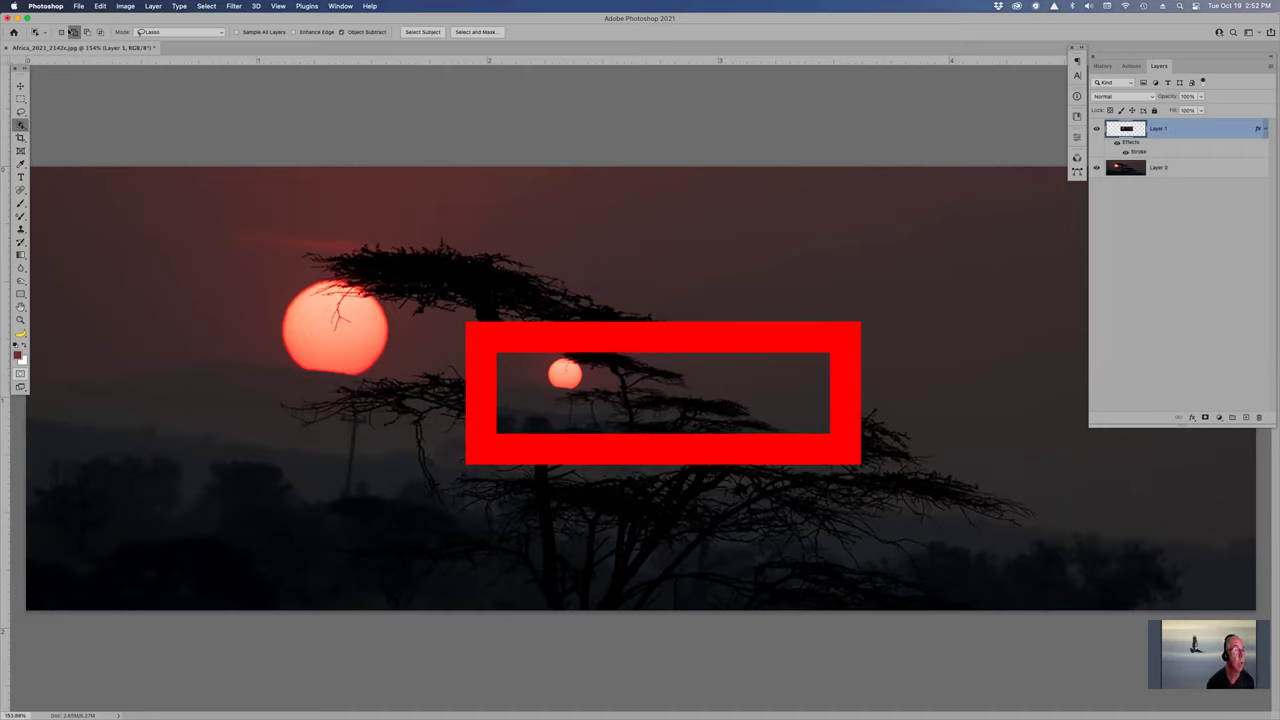
click(185, 32)
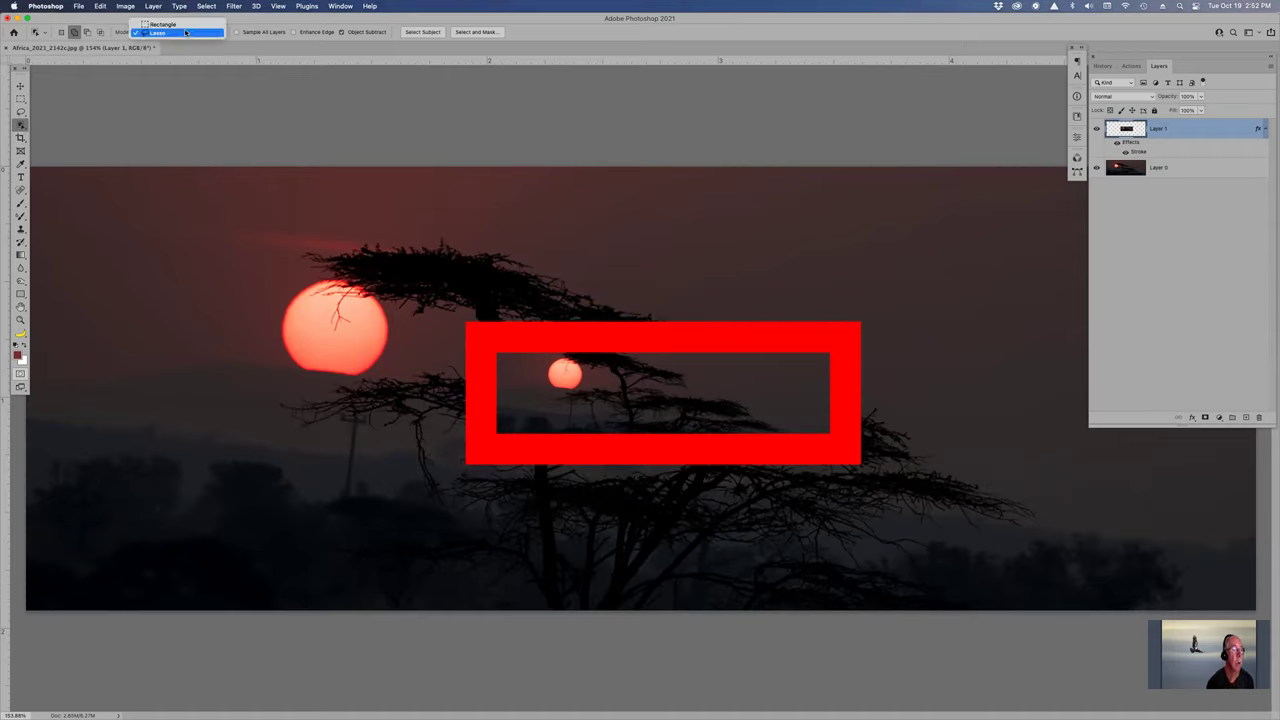
click(185, 32)
mouse_move(318, 270)
mouse_down()
mouse_move(275, 301)
mouse_move(276, 373)
mouse_move(341, 395)
mouse_move(409, 362)
mouse_move(399, 290)
mouse_move(312, 262)
mouse_up()
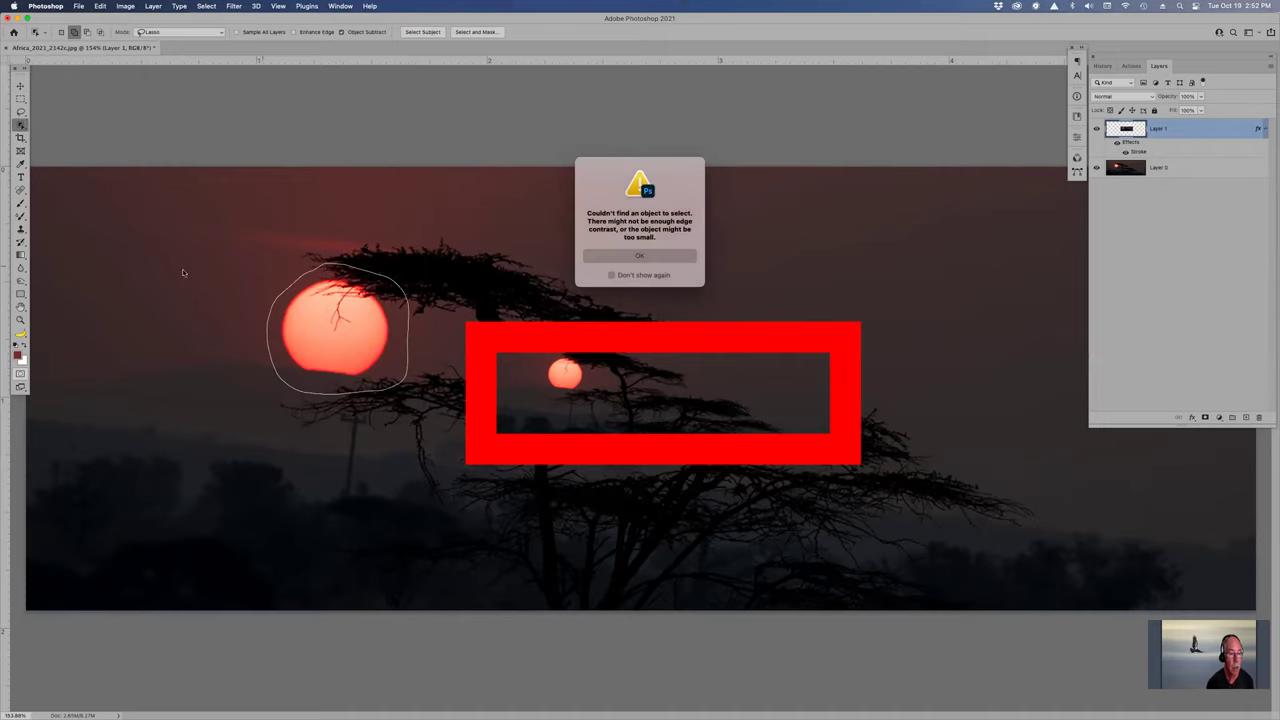
click(638, 258)
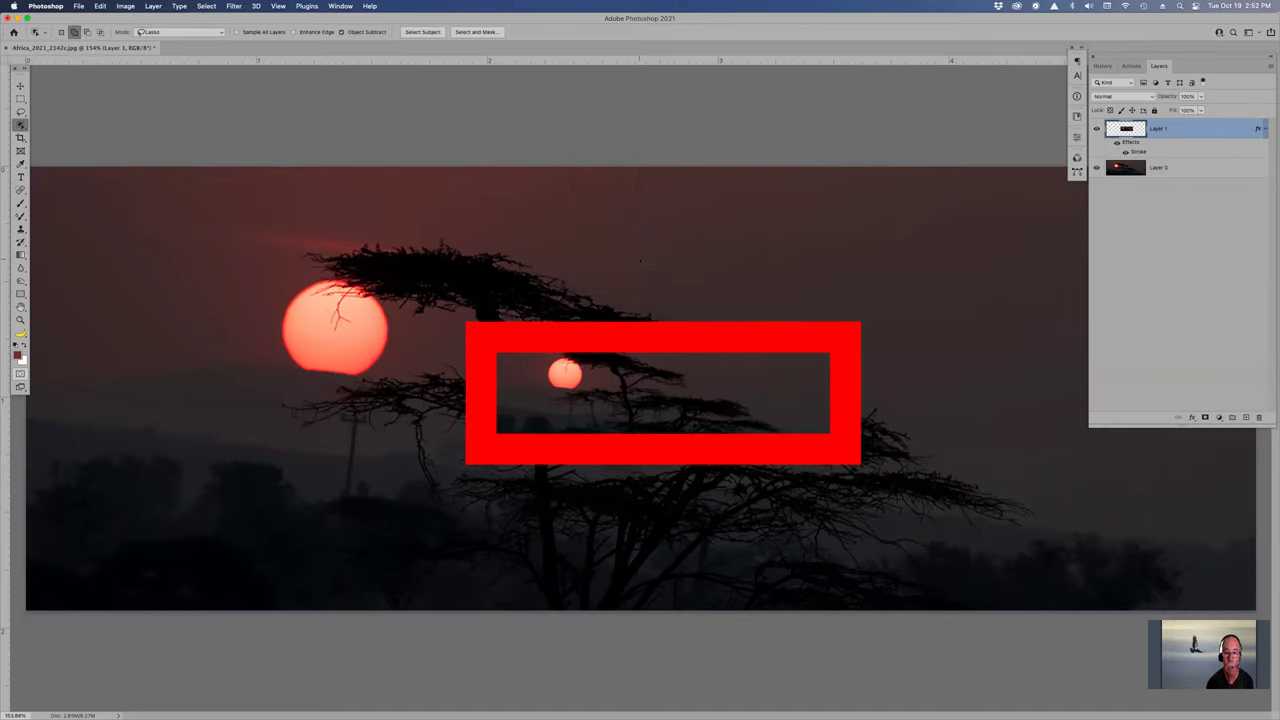
Step: Select the large sun on Layer 0 with a loose Object Selection outline, and delete the red-framed Layer 1
click(1178, 172)
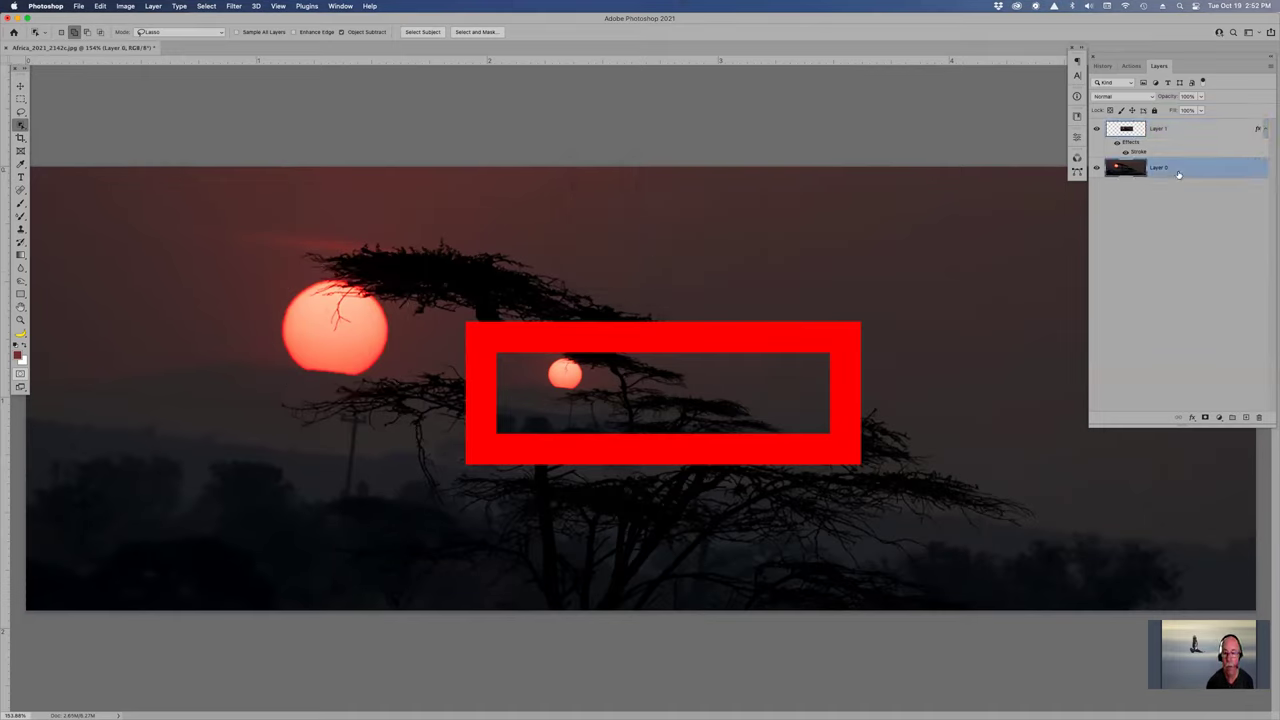
mouse_move(330, 268)
mouse_down()
mouse_move(276, 311)
mouse_move(290, 379)
mouse_move(342, 390)
mouse_move(412, 341)
mouse_move(410, 366)
mouse_move(352, 280)
mouse_up()
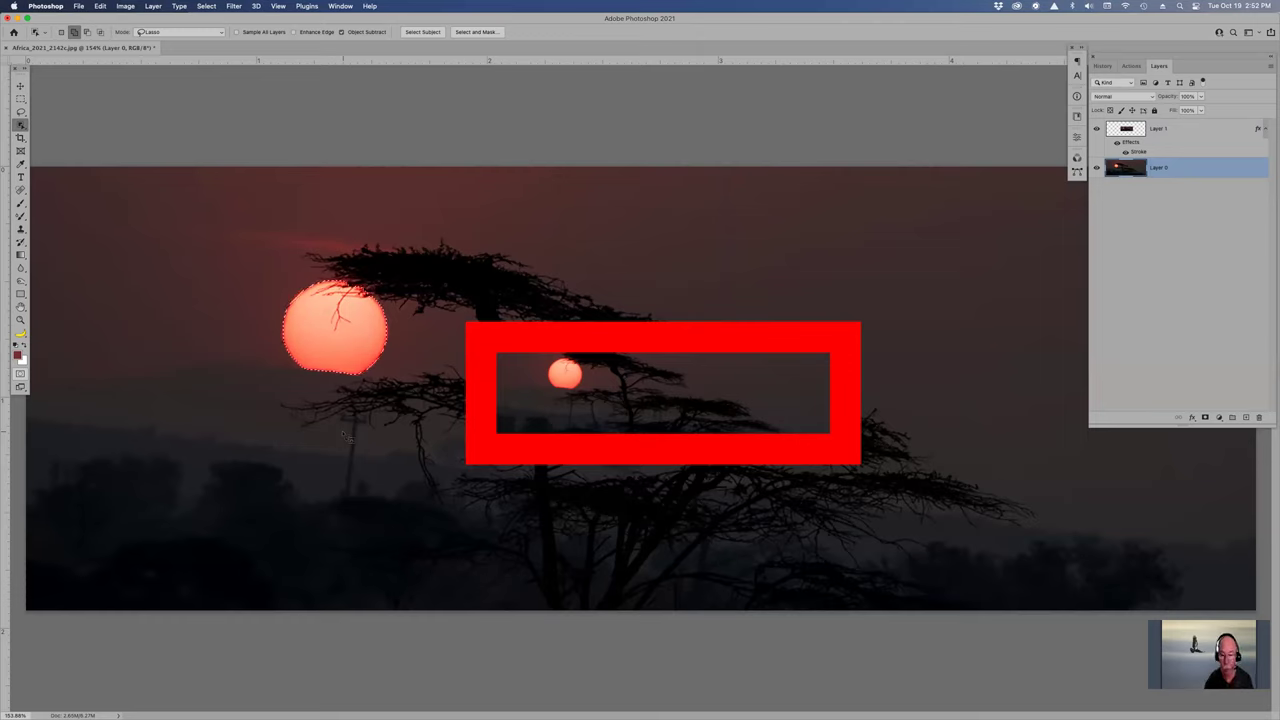
click(1166, 133)
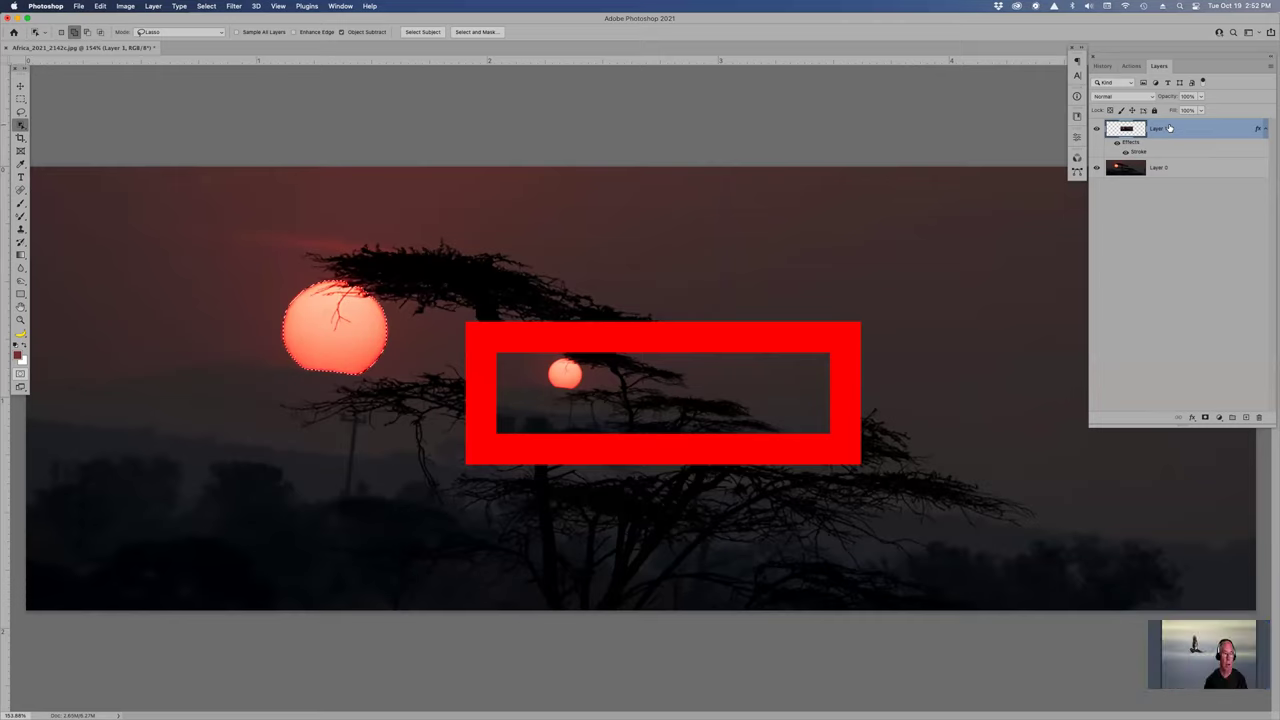
drag(1195, 125, 1259, 417)
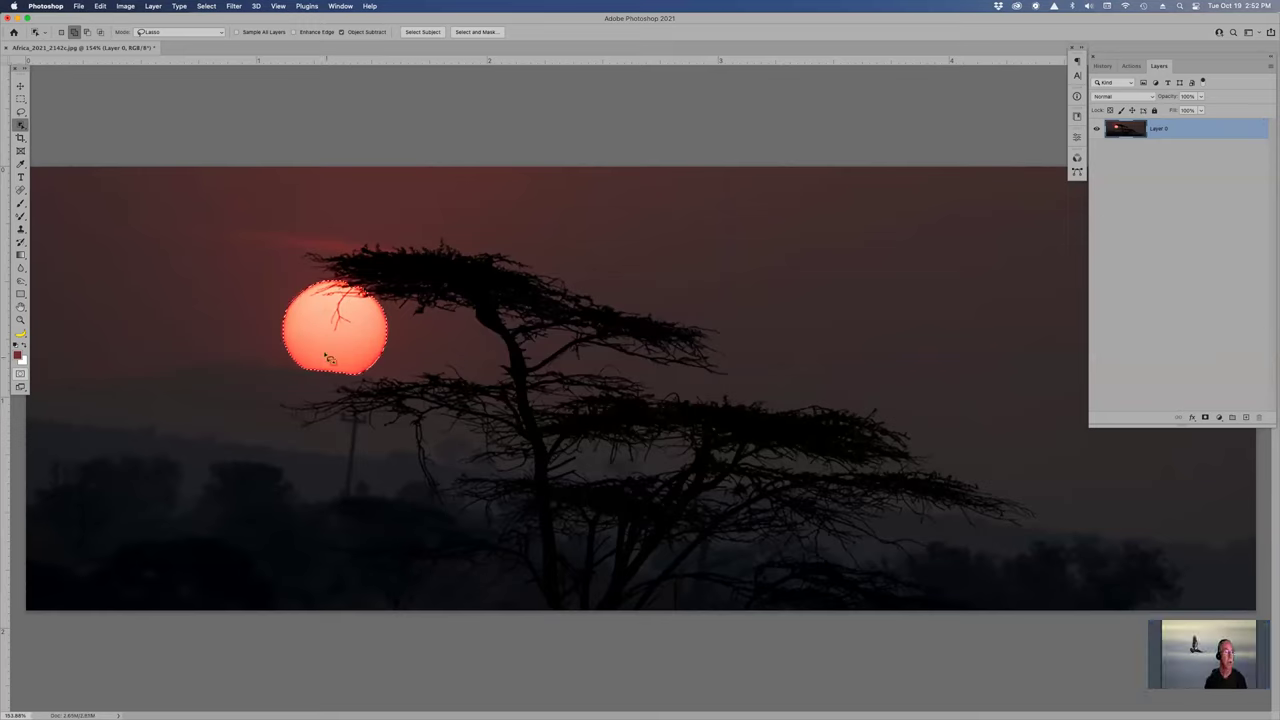
Step: Look through the commands for modifying a selection, such as Expand, Contract and Feather, and deselect the sun
click(207, 6)
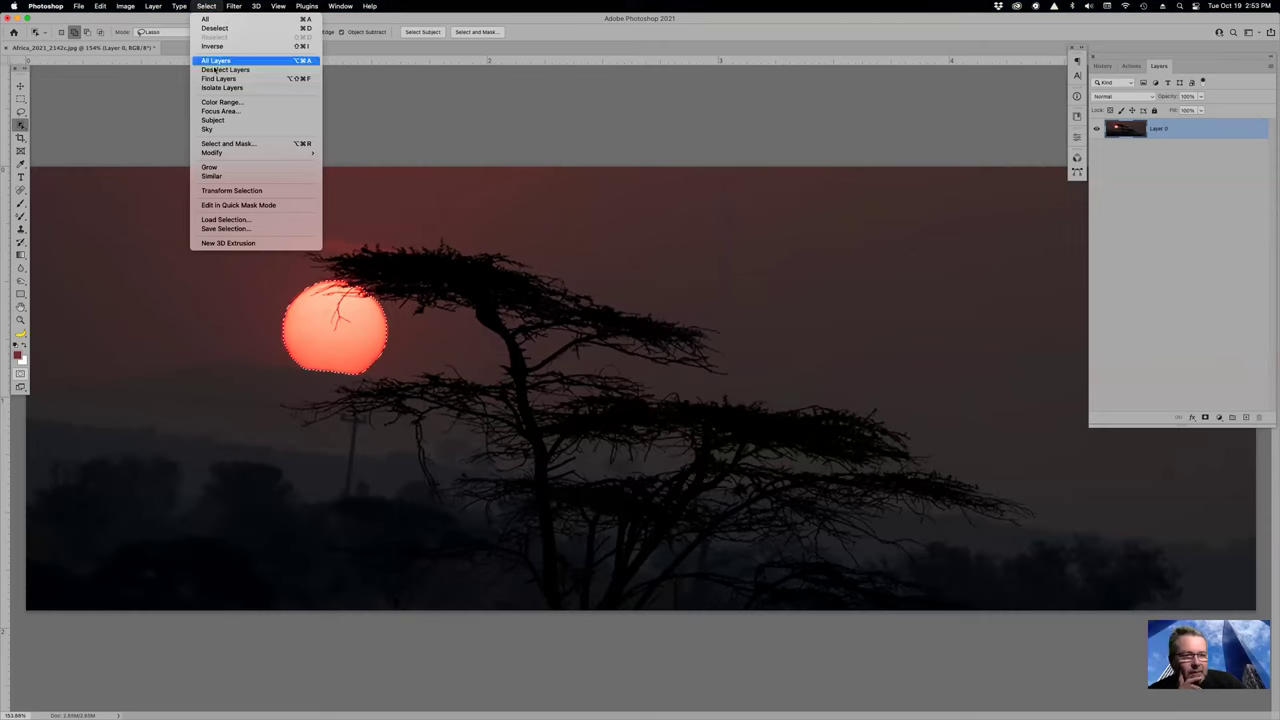
mouse_move(229, 156)
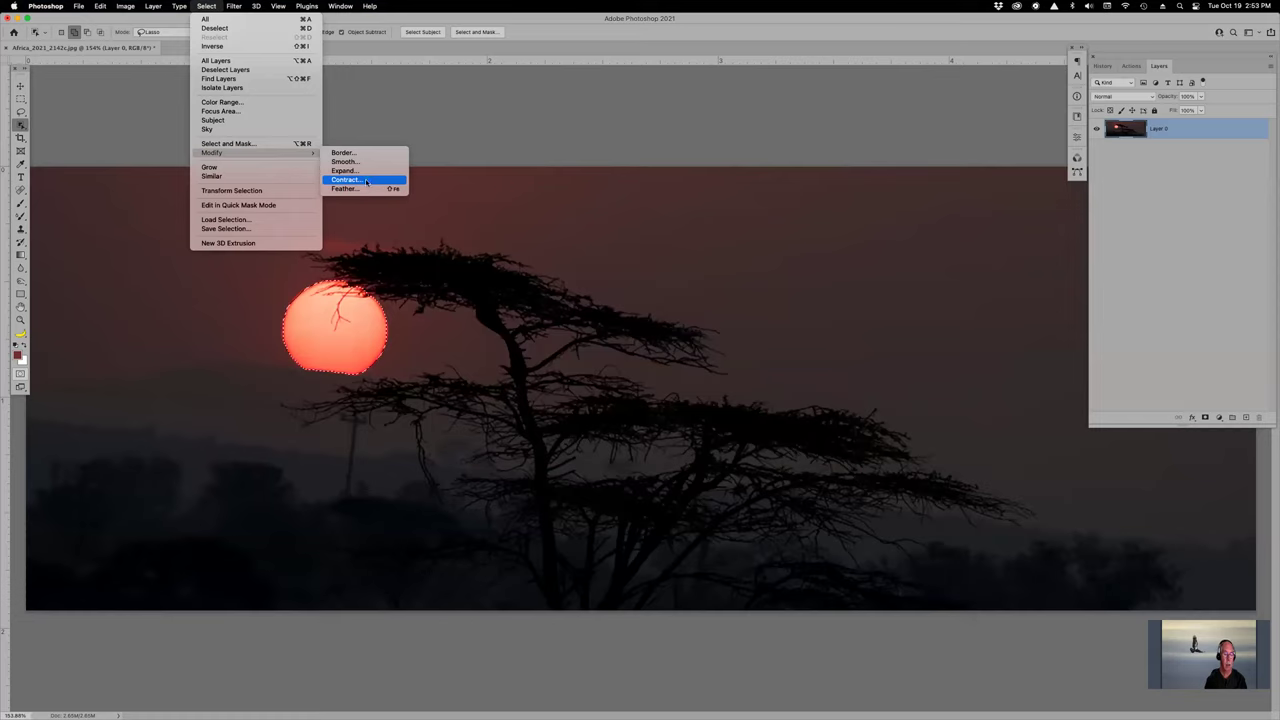
click(480, 194)
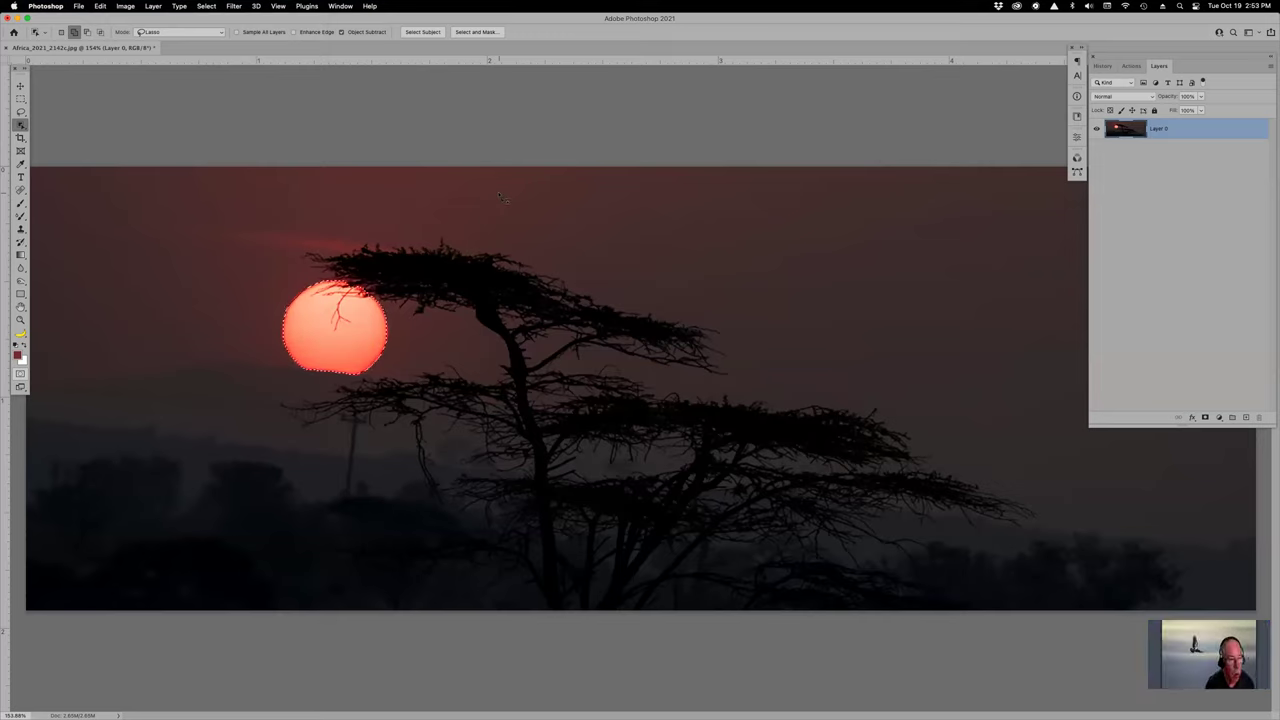
key(super+d)
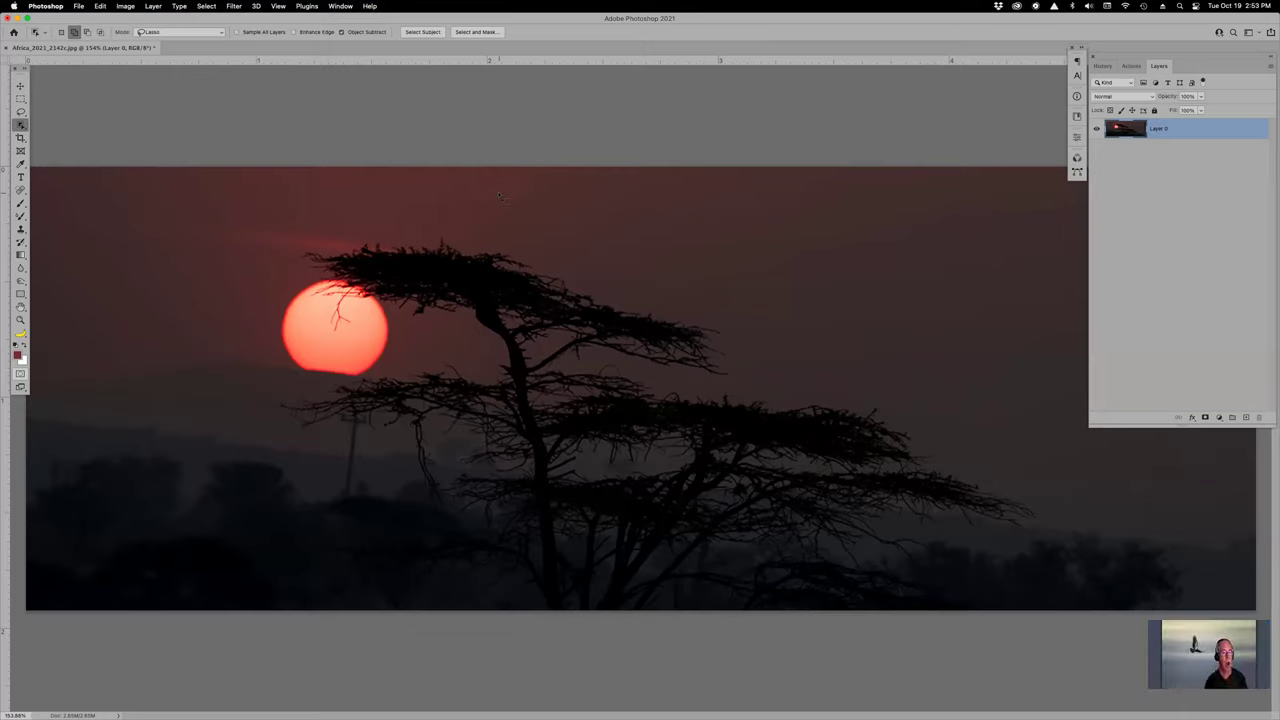
Step: Look at the Magic Wand tool, reselect the sun with the Object Selection tool and subtract the excess beyond its right edge
click(20, 127)
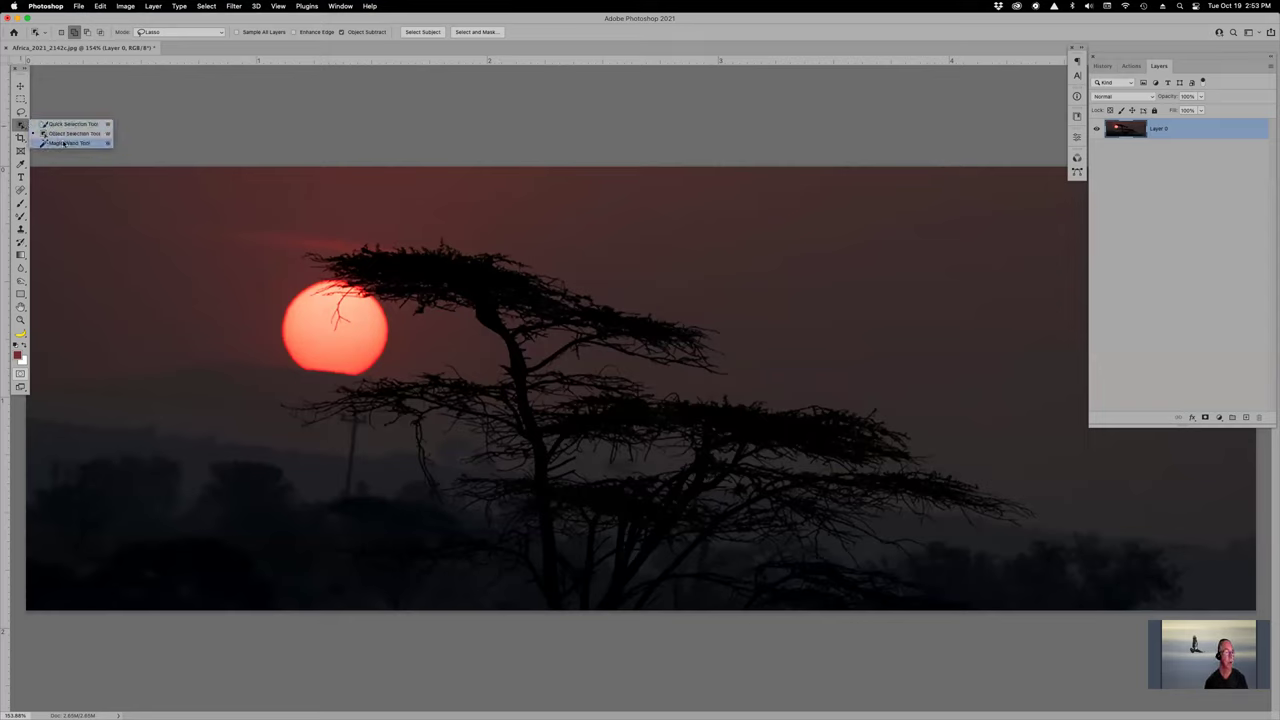
click(60, 144)
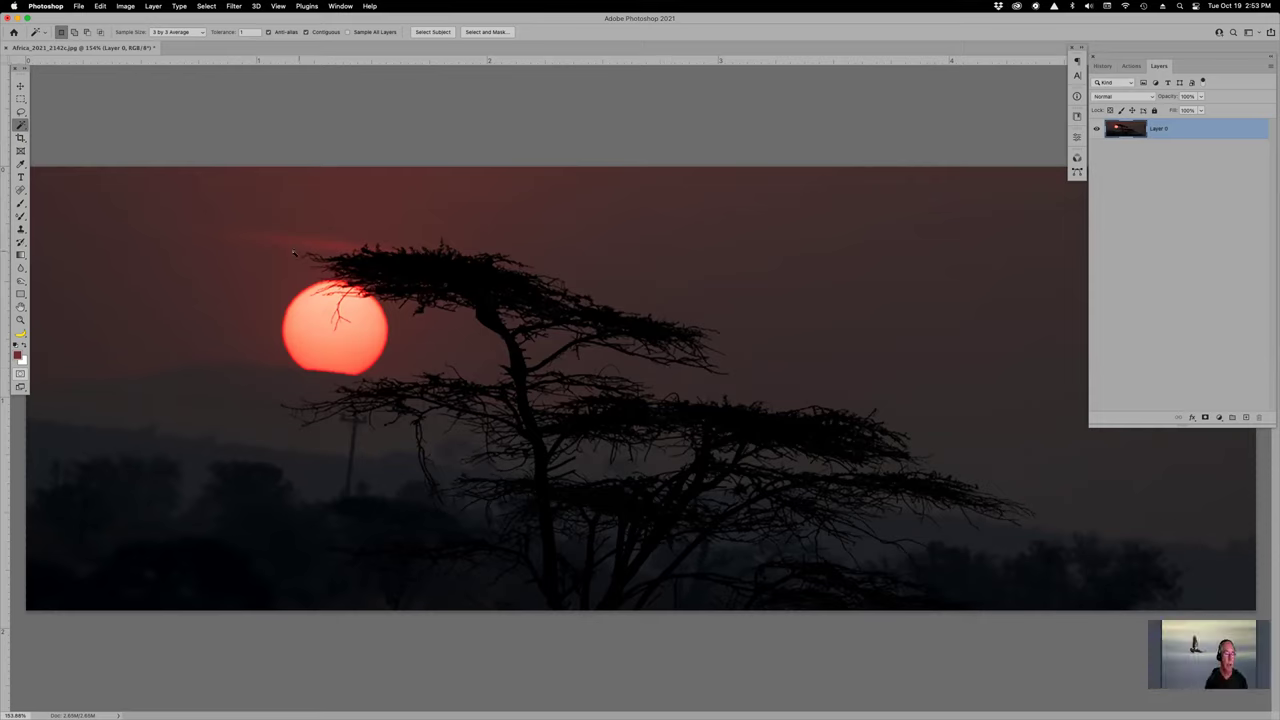
drag(19, 125, 60, 124)
mouse_move(332, 290)
mouse_down()
mouse_move(265, 300)
mouse_move(350, 385)
mouse_move(358, 264)
mouse_move(270, 265)
mouse_up()
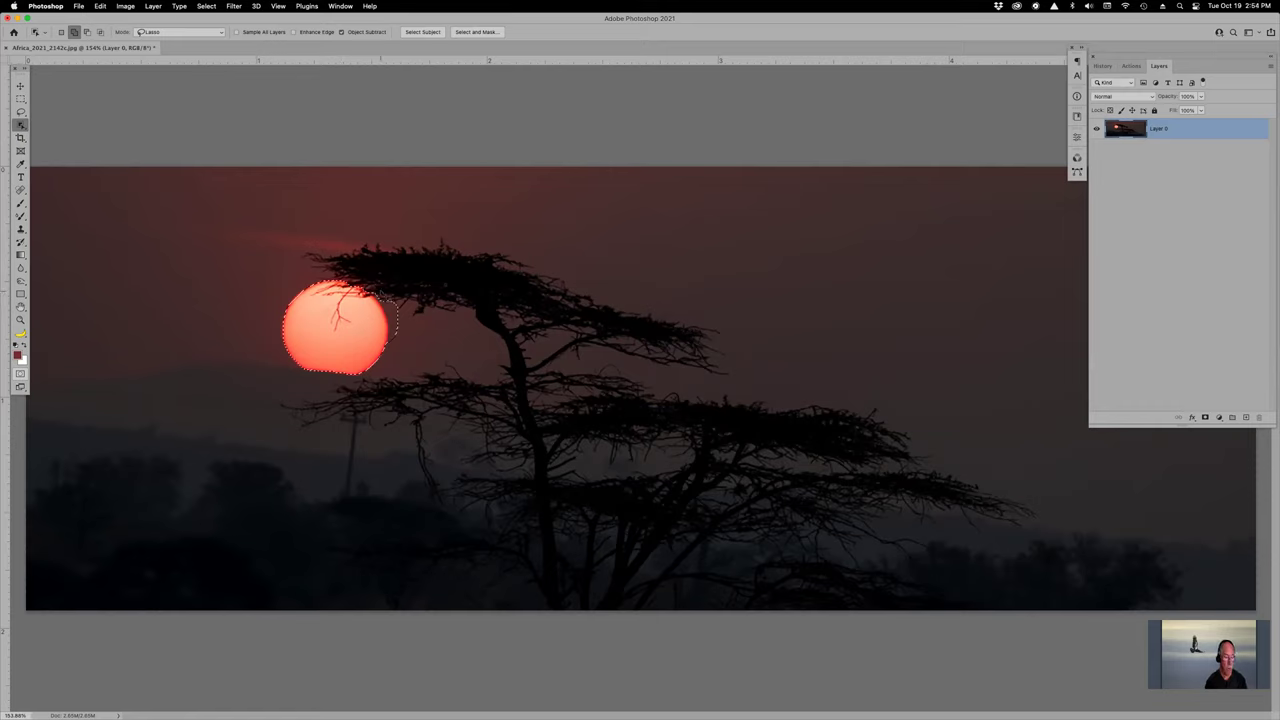
key(alt)
mouse_move(374, 290)
mouse_down()
mouse_move(390, 340)
mouse_move(395, 305)
mouse_move(374, 290)
mouse_up()
Step: Inspect the sun's selection edge at about 1500% zoom and in Select and Mask, cancel it, and deselect in the full view
key(z)
drag(298, 280, 397, 345)
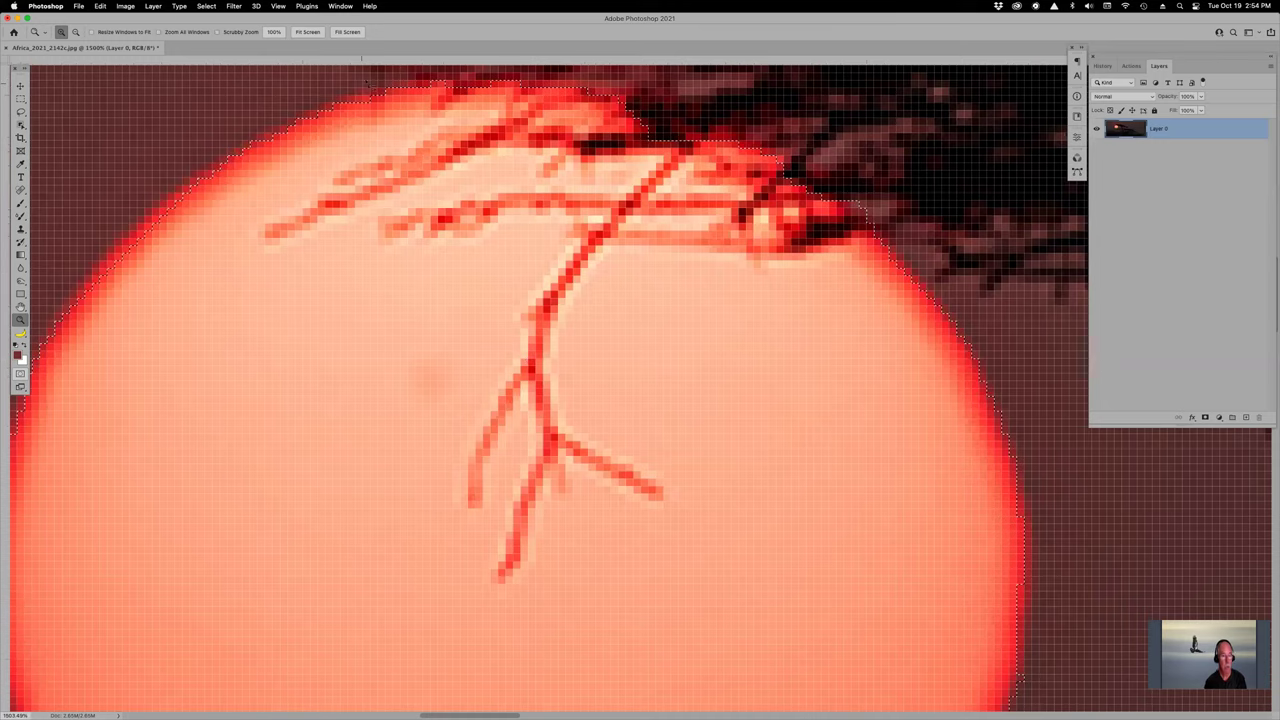
key(w)
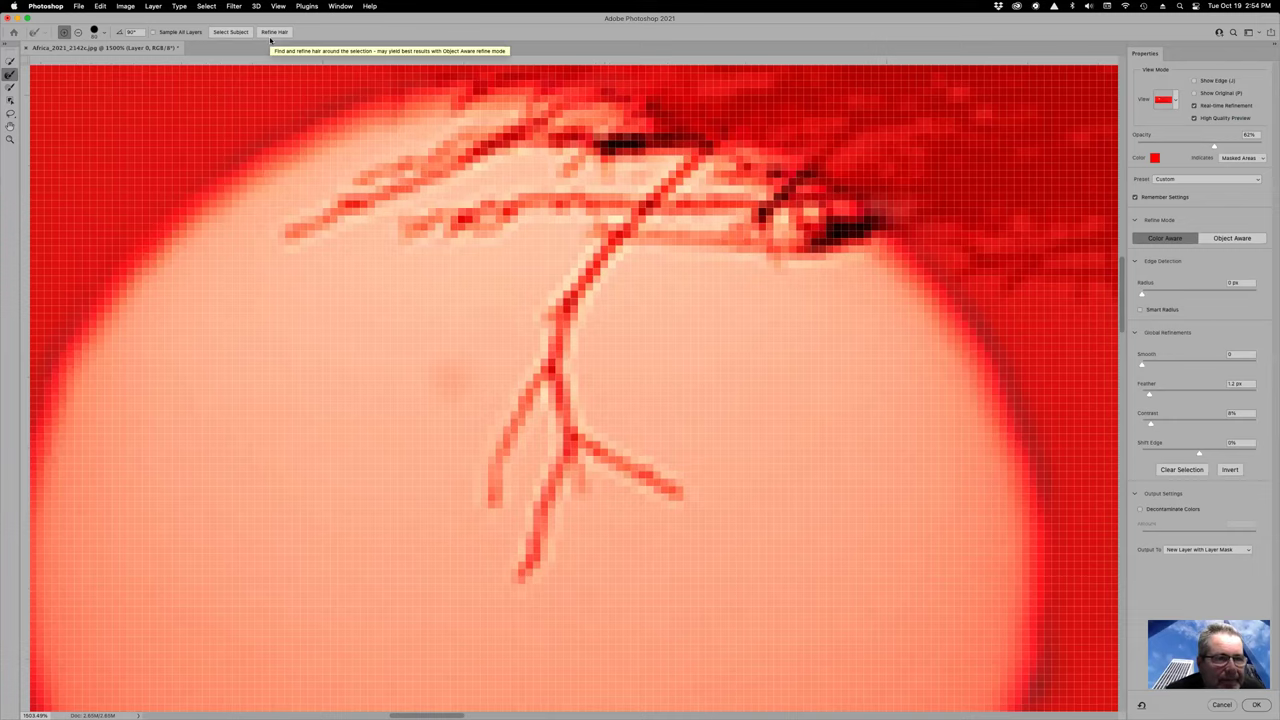
click(1222, 705)
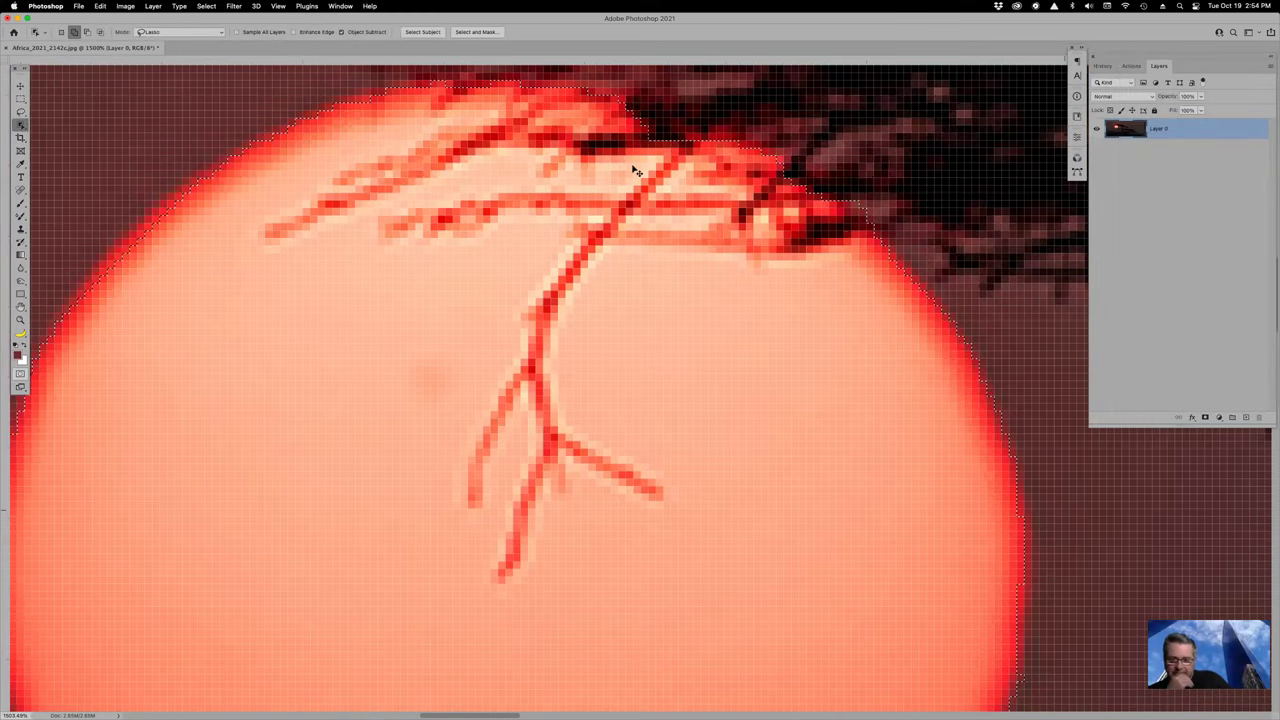
key(super+0)
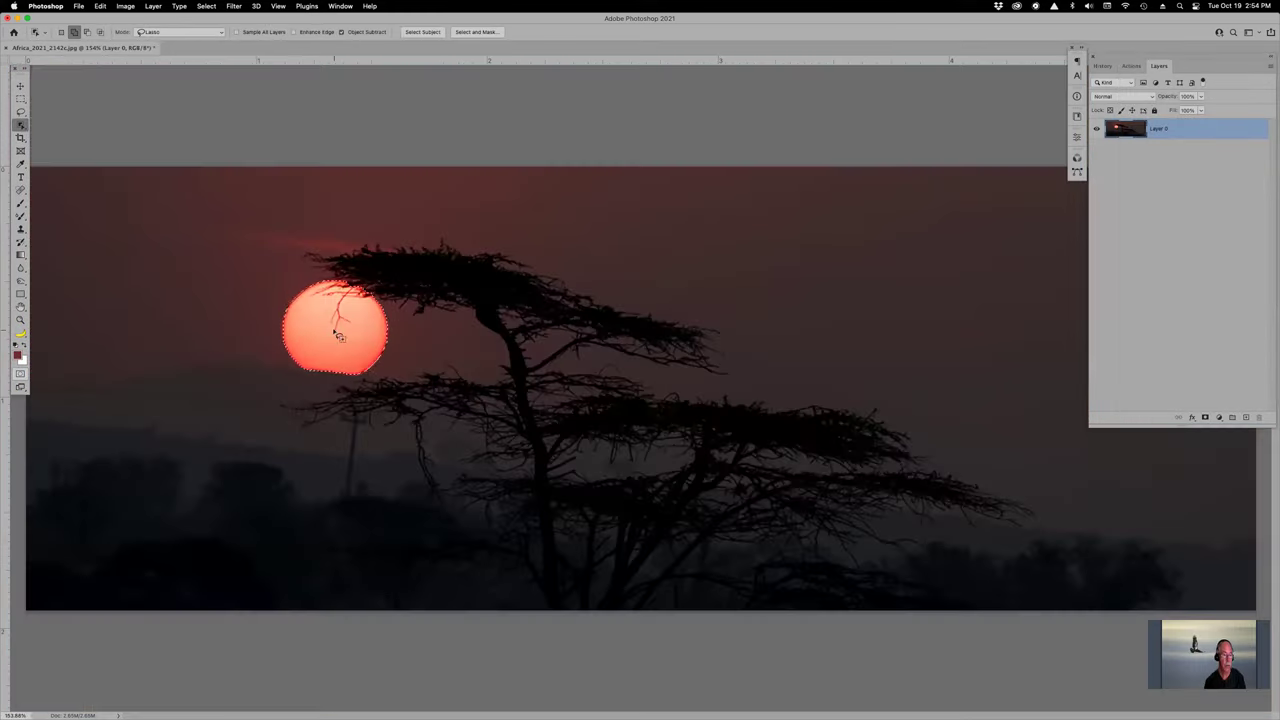
key(super+d)
Step: Swap the foreground and background colours back and forth, and activate the History Brush tool
key(x)
key(x)
key(x)
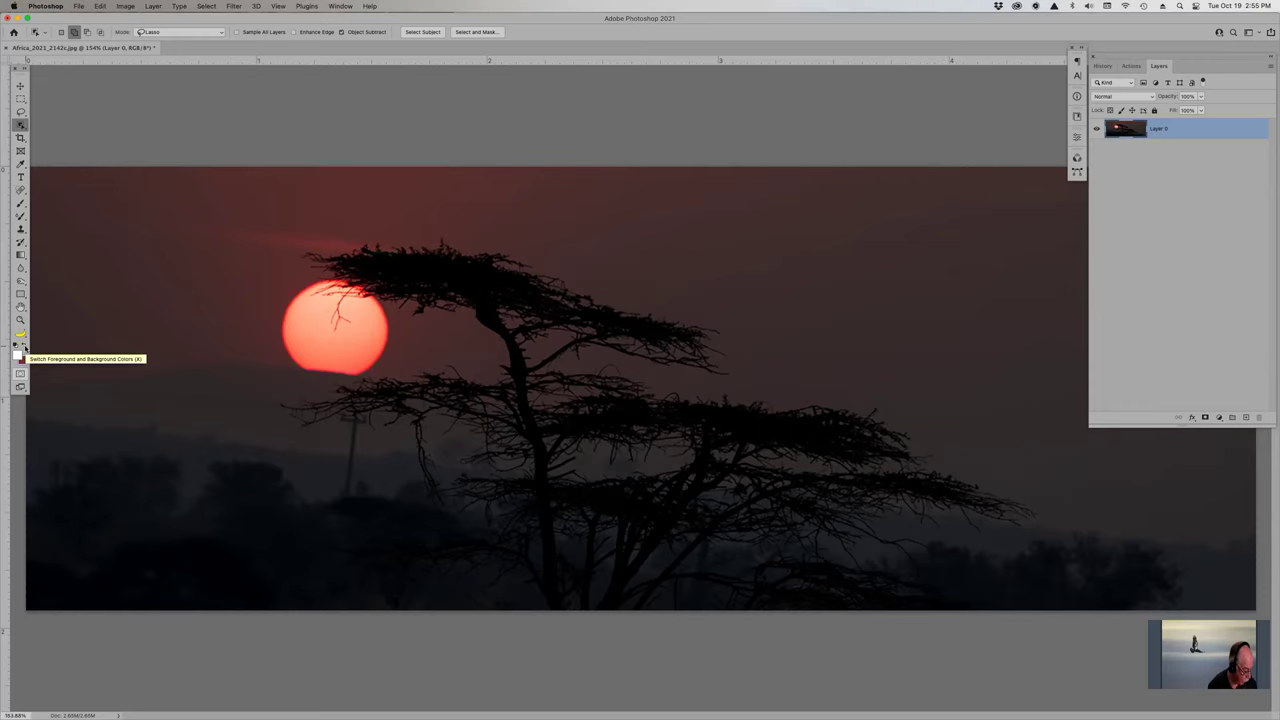
key(x)
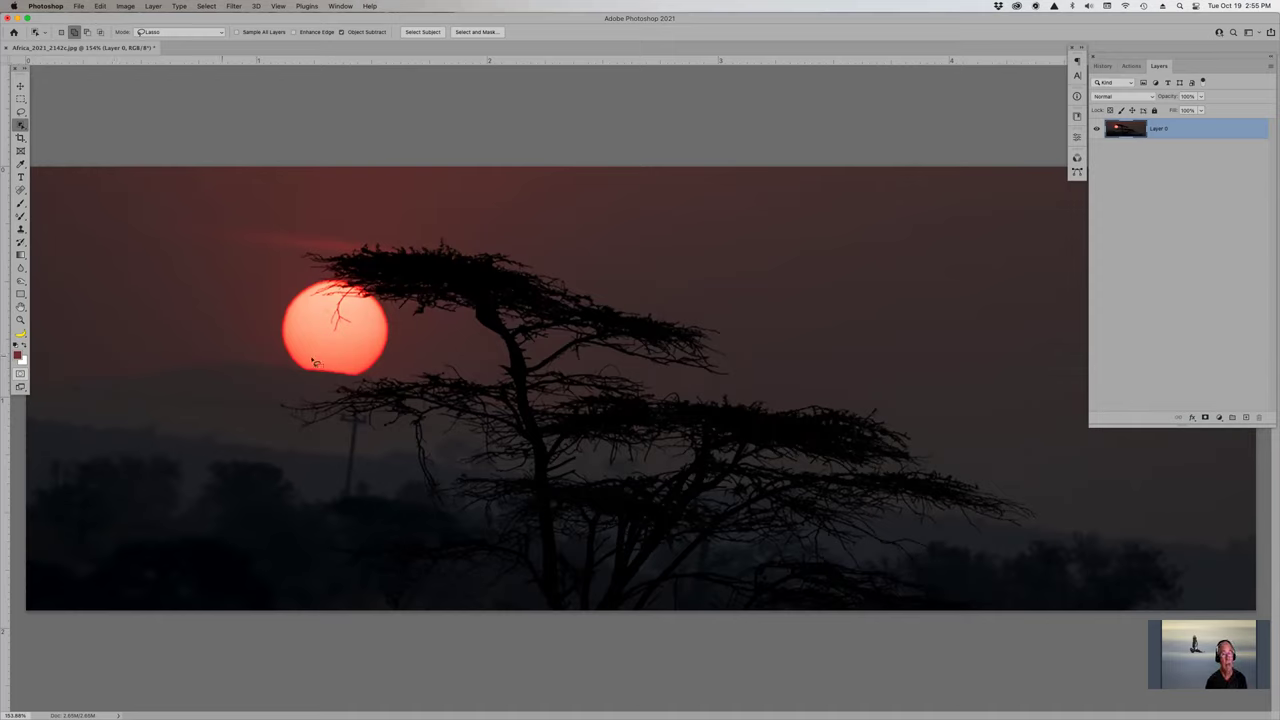
key(y)
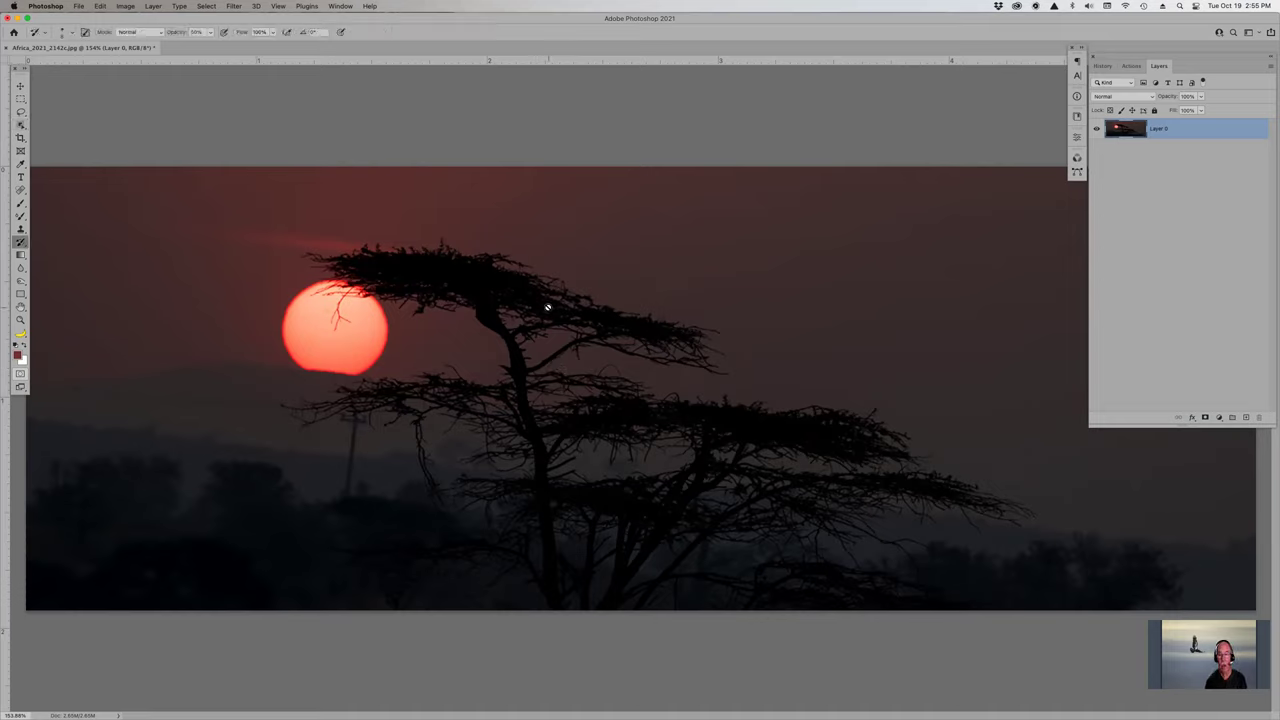
Step: View Layer 0's context commands and its Layer Style blending options, and cancel without changes
right_click(1184, 131)
right_click(1218, 131)
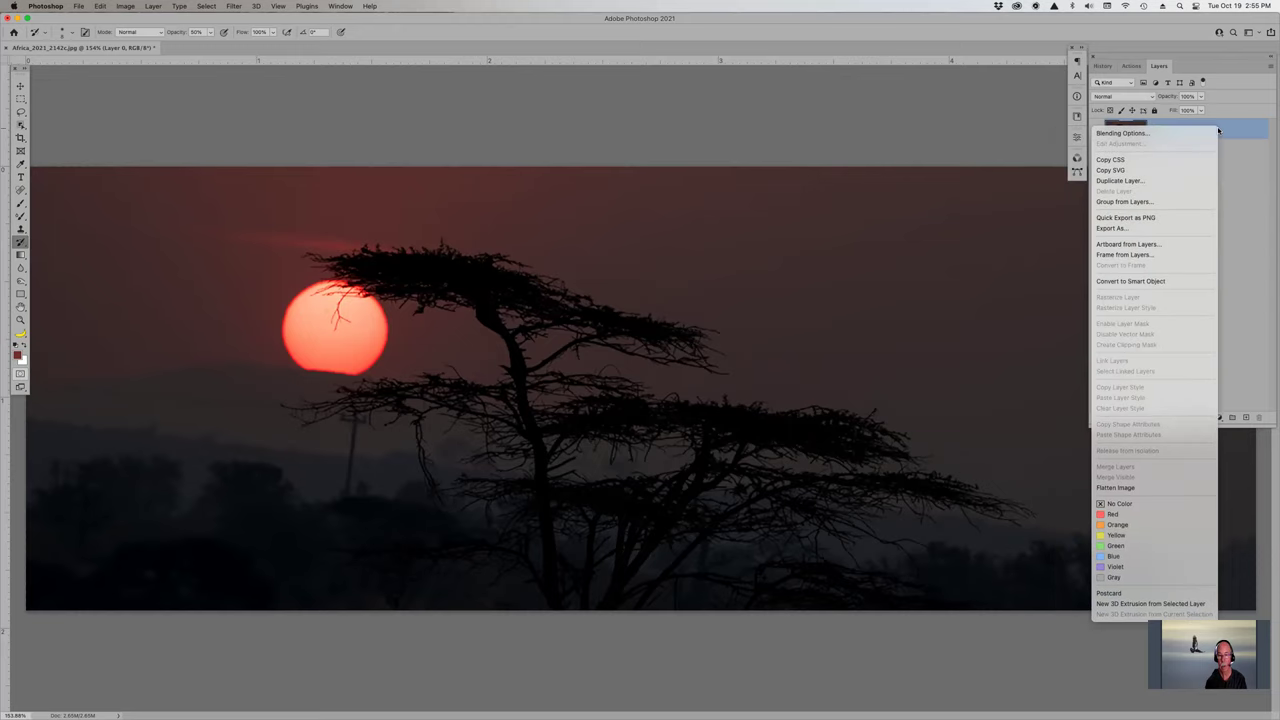
click(1233, 131)
double_click(1233, 131)
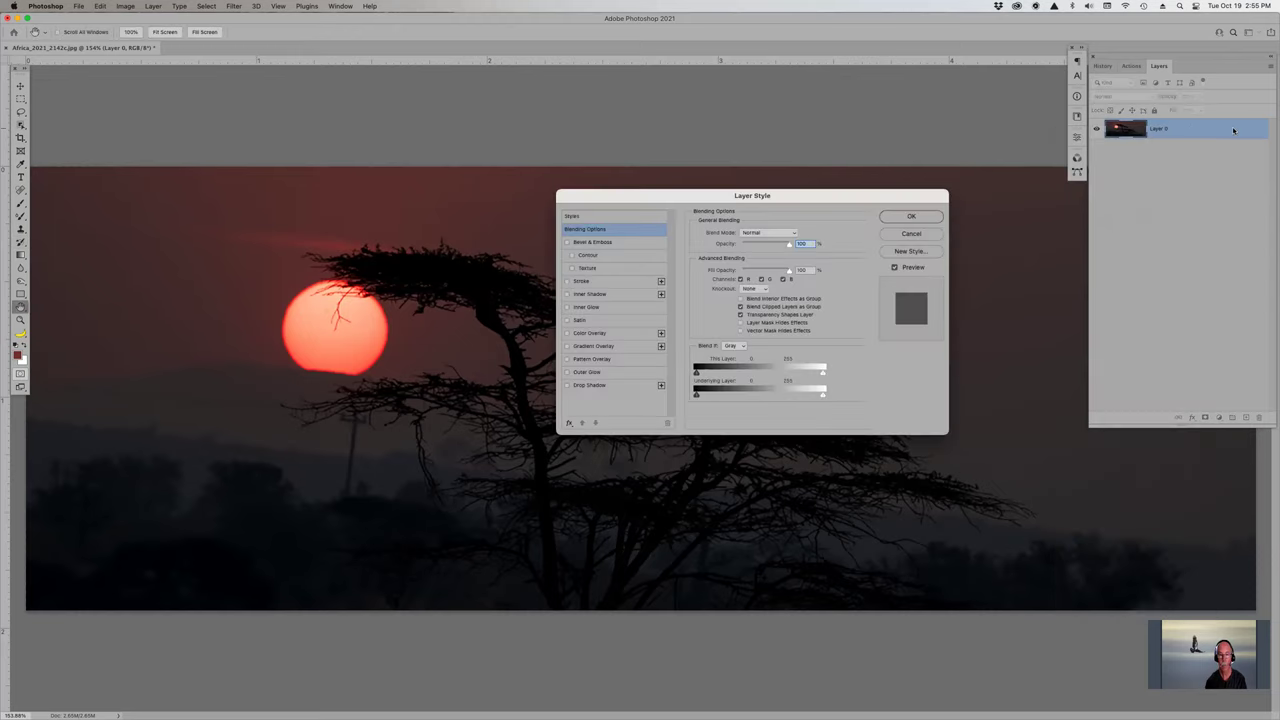
click(928, 234)
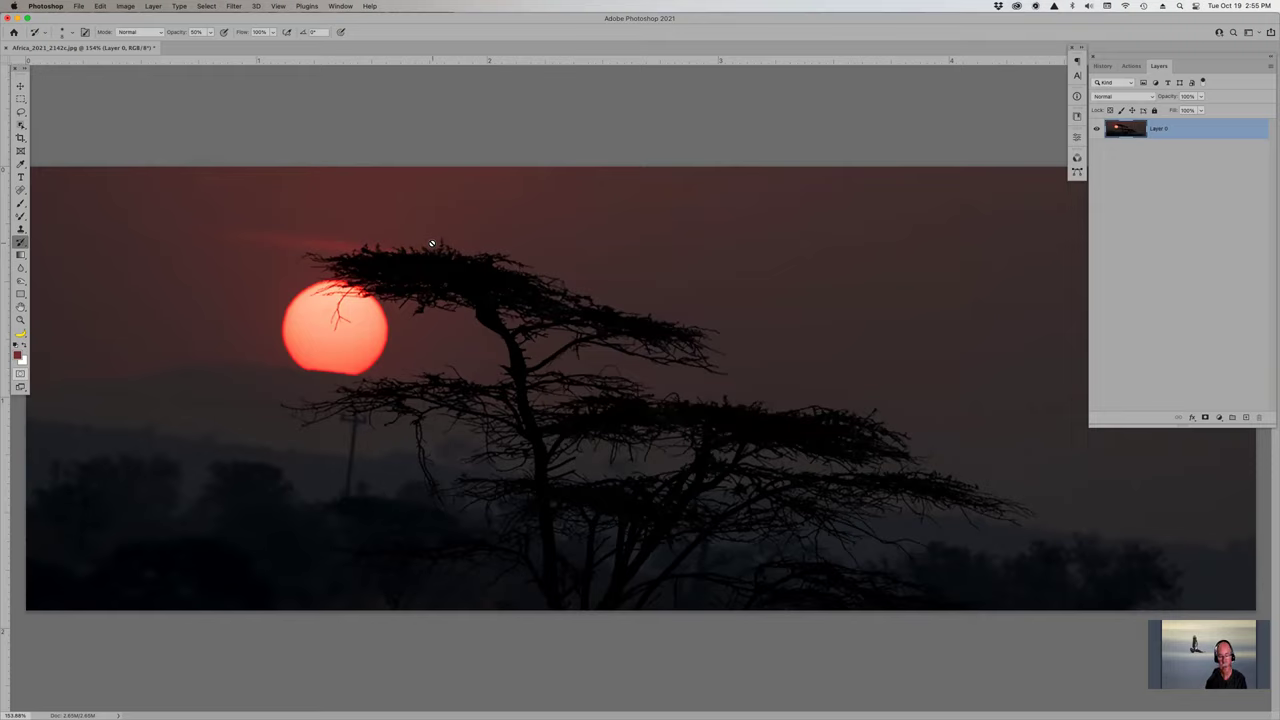
Step: Check the History Brush's tool presets, and switch to the Brush tool
click(38, 33)
click(38, 33)
key(b)
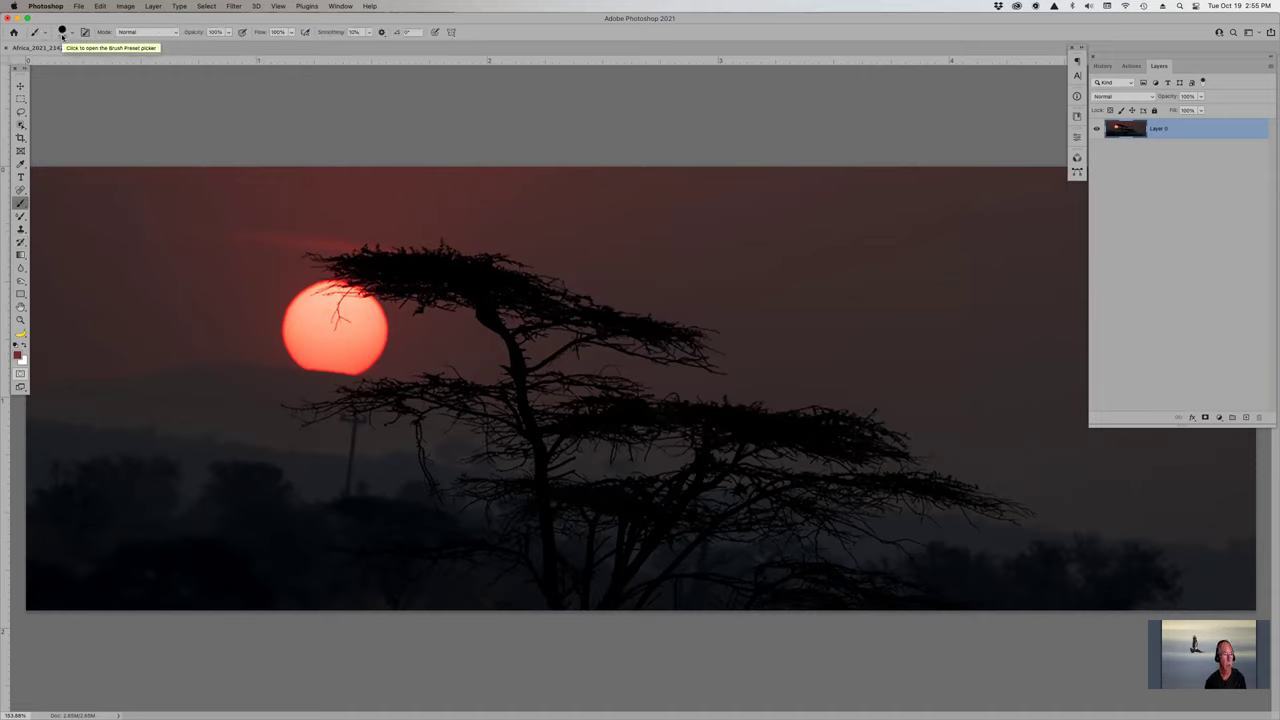
Step: Load the custom EYE preset for the Brush tool from its saved tool presets
click(37, 33)
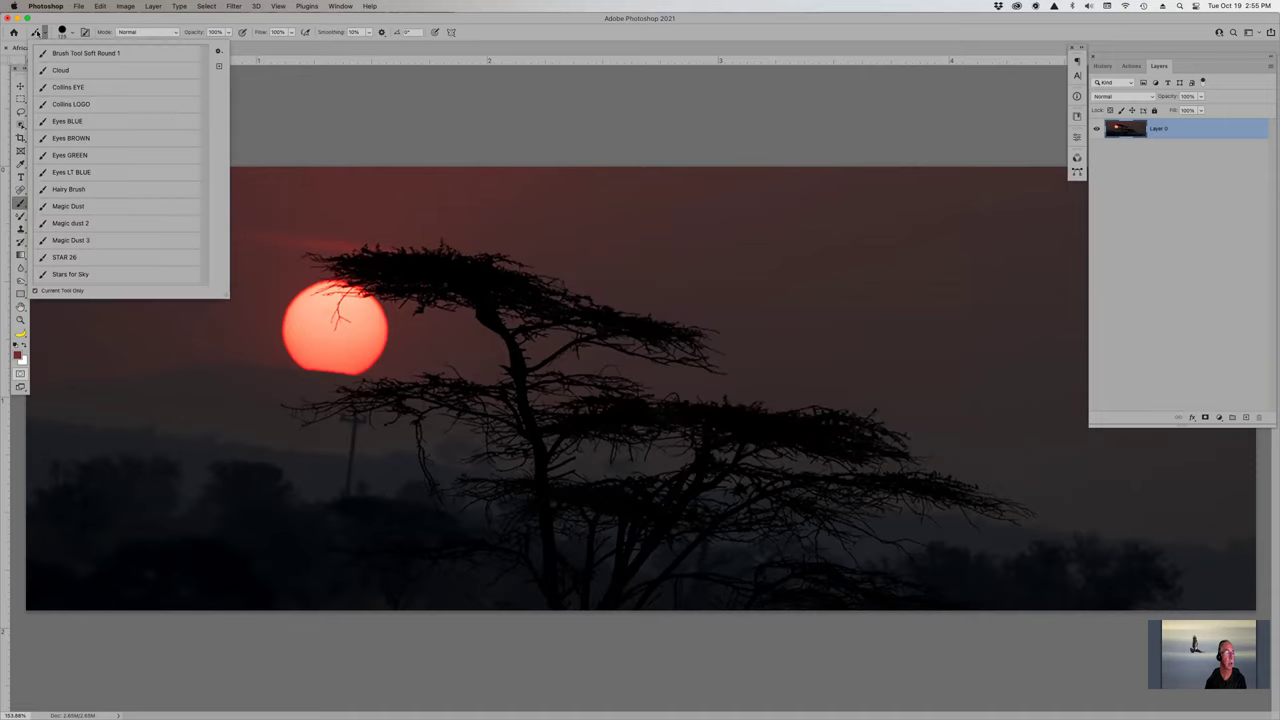
click(97, 86)
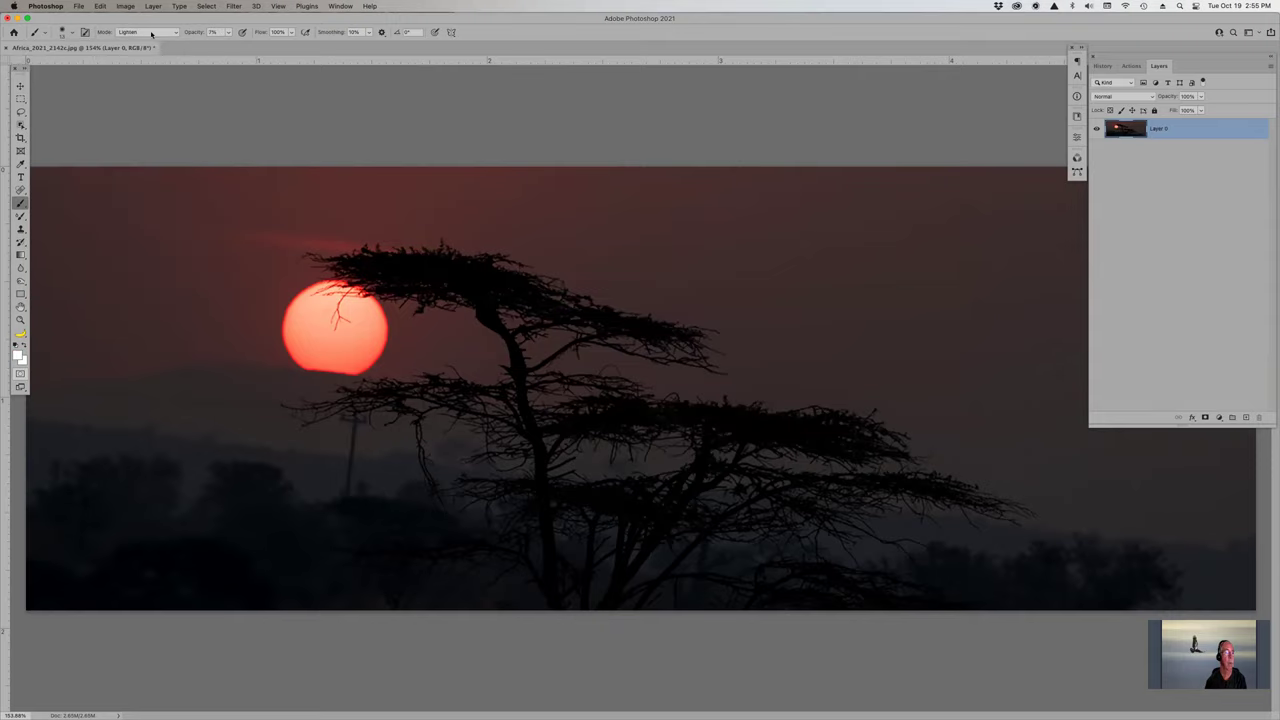
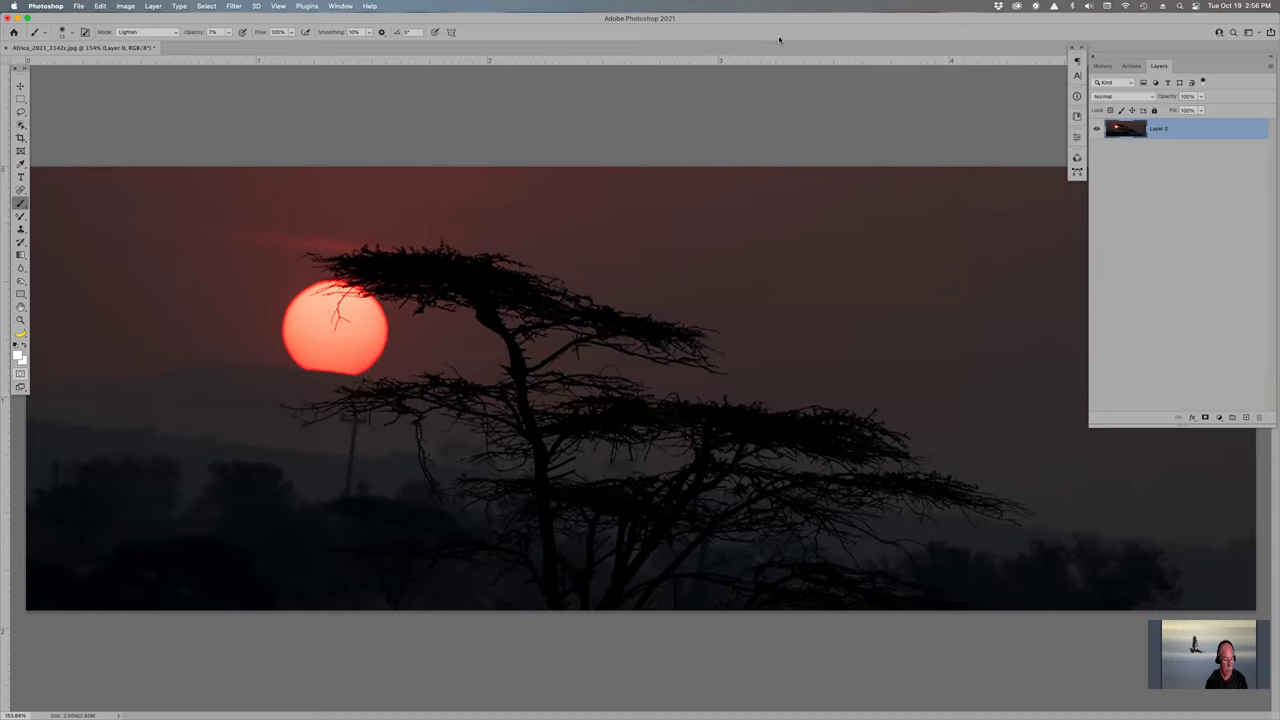
Step: Zoom in on the tree trunk to about 2160%, turn off the view Extras to hide the pixel grid, and return to 100%
key(z)
drag(265, 219, 562, 345)
drag(622, 497, 557, 428)
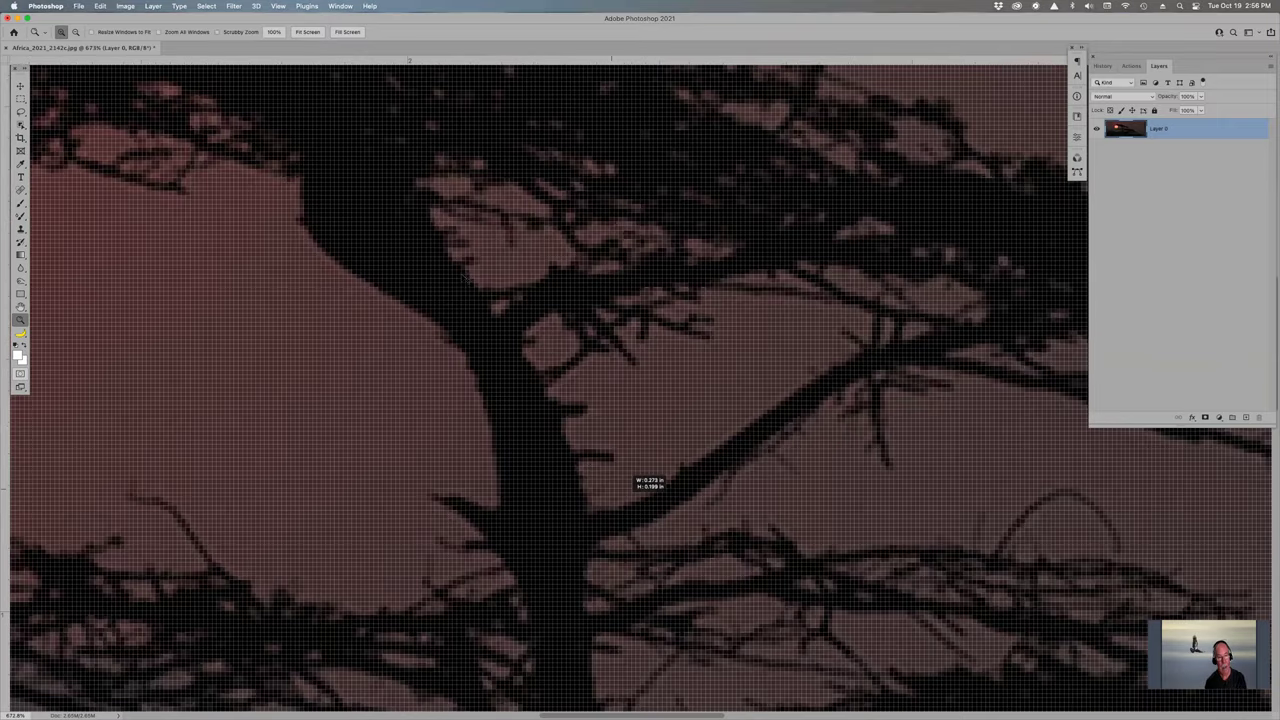
drag(633, 477, 635, 479)
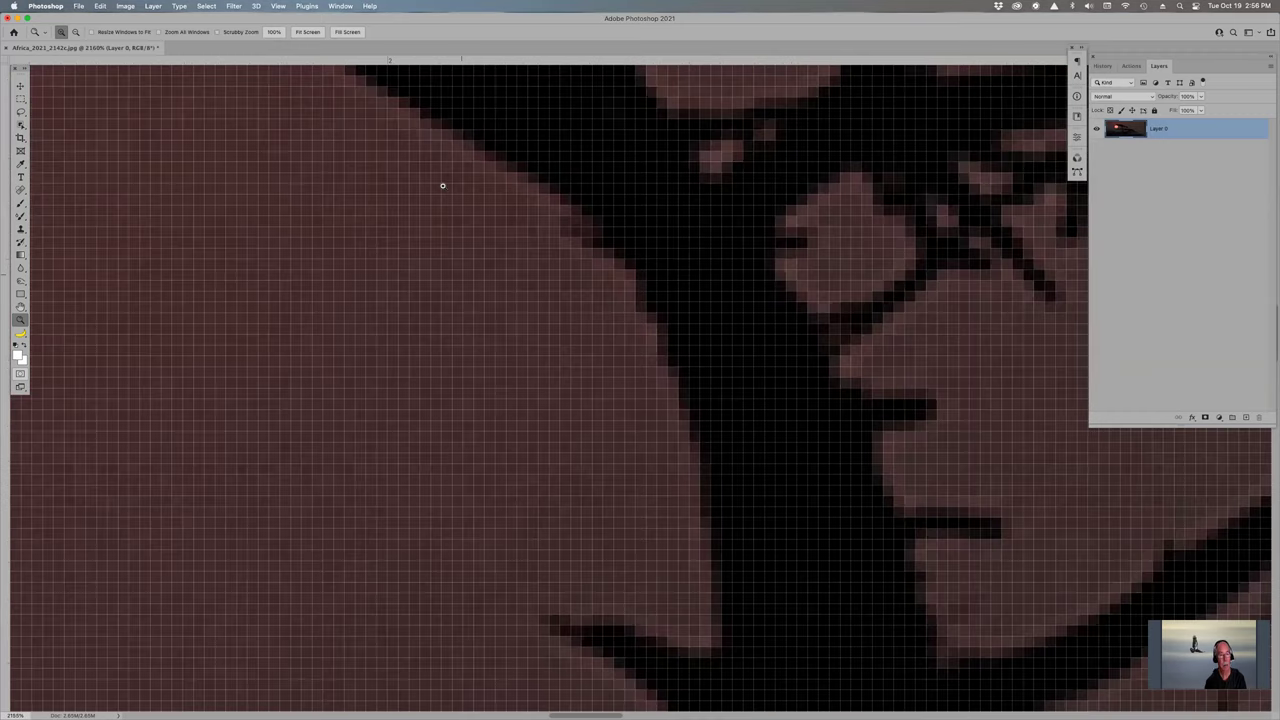
key(super+Tab)
key(super+Tab)
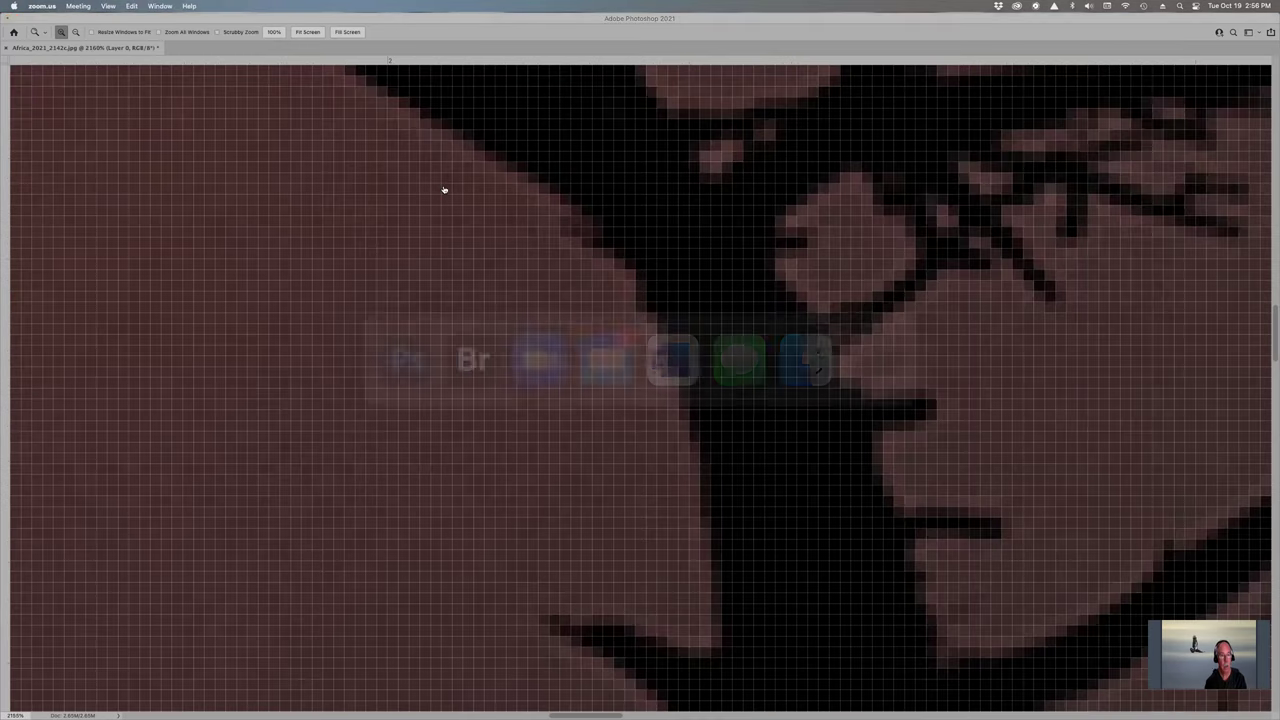
click(290, 20)
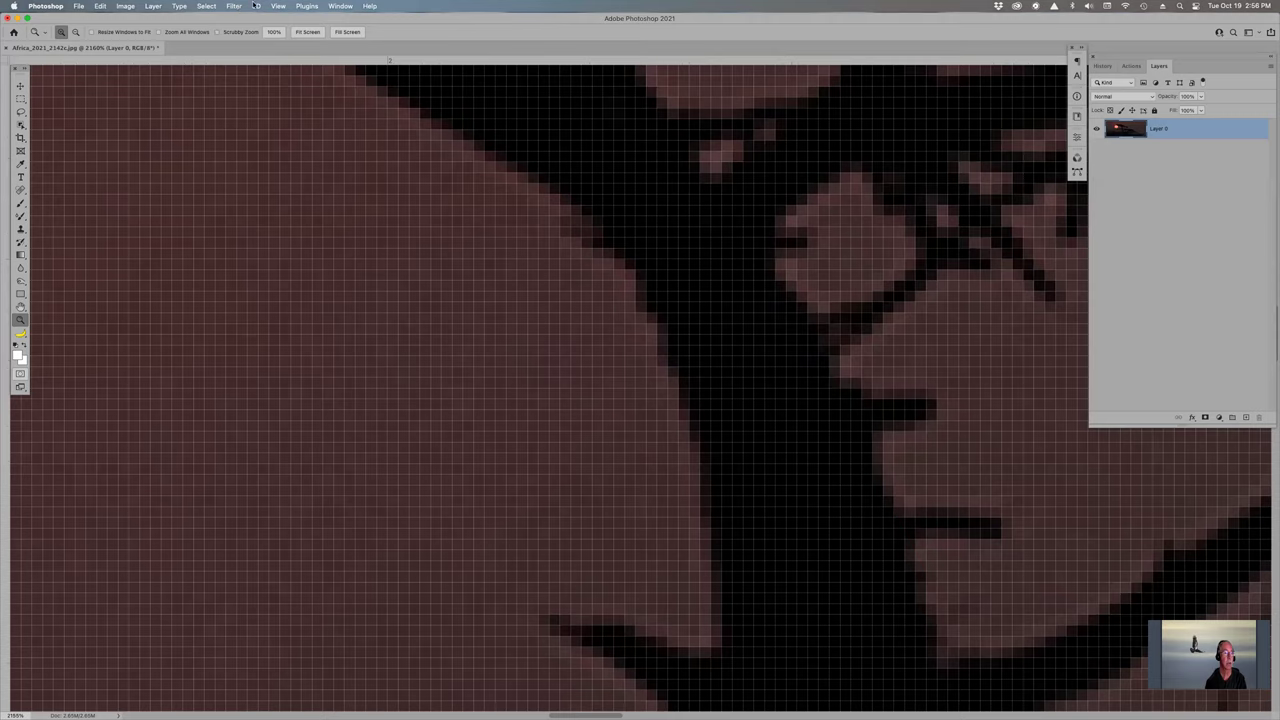
click(278, 6)
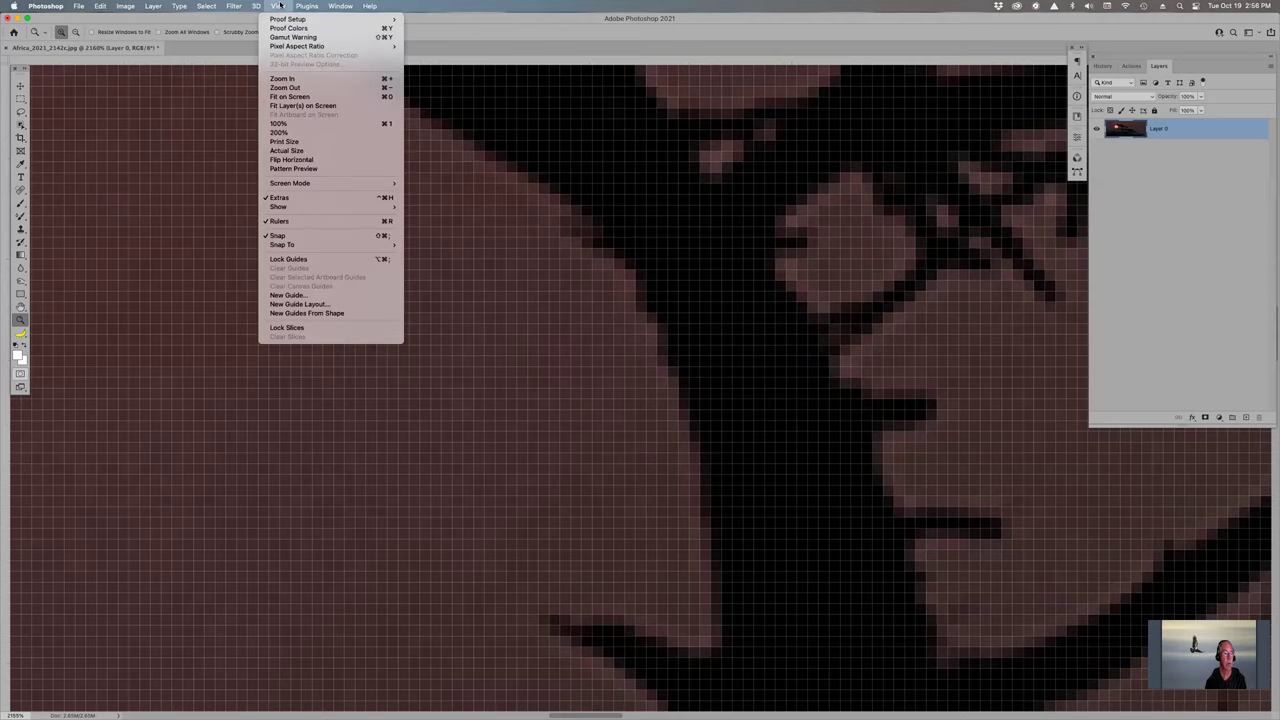
click(314, 200)
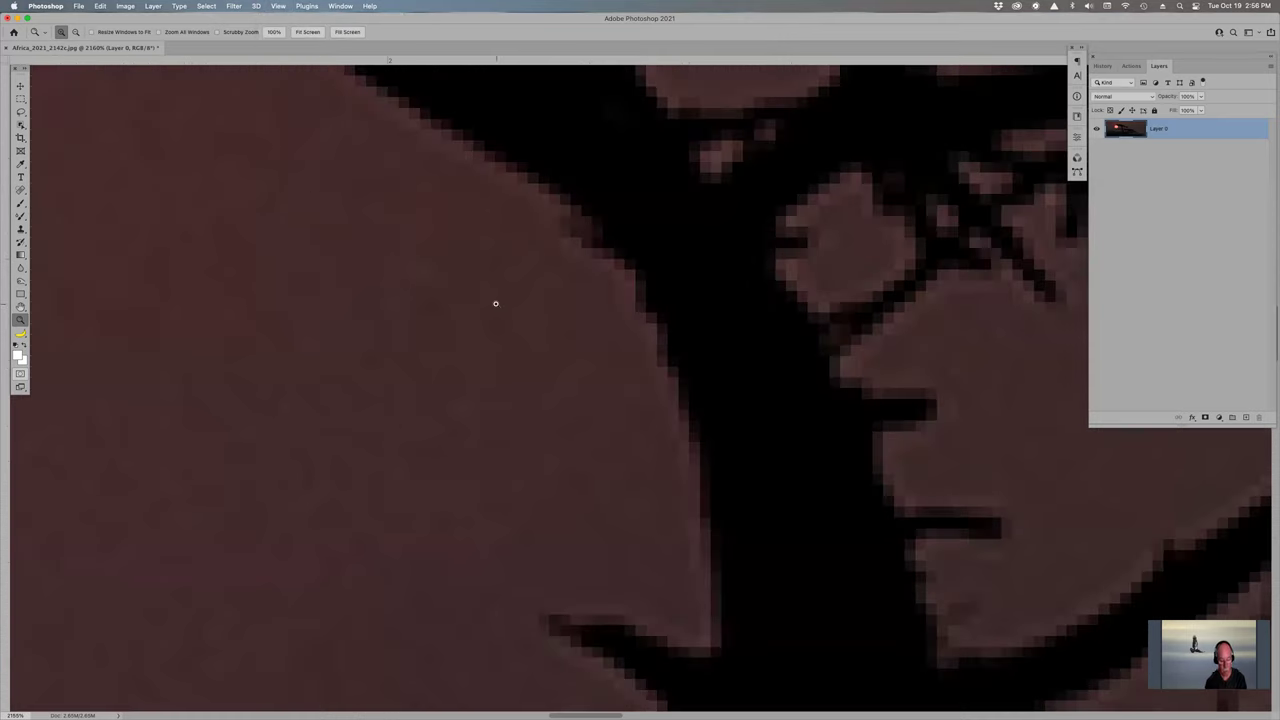
key(super+0)
key(super+1)
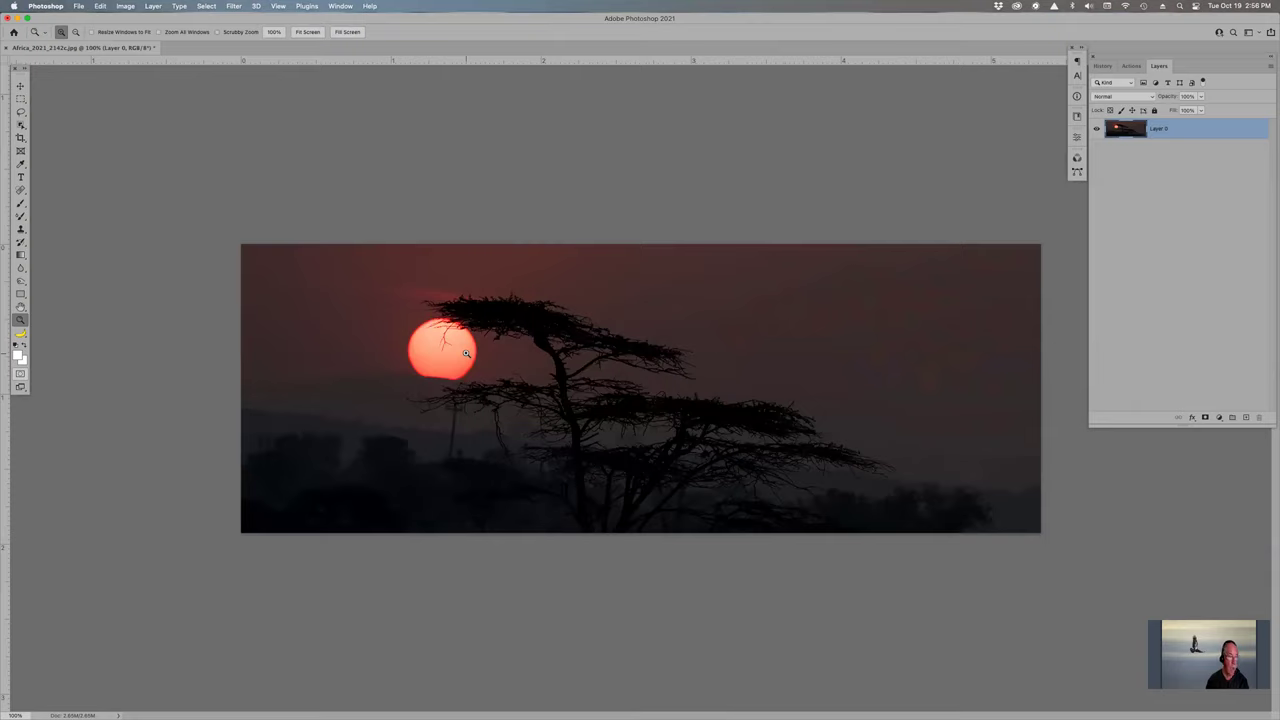
Step: Try to assign Shift+P as the keyboard shortcut for the General preferences command
click(100, 6)
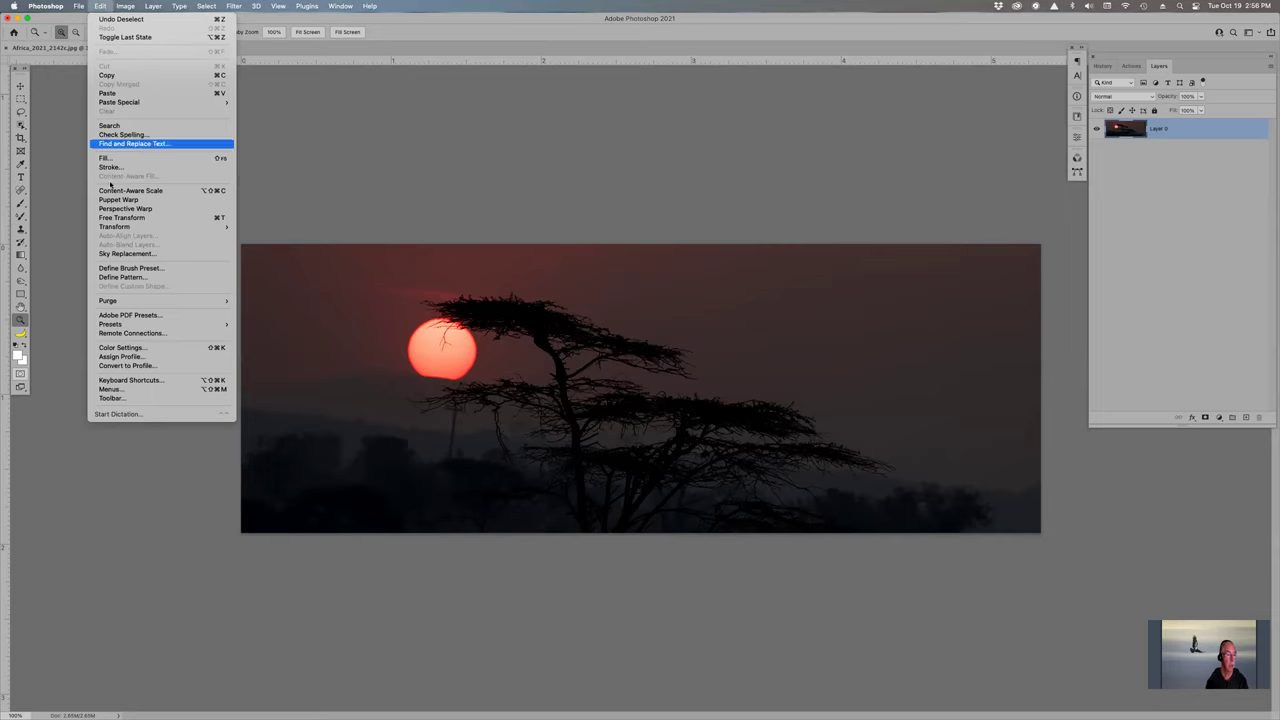
click(155, 381)
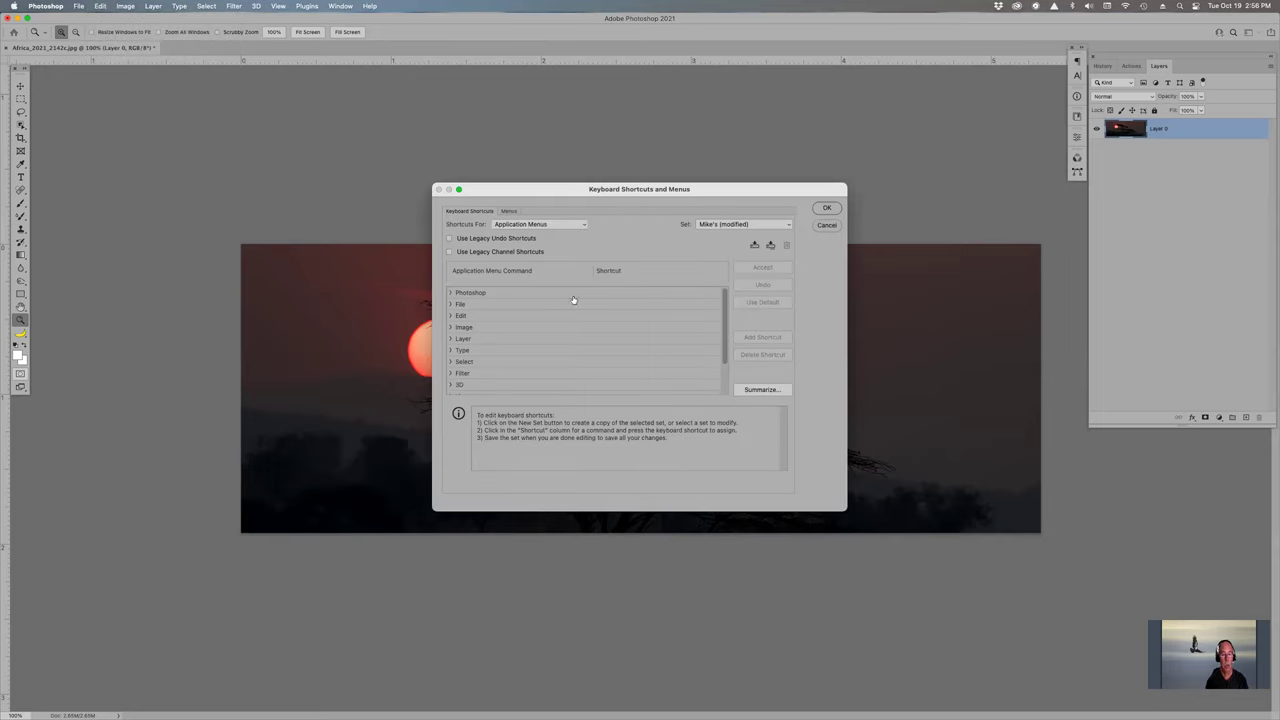
click(451, 292)
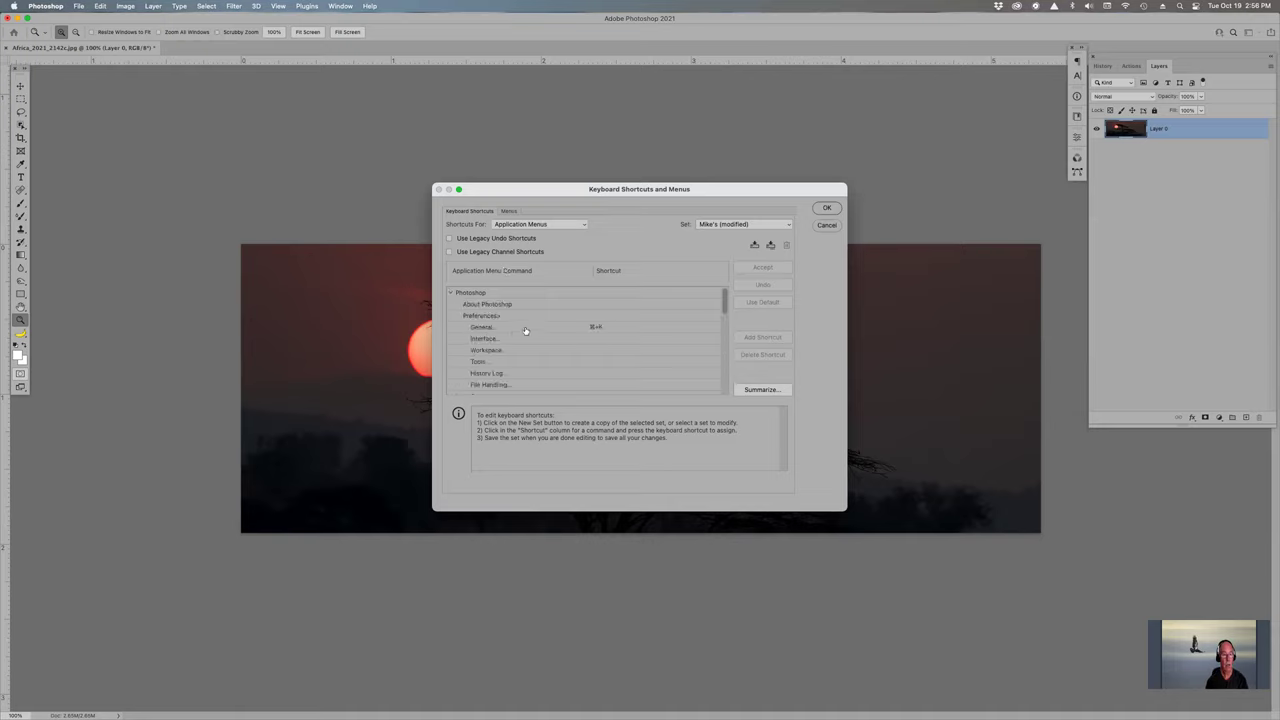
click(604, 328)
key(super+alt+k)
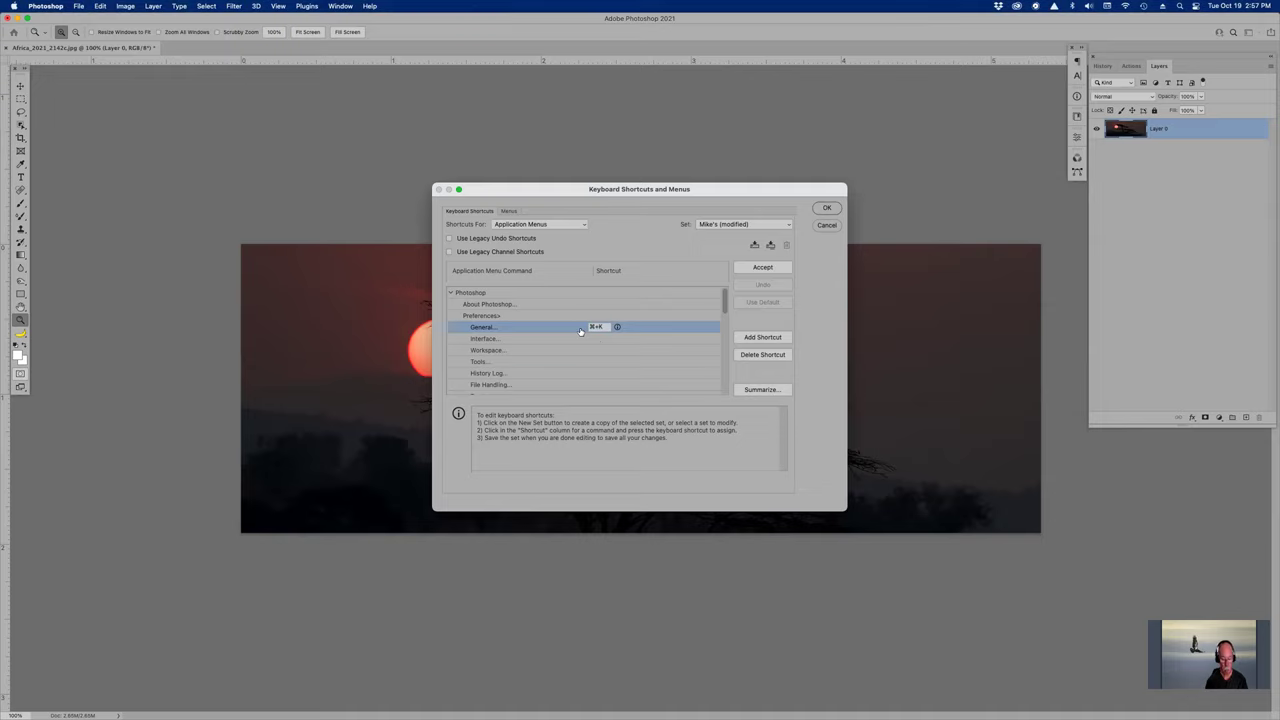
key(shift+p)
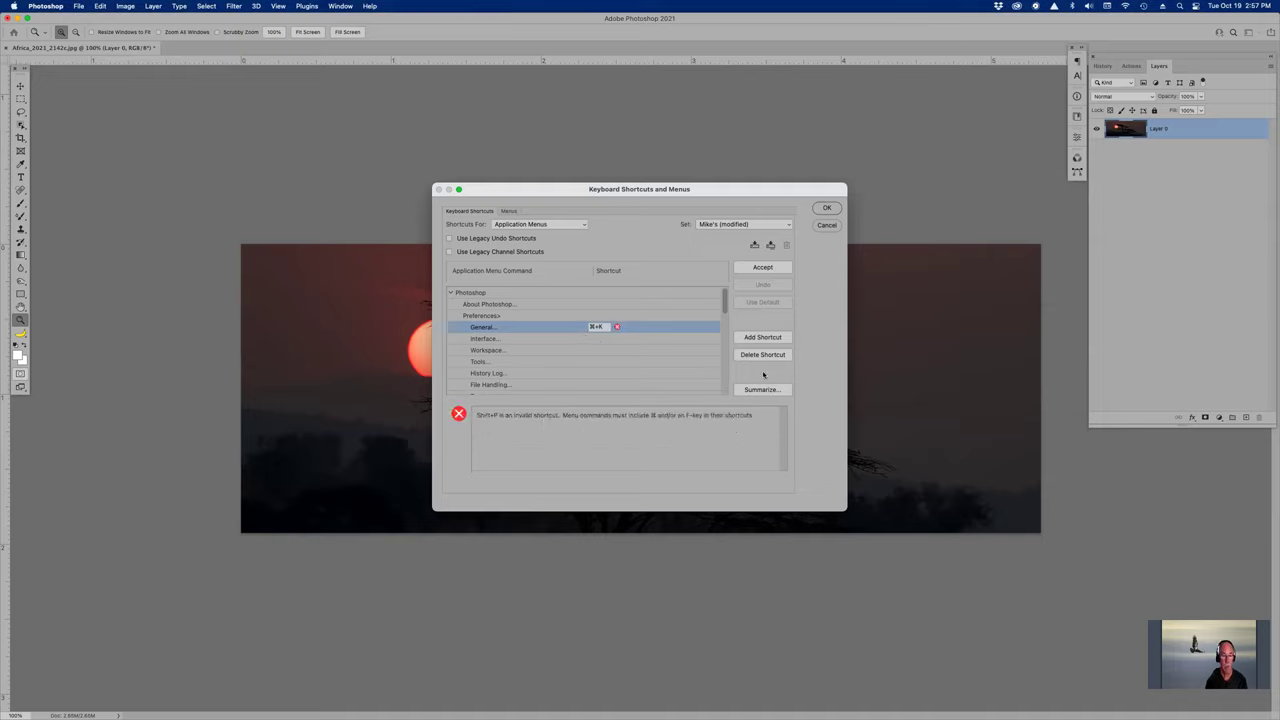
key(Return)
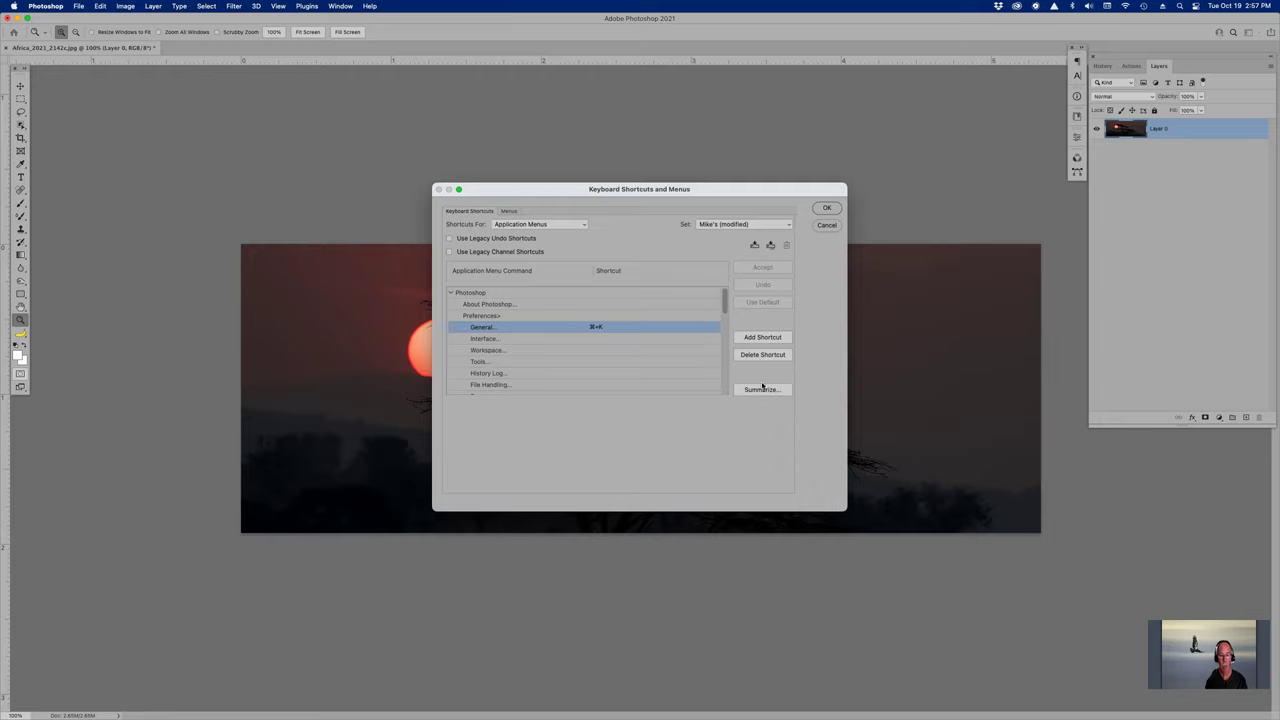
Step: View the save dialog for the keyboard shortcut summary, and cancel both it and the shortcut settings without changes
click(766, 390)
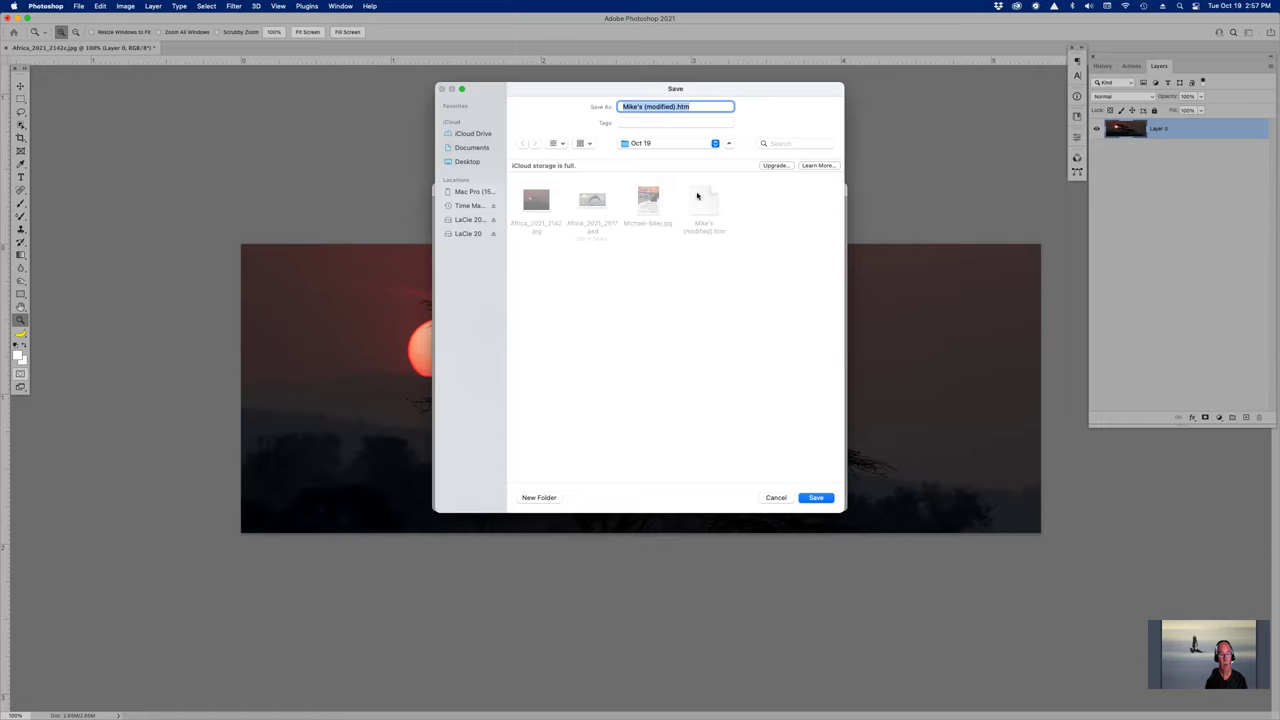
click(776, 497)
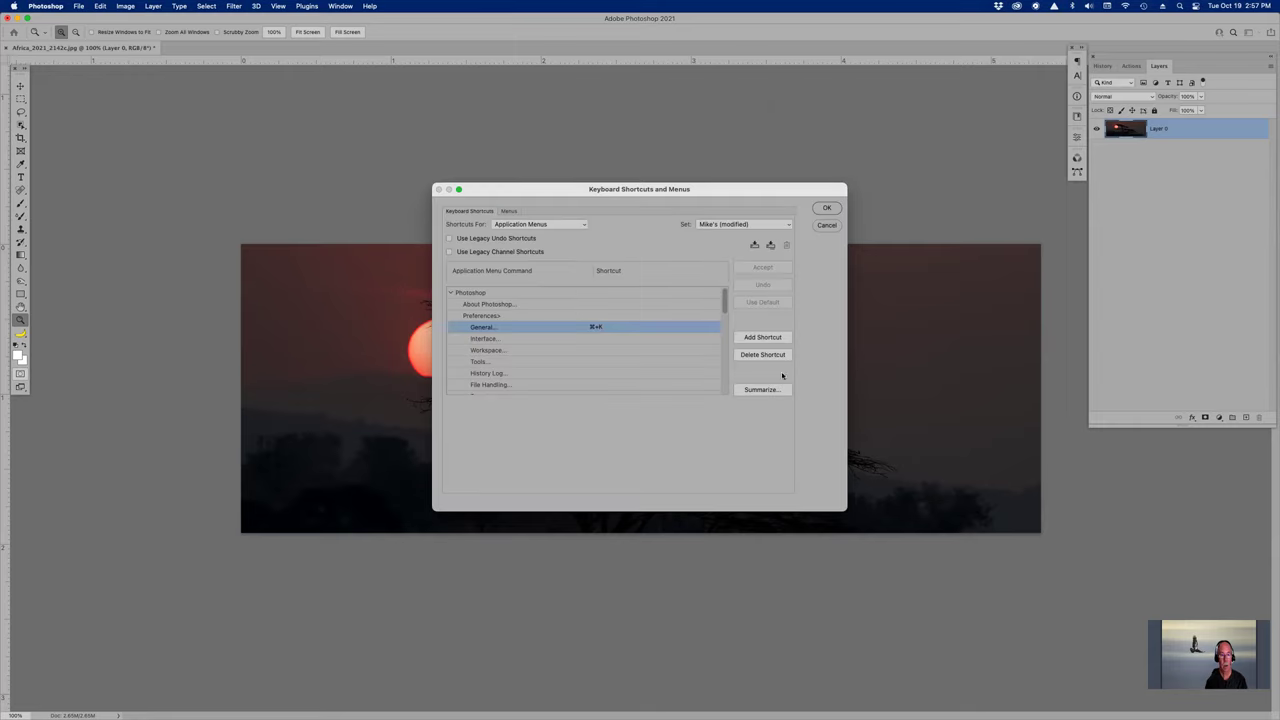
click(826, 225)
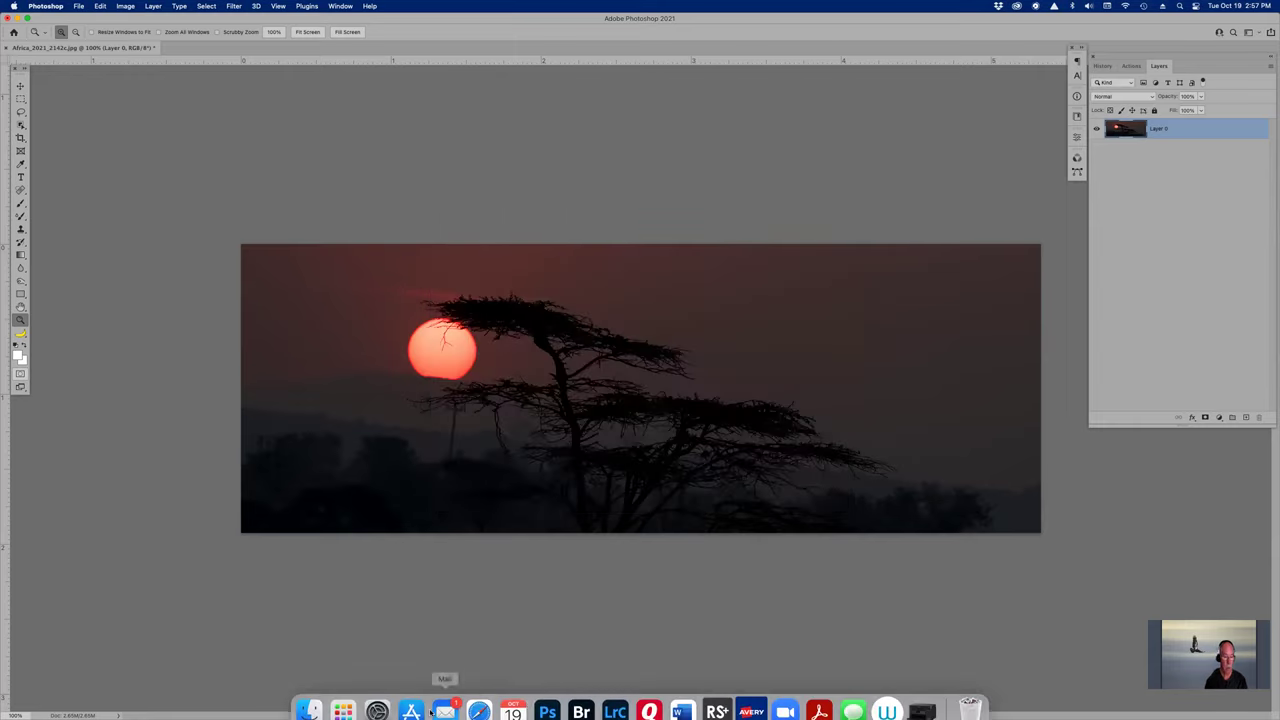
Step: Switch to Bridge, open the saved keyboard shortcut summary from the Oct 19 folder, read through its commands, and return to Photoshop
click(581, 697)
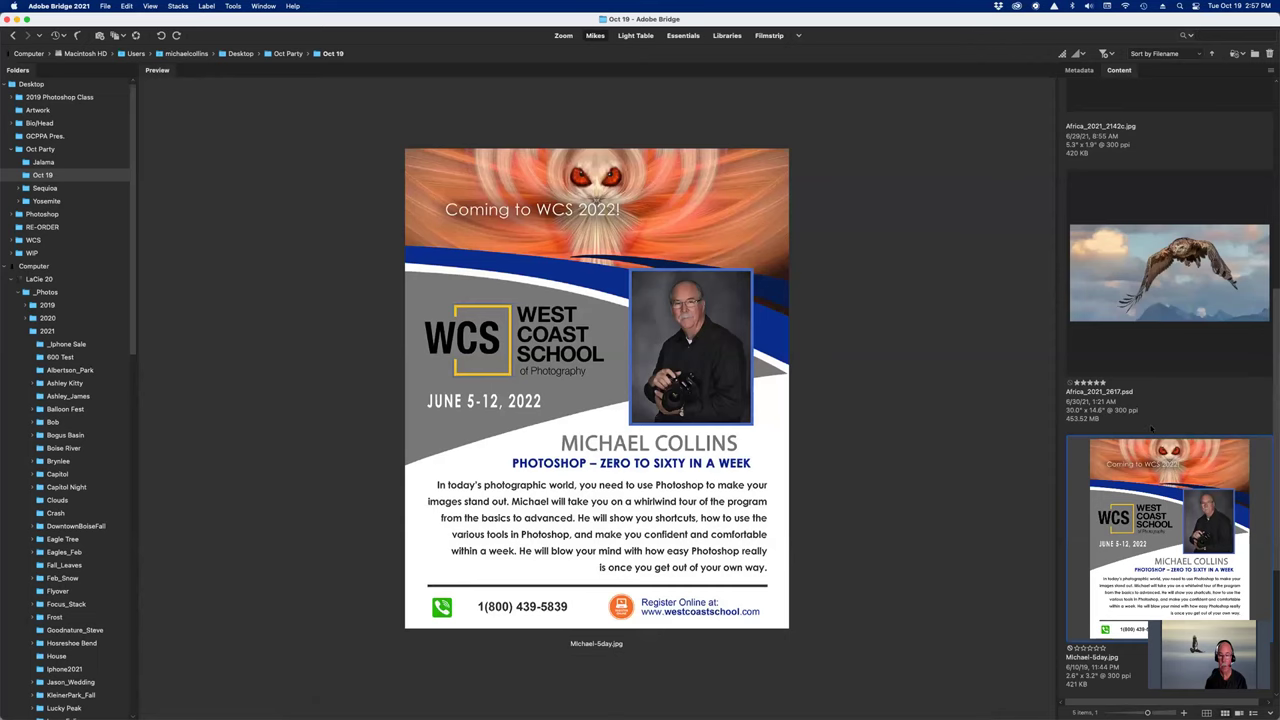
scroll(1151, 425, down, 3)
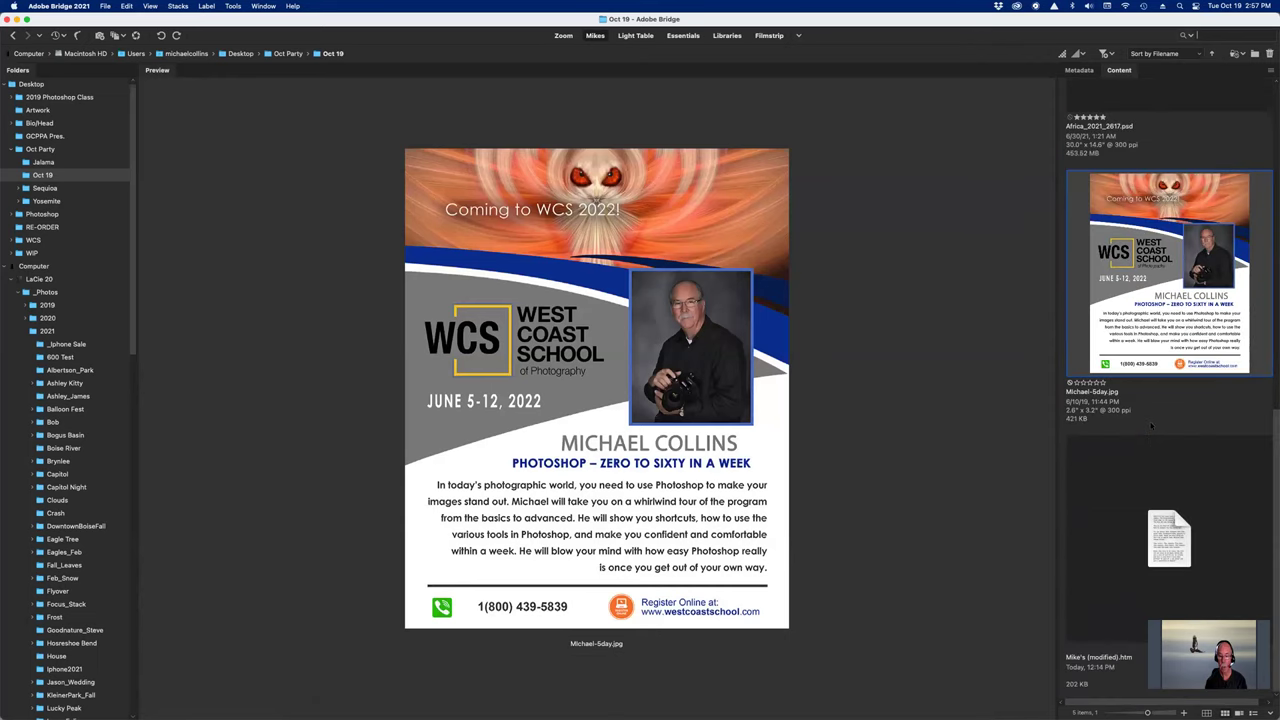
double_click(1161, 530)
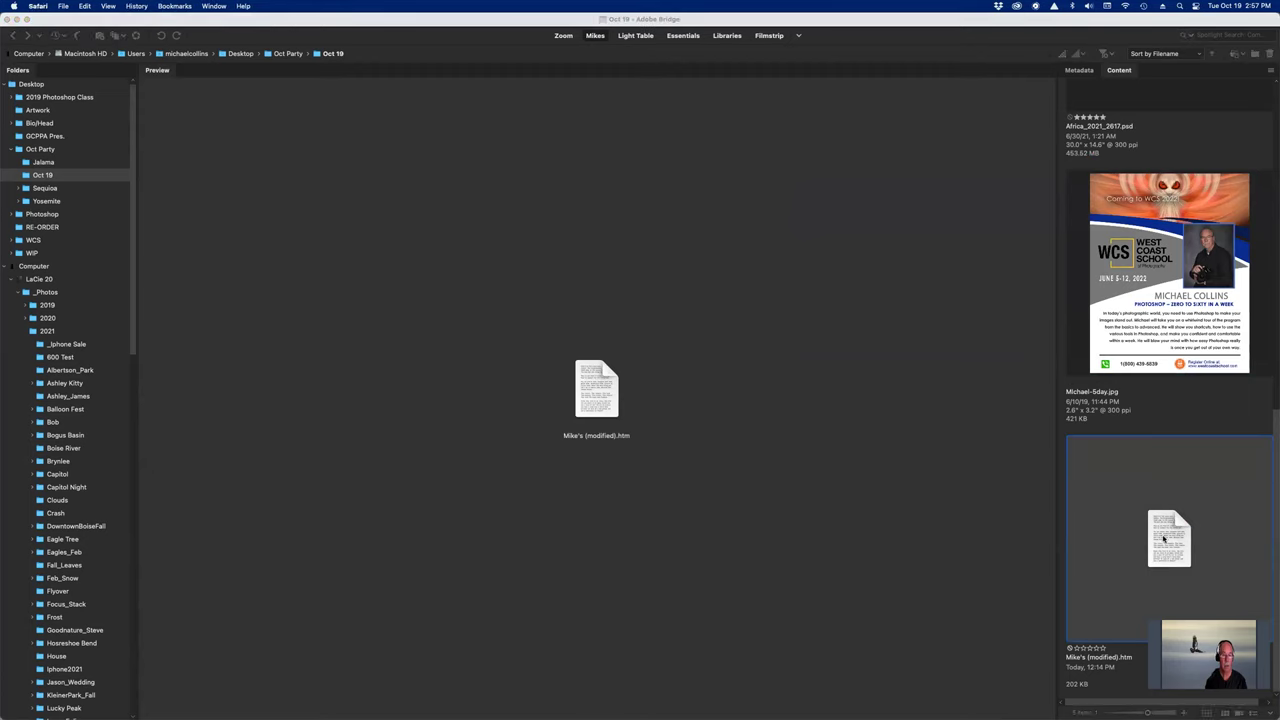
scroll(701, 341, down, 8)
scroll(704, 325, down, 10)
scroll(704, 326, down, 2)
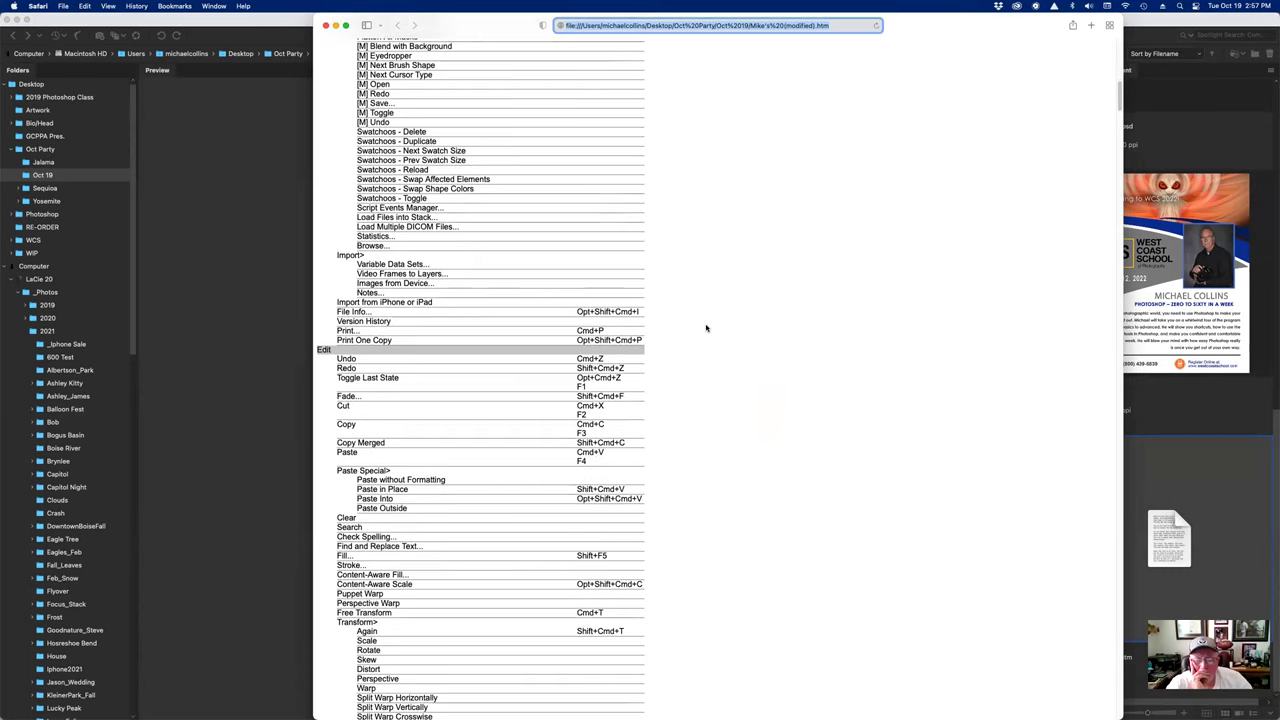
scroll(706, 327, down, 1)
scroll(706, 327, down, 20)
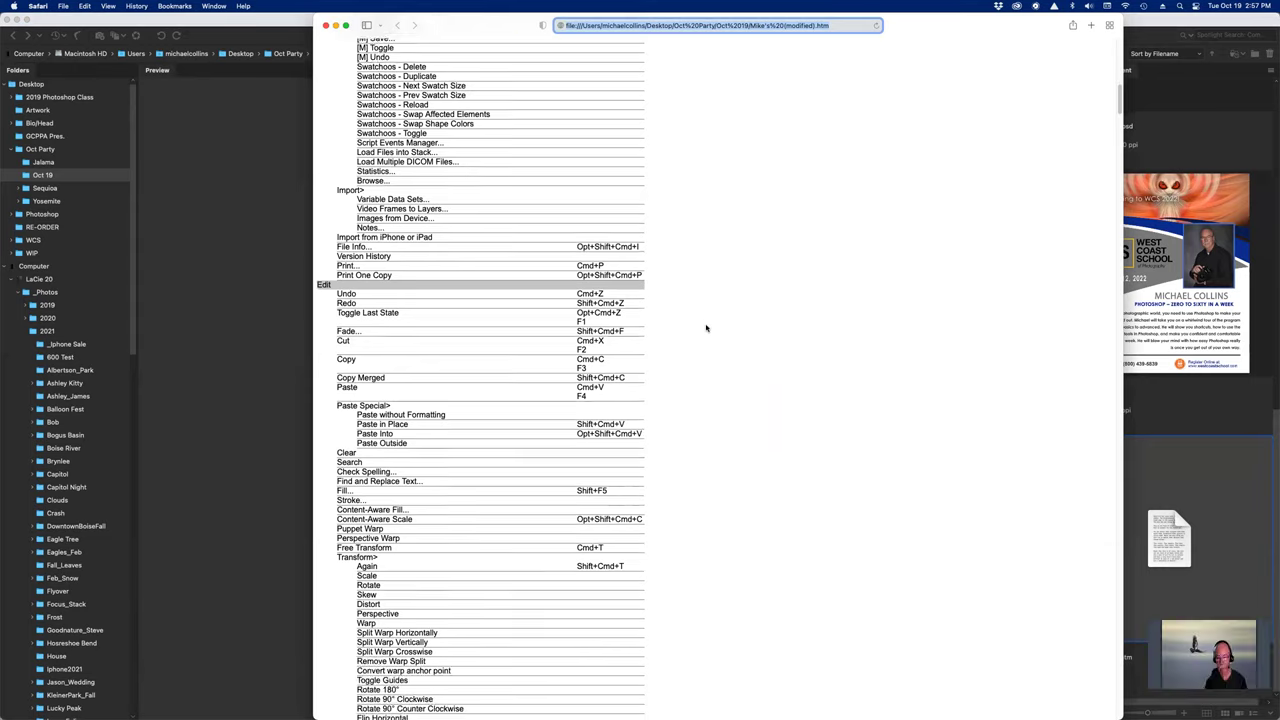
scroll(706, 327, down, 10)
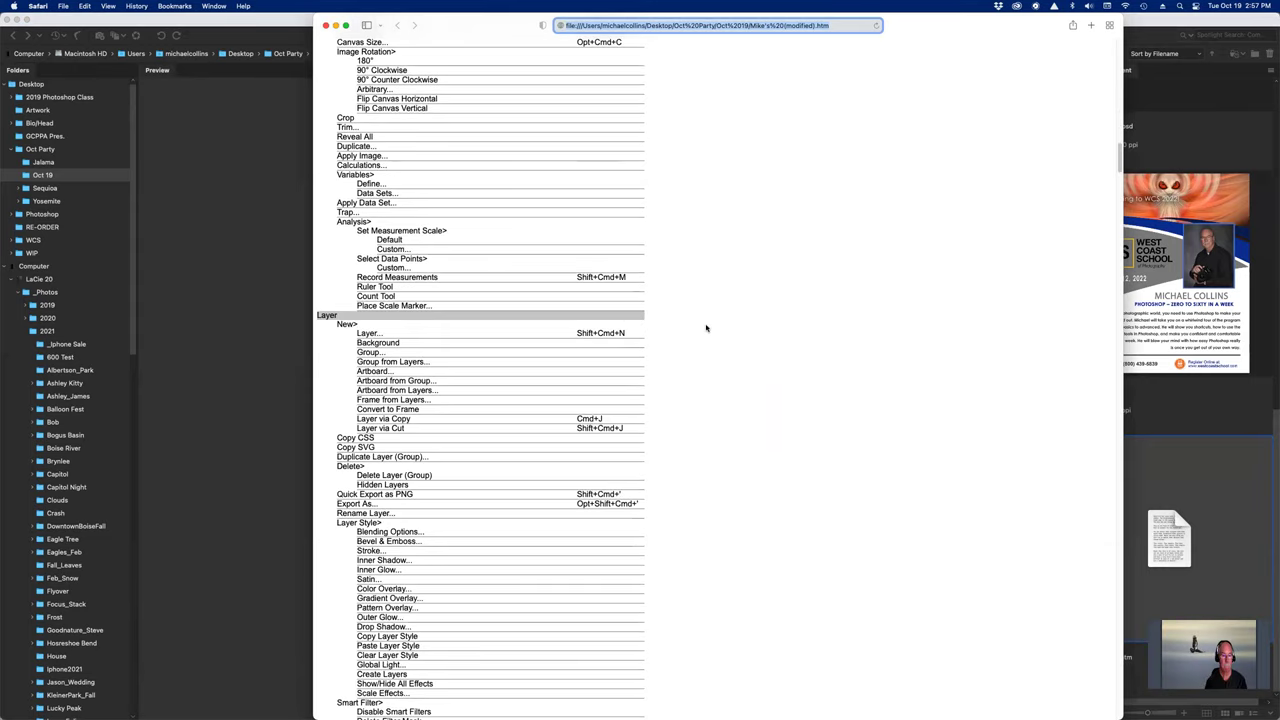
click(325, 29)
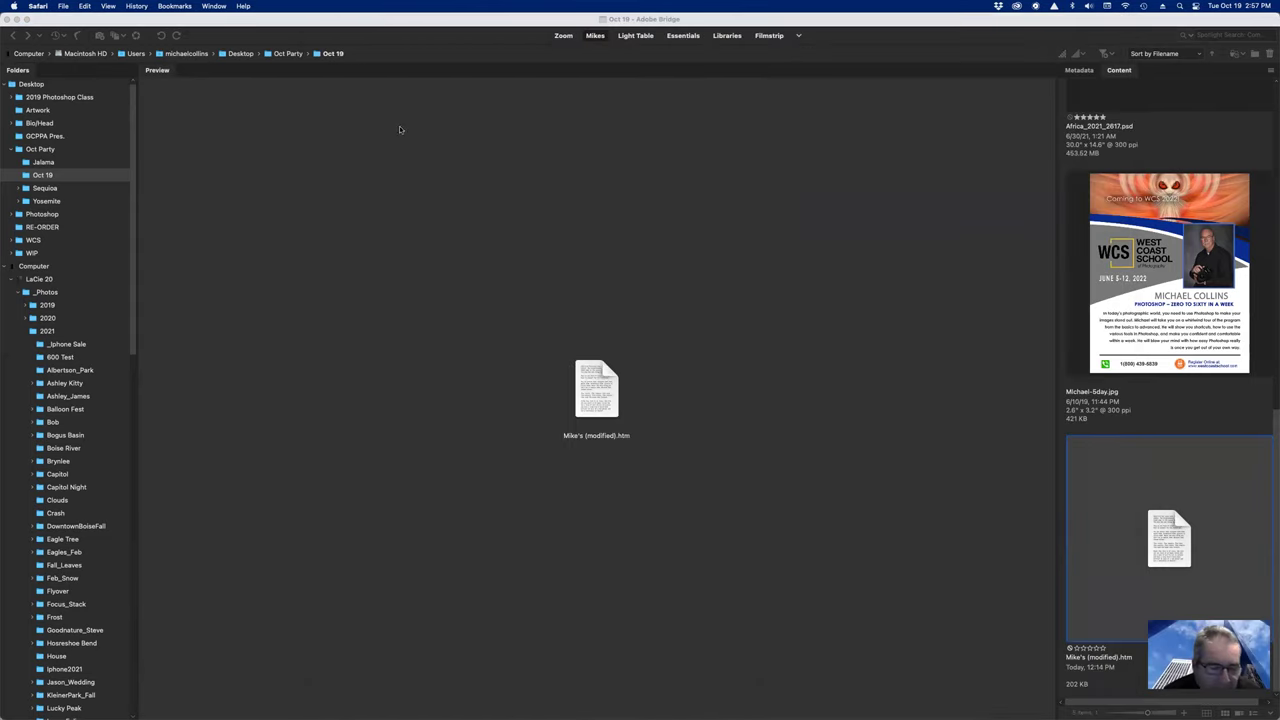
key(super+Tab)
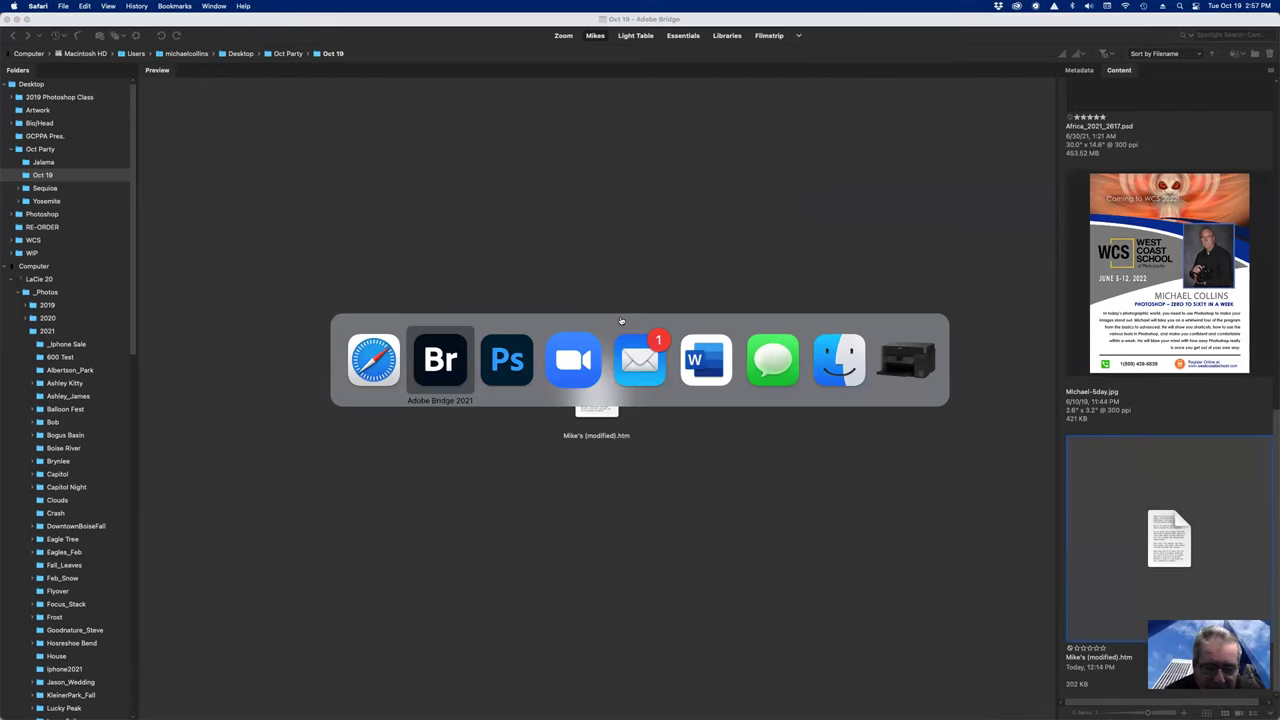
key(super+Tab)
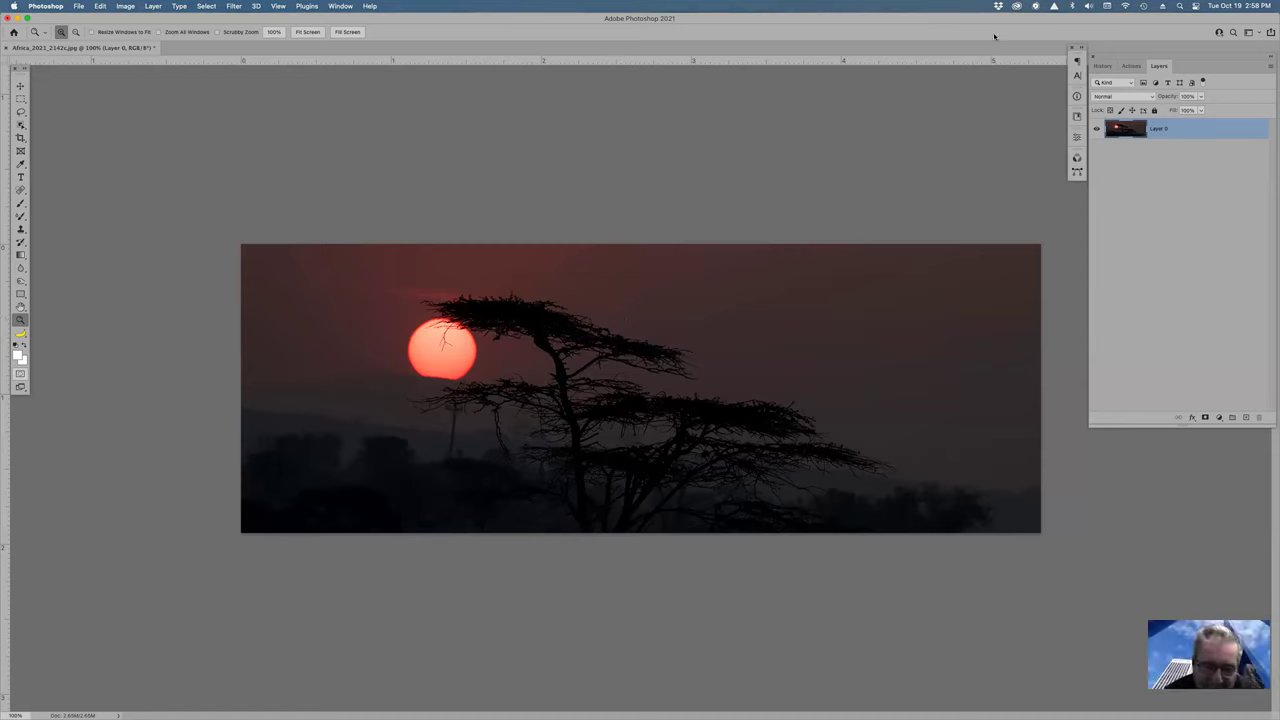
Step: View the saved actions and the keyboard shortcut categories for application menus, and cancel without changes
click(1131, 66)
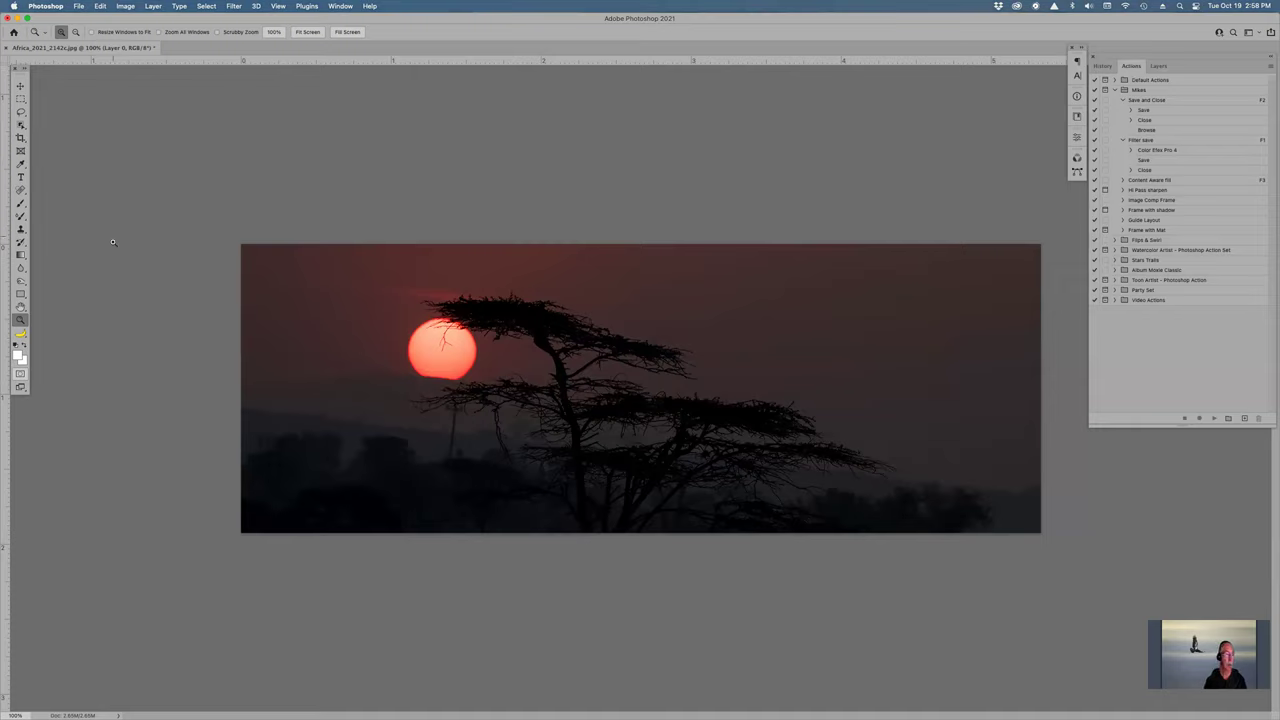
click(99, 7)
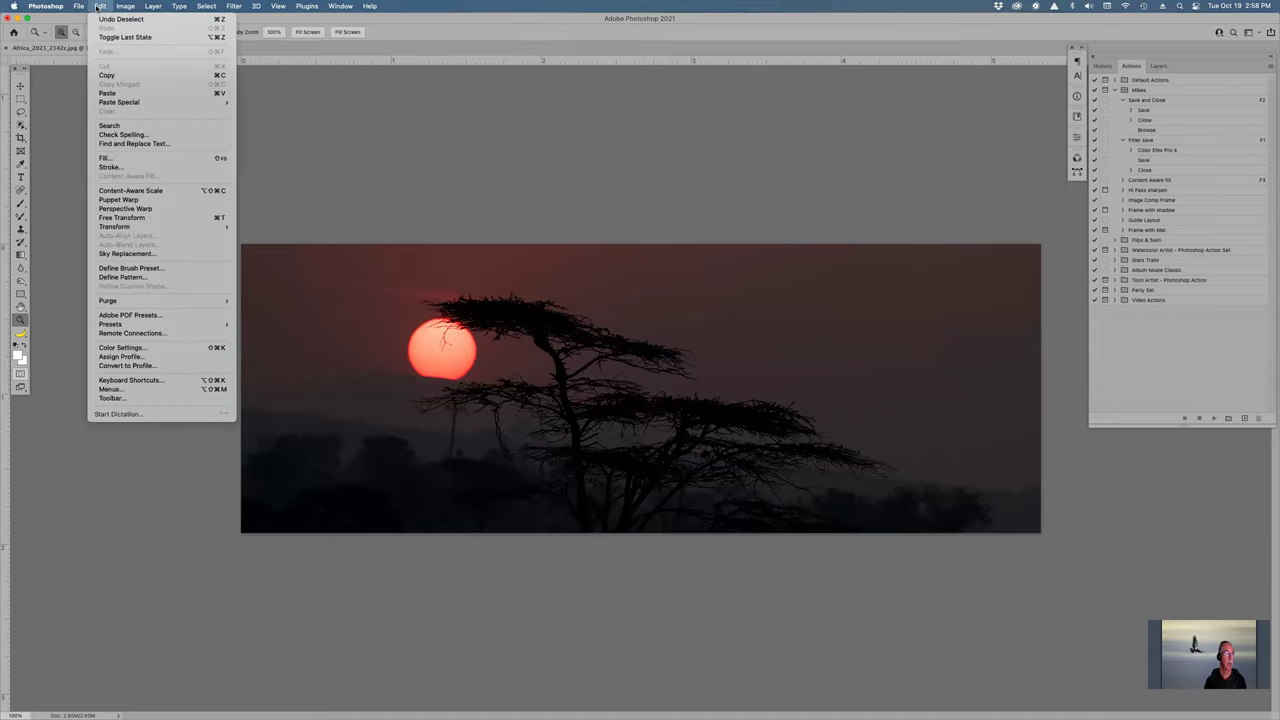
click(140, 381)
scroll(611, 338, down, 3)
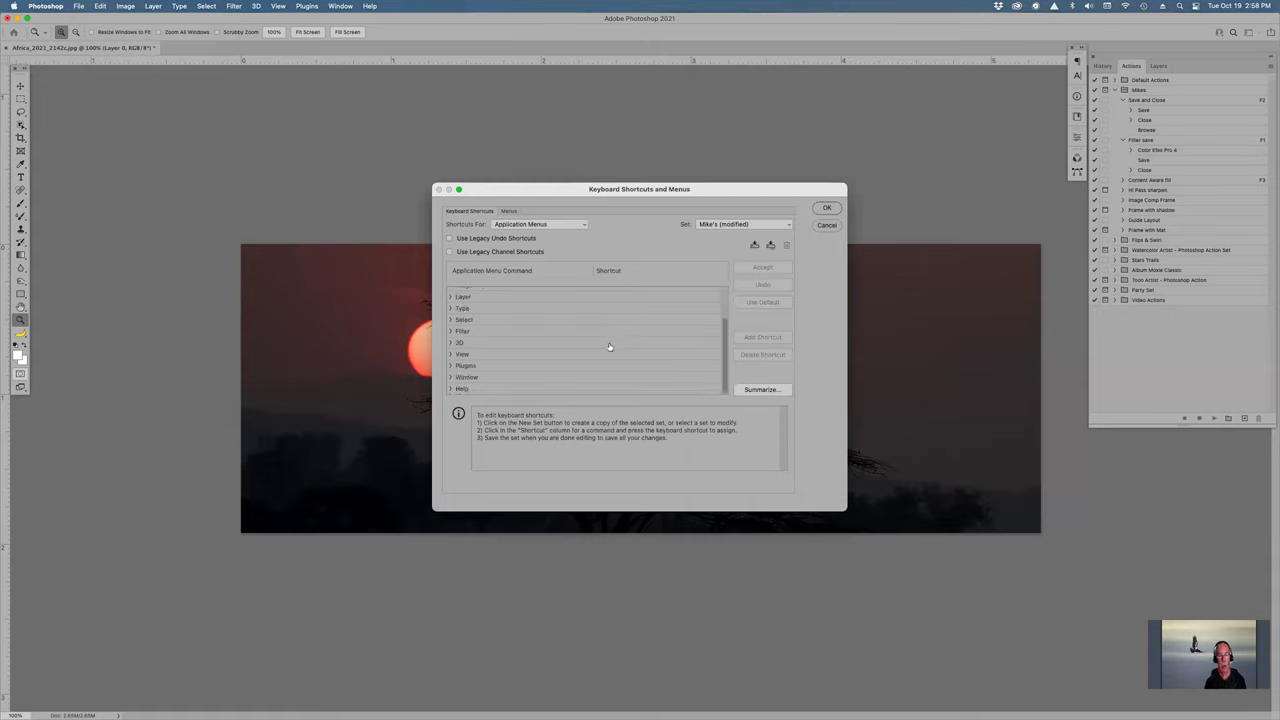
scroll(566, 350, up, 3)
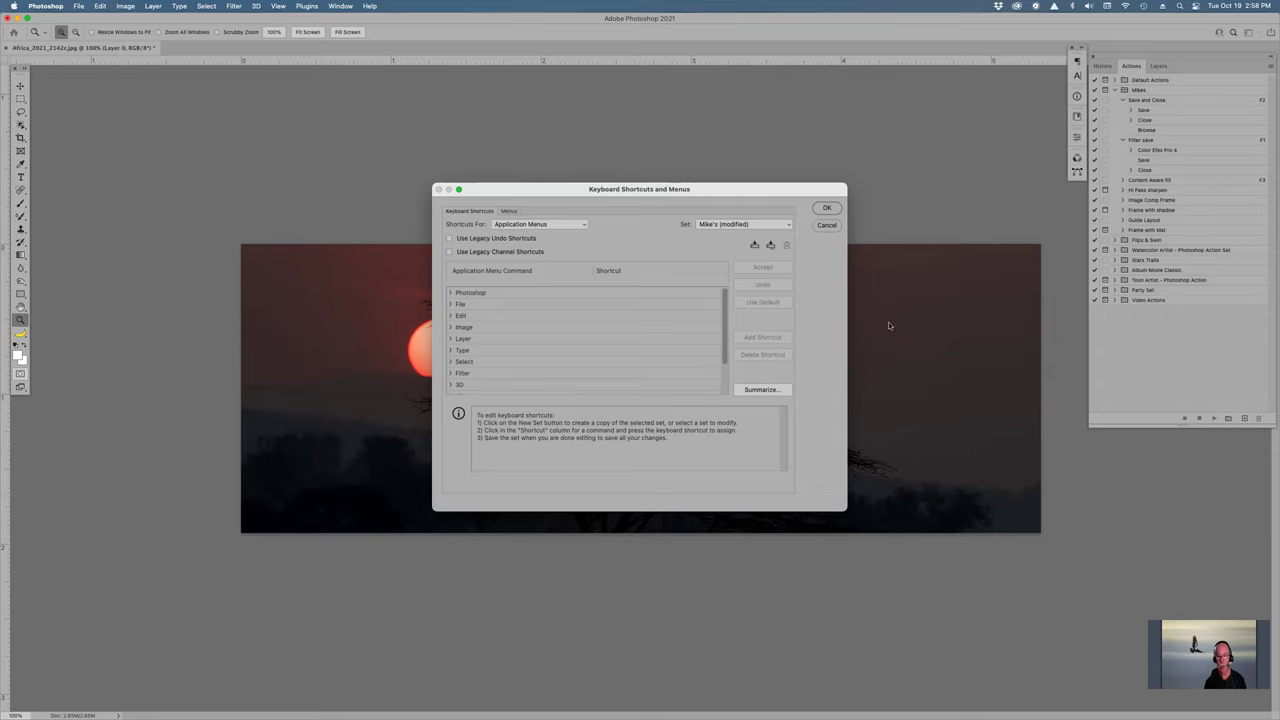
click(826, 225)
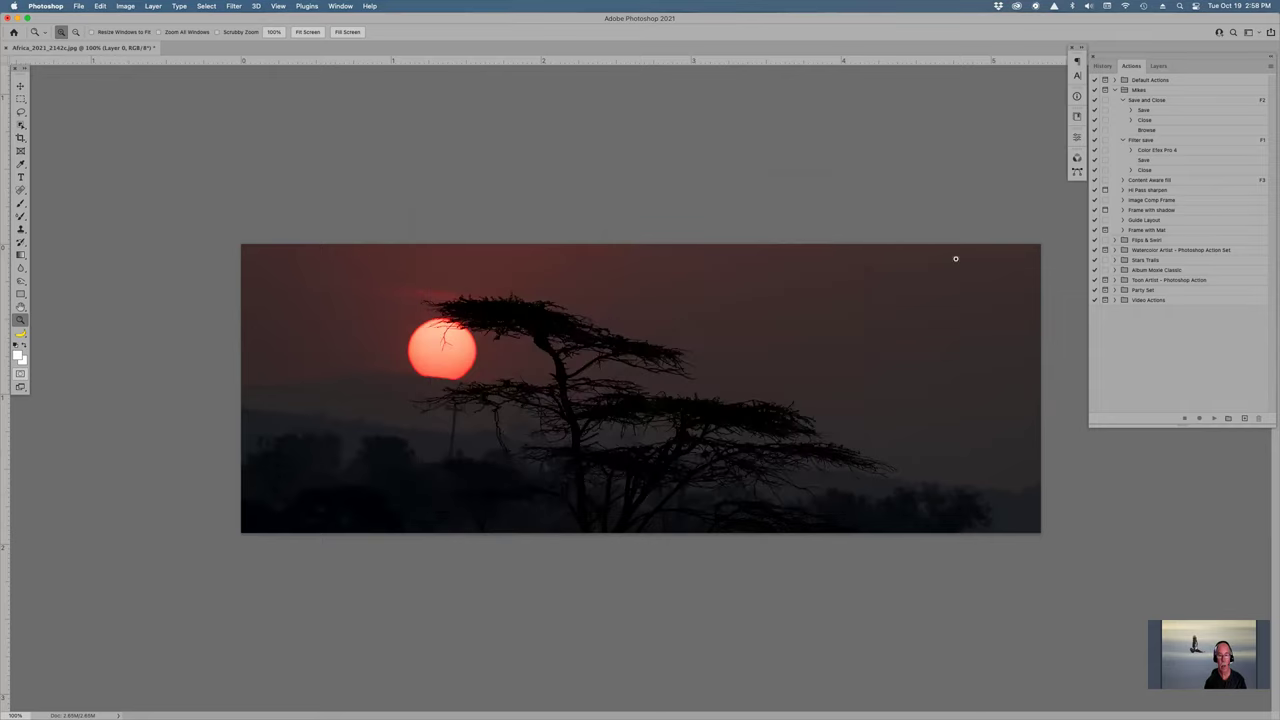
Step: Review the available adjustment layer types for Layer 0 and compare them with the direct image adjustment commands, without applying any
click(1163, 68)
click(1218, 417)
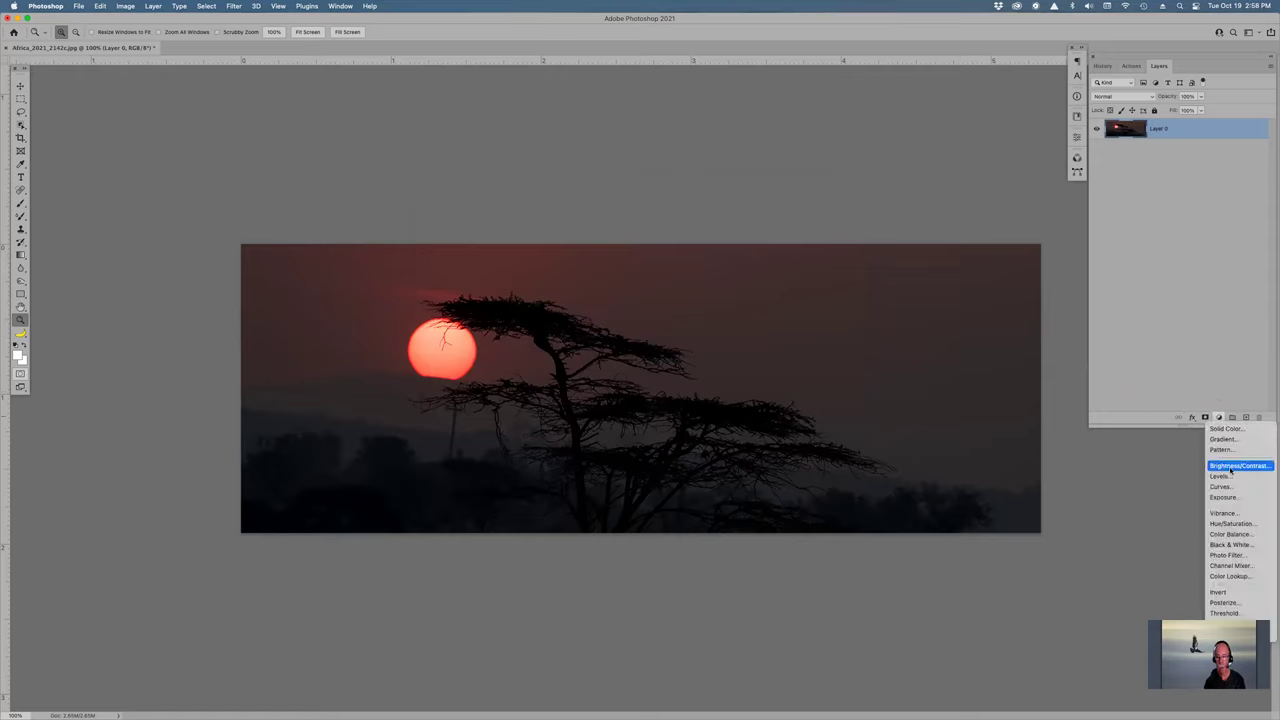
click(307, 147)
click(152, 6)
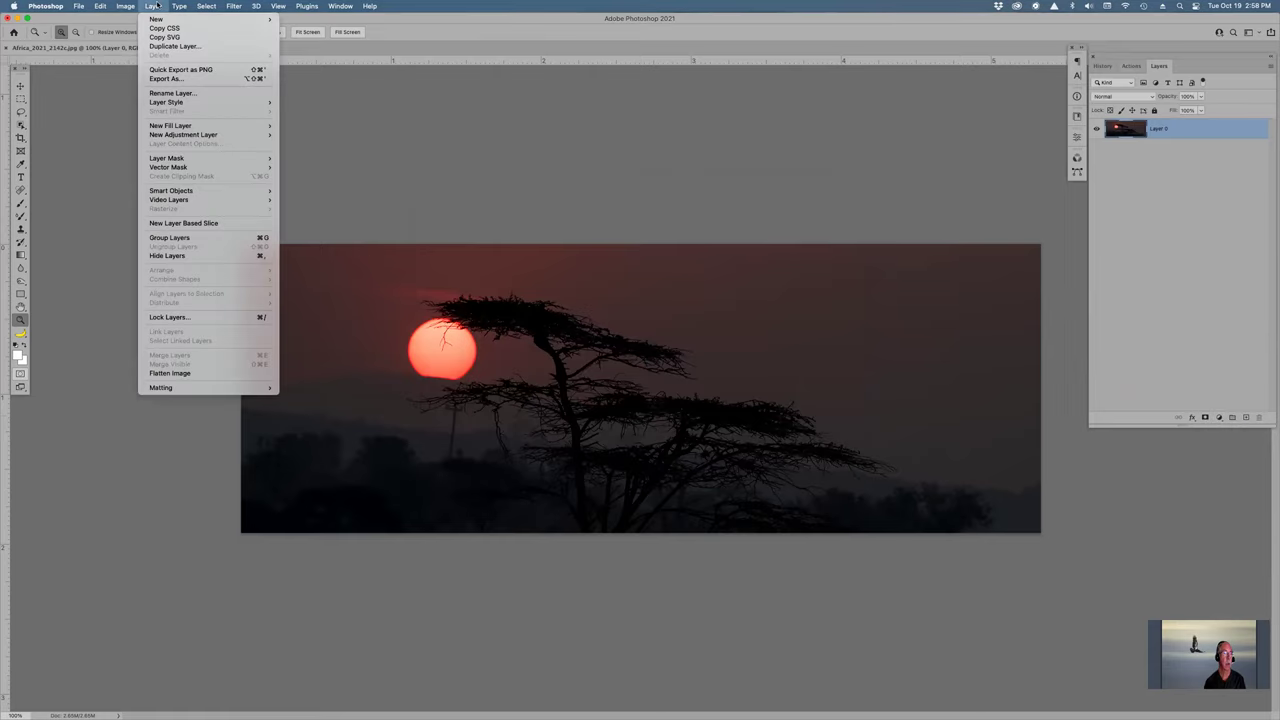
mouse_move(125, 6)
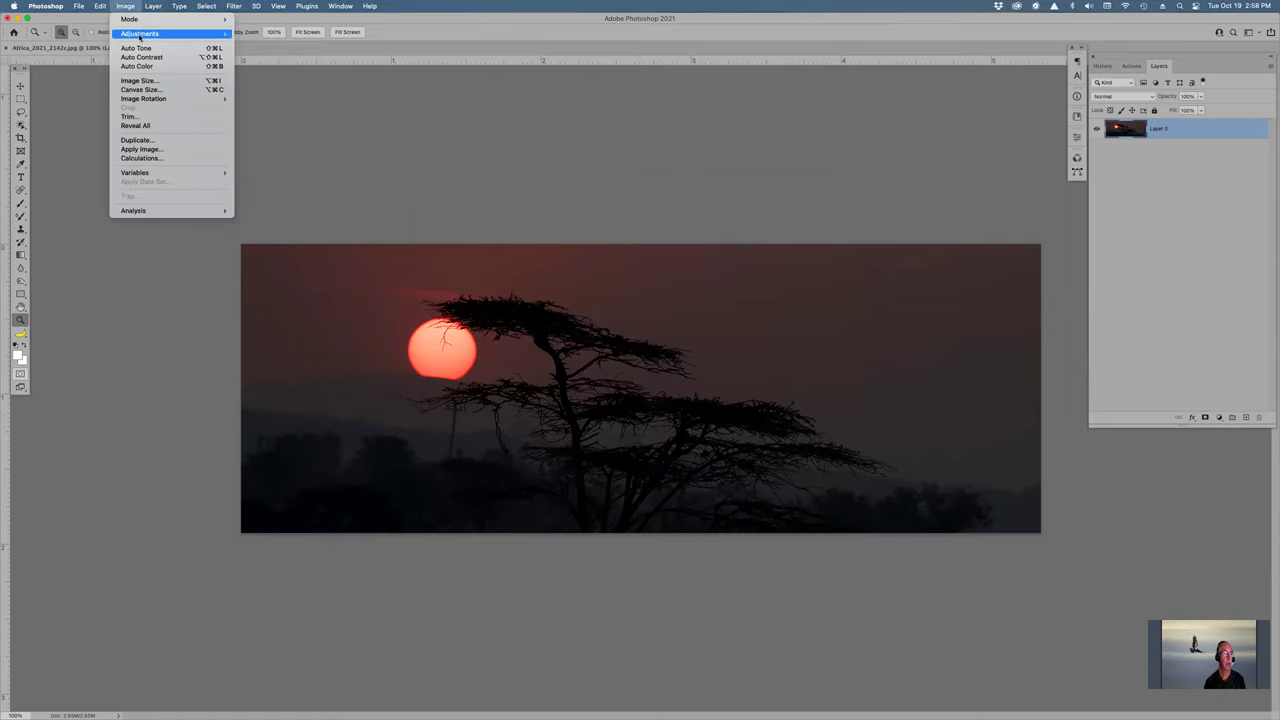
mouse_move(139, 35)
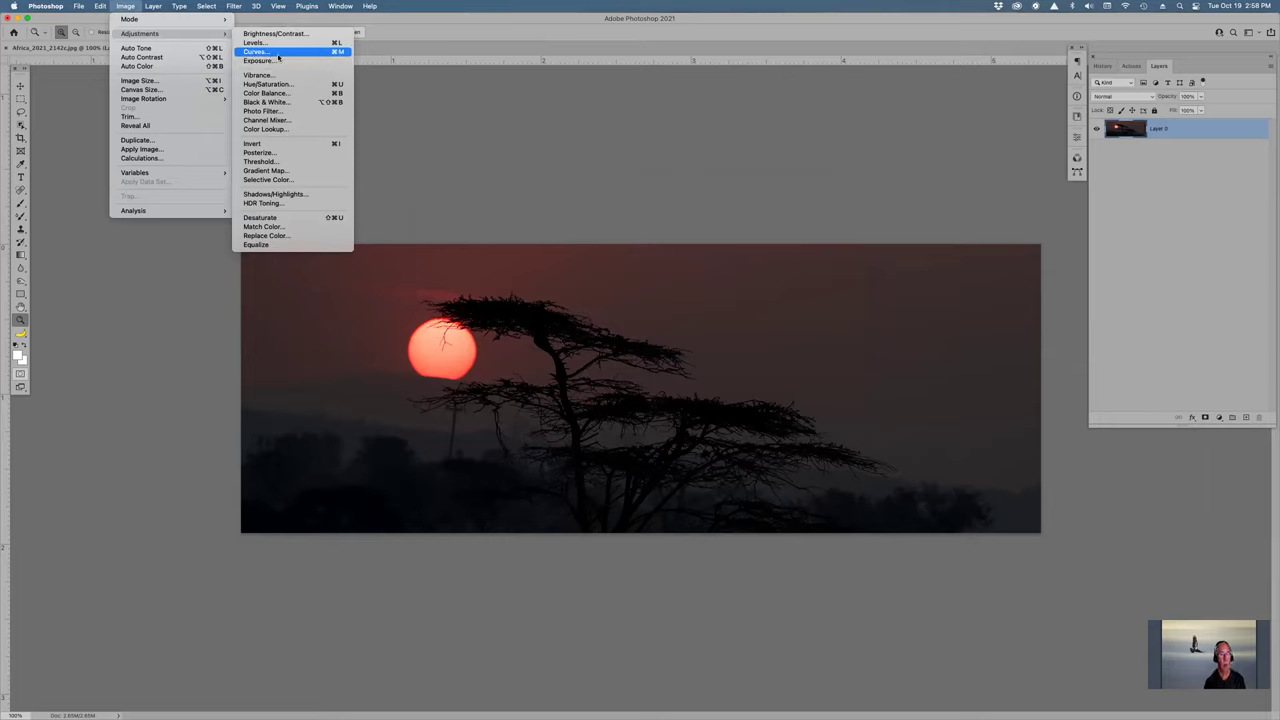
click(1218, 418)
click(1218, 418)
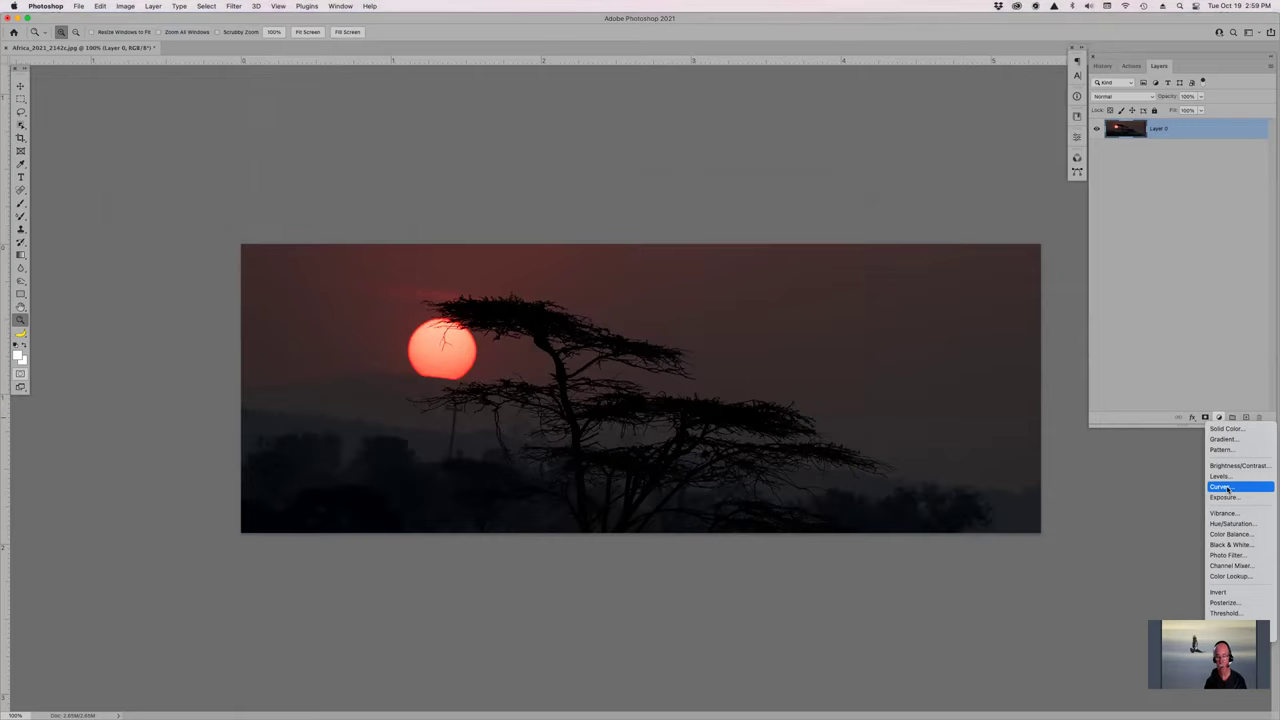
click(635, 109)
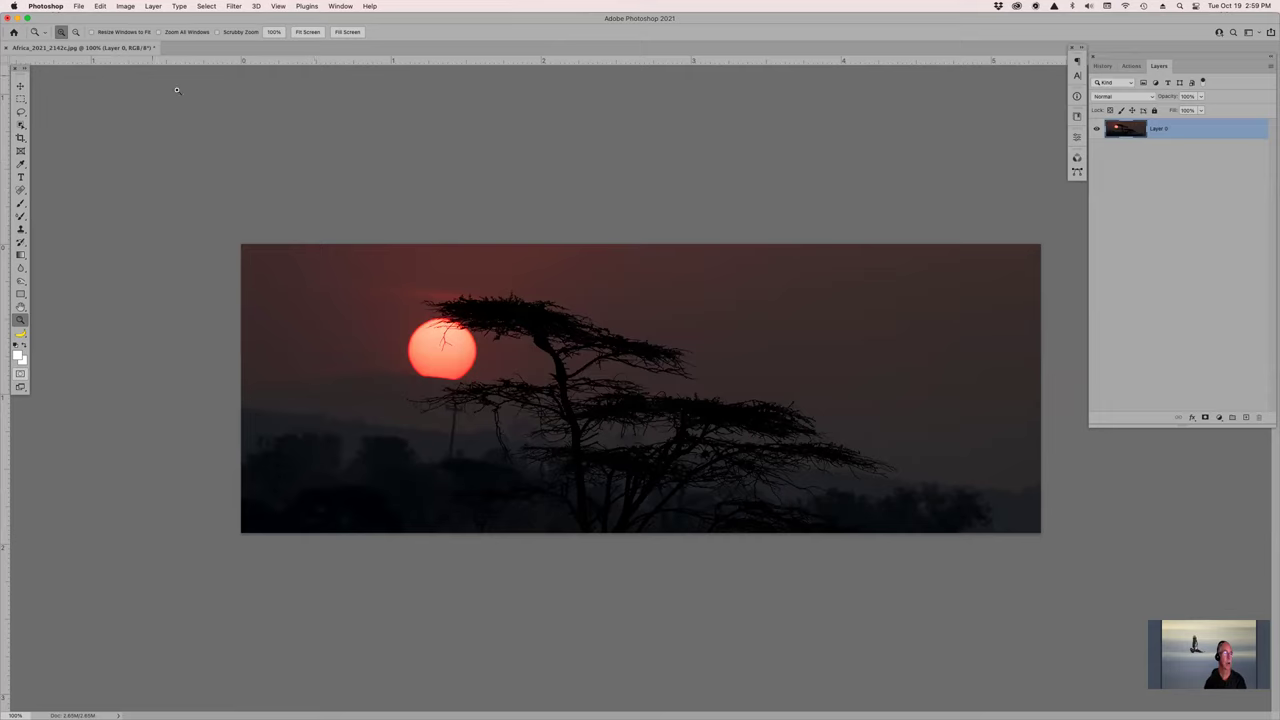
Step: Open the toolbar customization and try moving the Polygonal Lasso Tool from the toolbar to the extra tools
click(82, 7)
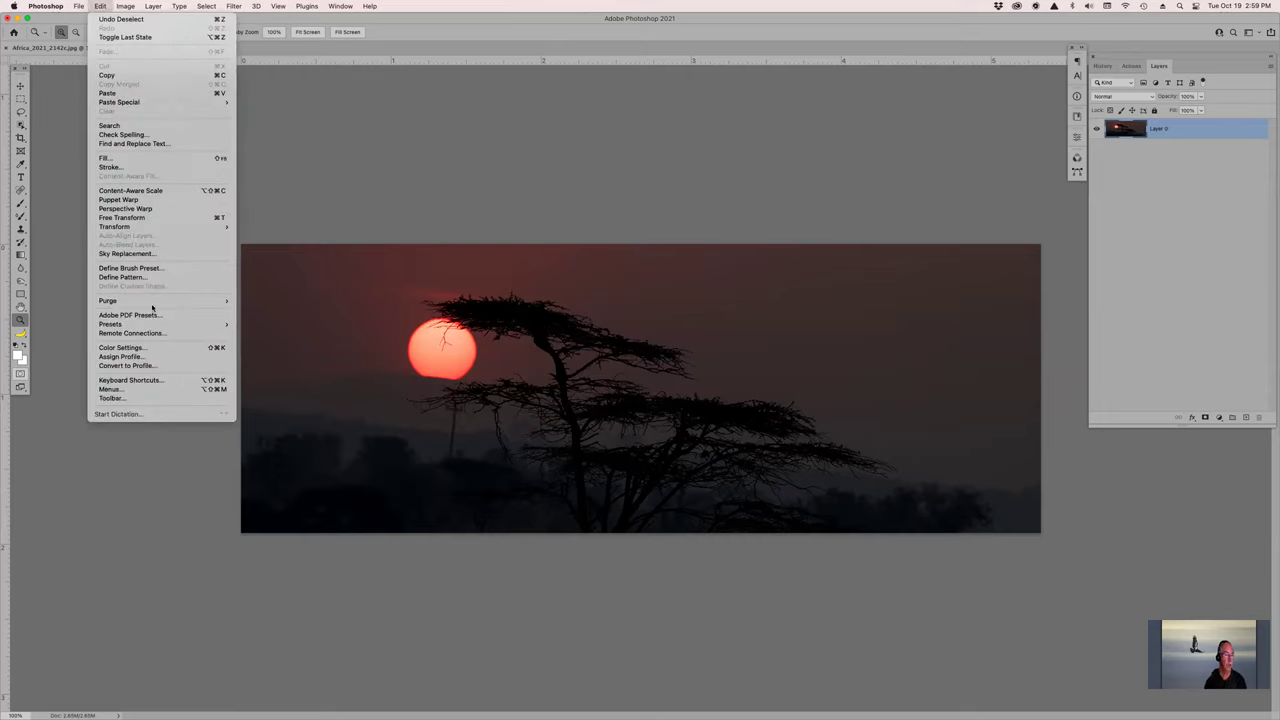
click(163, 399)
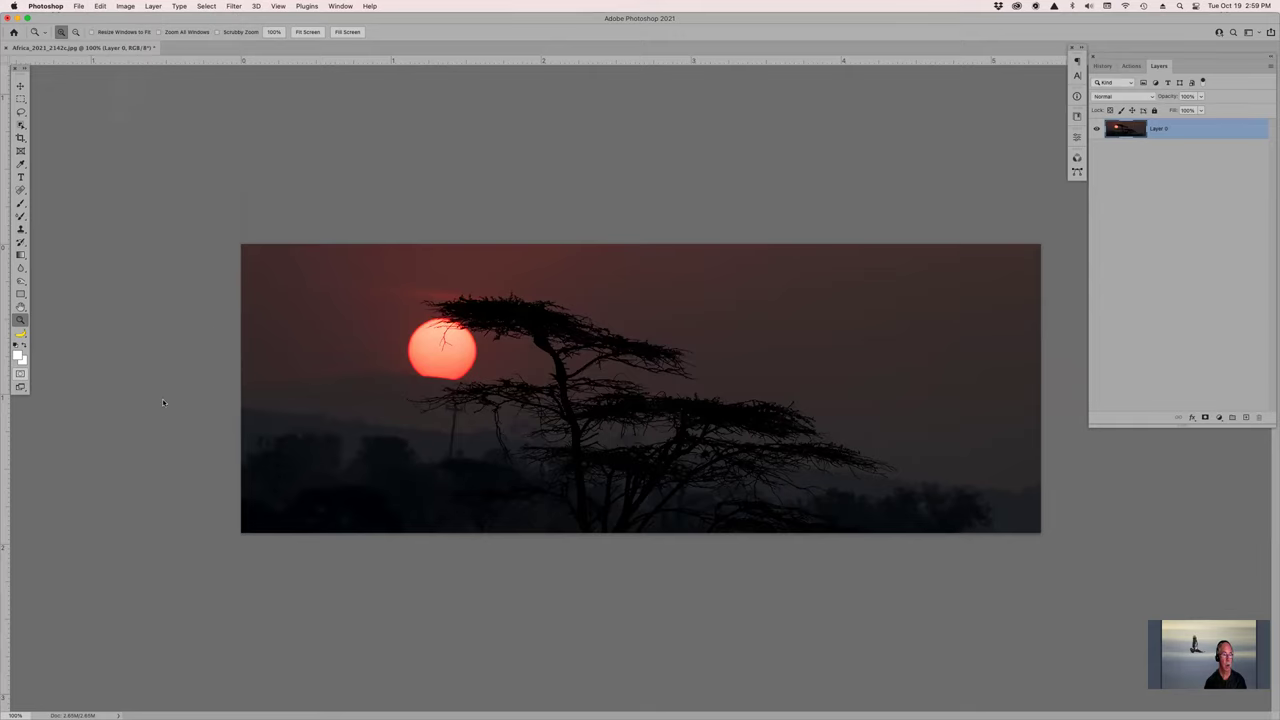
drag(598, 190, 433, 127)
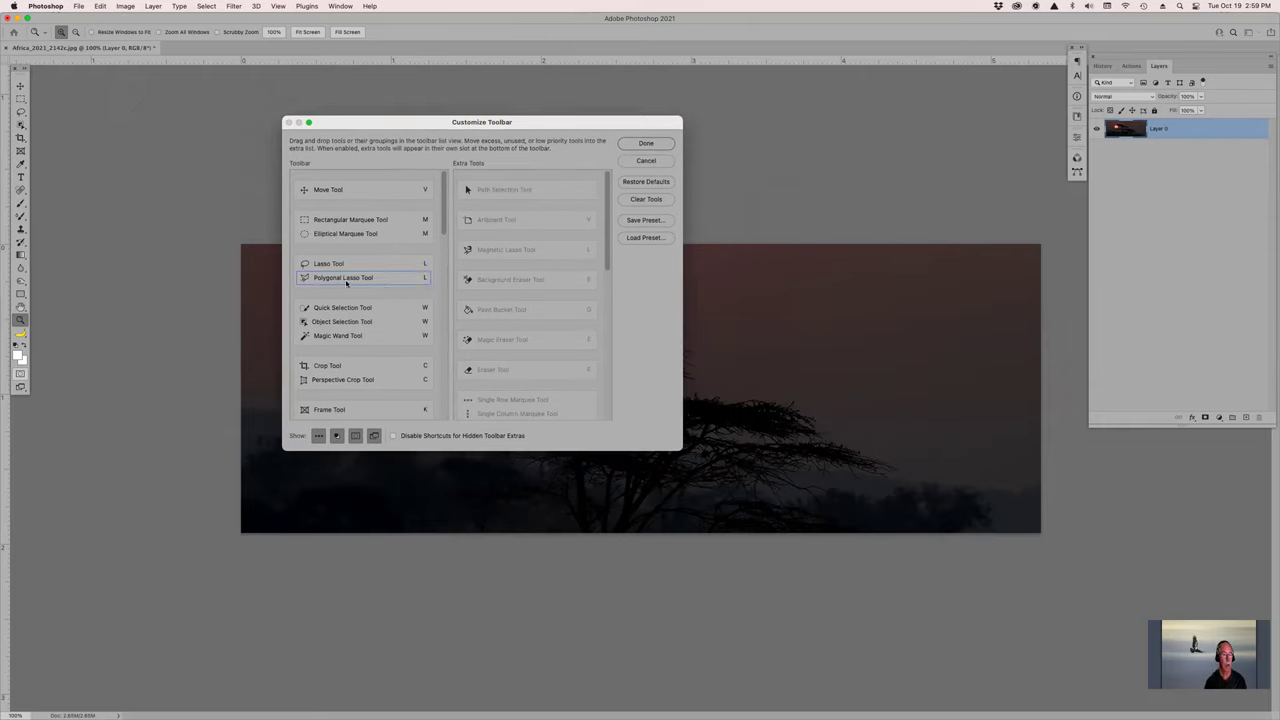
drag(347, 281, 512, 267)
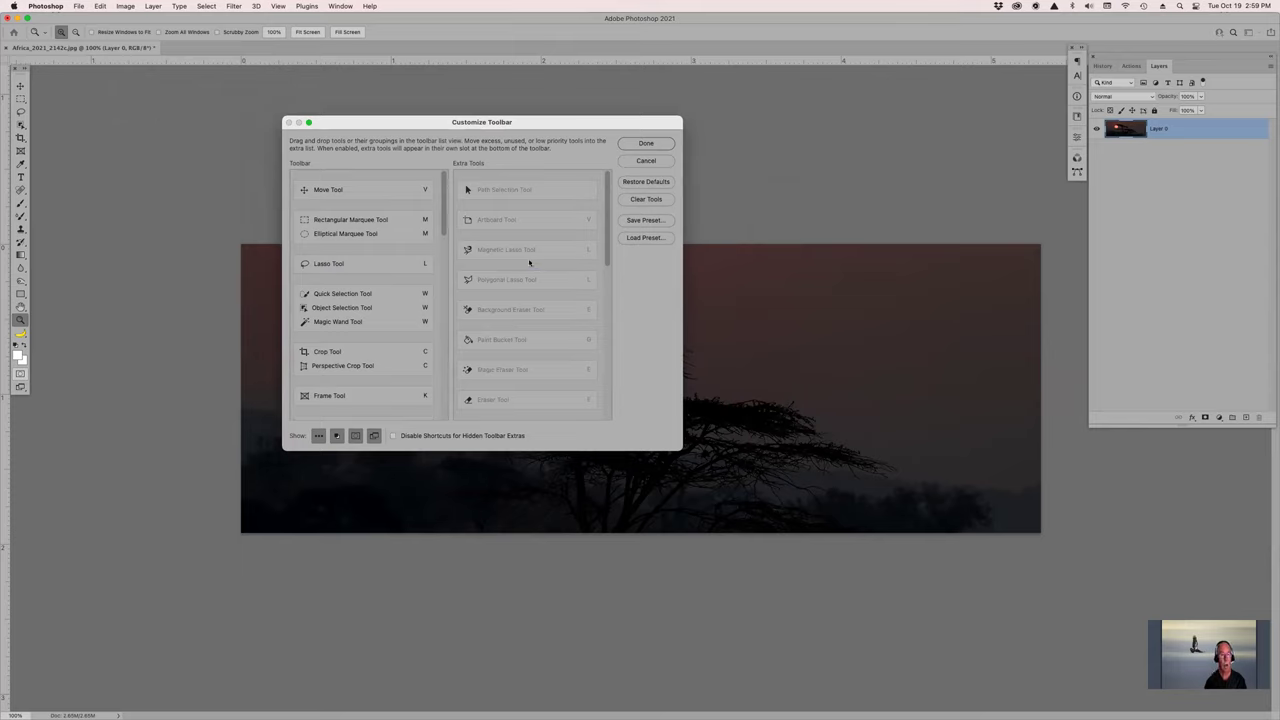
mouse_move(520, 282)
mouse_down()
mouse_move(371, 264)
mouse_move(367, 280)
mouse_move(543, 276)
mouse_up()
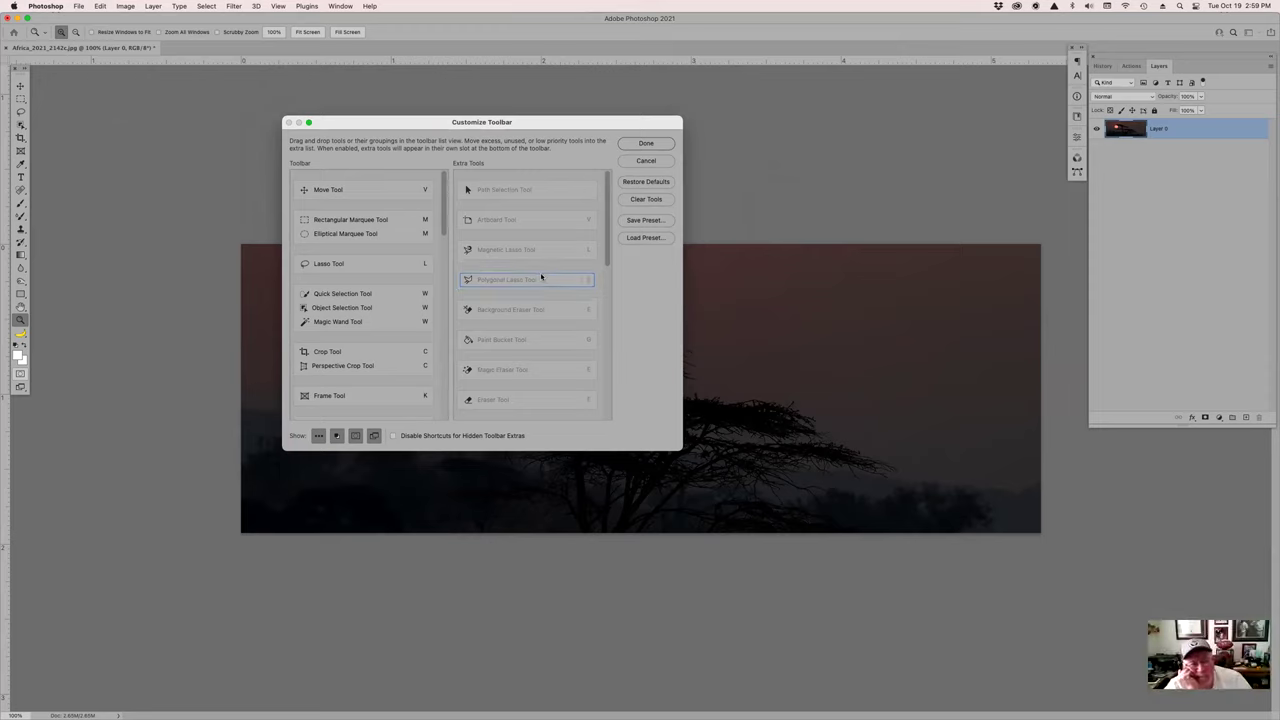
Step: Look through the remaining tool groups in the toolbar customization and cancel the dialog without saving changes
scroll(392, 292, down, 2)
scroll(392, 292, down, 7)
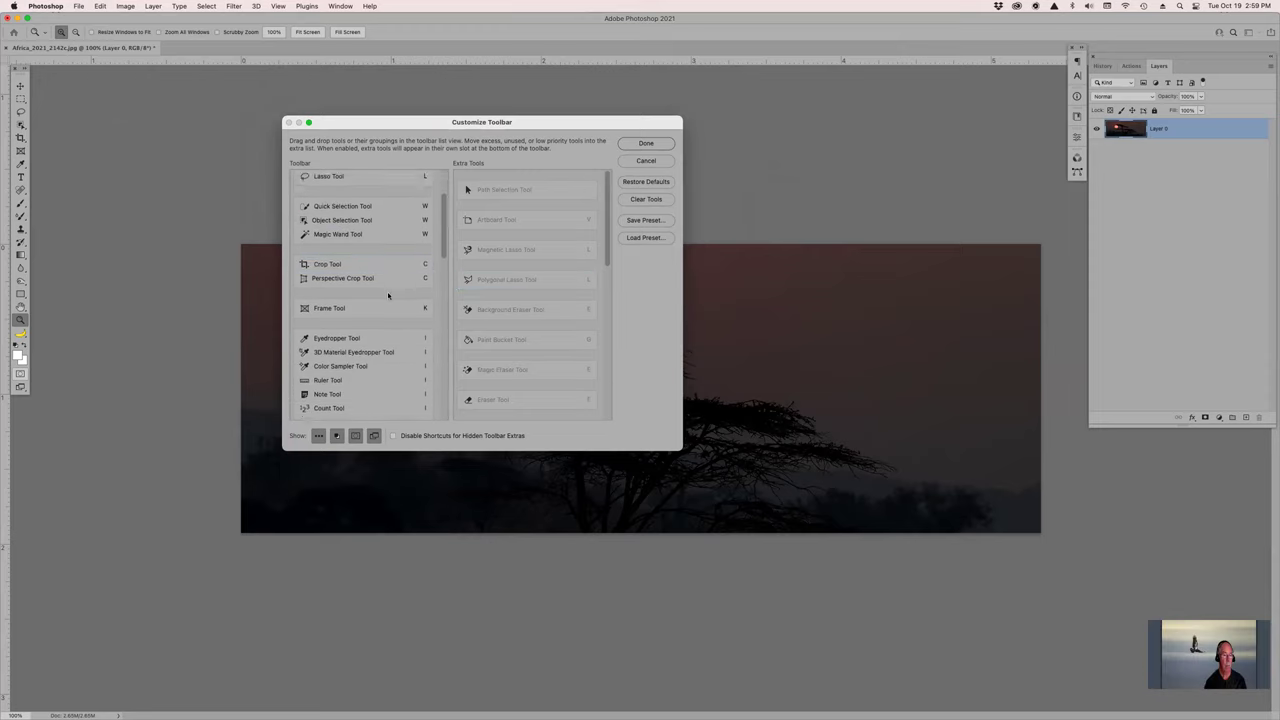
scroll(375, 290, down, 8)
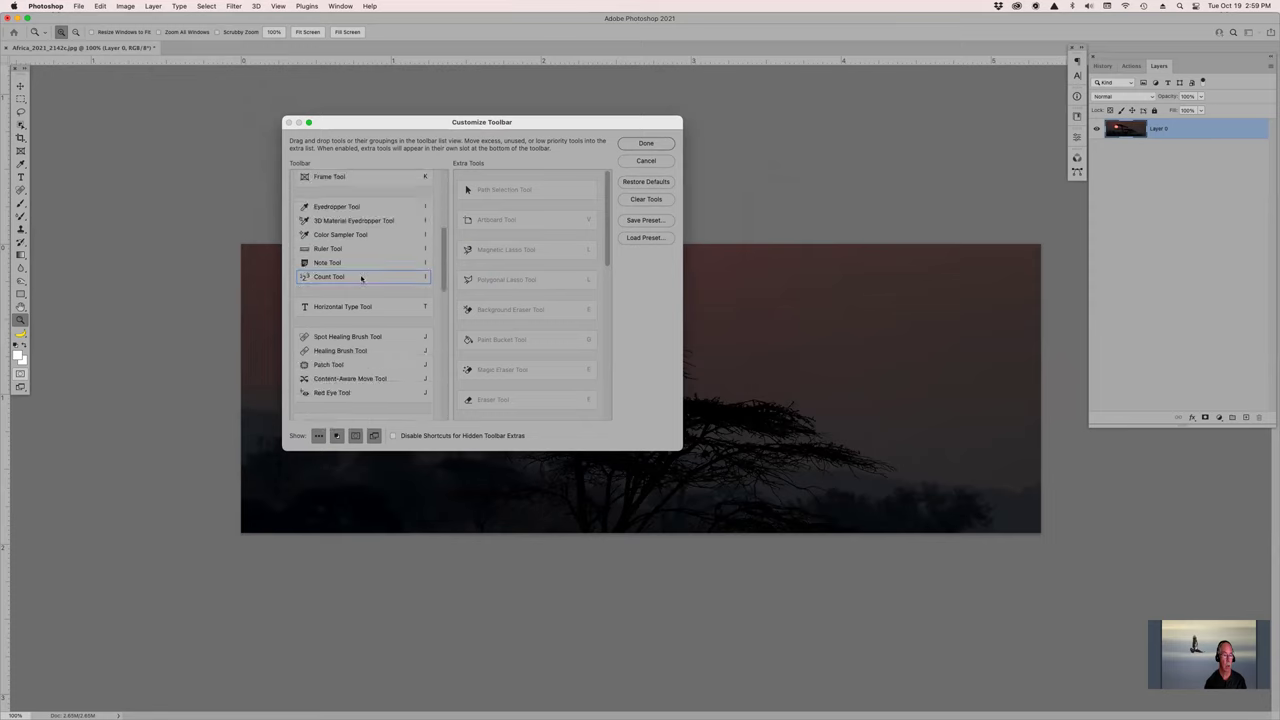
scroll(362, 286, down, 4)
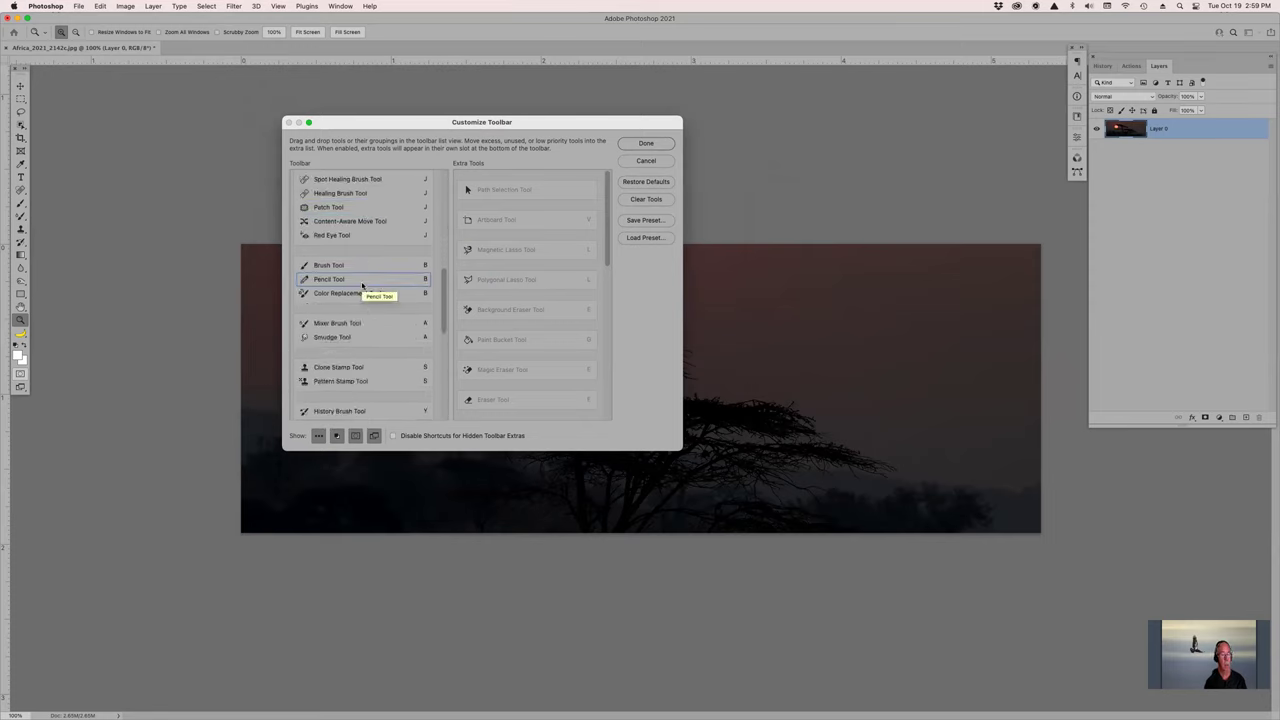
scroll(362, 290, down, 4)
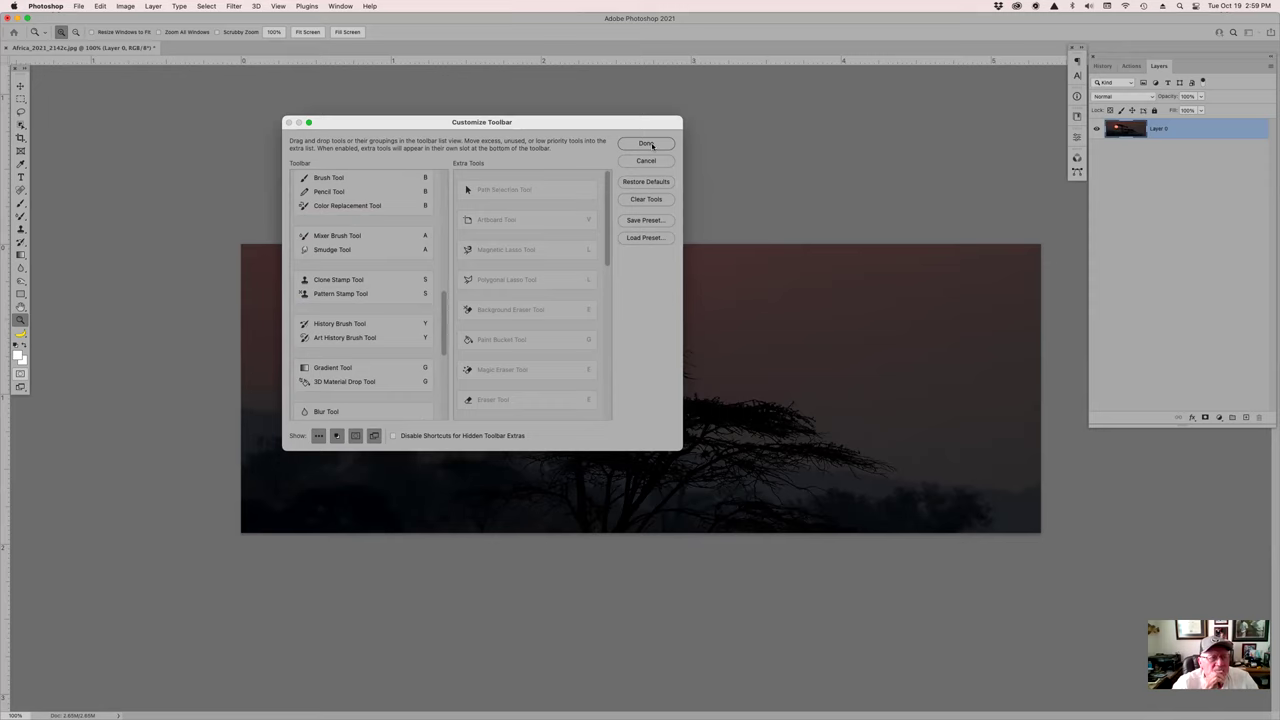
click(646, 162)
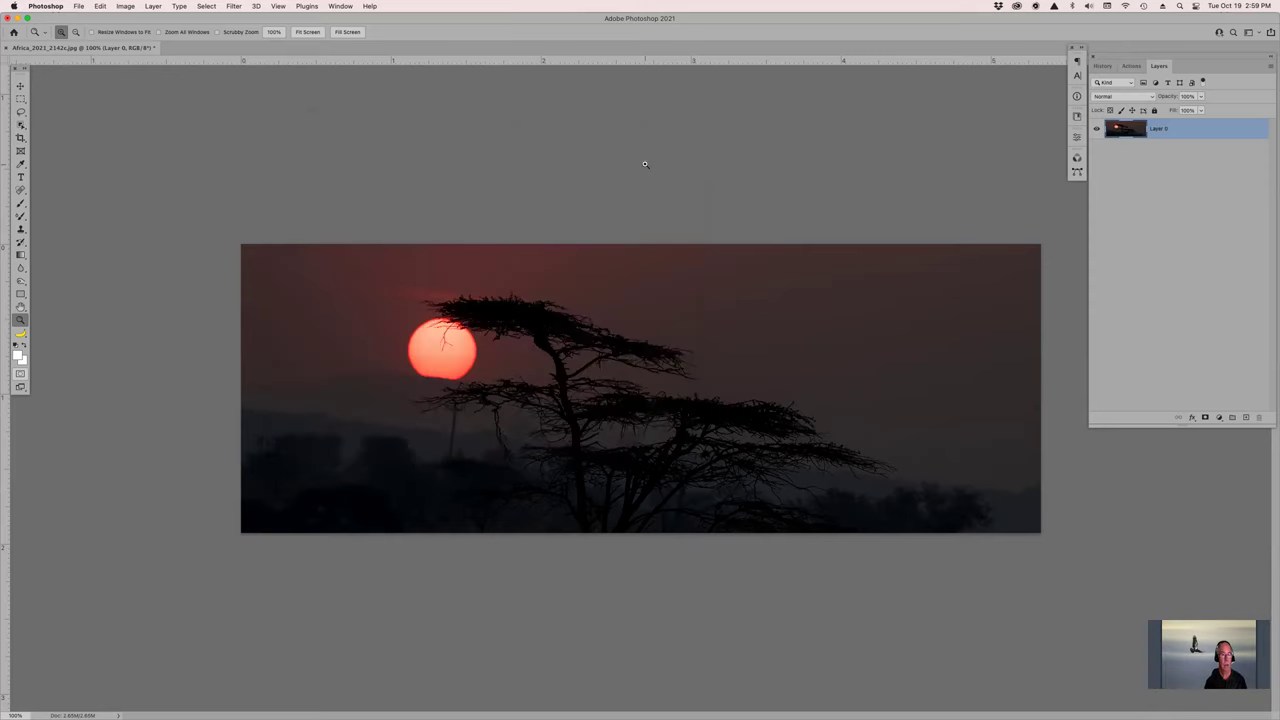
Step: Try to toggle the hidden banana icon of the toolbar's extra tools slot through the toolbar customization
click(101, 7)
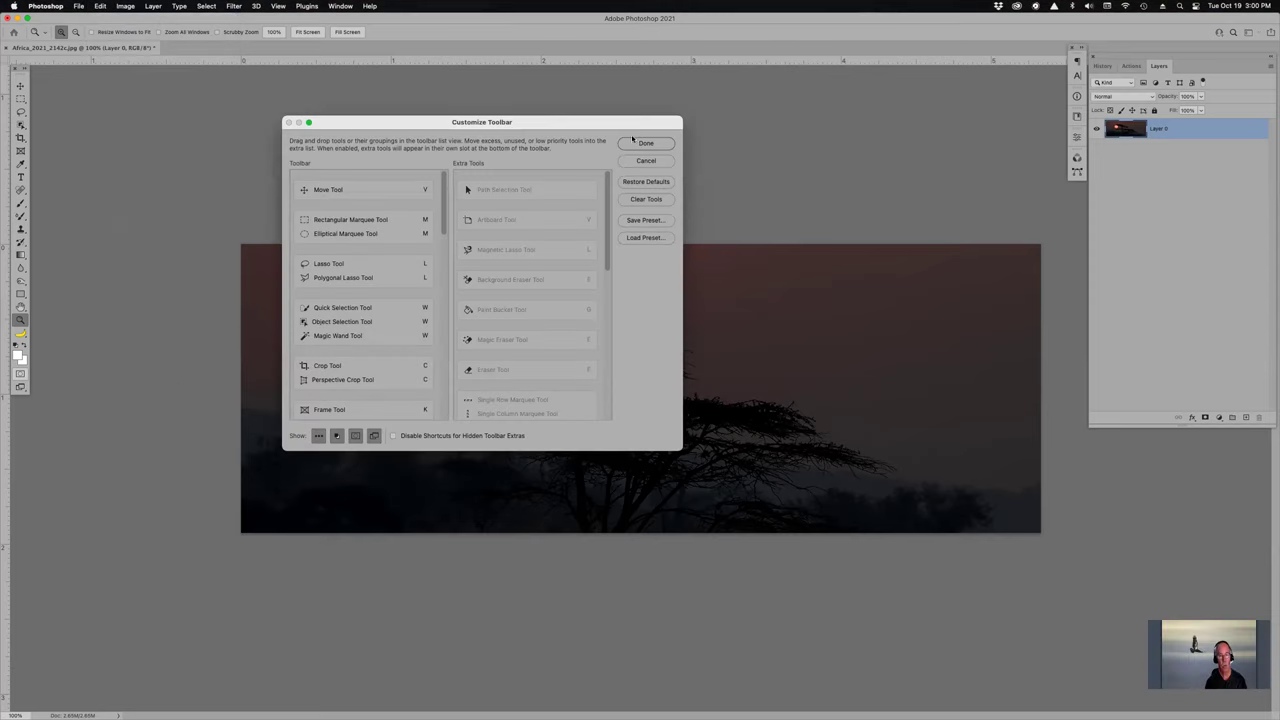
key(alt)
click(643, 144)
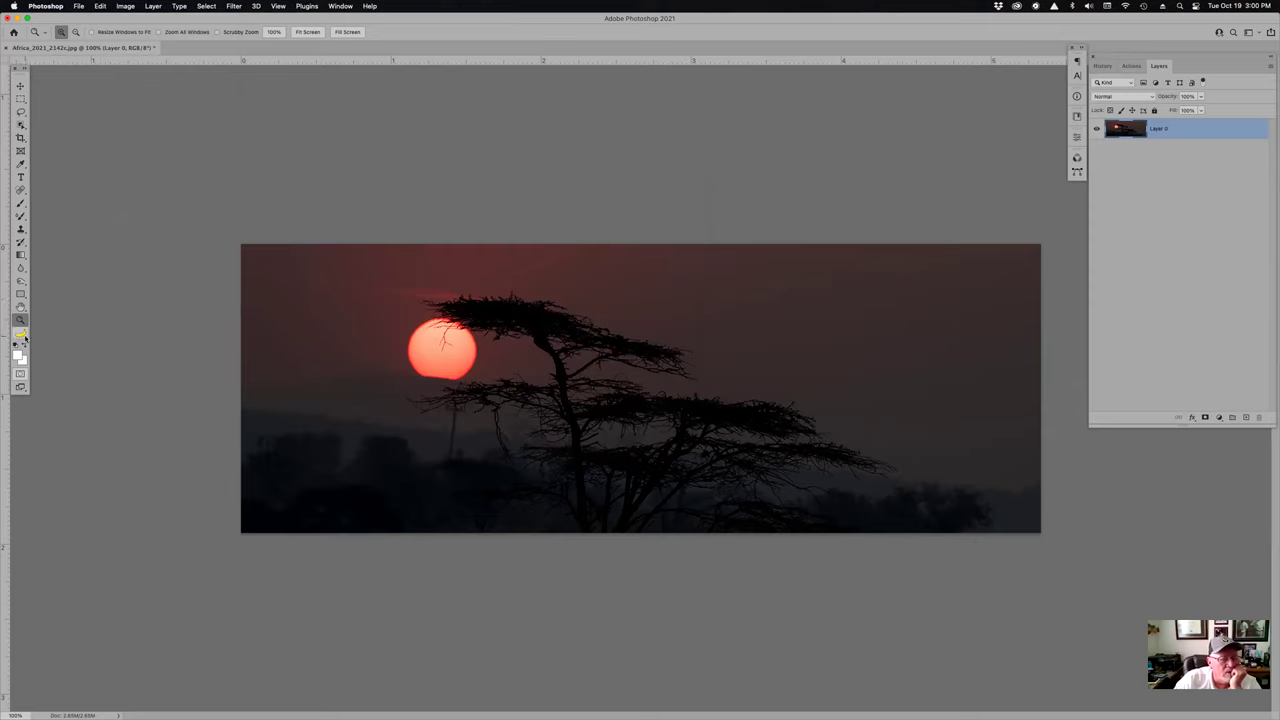
Step: View the list of extra tools and the toolbar customization reached from it, cancel, and switch to the Eyedropper tool
click(20, 336)
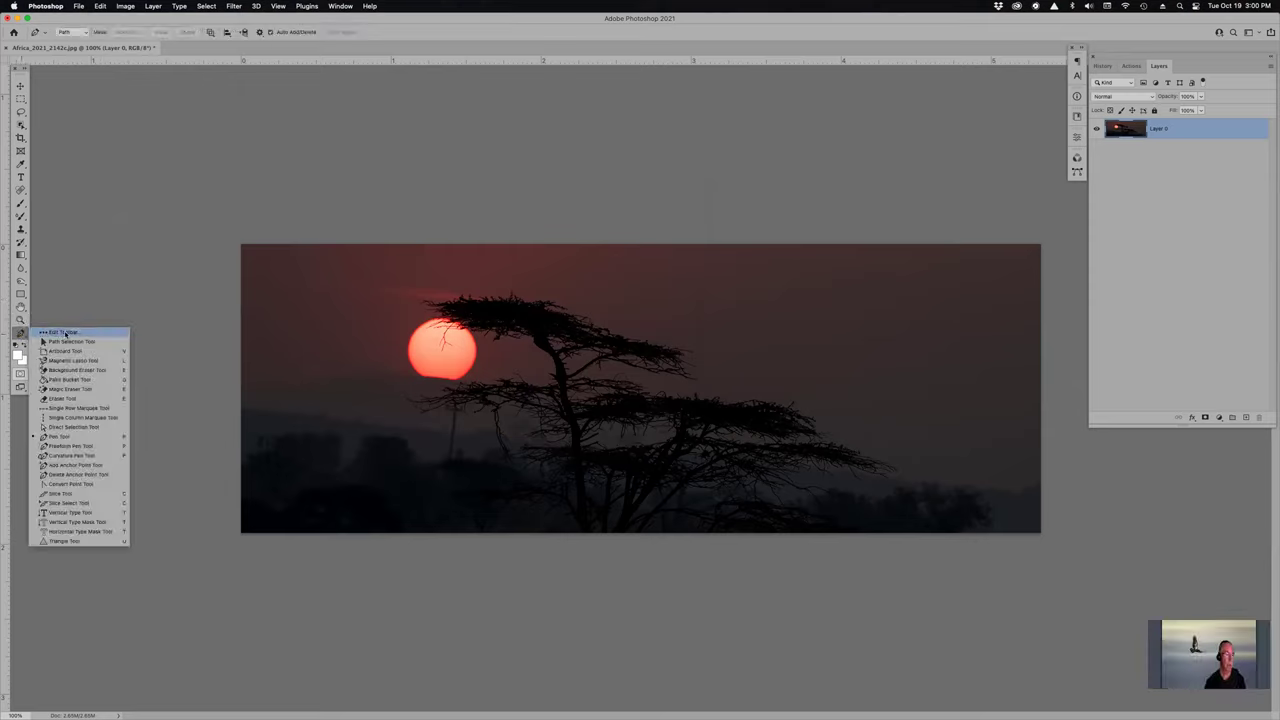
click(64, 332)
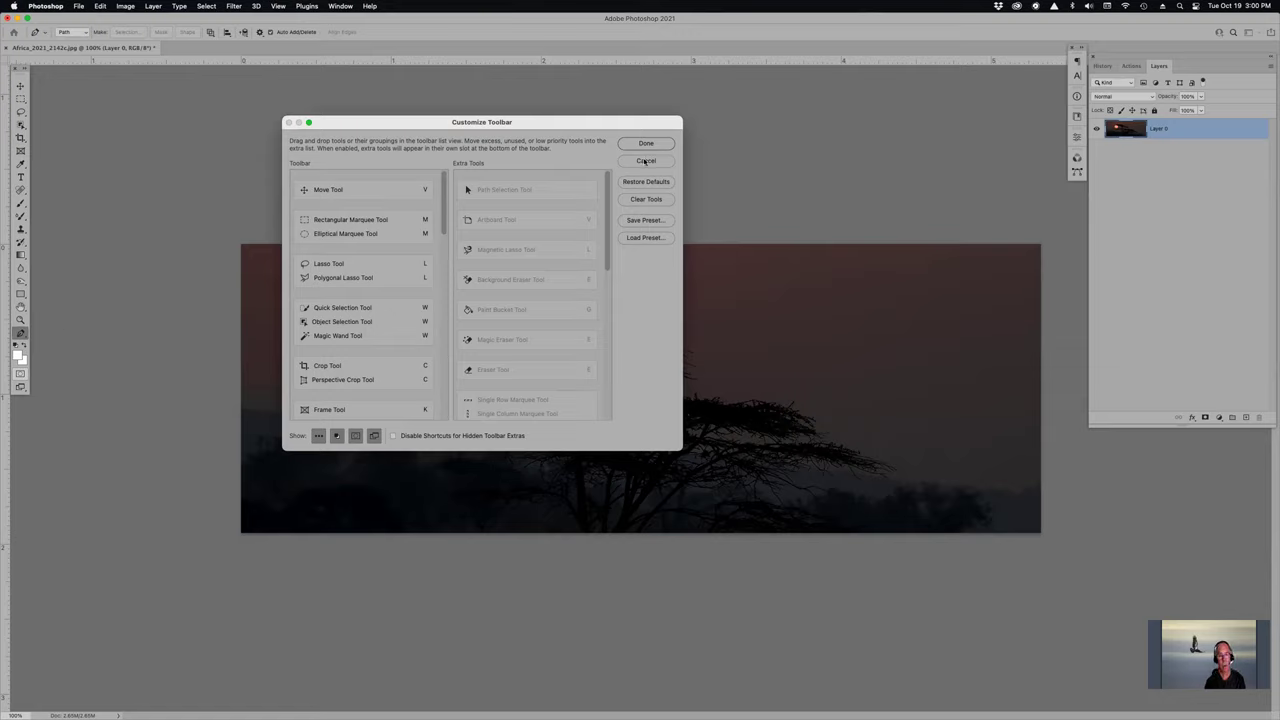
click(645, 161)
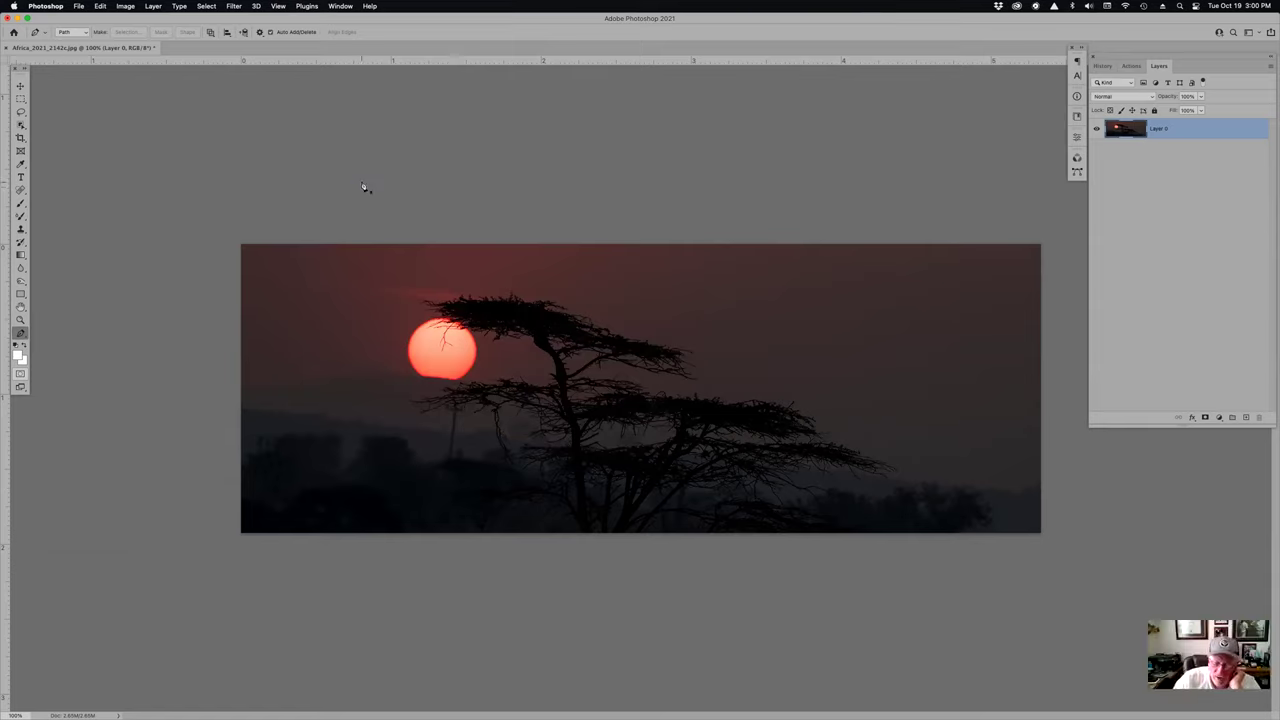
click(20, 164)
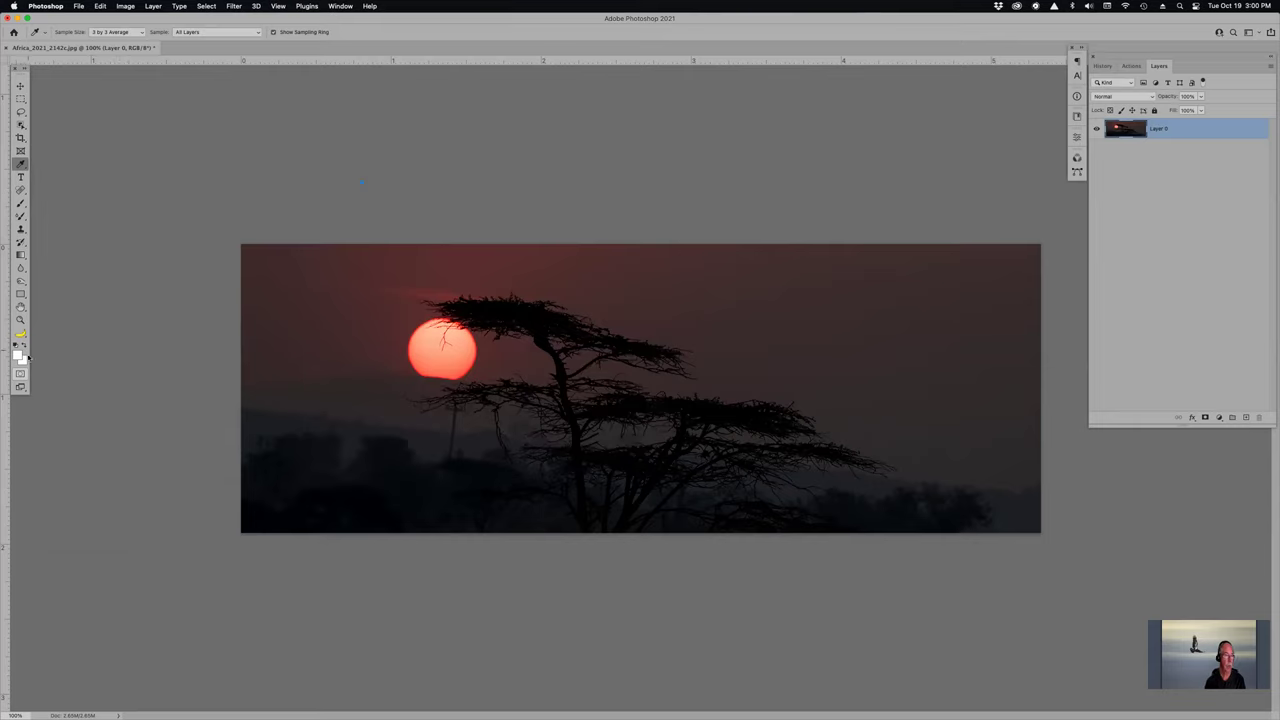
Step: Confirm the toolbar customization twice more to try toggling the extra tools' banana icon, and check it by switching from Pen to Eyedropper
click(100, 6)
click(168, 396)
click(657, 143)
click(20, 333)
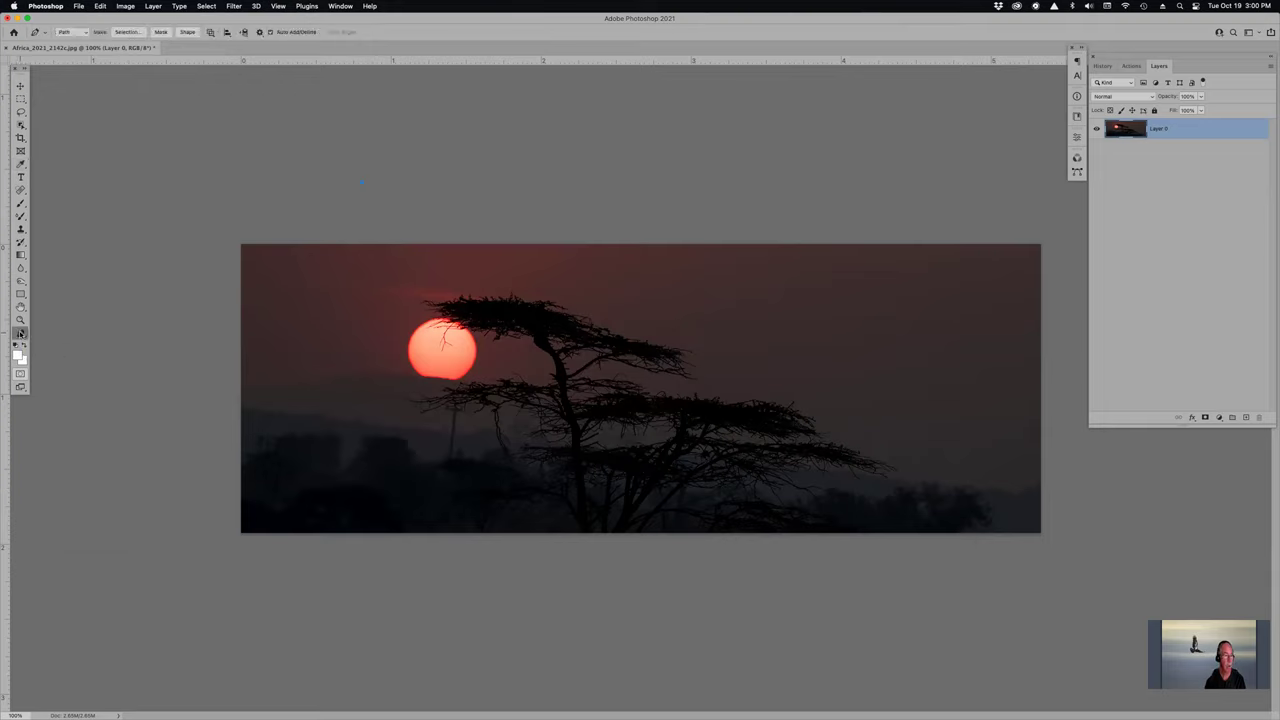
click(20, 333)
click(62, 333)
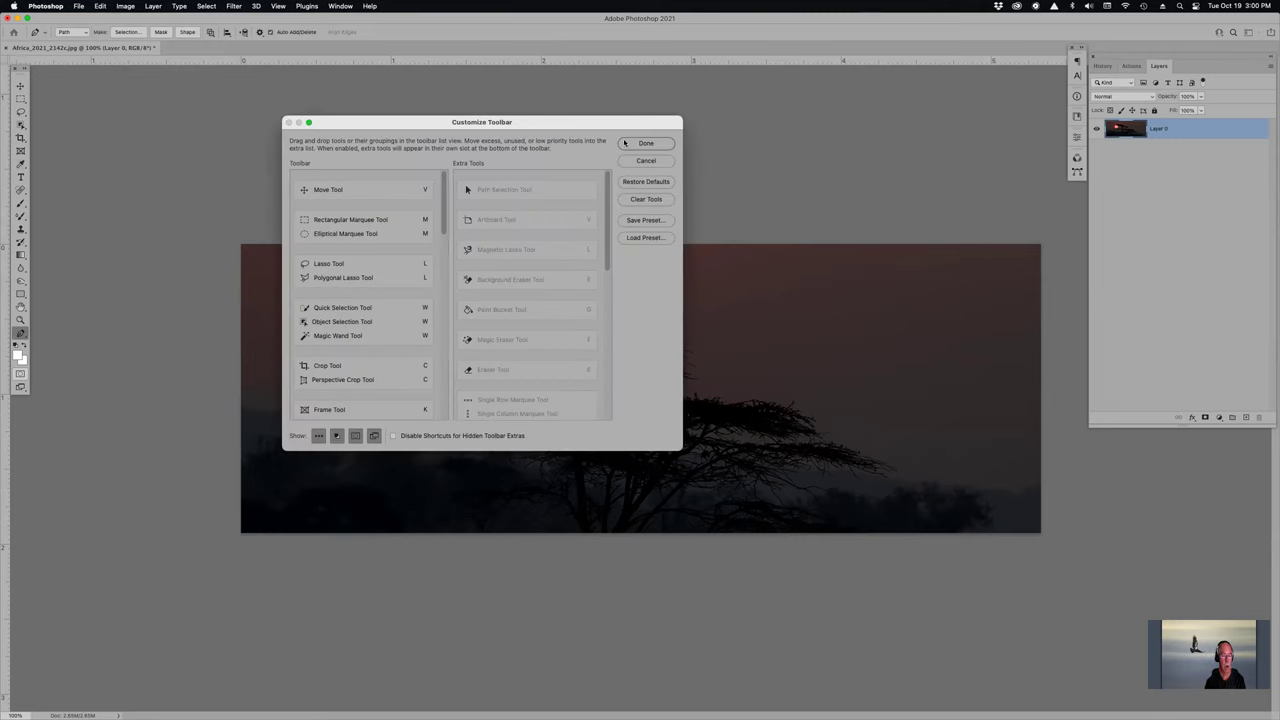
key(alt)
click(646, 144)
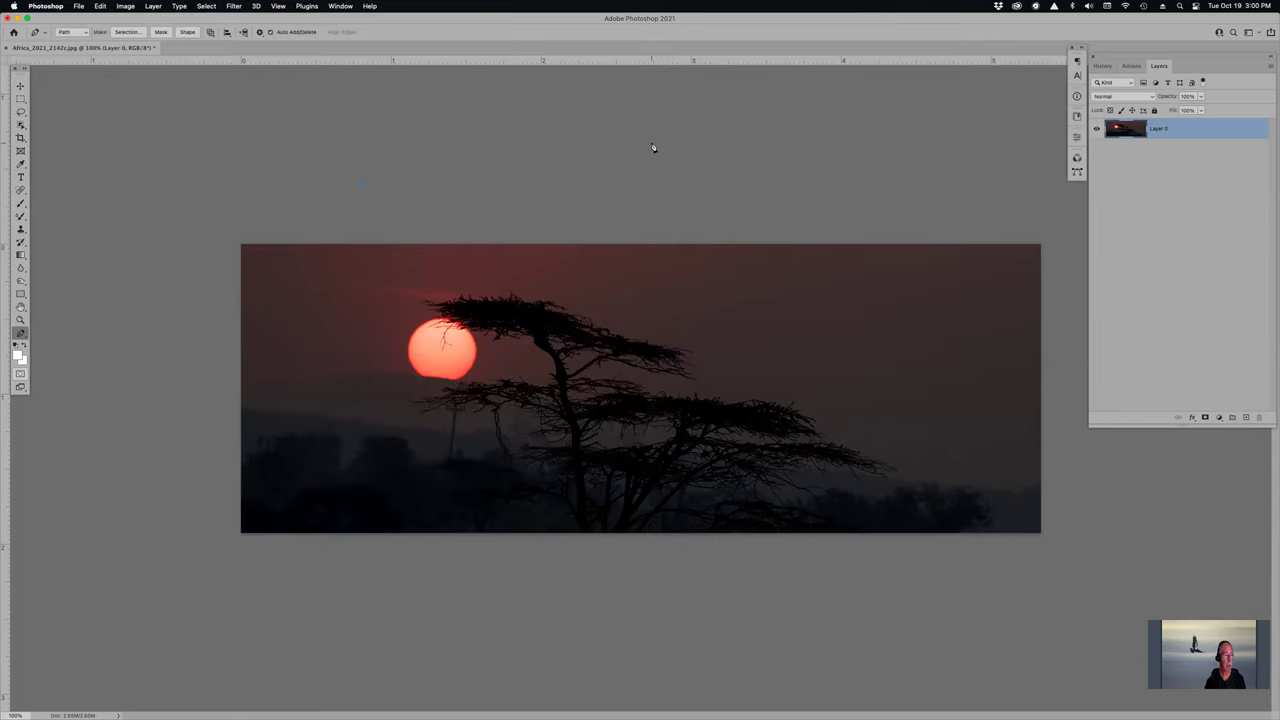
click(22, 164)
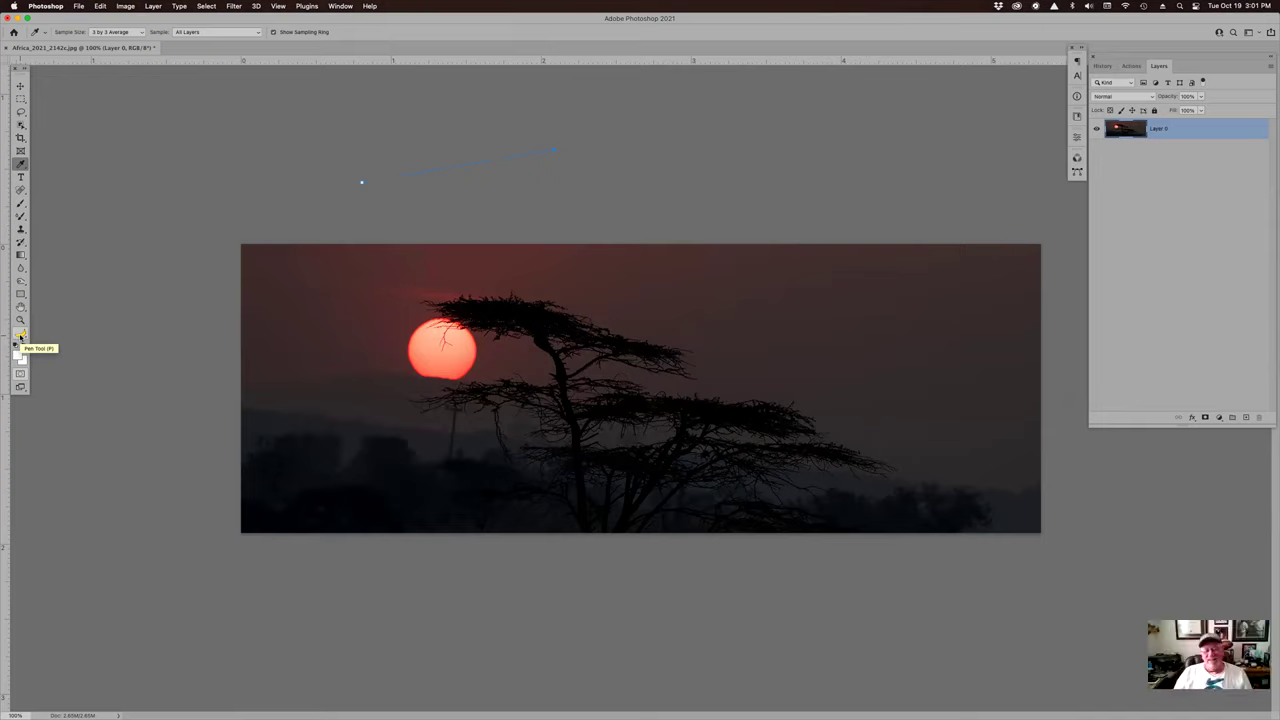
Step: Activate the Type tool and step the document's history back to the New Work Path state
click(20, 177)
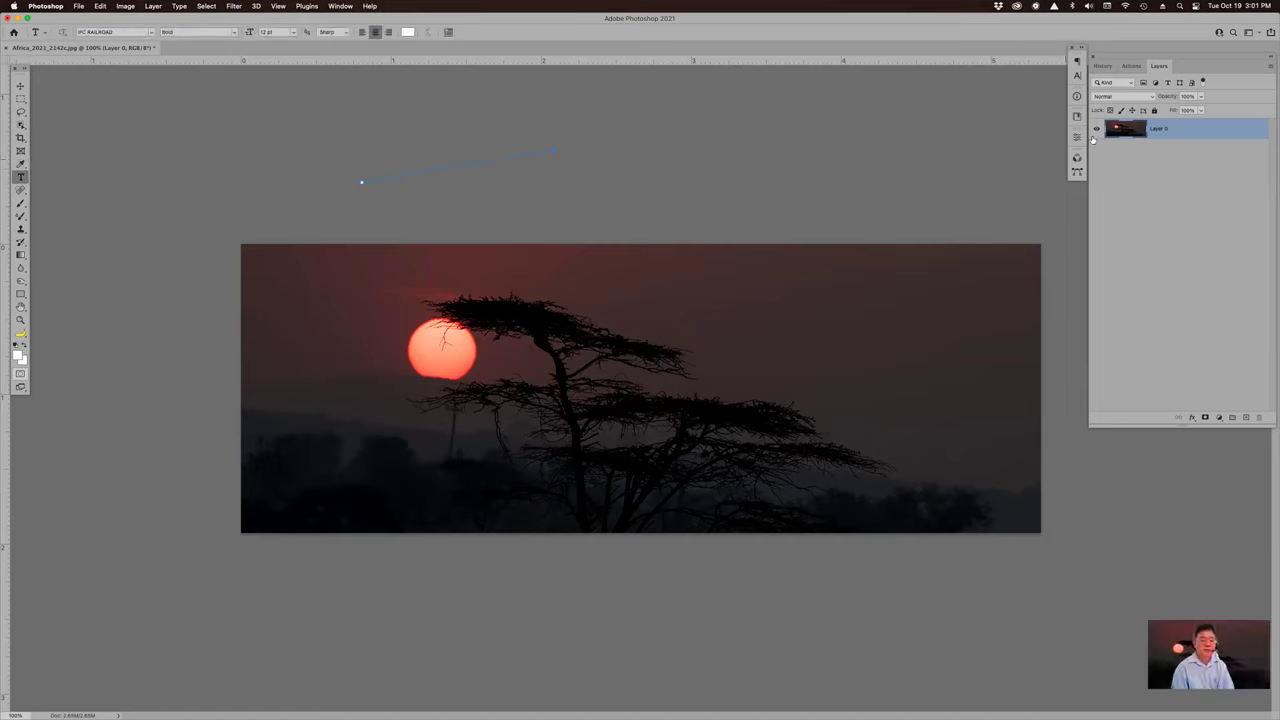
click(1102, 66)
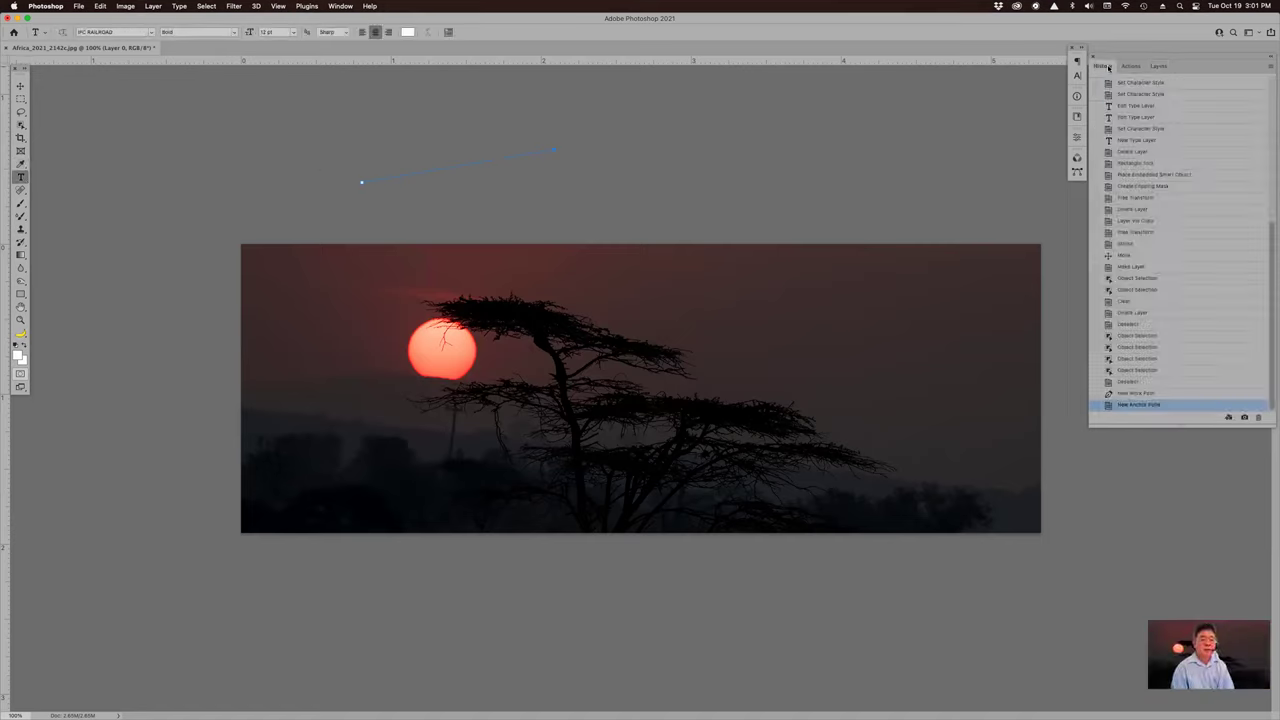
click(1145, 383)
click(1146, 394)
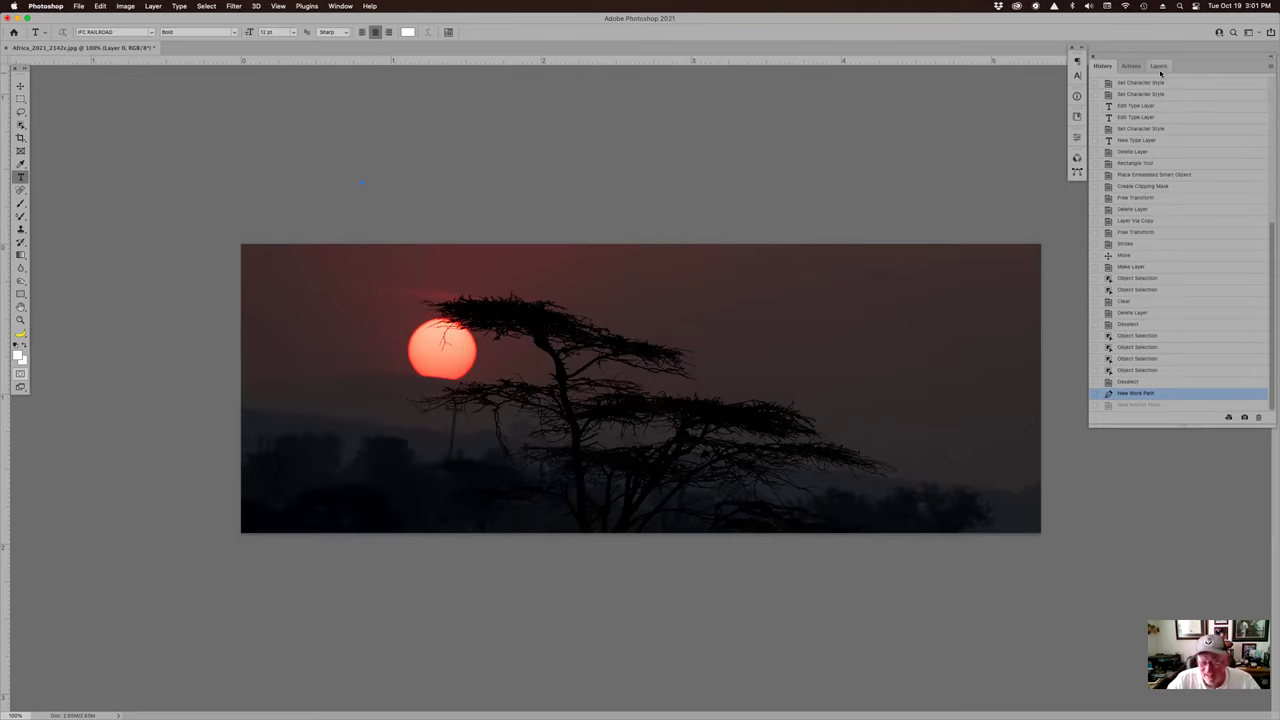
click(1158, 66)
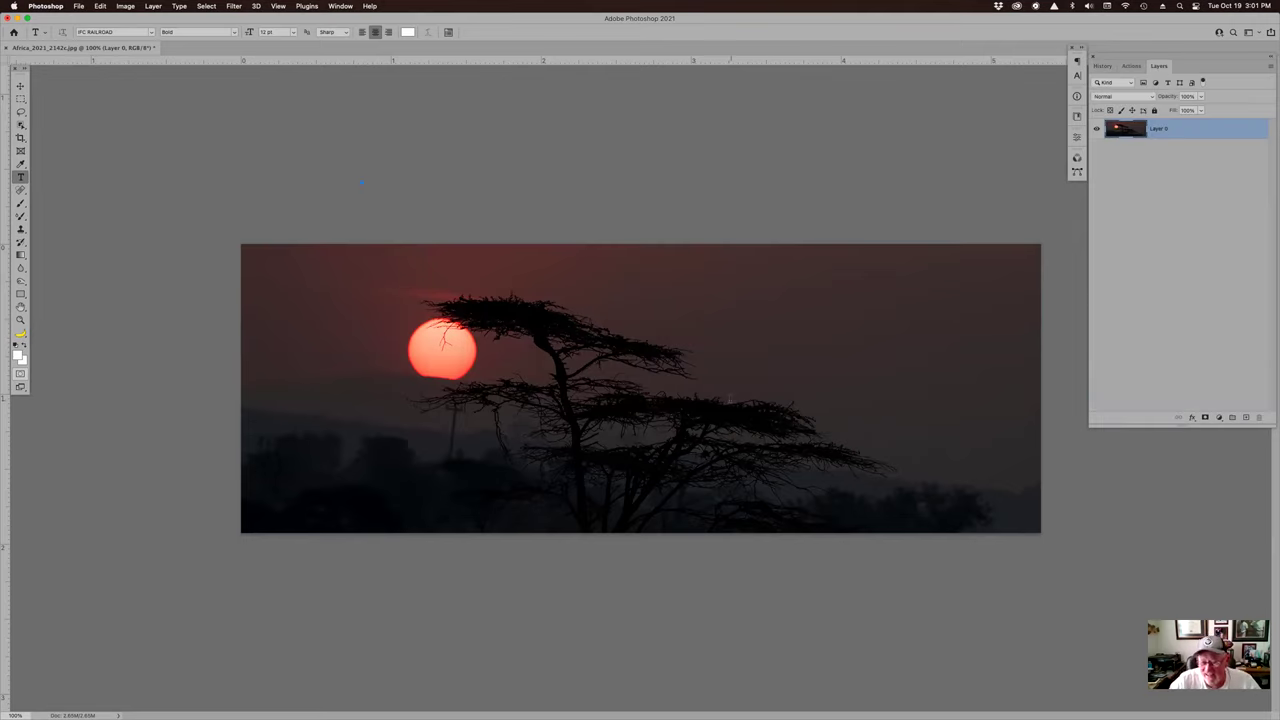
Step: Duplicate Layer 0 and try to free transform the copy
key(super+j)
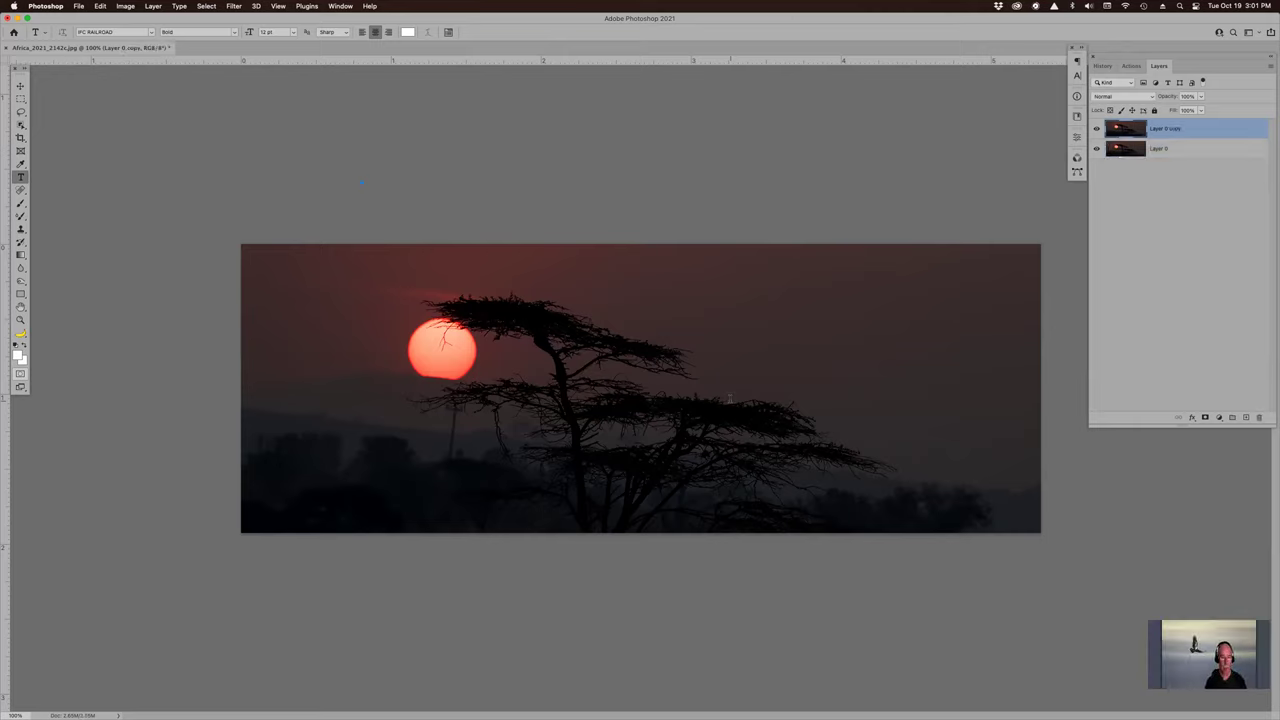
key(super+t)
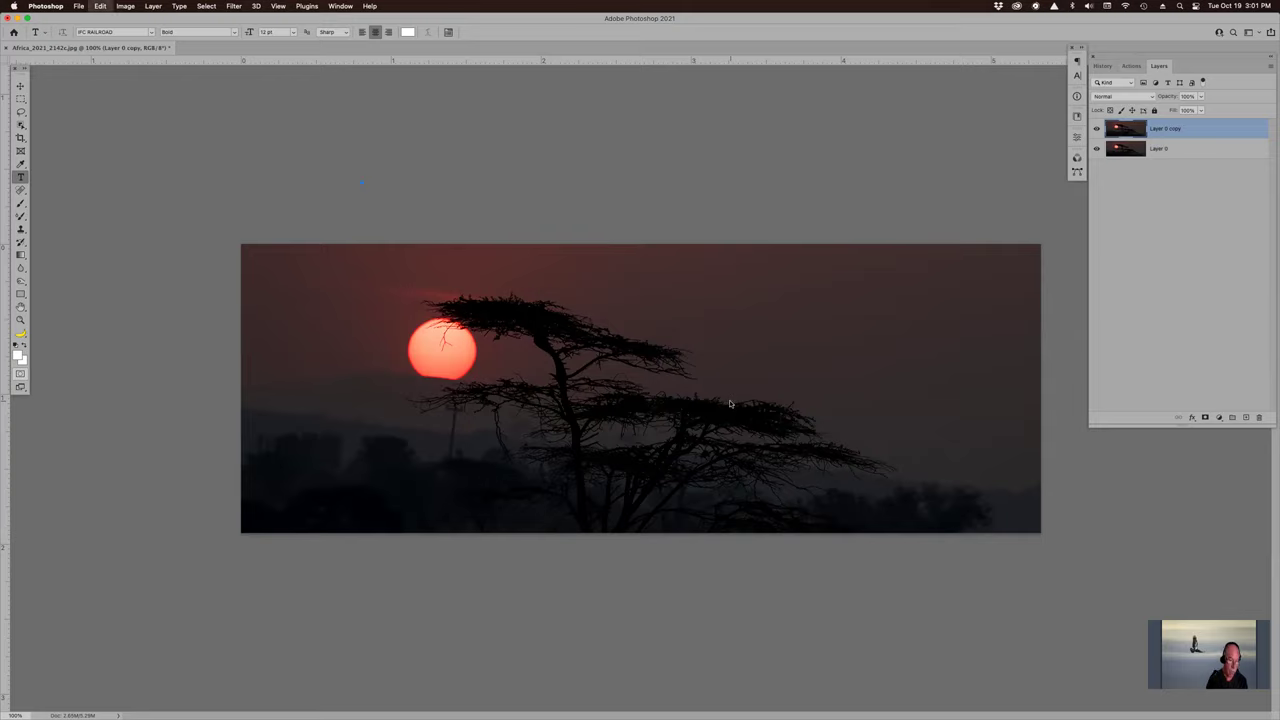
click(680, 262)
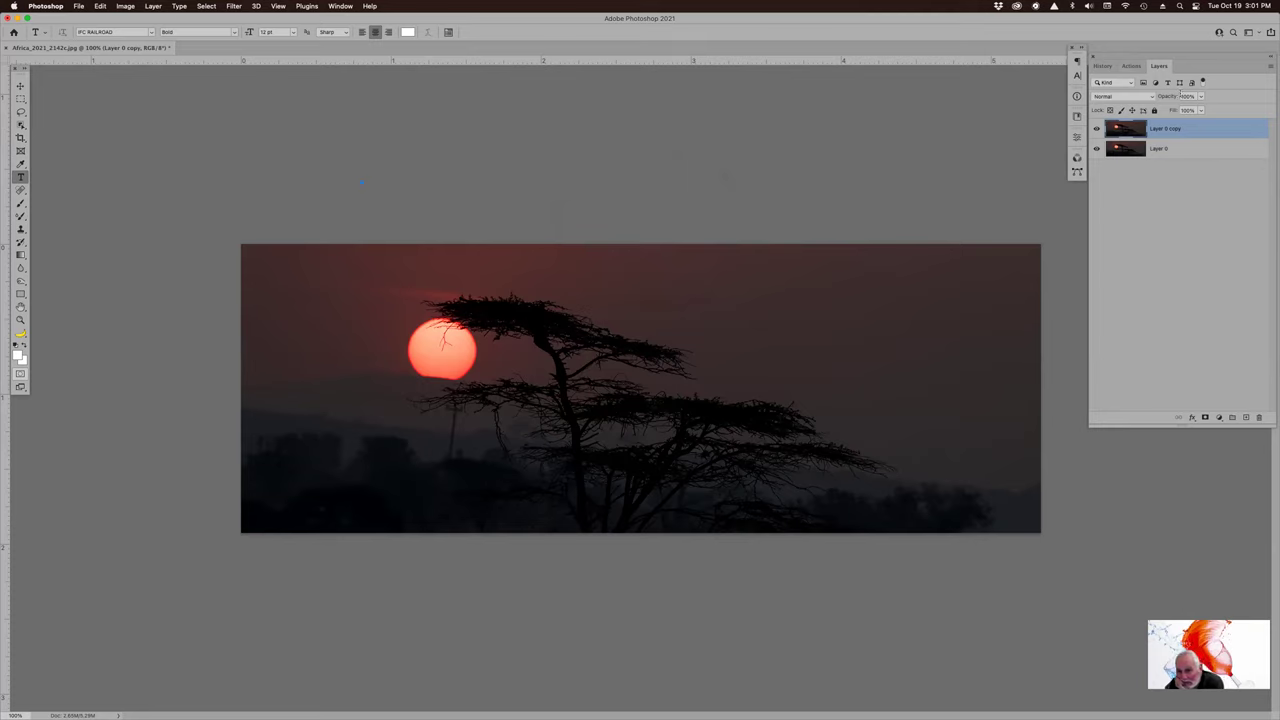
Step: Revert the photo to its original opening snapshot in the document history
click(1109, 67)
scroll(1150, 98, up, 10)
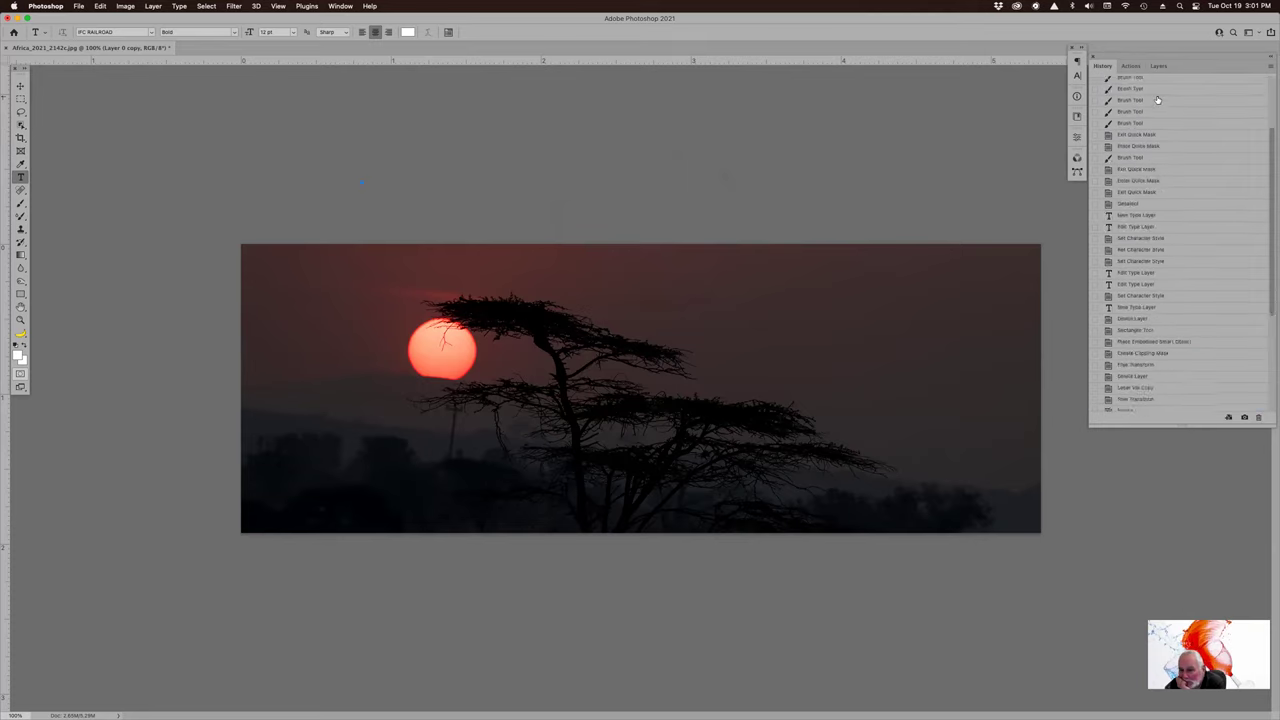
click(1155, 85)
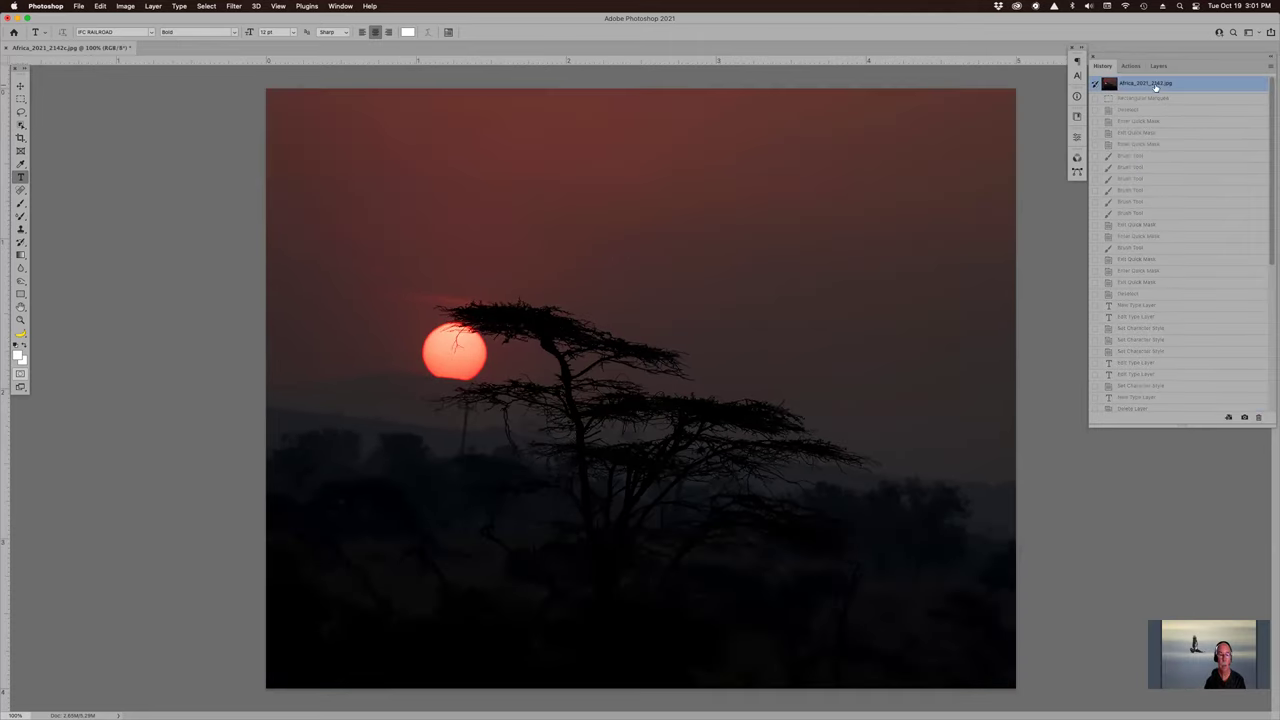
Step: Crop the sunset photo to a panorama around the sun and tree at the 1600 × 576 px preset with Content-Aware enabled
key(c)
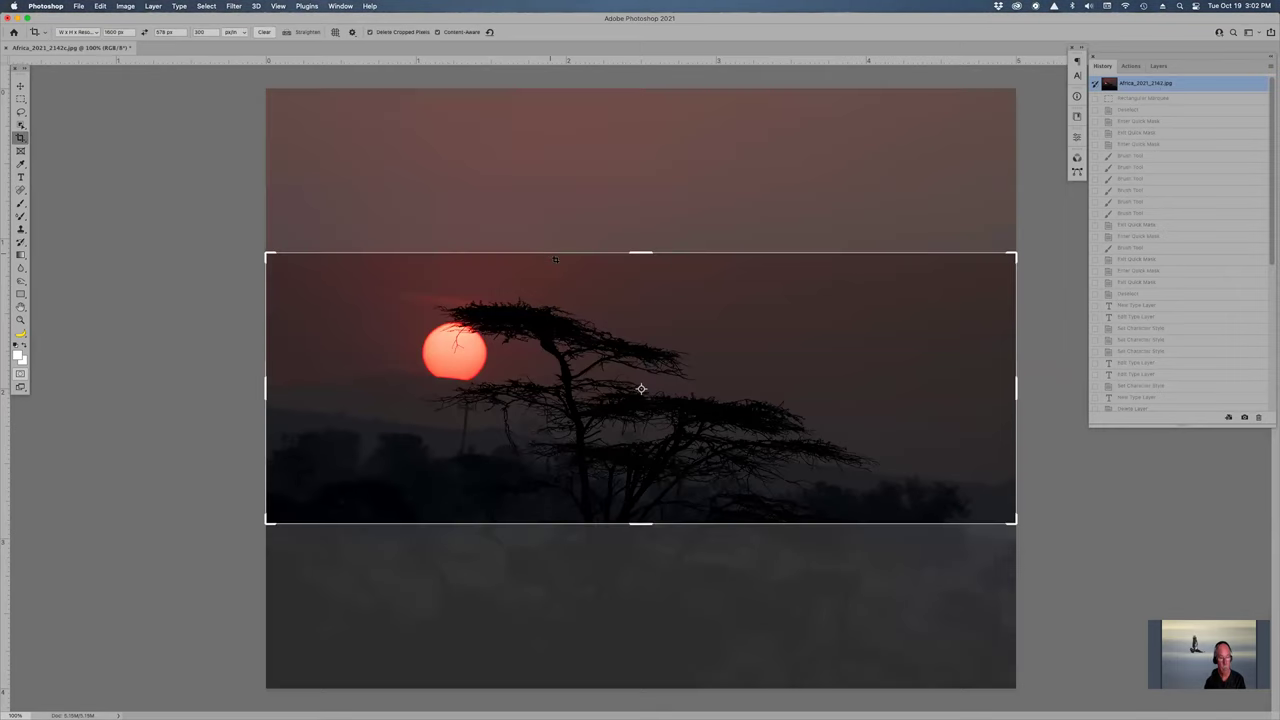
click(588, 309)
key(Return)
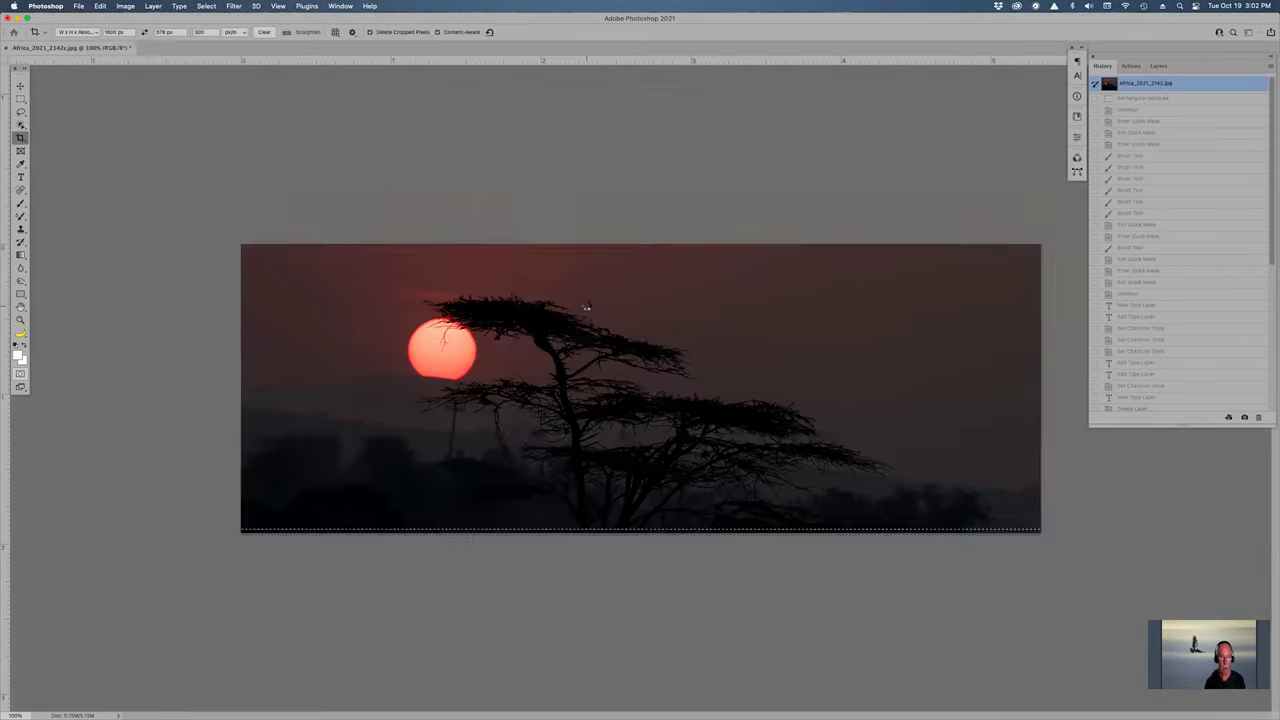
key(Return)
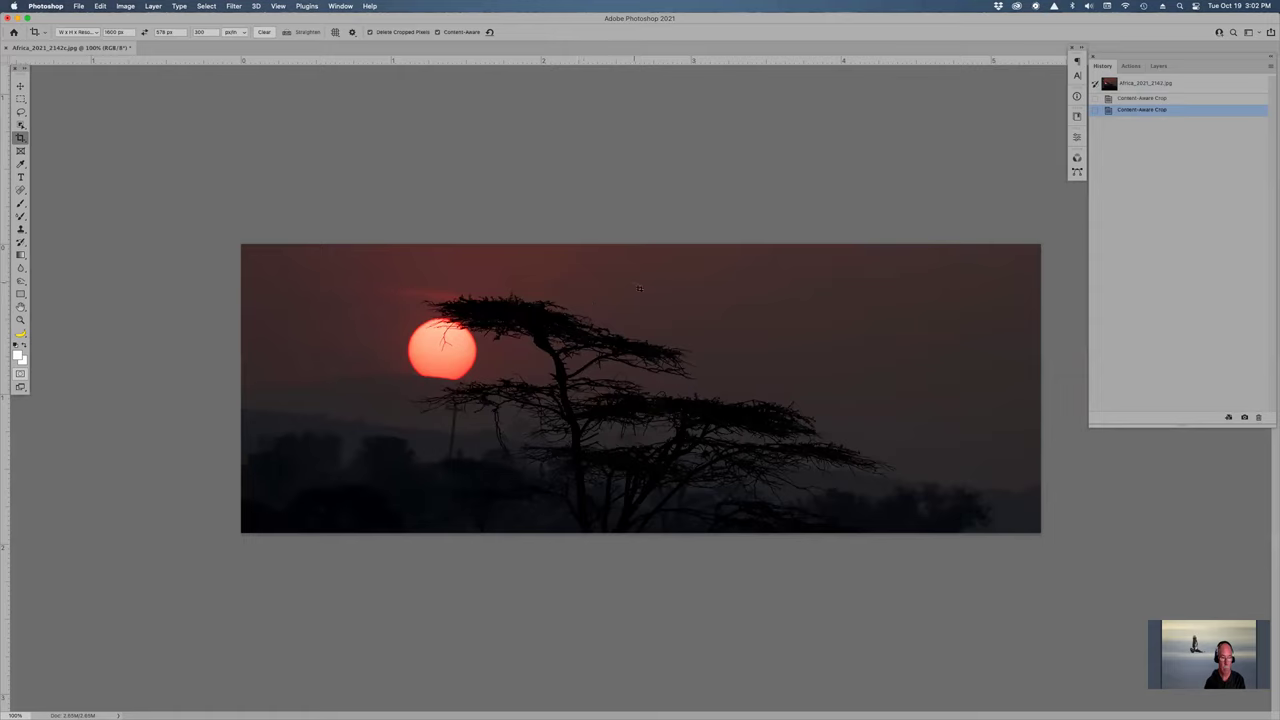
Step: Duplicate the cropped photo onto a new layer and scale the copy about its centre to about 29% with Free Transform
key(super+j)
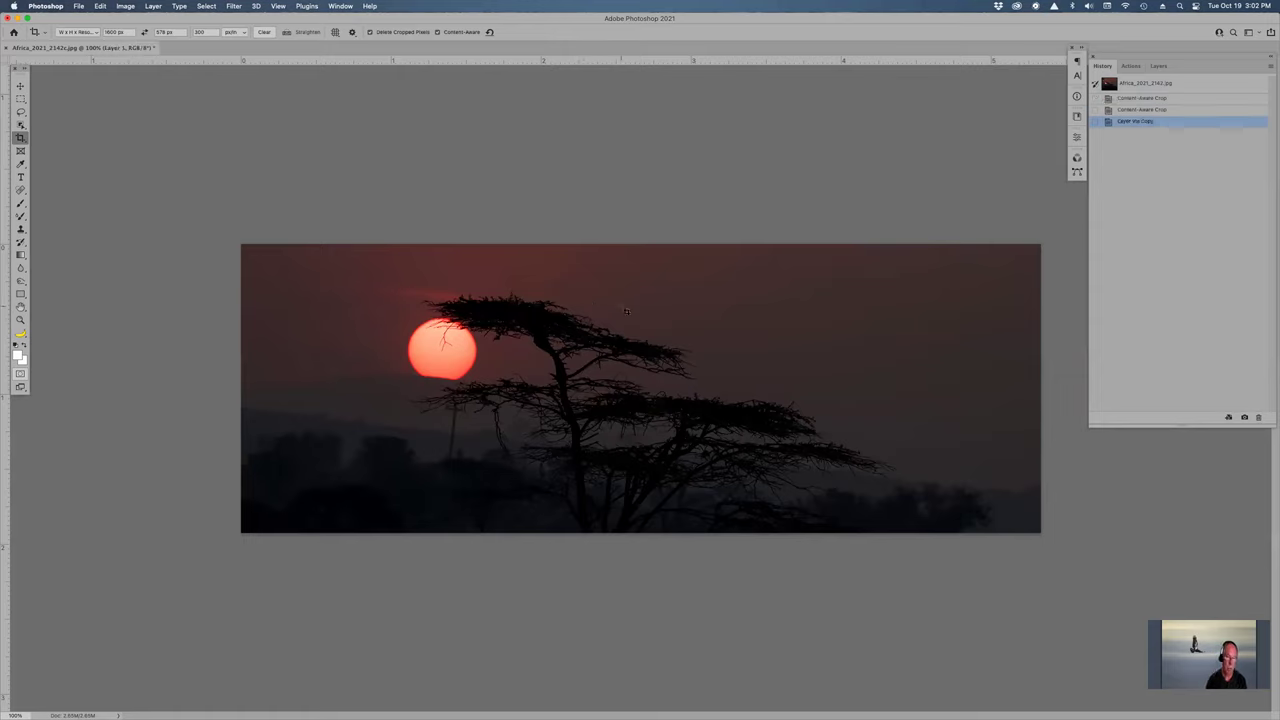
click(1158, 66)
key(super+t)
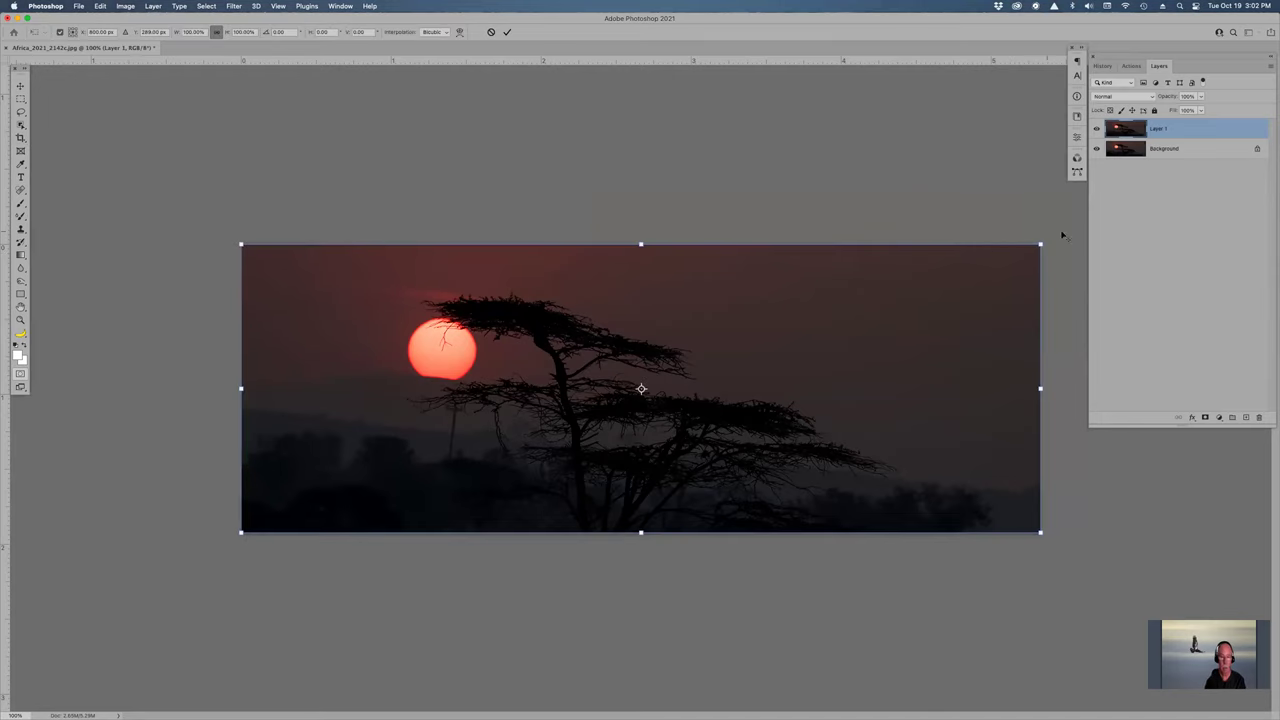
drag(1042, 242, 781, 341)
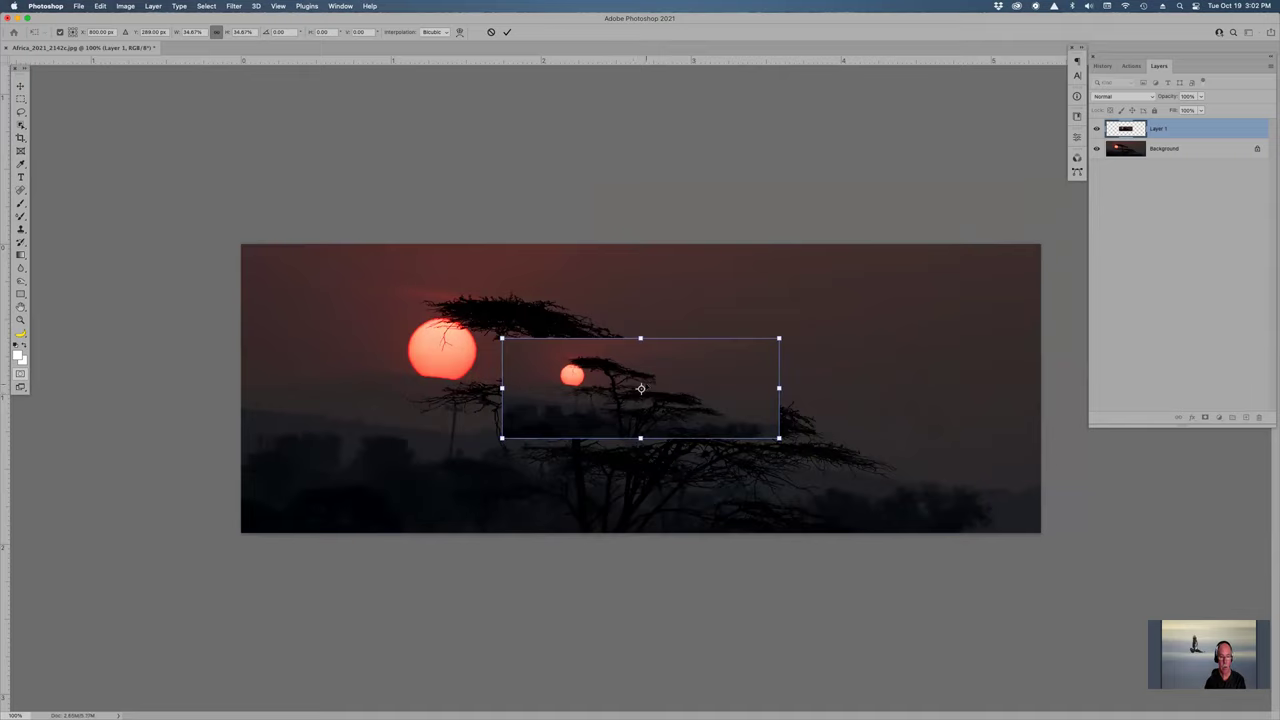
mouse_move(779, 338)
mouse_down()
mouse_move(869, 306)
mouse_move(746, 349)
mouse_move(756, 346)
mouse_up()
Step: Move the transform's reference point to the copy's upper-right corner and scale the copy toward it to about 11.6%
drag(641, 388, 757, 346)
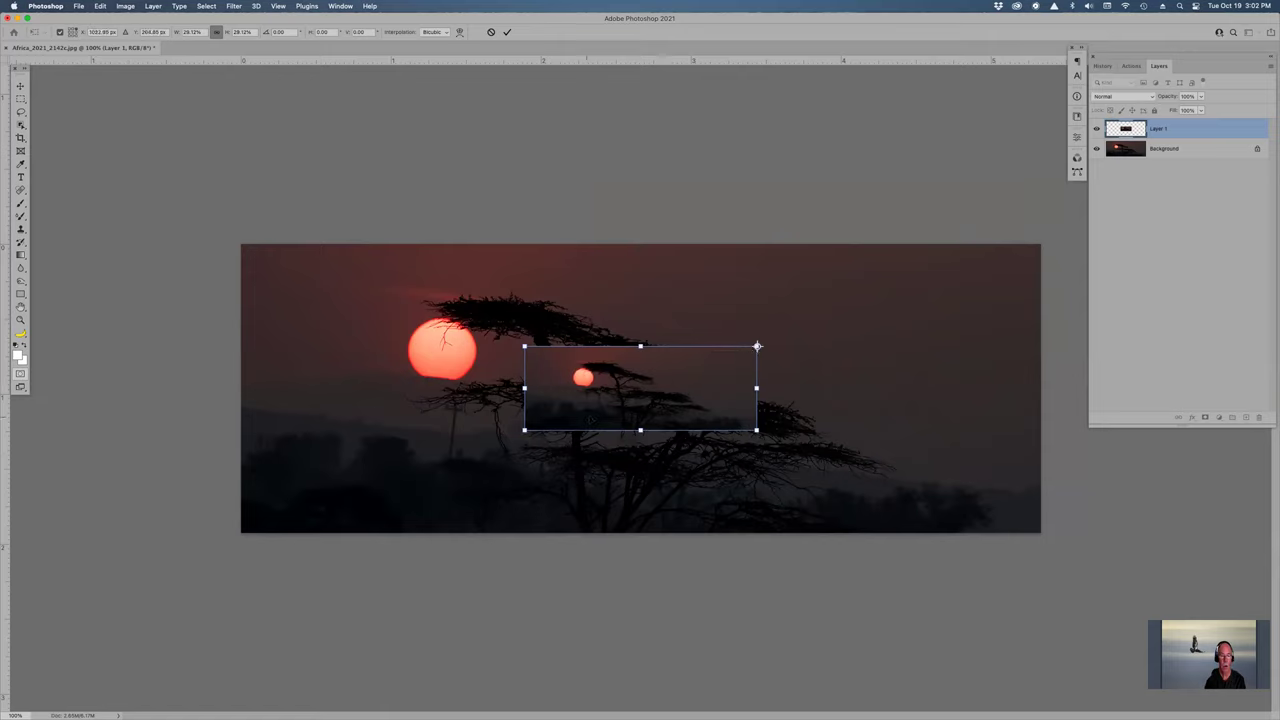
drag(524, 430, 660, 344)
Step: Rotate the copy about 26° around its centre, and rotate it back to nearly level around a reference point at its upper-edge midpoint
drag(757, 346, 708, 352)
drag(814, 313, 852, 328)
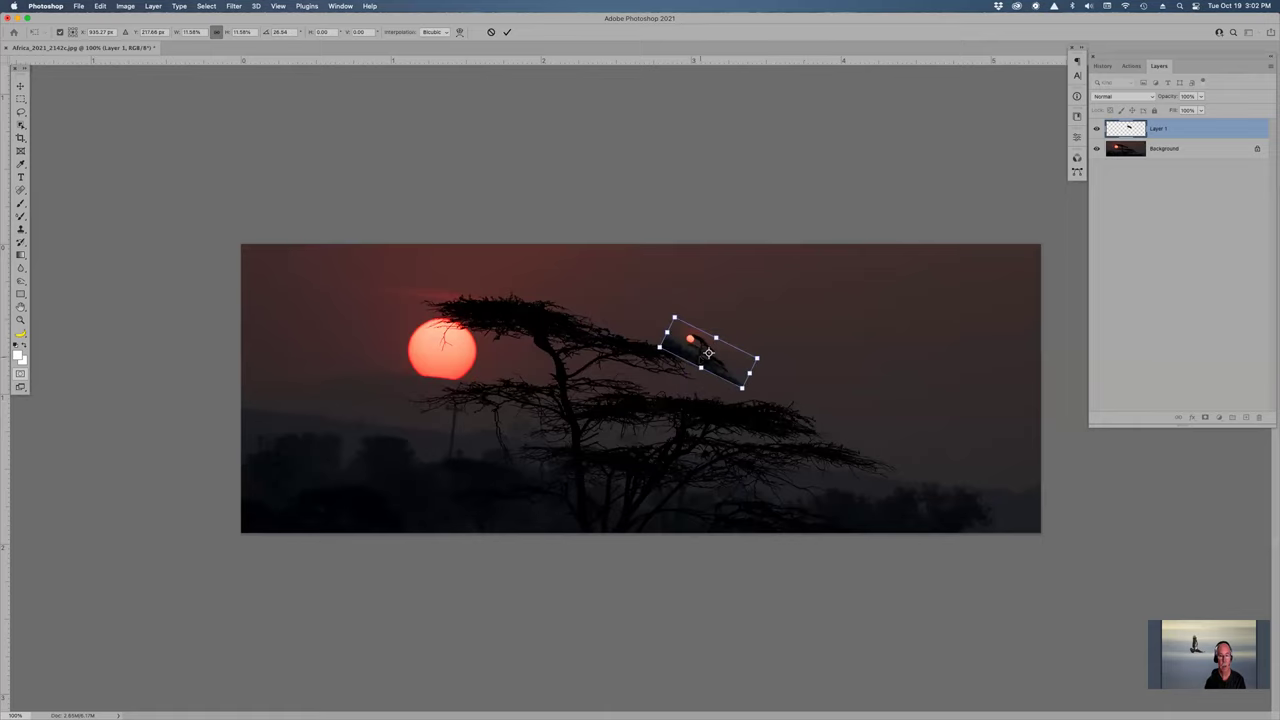
drag(708, 352, 716, 338)
drag(798, 342, 807, 297)
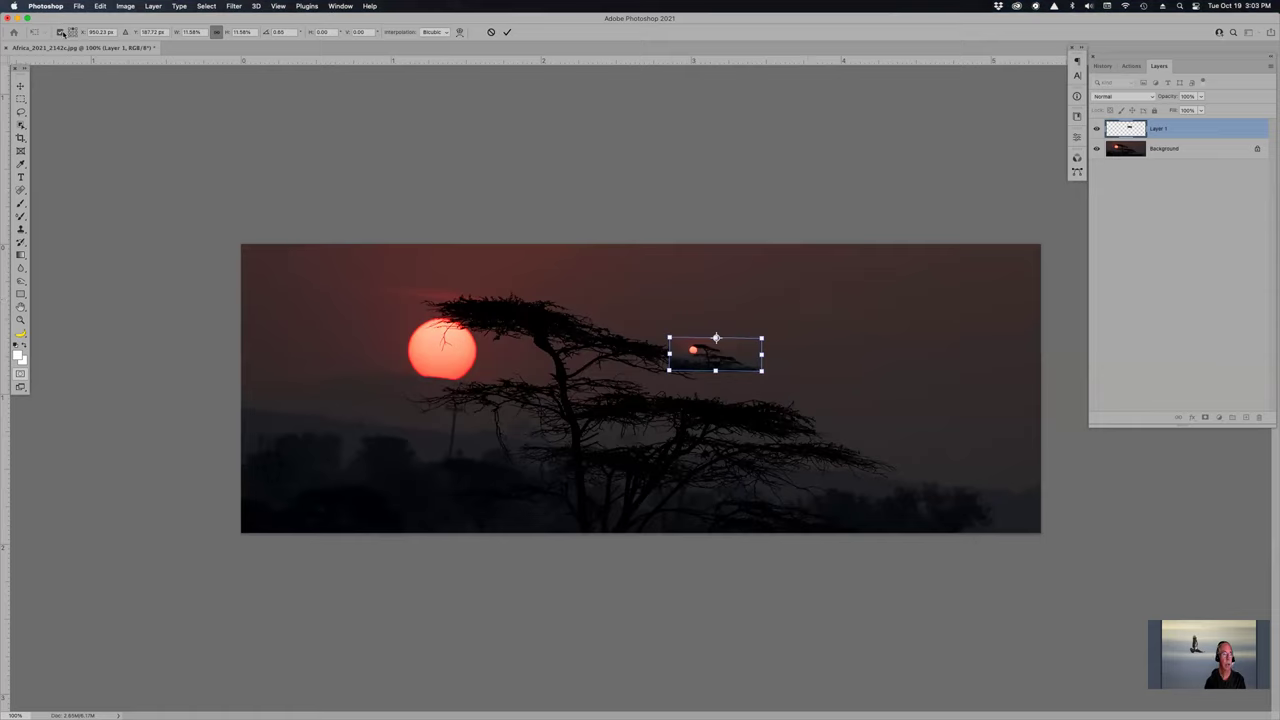
Step: Toggle the transform's reference point off and on, and apply the transform to the small copy
click(60, 33)
click(60, 33)
click(77, 30)
key(c)
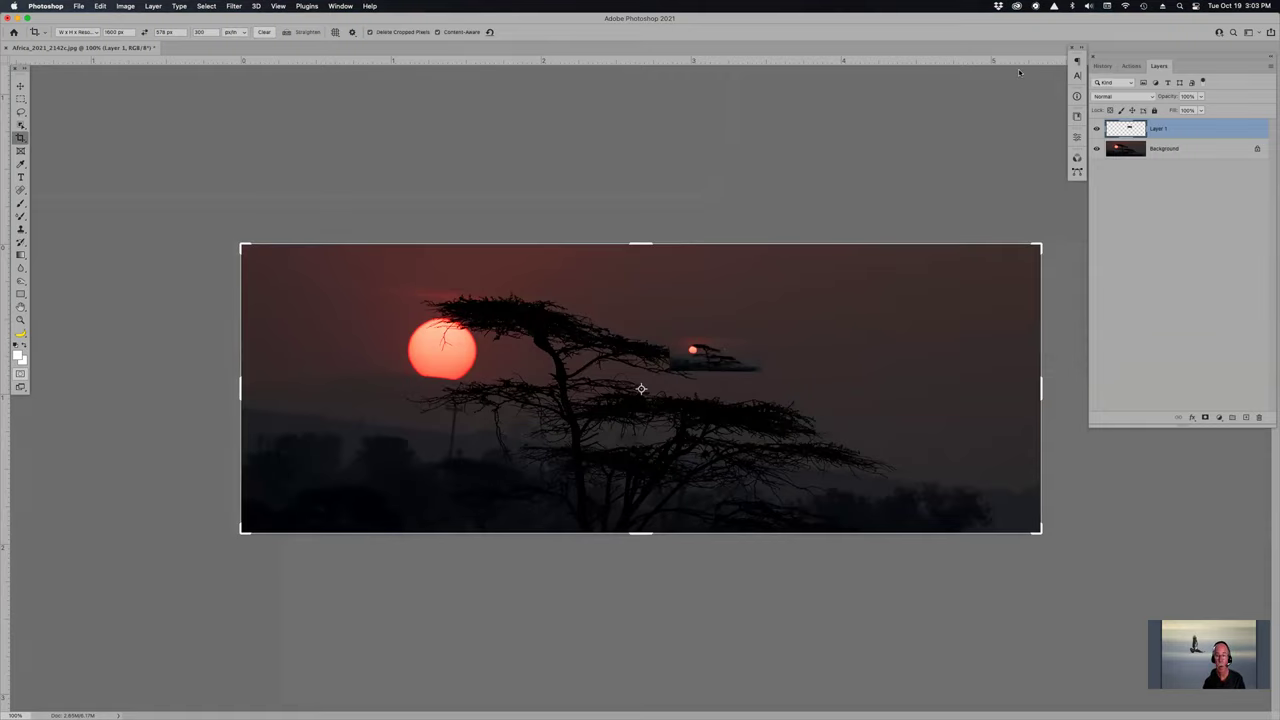
Step: Add a red Stroke layer style positioned inside to Layer 1
double_click(1170, 138)
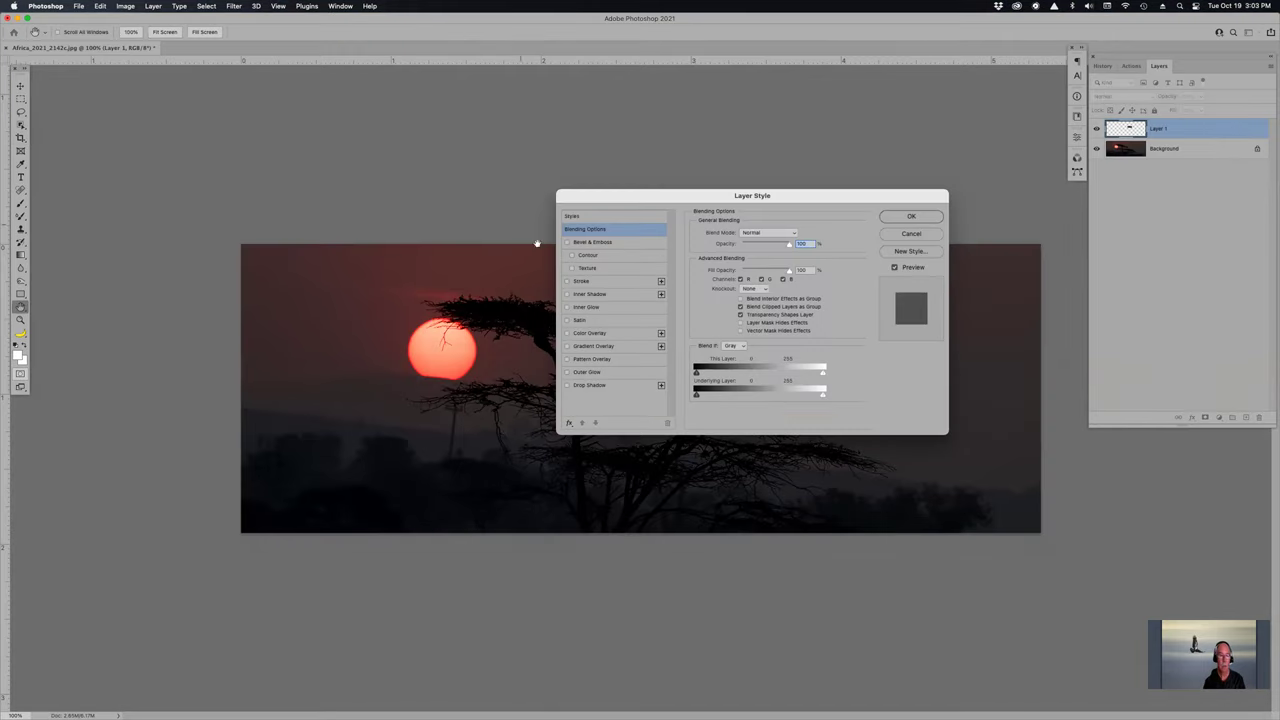
click(592, 284)
click(910, 217)
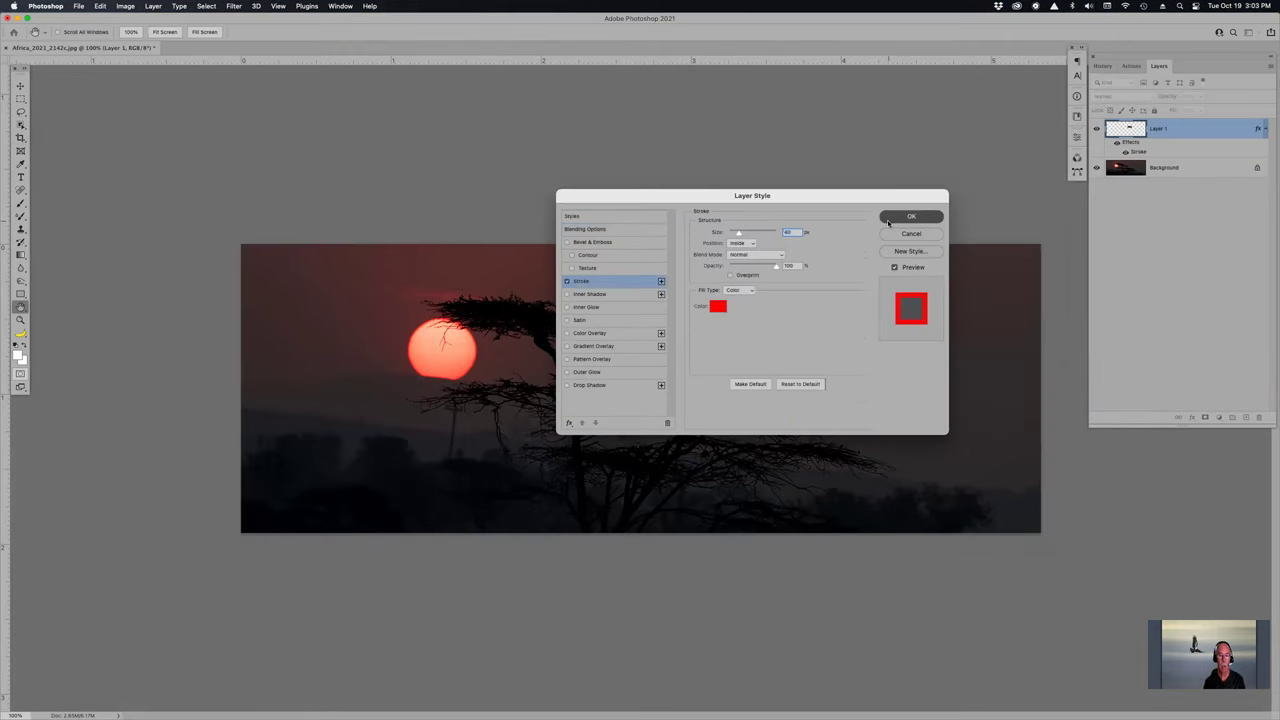
key(c)
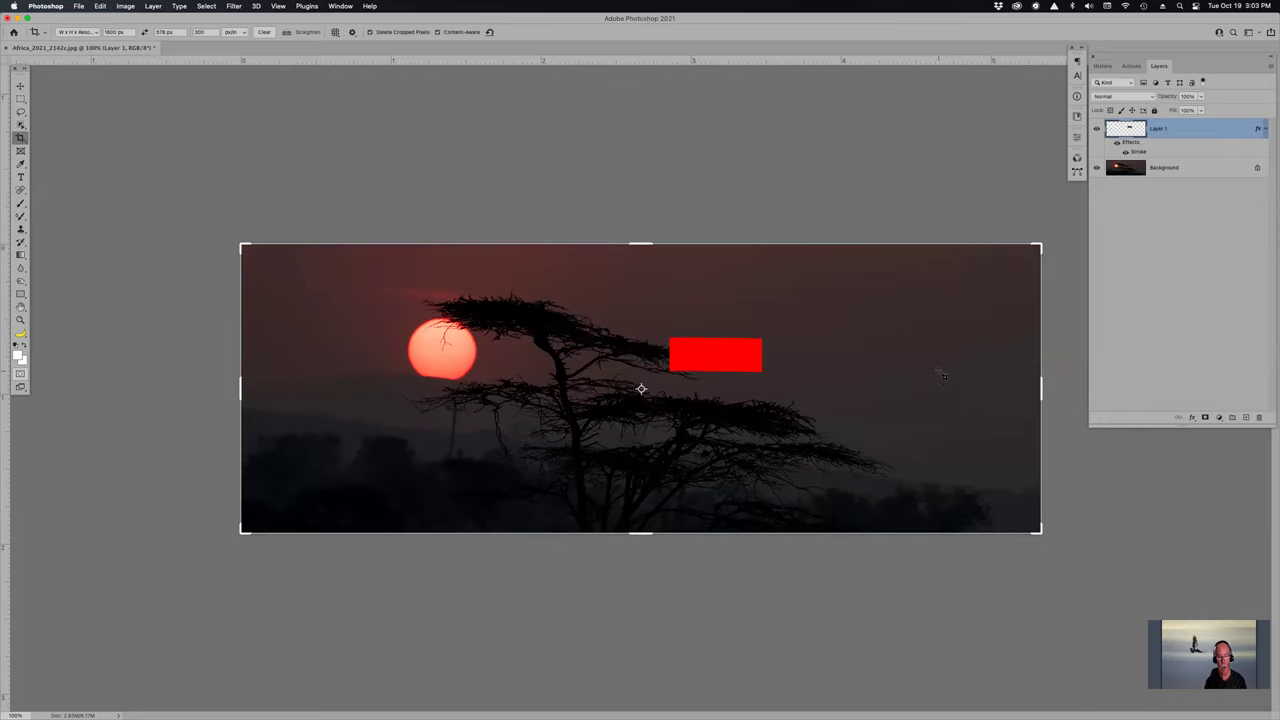
click(941, 375)
key(Return)
key(super)
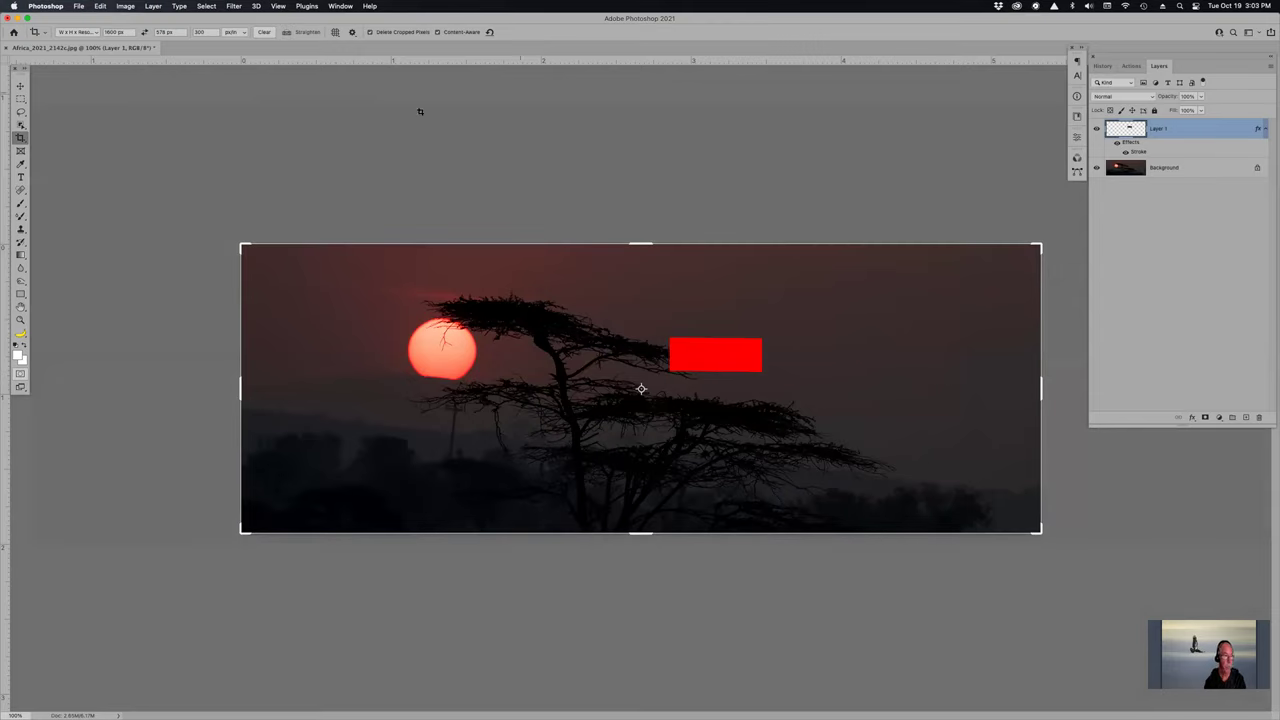
click(20, 164)
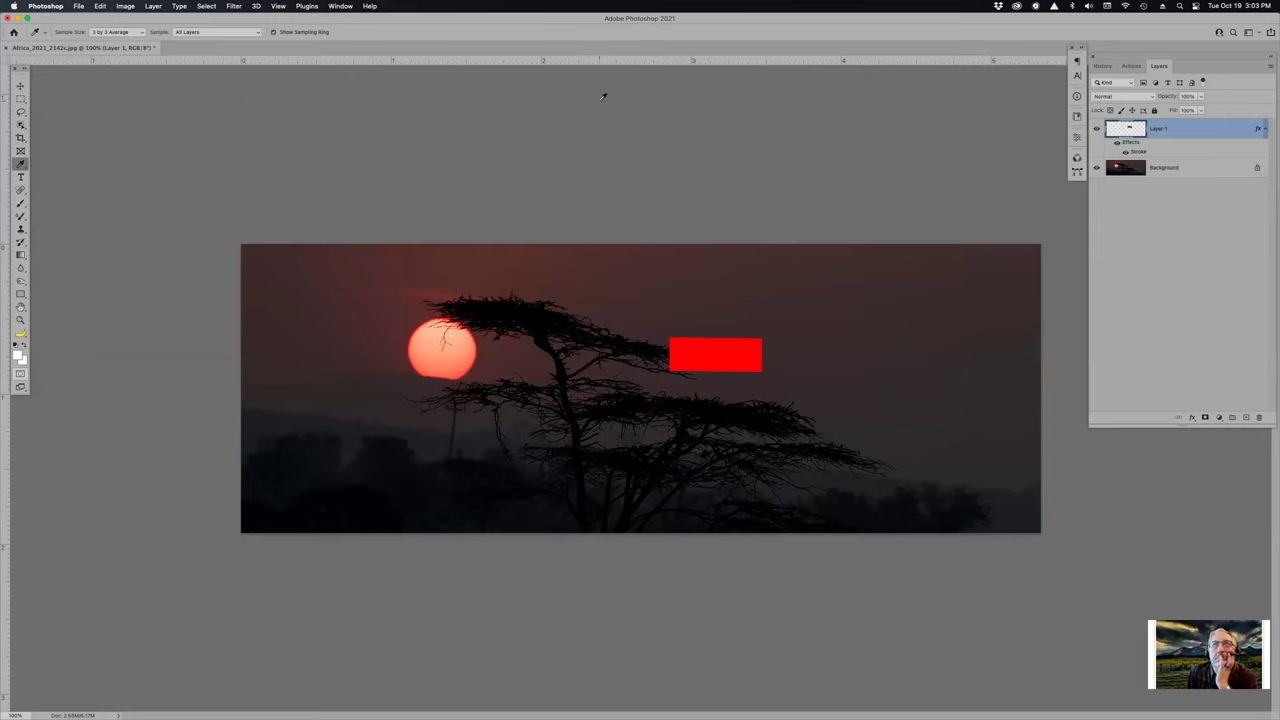
Step: Activate the Move tool and nudge Layer 1's red rectangle up, right, left and back down in small increments
key(v)
key(Up)
key(Up)
key(Up)
key(Up)
key(Up)
key(Up)
key(Up)
key(Up)
key(Up)
key(Up)
key(Up)
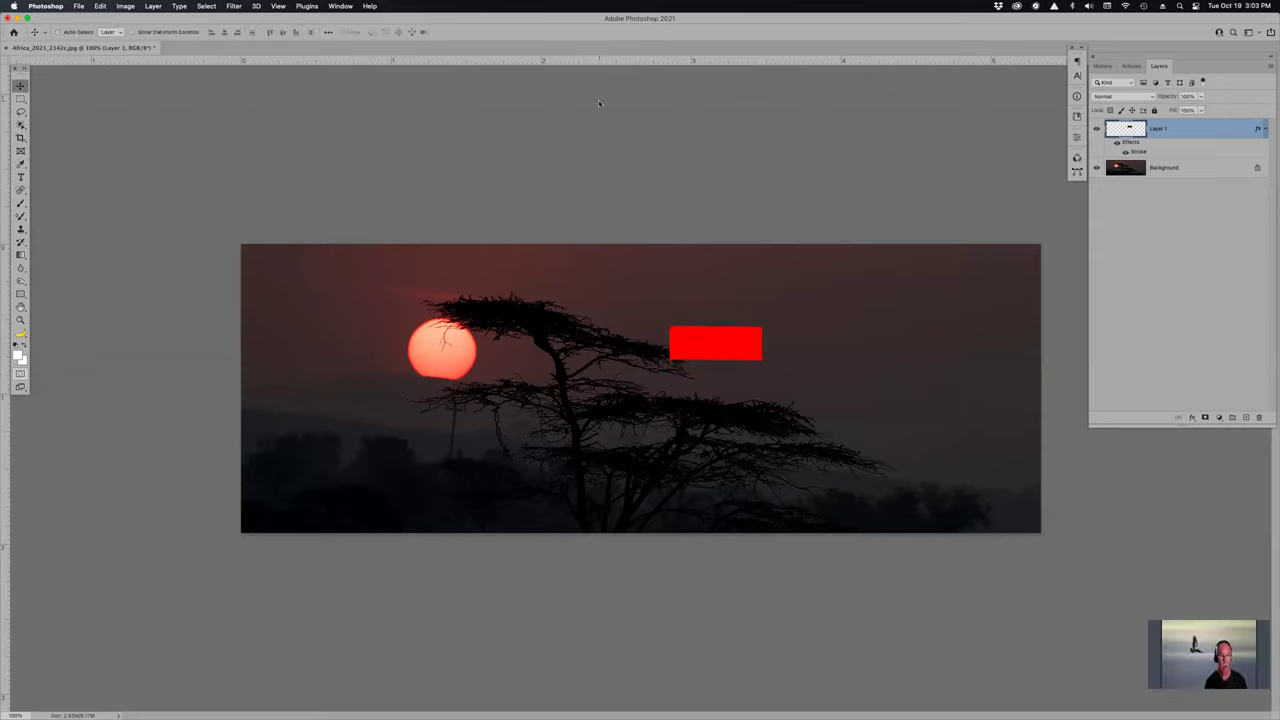
key(Right)
key(Right)
key(Right)
key(Right)
key(Right)
key(Right)
key(Left)
key(Left)
key(Left)
key(Left)
key(Left)
key(Left)
key(Down)
key(Down)
key(Down)
key(Down)
key(Down)
key(Down)
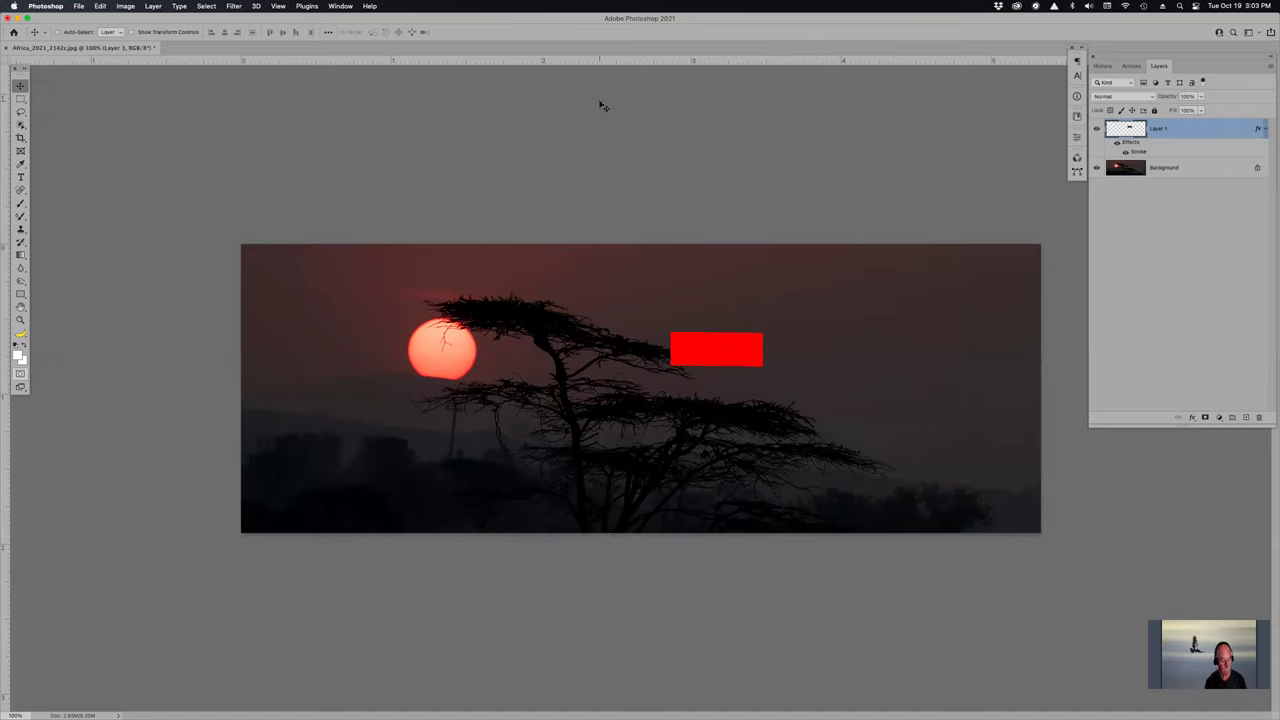
Step: Nudge the red rectangle to the left over the tree branches in small and larger increments, and start moving it back right
key(Left)
key(Left)
key(Left)
key(Left)
key(Left)
key(Left)
key(Left)
key(Left)
key(Left)
key(Left)
key(Left)
key(Left)
key(Left)
key(Left)
key(Left)
key(Left)
key(Left)
key(Left)
key(Left)
key(Left)
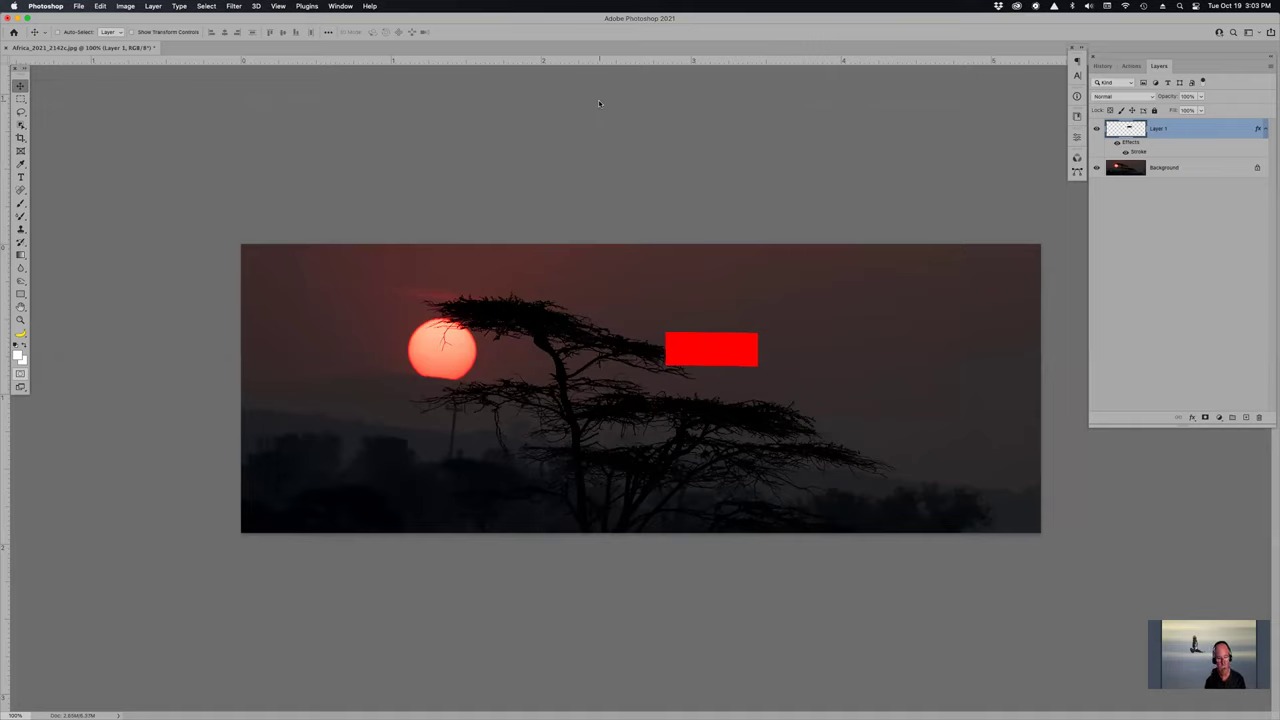
key(Right)
key(Right)
key(Right)
key(Right)
key(Right)
key(Right)
key(Right)
key(Right)
key(Right)
key(Right)
key(Right)
key(Right)
key(Right)
key(Right)
key(Right)
key(Right)
key(Right)
key(Right)
key(Right)
key(Right)
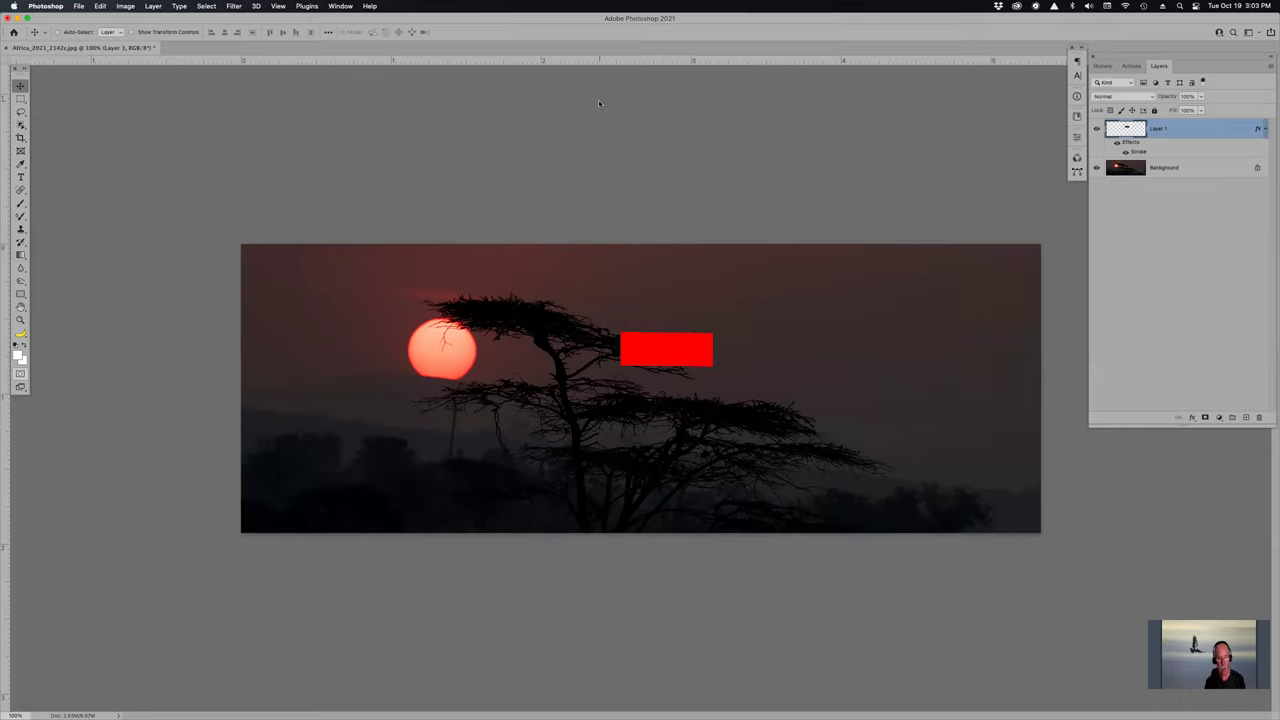
Step: Nudge the red rectangle up into the sky and back down beside the tip of the tree branch
key(Up)
key(Up)
key(Up)
key(Up)
key(Up)
key(Up)
key(Up)
key(Up)
key(Up)
key(Up)
key(Up)
key(Up)
key(Up)
key(Up)
key(Up)
key(Up)
key(Up)
key(Up)
key(Up)
key(Up)
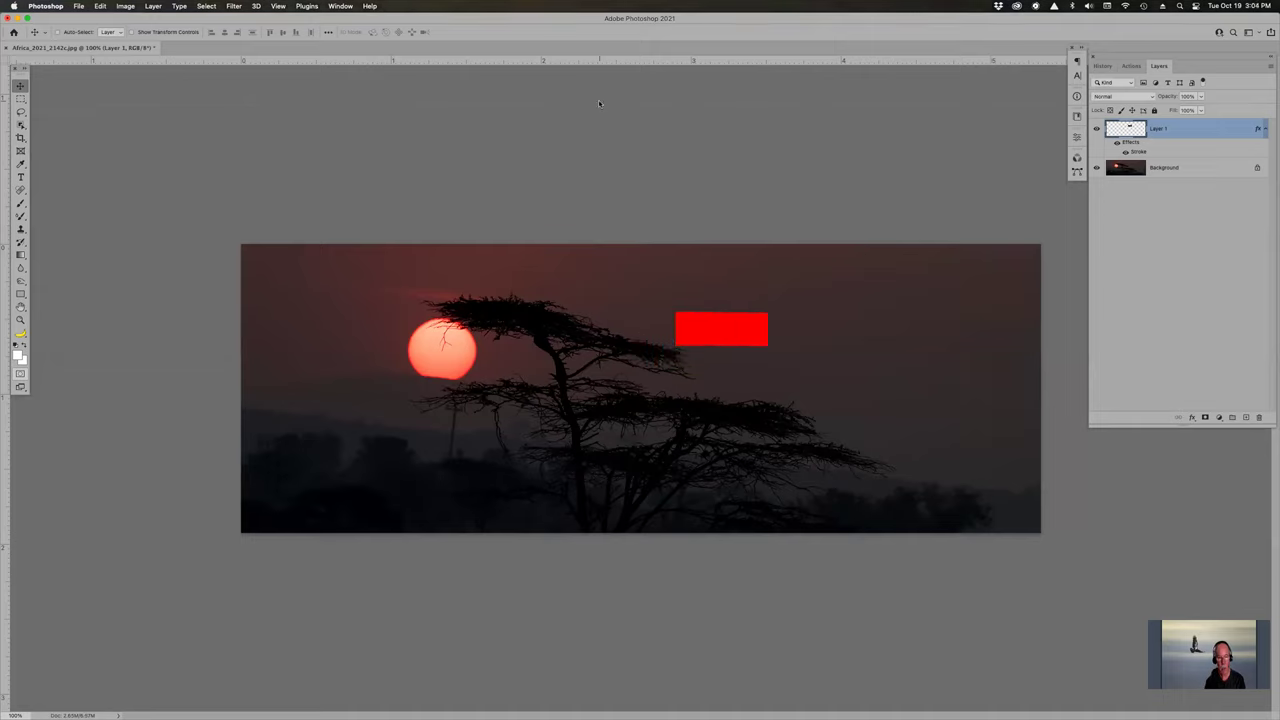
key(Down)
key(Down)
key(Down)
key(Down)
key(Down)
key(Down)
key(Down)
key(Down)
key(Down)
key(Down)
key(Down)
key(Down)
key(Down)
key(Down)
key(Down)
key(Down)
key(Down)
key(Down)
key(Down)
key(Down)
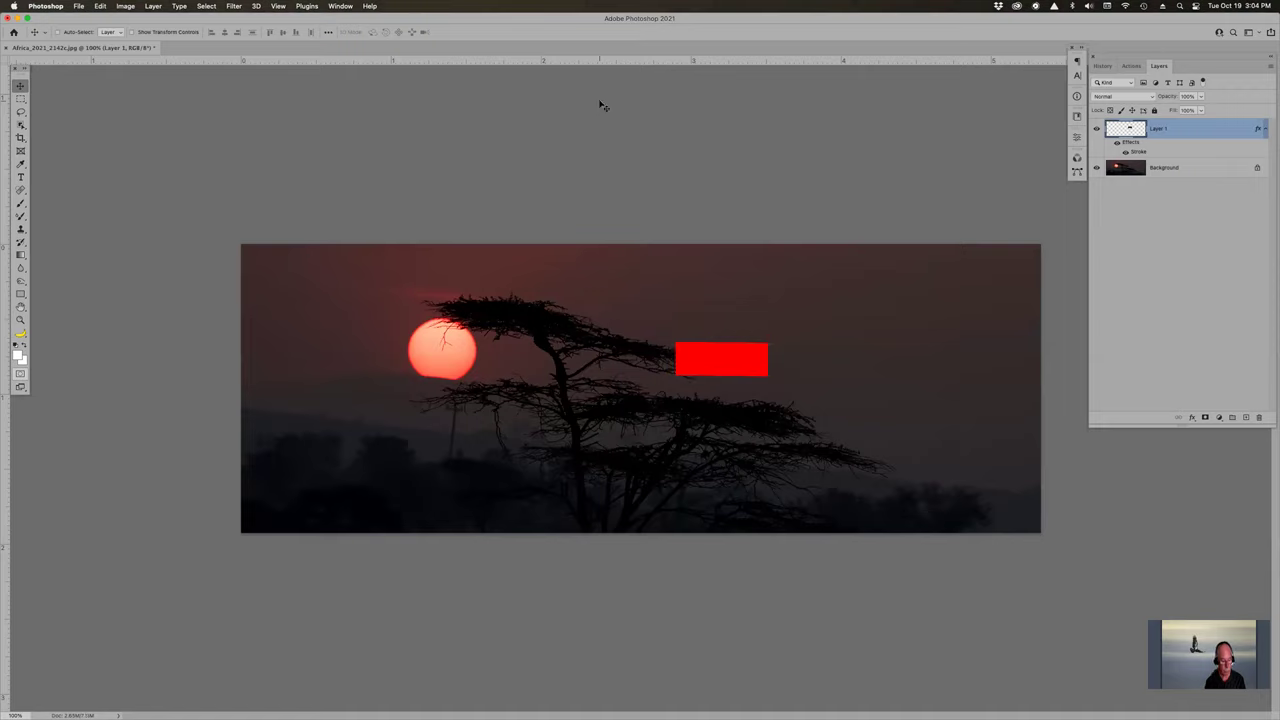
Step: Nudge the red rectangle farther right, away from the tree branch, in small increments
key(Right)
key(Right)
key(Right)
key(Right)
key(Right)
key(Right)
key(Right)
key(Right)
key(Right)
key(Right)
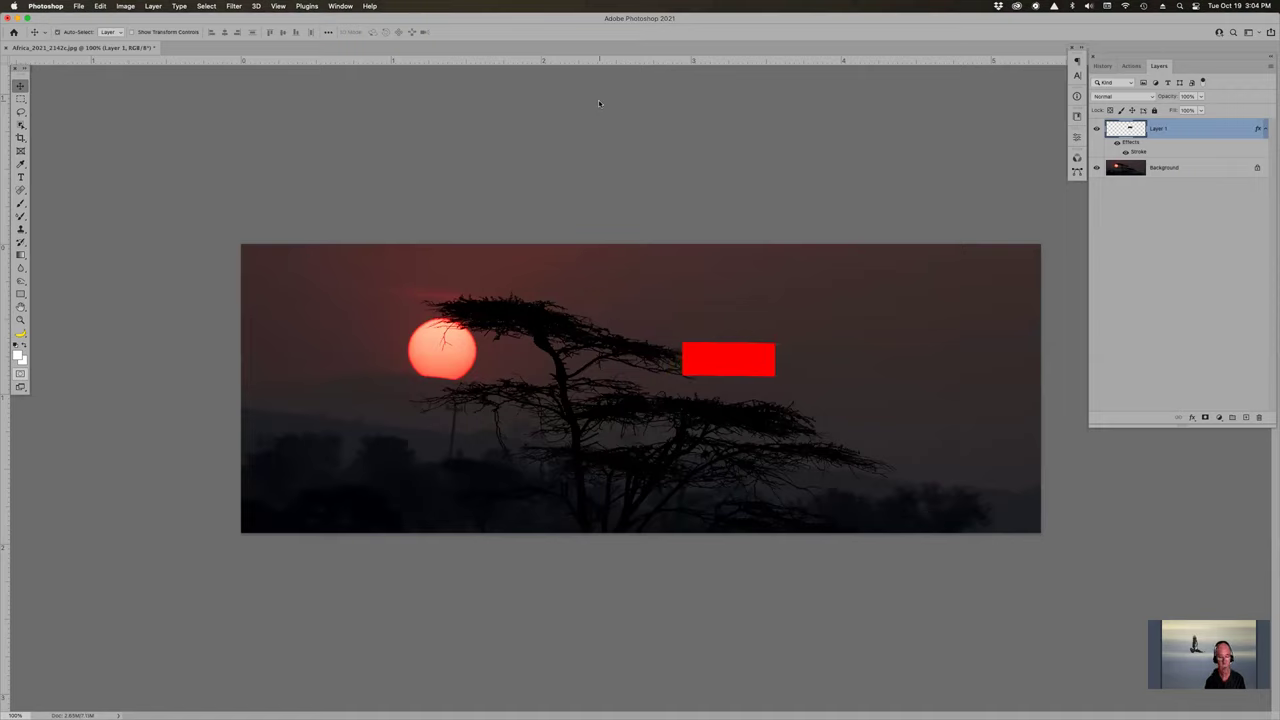
key(Right)
key(Right)
key(Right)
key(Right)
key(Right)
key(Right)
key(Right)
key(Right)
key(Right)
key(Right)
key(Right)
key(Right)
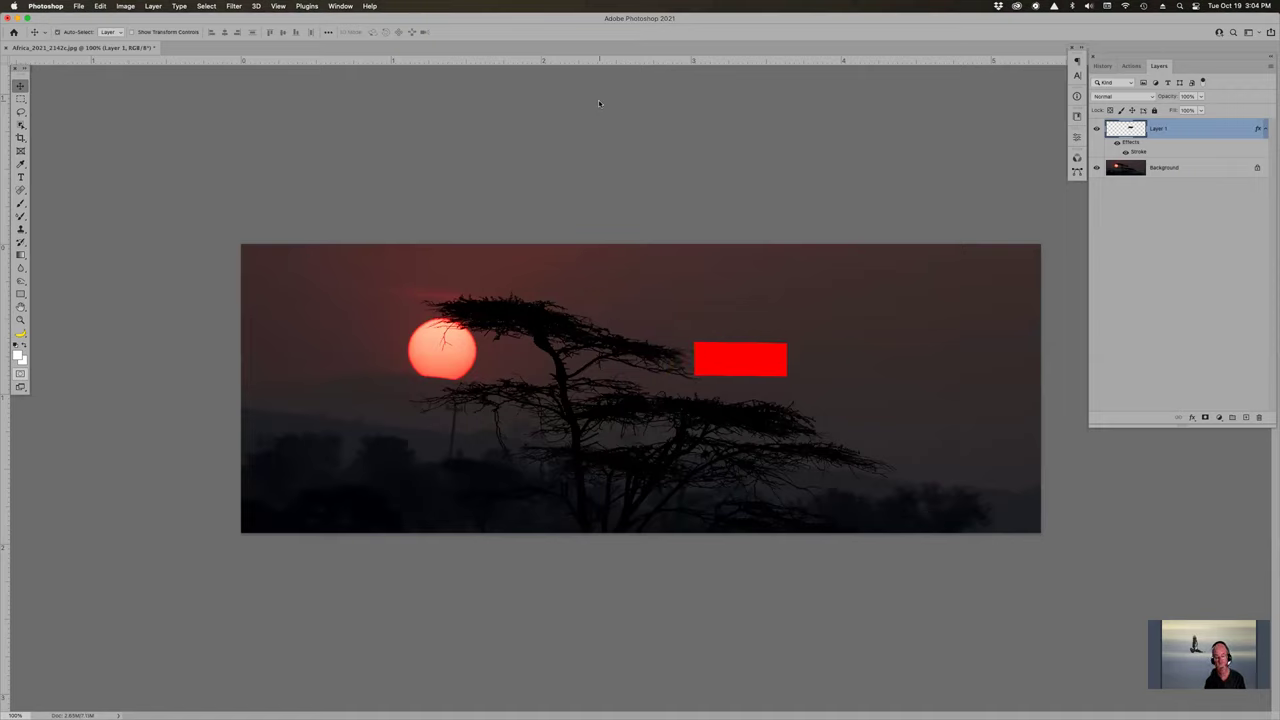
Step: Nudge the red rectangle on Layer 1 farther right into the open sky, clear of the upper tree branch
key(Right)
key(Right)
key(Right)
key(Right)
key(Right)
key(Right)
key(Right)
key(Right)
key(Right)
key(Right)
key(Right)
key(Right)
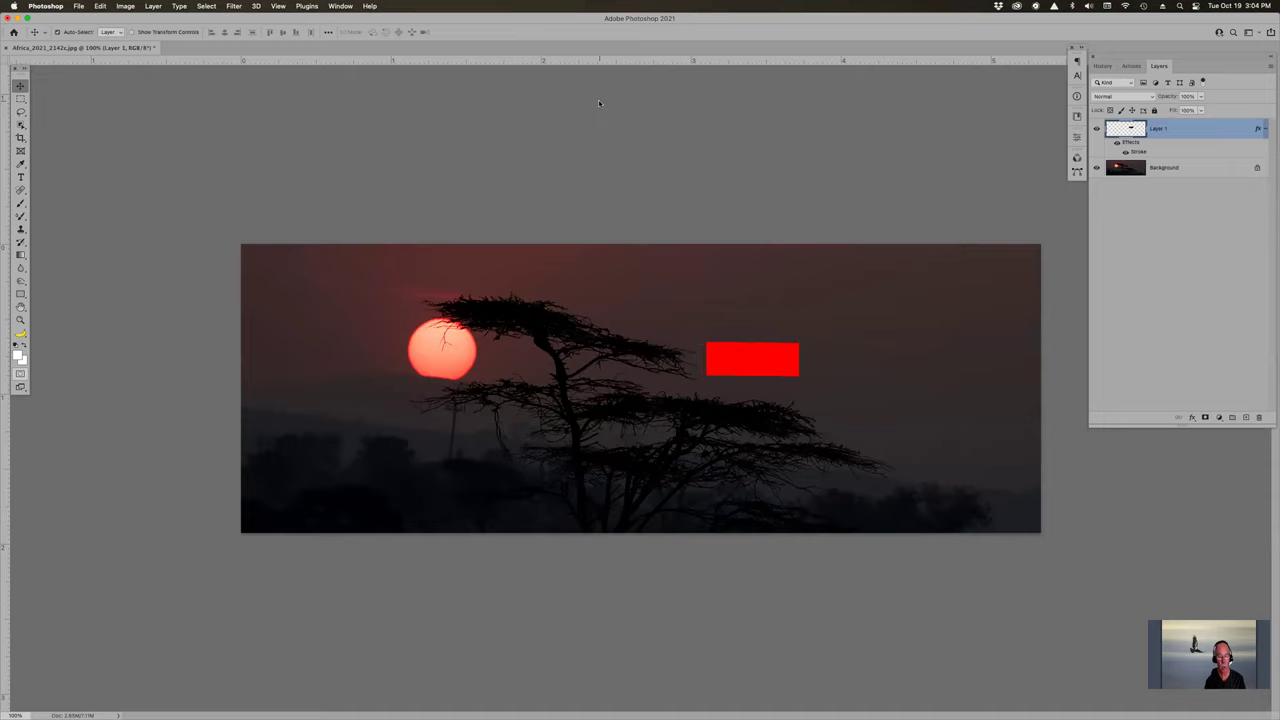
key(Right)
key(Right)
Step: Nudge the red rectangle left across the tree branches until its left edge meets the right edge of the sun
key(Left)
key(Left)
key(Left)
key(Left)
key(Left)
key(Left)
key(Left)
key(Left)
key(Left)
key(Left)
key(Left)
key(Left)
key(Left)
key(Left)
key(Left)
key(Left)
key(Left)
key(Left)
key(Left)
key(Left)
key(Left)
key(Left)
key(Left)
key(Left)
key(Left)
key(Left)
key(Left)
key(Left)
key(Left)
key(Left)
key(Left)
key(Left)
key(Left)
key(Left)
key(Left)
key(Left)
key(Left)
key(Left)
key(Left)
key(Left)
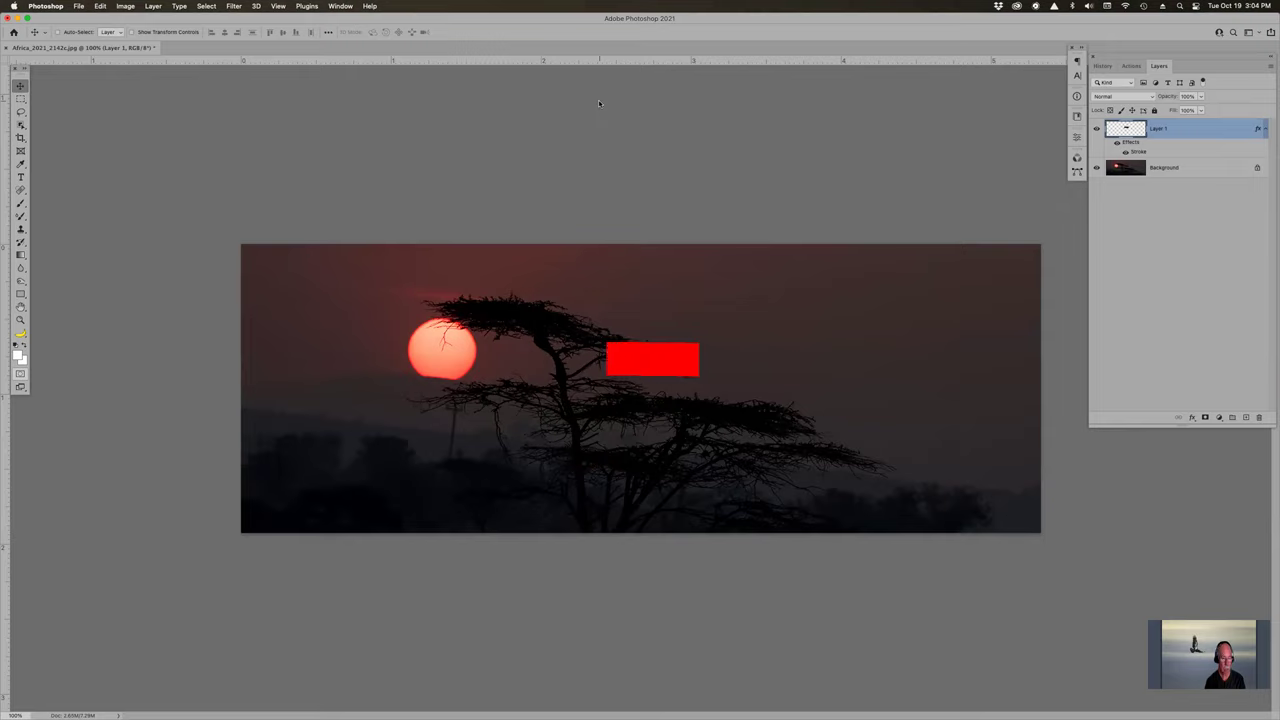
key(Left)
key(Left)
key(Left)
key(Left)
key(Left)
key(Left)
key(Left)
key(Left)
key(Left)
key(Left)
key(Left)
key(Left)
key(Left)
key(Left)
key(Left)
key(Left)
key(Left)
key(Left)
key(Left)
key(Left)
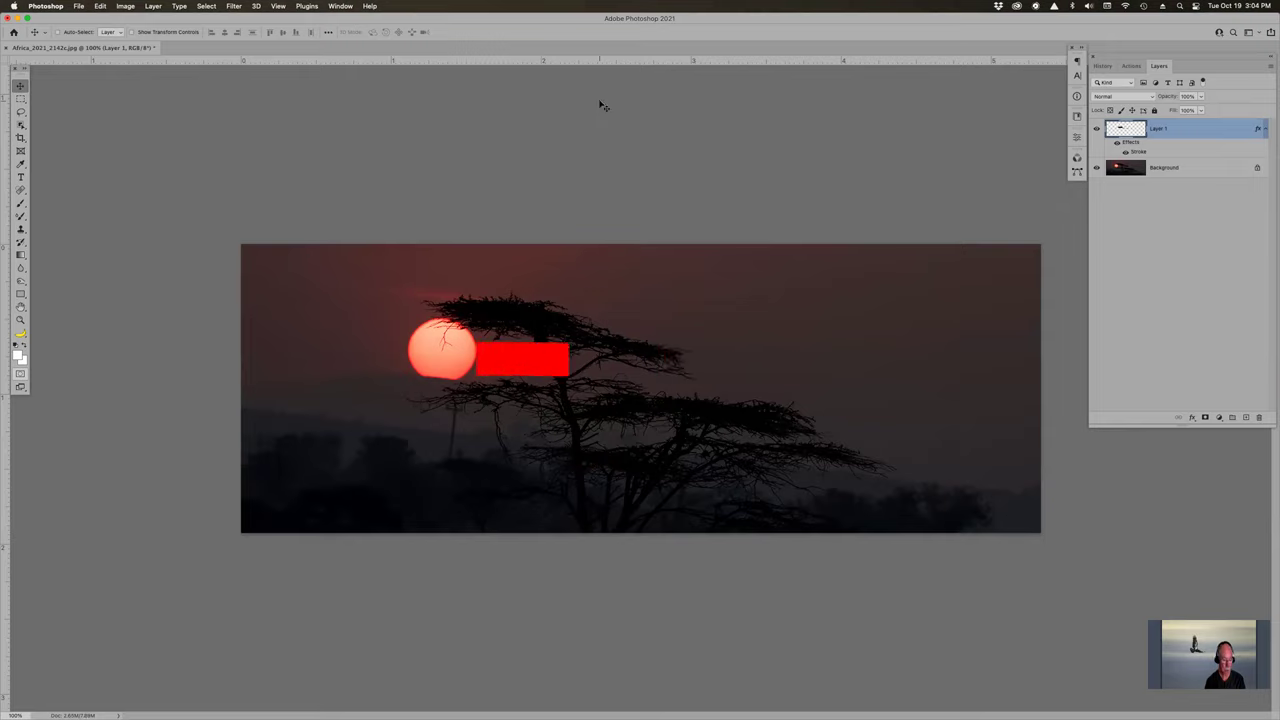
Step: Duplicate the red rectangle's layer repeatedly to make nine copies of Layer 1
key(super+j)
key(super+j)
key(super+j)
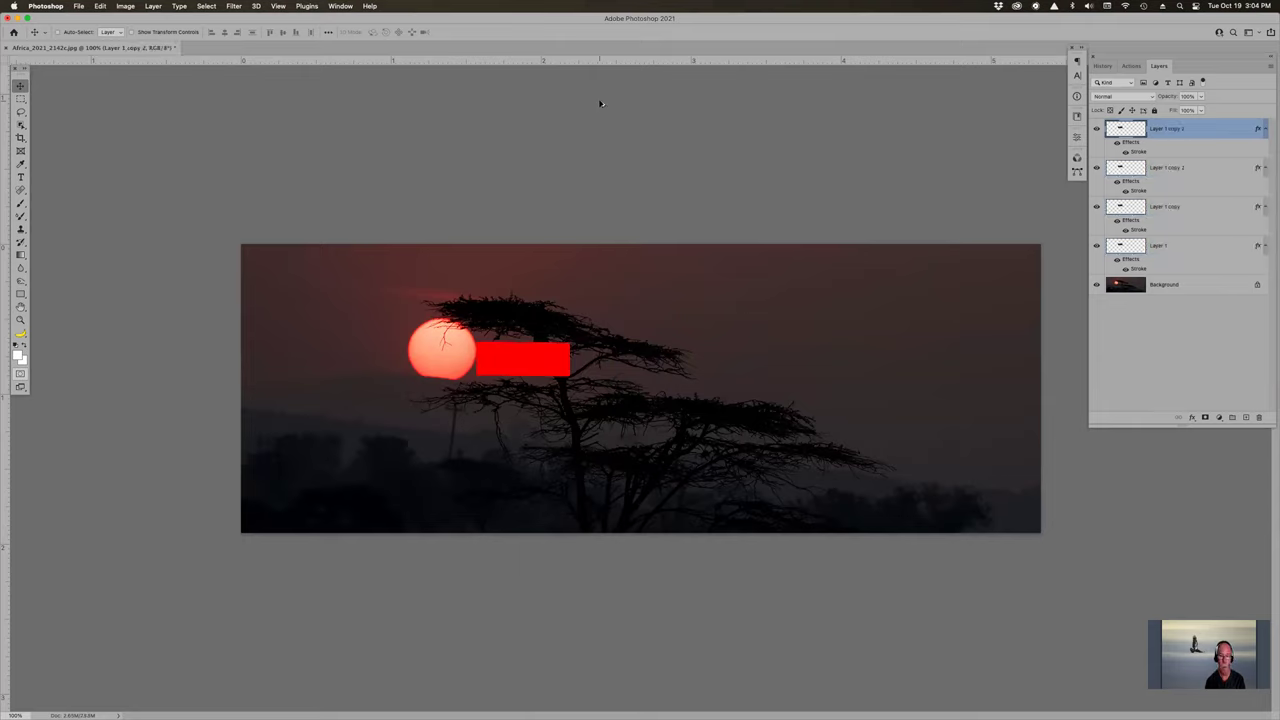
key(super+j)
key(super+j)
key(super+j)
key(super+j)
key(super+j)
key(super+j)
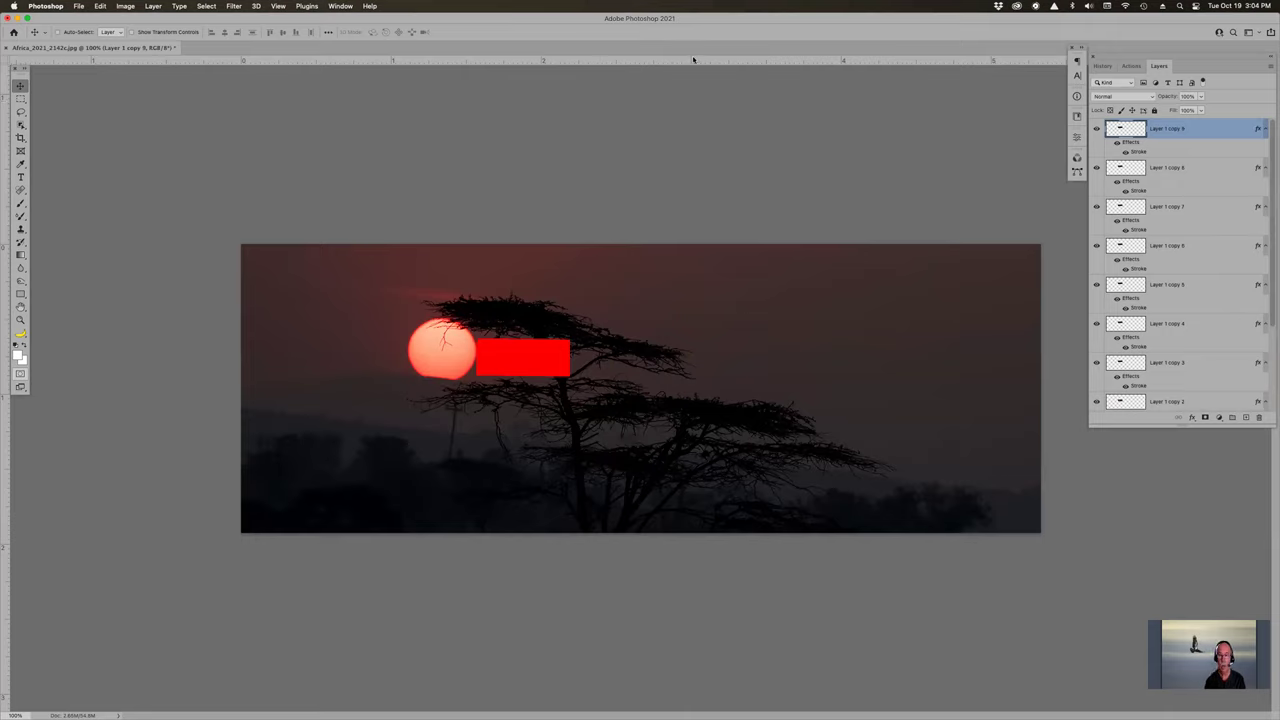
Step: Select all the copies of Layer 1 together and delete them, keeping only Layer 1 and Background
scroll(1175, 234, down, 3)
scroll(1180, 245, down, 1)
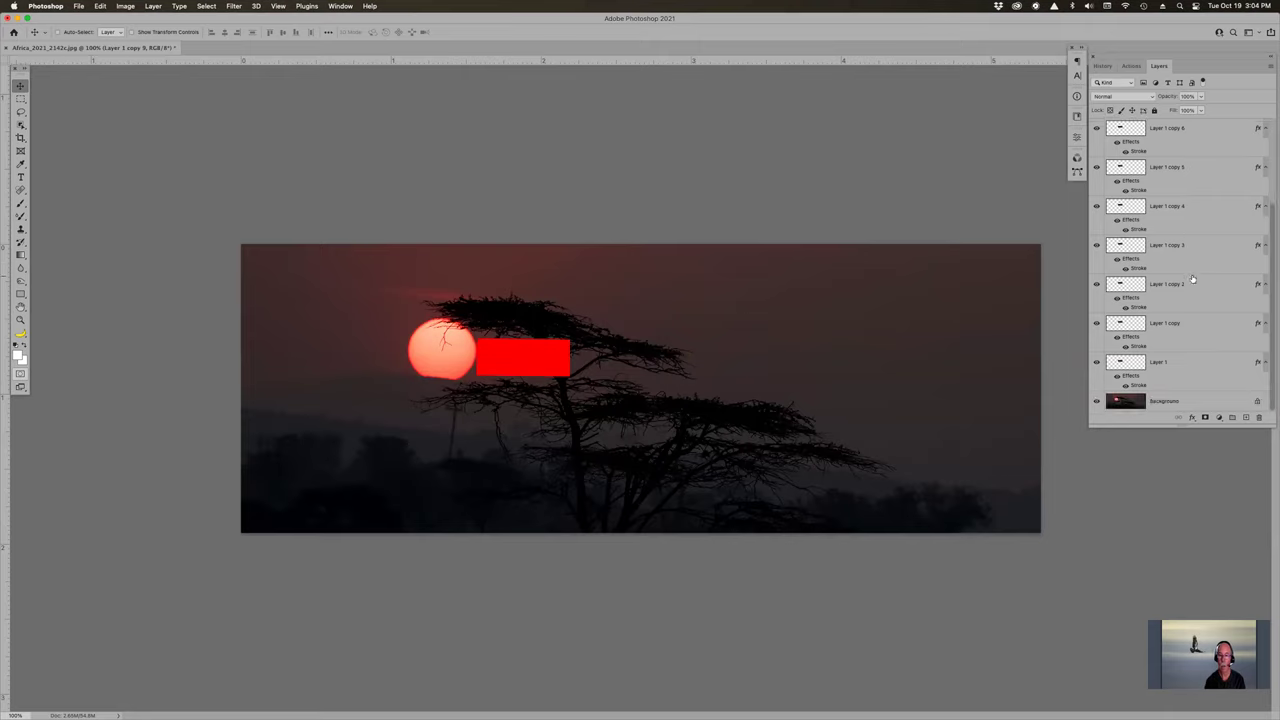
shift+click(1185, 338)
key(Delete)
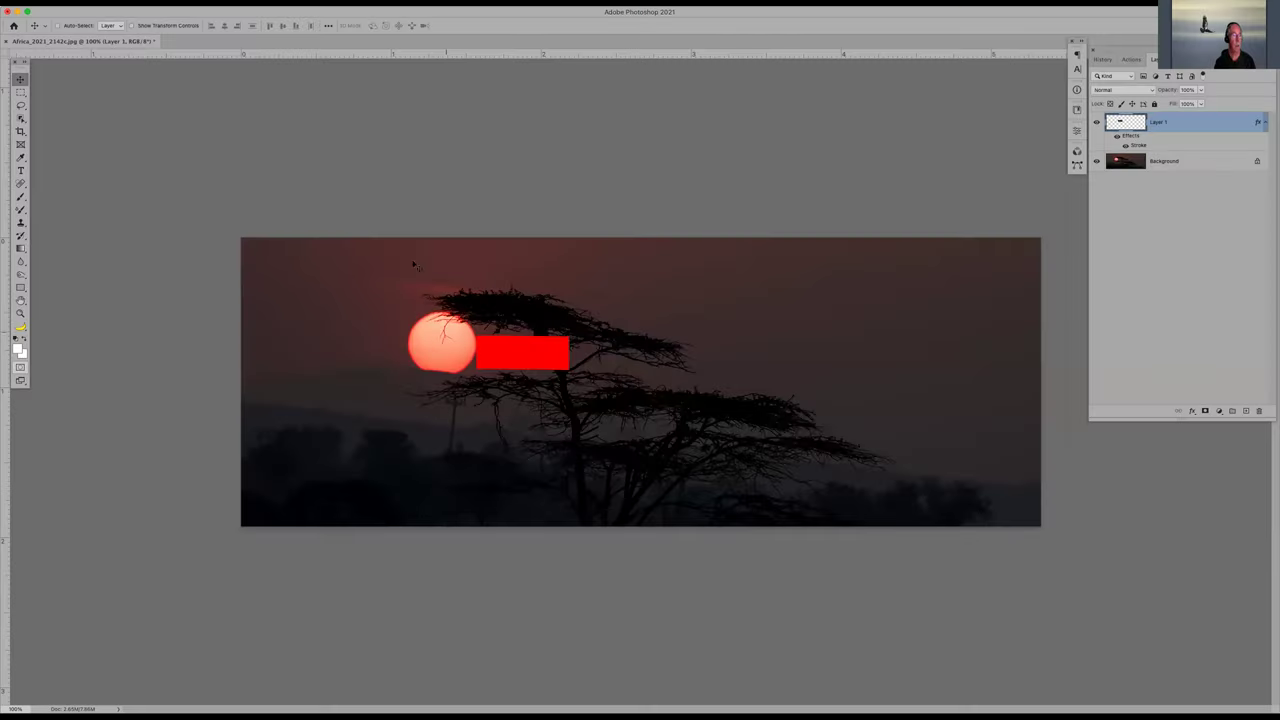
Step: Open the keyboard shortcuts settings and start generating a summary of the Mike's (modified) shortcut set
click(101, 3)
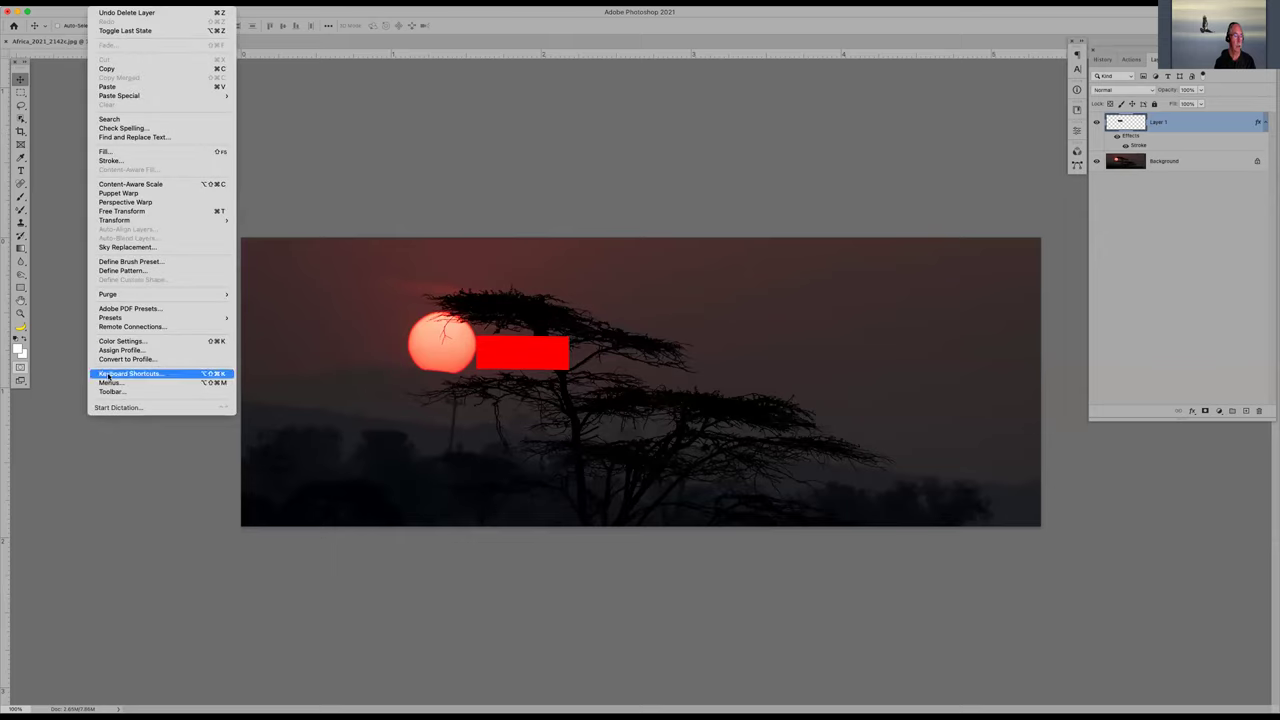
click(128, 374)
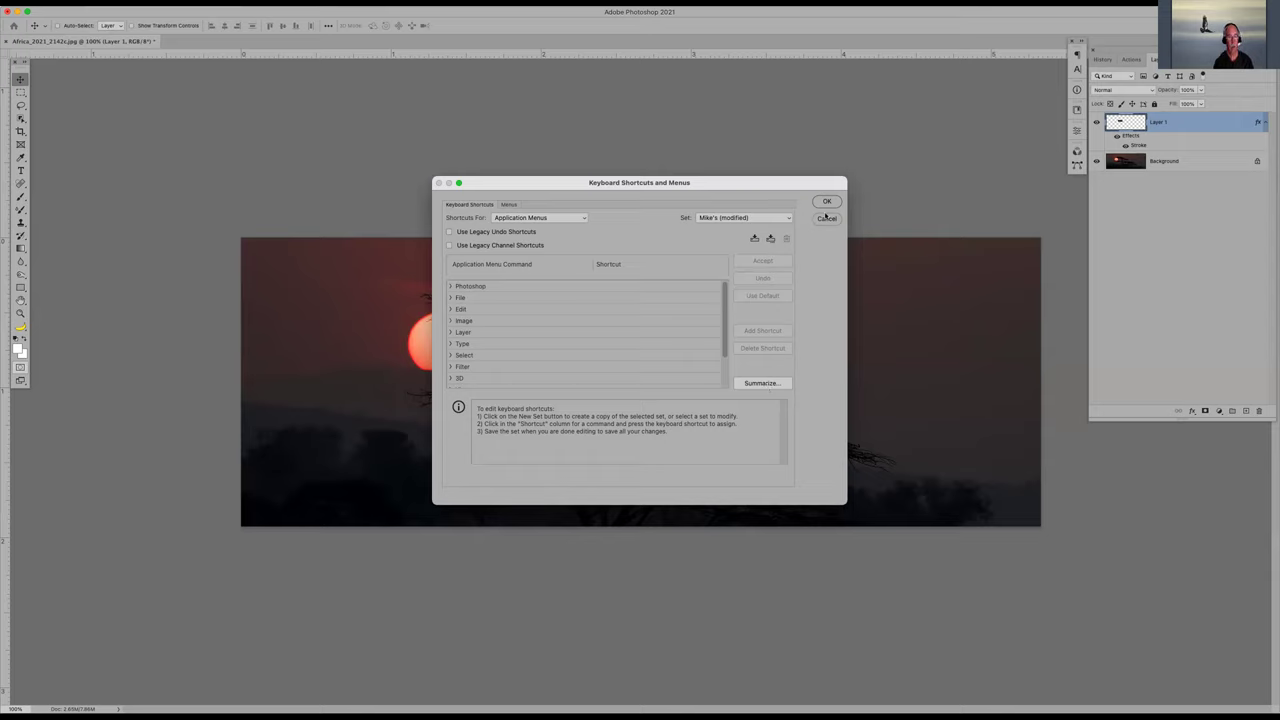
drag(708, 181, 692, 187)
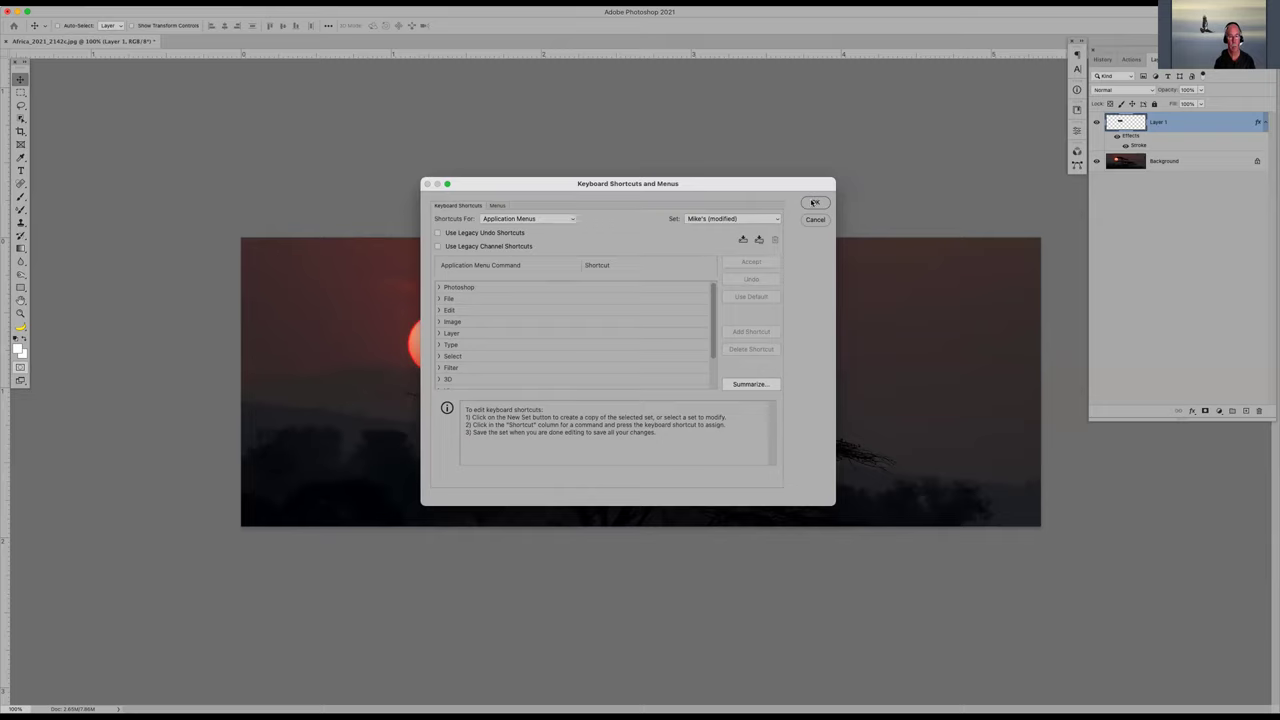
click(757, 384)
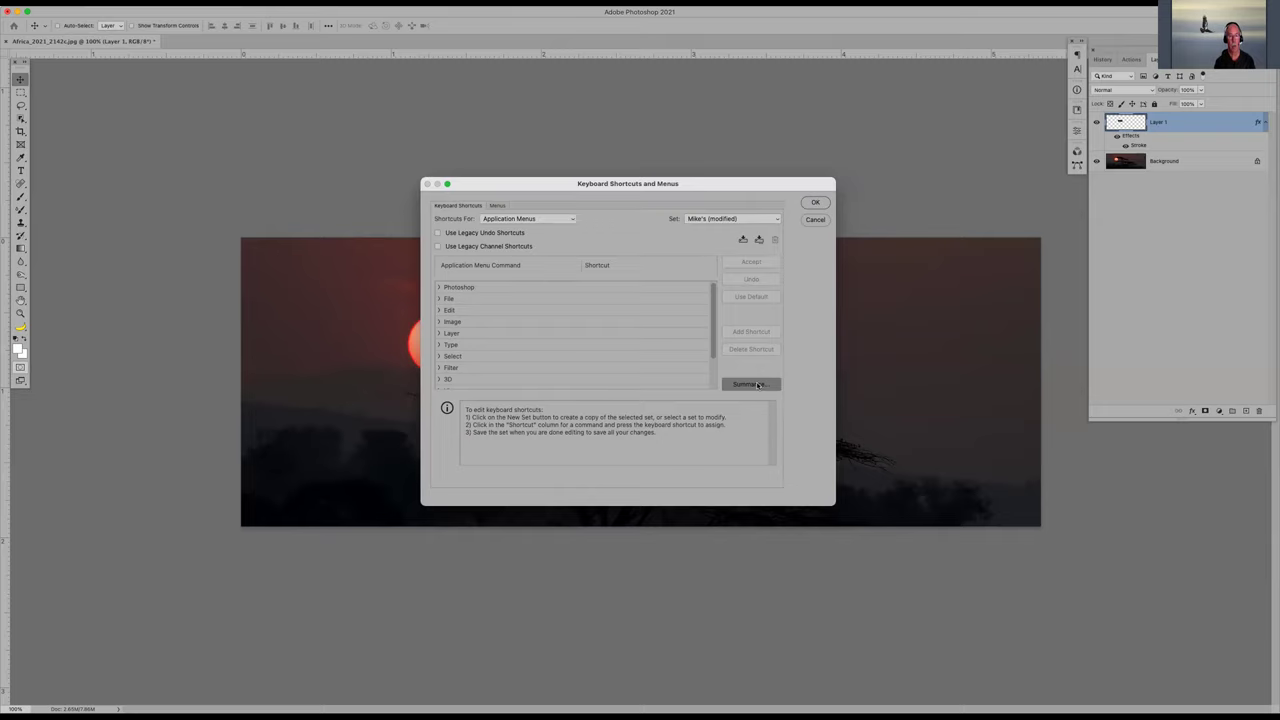